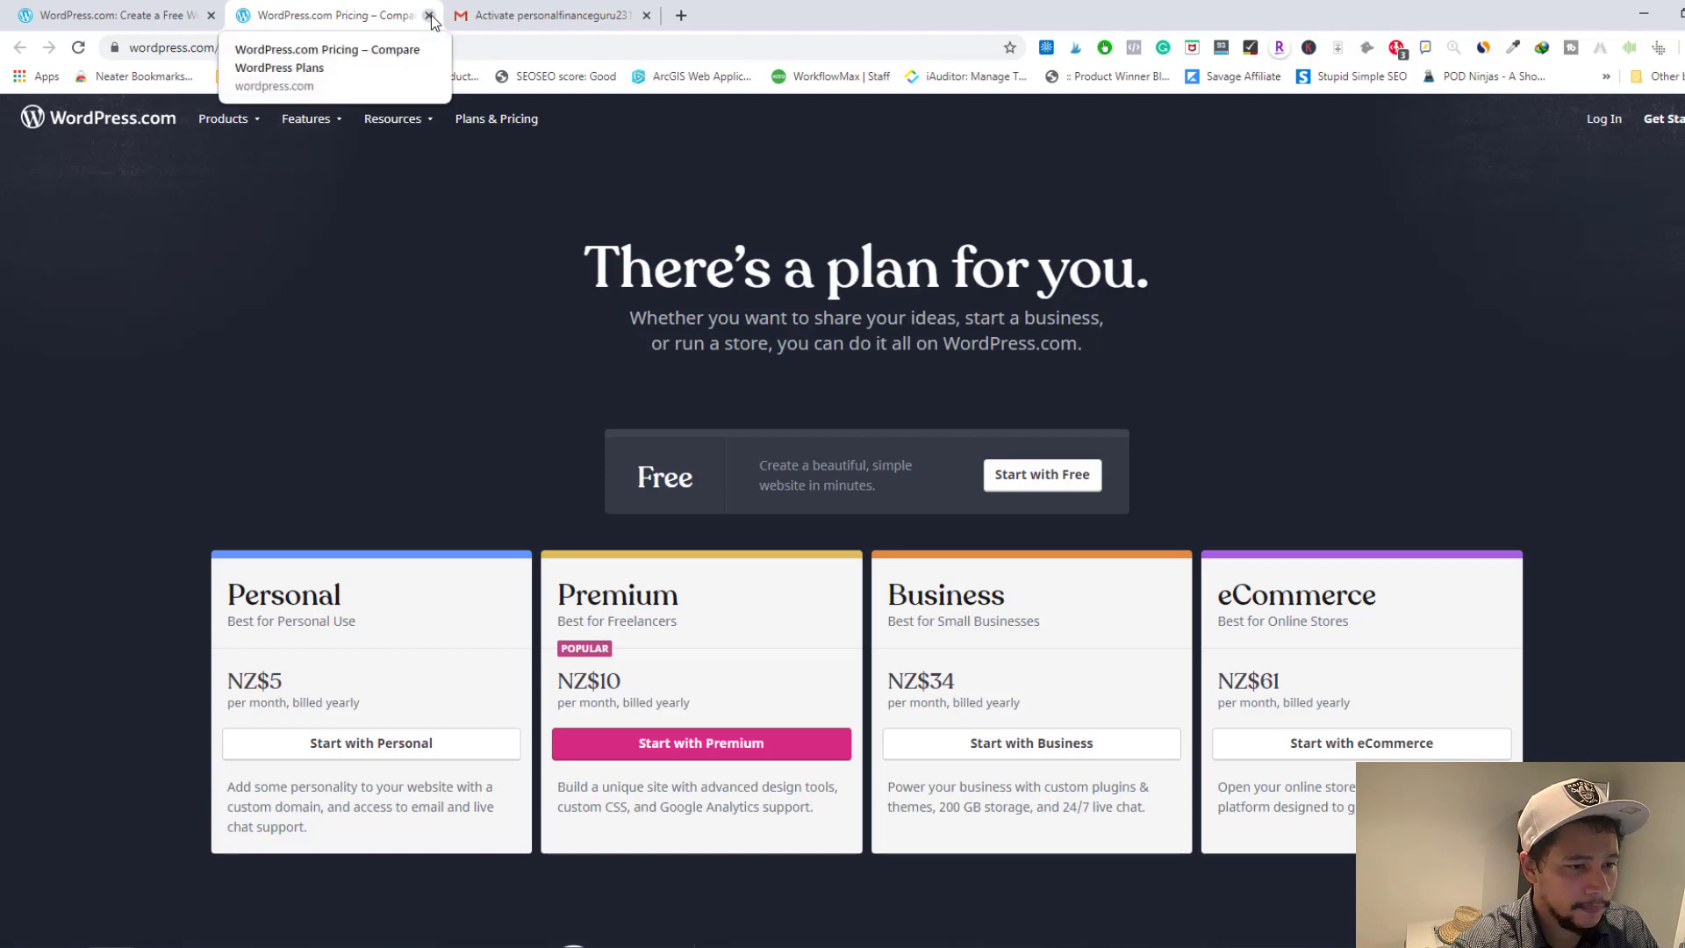
- Close the plan pricing page and start creating a new website from the WordPress.com homepage
{"action": "left_click", "coordinate": [429, 16]}
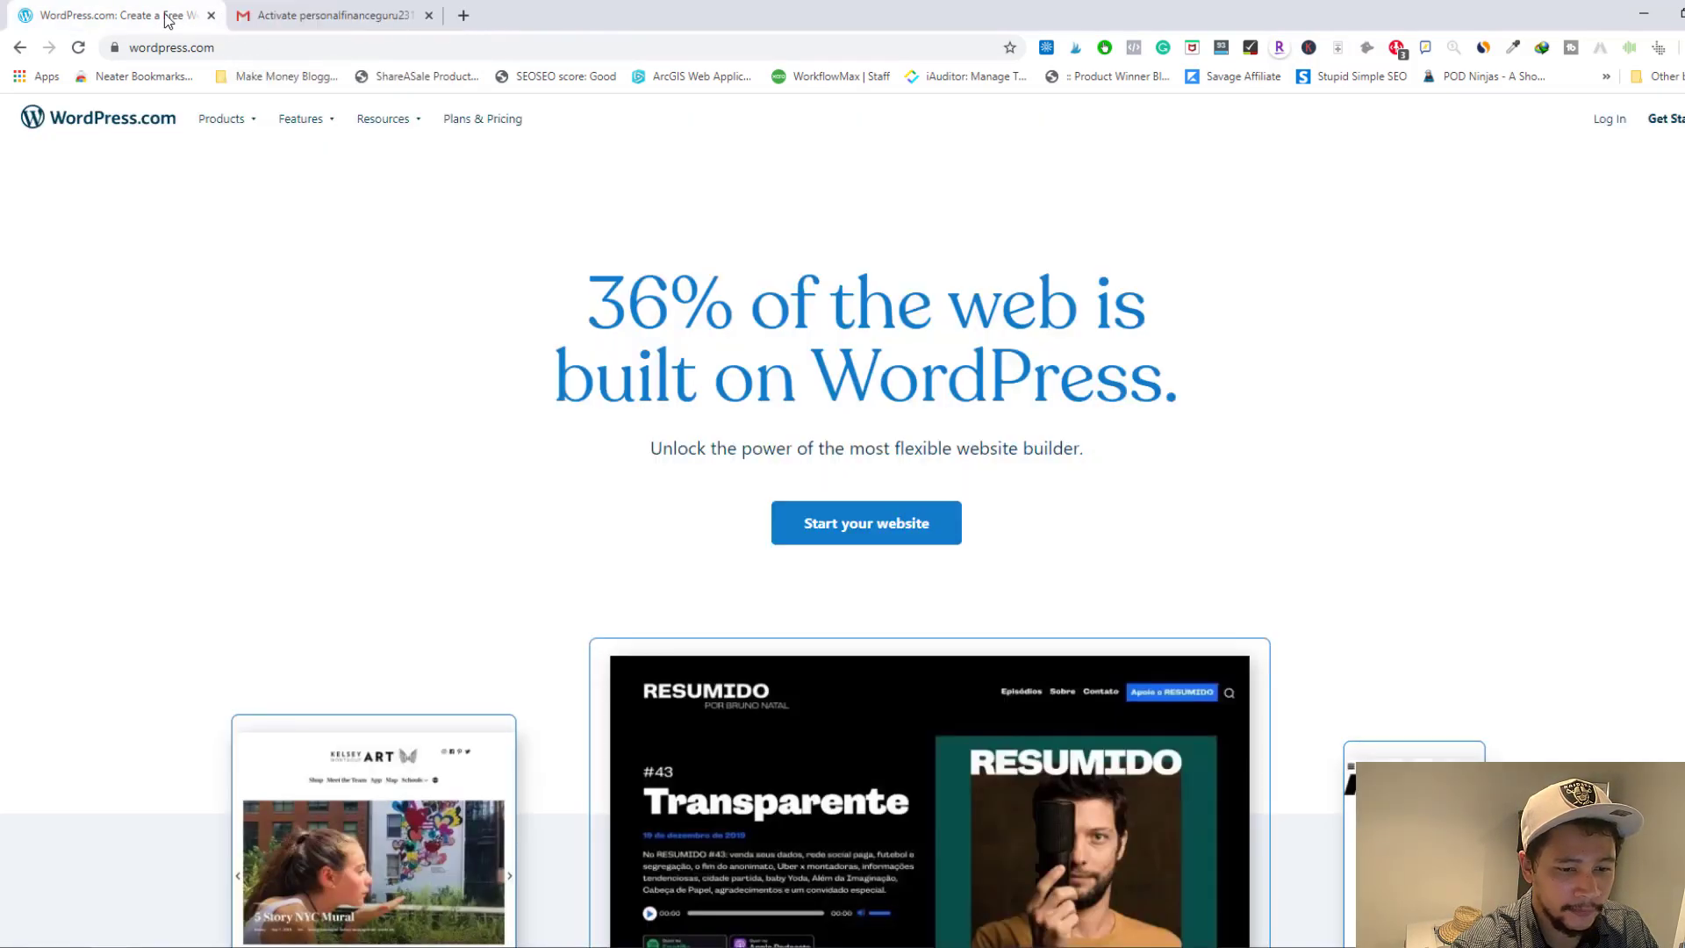
{"action": "scroll", "coordinate": [965, 474], "scroll_direction": "down", "scroll_amount": 1}
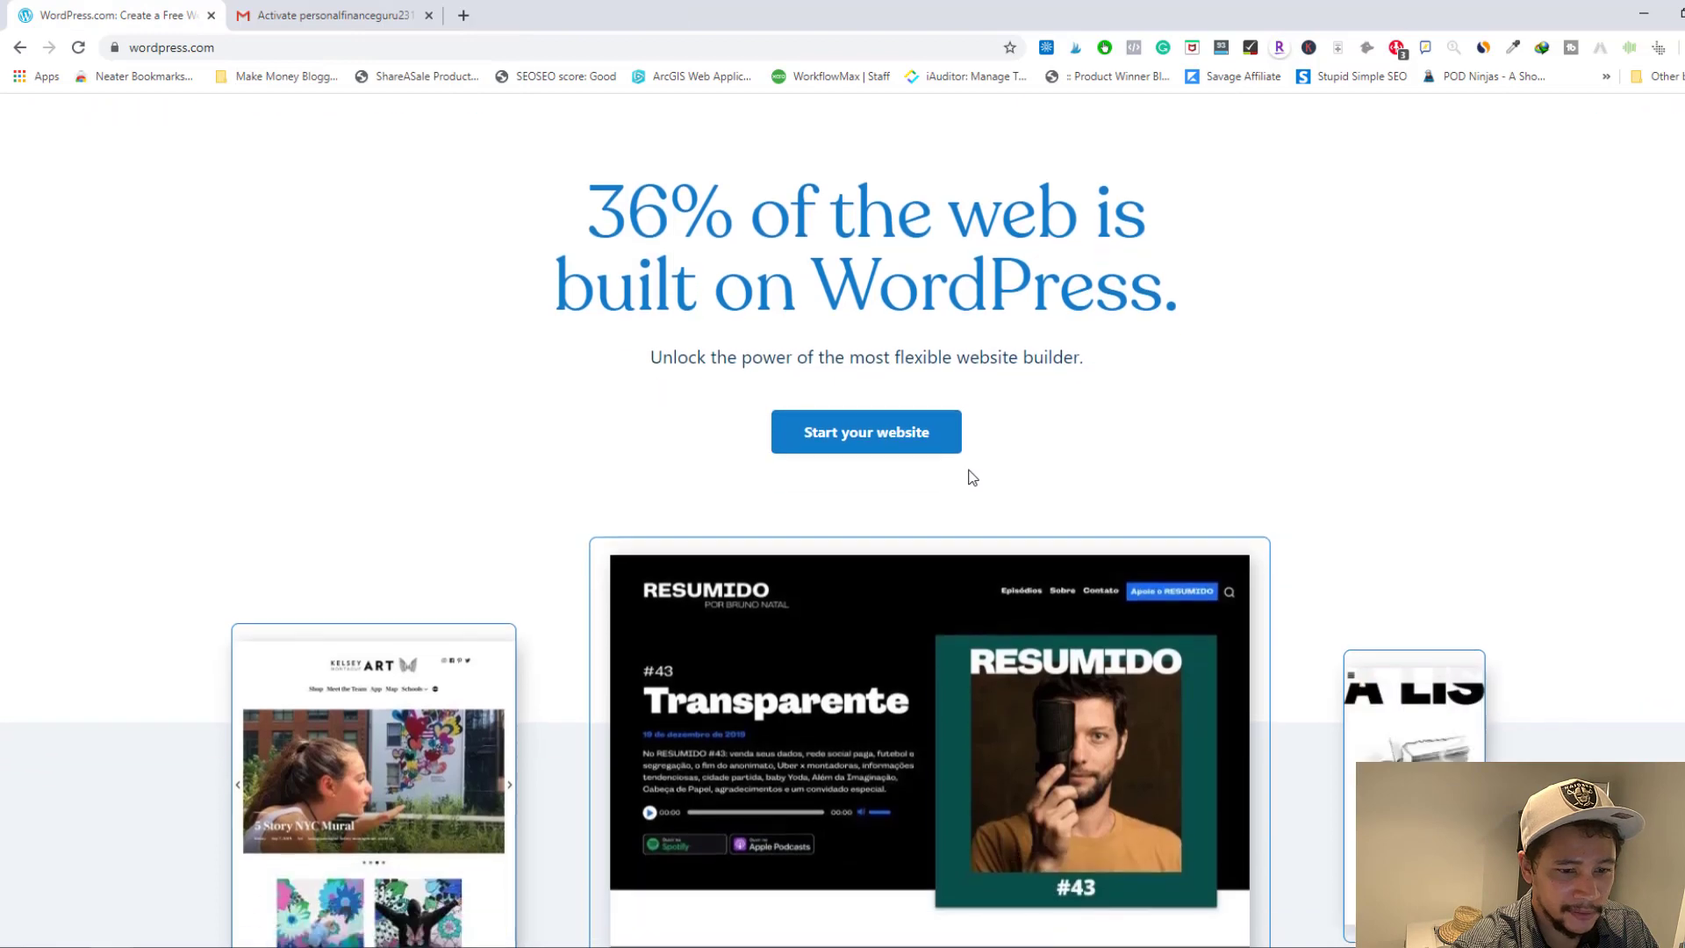
{"action": "scroll", "coordinate": [964, 475], "scroll_direction": "up", "scroll_amount": 1}
{"action": "scroll", "coordinate": [964, 479], "scroll_direction": "down", "scroll_amount": 2}
{"action": "scroll", "coordinate": [962, 480], "scroll_direction": "up", "scroll_amount": 2}
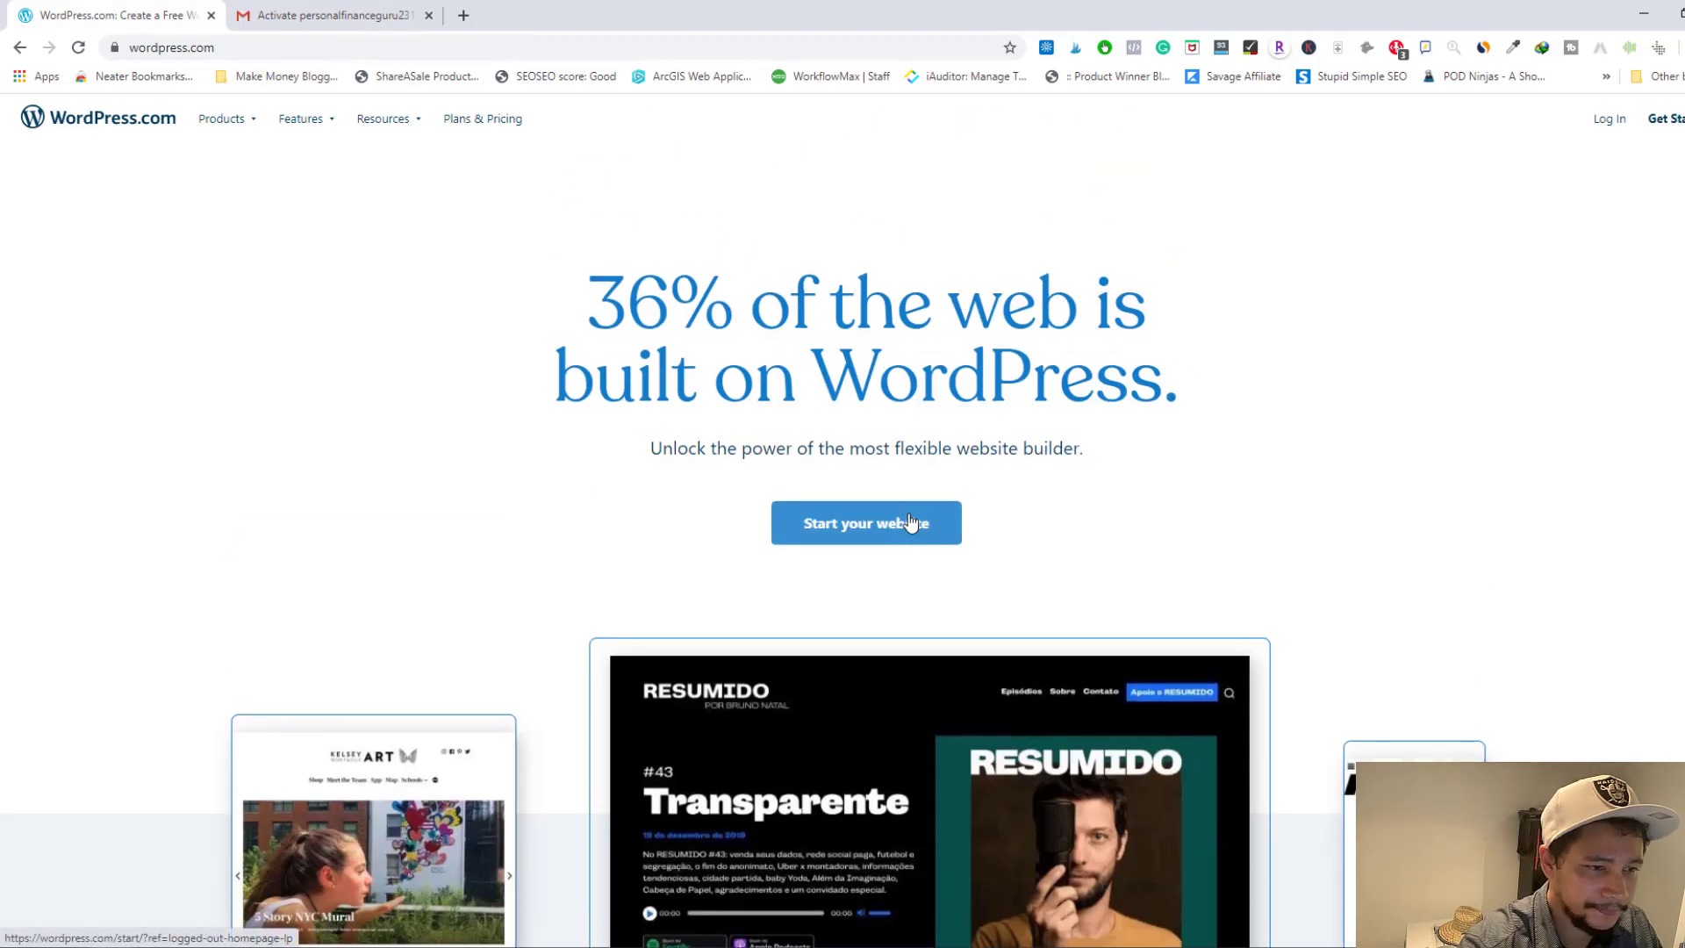
{"action": "left_click", "coordinate": [912, 523]}
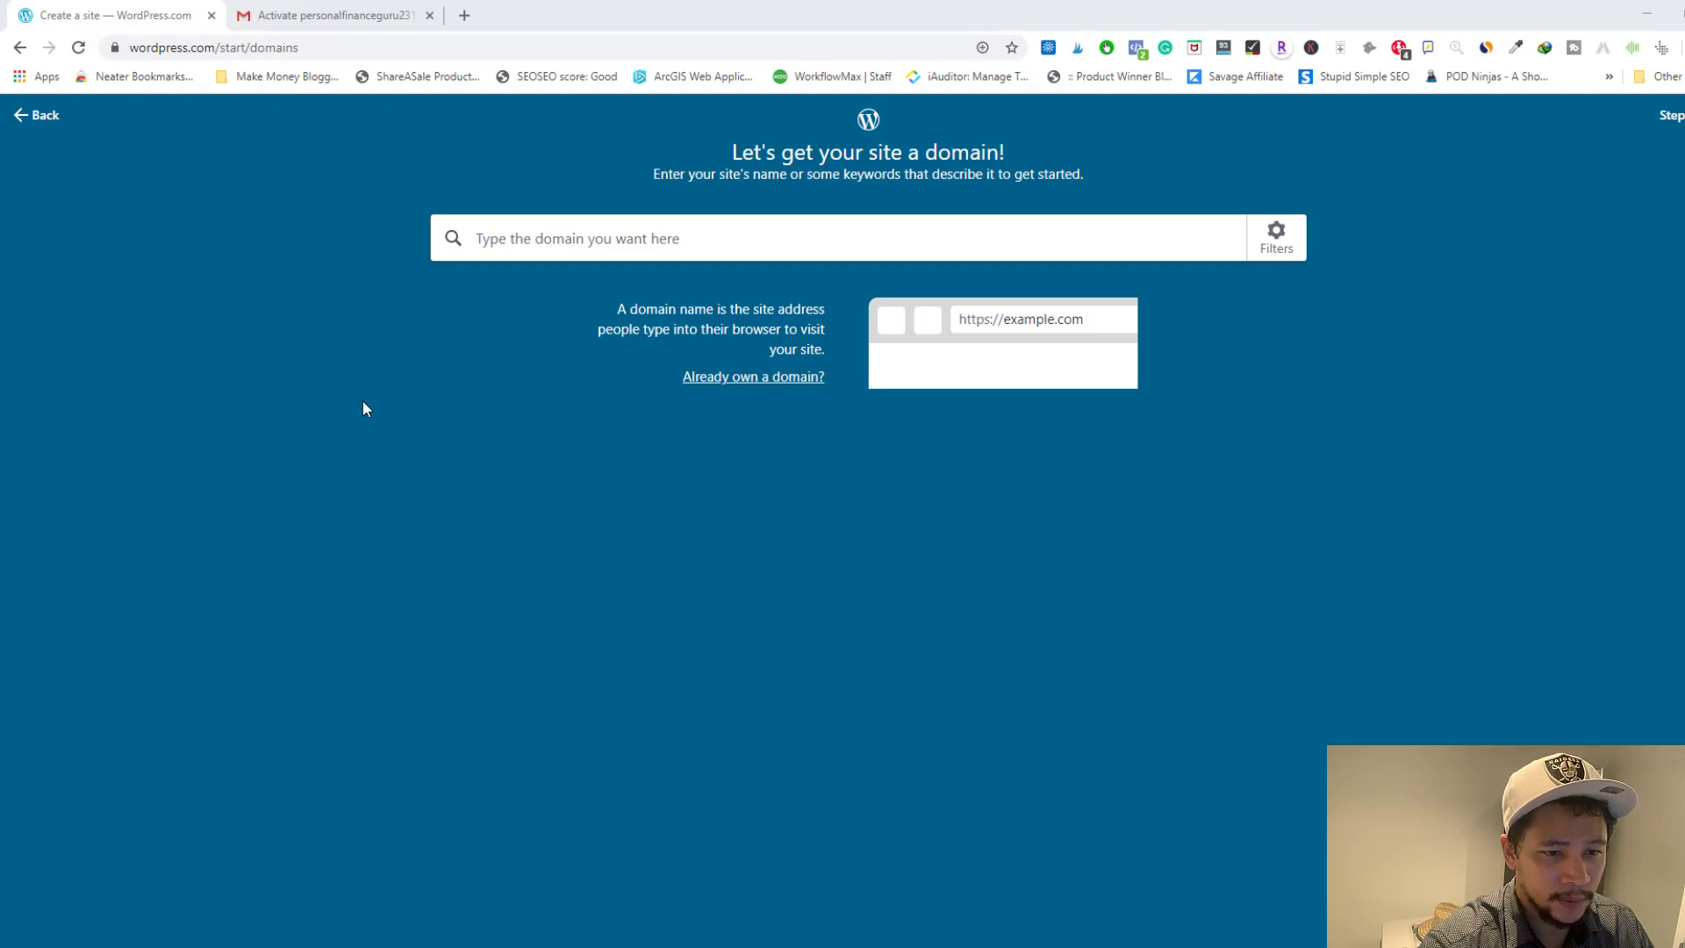
- Search for a site domain using the name personalfinanceisfun
{"action": "left_click", "coordinate": [504, 248]}
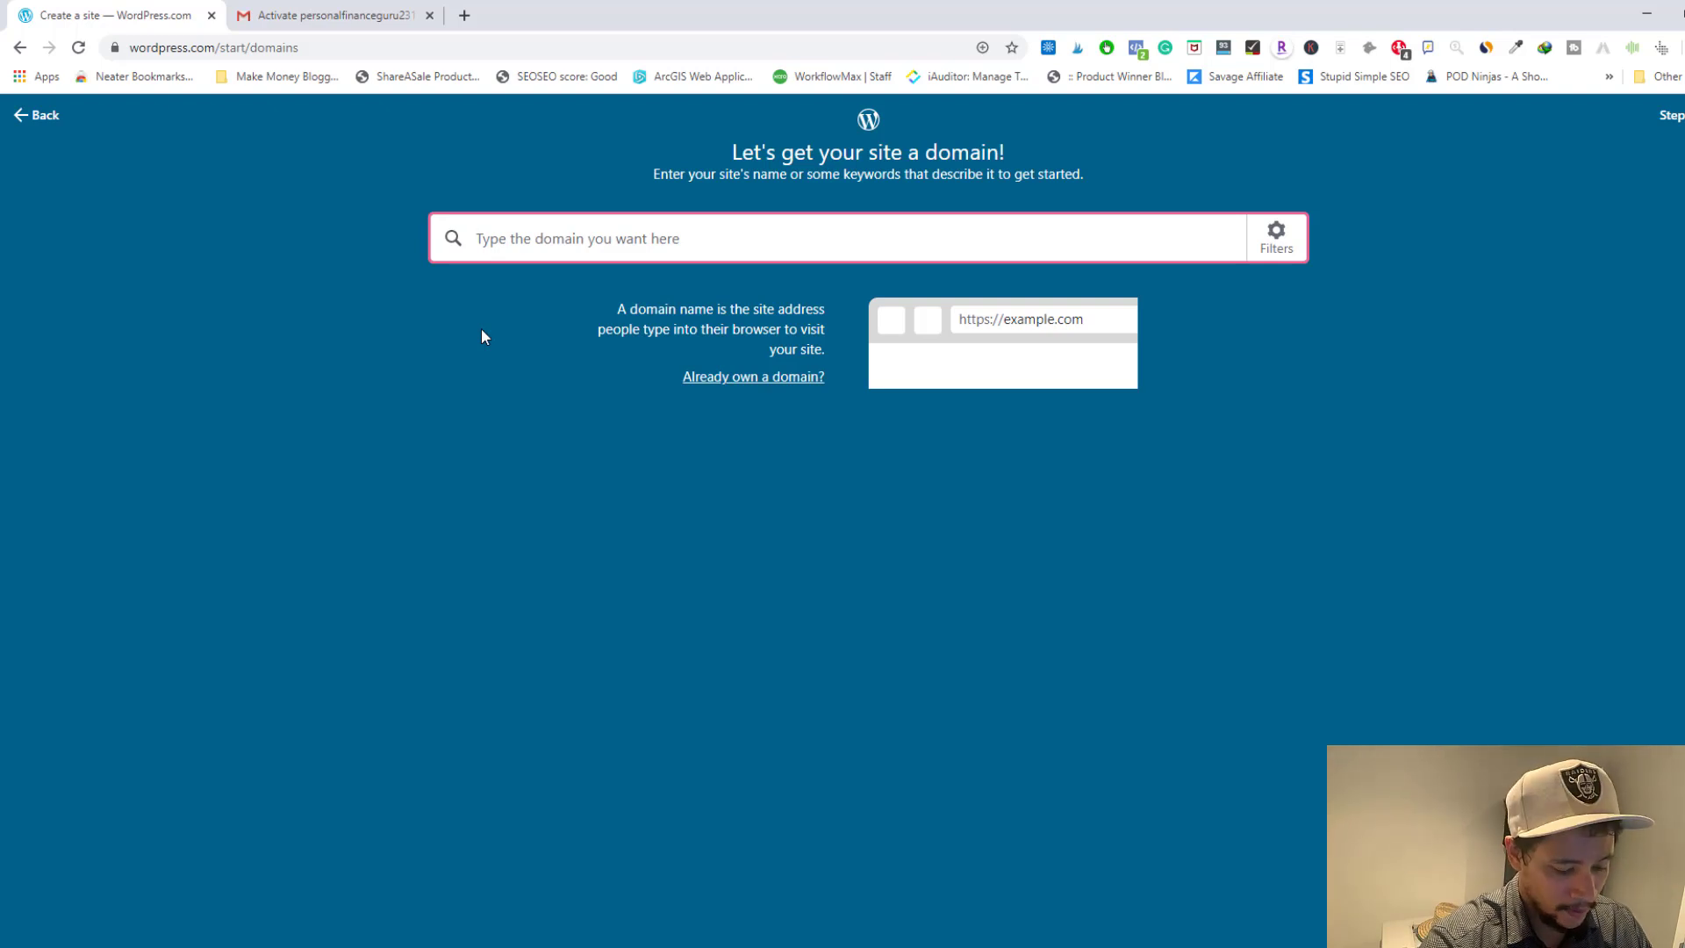
{"action": "type", "text": "person"}
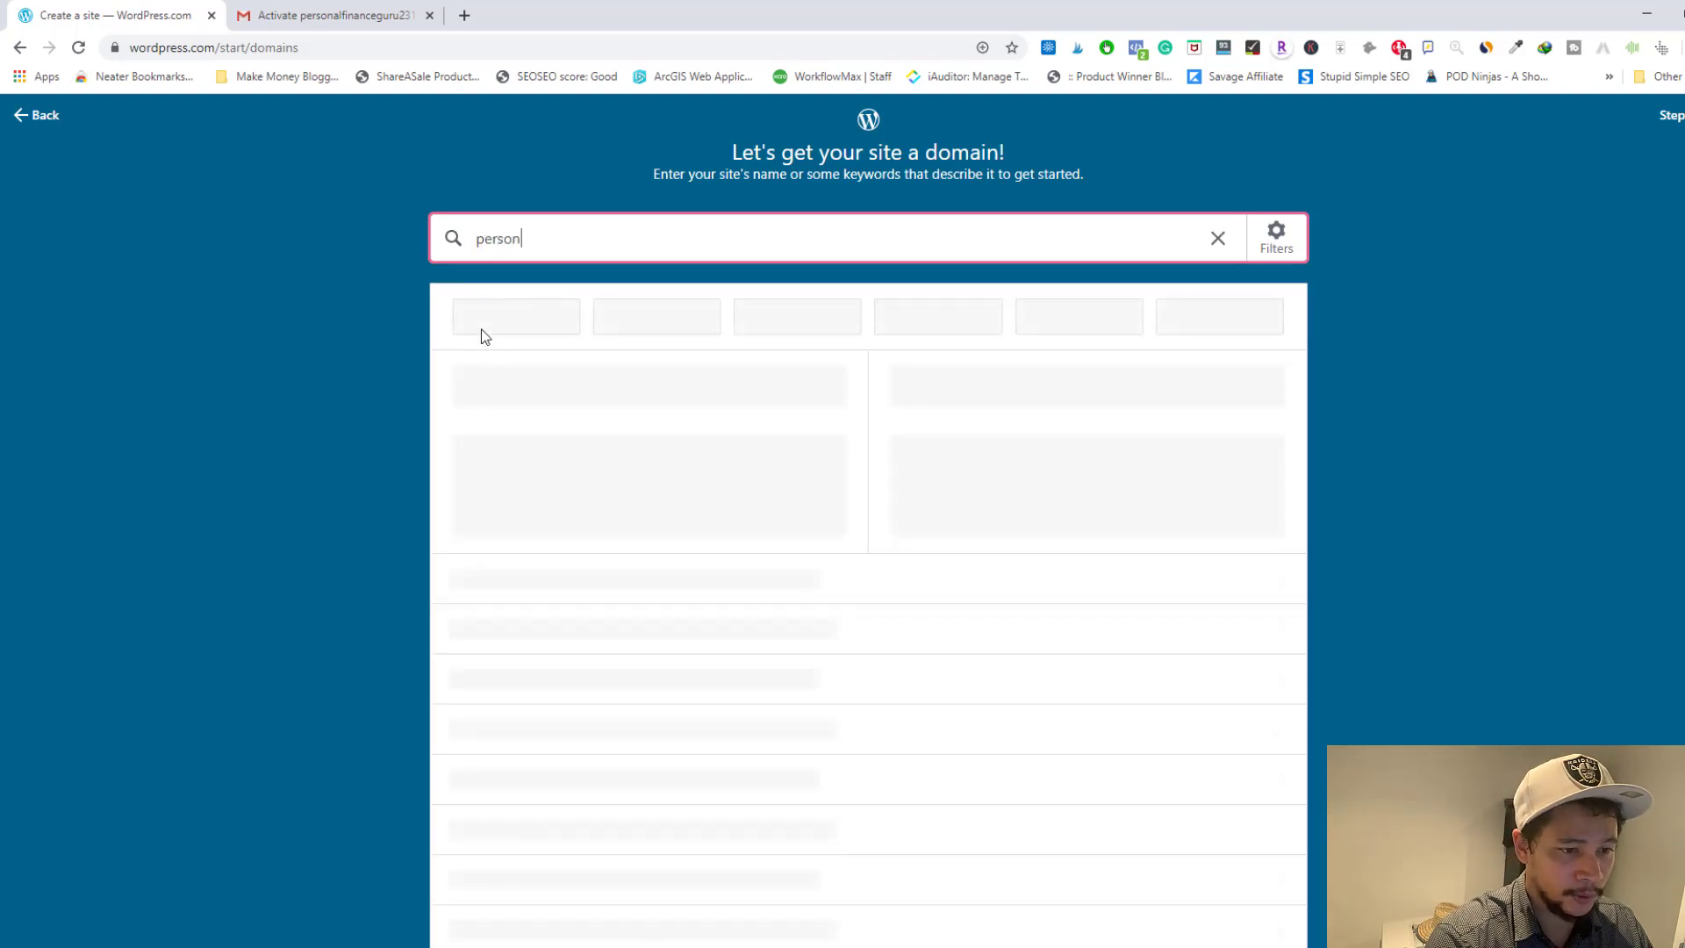
{"action": "type", "text": "alfinanceguru44"}
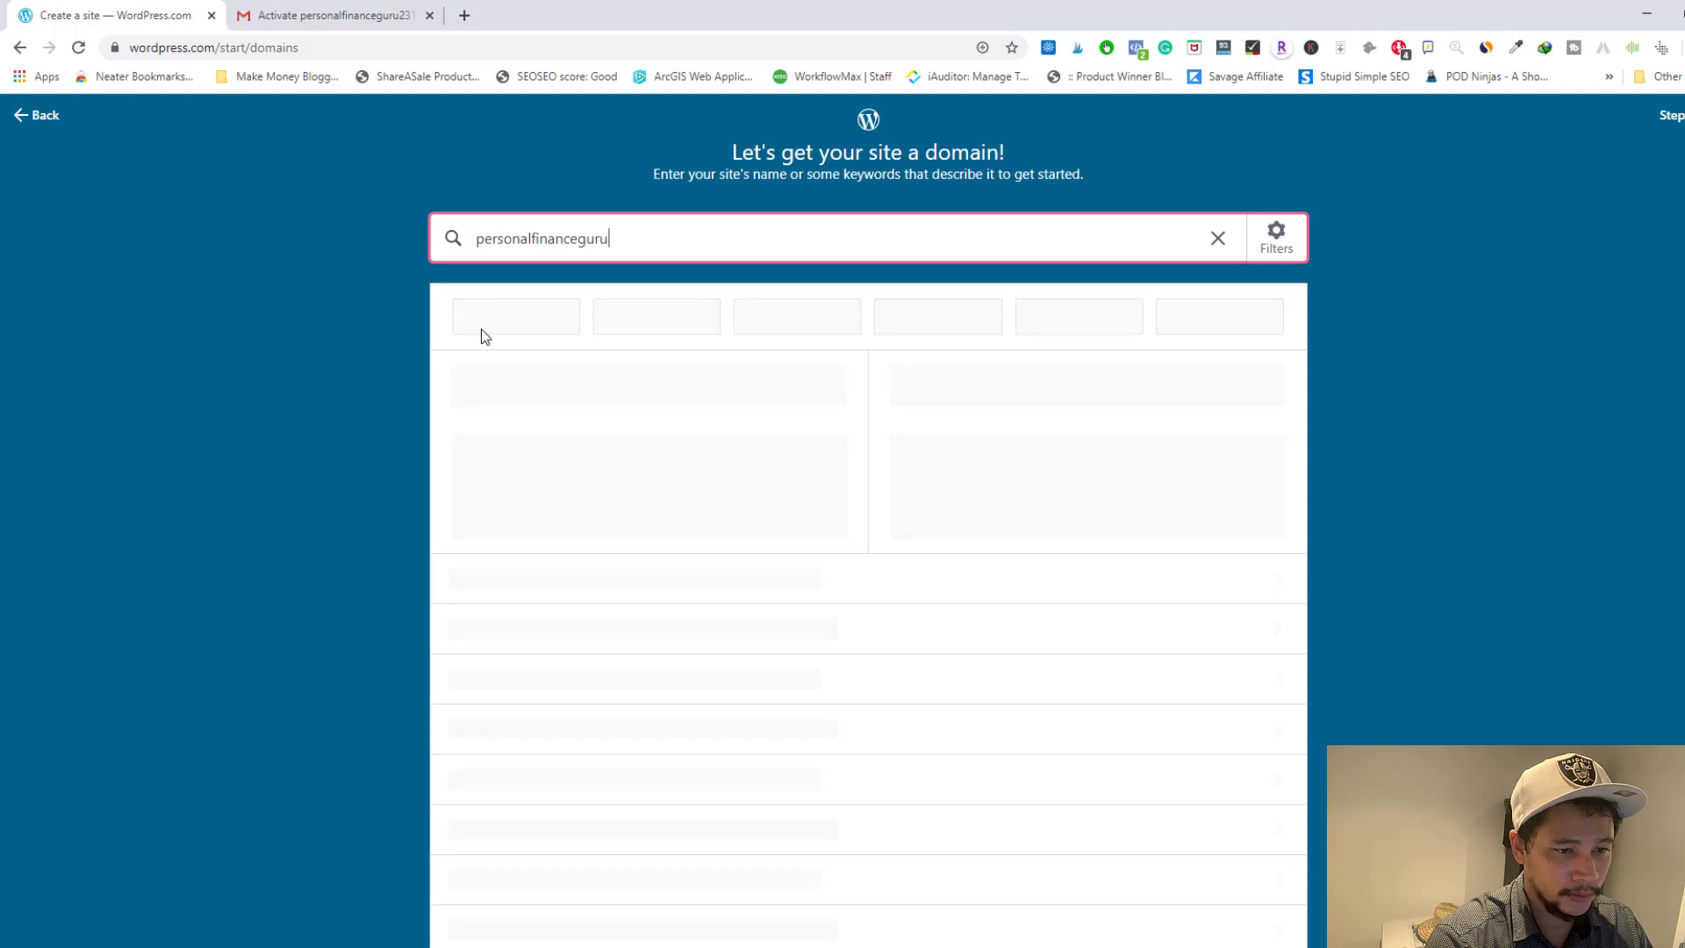
{"action": "key", "text": "BackSpace"}
{"action": "key", "text": "BackSpace"}
{"action": "key", "text": "BackSpace"}
{"action": "key", "text": "BackSpace"}
{"action": "key", "text": "BackSpace"}
{"action": "key", "text": "BackSpace"}
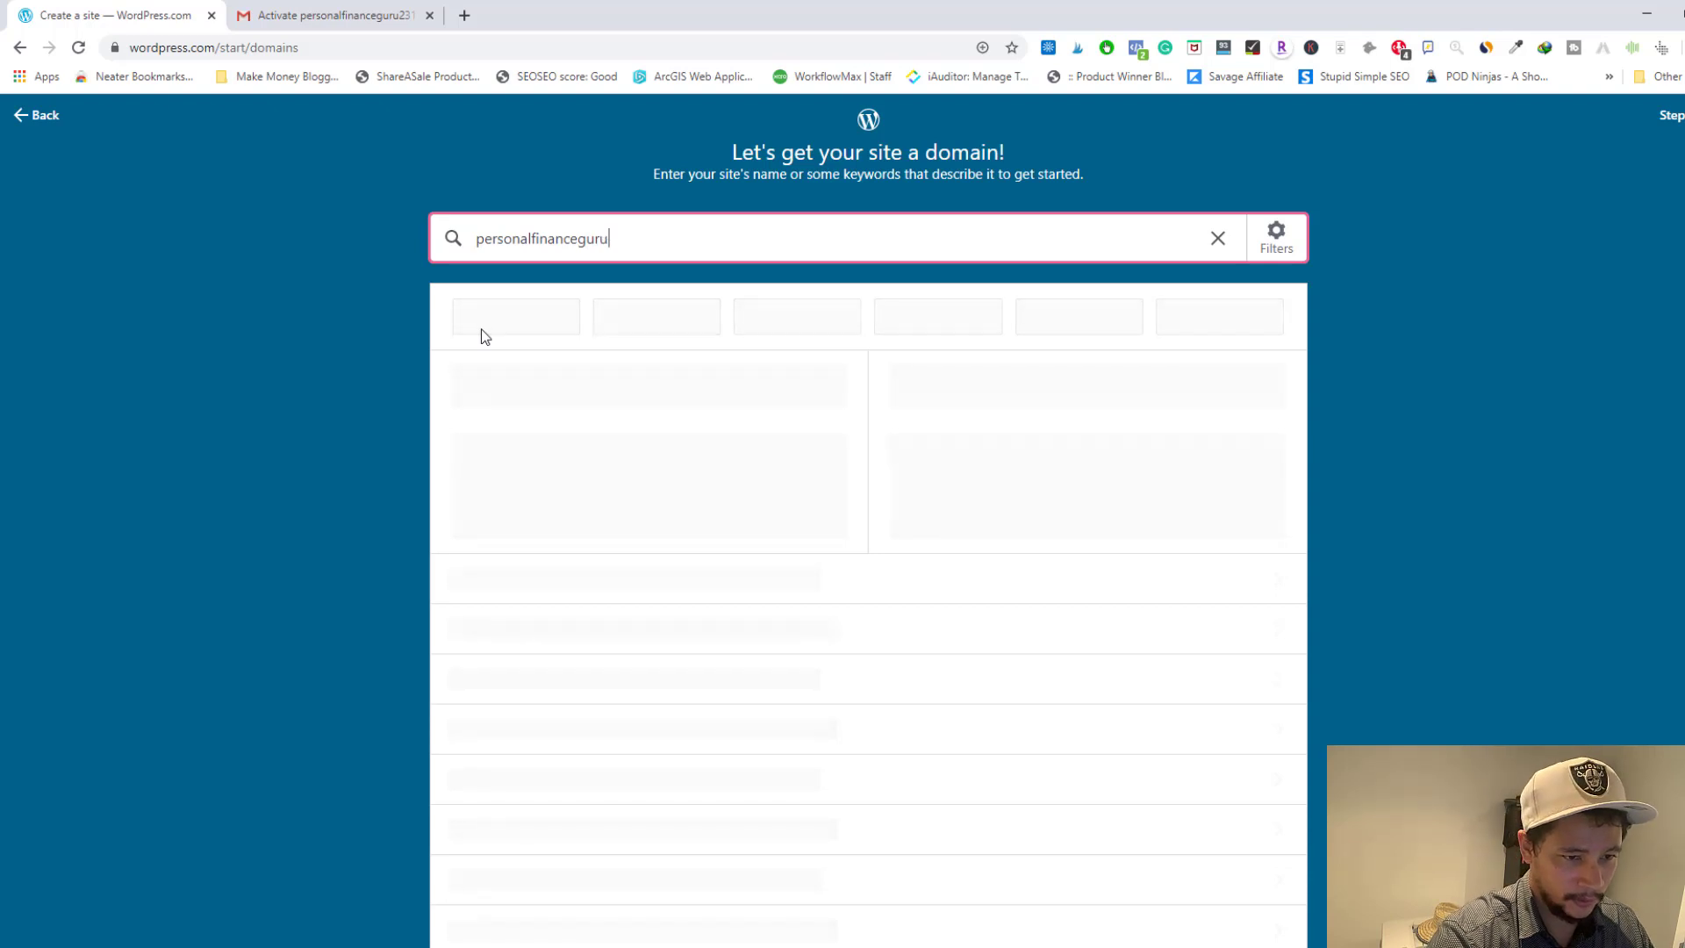
{"action": "type", "text": "isfun"}
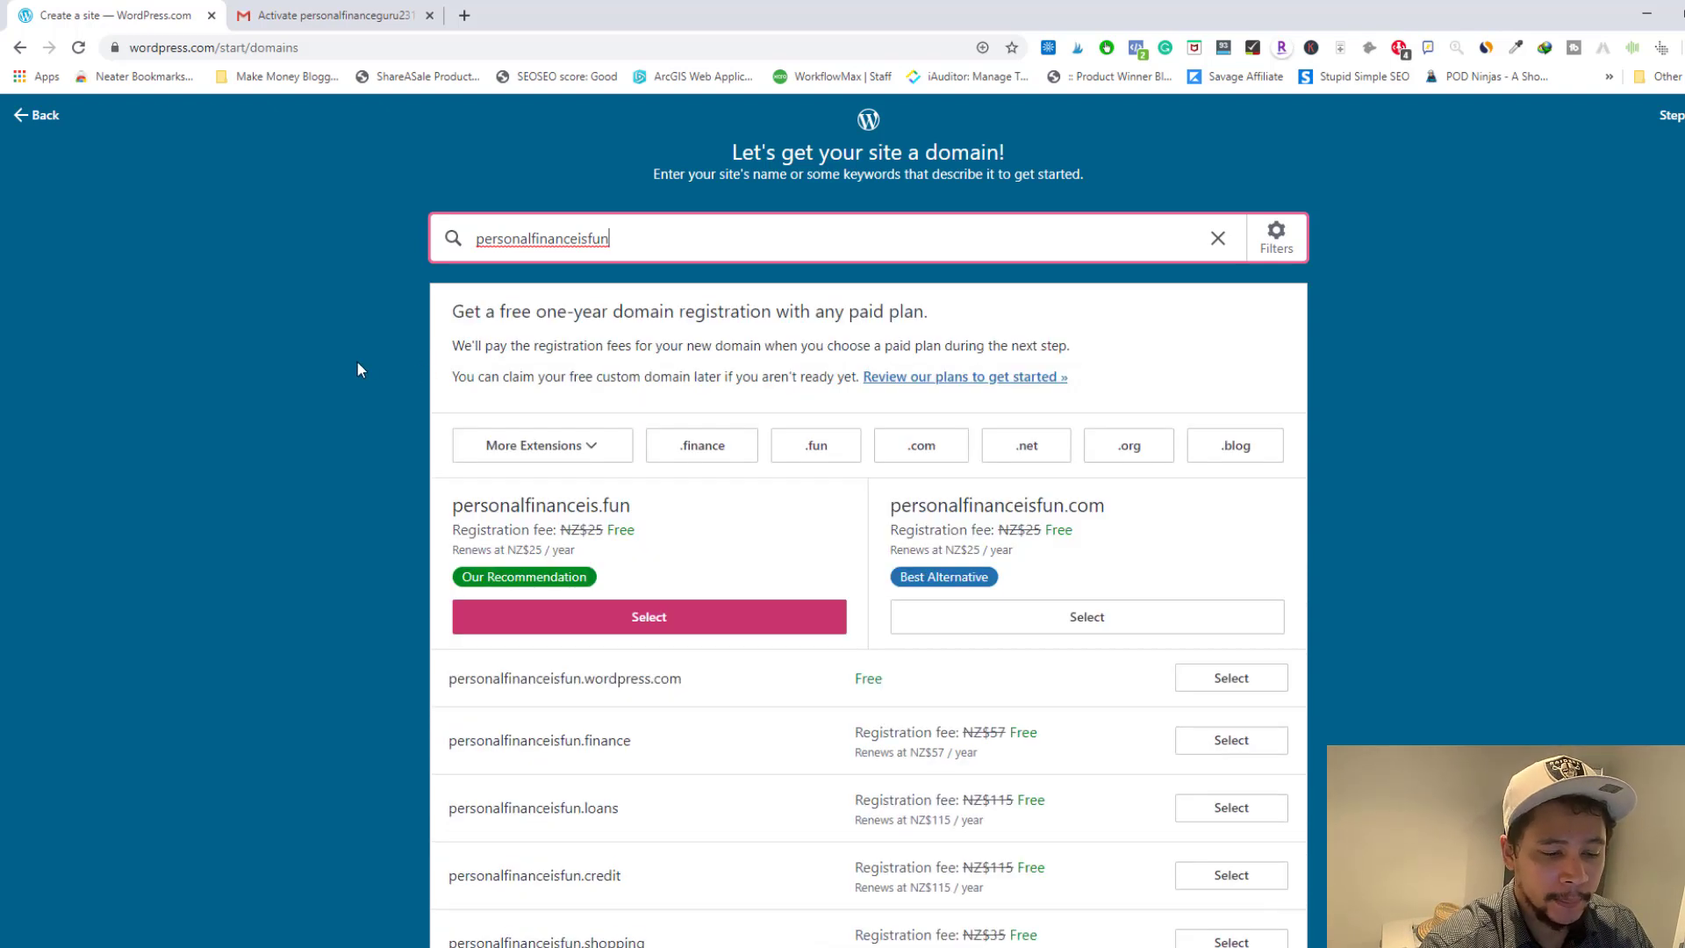
- Shorten the domain search to personalfinance and review the suggested addresses
{"action": "left_click_drag", "start_coordinate": [612, 239], "coordinate": [581, 244]}
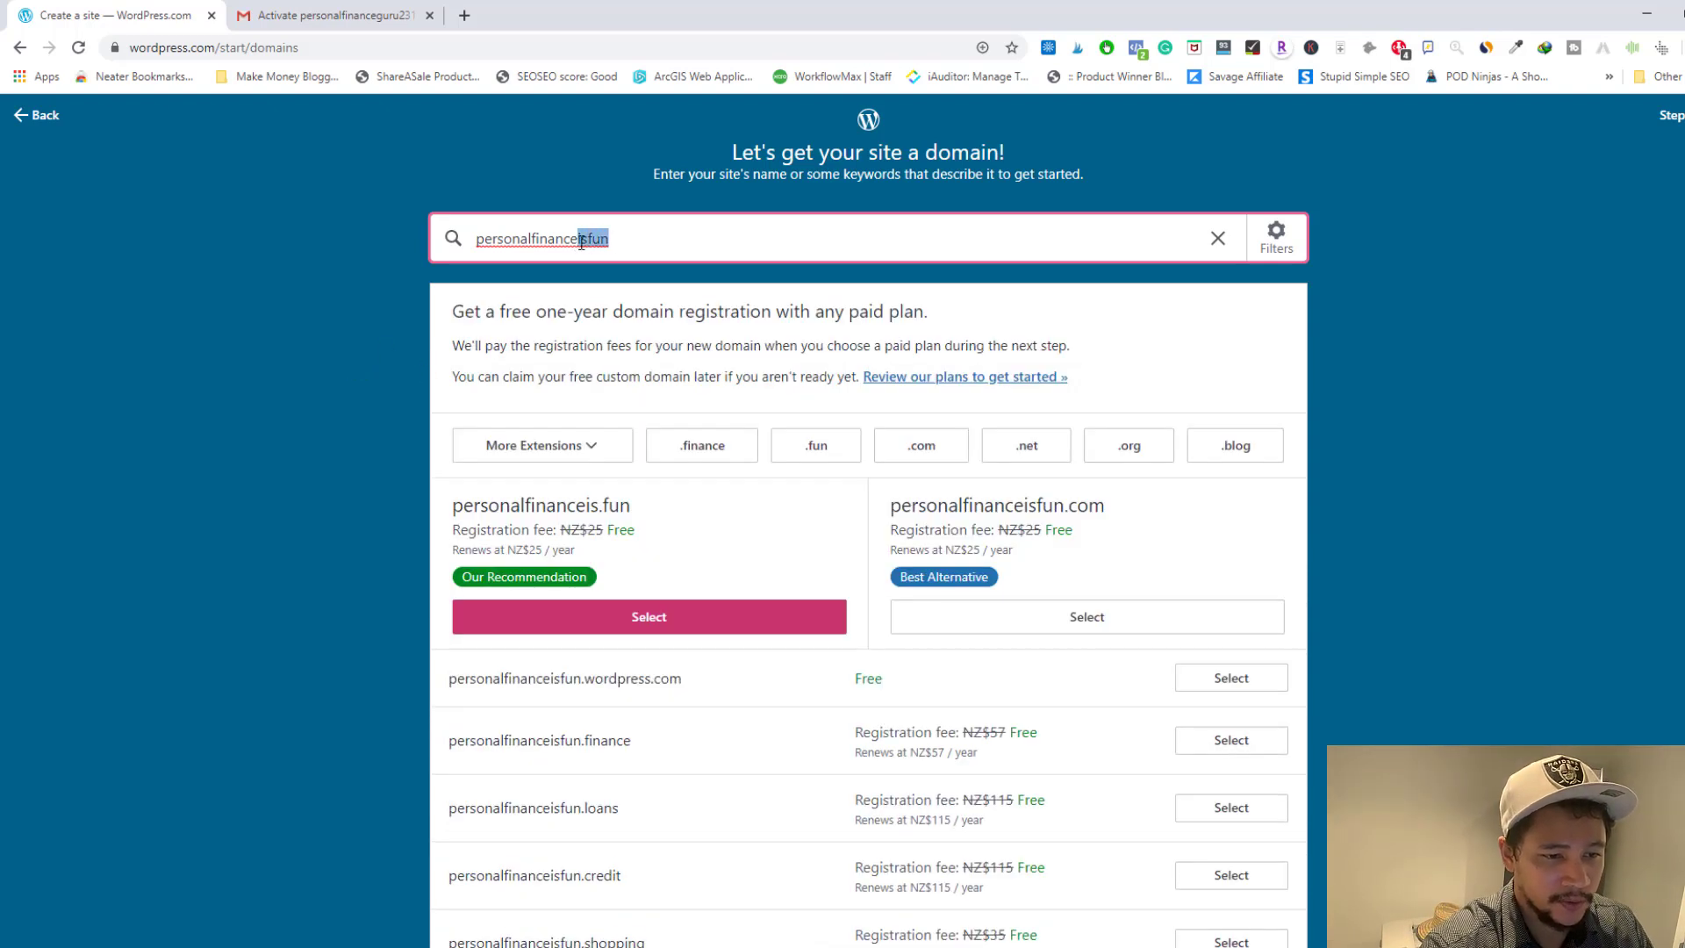
{"action": "key", "text": "BackSpace"}
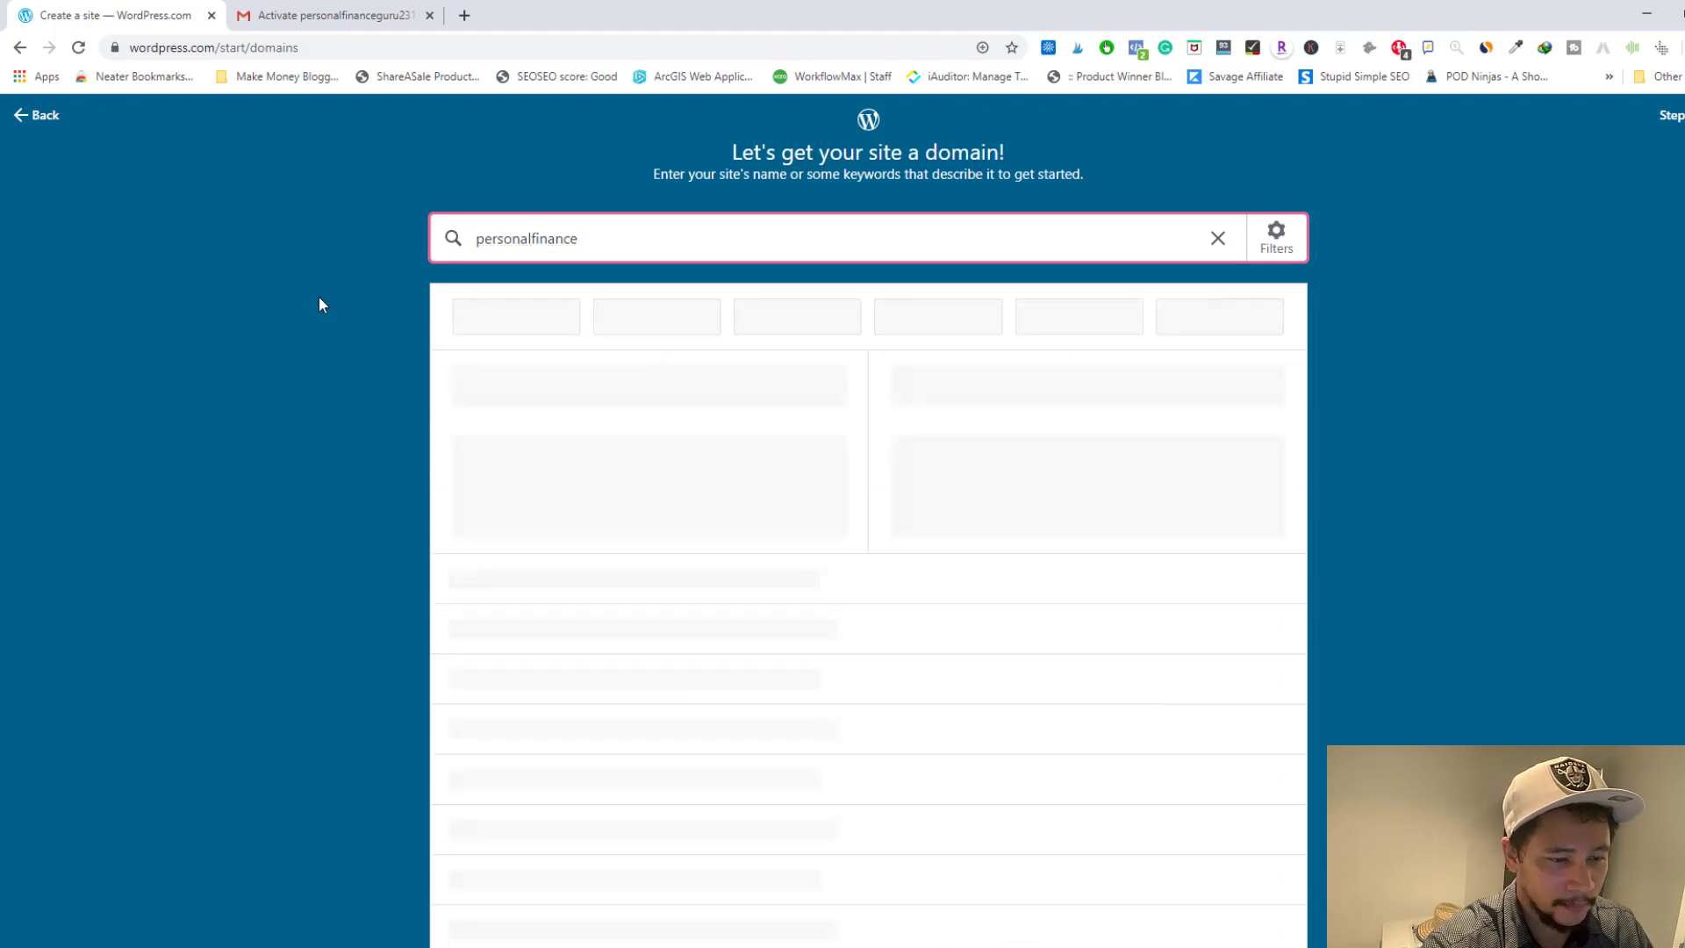
{"action": "scroll", "coordinate": [319, 305], "scroll_direction": "down", "scroll_amount": 3}
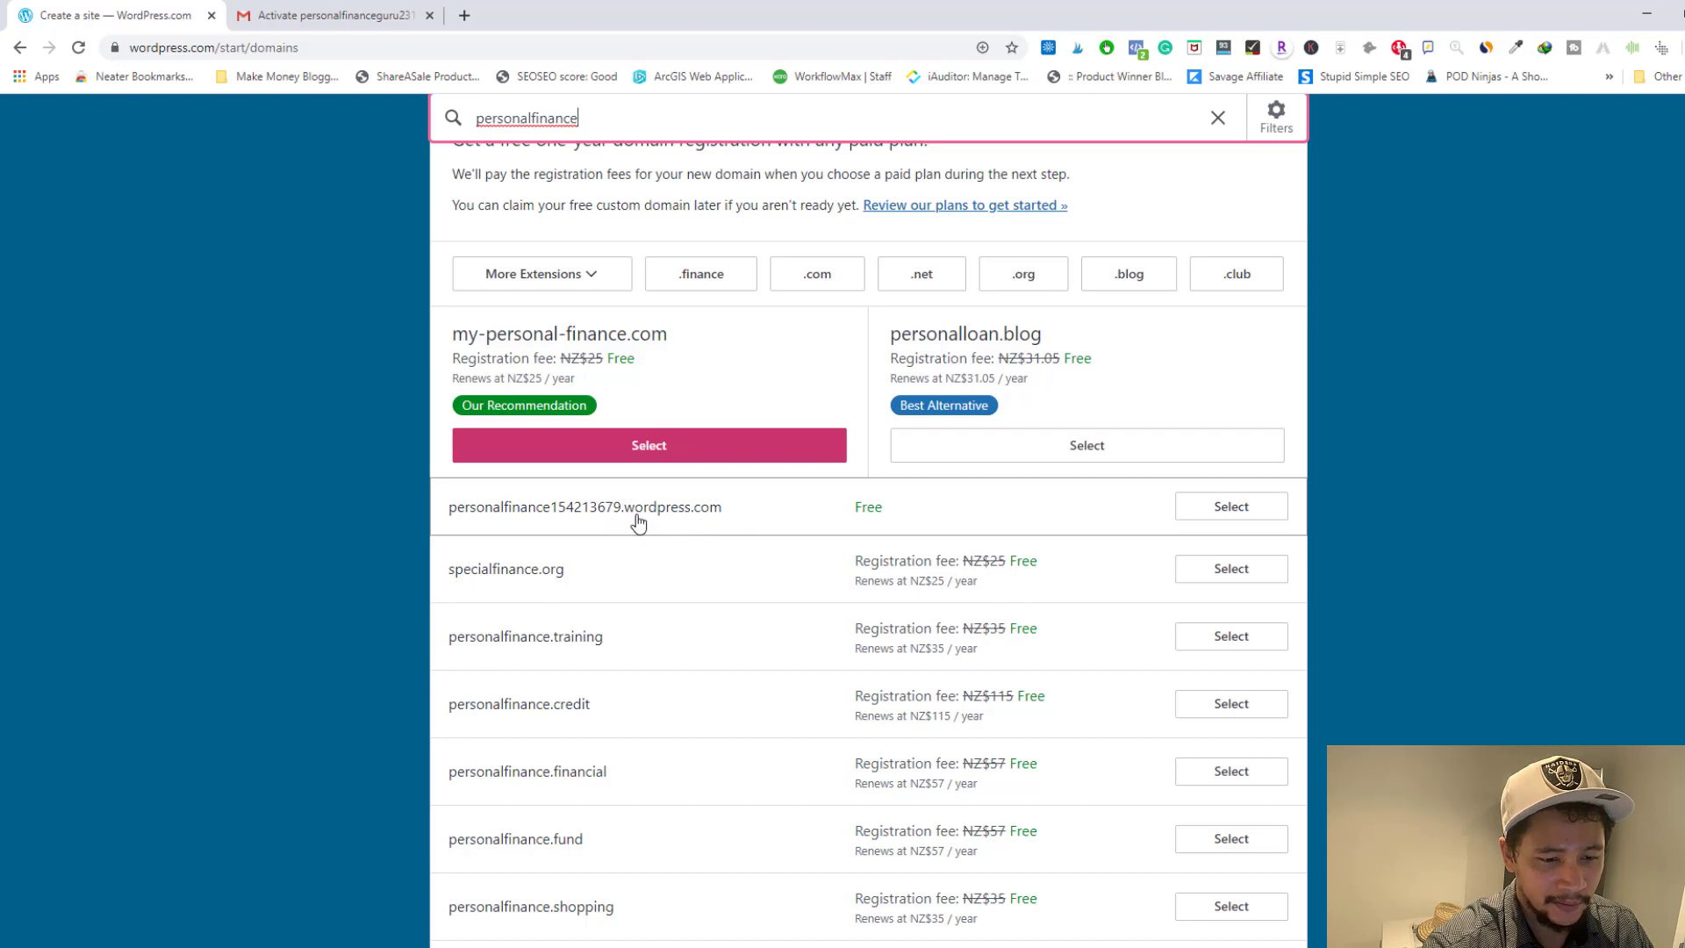
{"action": "scroll", "coordinate": [638, 523], "scroll_direction": "up", "scroll_amount": 1}
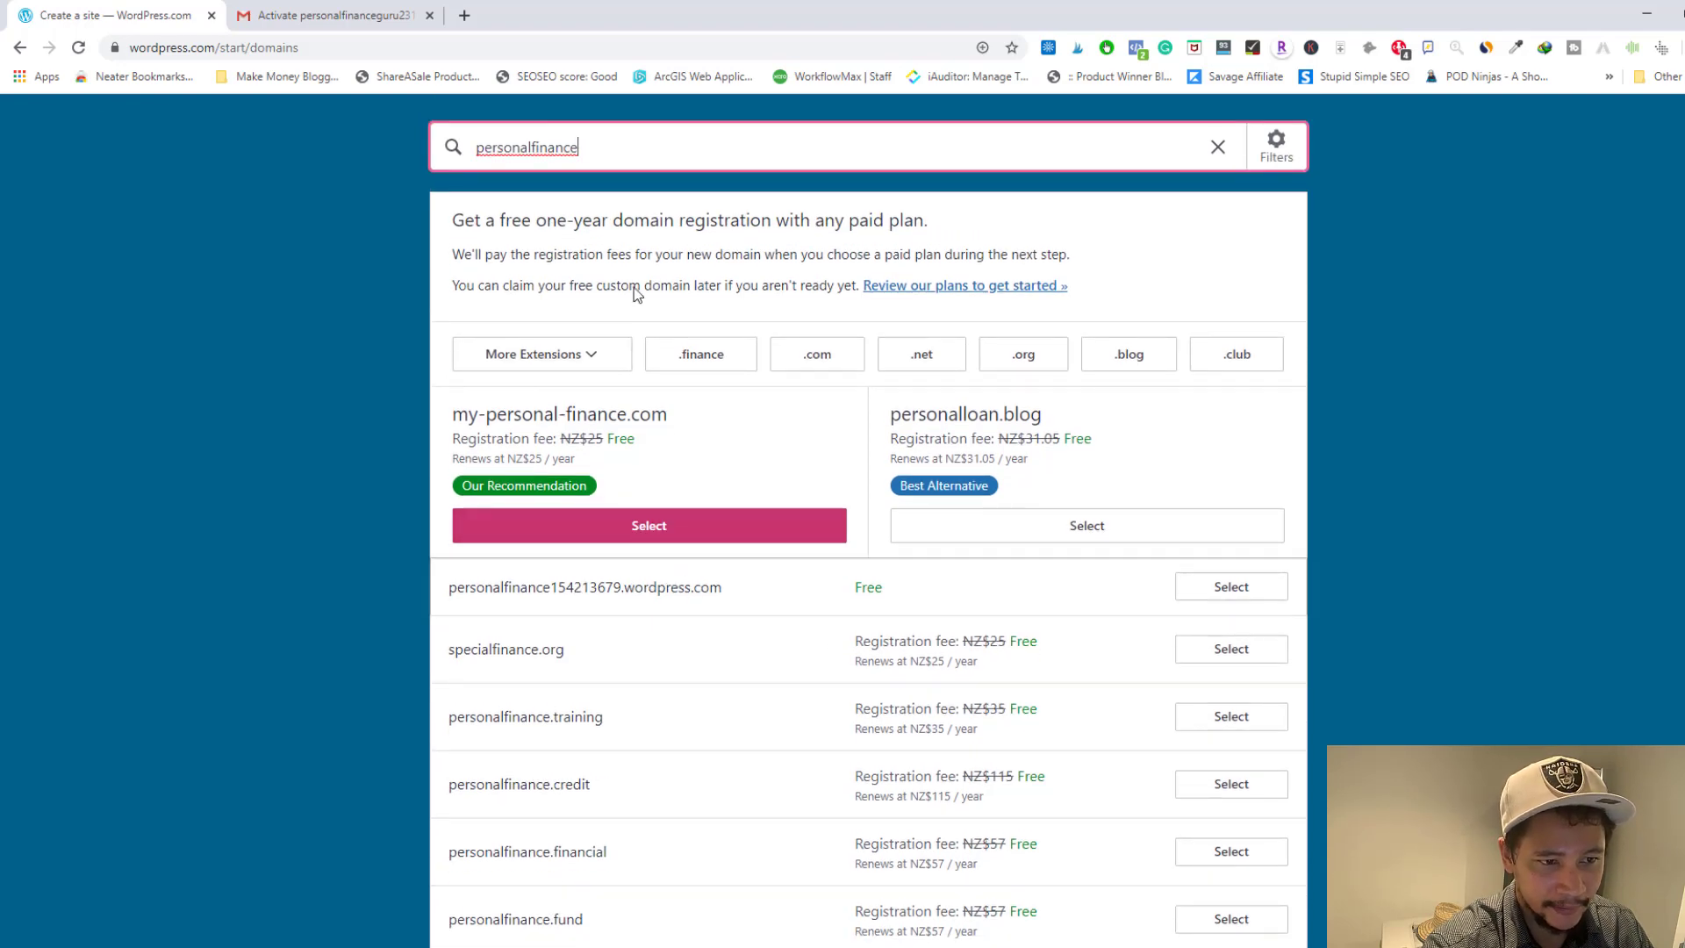
- Extend the domain search back to personalfinanceisfun
{"action": "type", "text": "is"}
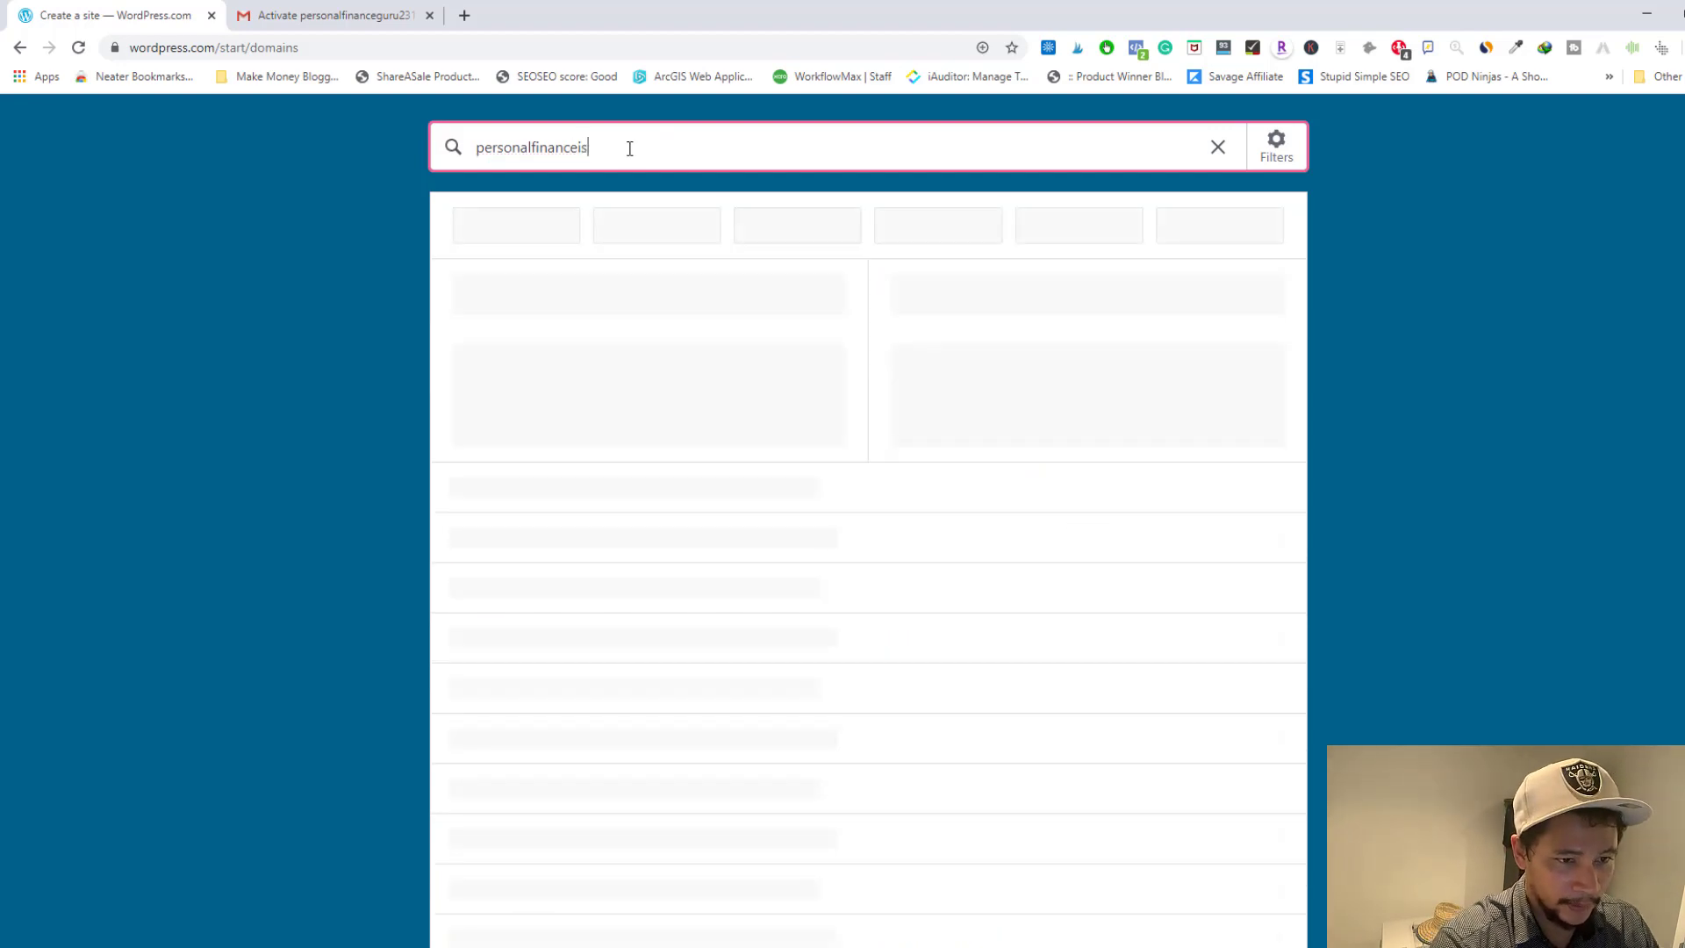
{"action": "type", "text": "gur"}
{"action": "key", "text": "BackSpace"}
{"action": "key", "text": "BackSpace"}
{"action": "key", "text": "BackSpace"}
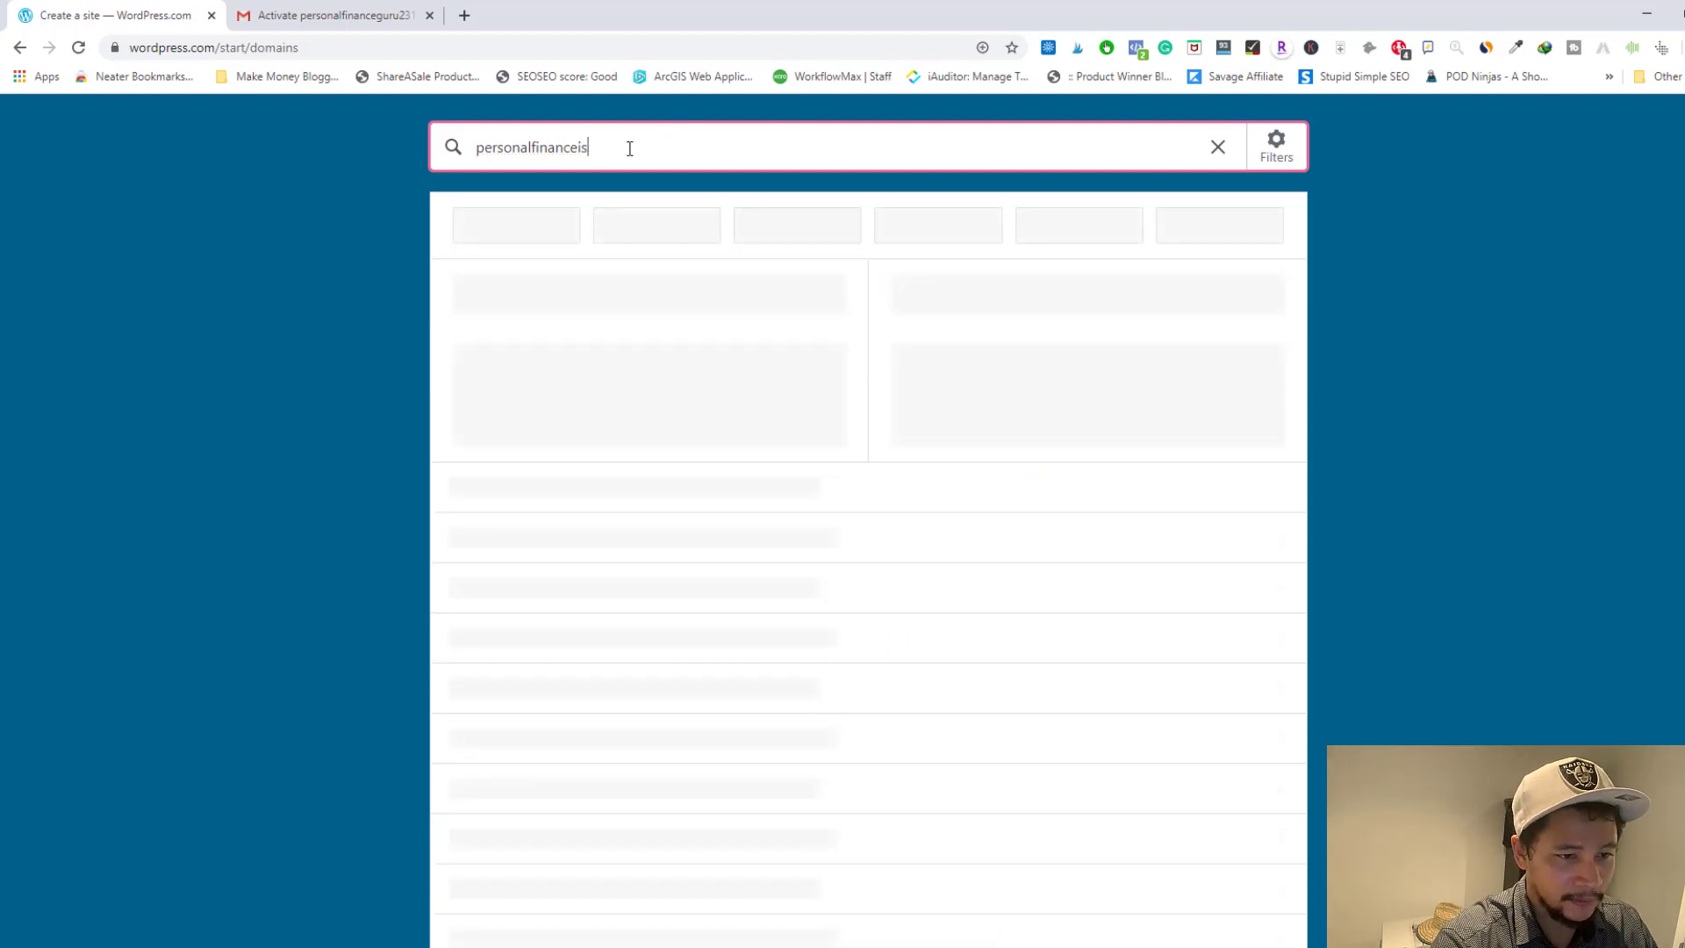
{"action": "type", "text": "fun"}
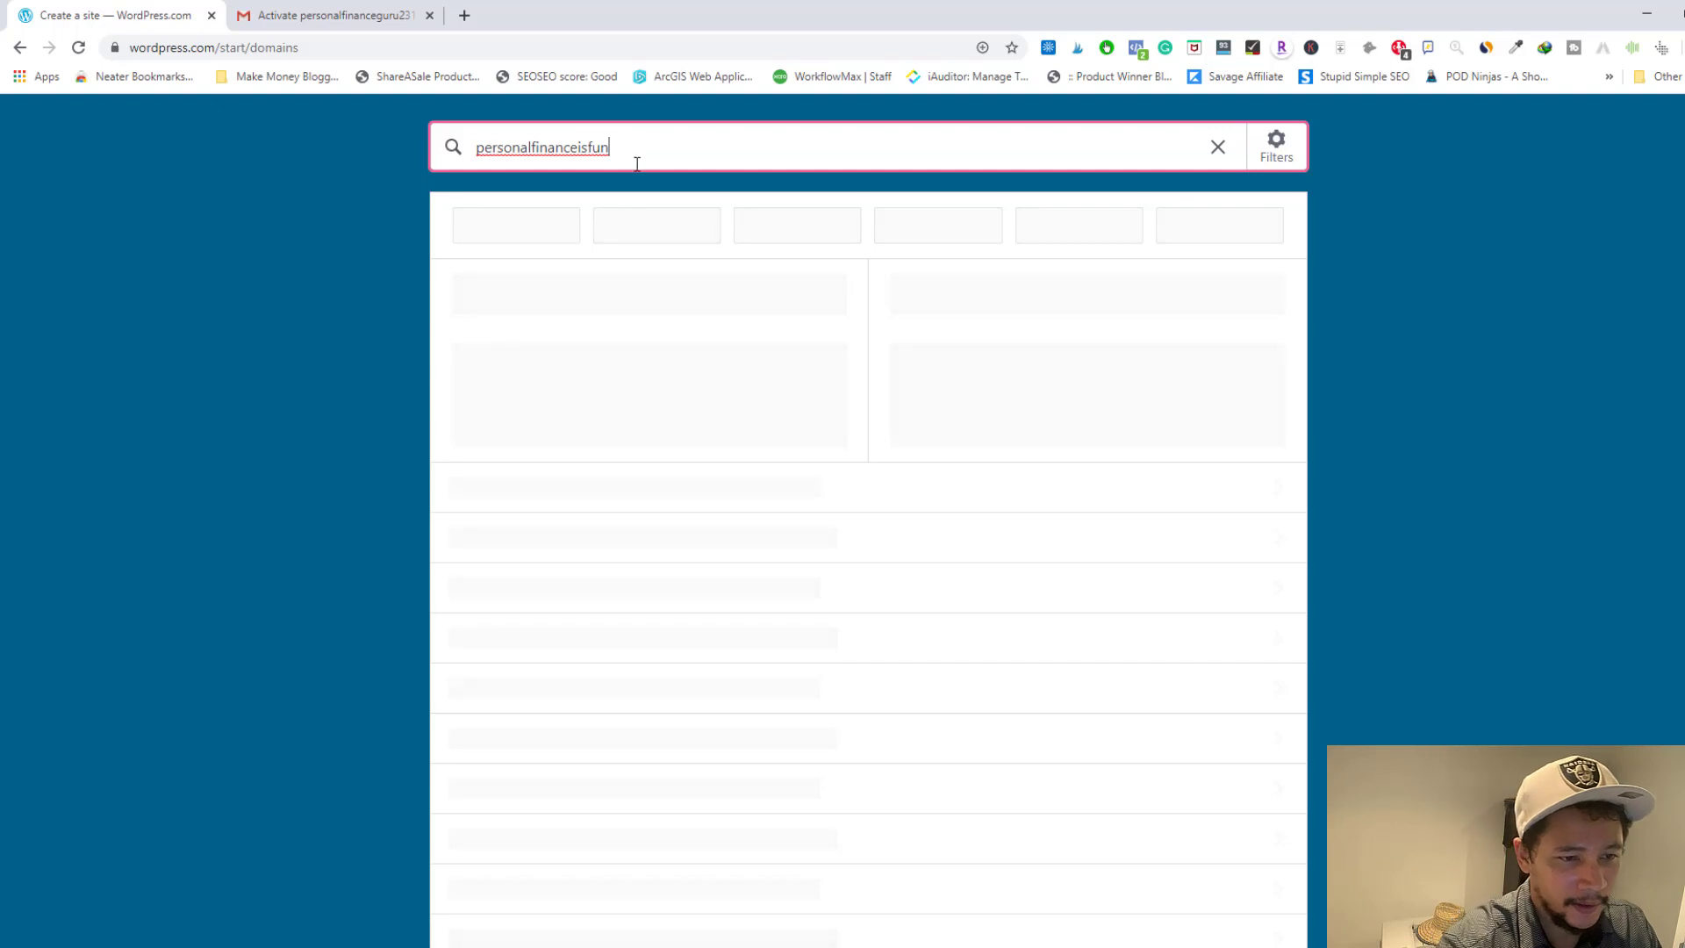
- Choose the free address personalfinanceisfun.wordpress.com and start with a free site instead of a paid plan
{"action": "scroll", "coordinate": [395, 424], "scroll_direction": "down", "scroll_amount": 1}
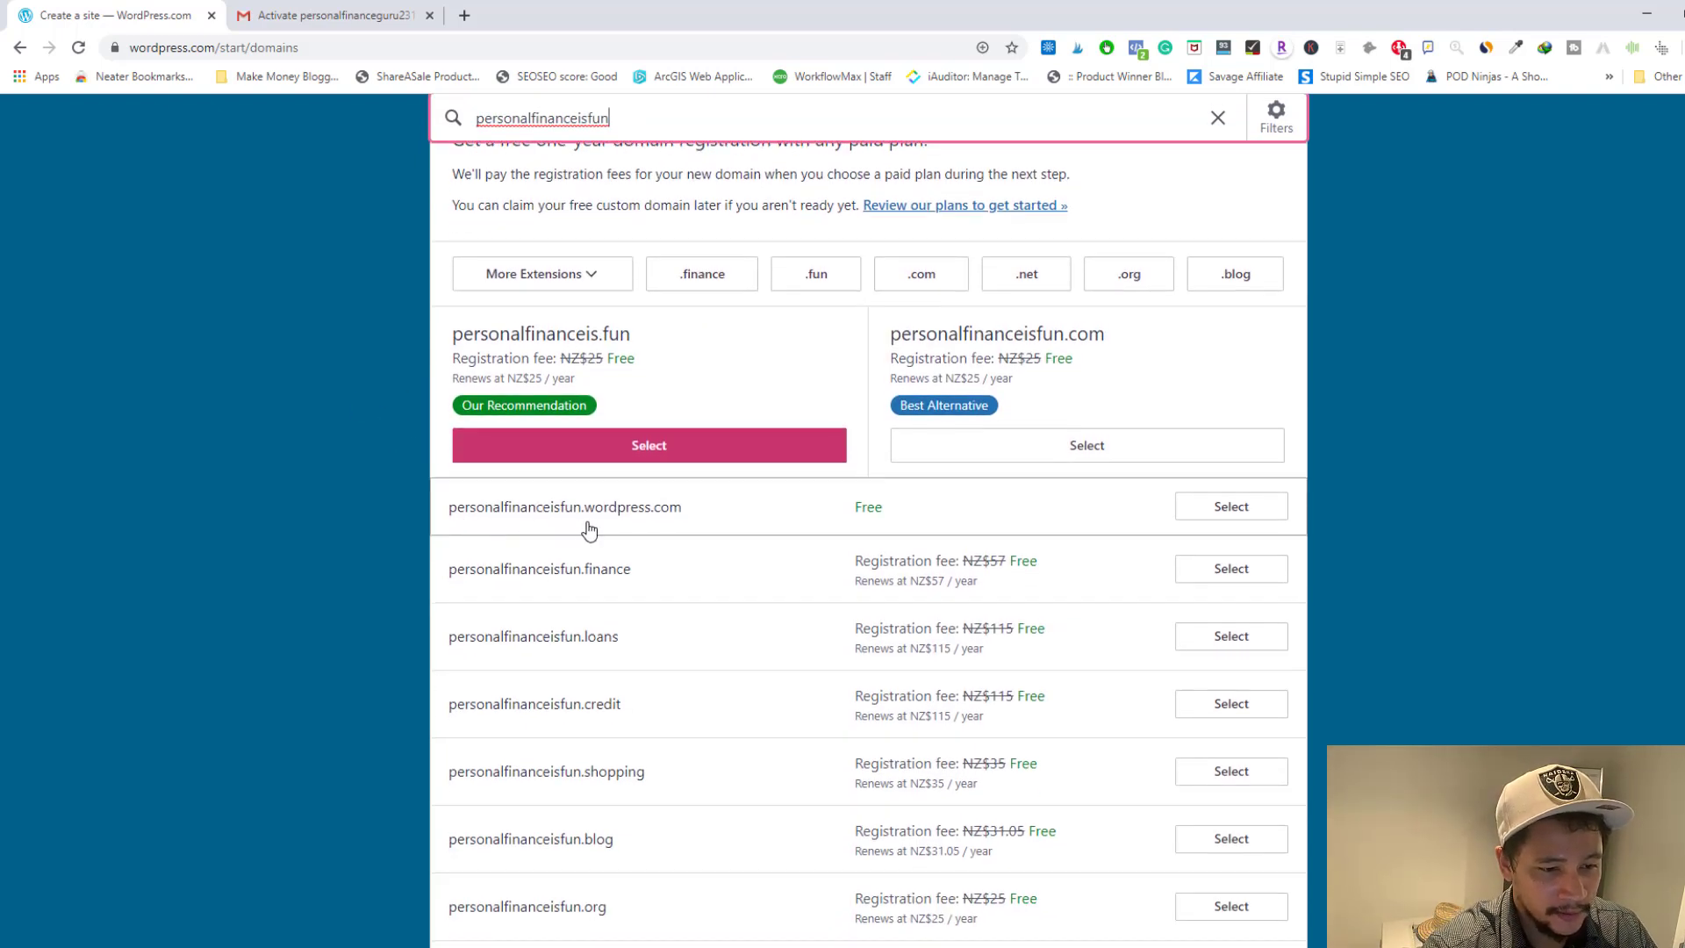
{"action": "scroll", "coordinate": [741, 527], "scroll_direction": "down", "scroll_amount": 1}
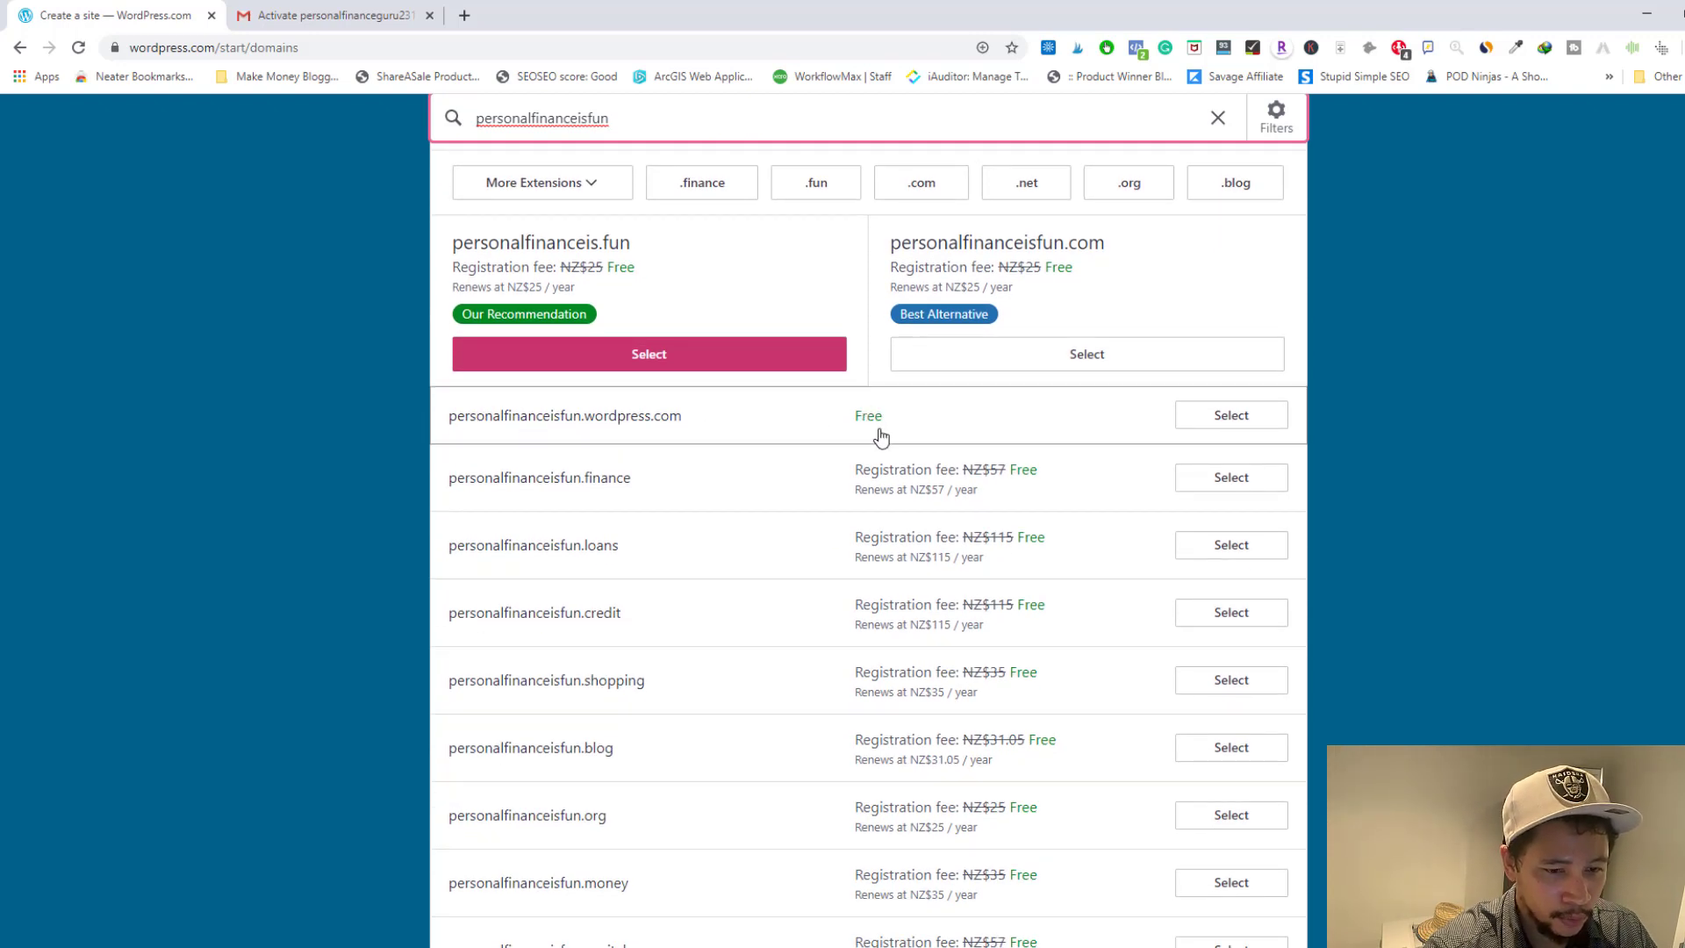
{"action": "scroll", "coordinate": [878, 439], "scroll_direction": "down", "scroll_amount": 1}
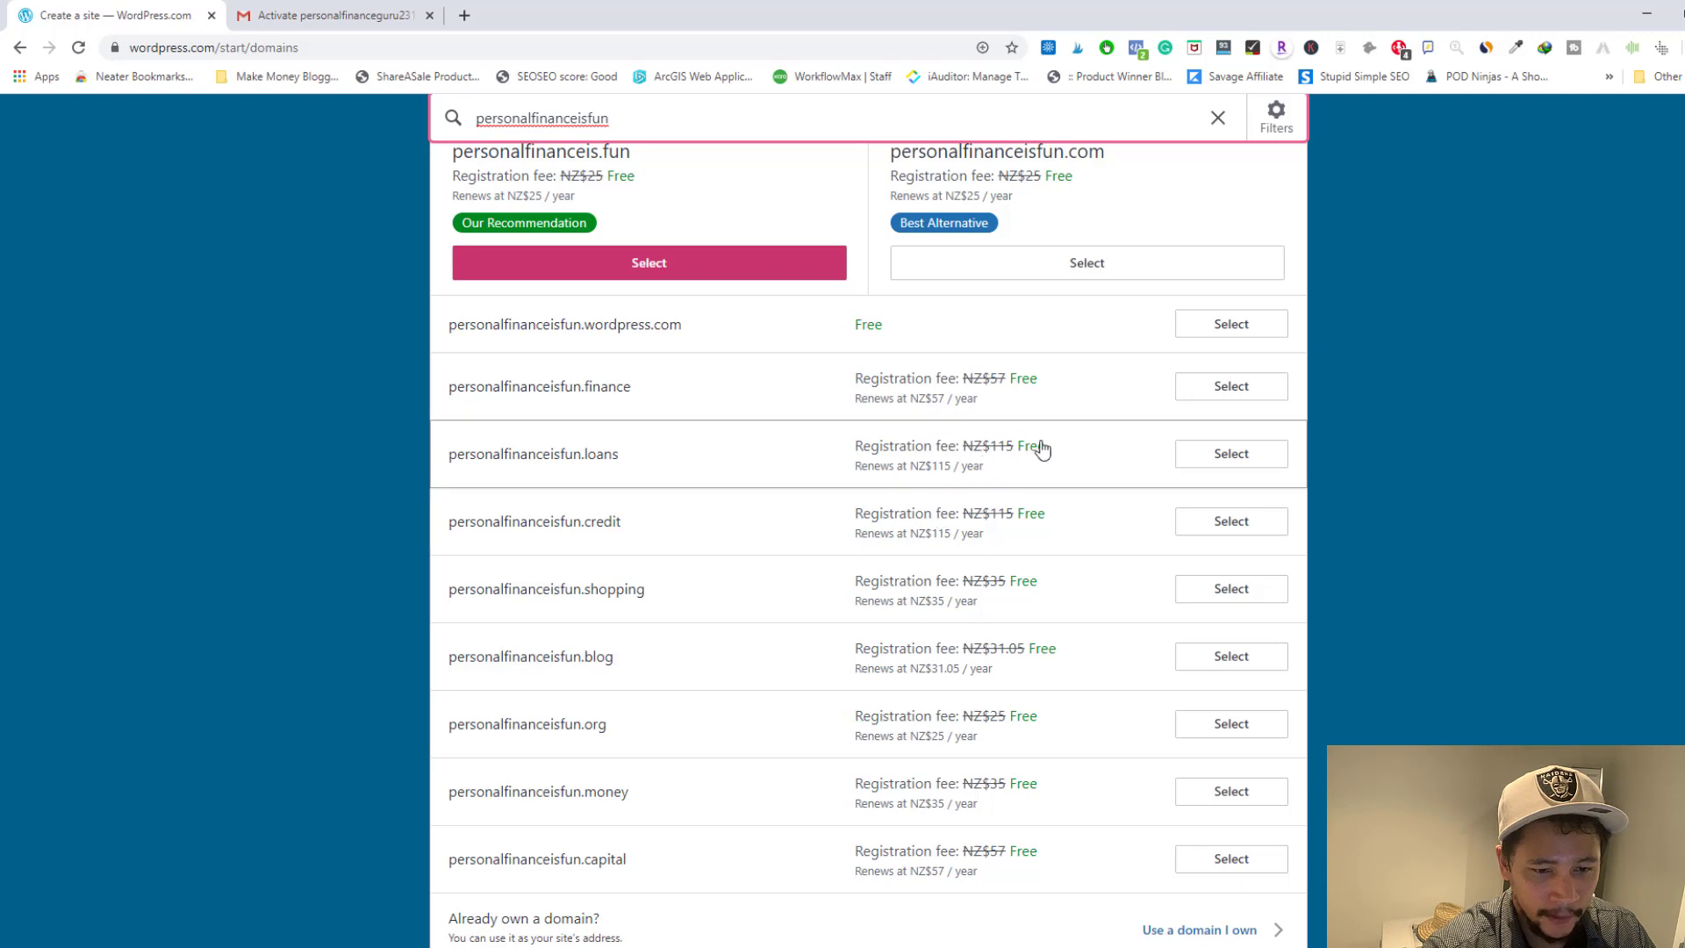
{"action": "scroll", "coordinate": [1044, 465], "scroll_direction": "down", "scroll_amount": 1}
{"action": "scroll", "coordinate": [1047, 485], "scroll_direction": "up", "scroll_amount": 1}
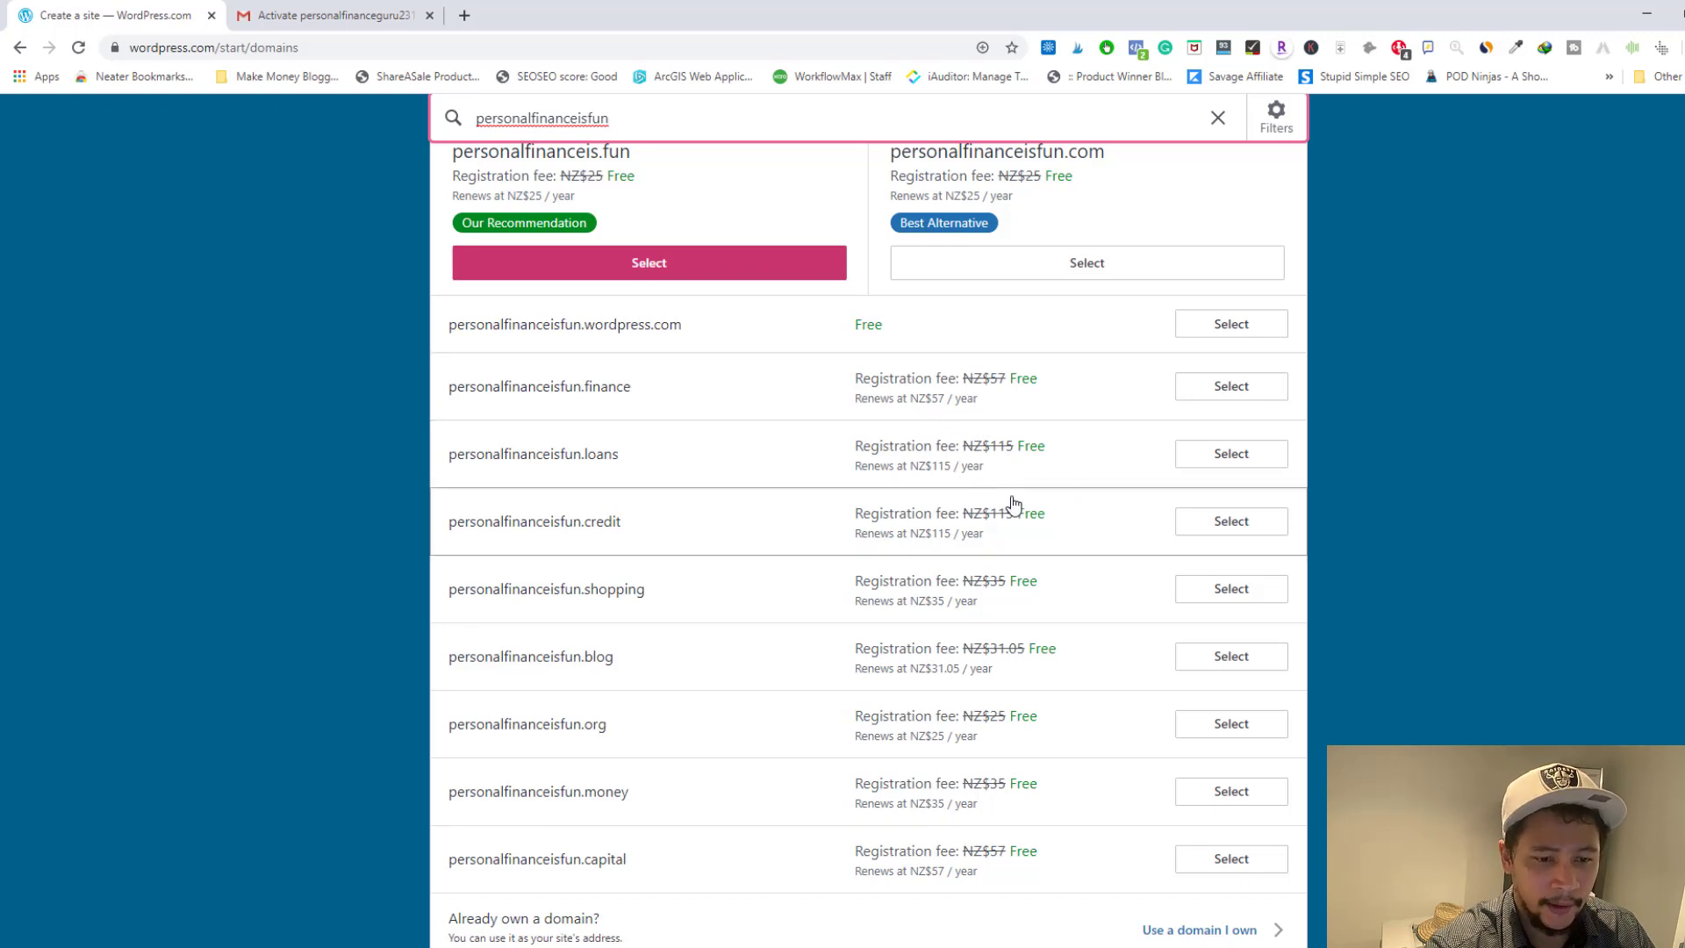
{"action": "scroll", "coordinate": [1011, 505], "scroll_direction": "up", "scroll_amount": 1}
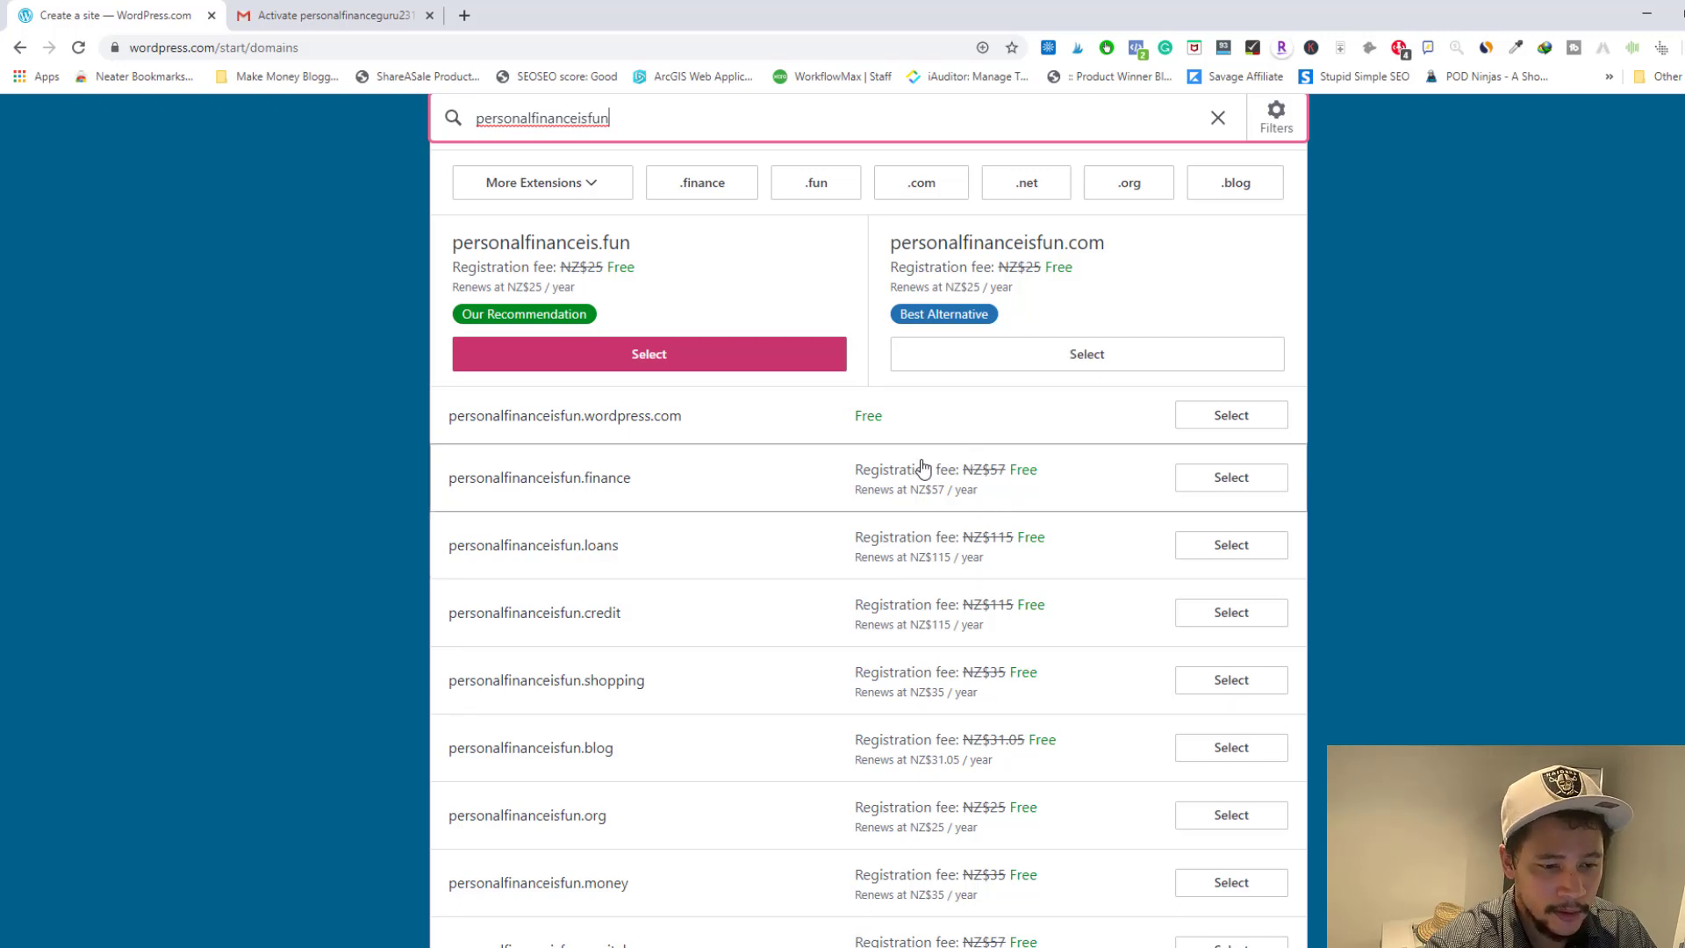
{"action": "scroll", "coordinate": [921, 465], "scroll_direction": "up", "scroll_amount": 1}
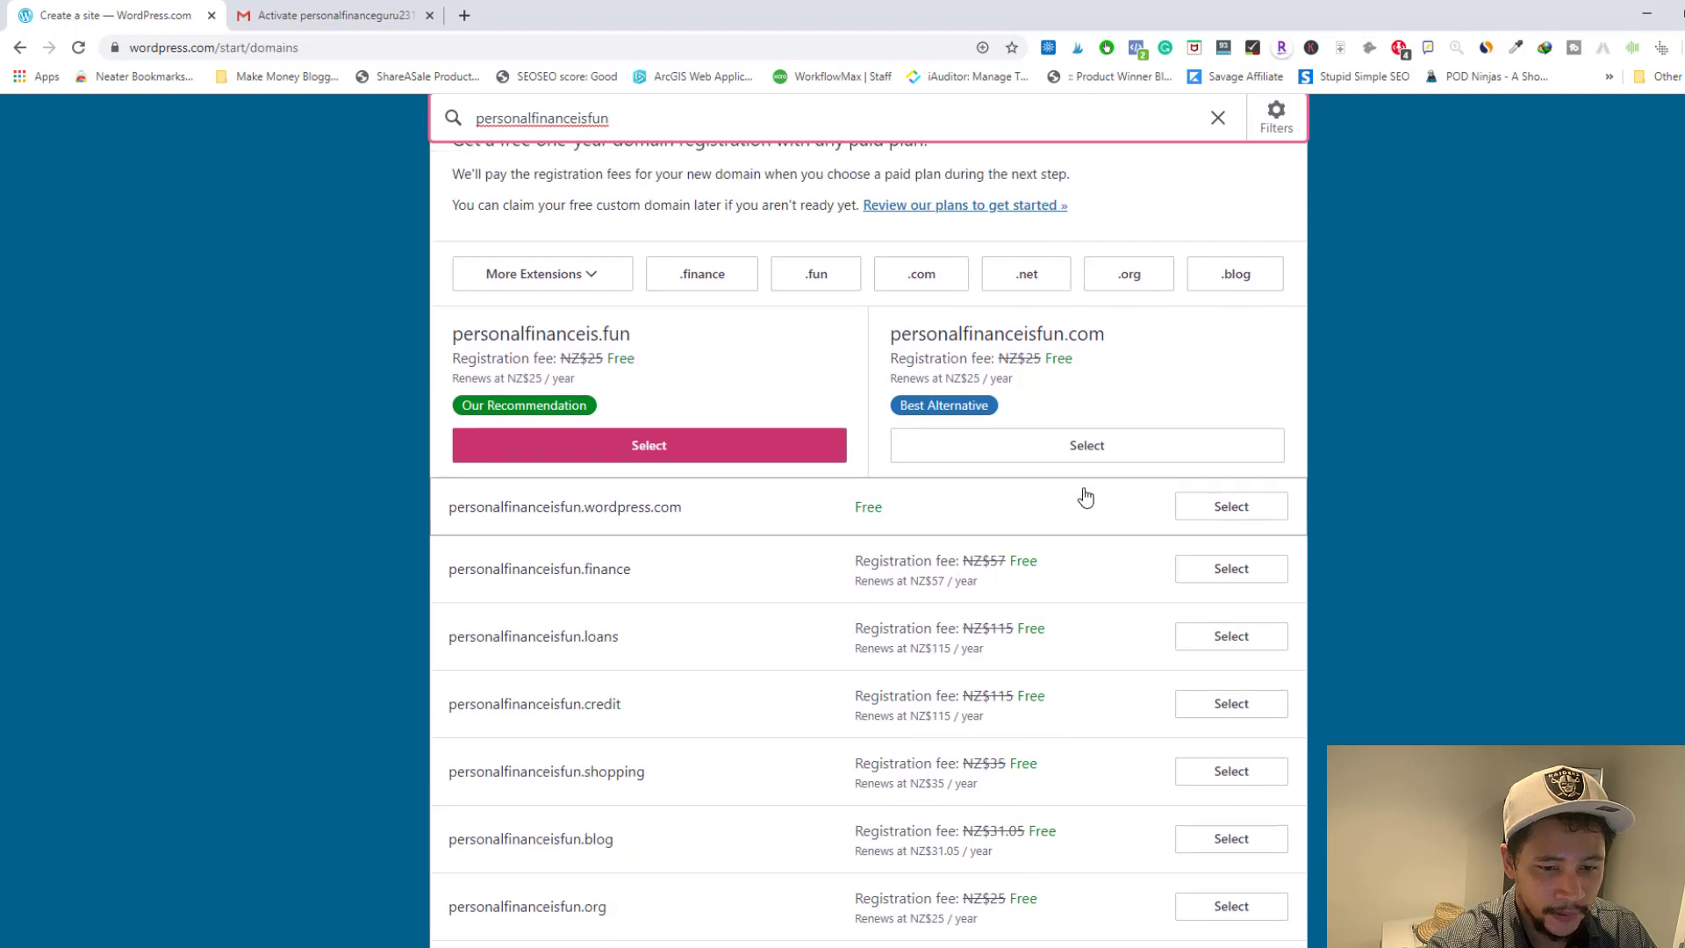
{"action": "left_click", "coordinate": [1244, 513]}
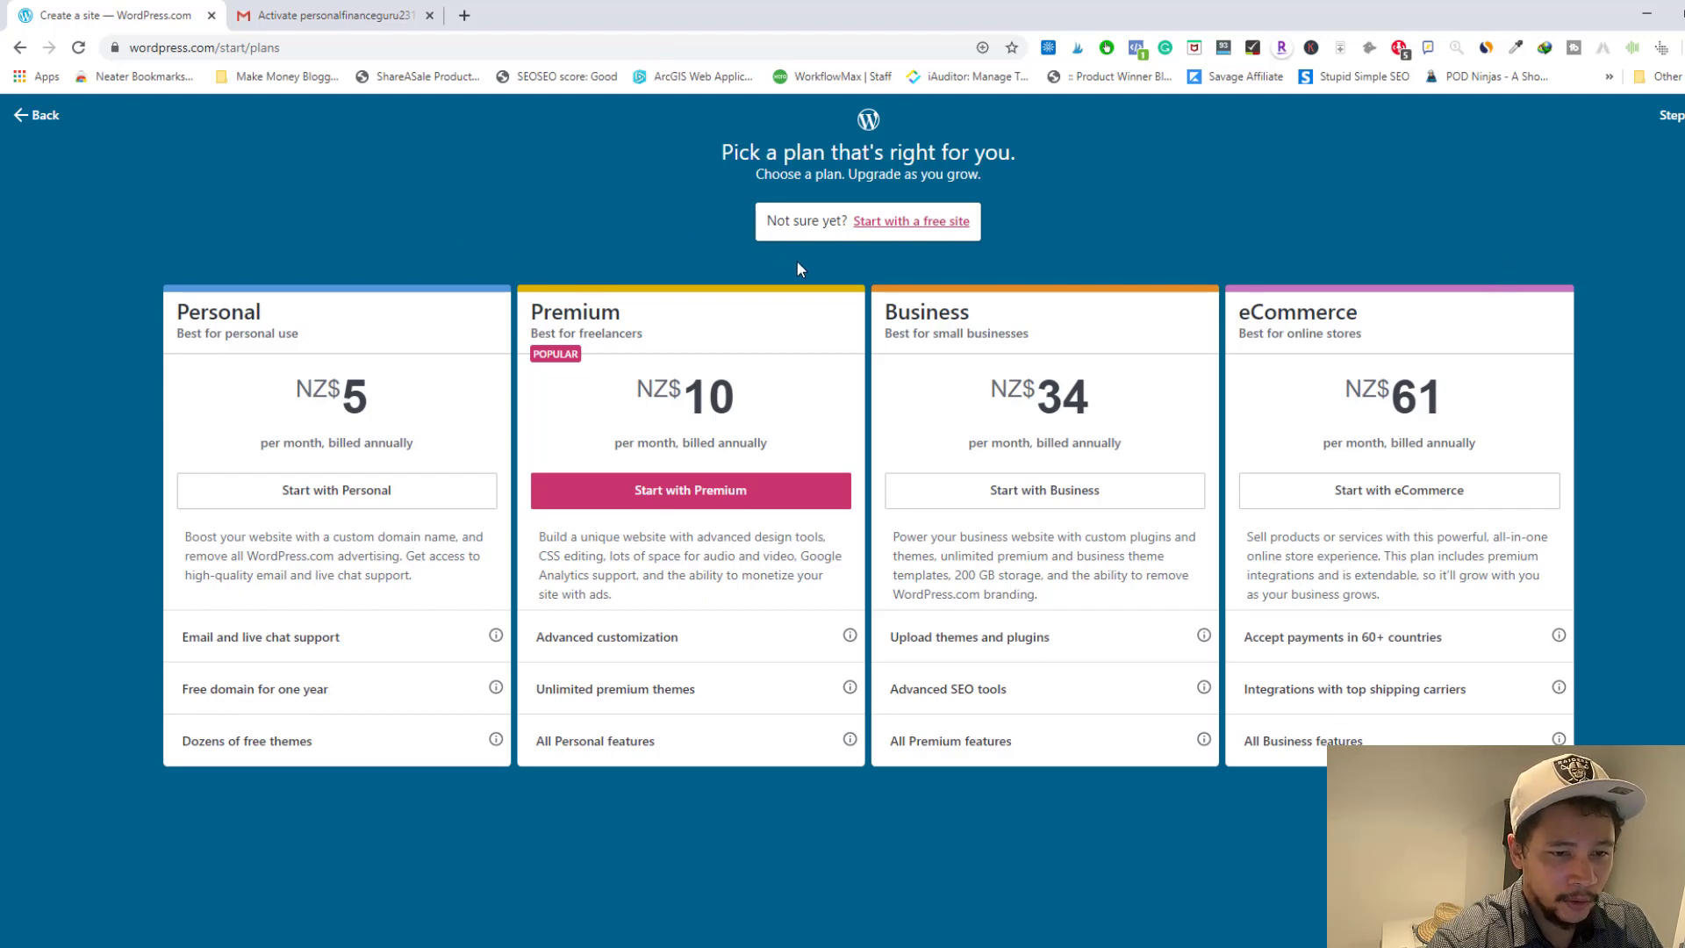
{"action": "left_click", "coordinate": [919, 225]}
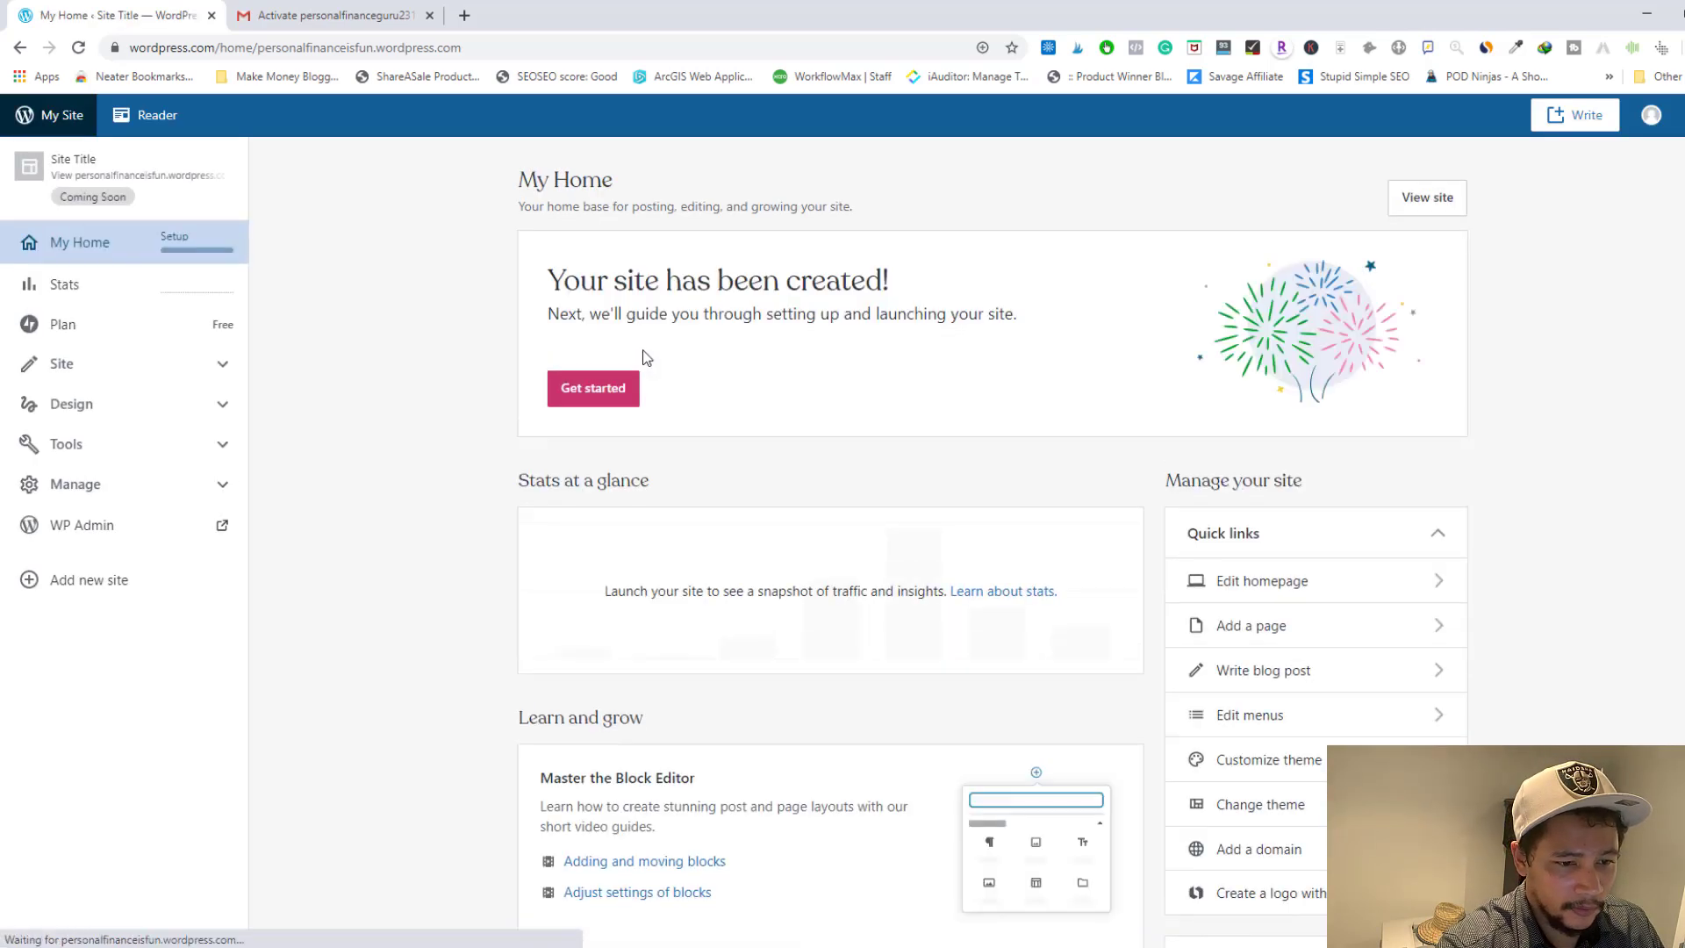
- Switch to Gmail, confirm the account through the WordPress.com activation email, and close the page it opens
{"action": "scroll", "coordinate": [624, 344], "scroll_direction": "down", "scroll_amount": 1}
{"action": "scroll", "coordinate": [621, 339], "scroll_direction": "up", "scroll_amount": 1}
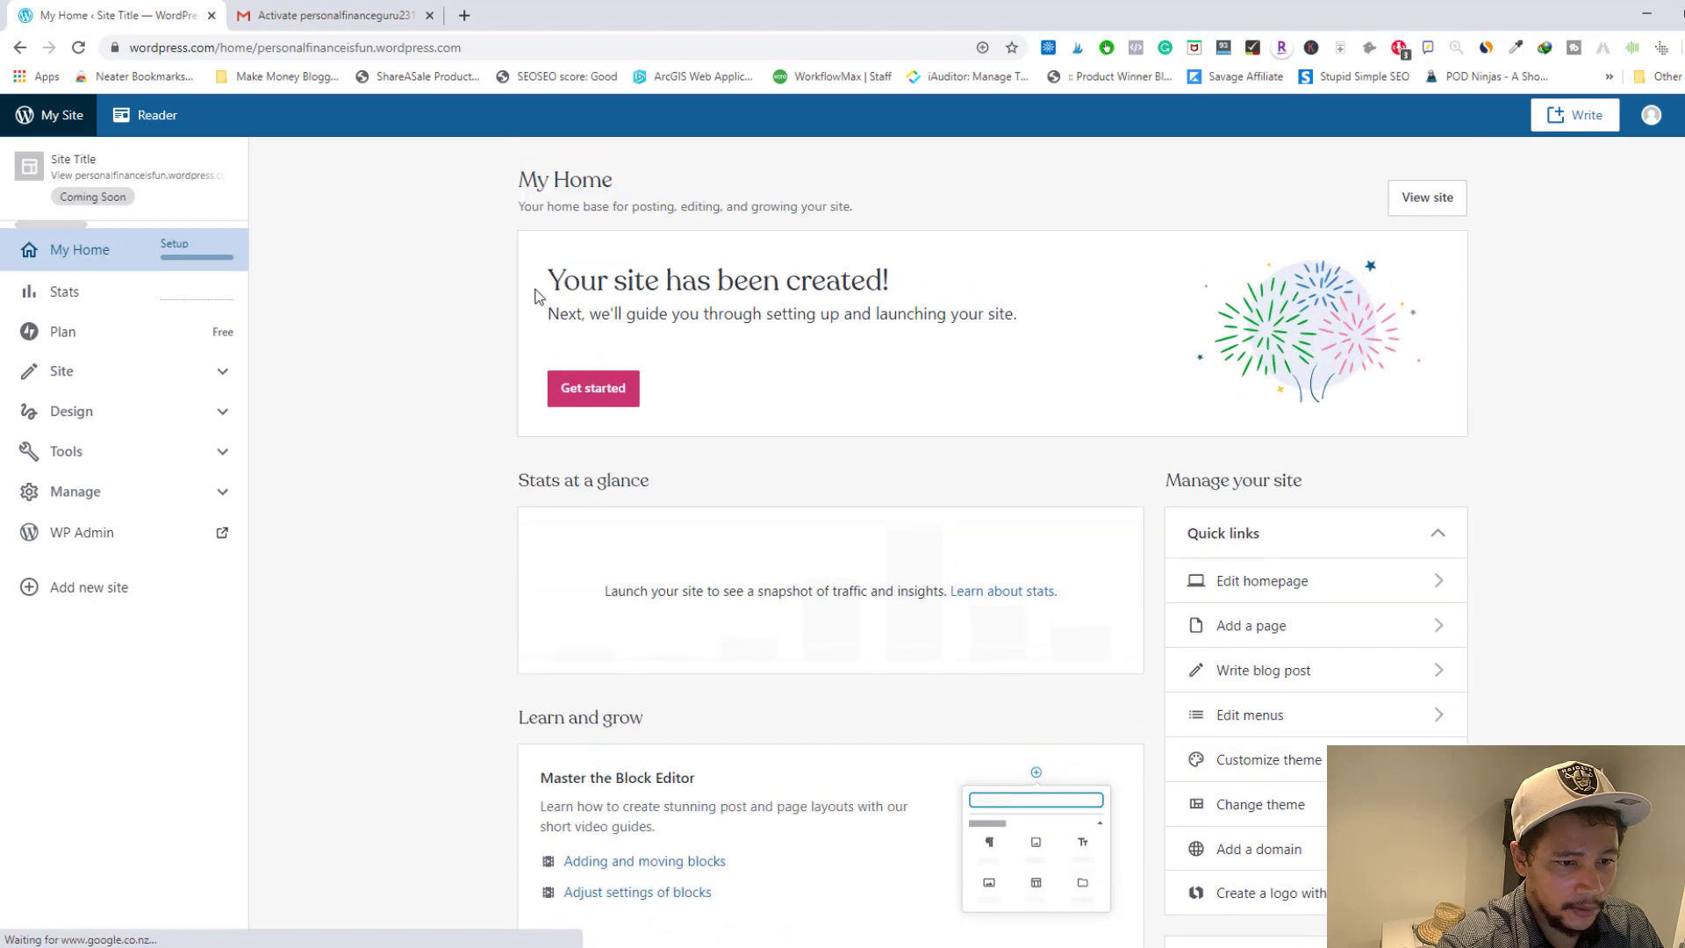
{"action": "left_click", "coordinate": [362, 30]}
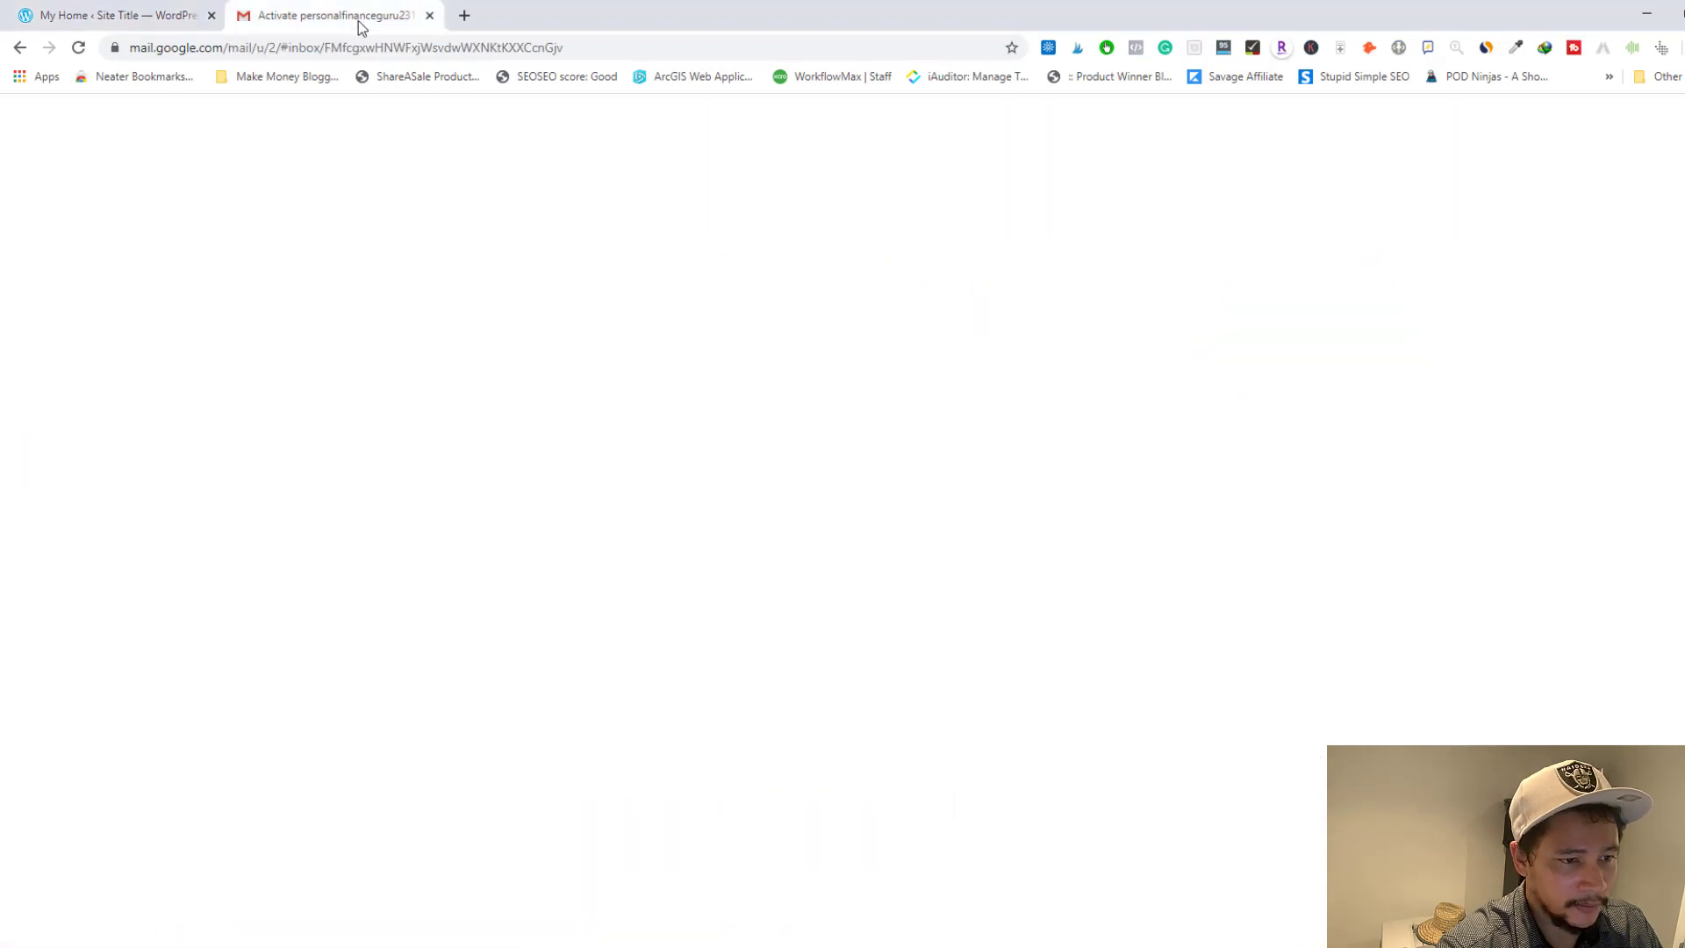
{"action": "left_click", "coordinate": [139, 247]}
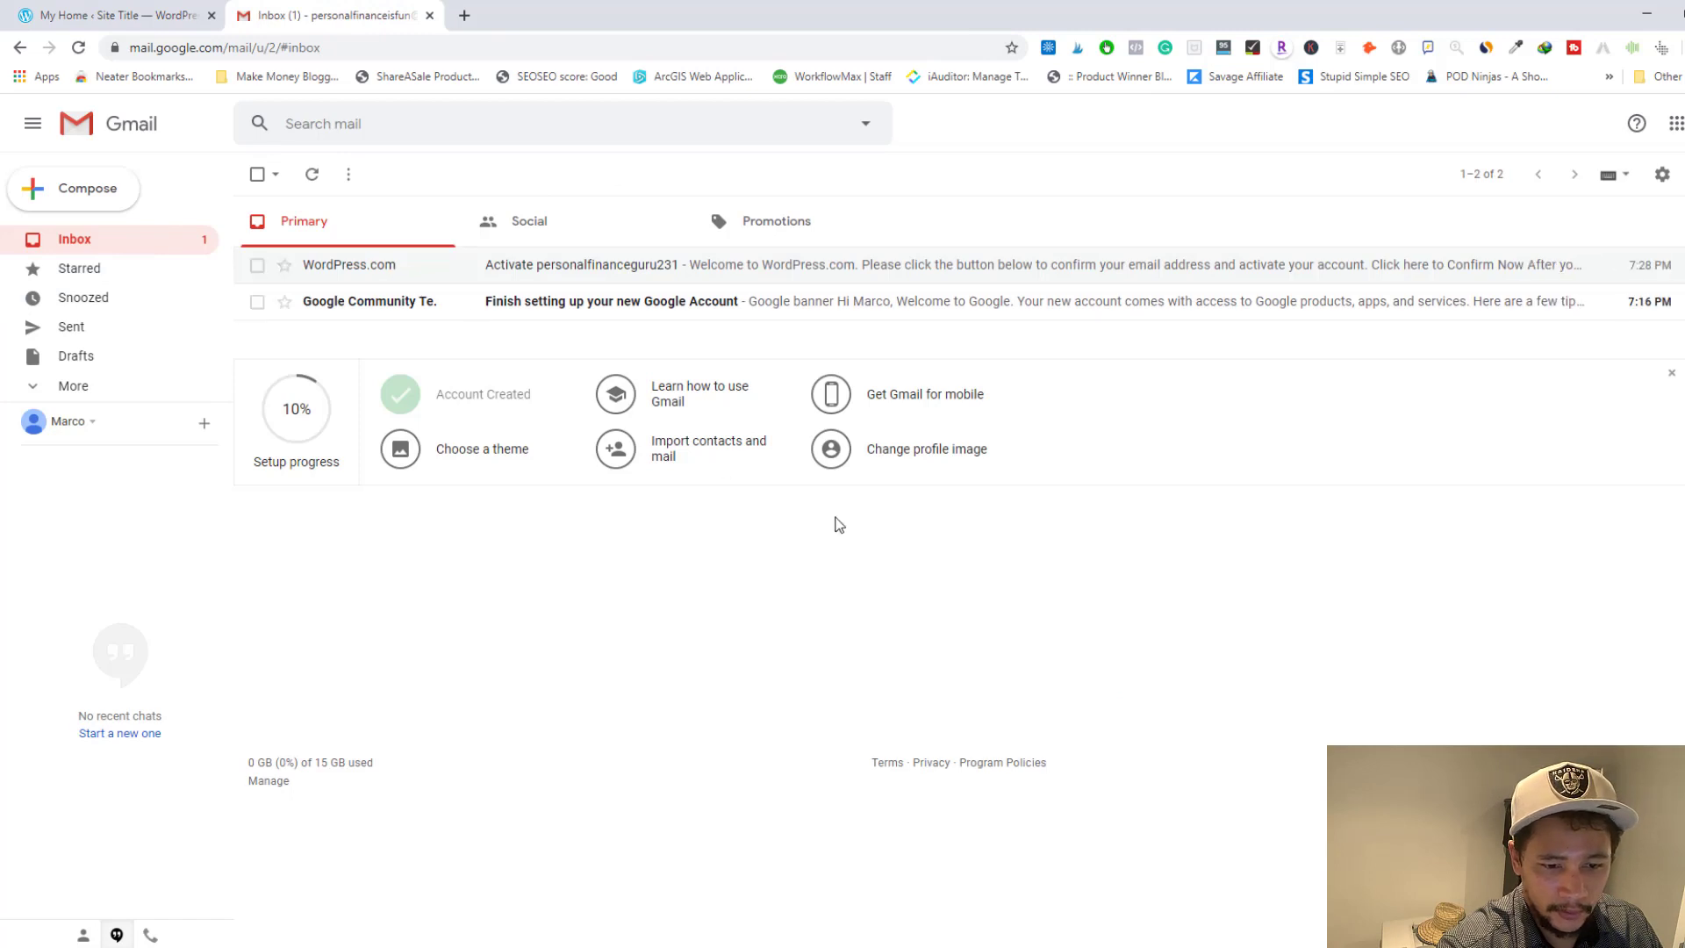
{"action": "left_click", "coordinate": [700, 273]}
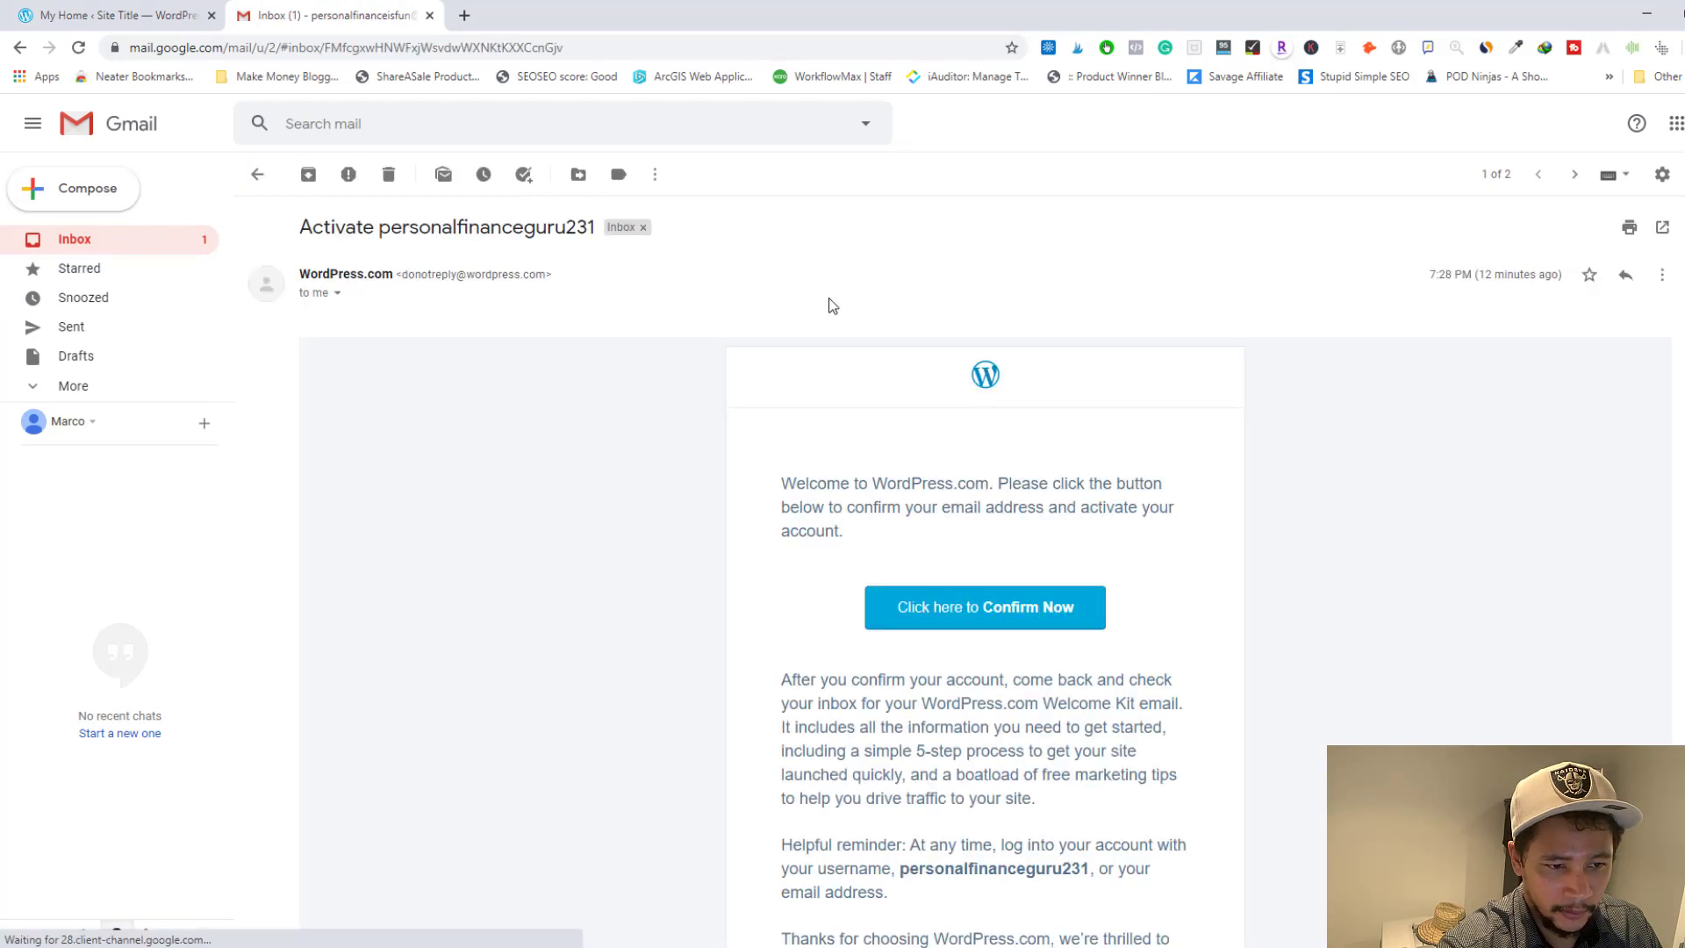
{"action": "left_click", "coordinate": [963, 624]}
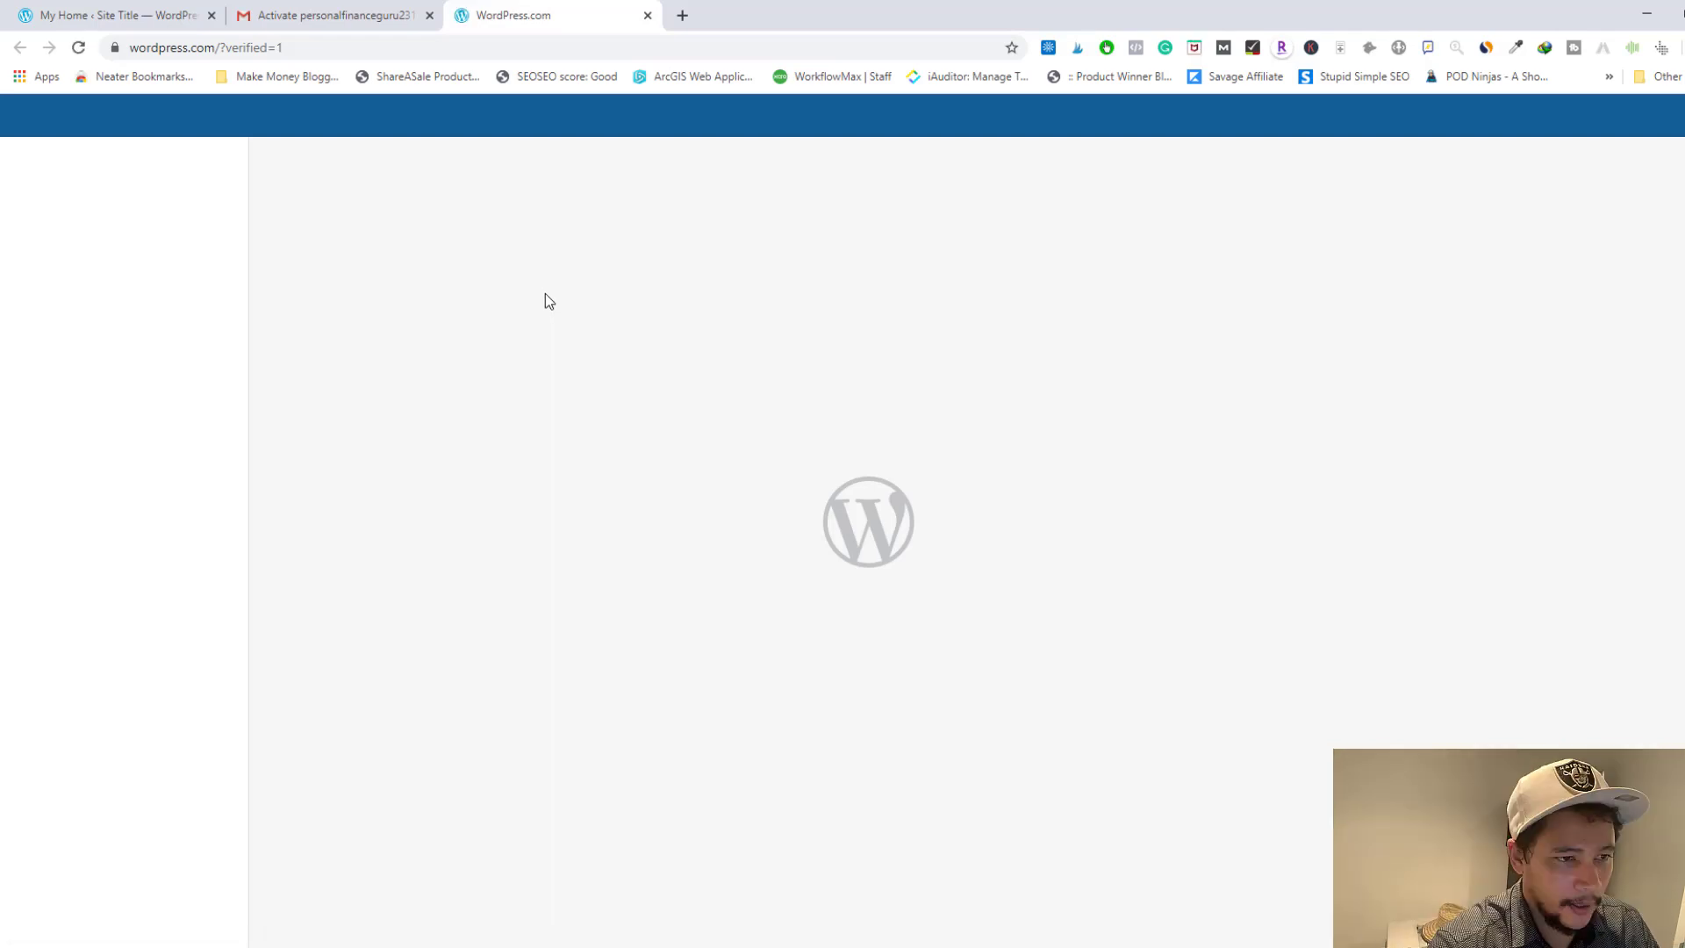
{"action": "key", "text": "ctrl+w"}
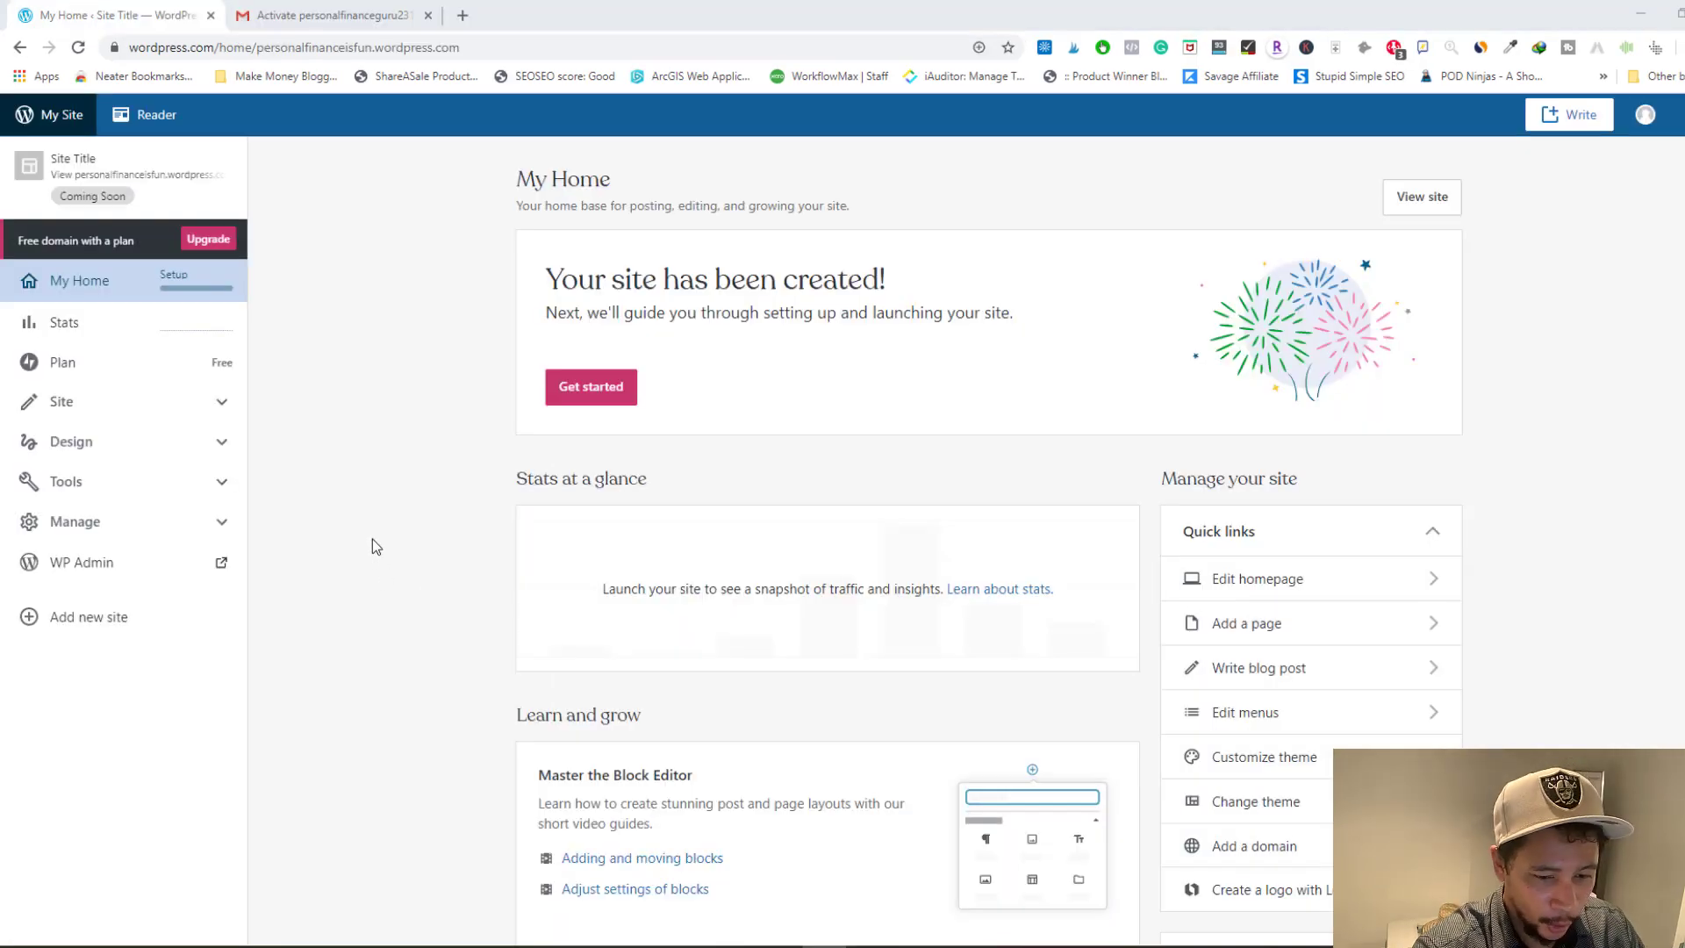
{"action": "scroll", "coordinate": [371, 486], "scroll_direction": "down", "scroll_amount": 2}
{"action": "scroll", "coordinate": [371, 486], "scroll_direction": "up", "scroll_amount": 1}
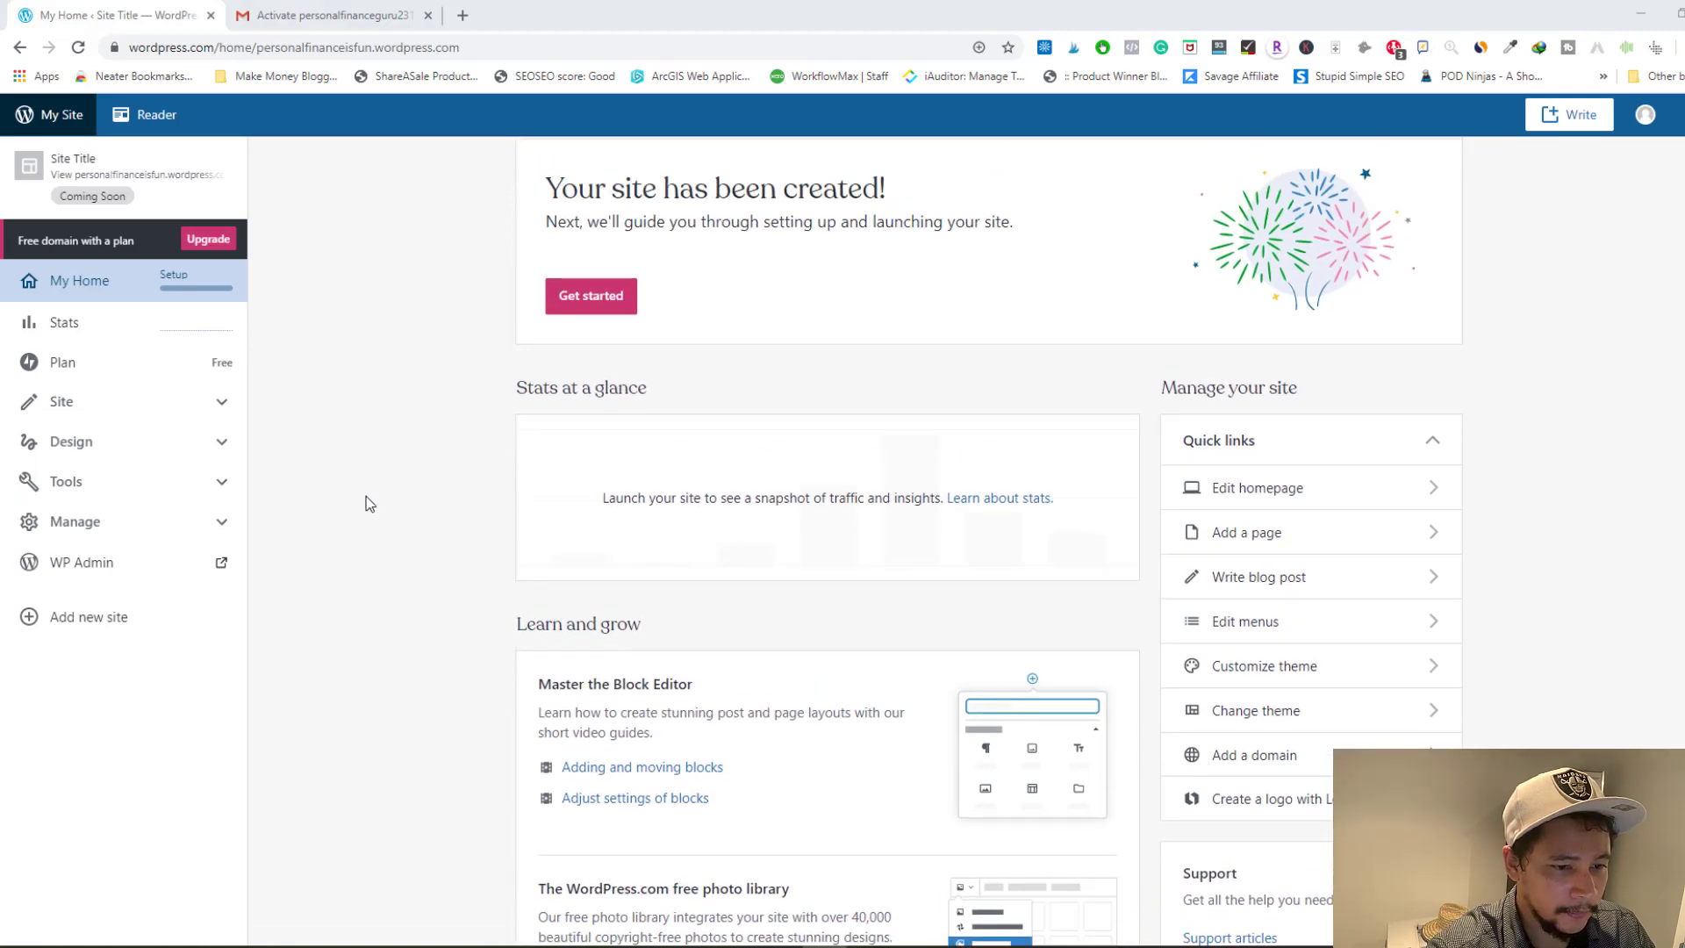
{"action": "scroll", "coordinate": [366, 502], "scroll_direction": "up", "scroll_amount": 1}
{"action": "scroll", "coordinate": [364, 503], "scroll_direction": "down", "scroll_amount": 2}
{"action": "scroll", "coordinate": [360, 504], "scroll_direction": "up", "scroll_amount": 2}
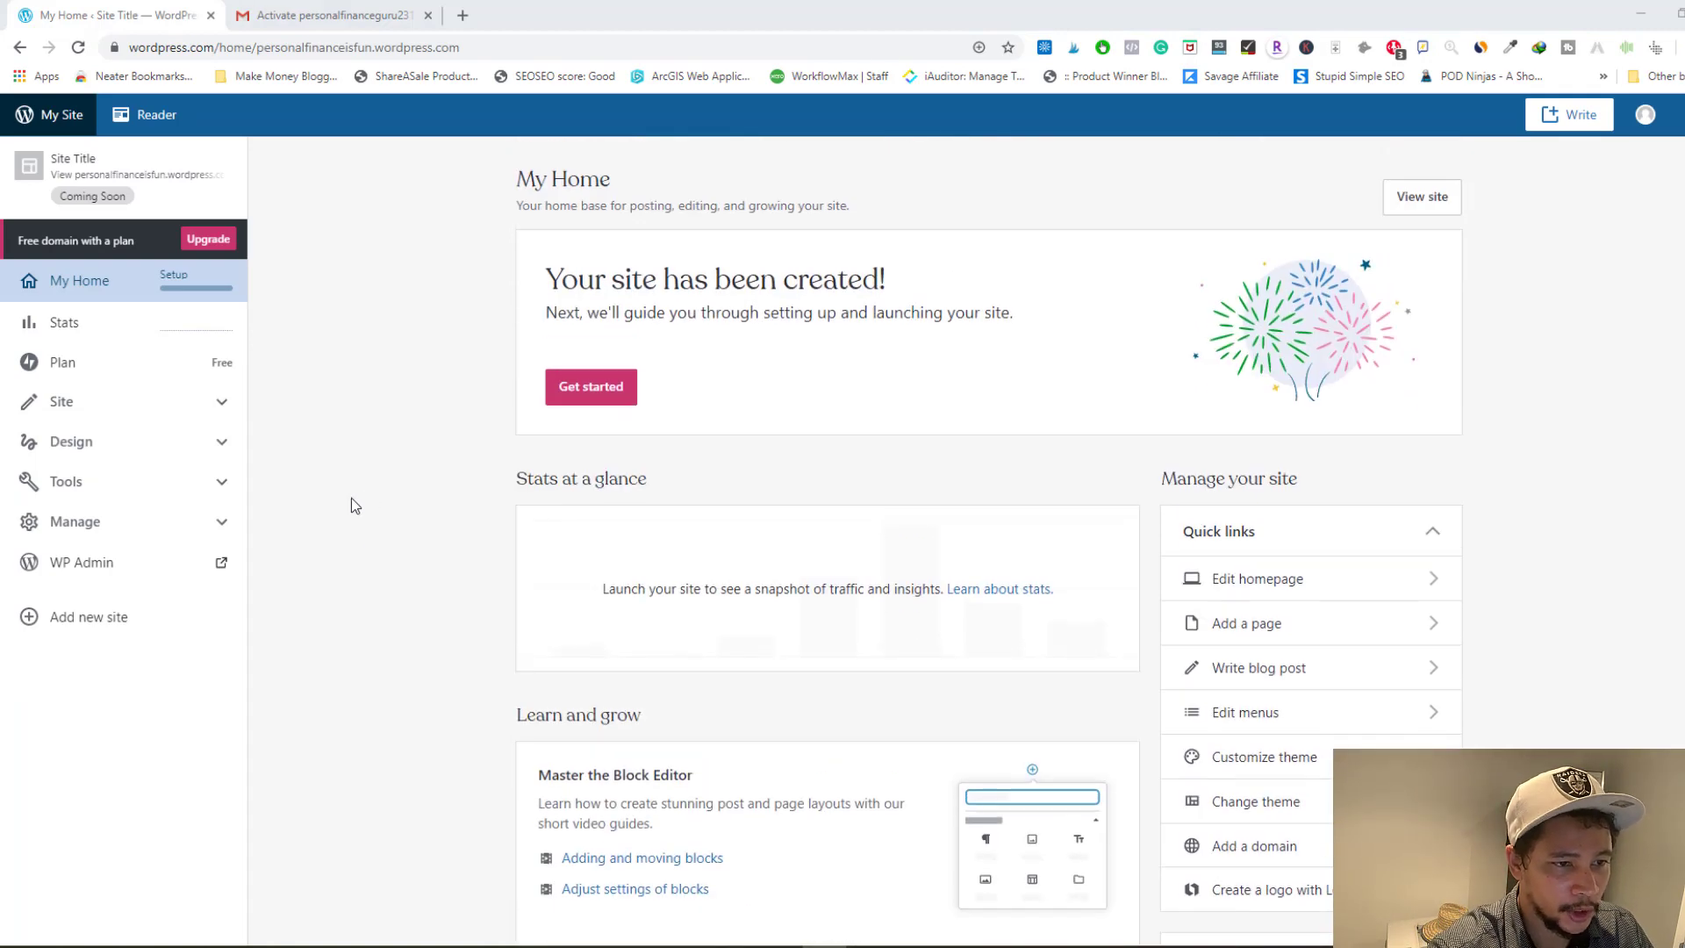
- Open the new site personalfinanceisfun.wordpress.com in a separate browser tab to view its front page
{"action": "left_click", "coordinate": [462, 15]}
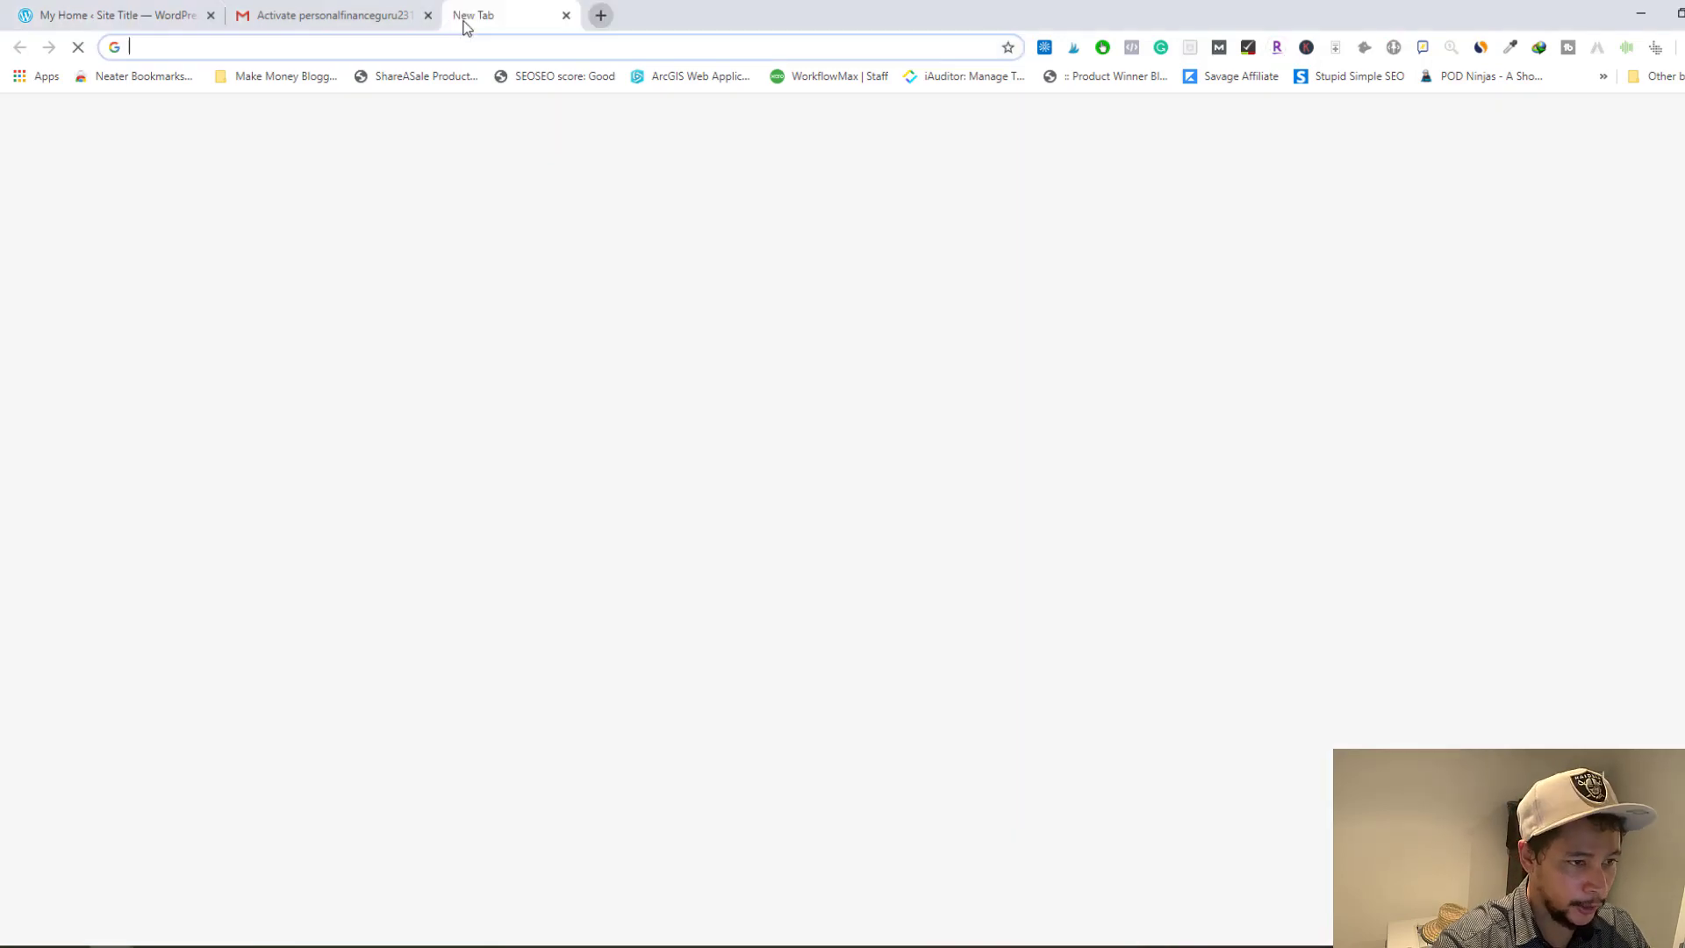
{"action": "type", "text": "personal"}
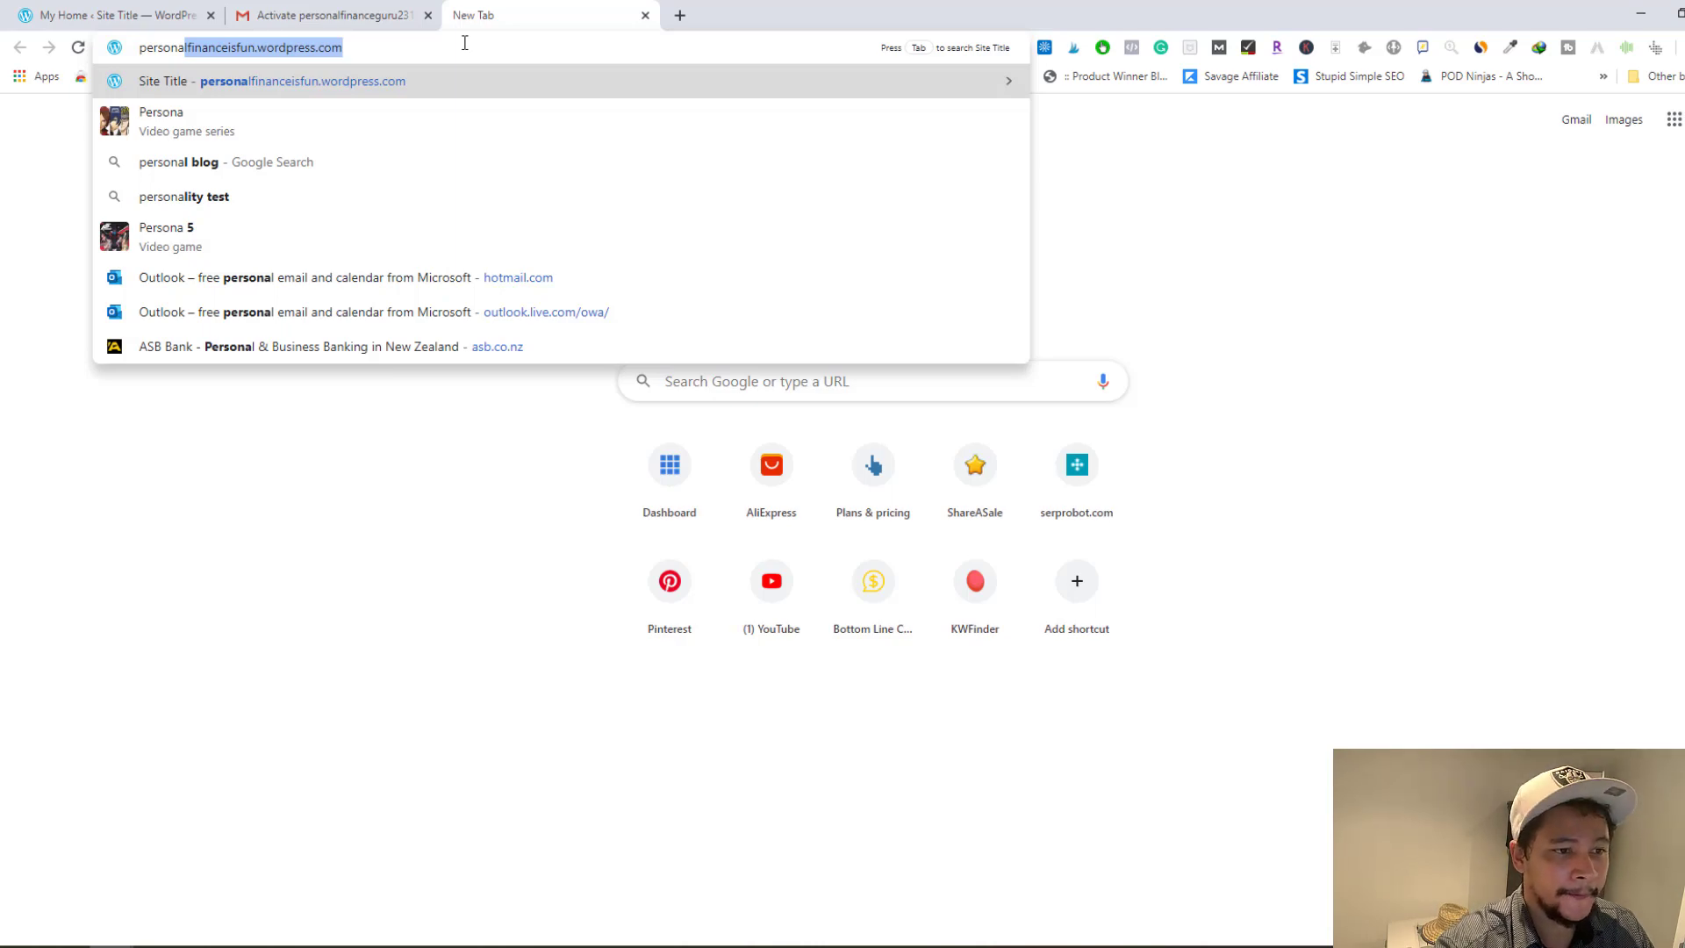
{"action": "key", "text": "Return"}
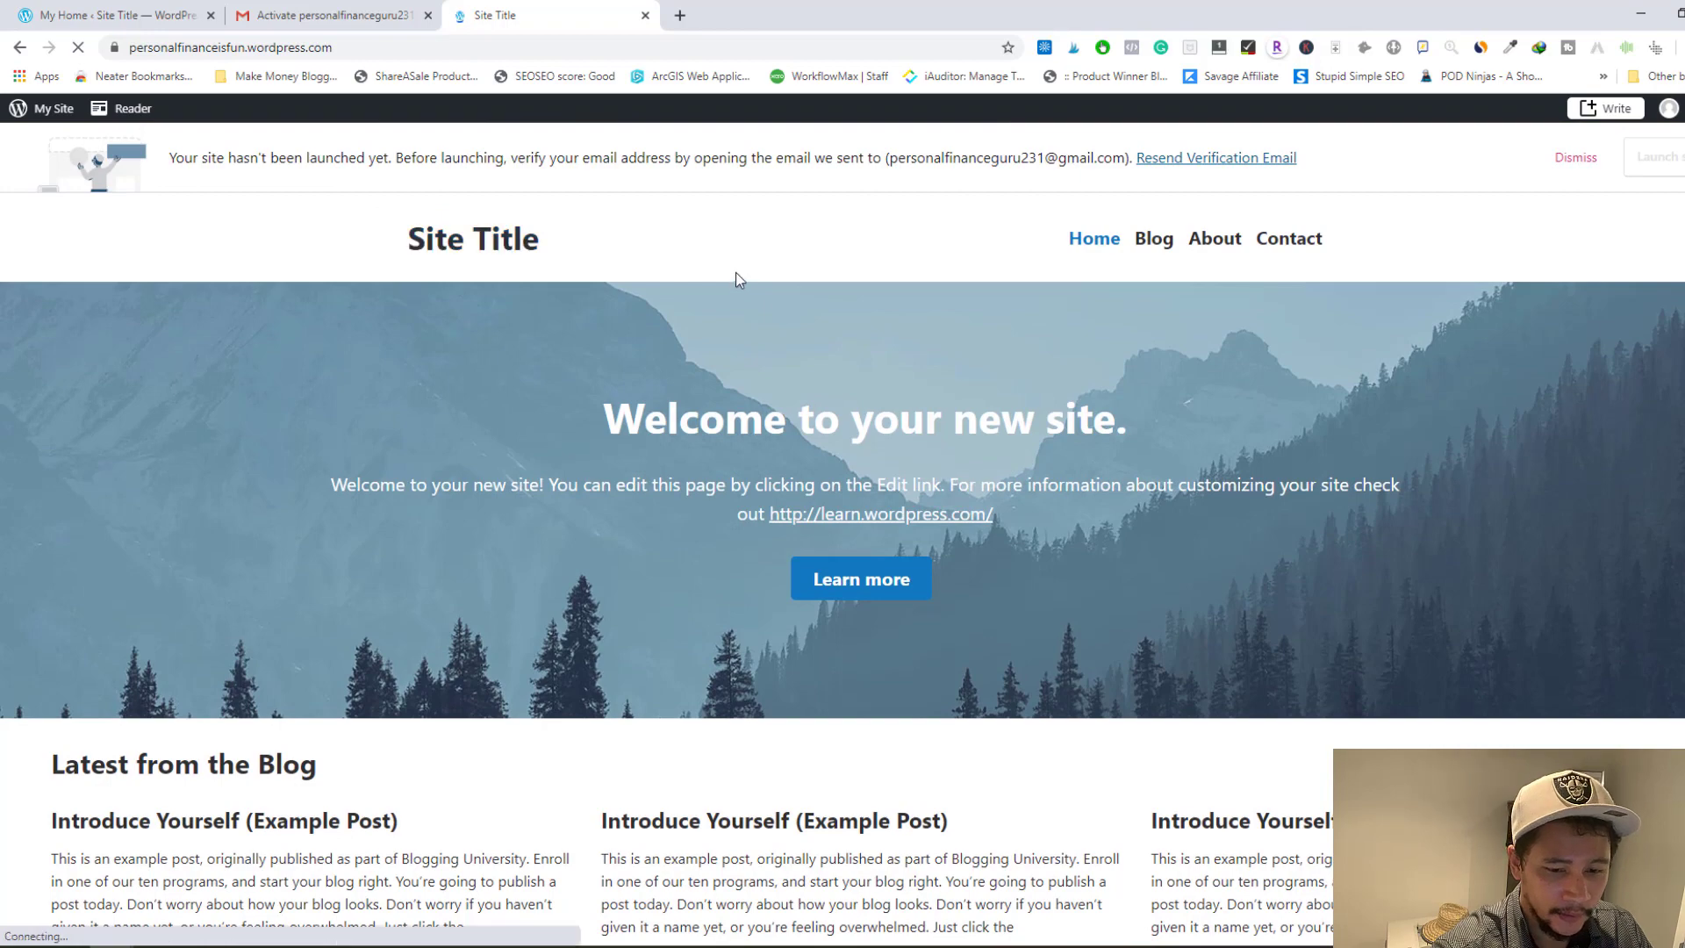
- Examine the new site's front page from the header and welcome banner down to the latest posts and footer
{"action": "scroll", "coordinate": [728, 267], "scroll_direction": "down", "scroll_amount": 4}
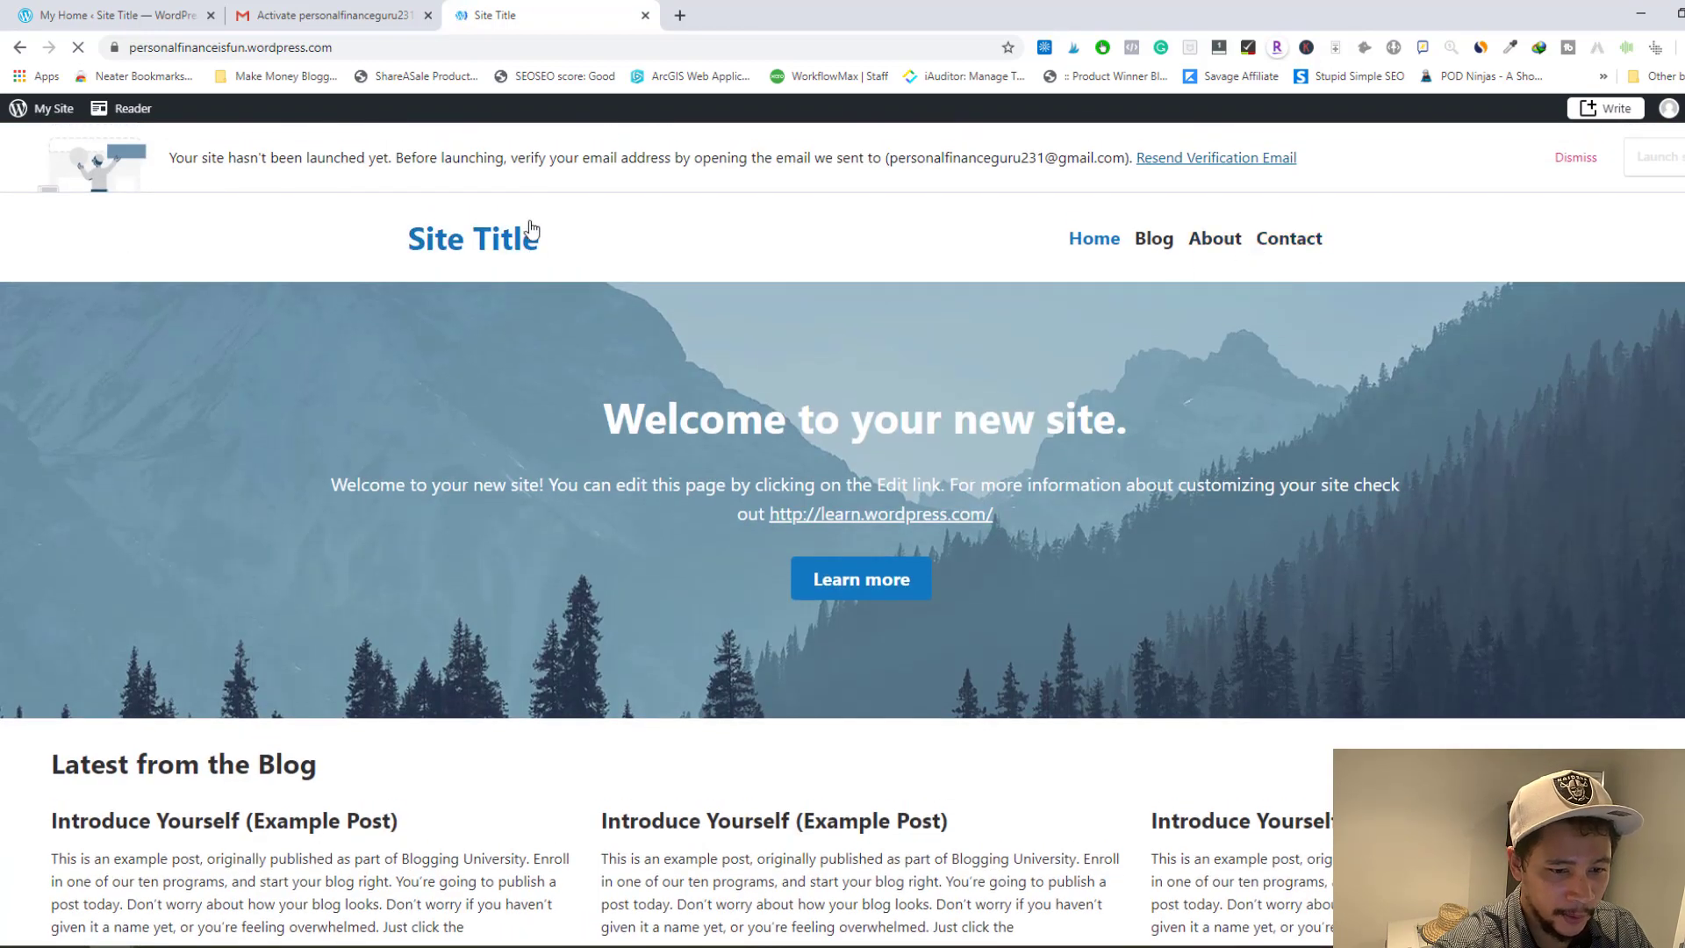
{"action": "scroll", "coordinate": [604, 333], "scroll_direction": "down", "scroll_amount": 2}
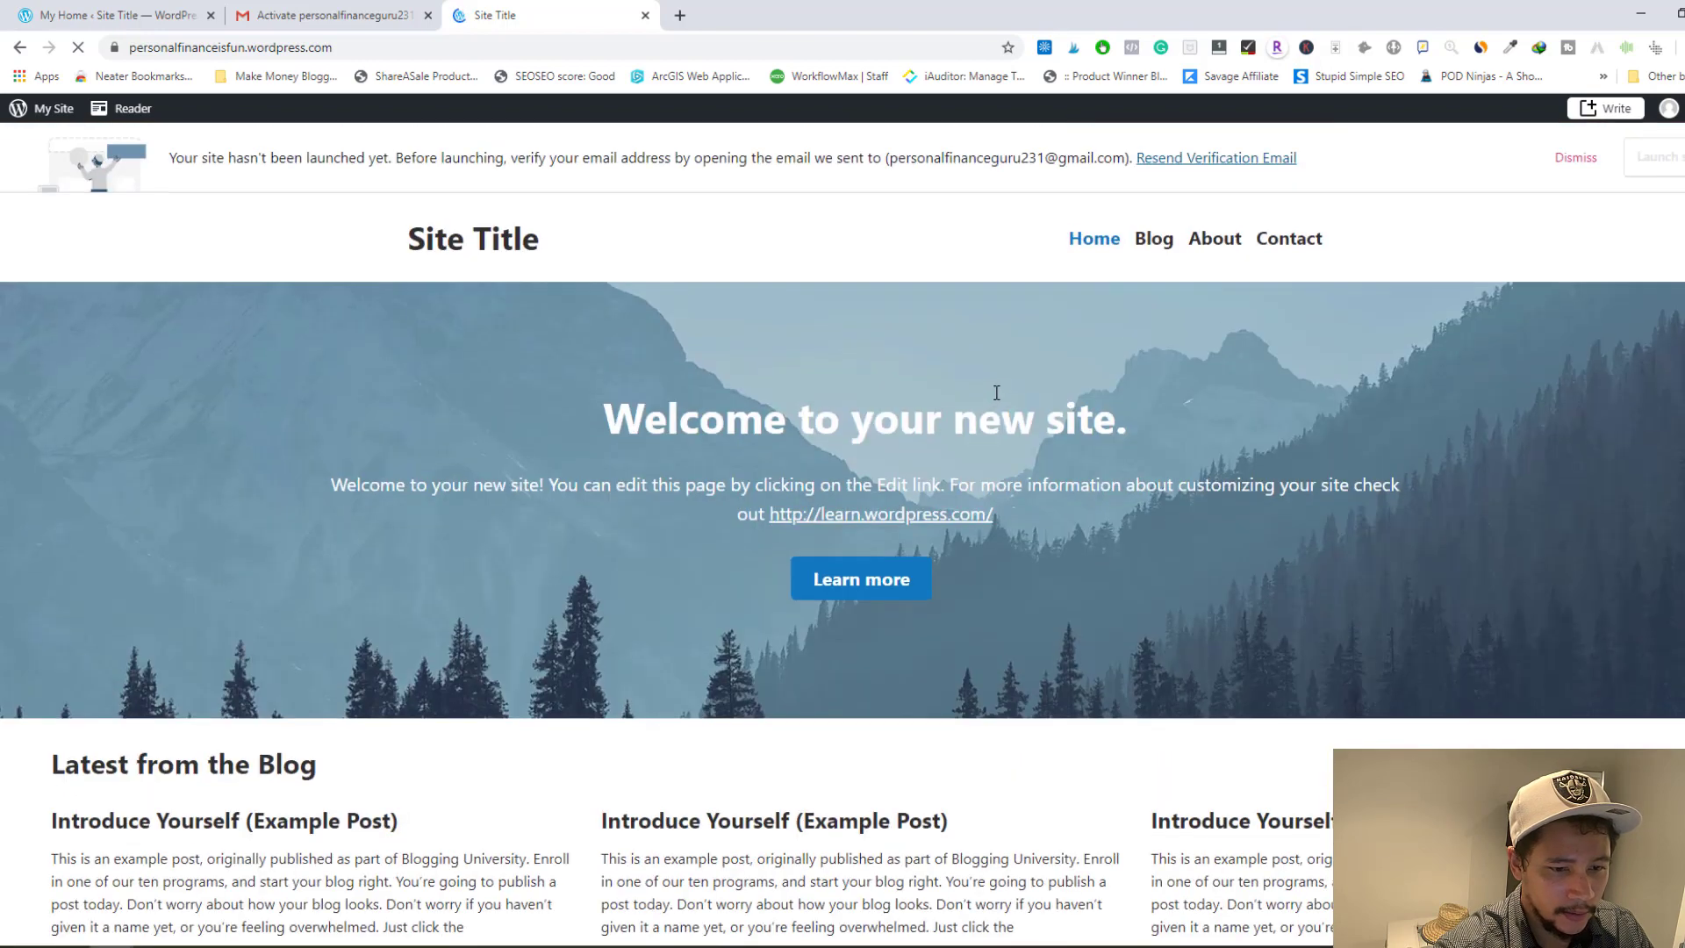
{"action": "scroll", "coordinate": [702, 414], "scroll_direction": "down", "scroll_amount": 1}
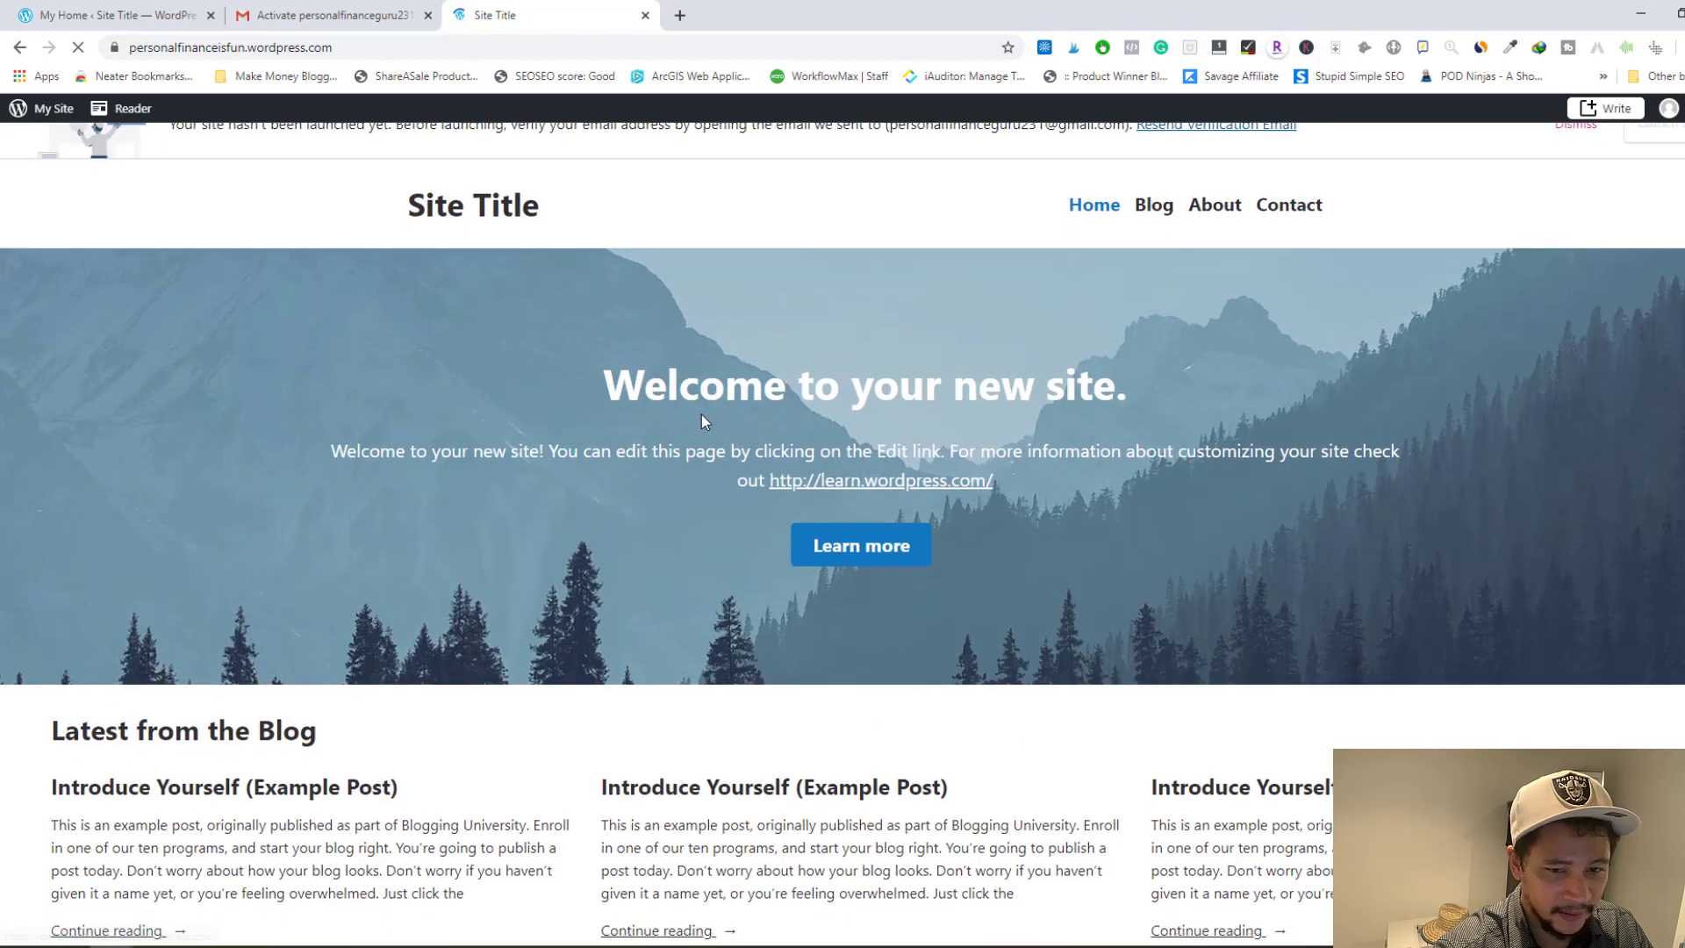
{"action": "scroll", "coordinate": [499, 331], "scroll_direction": "up", "scroll_amount": 1}
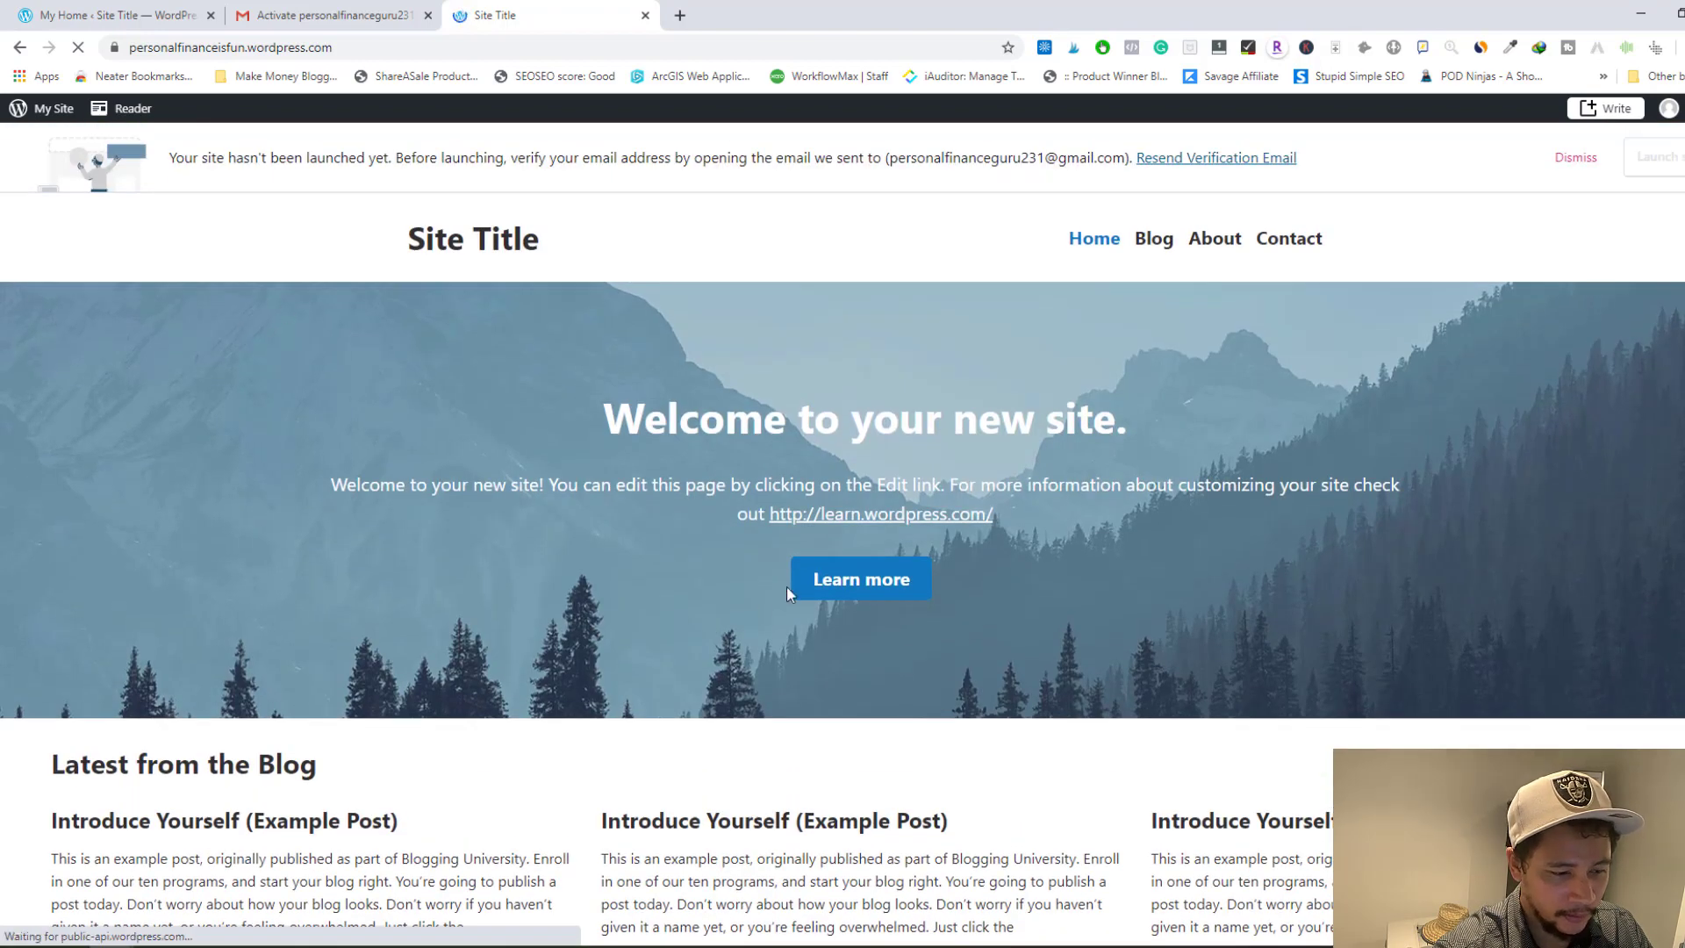
{"action": "scroll", "coordinate": [701, 505], "scroll_direction": "down", "scroll_amount": 2}
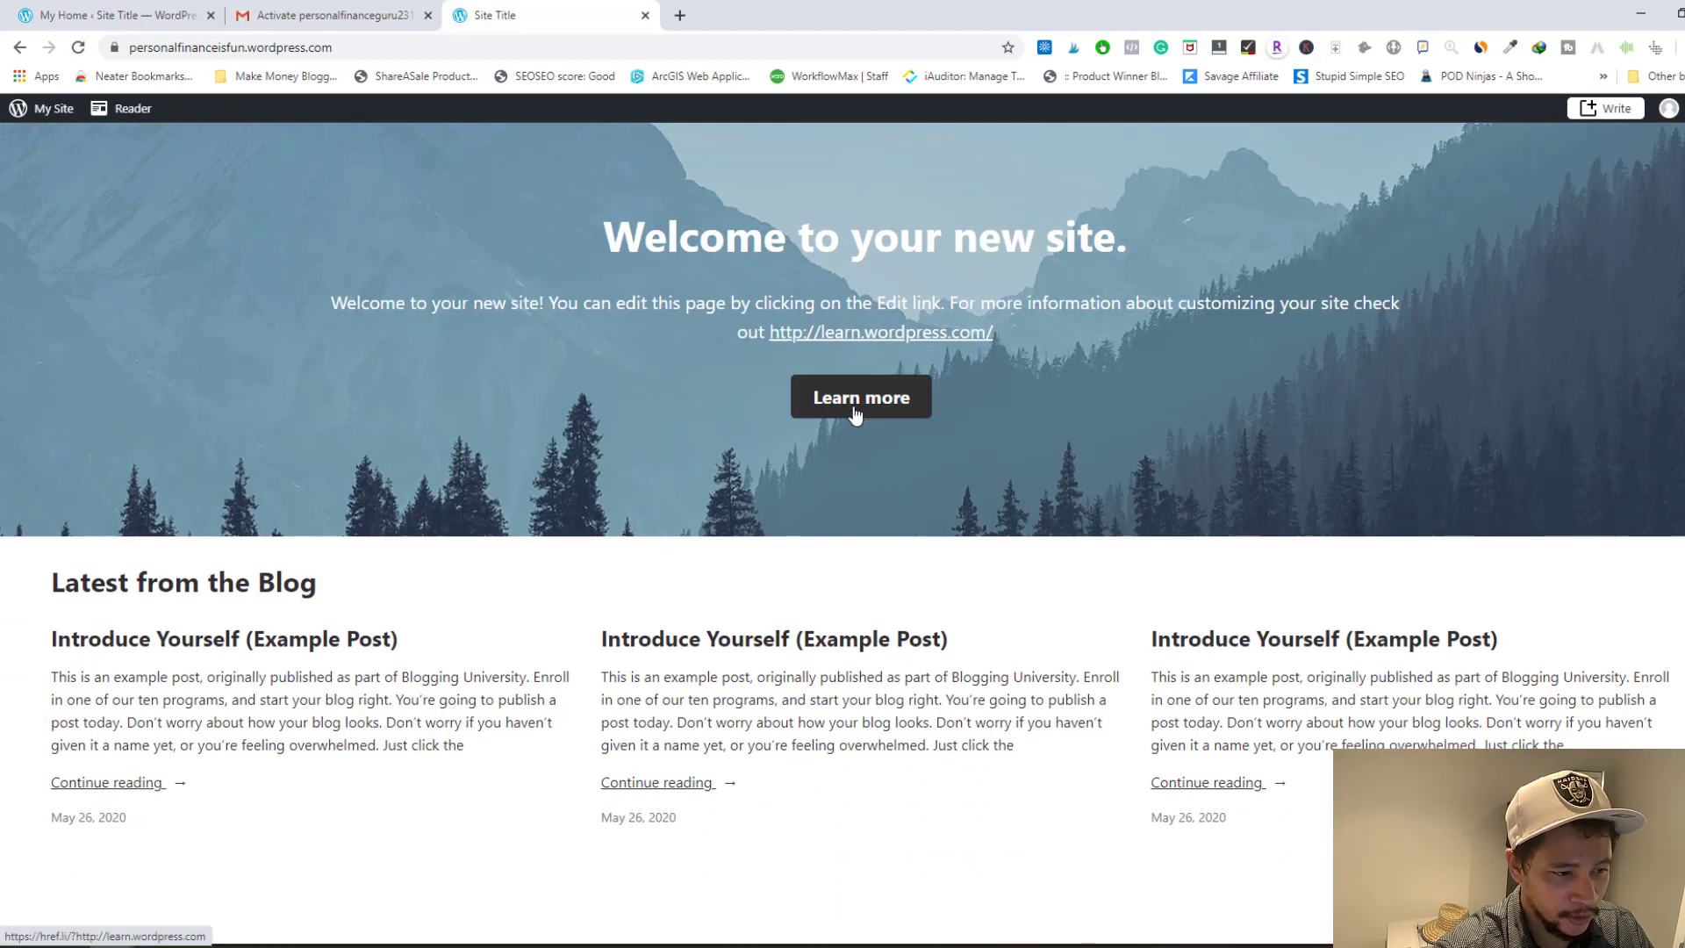
{"action": "scroll", "coordinate": [865, 410], "scroll_direction": "down", "scroll_amount": 1}
{"action": "scroll", "coordinate": [176, 468], "scroll_direction": "down", "scroll_amount": 1}
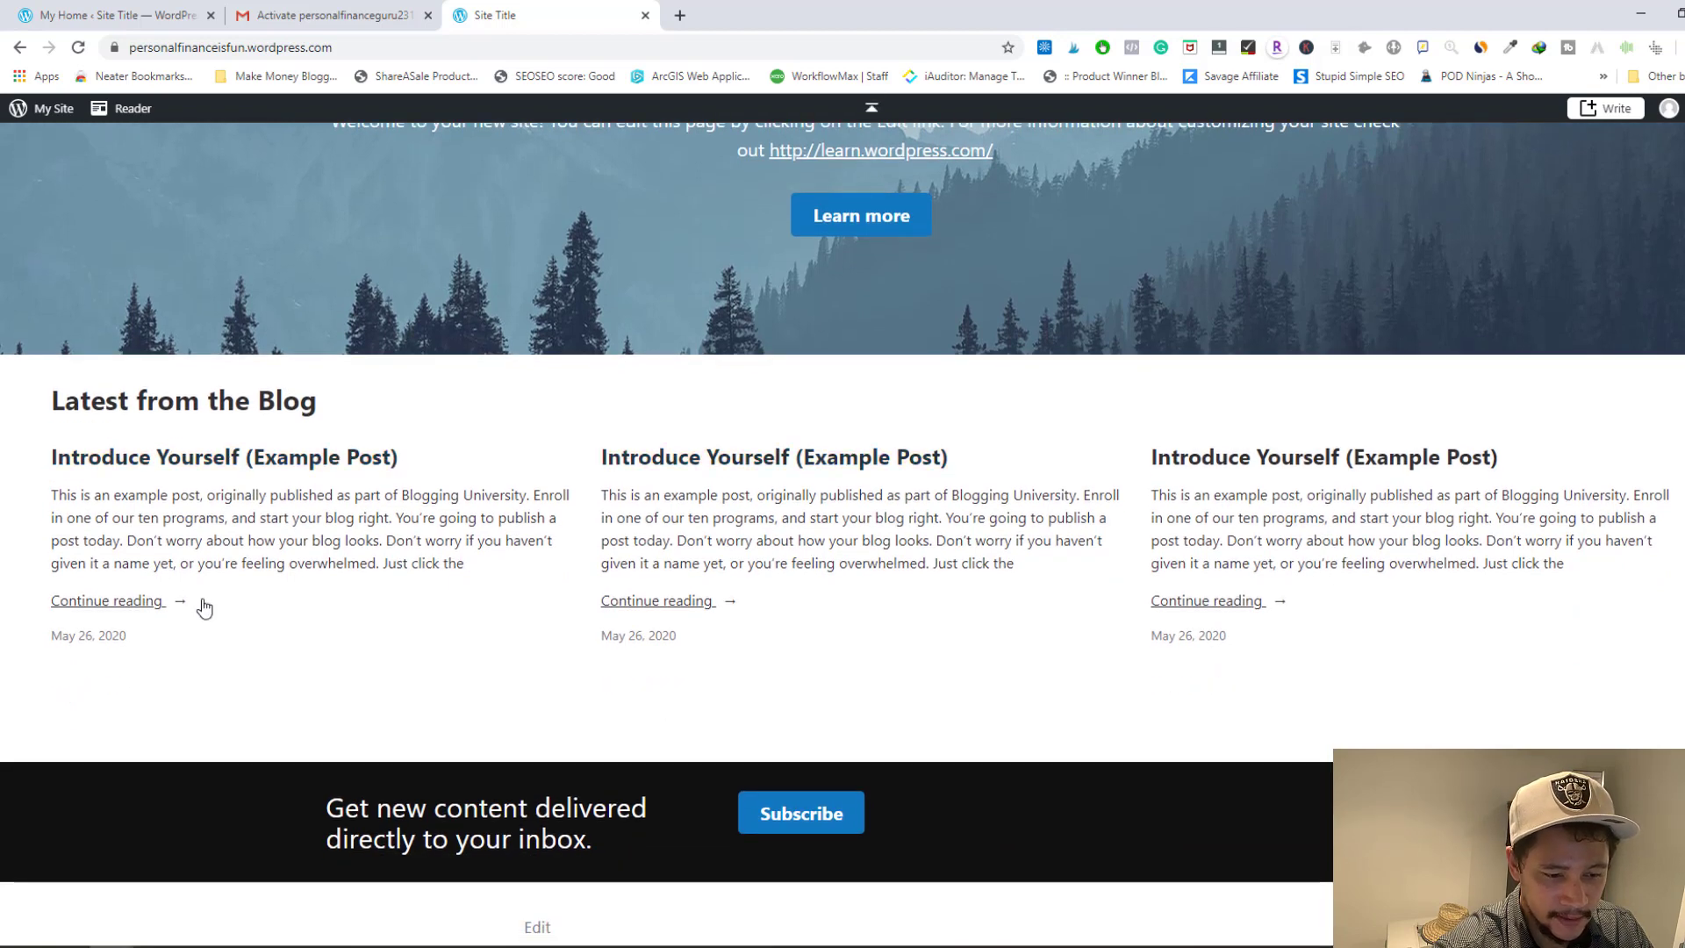
{"action": "scroll", "coordinate": [956, 474], "scroll_direction": "down", "scroll_amount": 1}
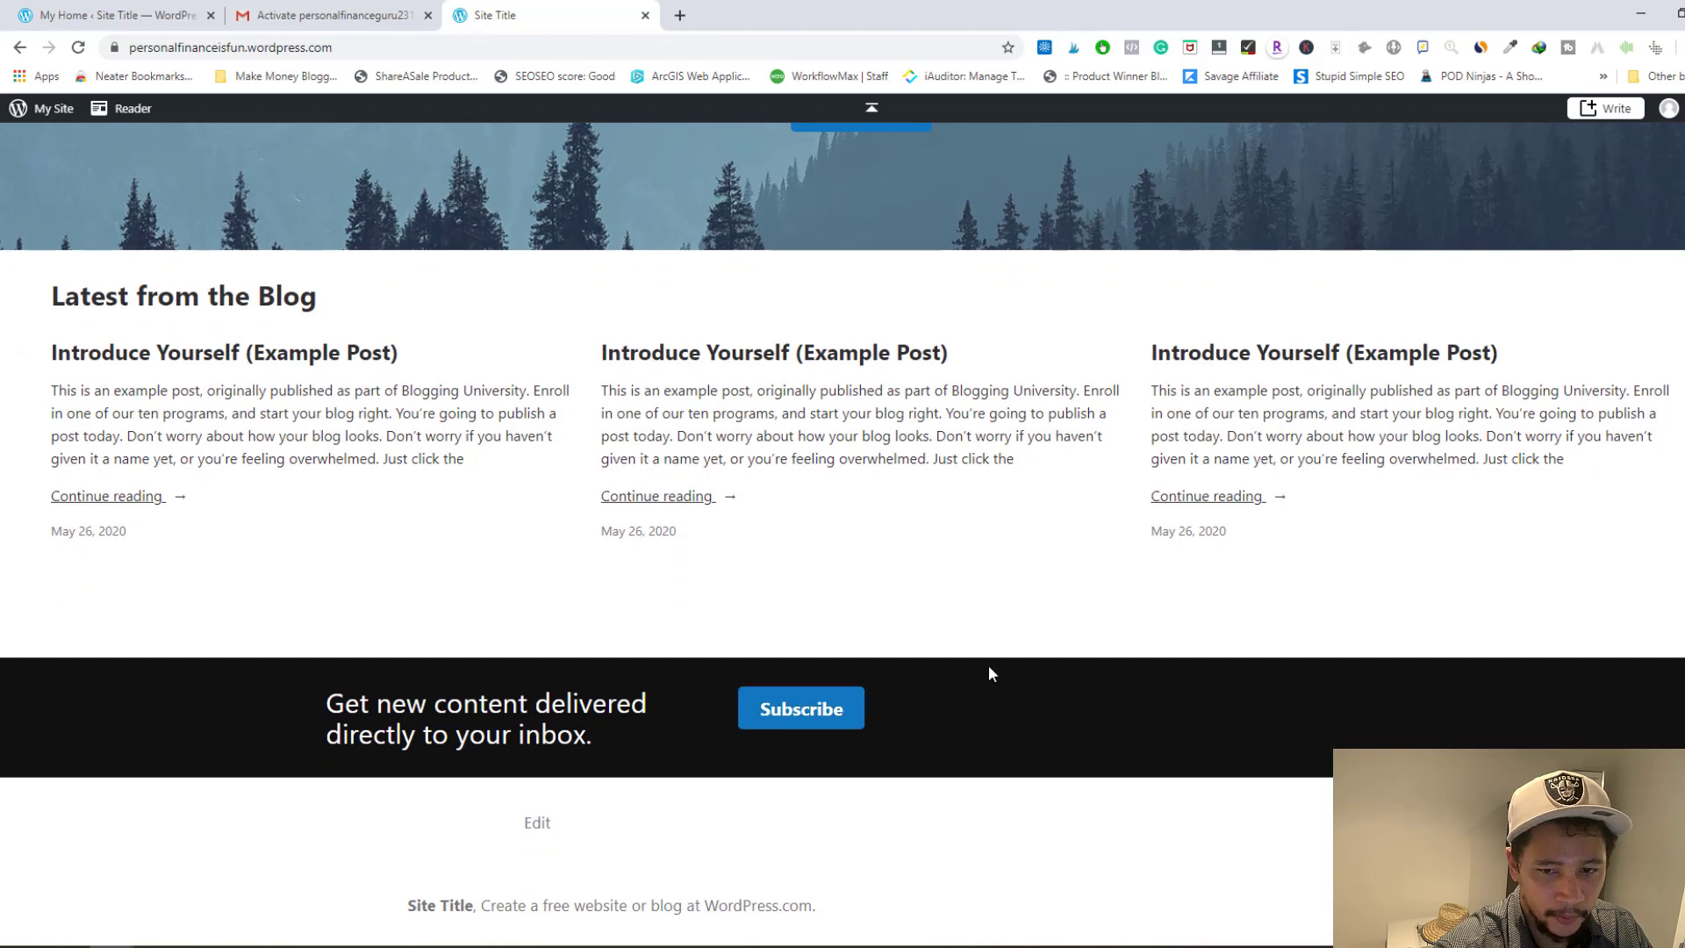
{"action": "scroll", "coordinate": [1112, 662], "scroll_direction": "up", "scroll_amount": 3}
{"action": "scroll", "coordinate": [1094, 487], "scroll_direction": "up", "scroll_amount": 2}
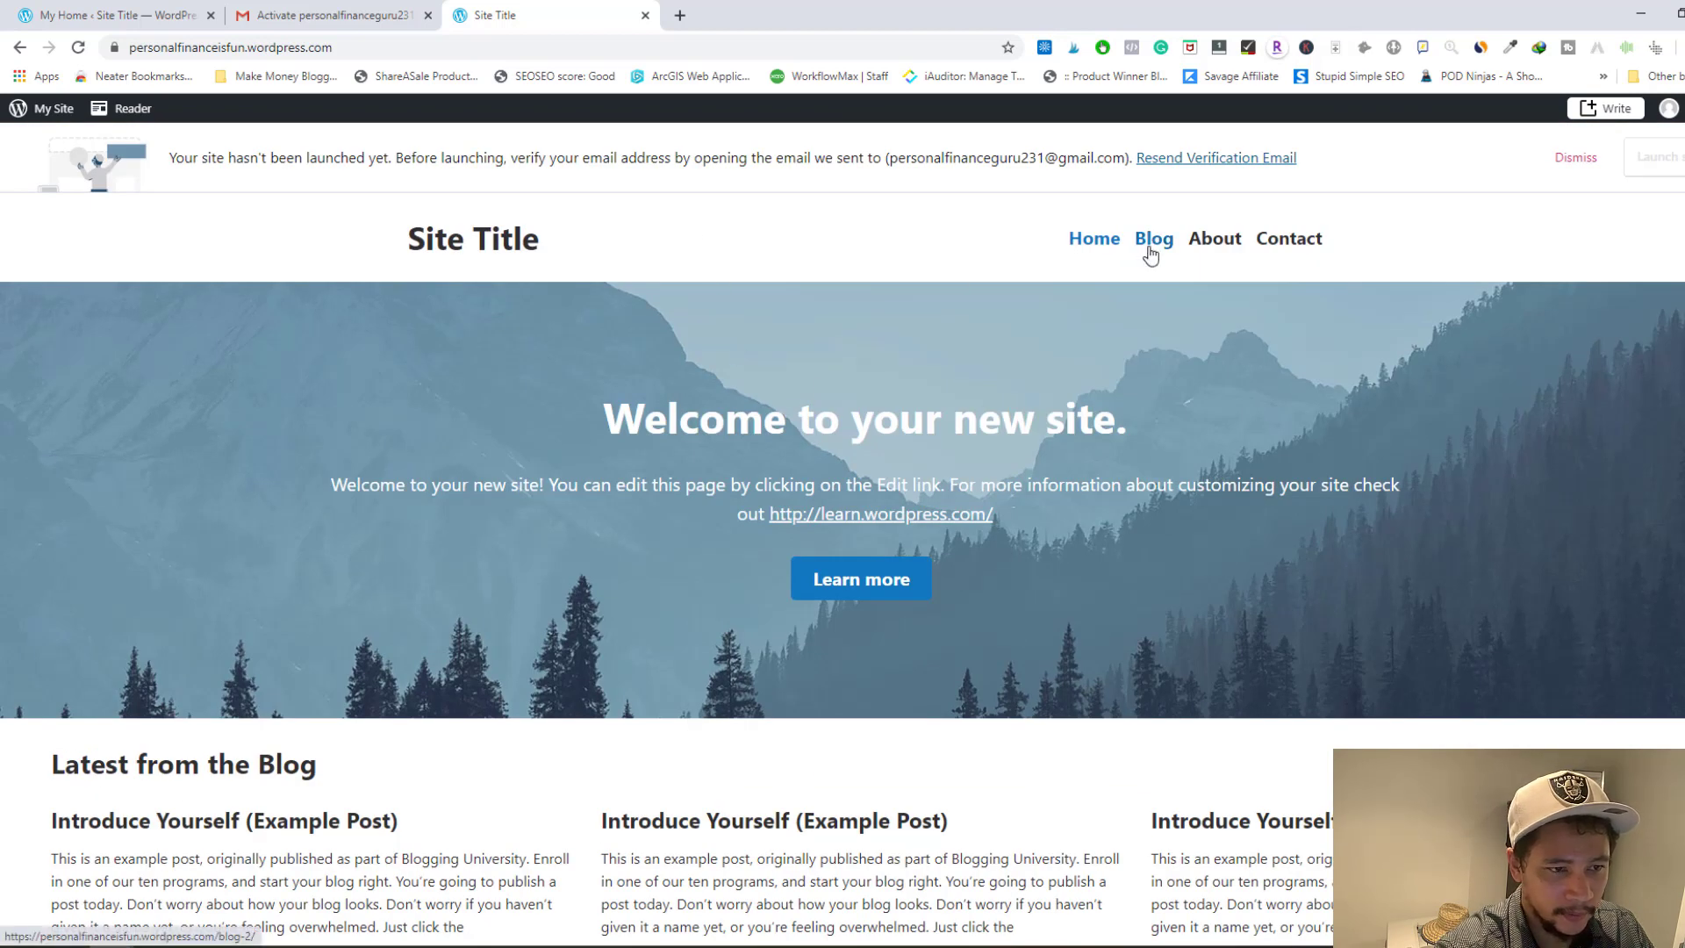
- Open the site's Blog page and look through its example posts and follow section
{"action": "left_click", "coordinate": [1149, 254]}
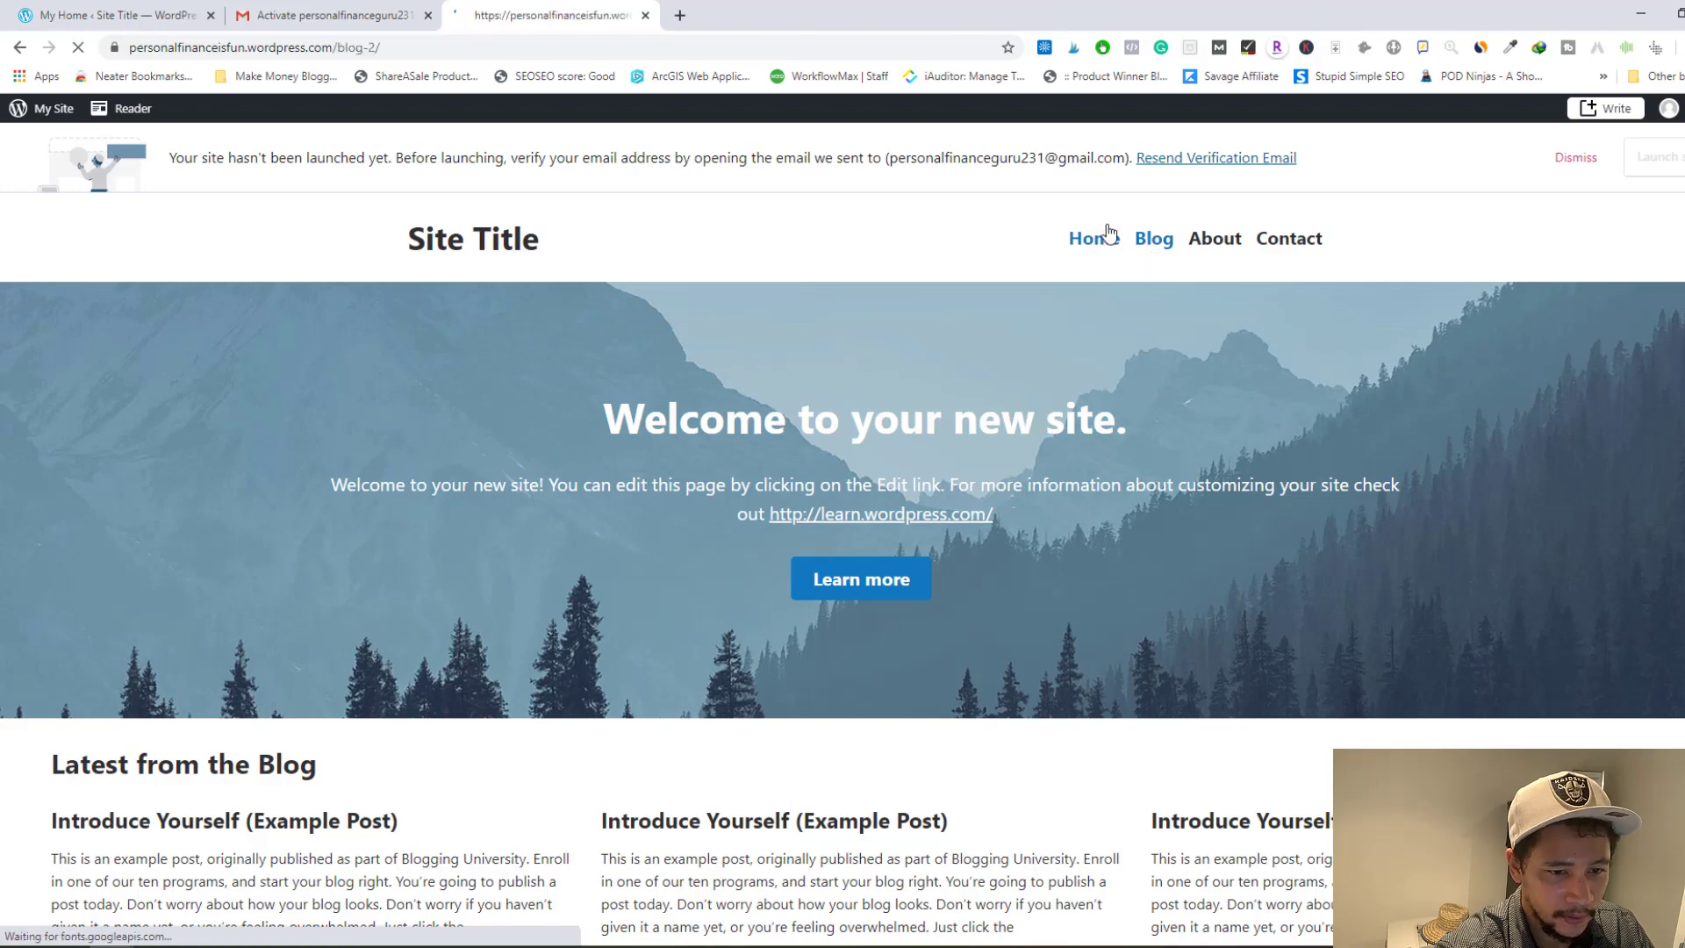
{"action": "scroll", "coordinate": [945, 321], "scroll_direction": "down", "scroll_amount": 12}
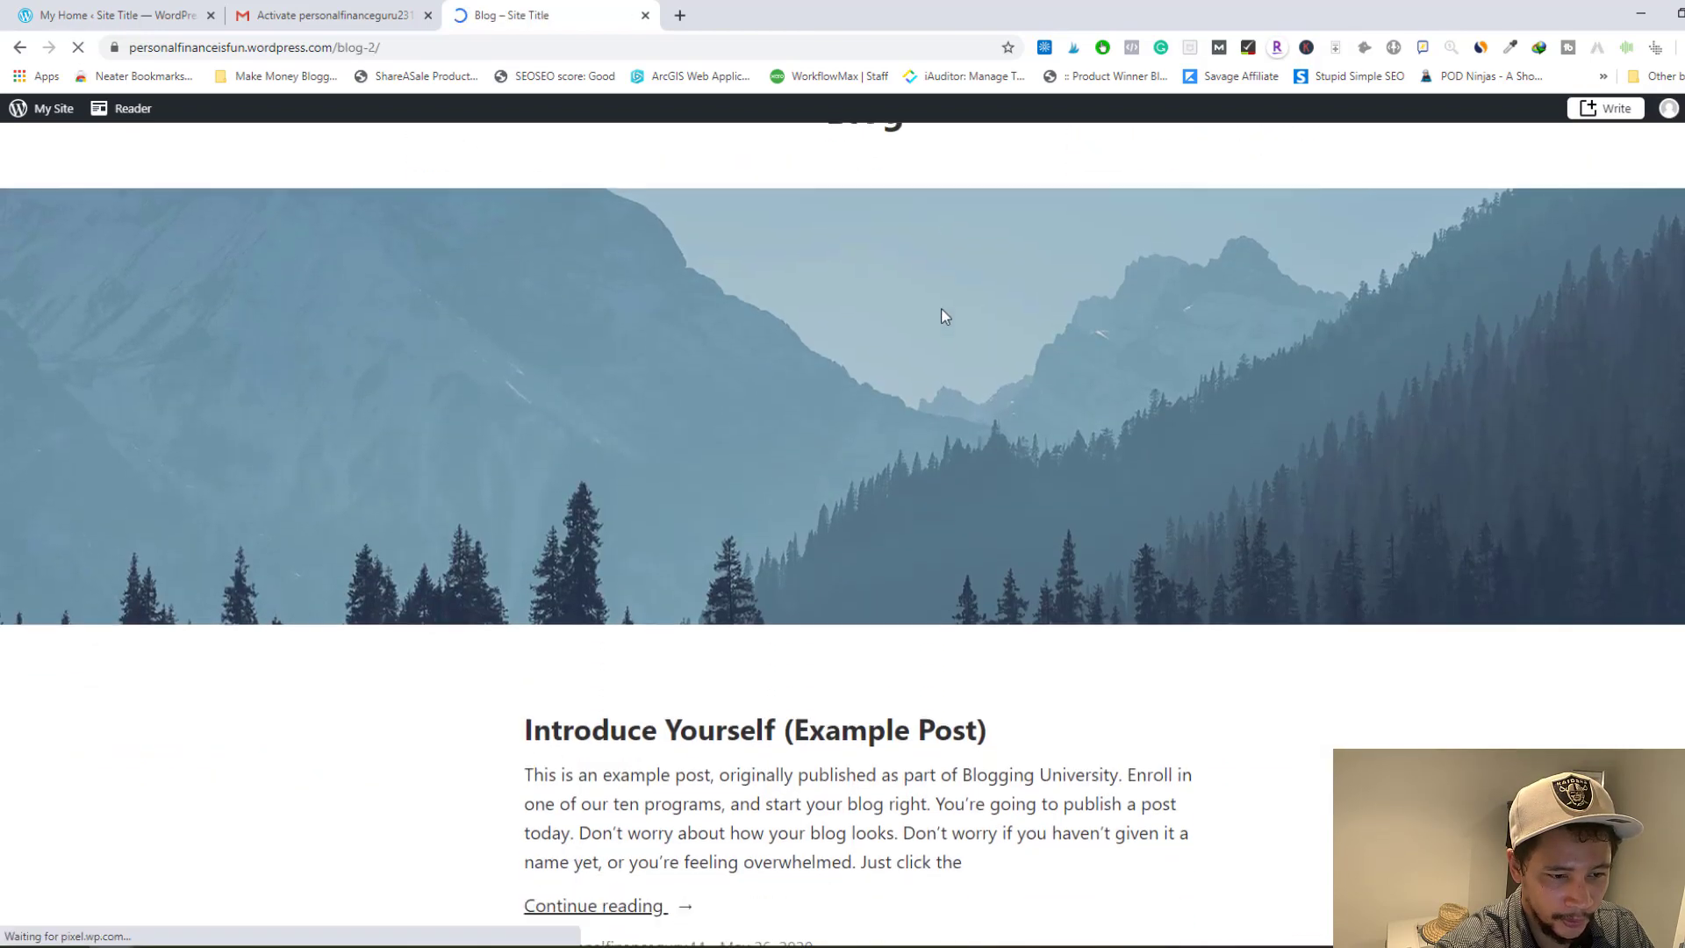
{"action": "scroll", "coordinate": [824, 388], "scroll_direction": "down", "scroll_amount": 4}
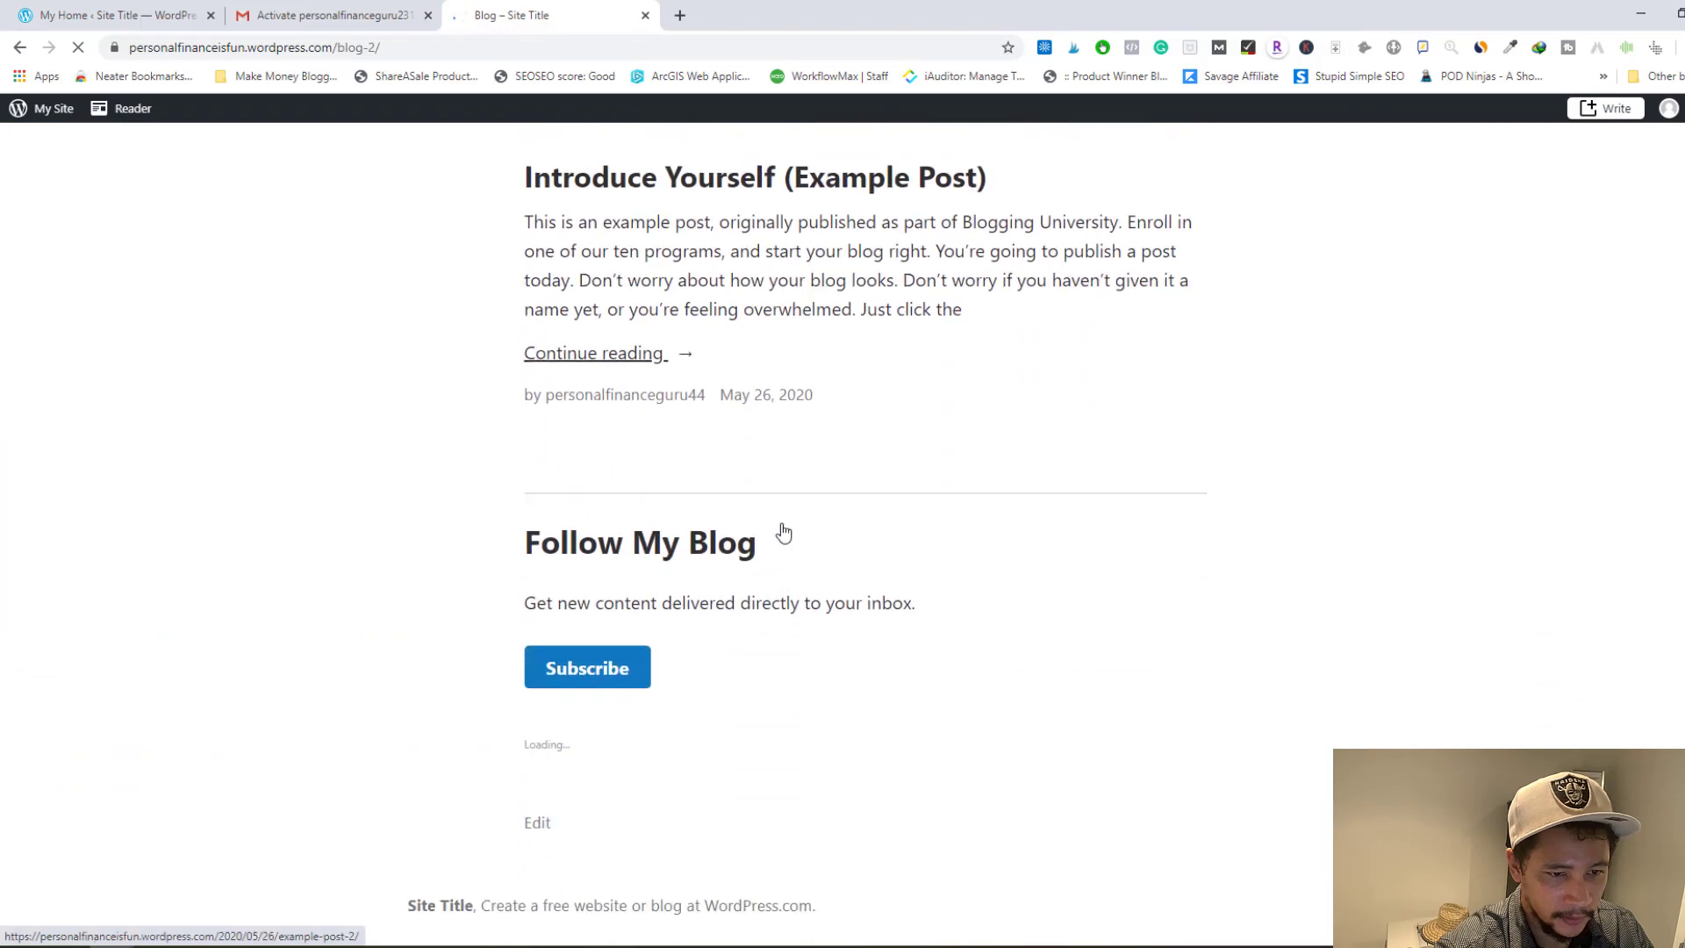
{"action": "scroll", "coordinate": [771, 542], "scroll_direction": "up", "scroll_amount": 5}
{"action": "scroll", "coordinate": [685, 628], "scroll_direction": "up", "scroll_amount": 6}
{"action": "scroll", "coordinate": [739, 619], "scroll_direction": "up", "scroll_amount": 3}
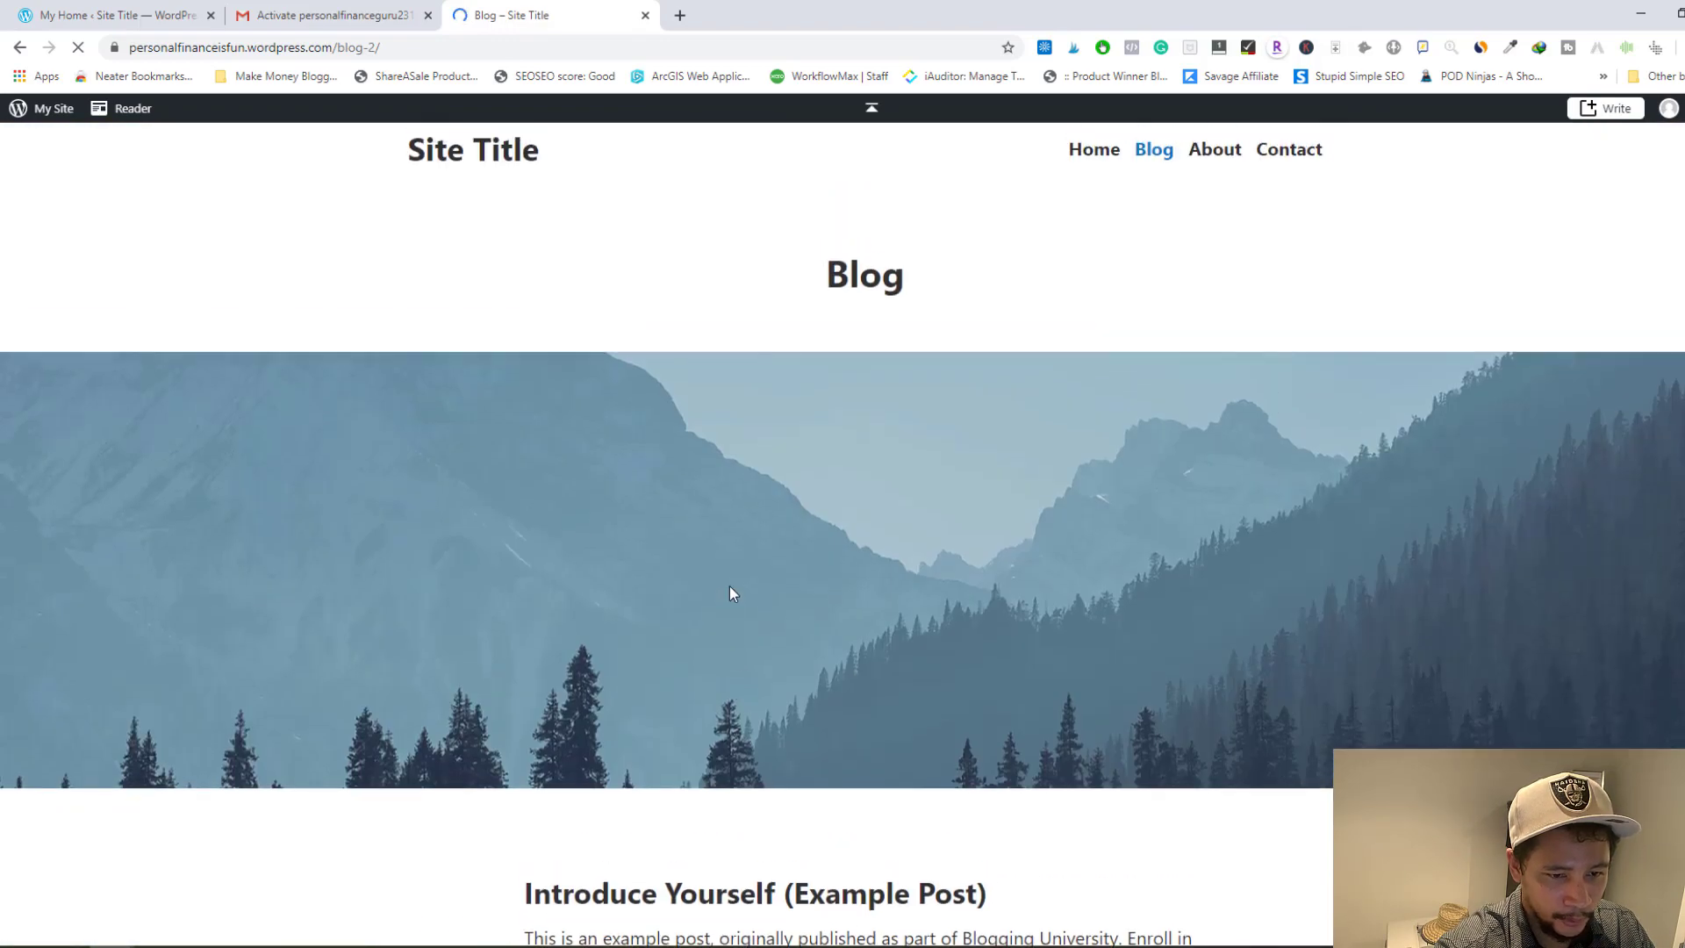
{"action": "scroll", "coordinate": [940, 444], "scroll_direction": "down", "scroll_amount": 4}
{"action": "scroll", "coordinate": [1091, 278], "scroll_direction": "up", "scroll_amount": 4}
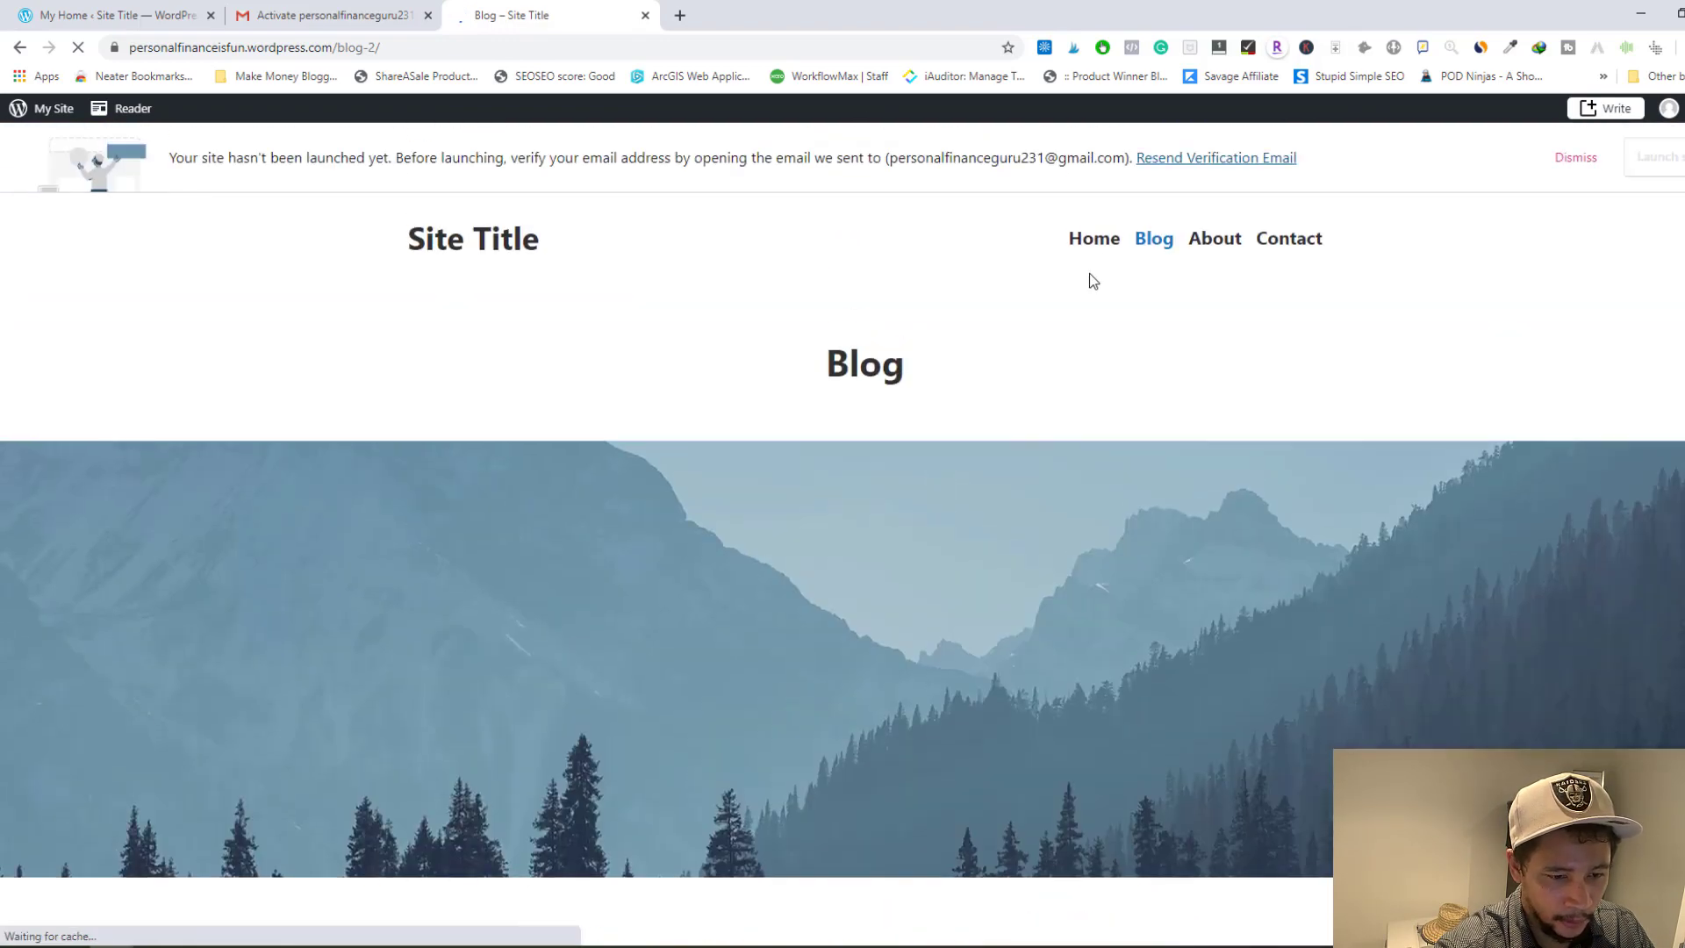
{"action": "scroll", "coordinate": [872, 475], "scroll_direction": "down", "scroll_amount": 1}
{"action": "scroll", "coordinate": [872, 475], "scroll_direction": "down", "scroll_amount": 5}
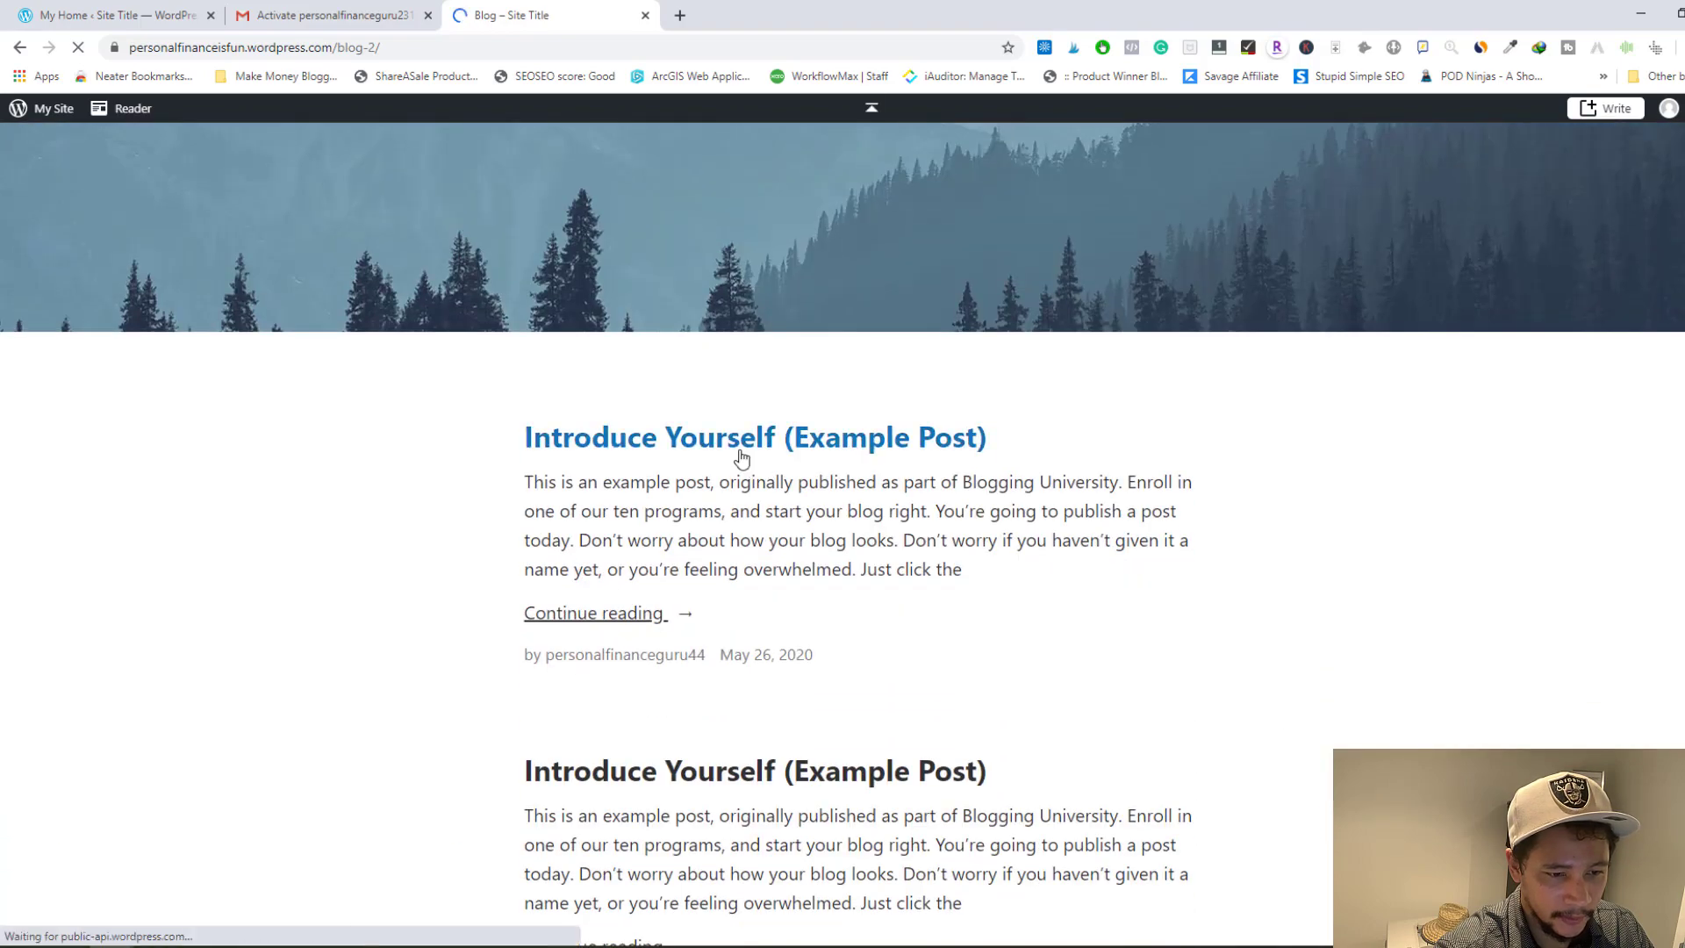
{"action": "scroll", "coordinate": [857, 444], "scroll_direction": "down", "scroll_amount": 2}
{"action": "scroll", "coordinate": [789, 544], "scroll_direction": "down", "scroll_amount": 10}
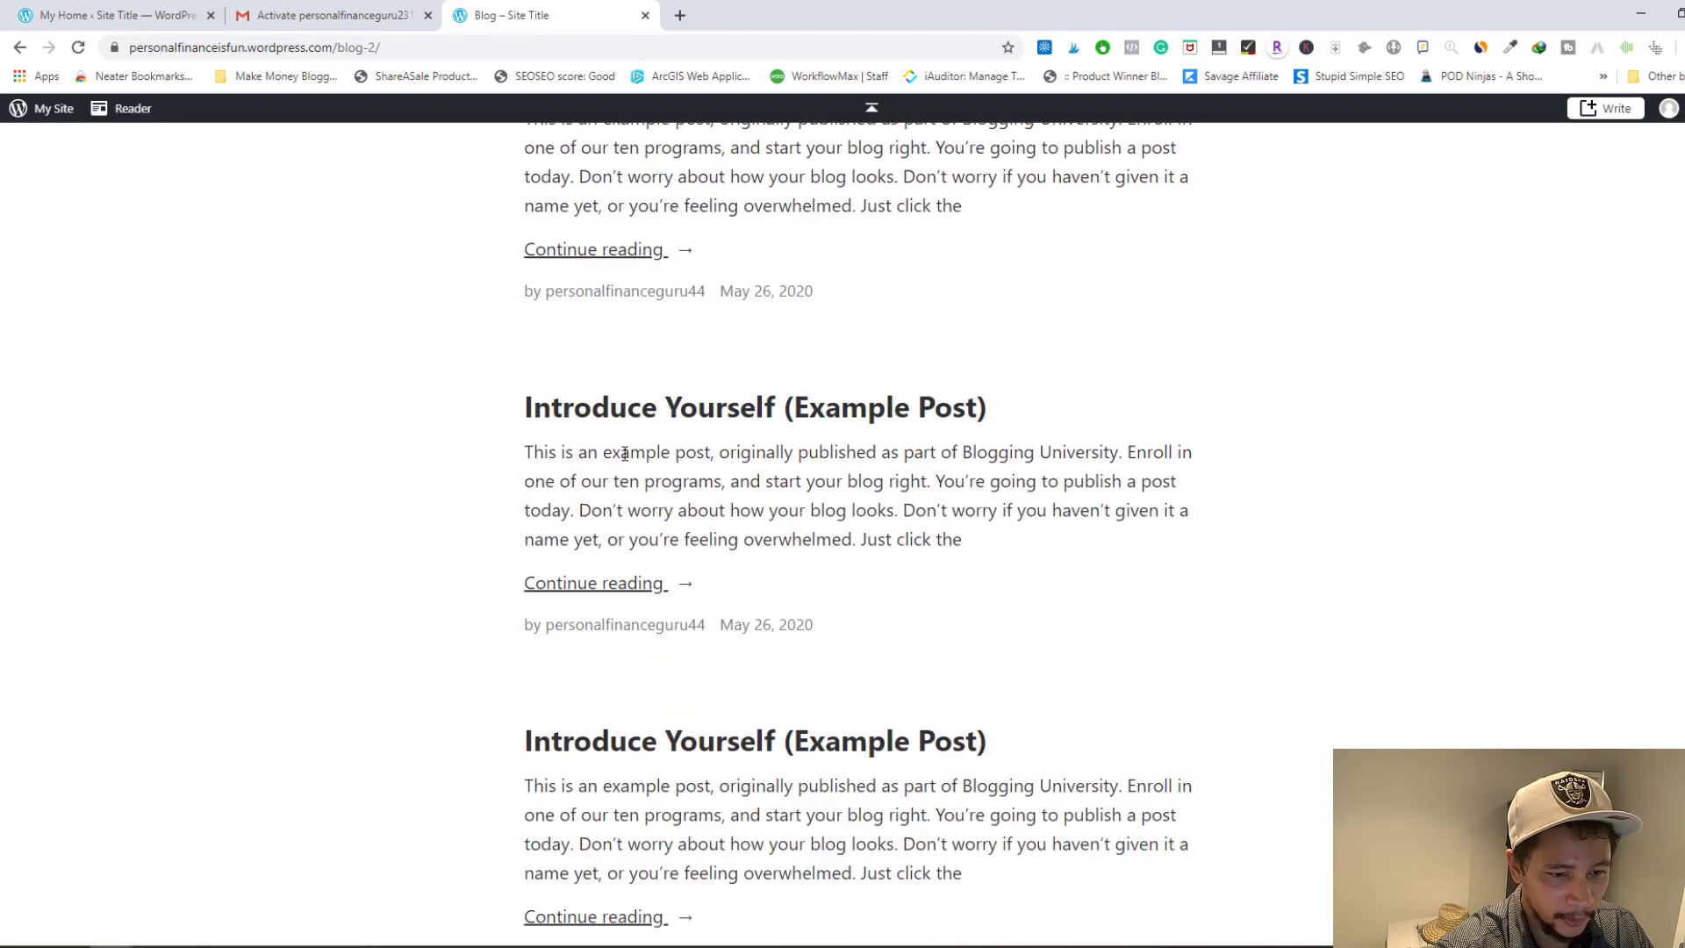
{"action": "scroll", "coordinate": [1053, 557], "scroll_direction": "up", "scroll_amount": 18}
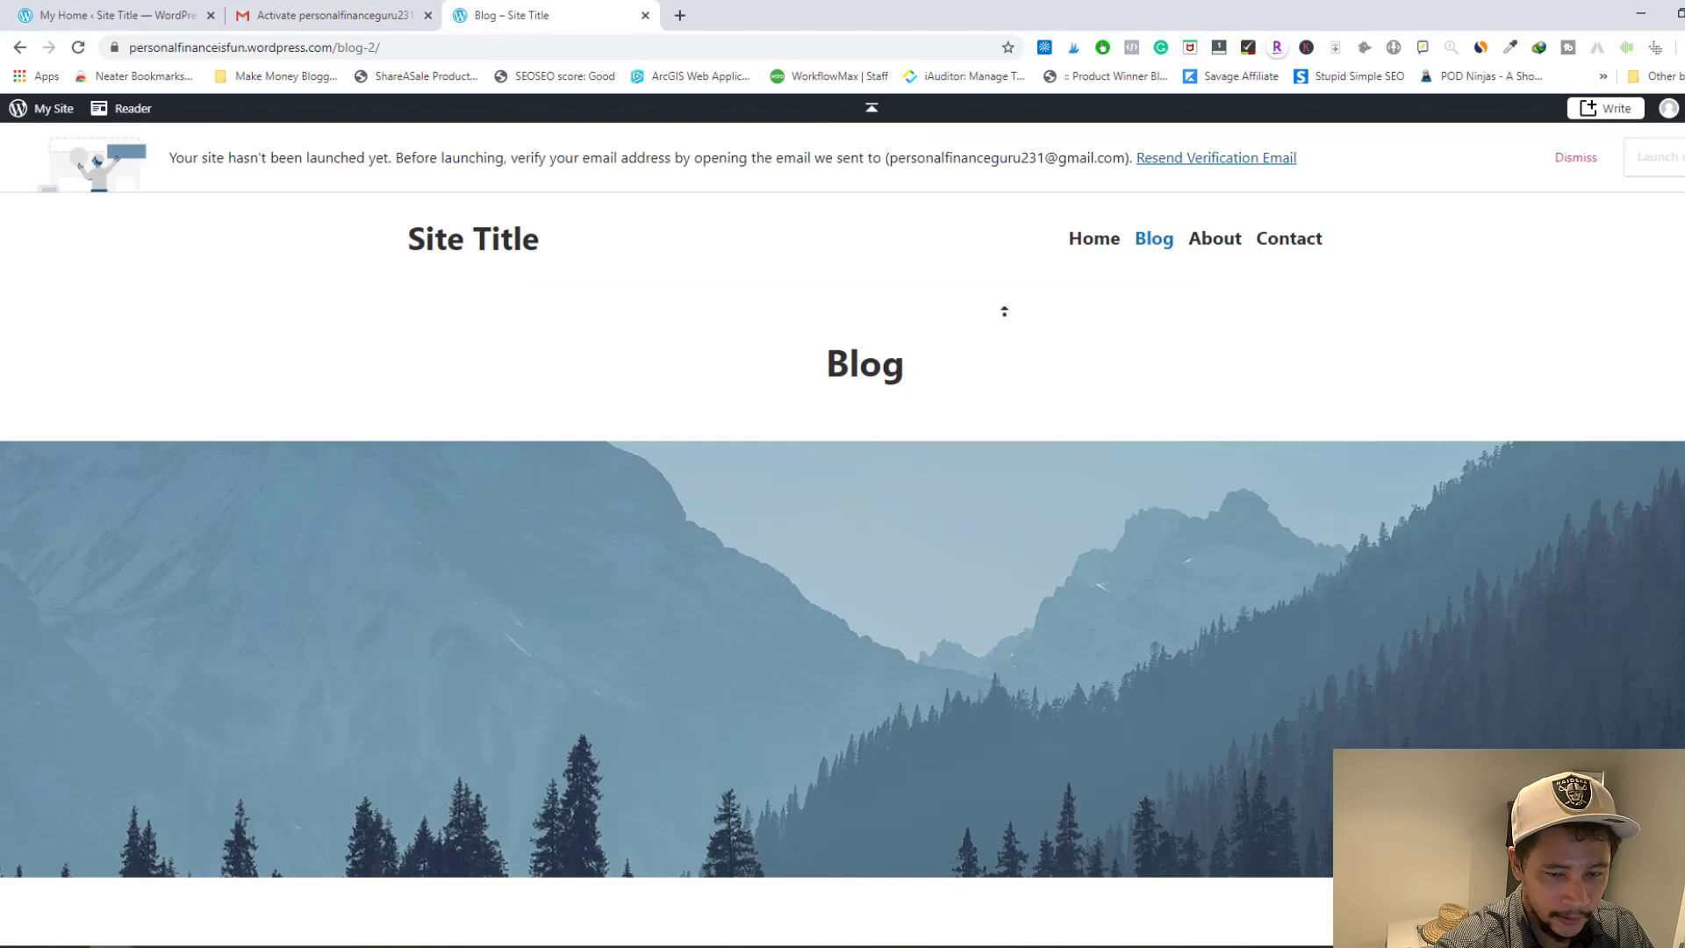
- View the site's About page and then its Contact page
{"action": "left_click", "coordinate": [1214, 245]}
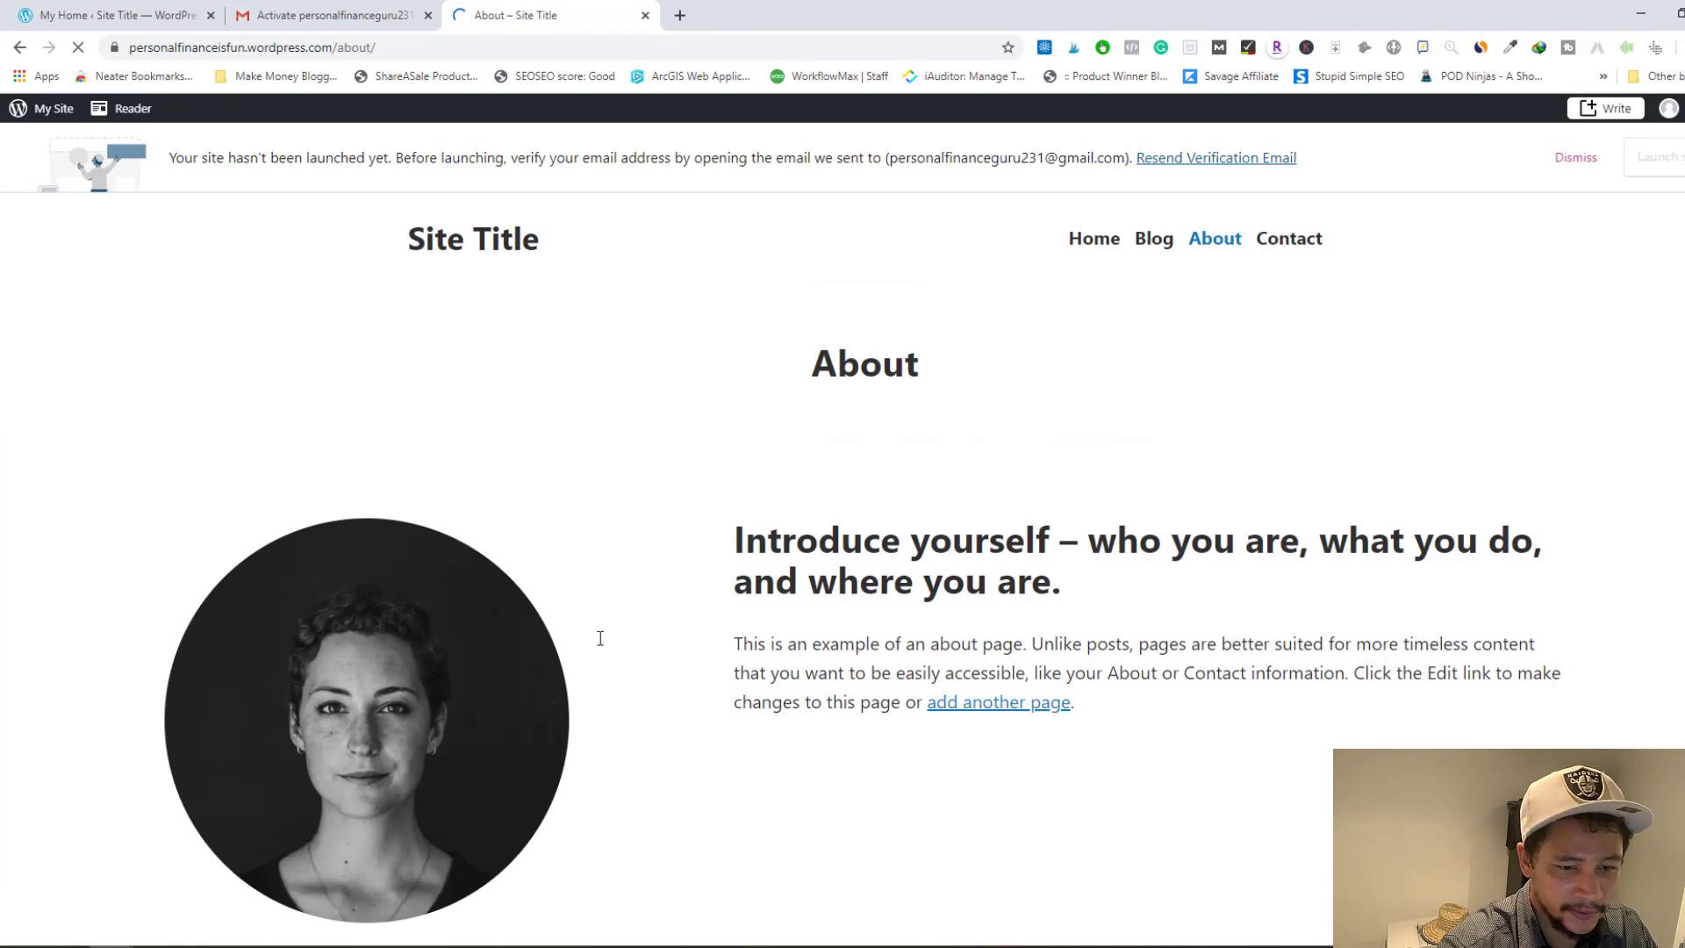
{"action": "scroll", "coordinate": [398, 536], "scroll_direction": "down", "scroll_amount": 1}
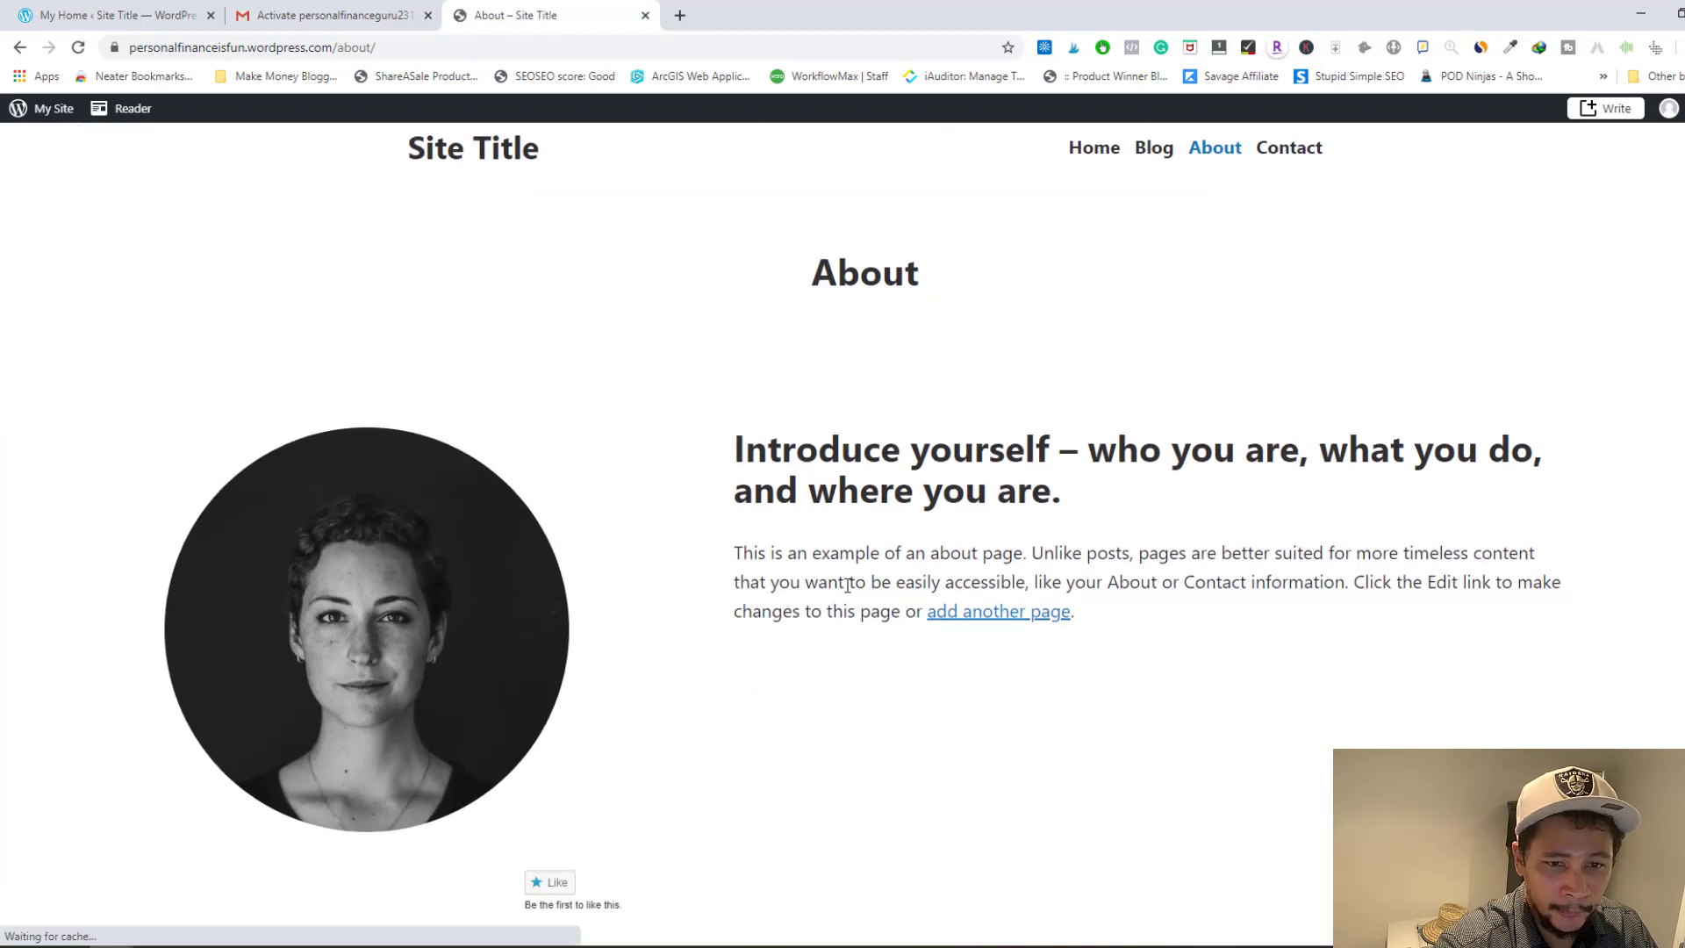
{"action": "scroll", "coordinate": [827, 594], "scroll_direction": "down", "scroll_amount": 2}
{"action": "scroll", "coordinate": [828, 594], "scroll_direction": "up", "scroll_amount": 3}
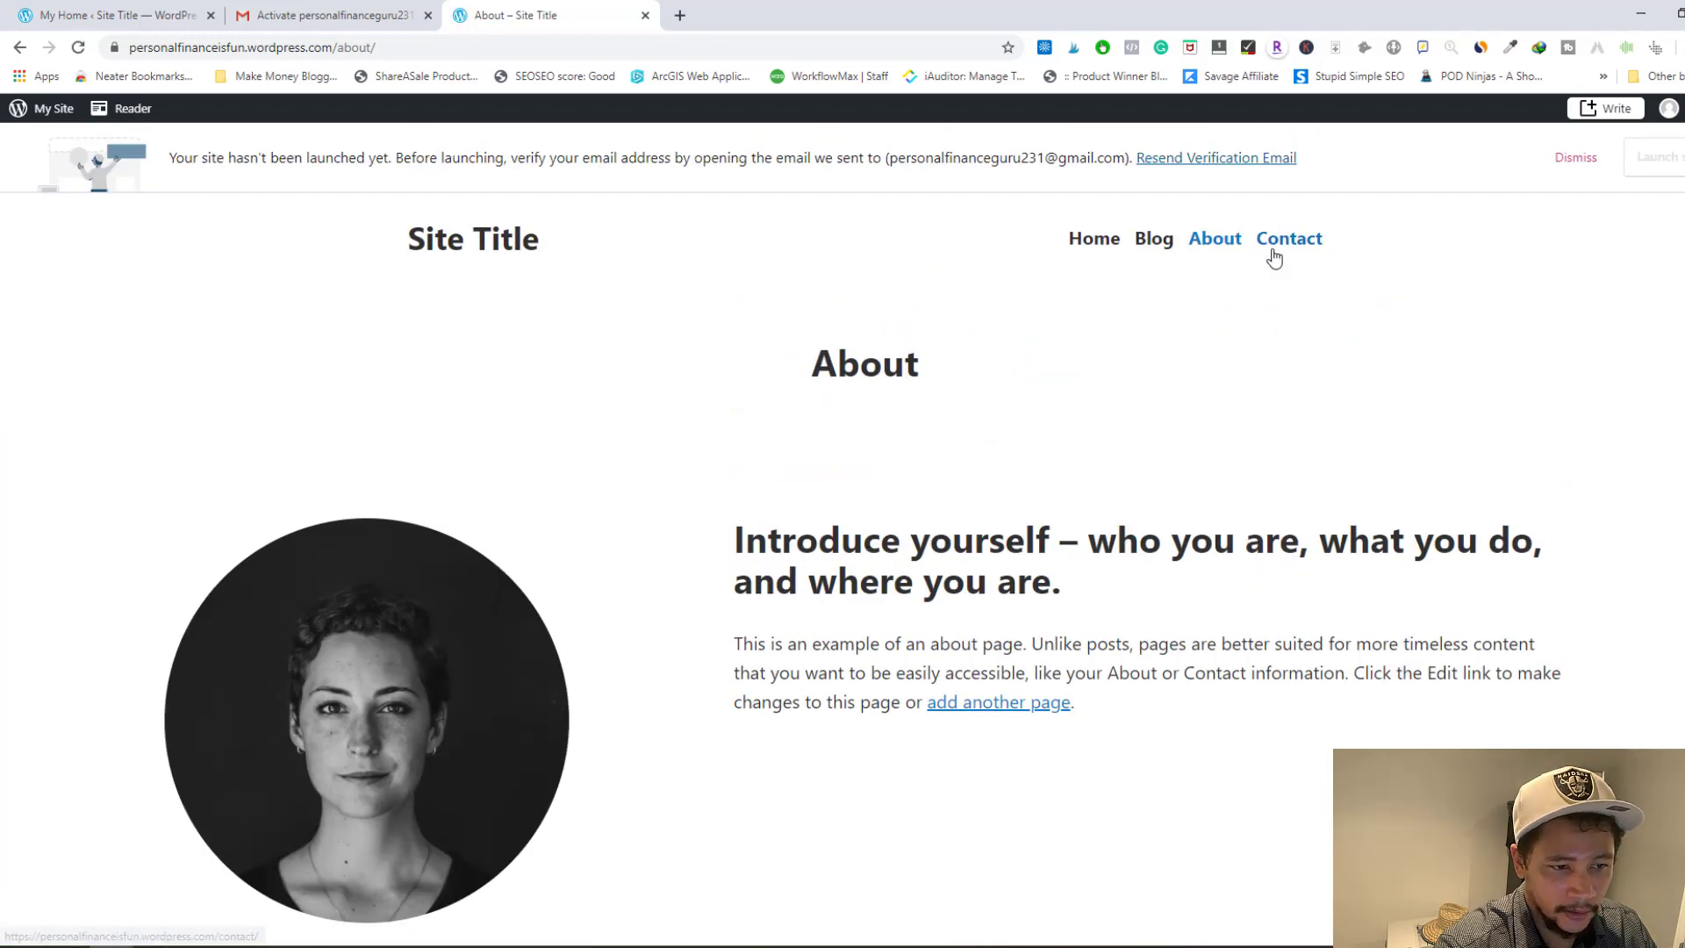
{"action": "left_click", "coordinate": [1274, 257]}
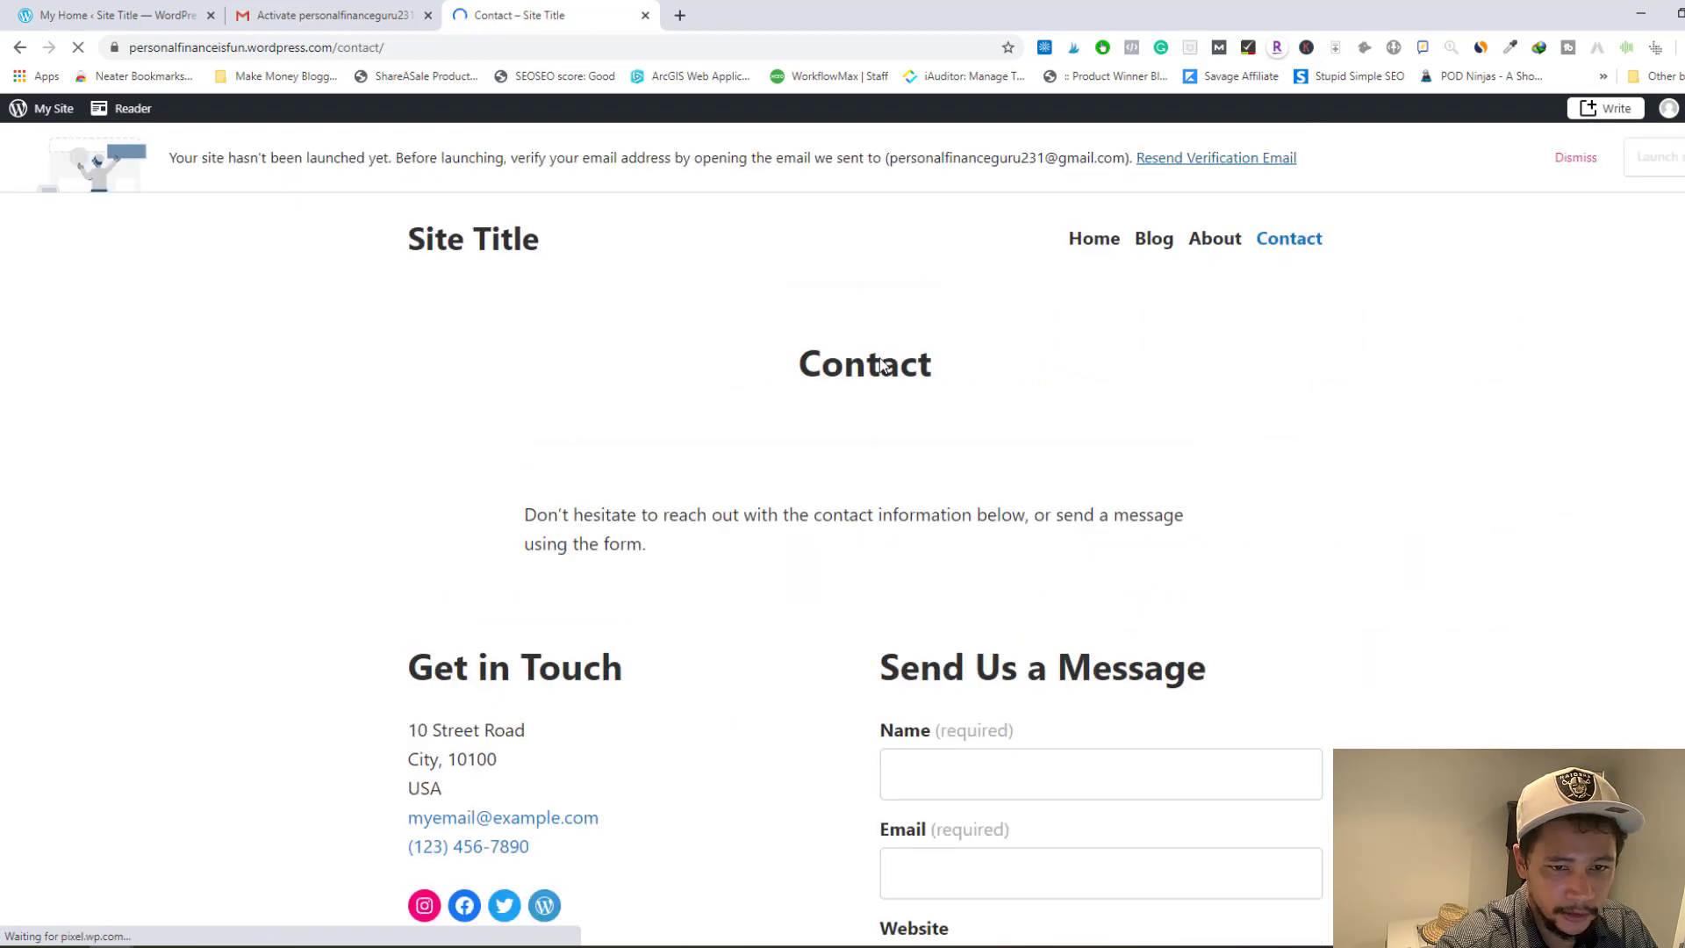
- Resend the WordPress.com verification email and switch to Gmail to check the inbox for it
{"action": "left_click", "coordinate": [1163, 164]}
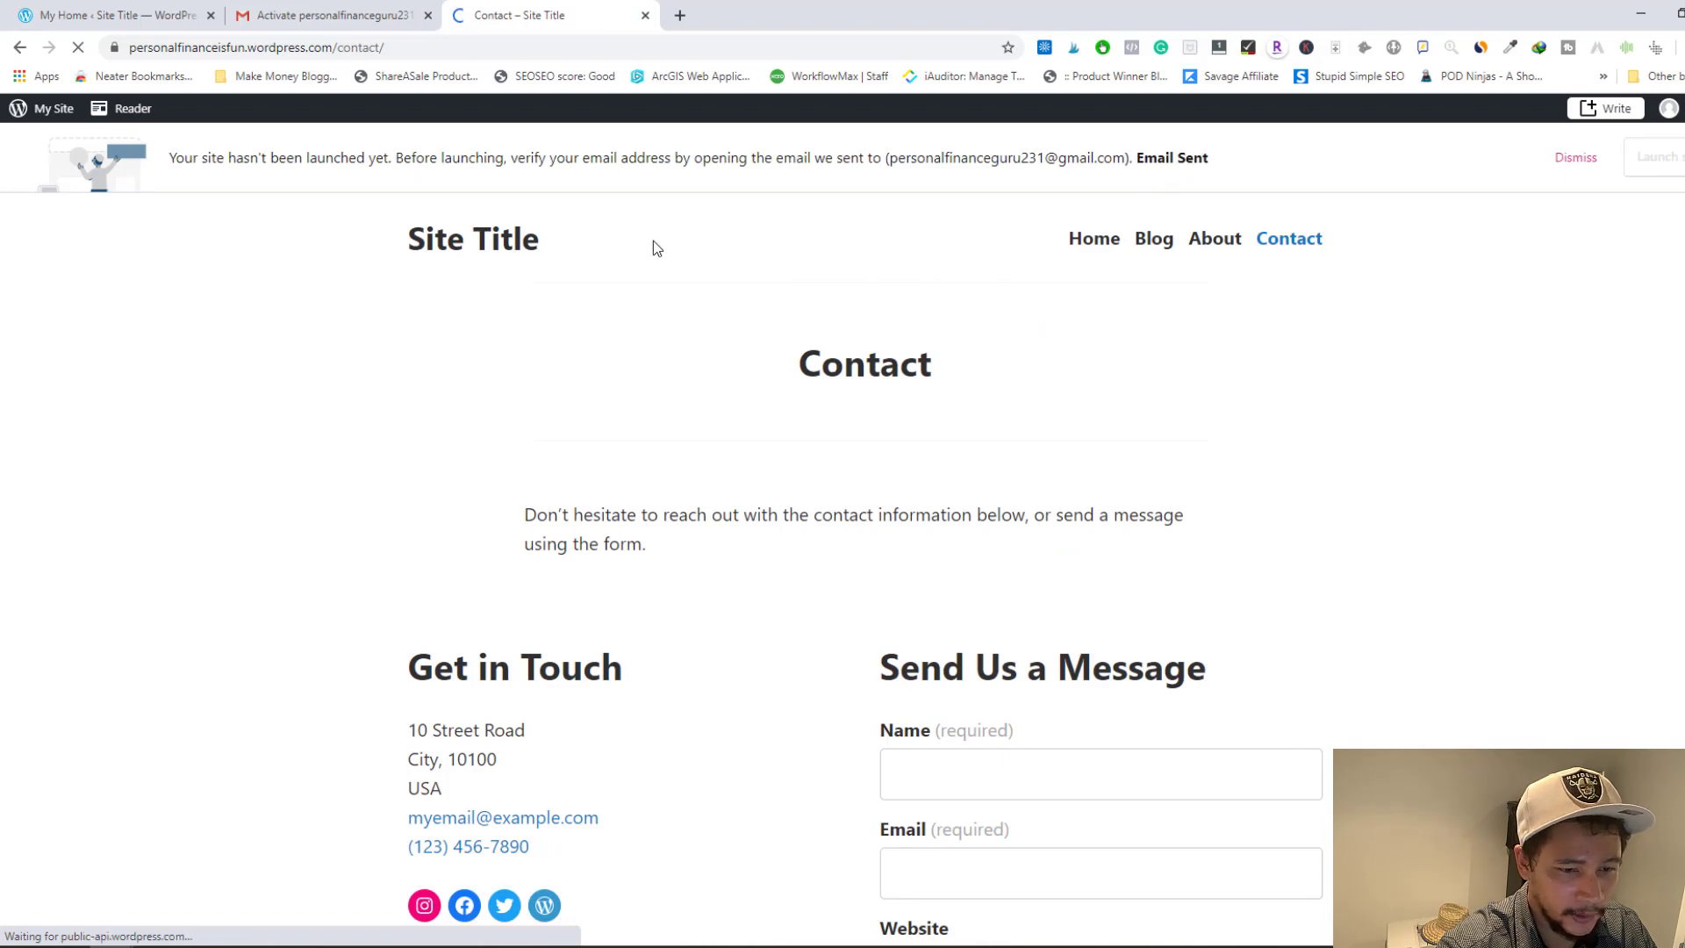
{"action": "left_click", "coordinate": [371, 23]}
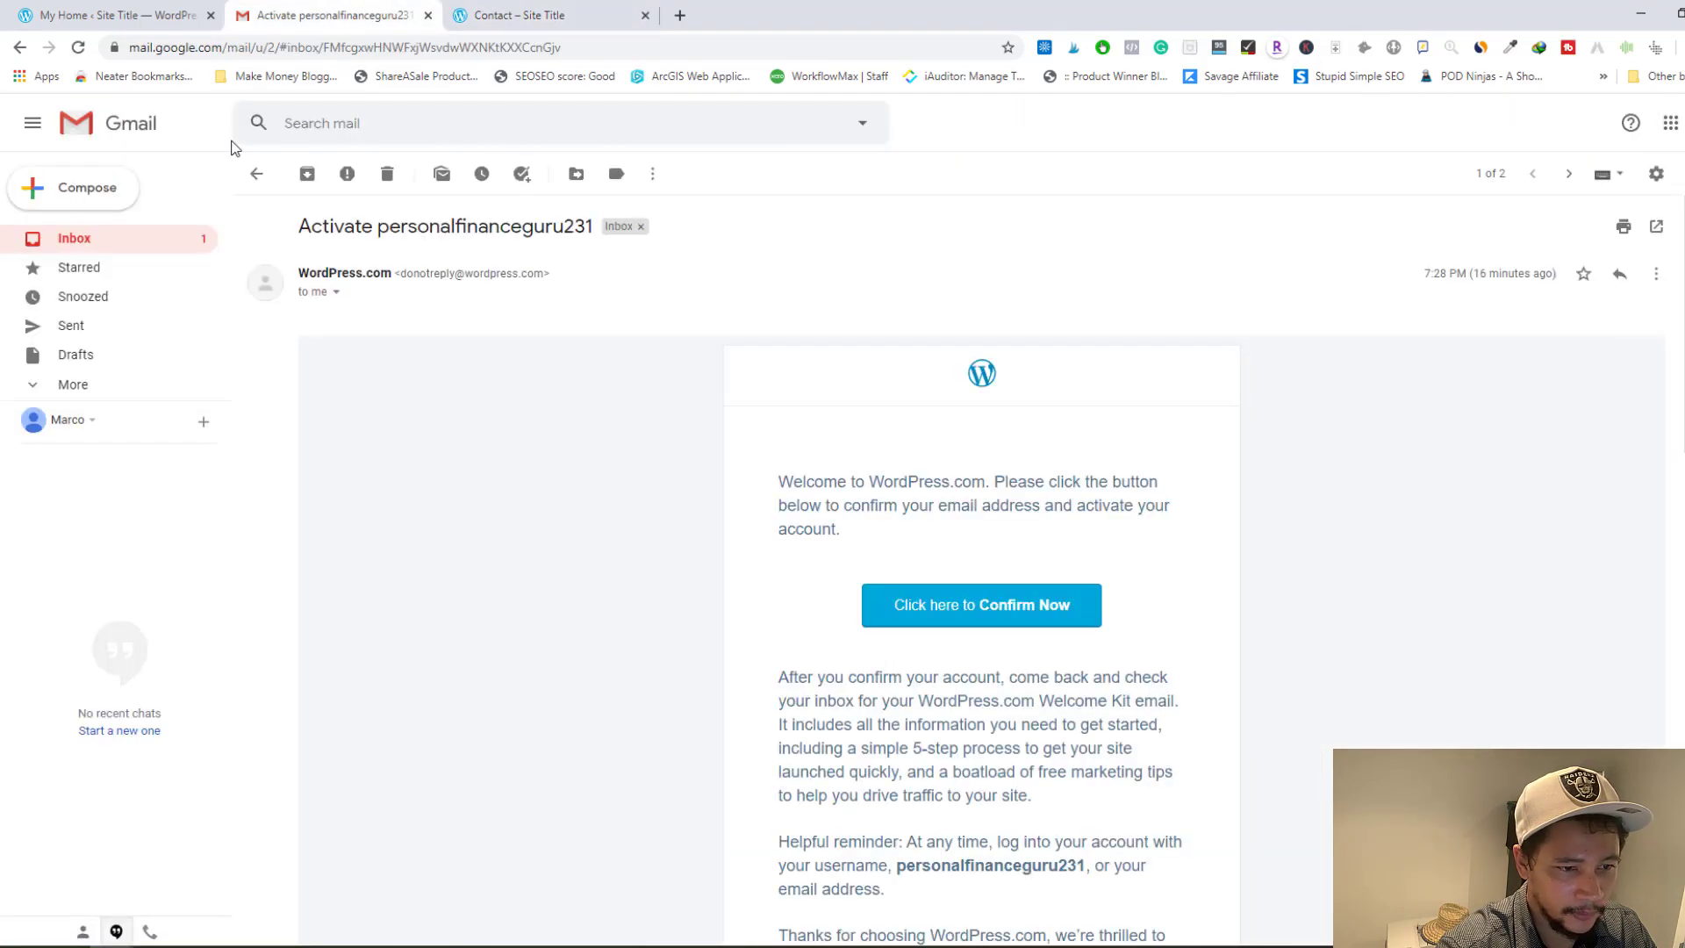
{"action": "left_click", "coordinate": [113, 249]}
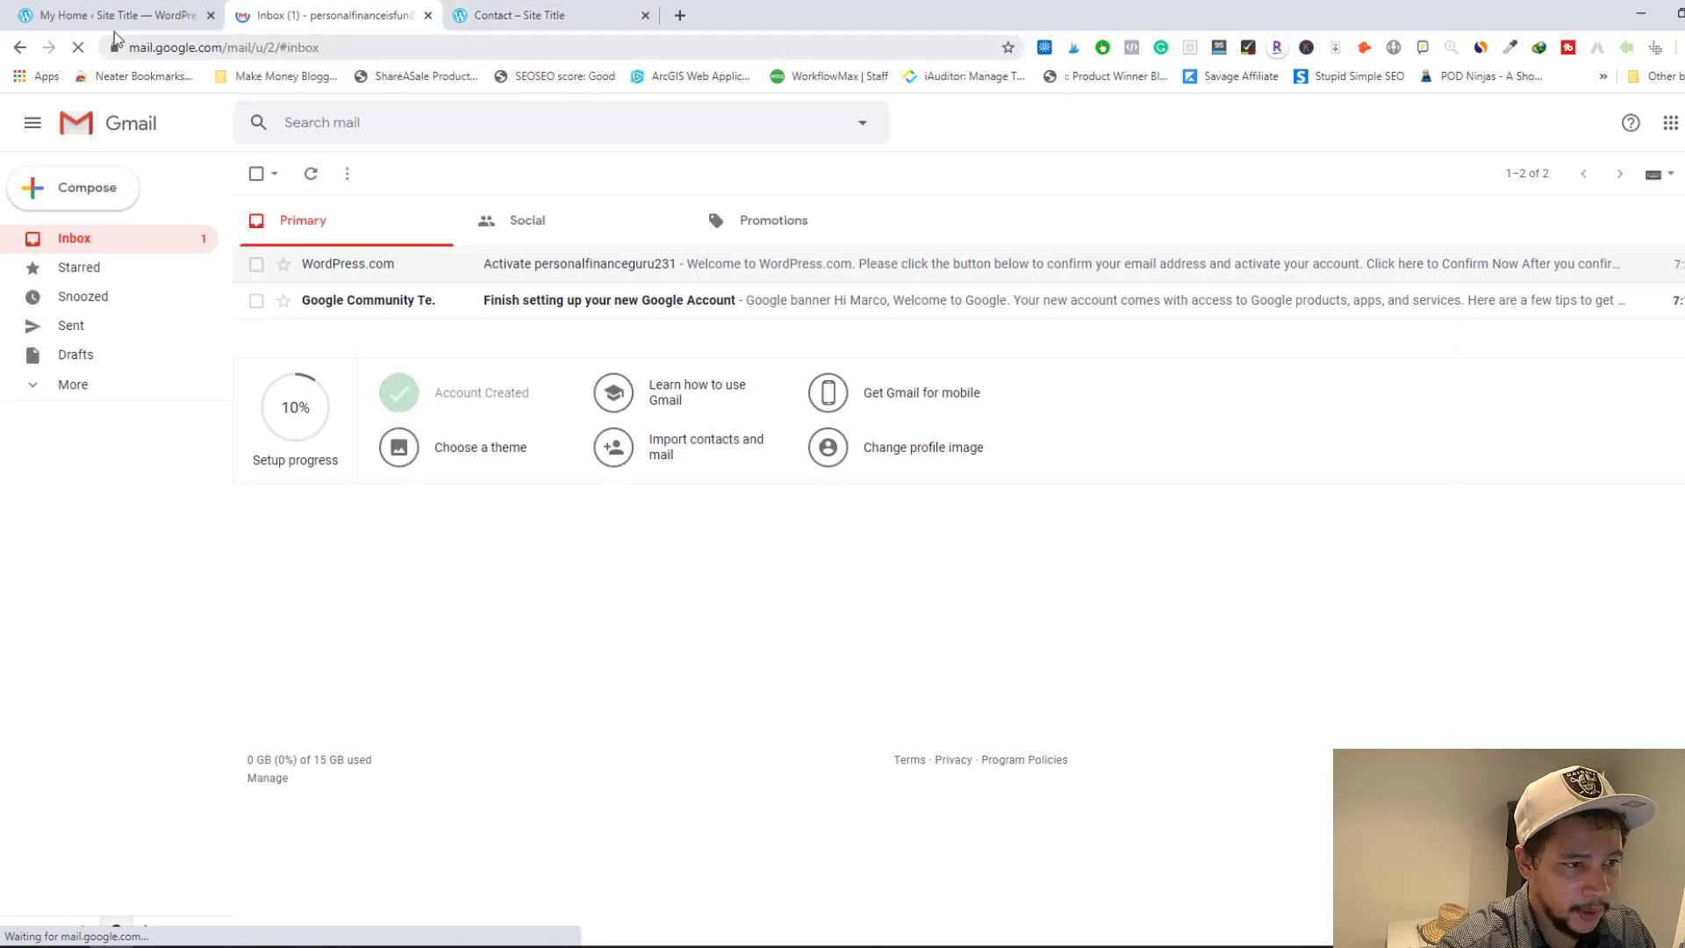
- Return to the WordPress.com My Home dashboard and look through its setup, learning and quick-link sections
{"action": "left_click", "coordinate": [142, 28]}
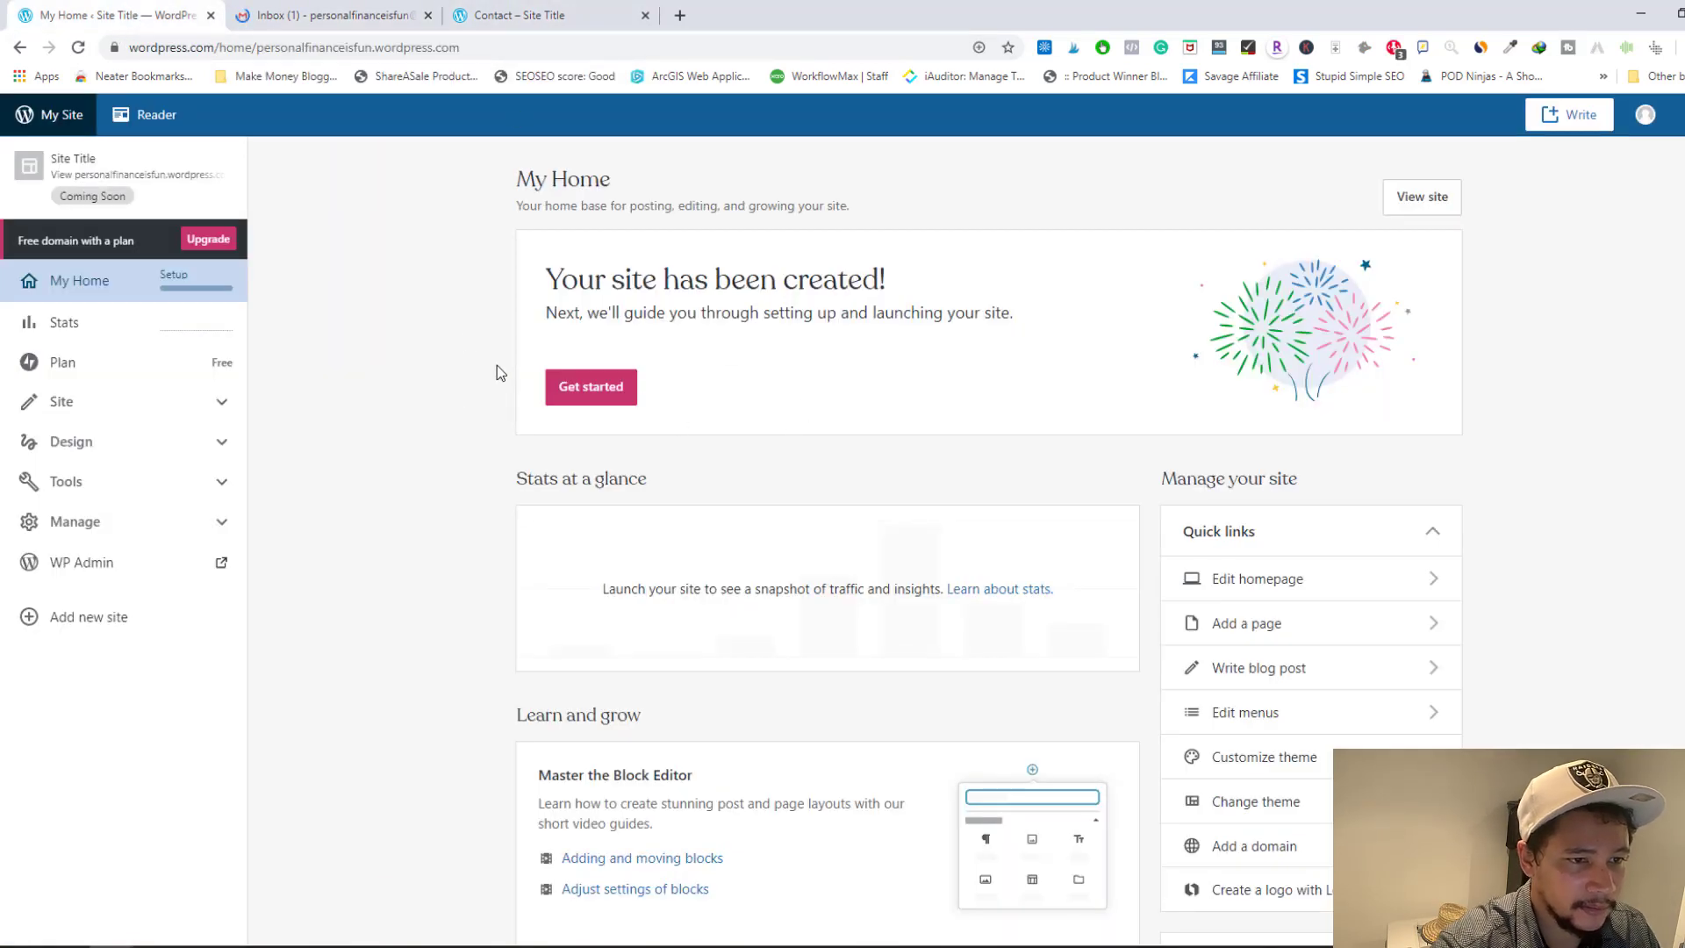
{"action": "left_click", "coordinate": [518, 15]}
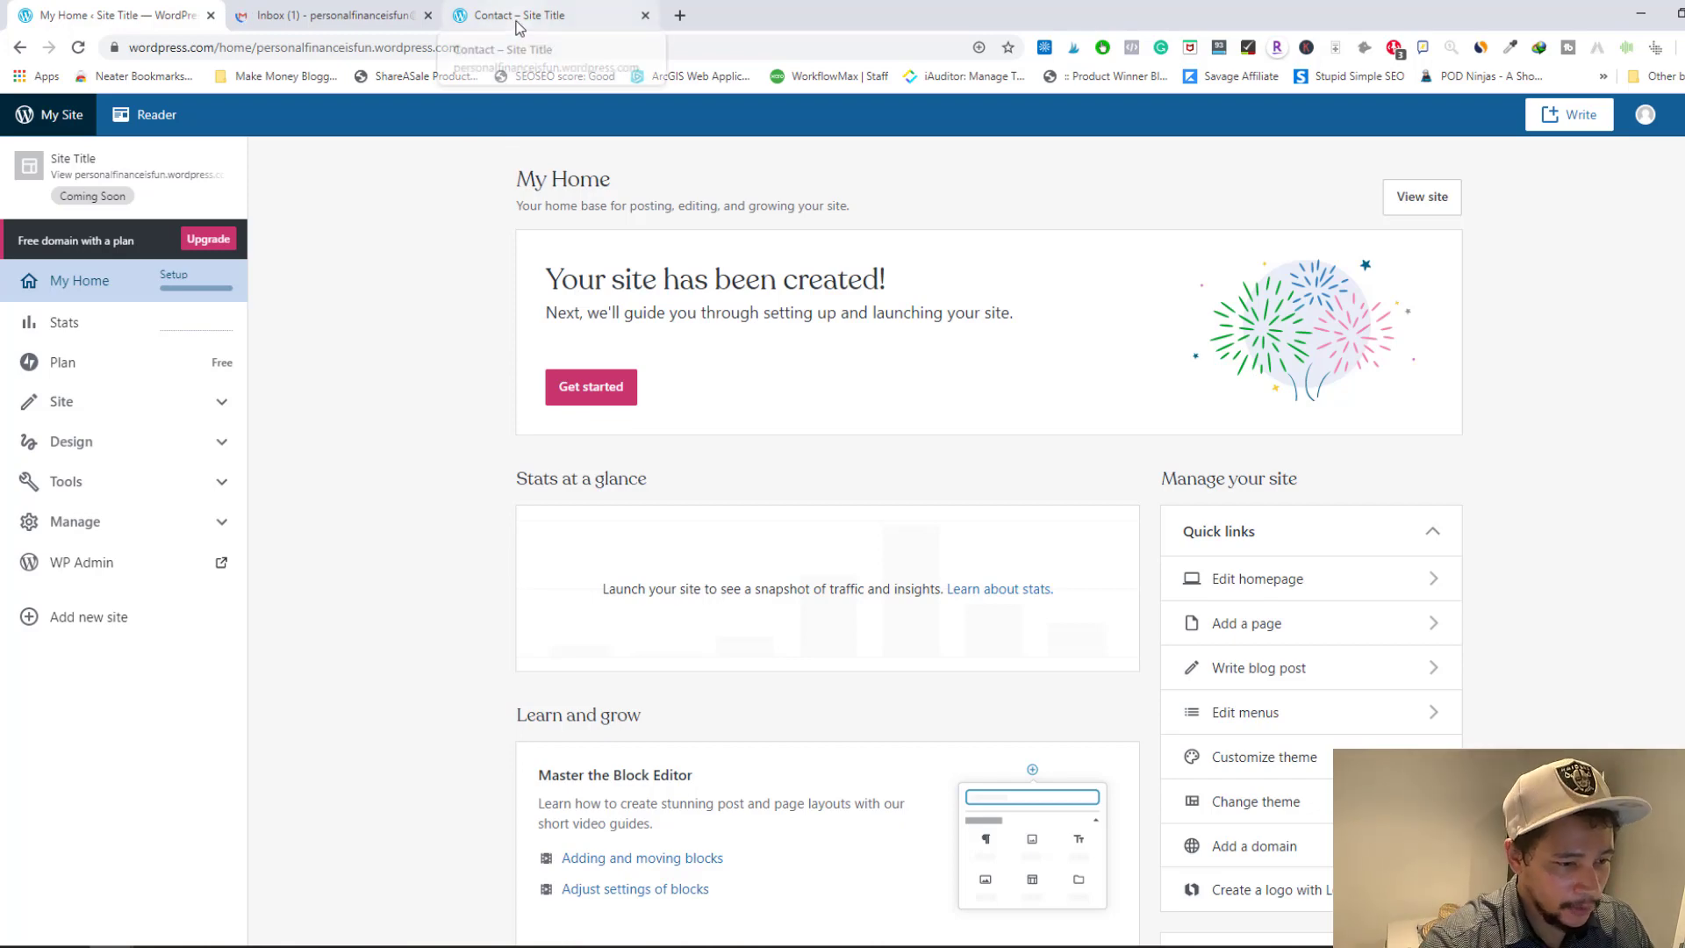
{"action": "left_click", "coordinate": [132, 15]}
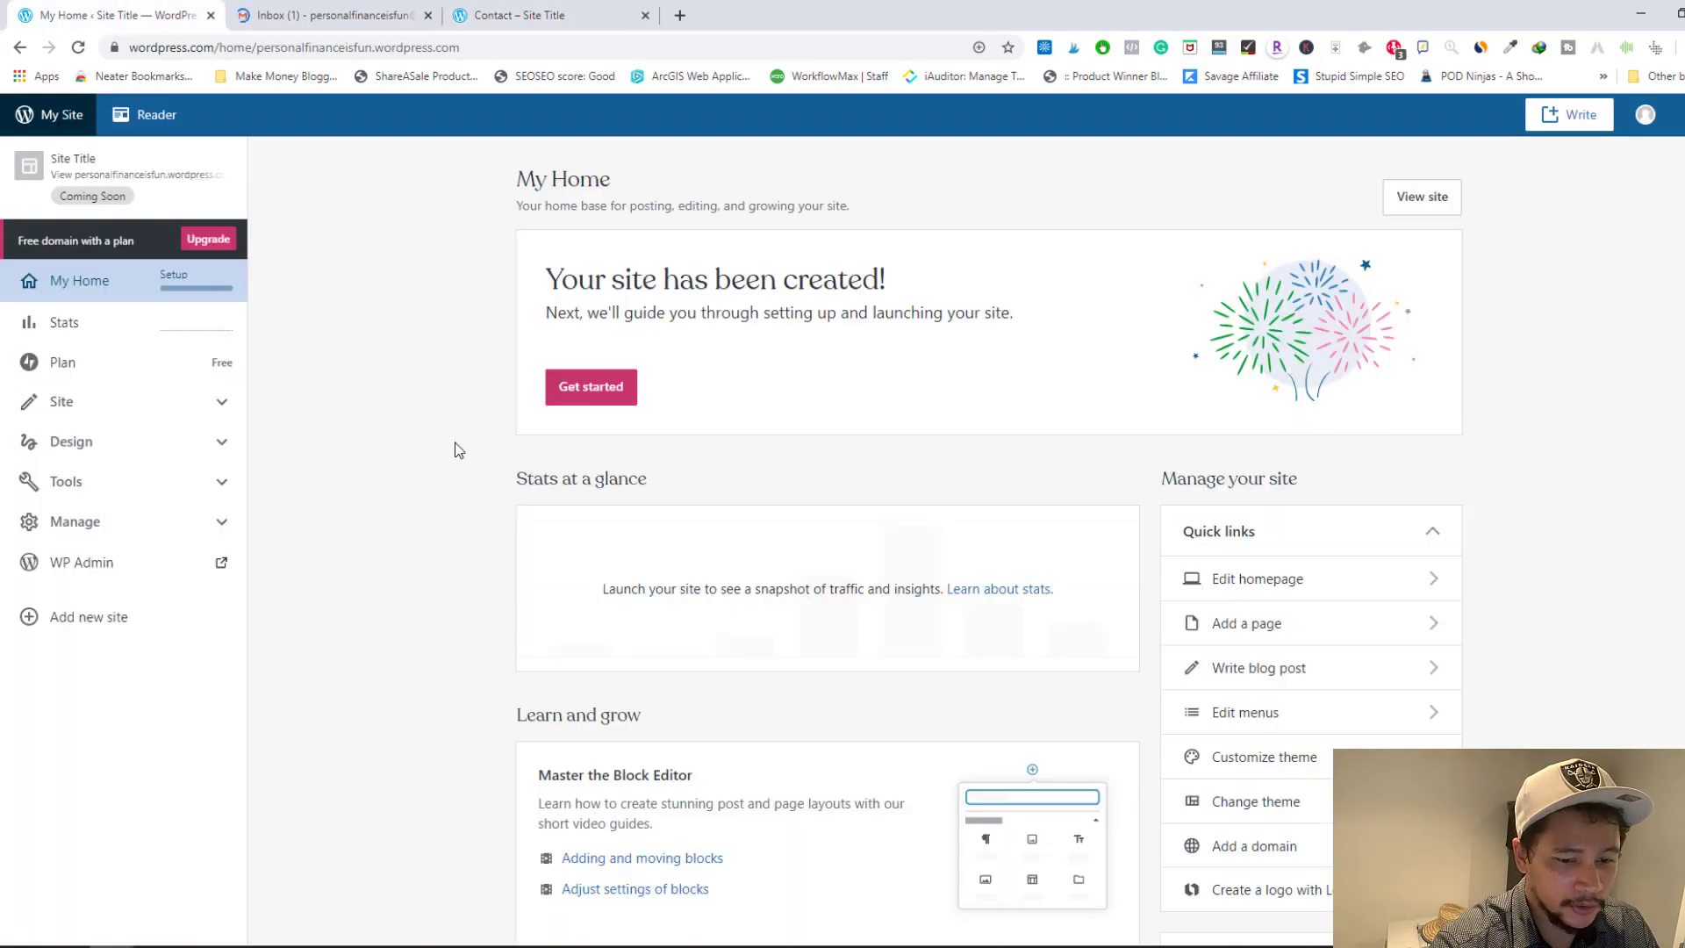
{"action": "scroll", "coordinate": [417, 439], "scroll_direction": "down", "scroll_amount": 1}
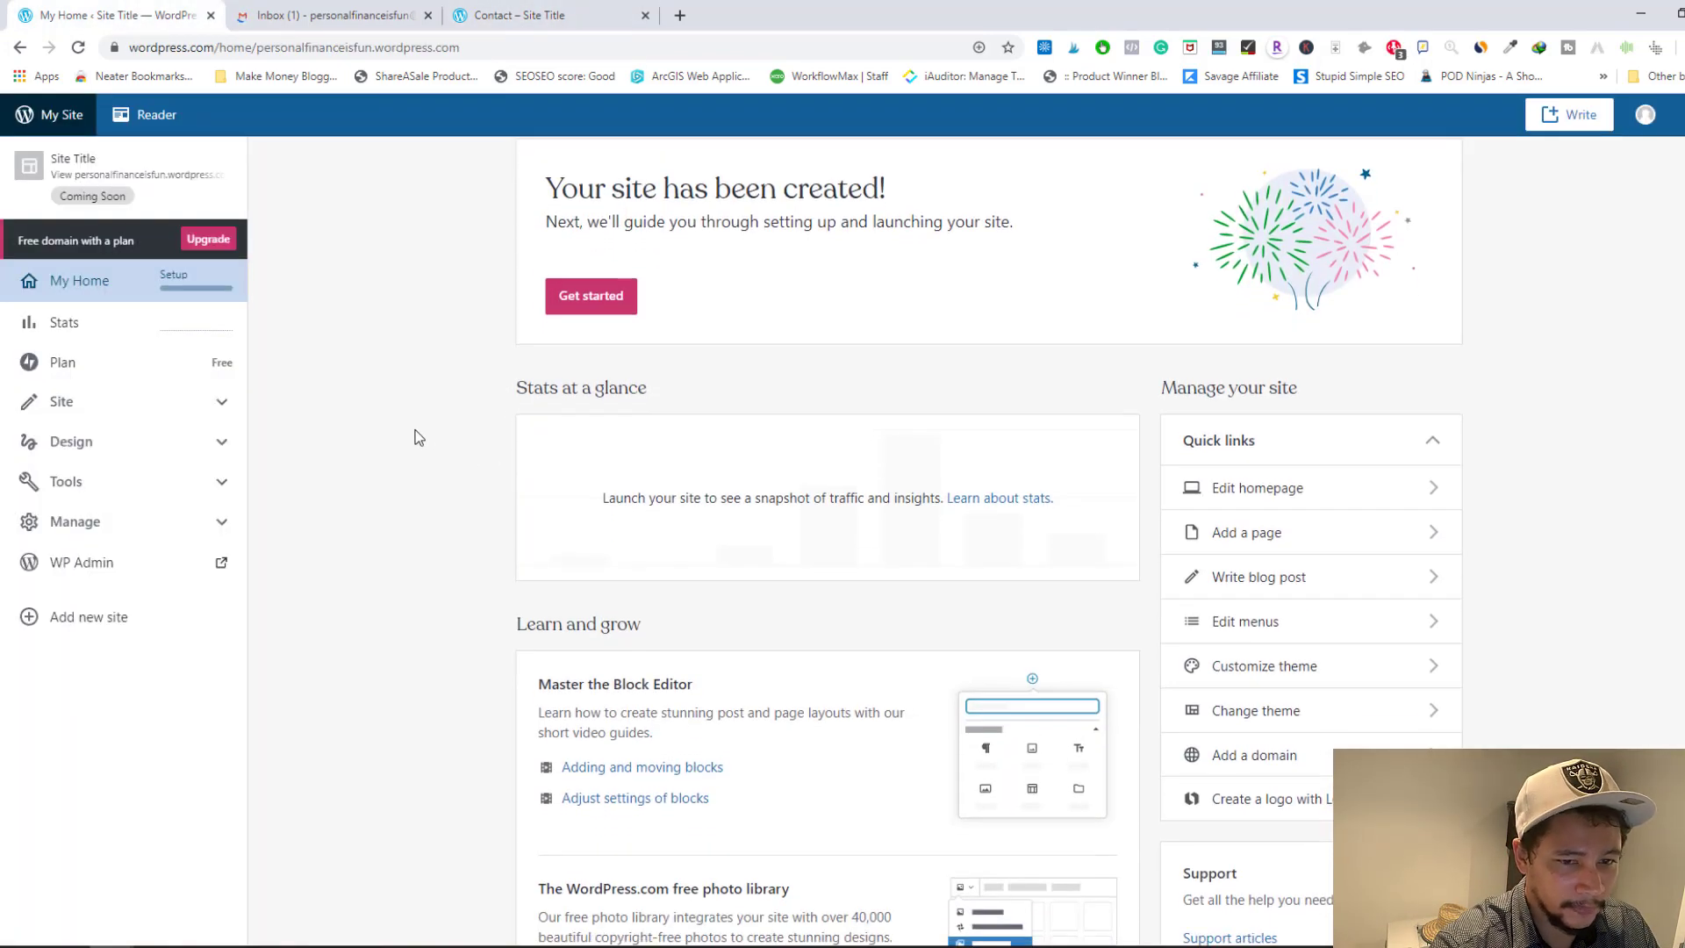
{"action": "scroll", "coordinate": [419, 437], "scroll_direction": "down", "scroll_amount": 5}
{"action": "scroll", "coordinate": [416, 438], "scroll_direction": "up", "scroll_amount": 6}
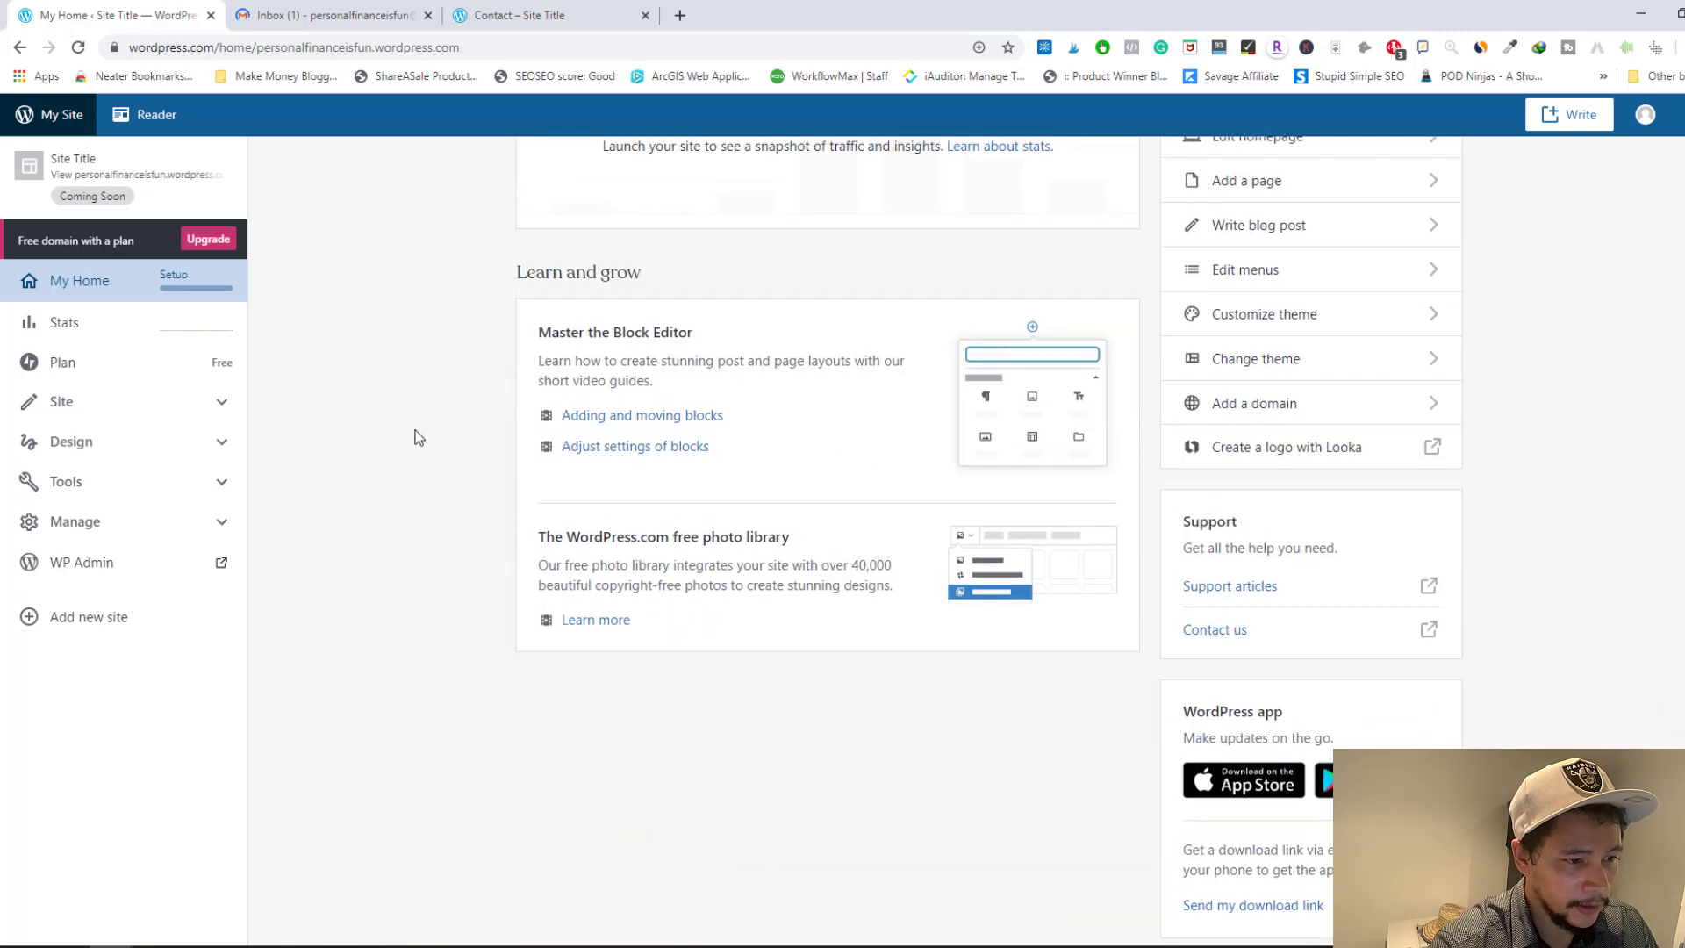
{"action": "scroll", "coordinate": [416, 439], "scroll_direction": "up", "scroll_amount": 1}
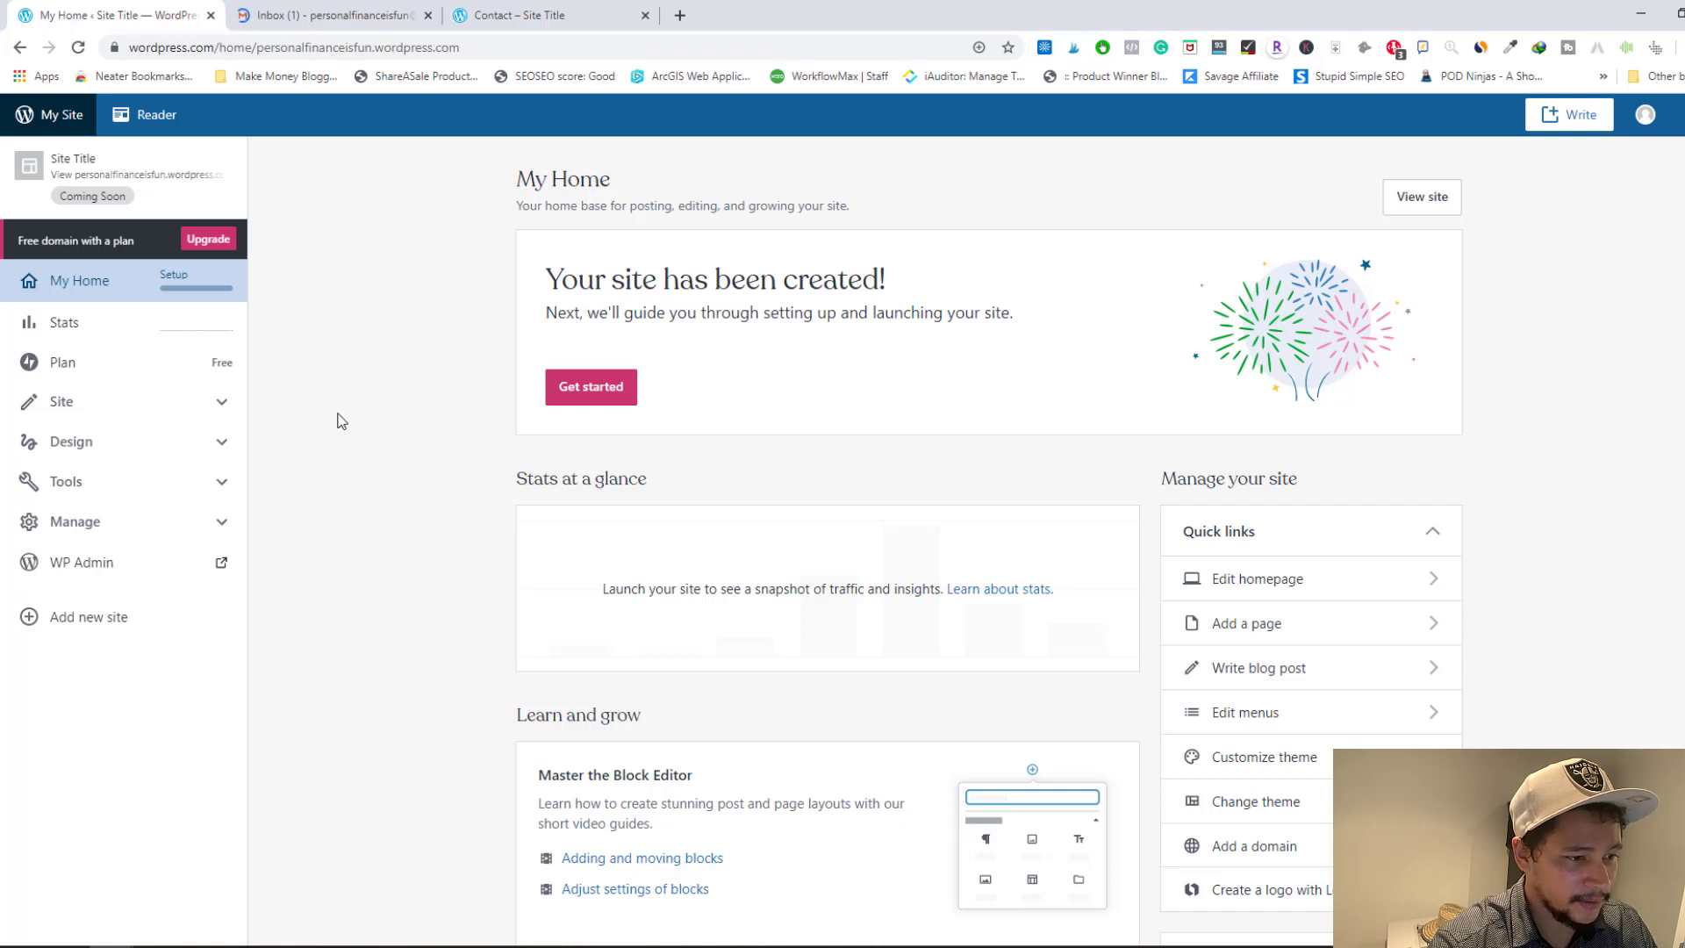
- Open the site's Stats and examine the daily traffic details for May 26, 2020
{"action": "left_click", "coordinate": [115, 332]}
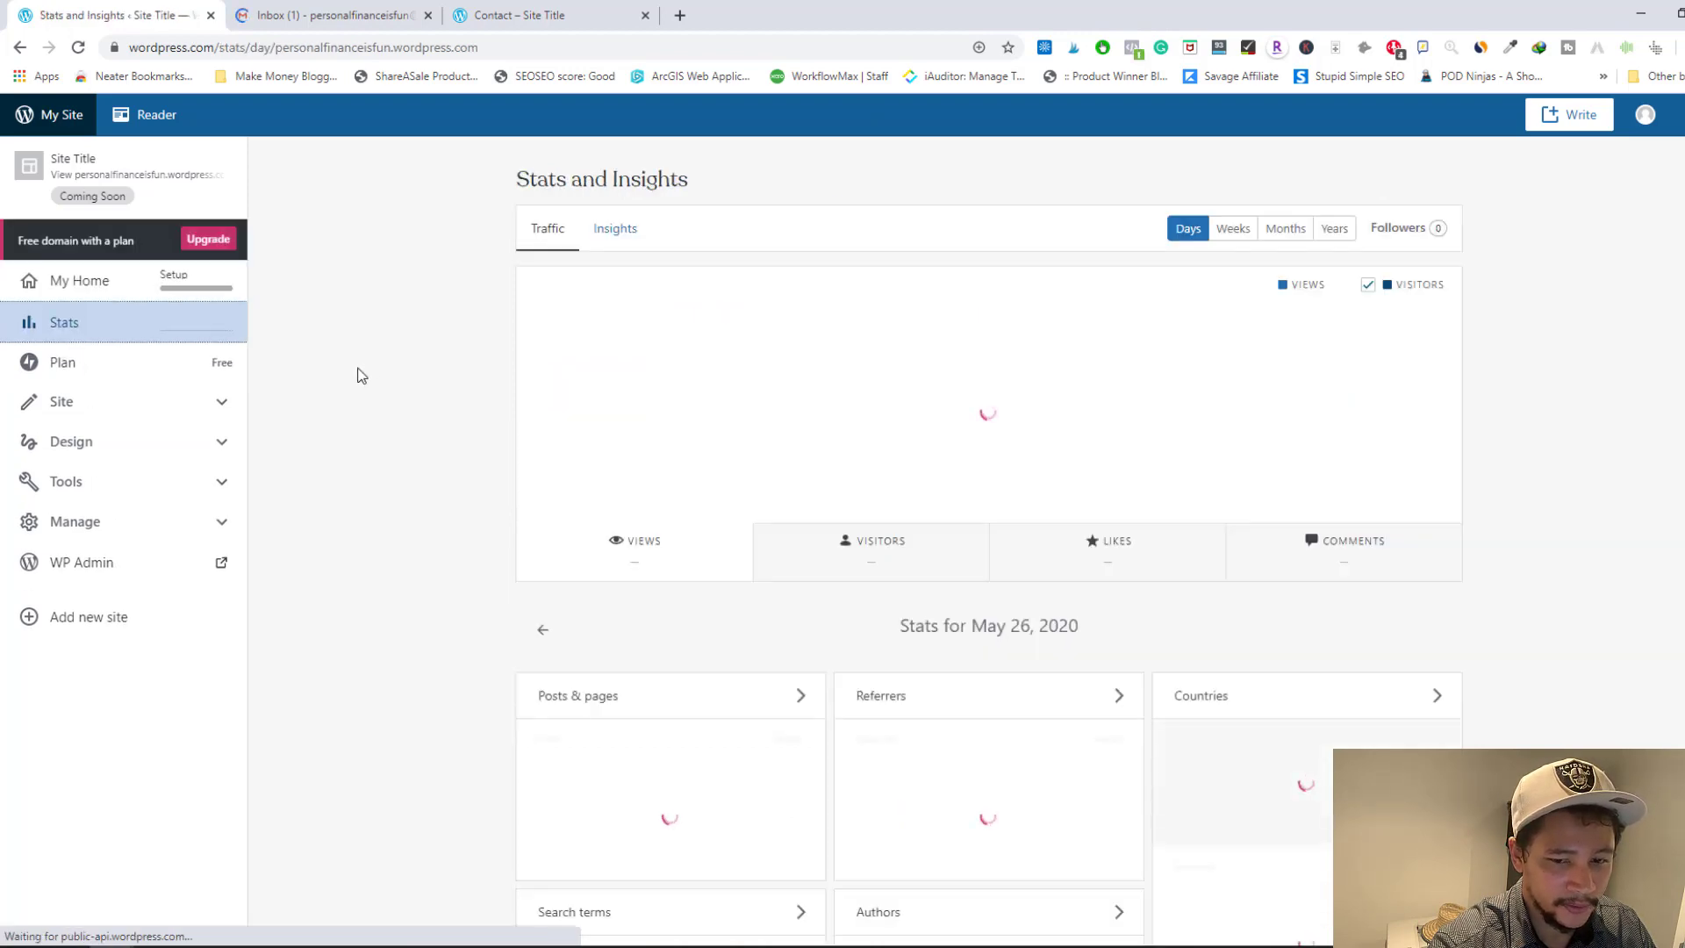
{"action": "scroll", "coordinate": [353, 381], "scroll_direction": "down", "scroll_amount": 1}
{"action": "scroll", "coordinate": [353, 382], "scroll_direction": "up", "scroll_amount": 1}
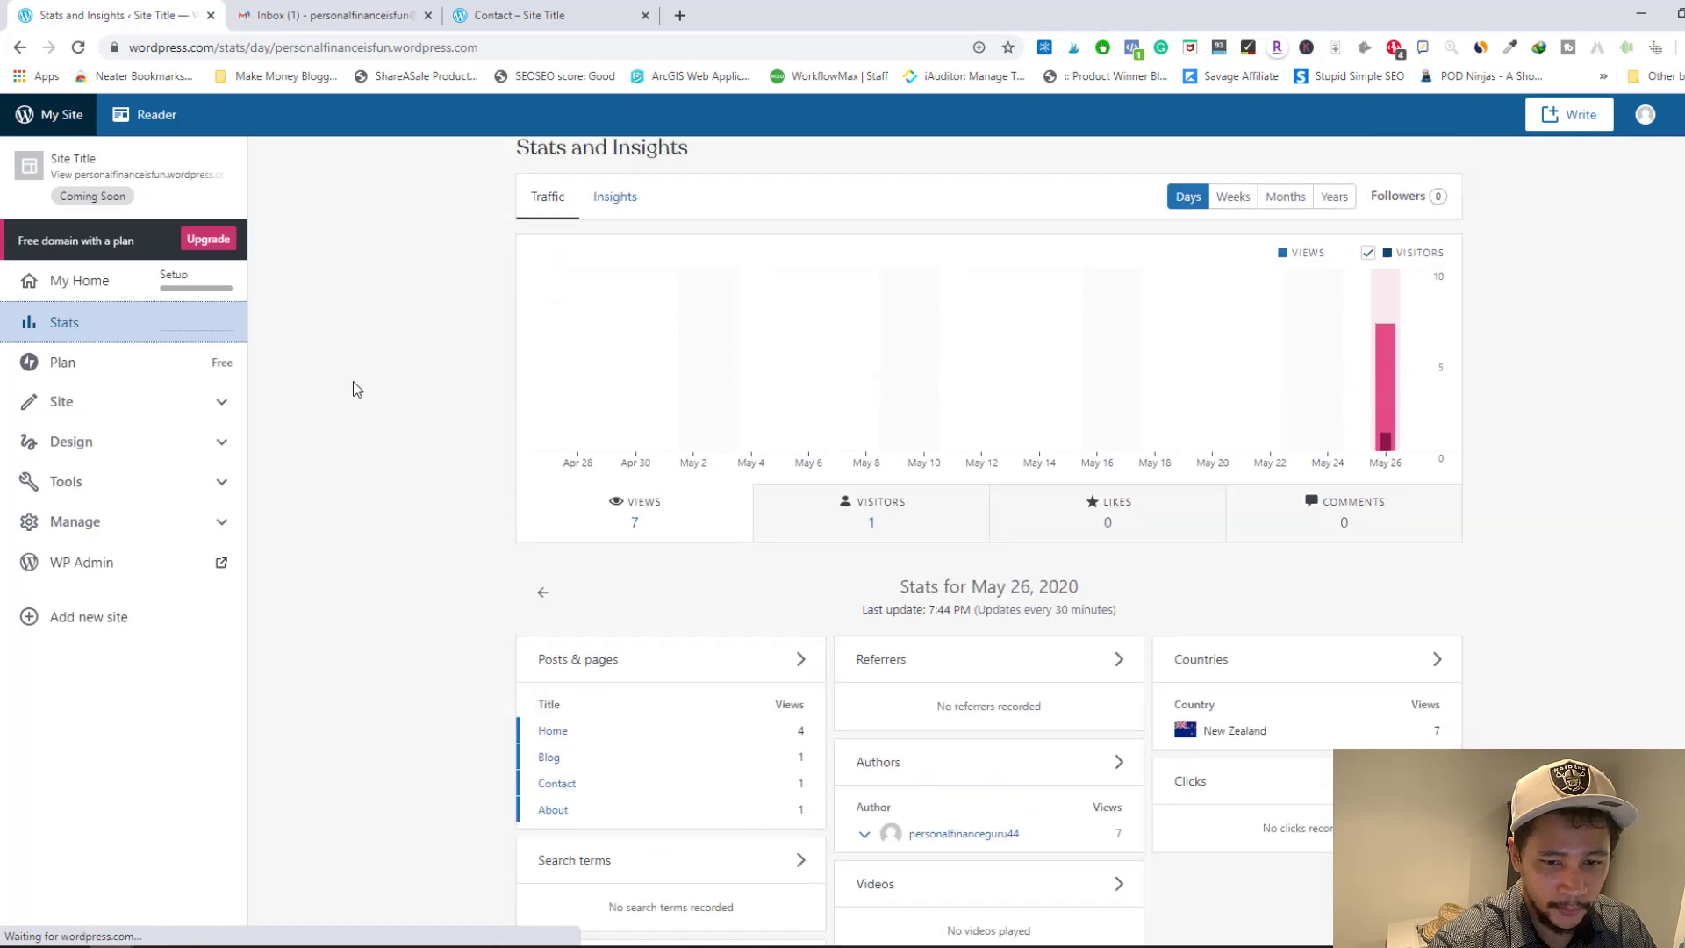
{"action": "mouse_move", "coordinate": [1385, 417]}
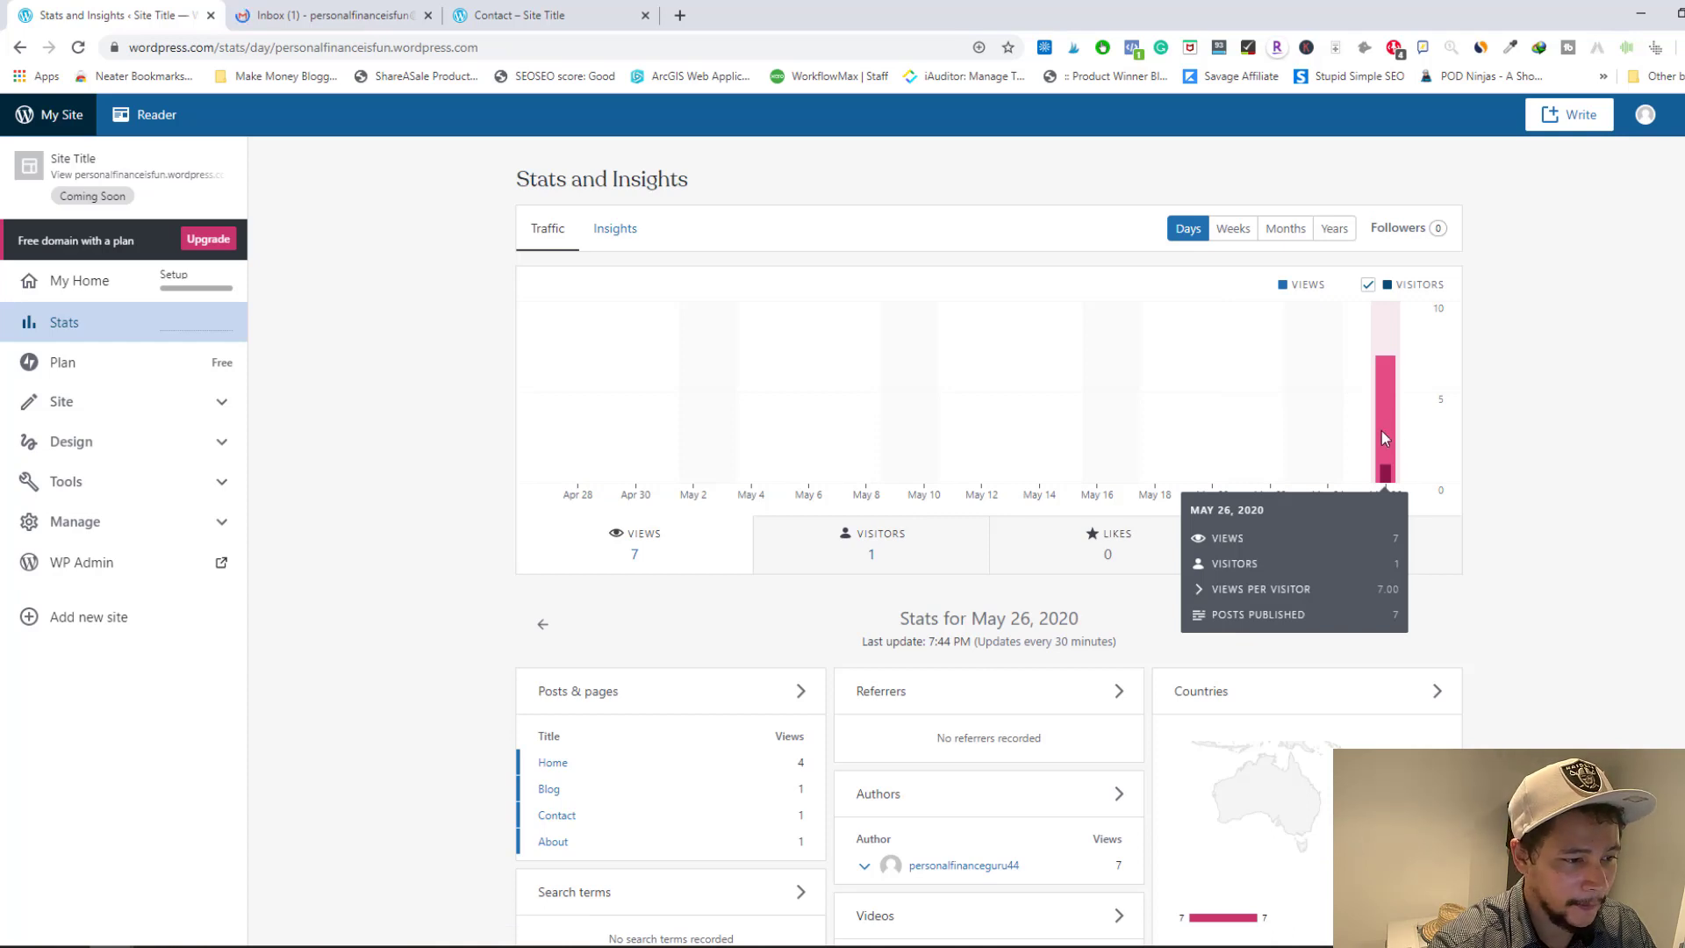
- Expand the Site and Design sections of the dashboard navigation to see their options
{"action": "left_click", "coordinate": [130, 415]}
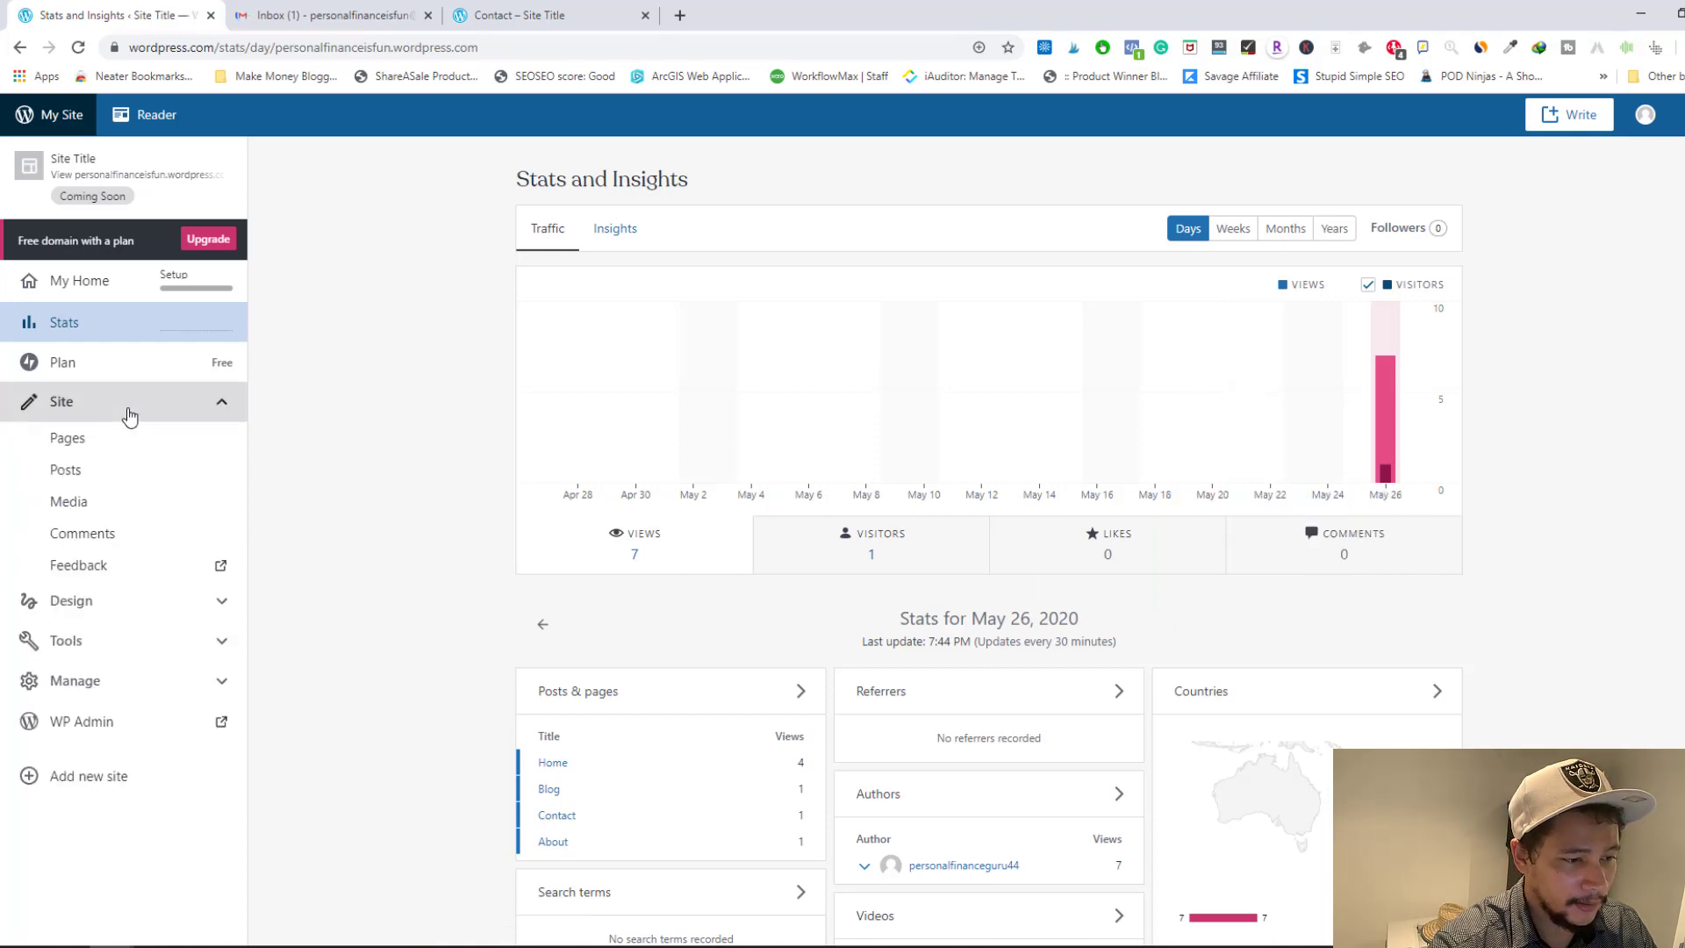
{"action": "scroll", "coordinate": [202, 424], "scroll_direction": "down", "scroll_amount": 1}
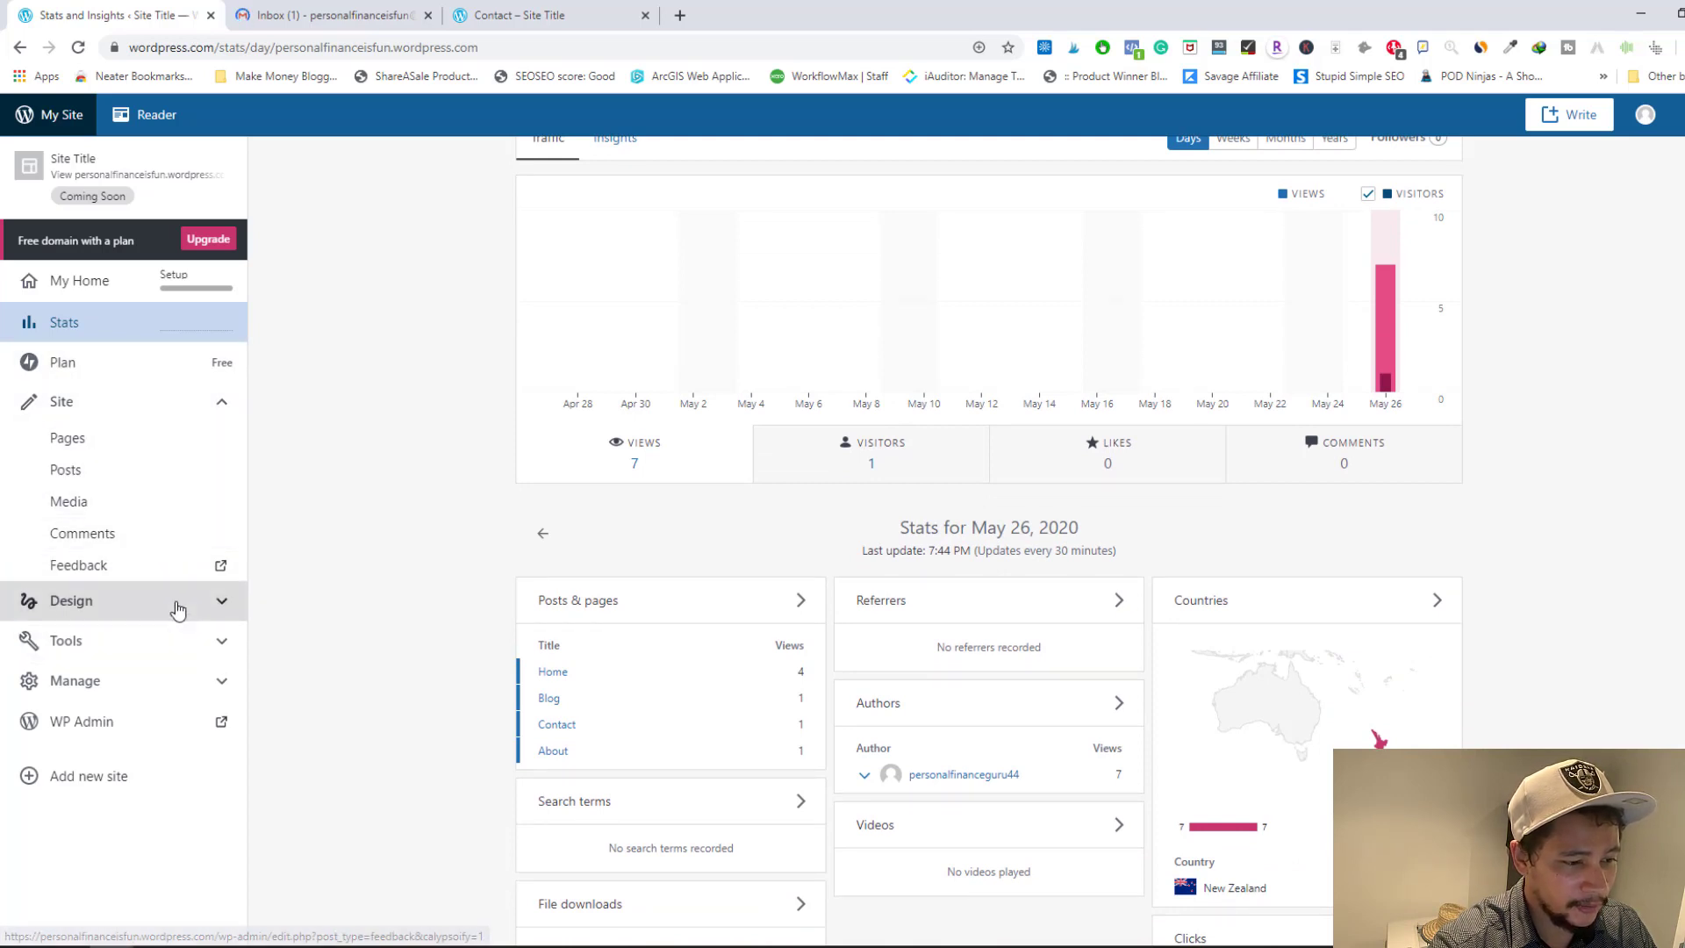
{"action": "left_click", "coordinate": [178, 601]}
{"action": "scroll", "coordinate": [131, 624], "scroll_direction": "down", "scroll_amount": 1}
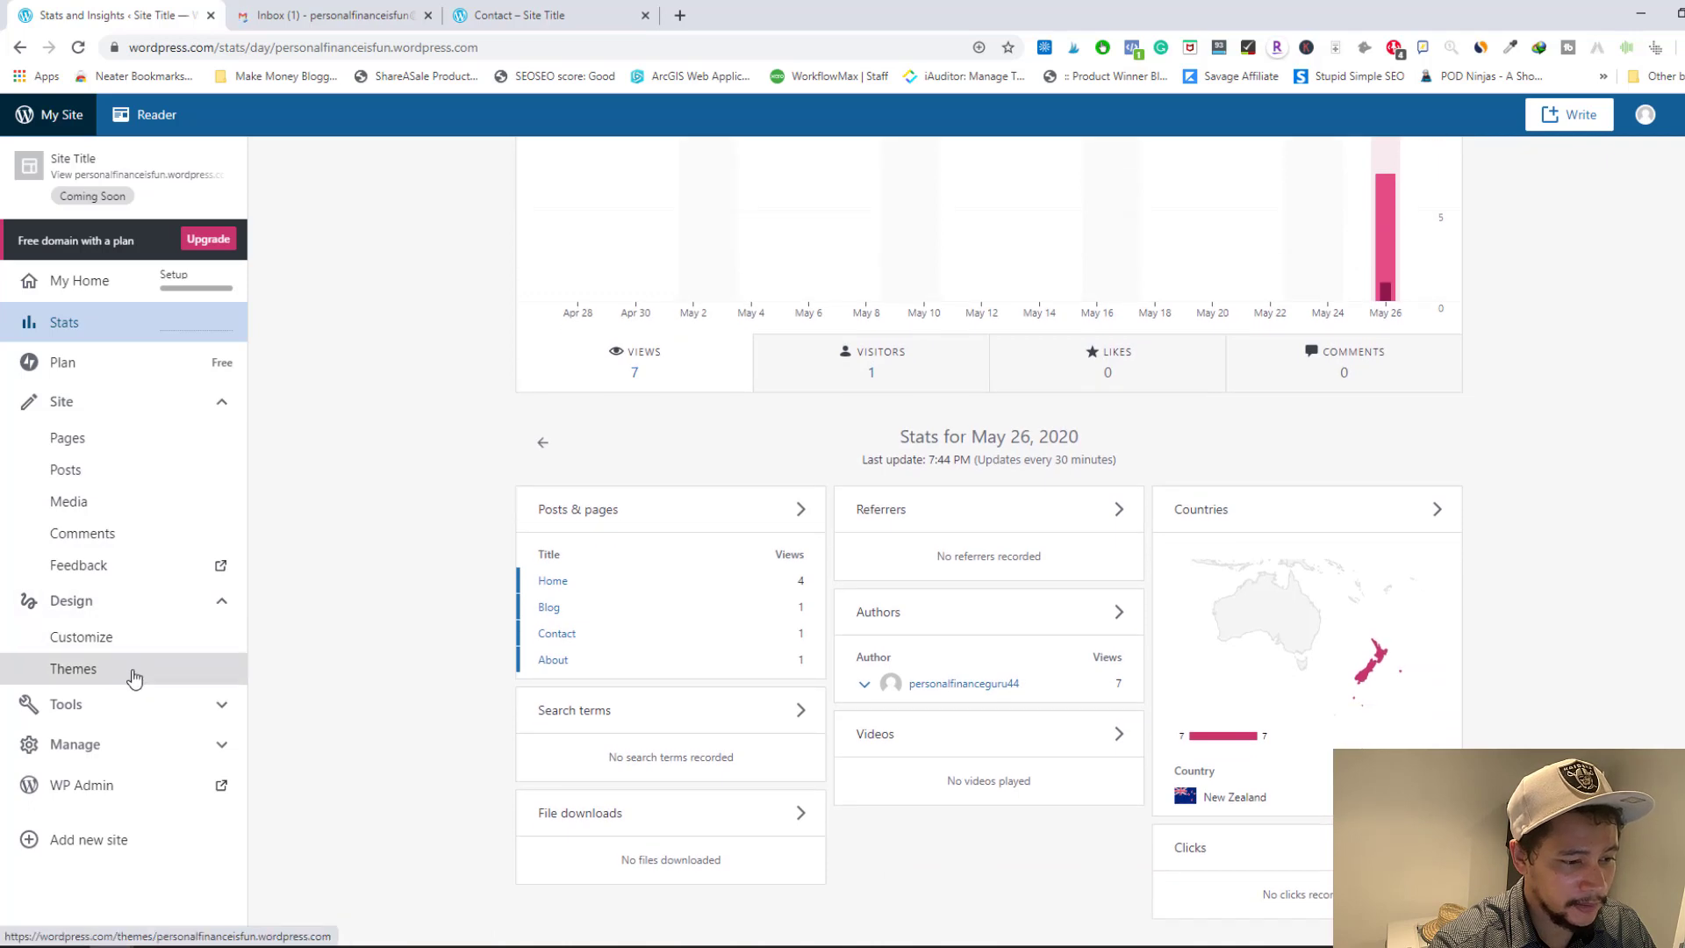
- Expand the Tools and Manage sections of the dashboard navigation and look through their options
{"action": "left_click", "coordinate": [199, 704]}
{"action": "scroll", "coordinate": [176, 619], "scroll_direction": "down", "scroll_amount": 1}
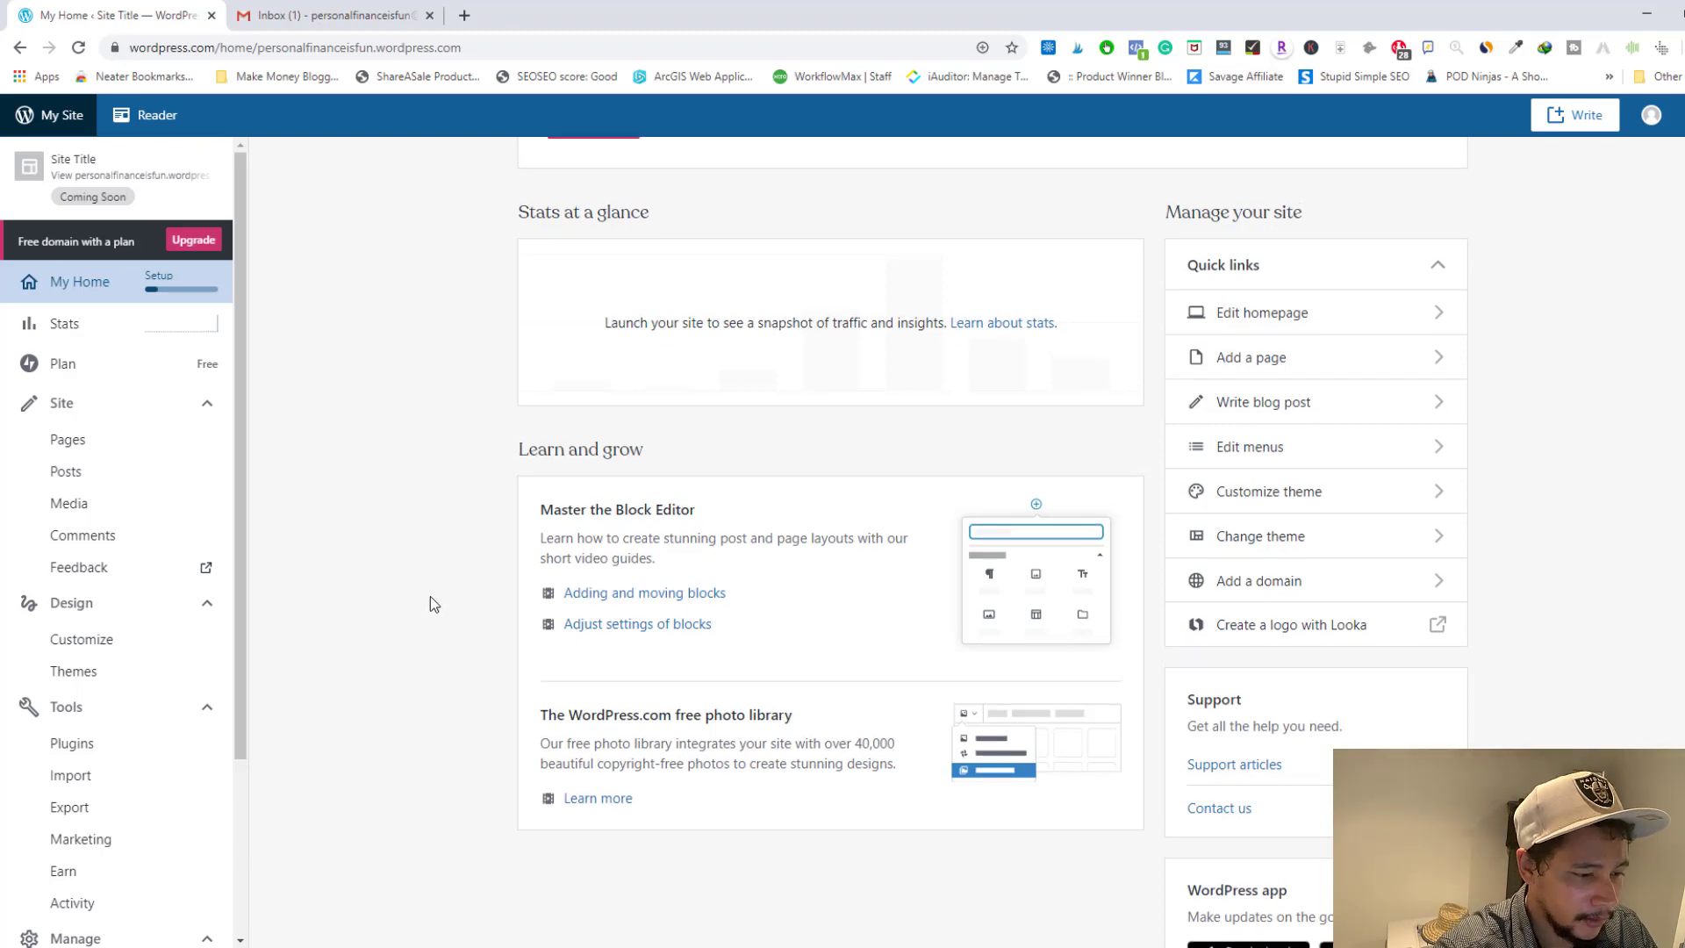
{"action": "scroll", "coordinate": [430, 597], "scroll_direction": "up", "scroll_amount": 3}
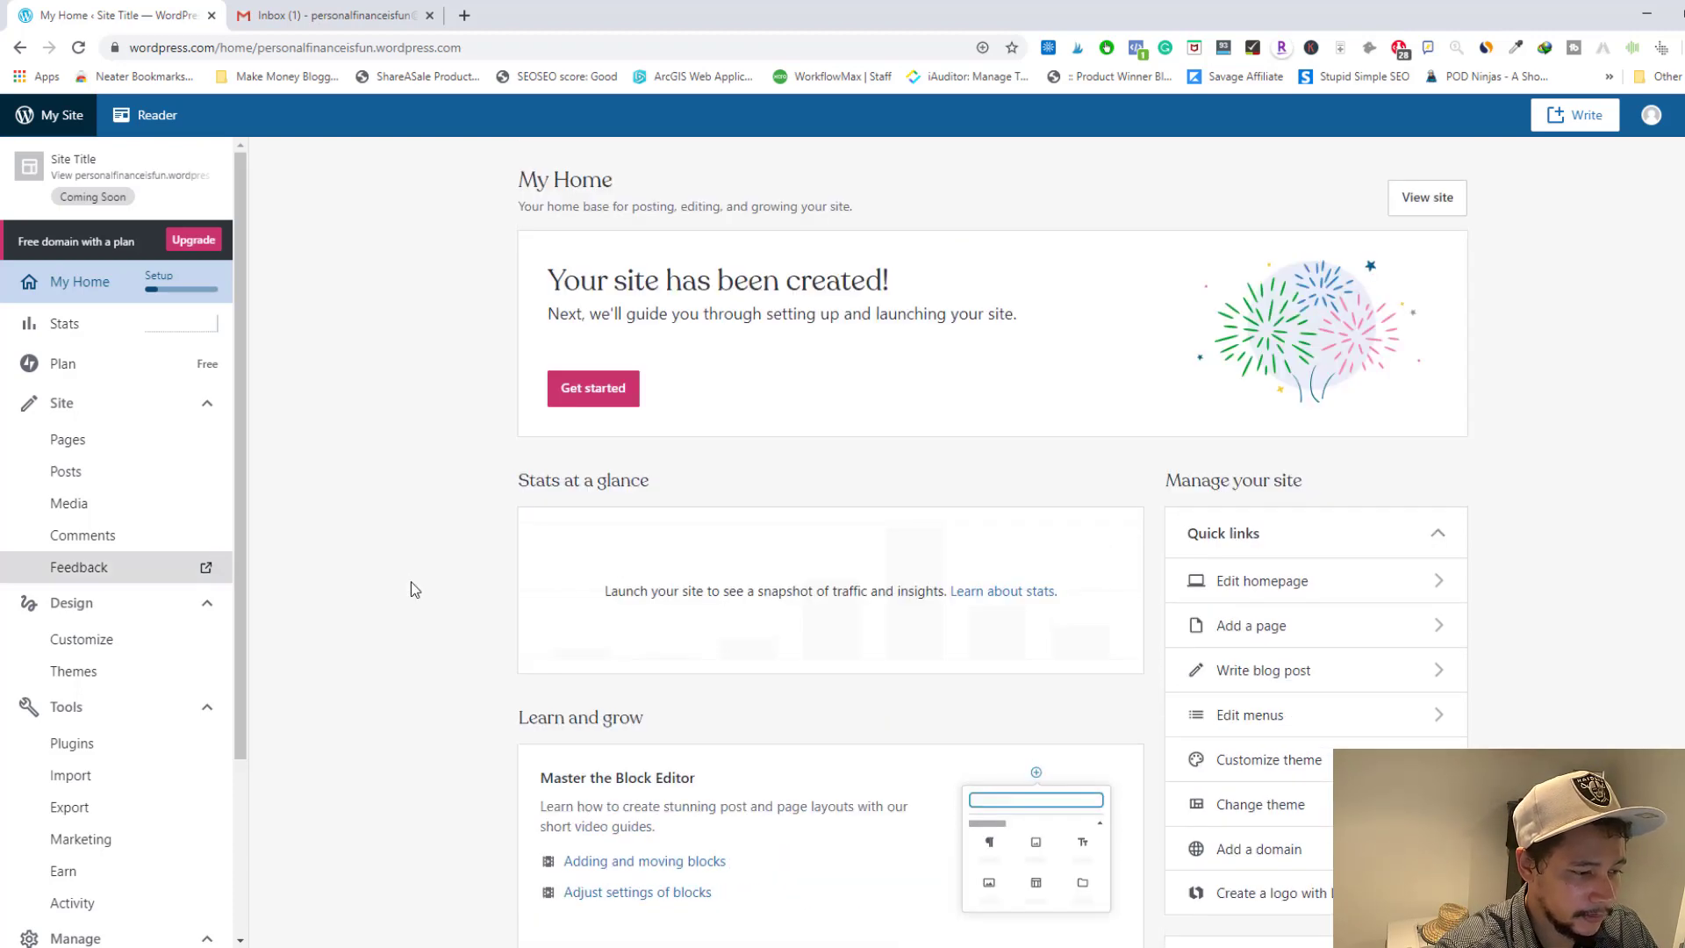
{"action": "scroll", "coordinate": [195, 589], "scroll_direction": "down", "scroll_amount": 2}
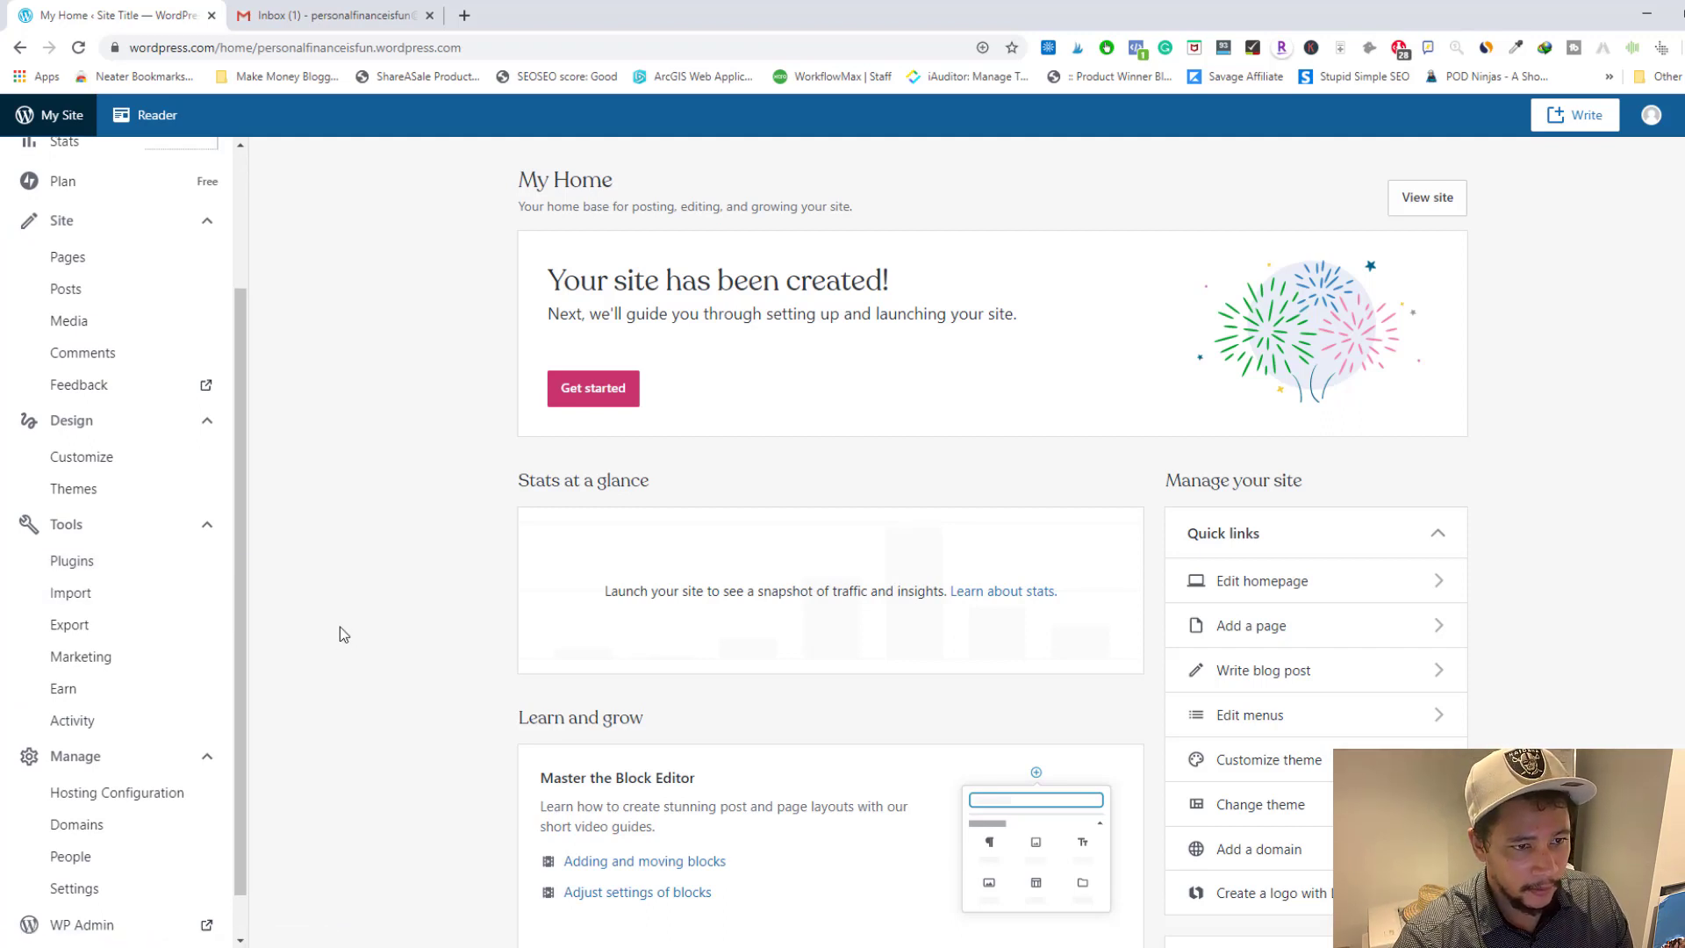
{"action": "scroll", "coordinate": [340, 626], "scroll_direction": "down", "scroll_amount": 1}
{"action": "scroll", "coordinate": [339, 625], "scroll_direction": "up", "scroll_amount": 1}
- View personalfinanceisfun.wordpress.com in a new browser tab, and close that tab to return to the dashboard
{"action": "left_click", "coordinate": [462, 16]}
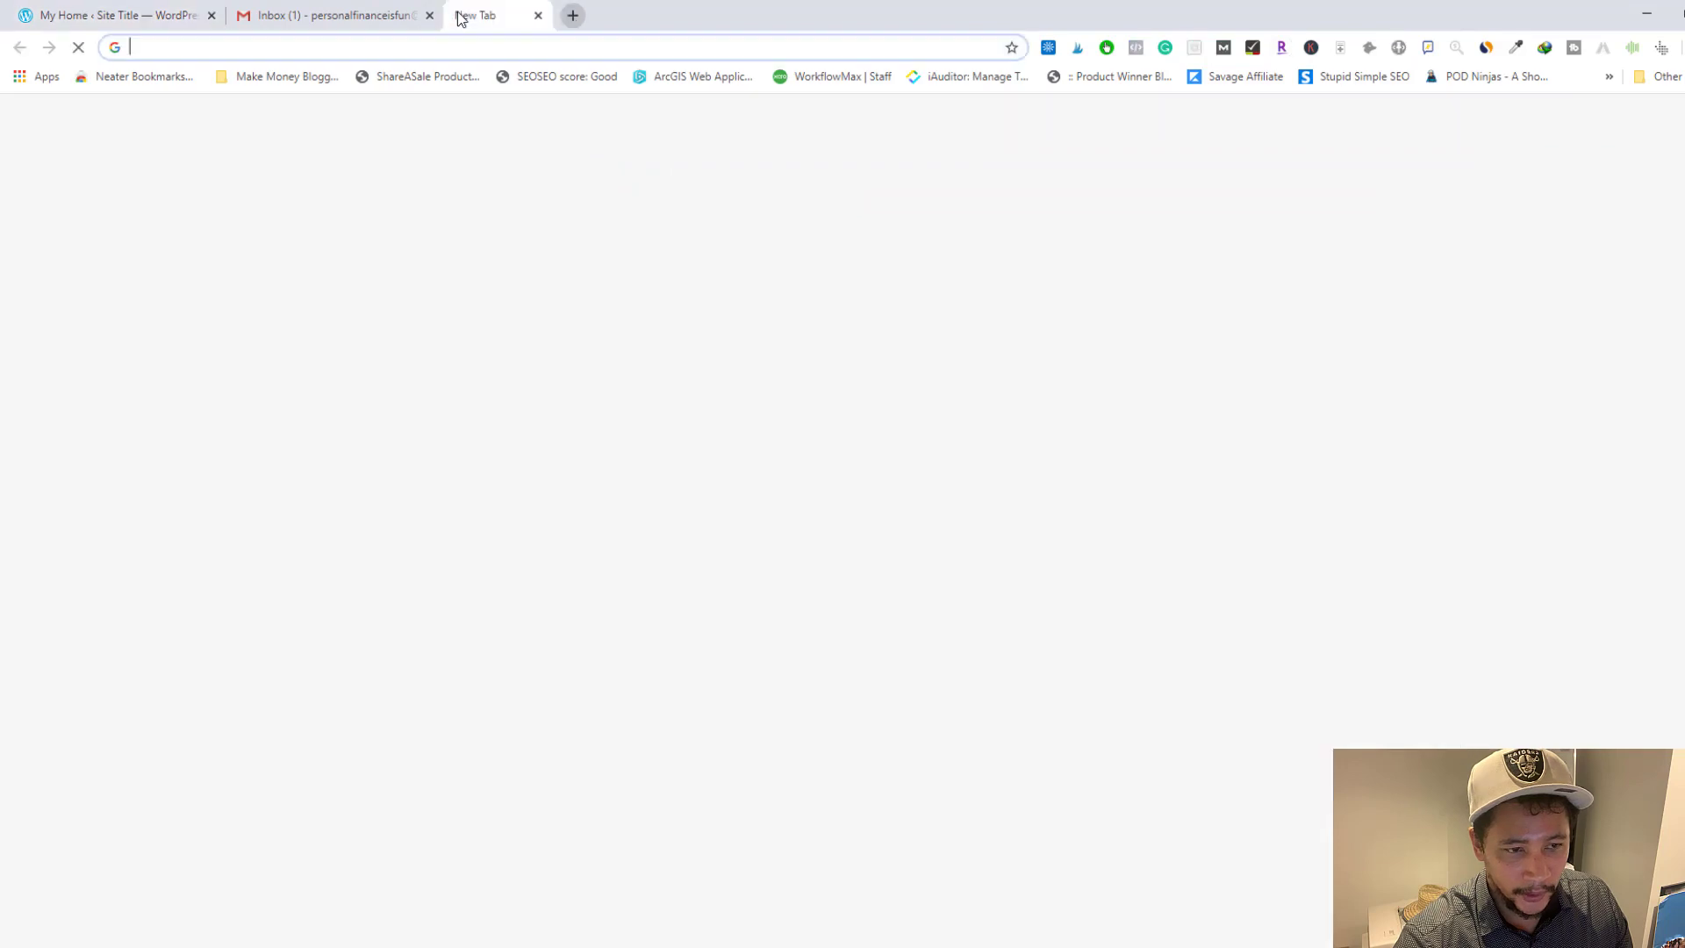
{"action": "type", "text": "pers"}
{"action": "key", "text": "Return"}
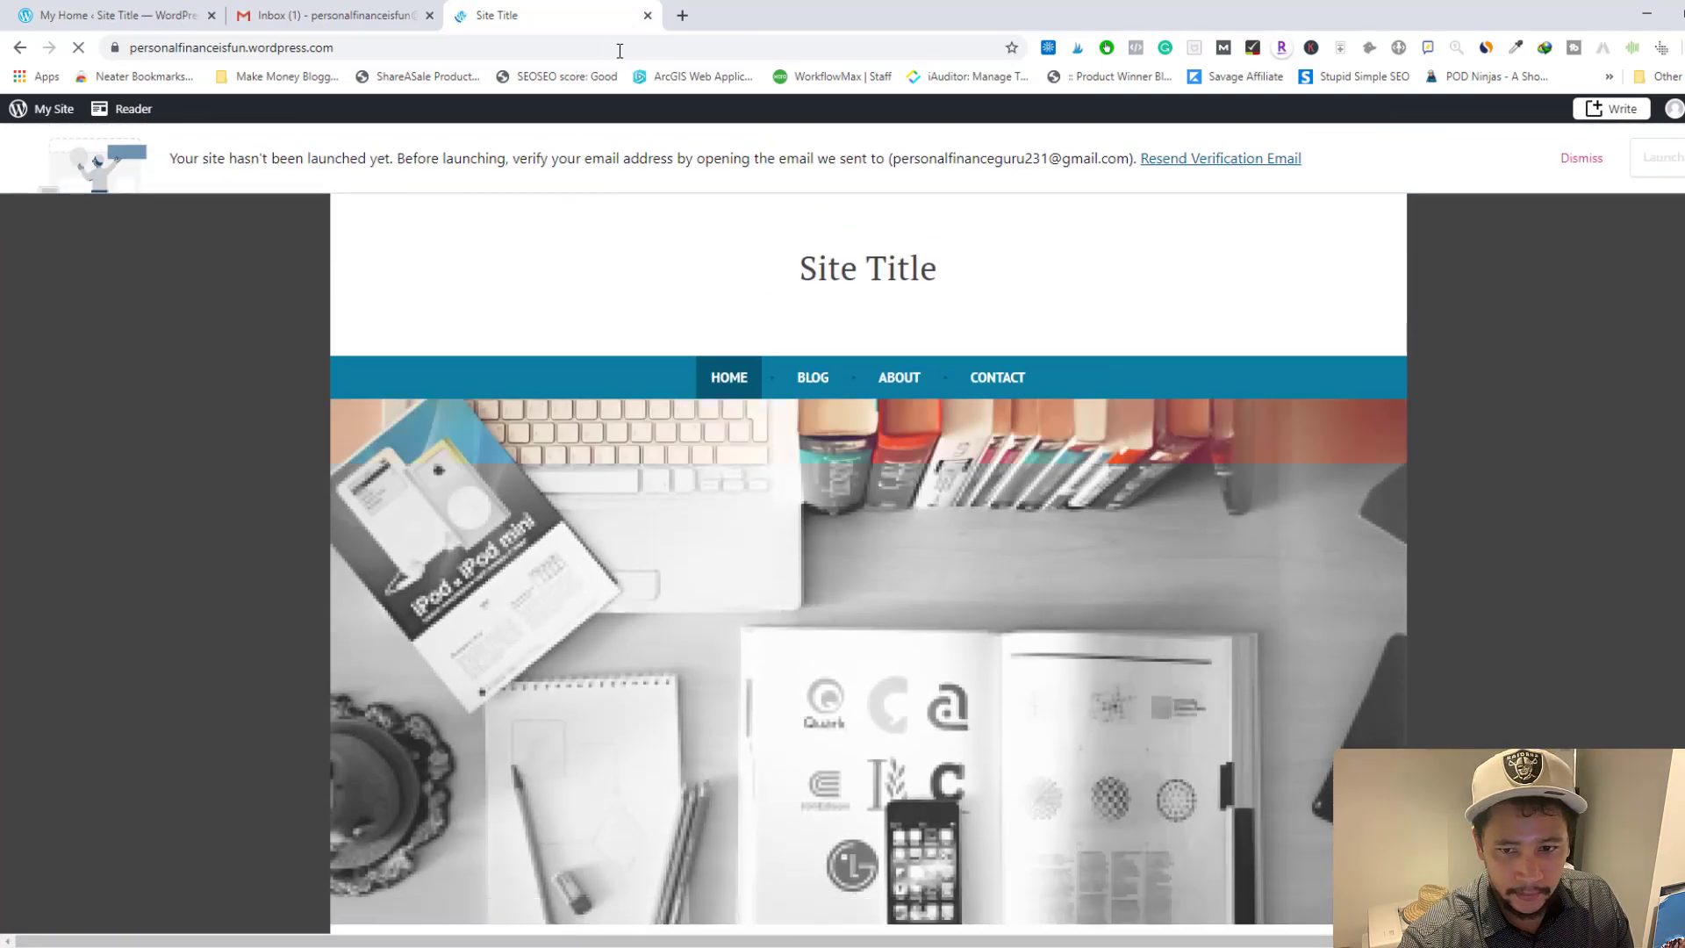
{"action": "left_click", "coordinate": [646, 16]}
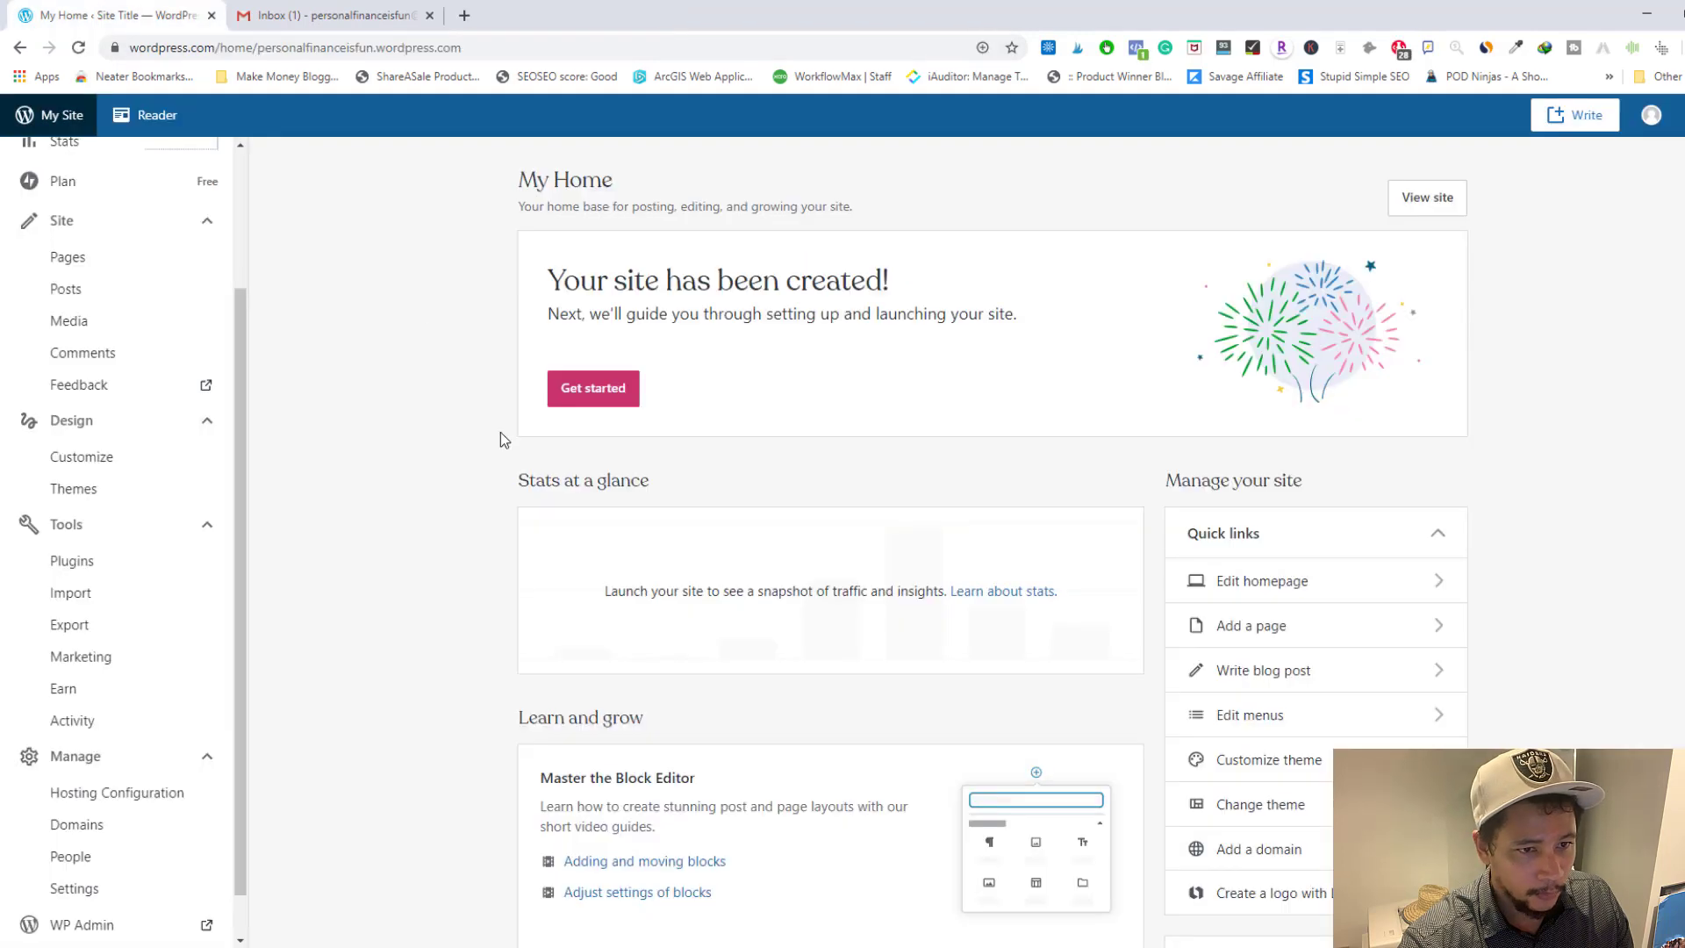
- Open the site's Themes page and browse past the recommended themes to the theme search
{"action": "scroll", "coordinate": [442, 449], "scroll_direction": "down", "scroll_amount": 4}
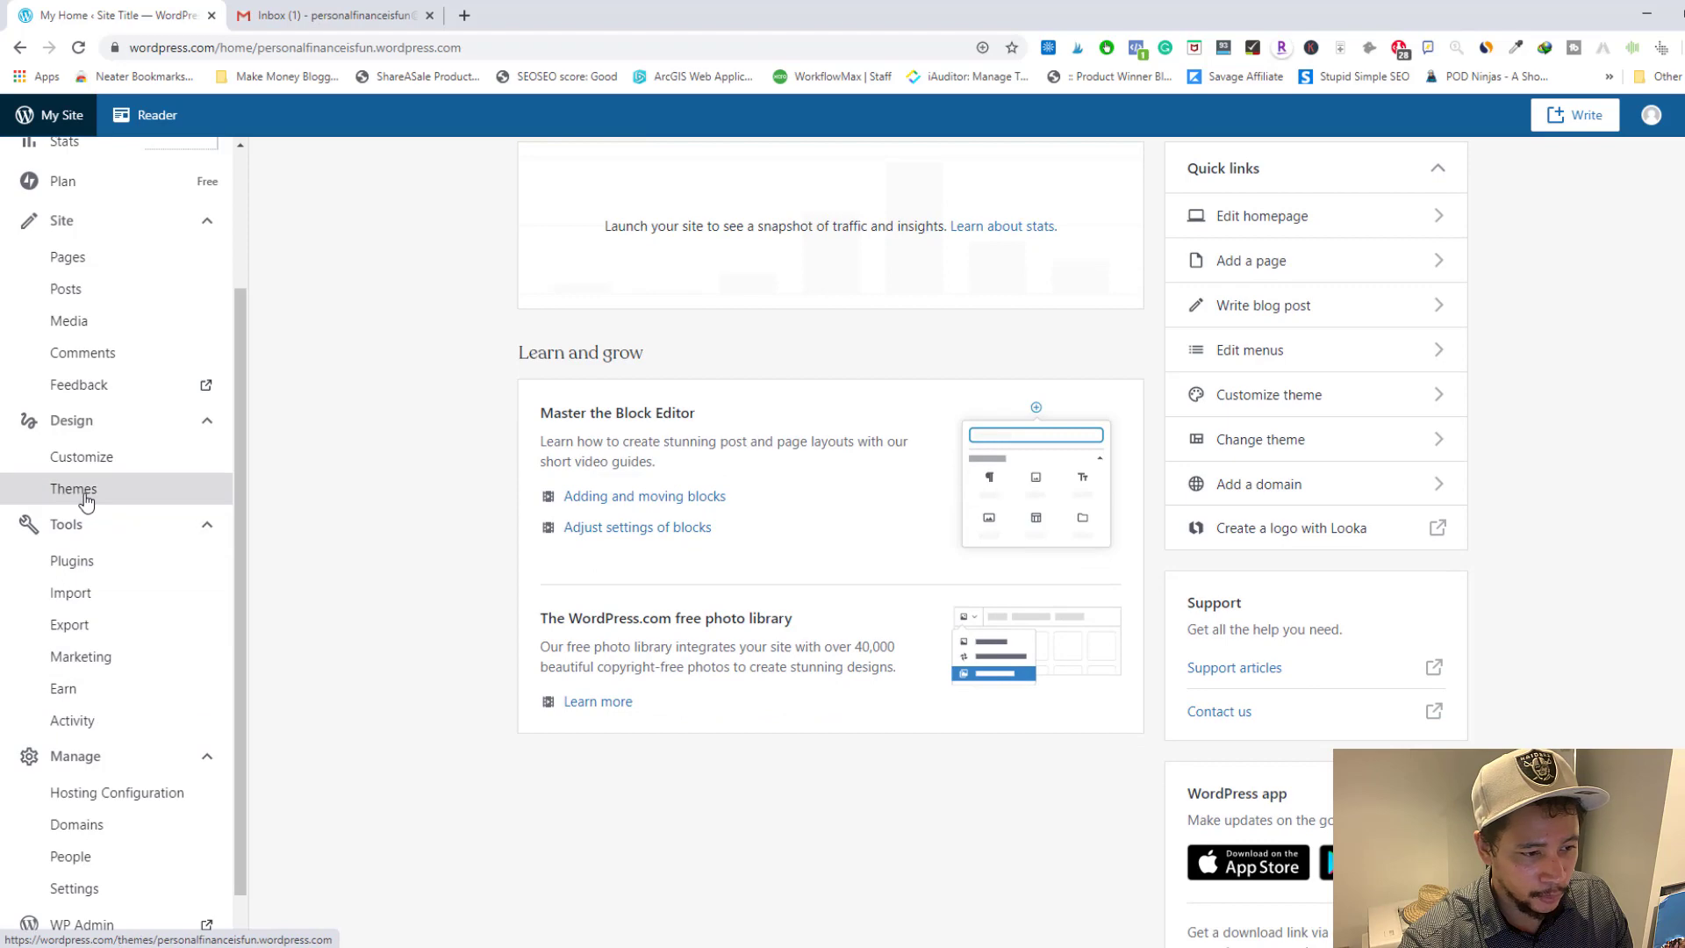
{"action": "left_click", "coordinate": [85, 499]}
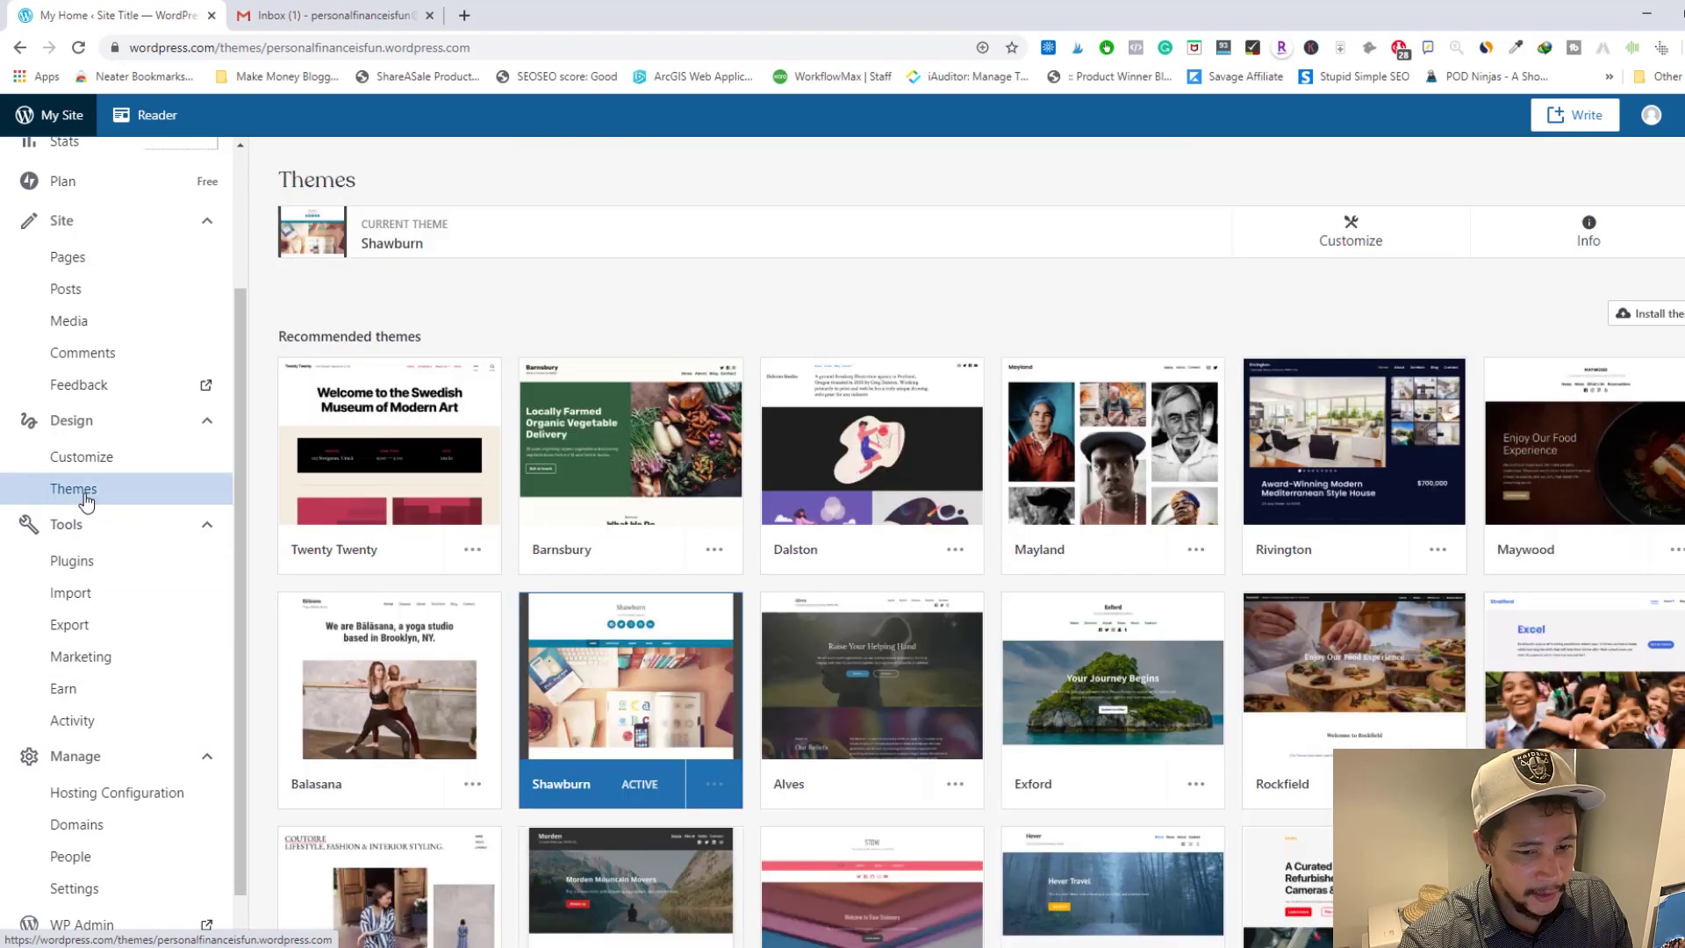
{"action": "scroll", "coordinate": [1226, 430], "scroll_direction": "down", "scroll_amount": 3}
{"action": "scroll", "coordinate": [1226, 430], "scroll_direction": "up", "scroll_amount": 5}
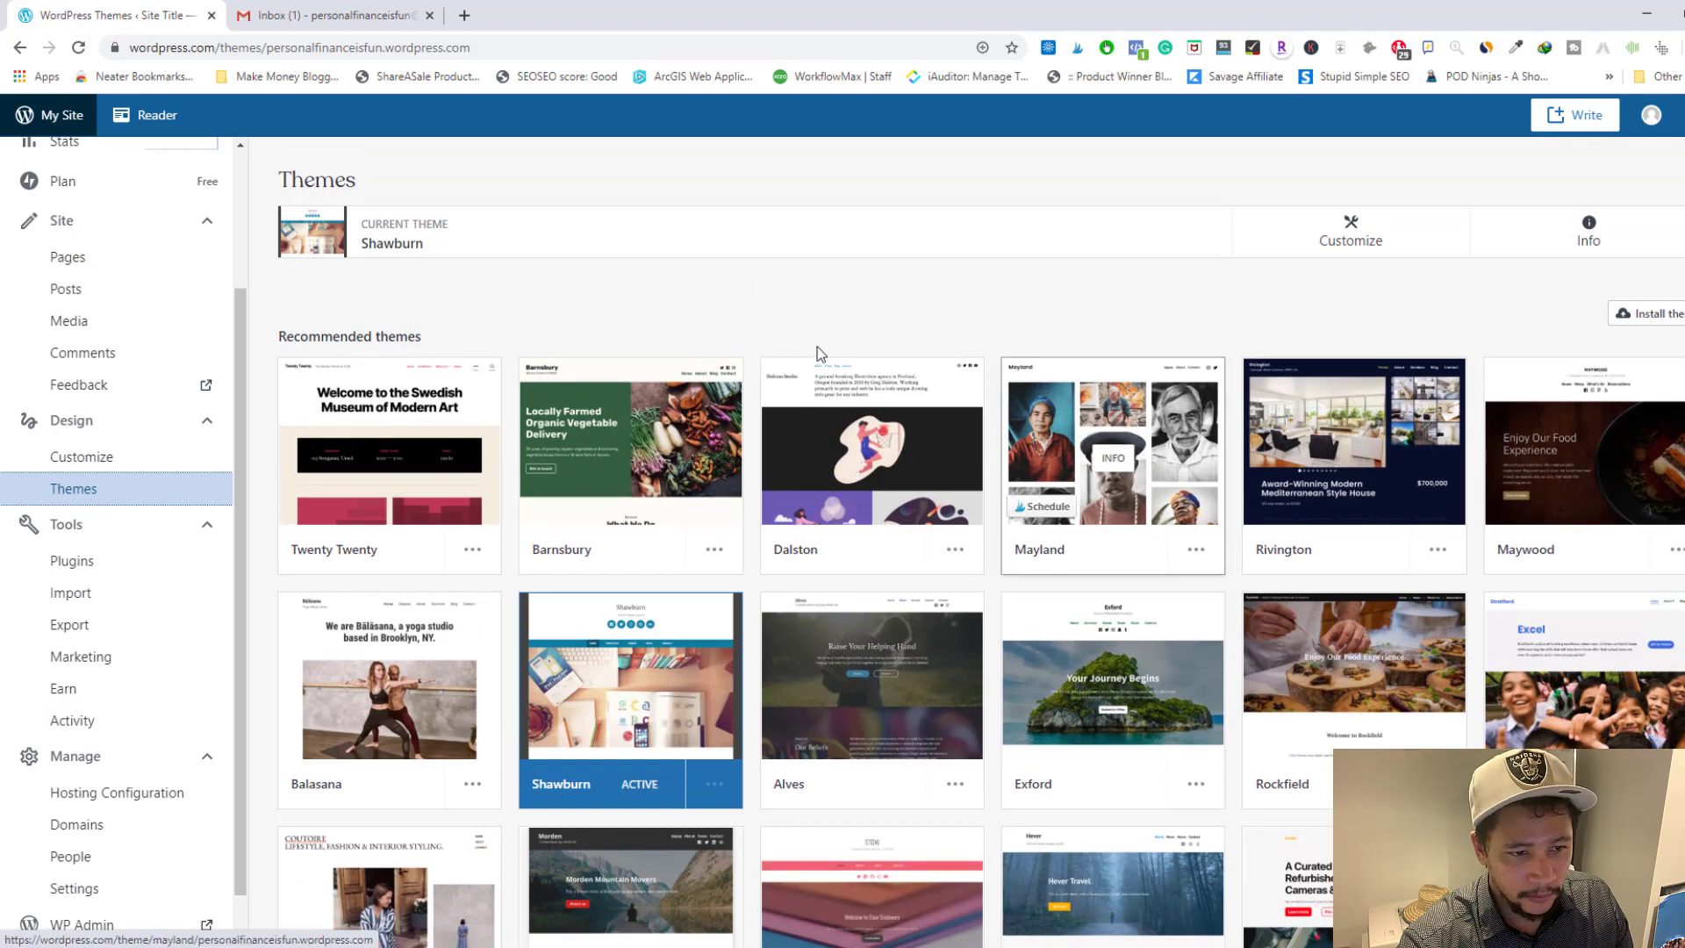
{"action": "scroll", "coordinate": [818, 345], "scroll_direction": "down", "scroll_amount": 10}
{"action": "scroll", "coordinate": [859, 474], "scroll_direction": "down", "scroll_amount": 4}
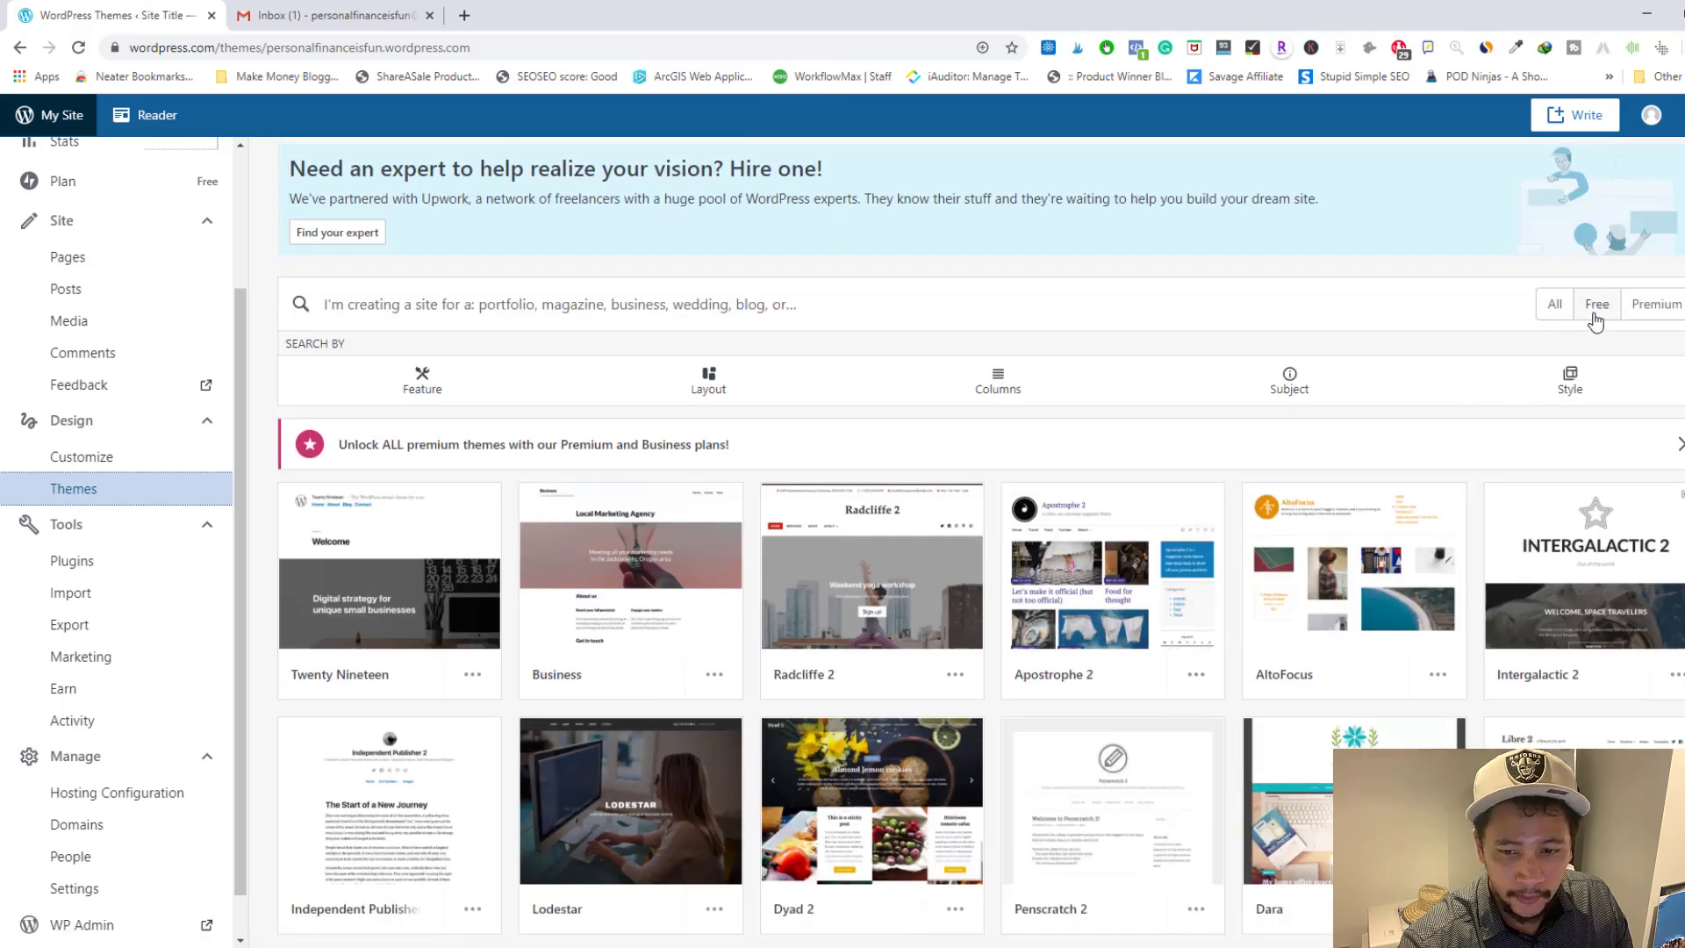
- Filter the theme list to free themes with the subject Blog
{"action": "left_click", "coordinate": [1594, 317]}
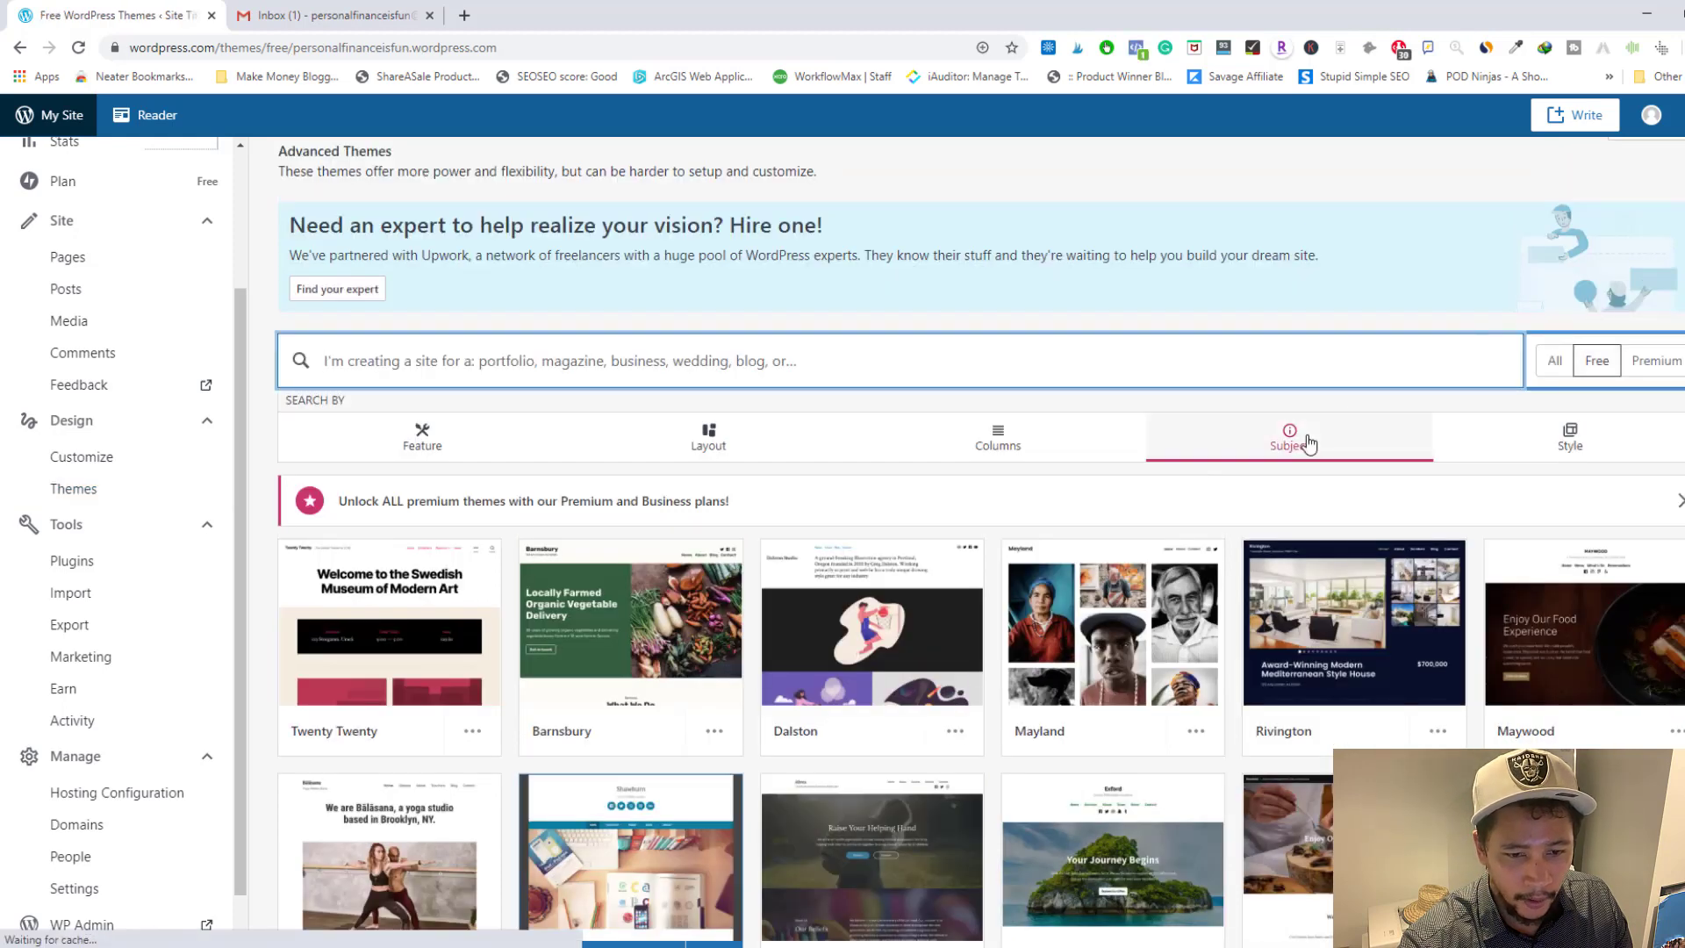
{"action": "left_click", "coordinate": [1289, 438]}
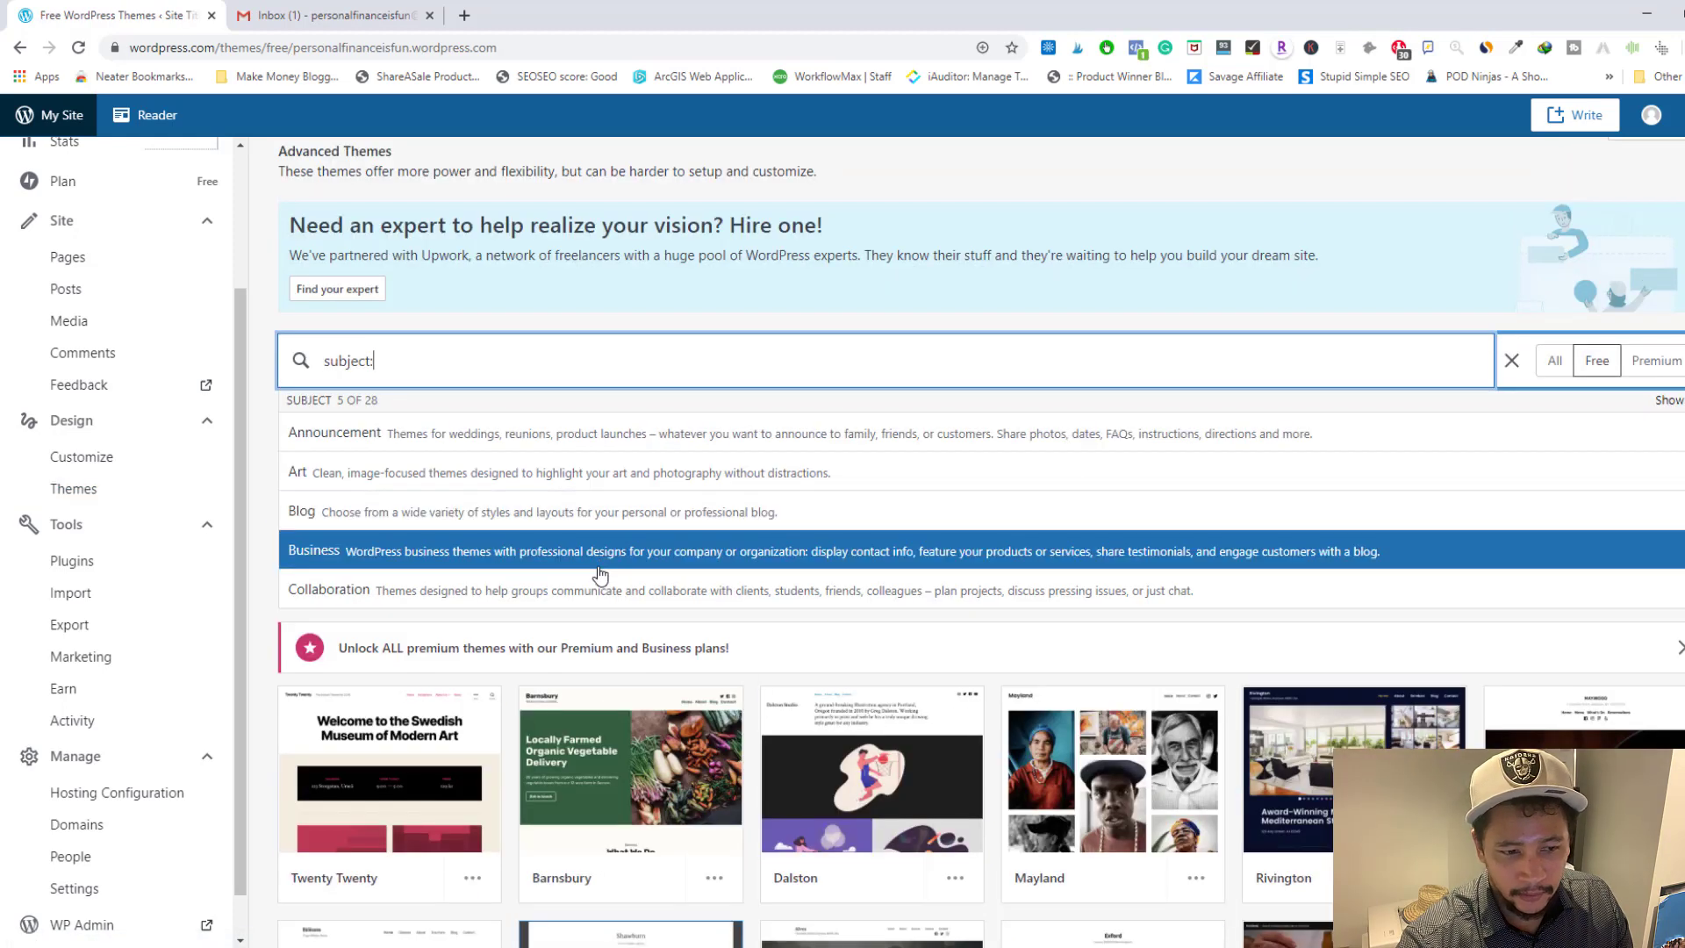
{"action": "left_click", "coordinate": [540, 523]}
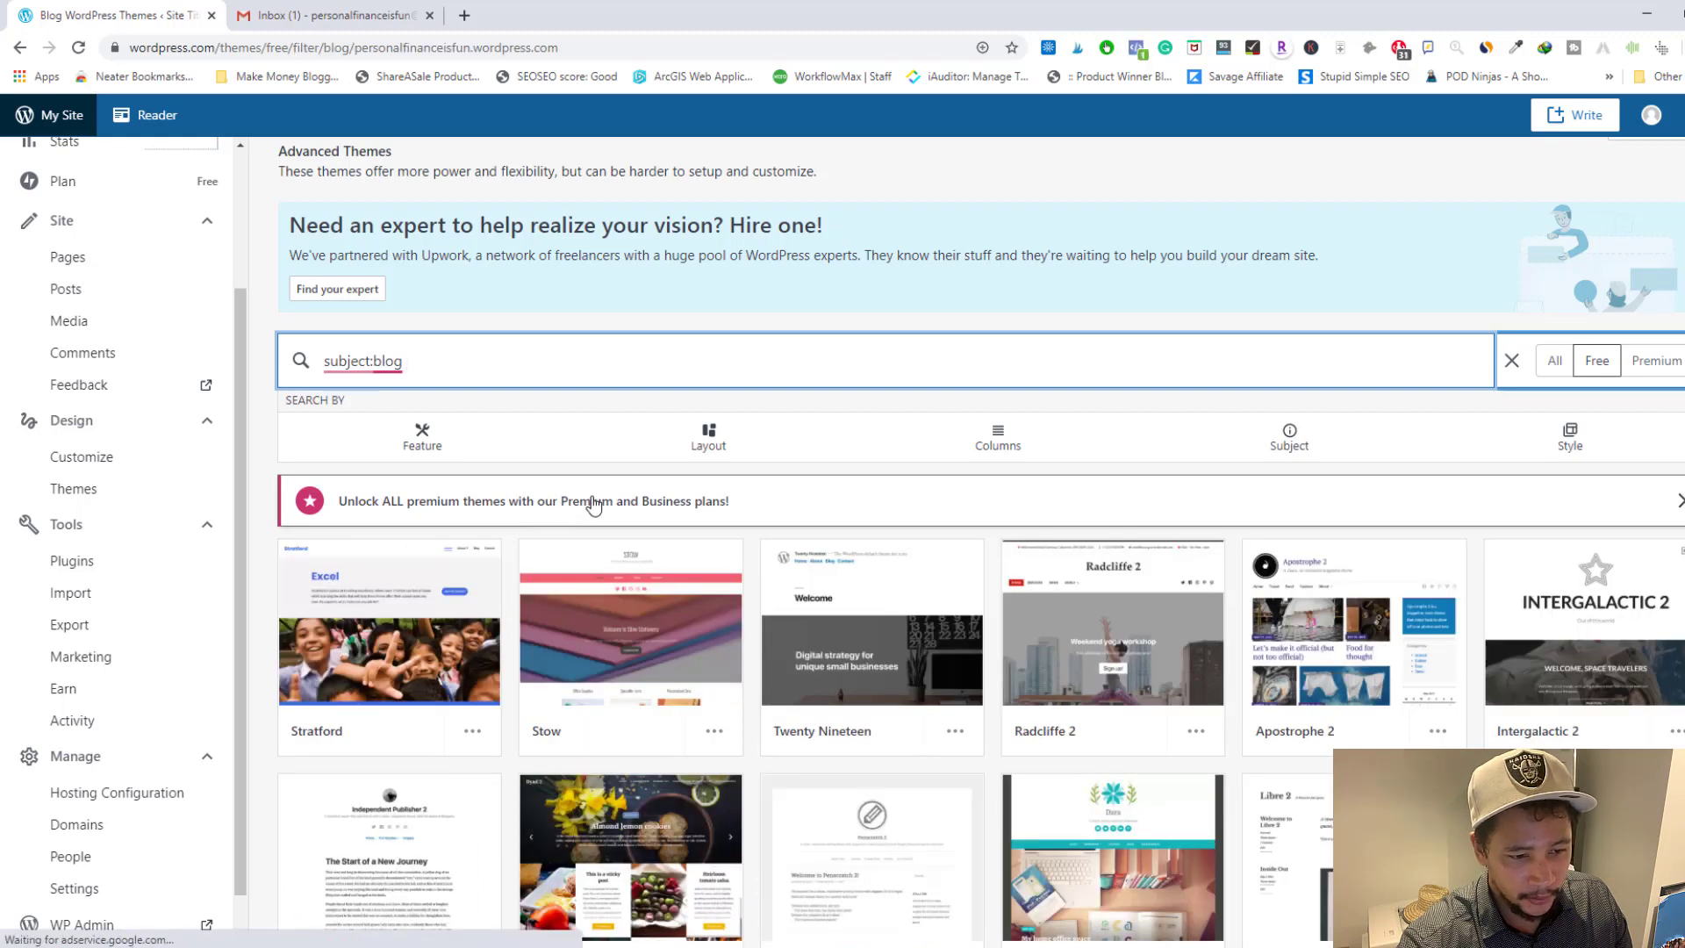
{"action": "scroll", "coordinate": [593, 507], "scroll_direction": "down", "scroll_amount": 1}
{"action": "scroll", "coordinate": [930, 588], "scroll_direction": "down", "scroll_amount": 1}
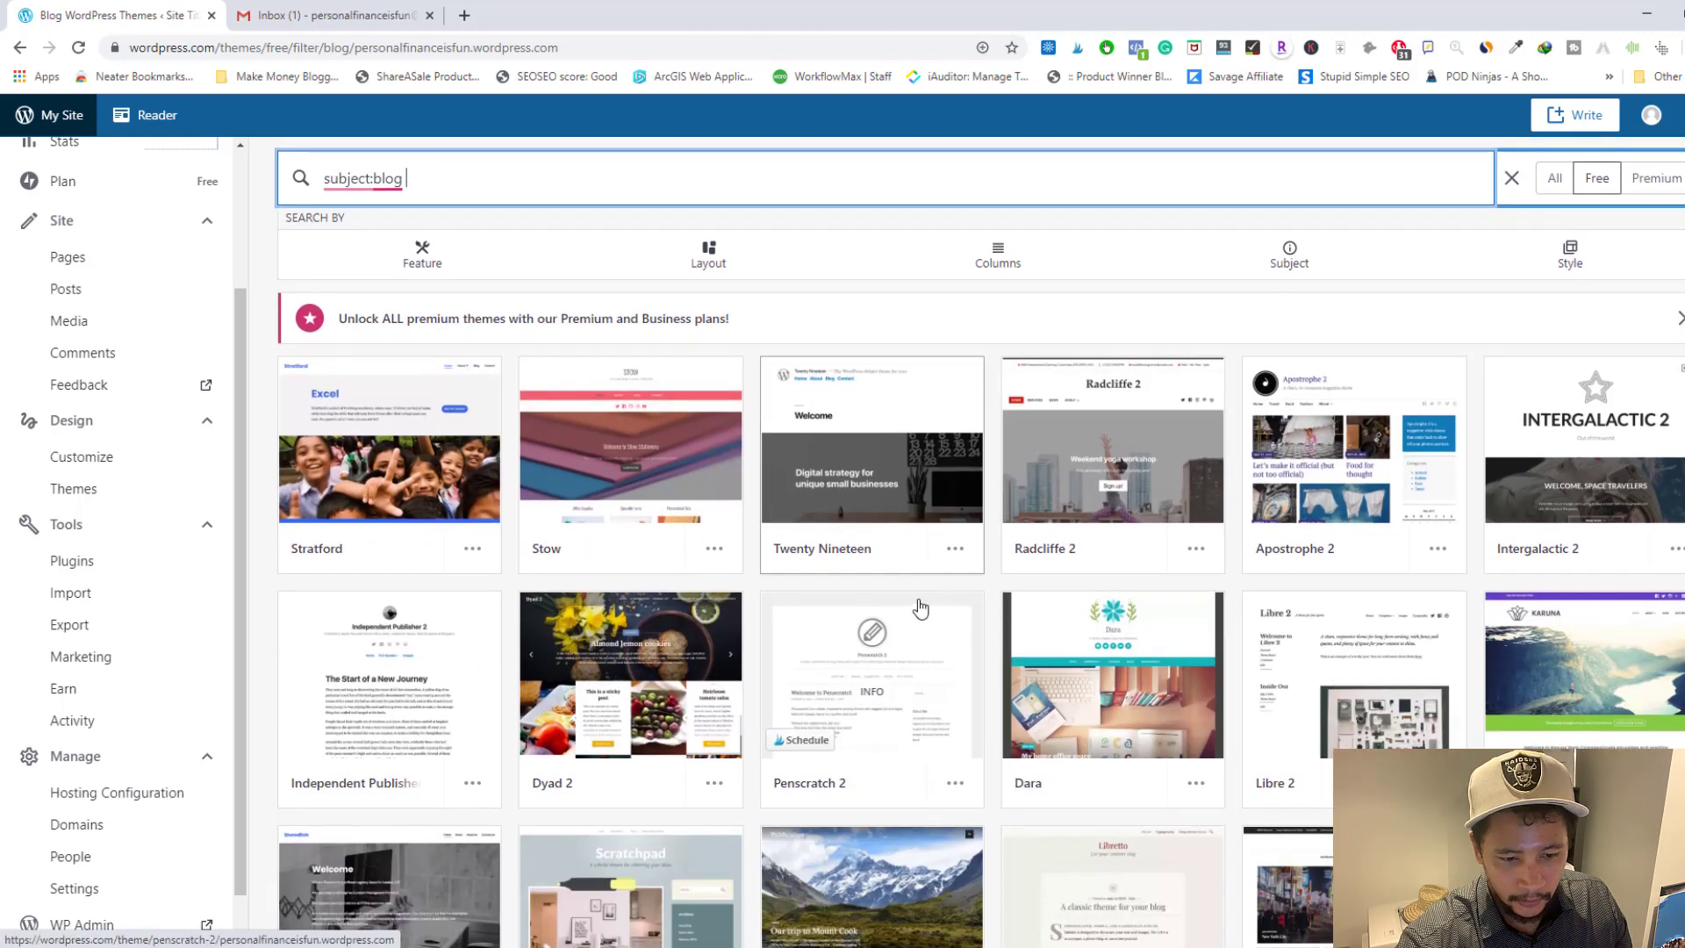
- Look through the live demo of the Twenty Nineteen theme and close the preview
{"action": "left_click", "coordinate": [956, 550]}
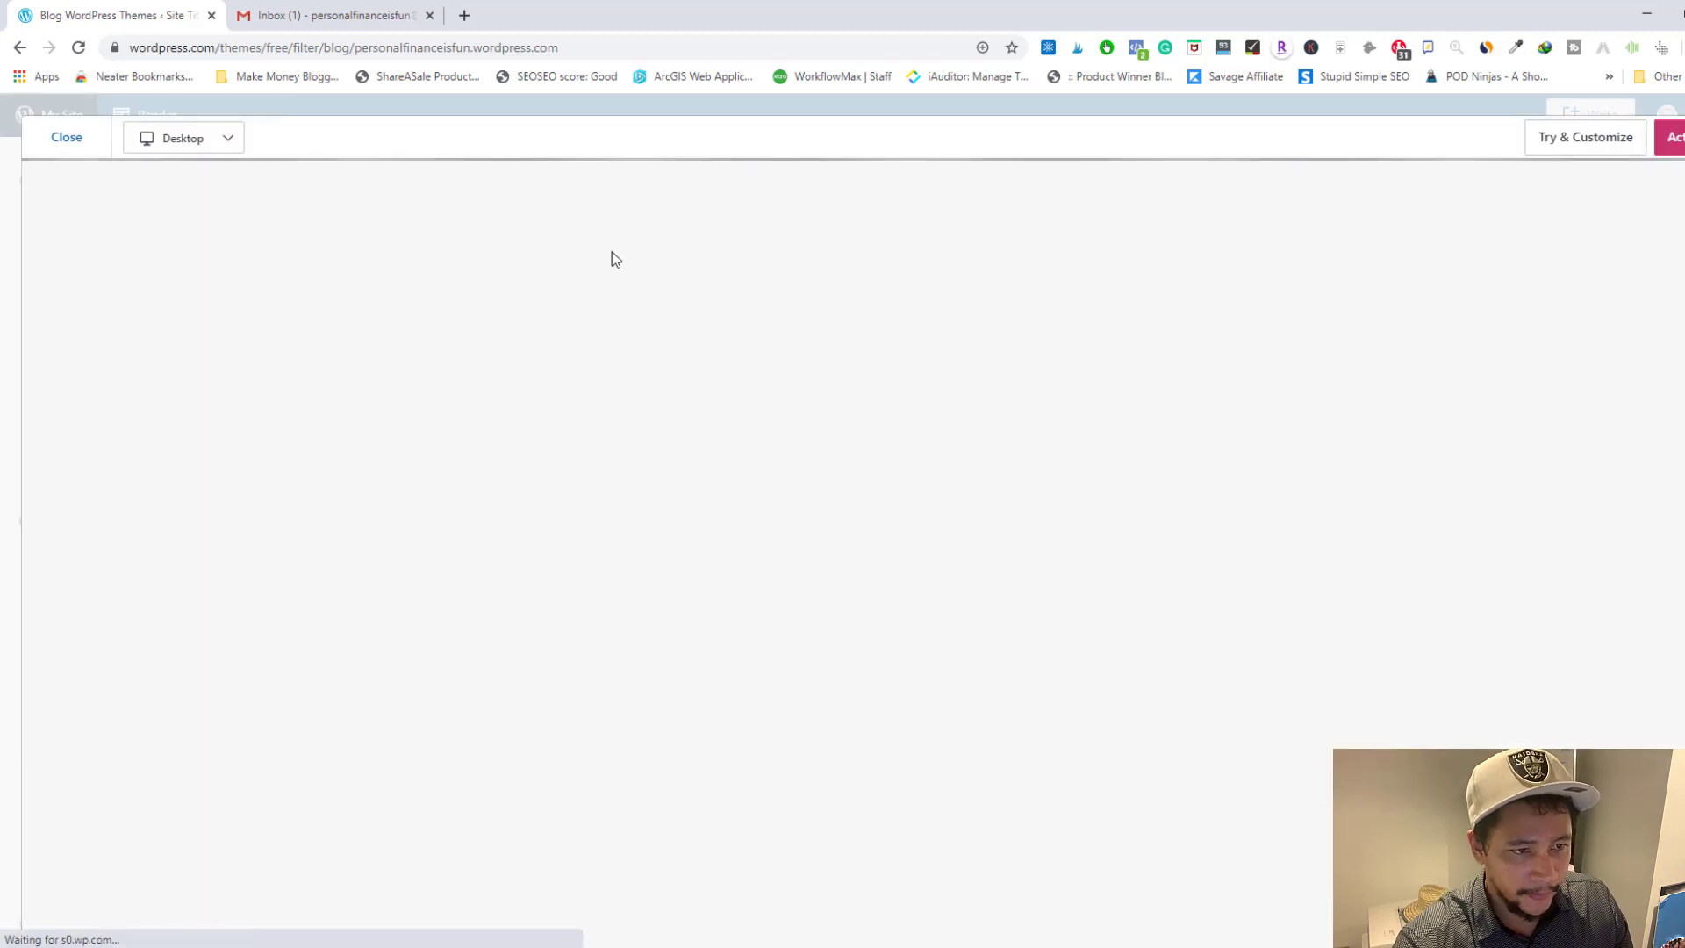
{"action": "scroll", "coordinate": [702, 430], "scroll_direction": "down", "scroll_amount": 3}
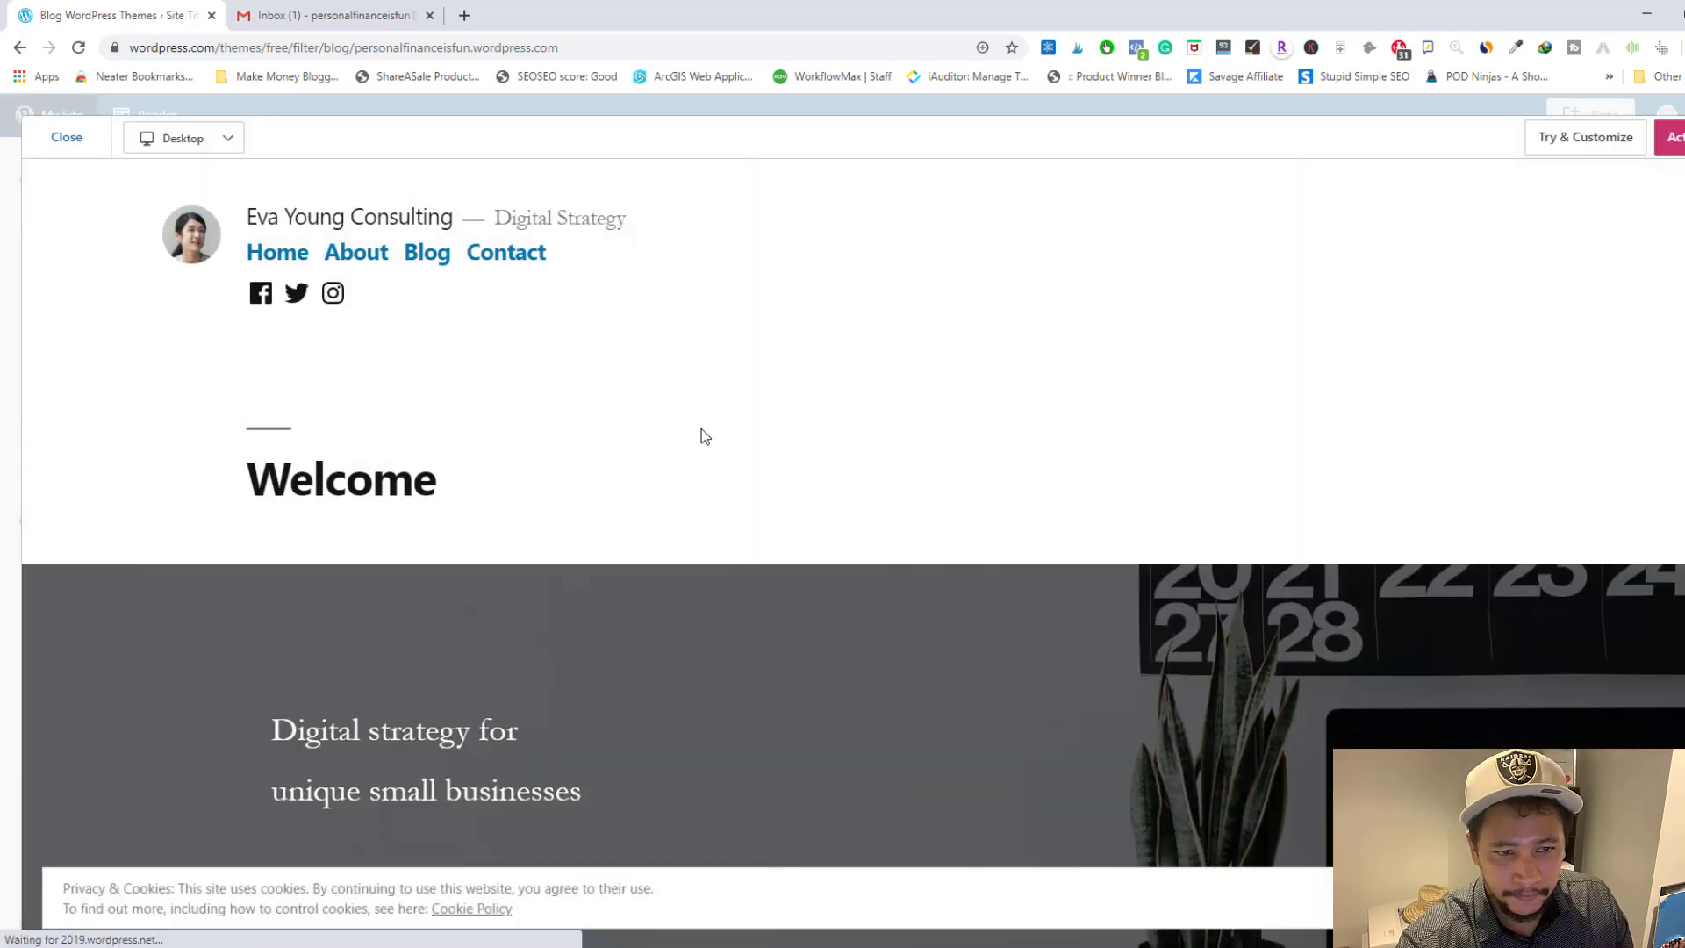
{"action": "scroll", "coordinate": [651, 407], "scroll_direction": "up", "scroll_amount": 3}
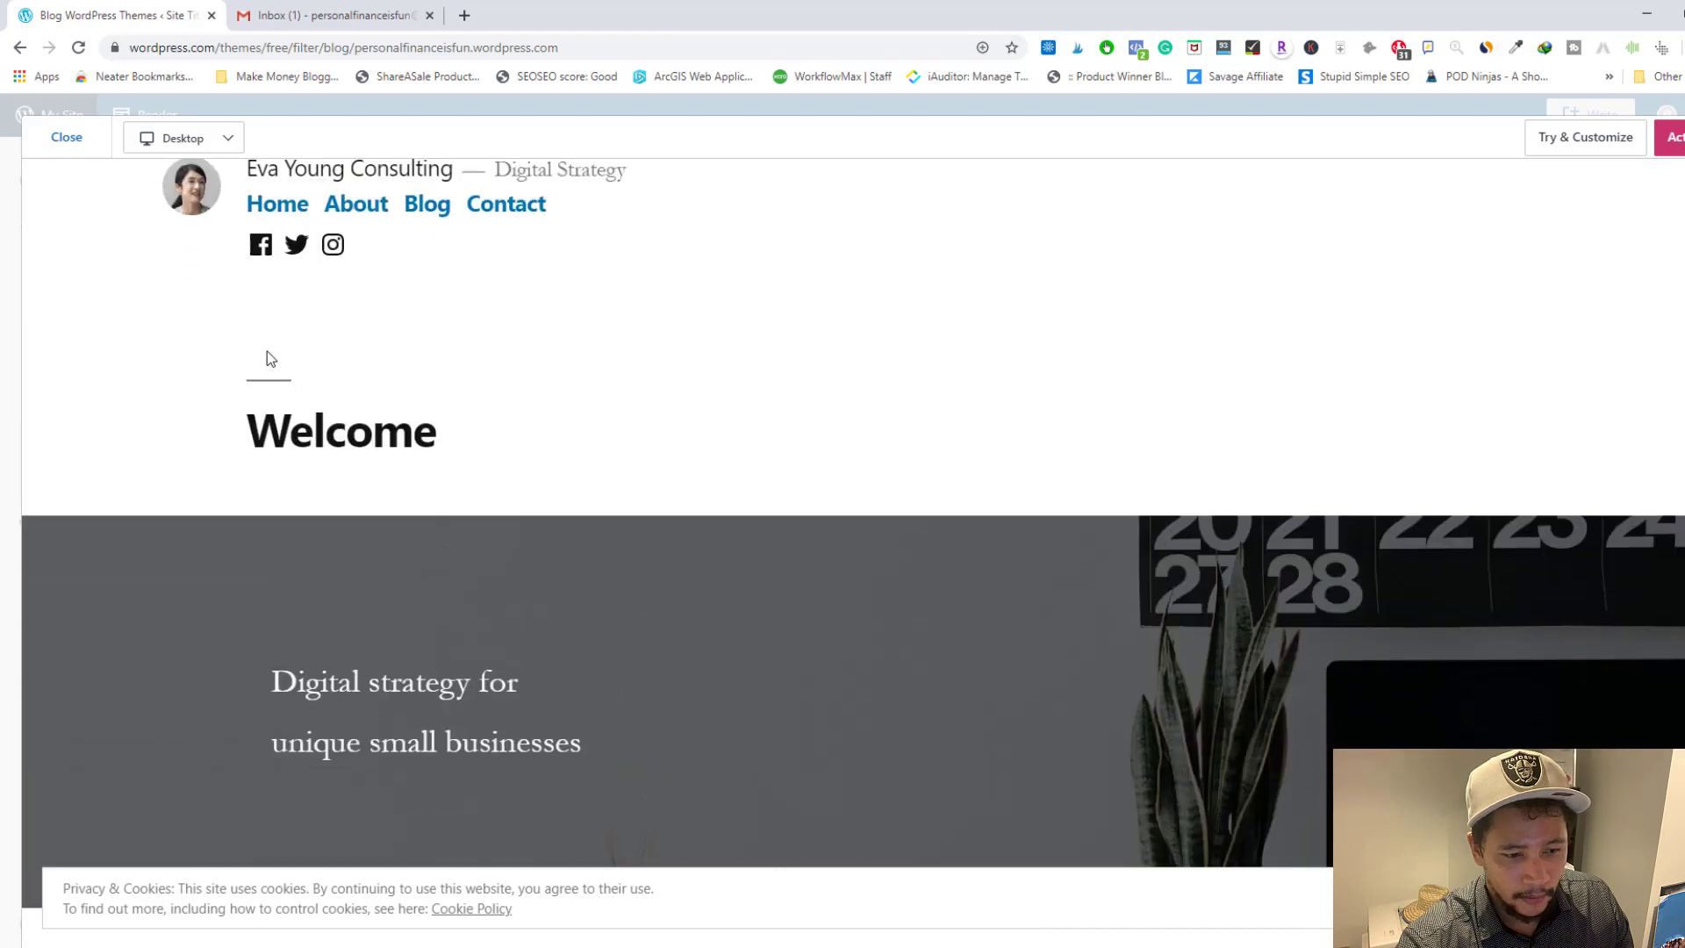
{"action": "scroll", "coordinate": [407, 414], "scroll_direction": "down", "scroll_amount": 14}
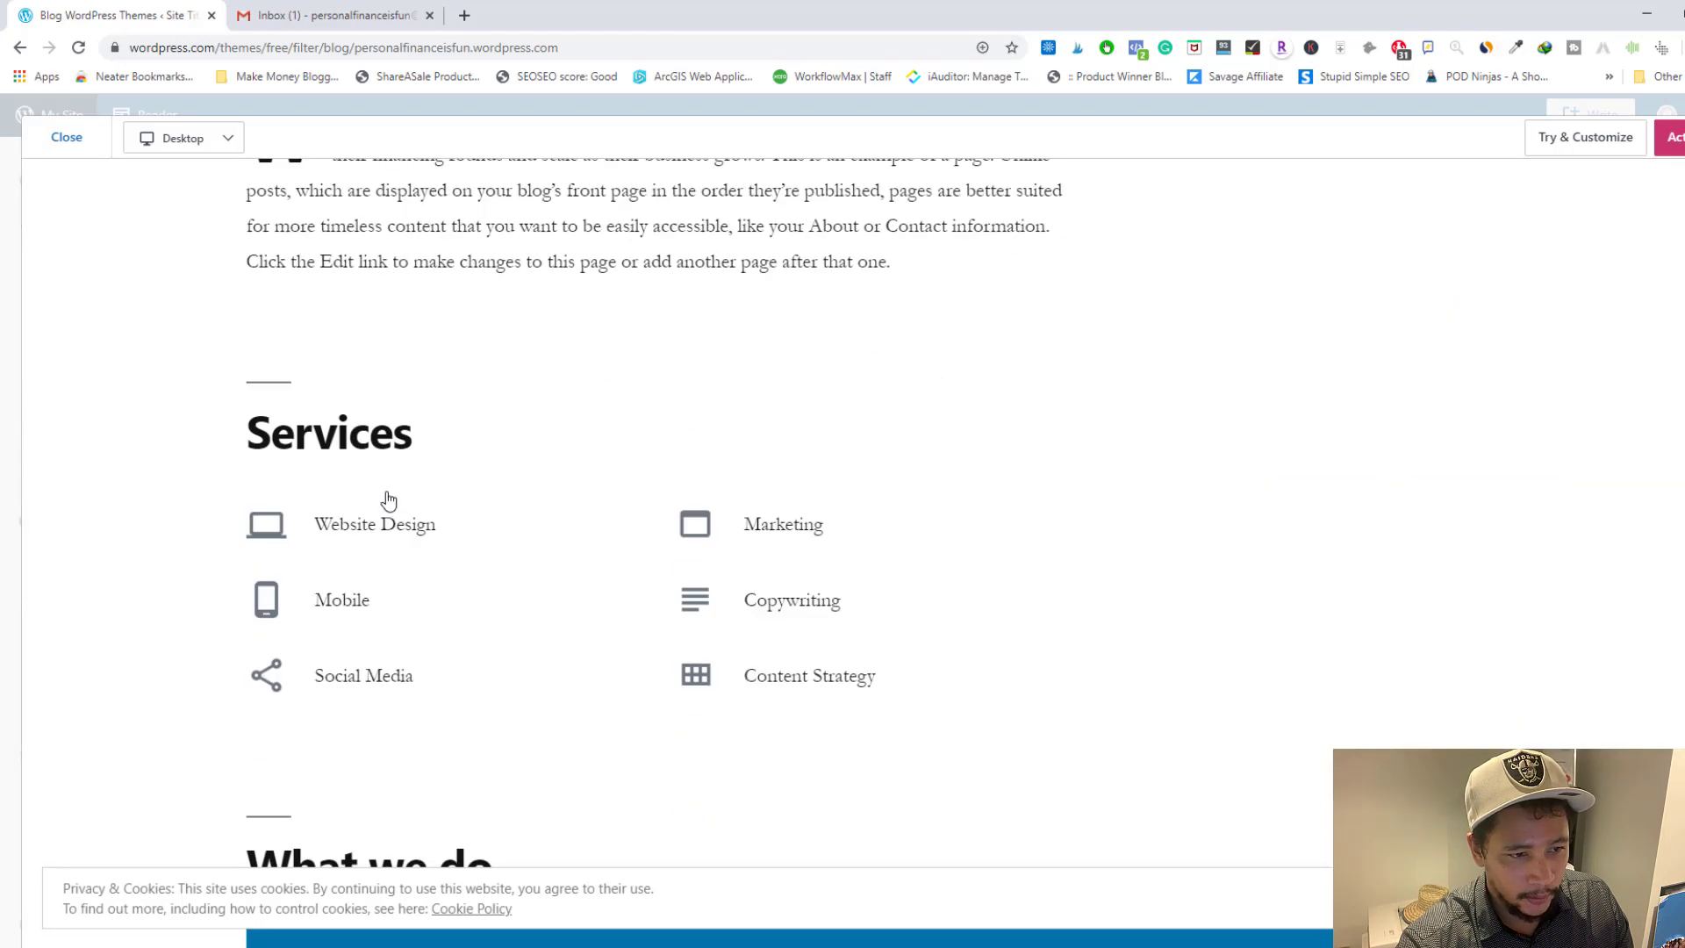
{"action": "scroll", "coordinate": [383, 484], "scroll_direction": "down", "scroll_amount": 20}
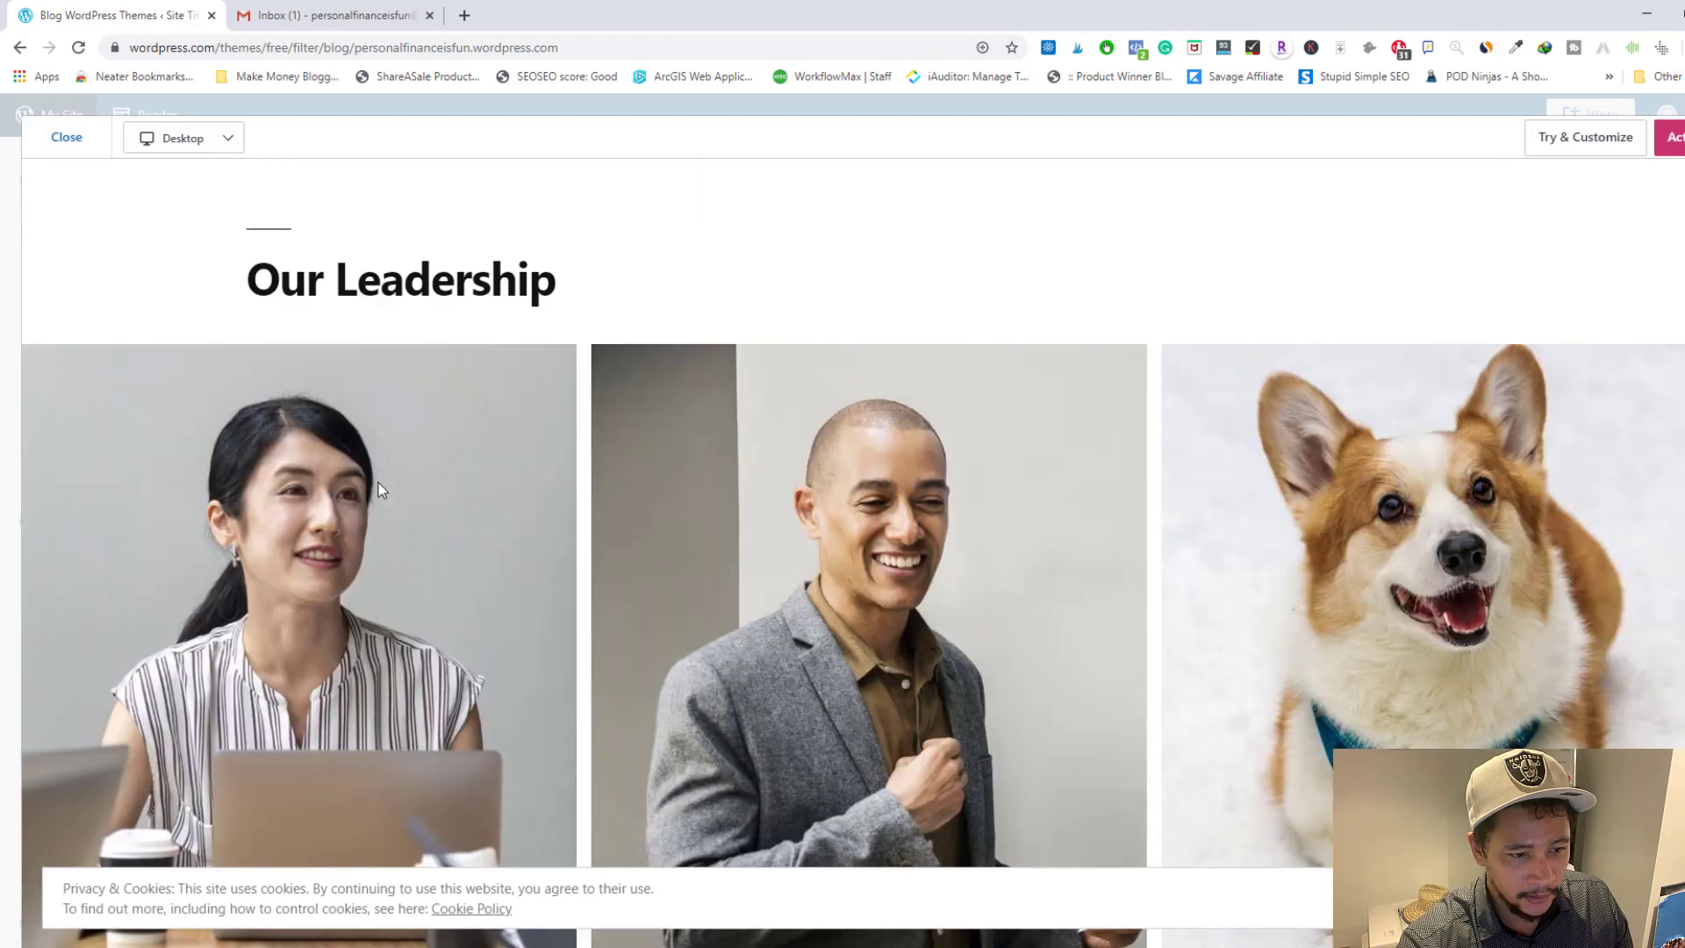
{"action": "scroll", "coordinate": [379, 487], "scroll_direction": "down", "scroll_amount": 7}
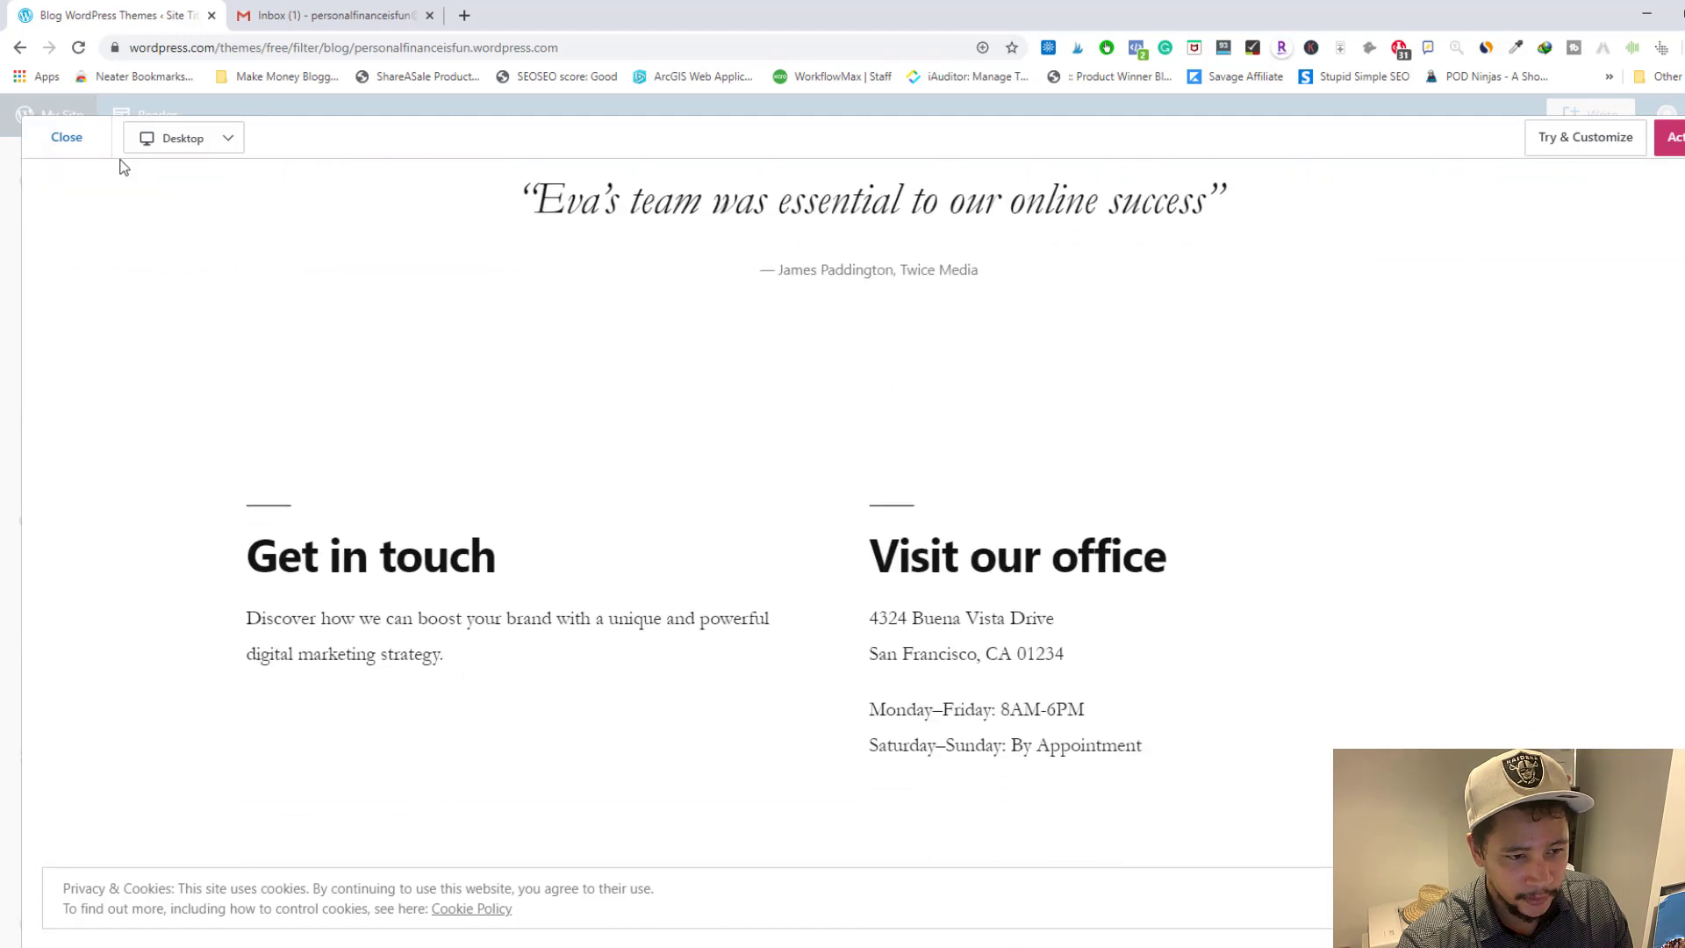
{"action": "left_click", "coordinate": [61, 138]}
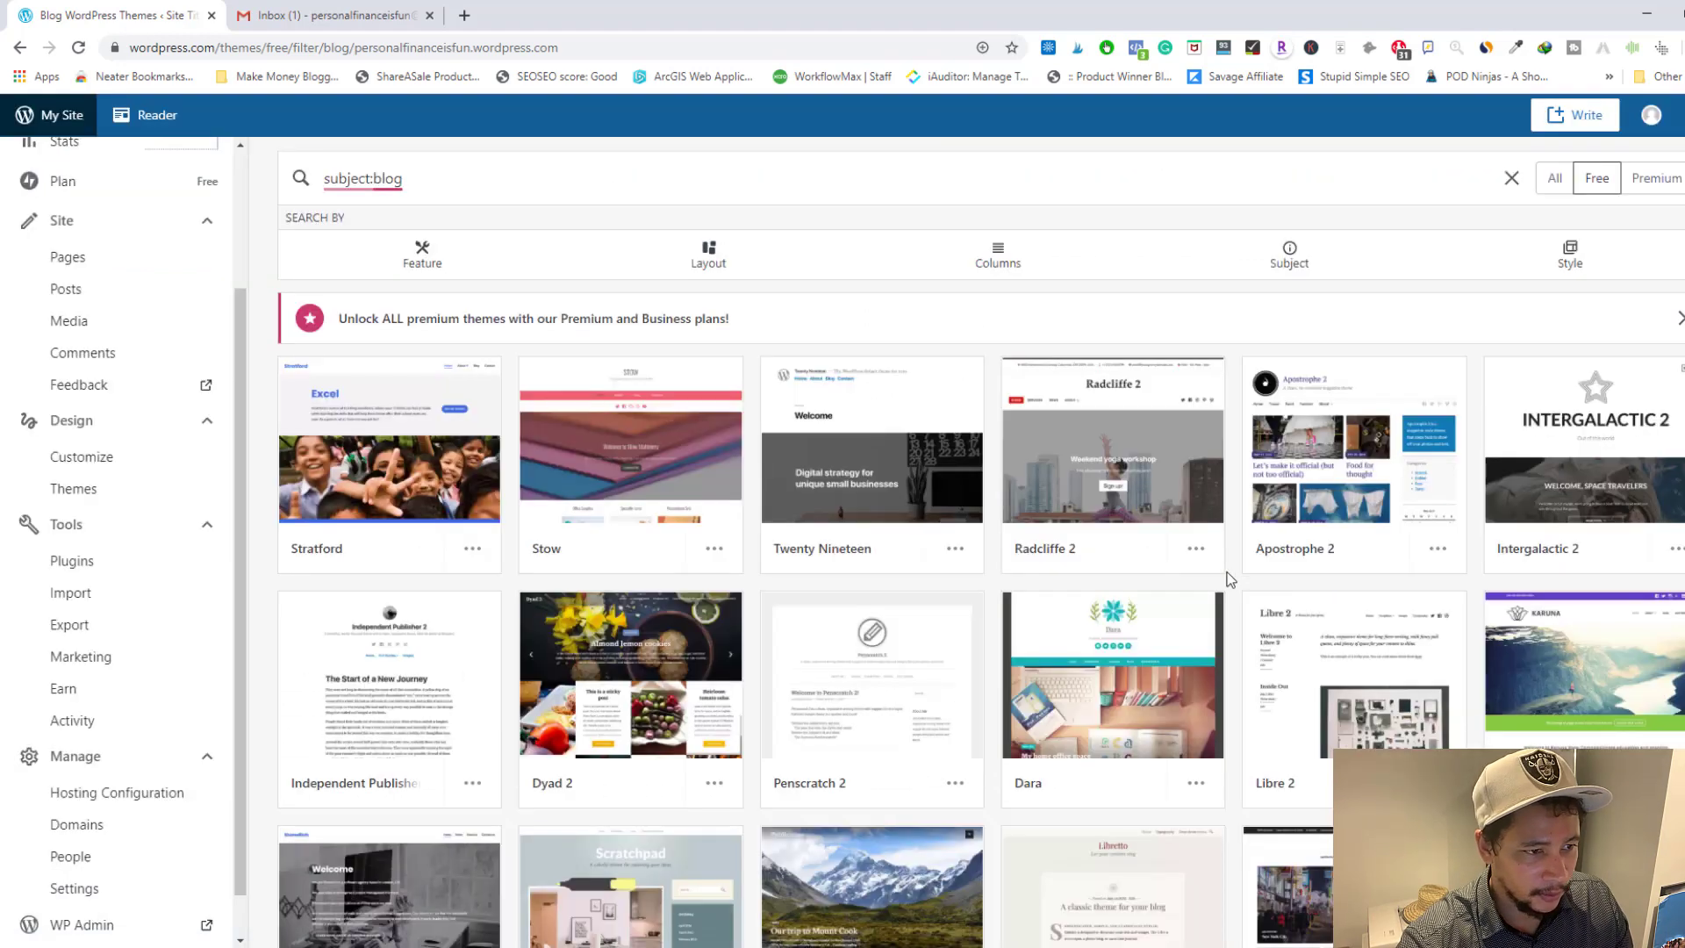
- Find the Lovecraft theme among the free blog themes, examine its live demo's header, posts and sidebar, and close the preview
{"action": "scroll", "coordinate": [1229, 579], "scroll_direction": "down", "scroll_amount": 1}
{"action": "scroll", "coordinate": [1189, 577], "scroll_direction": "down", "scroll_amount": 3}
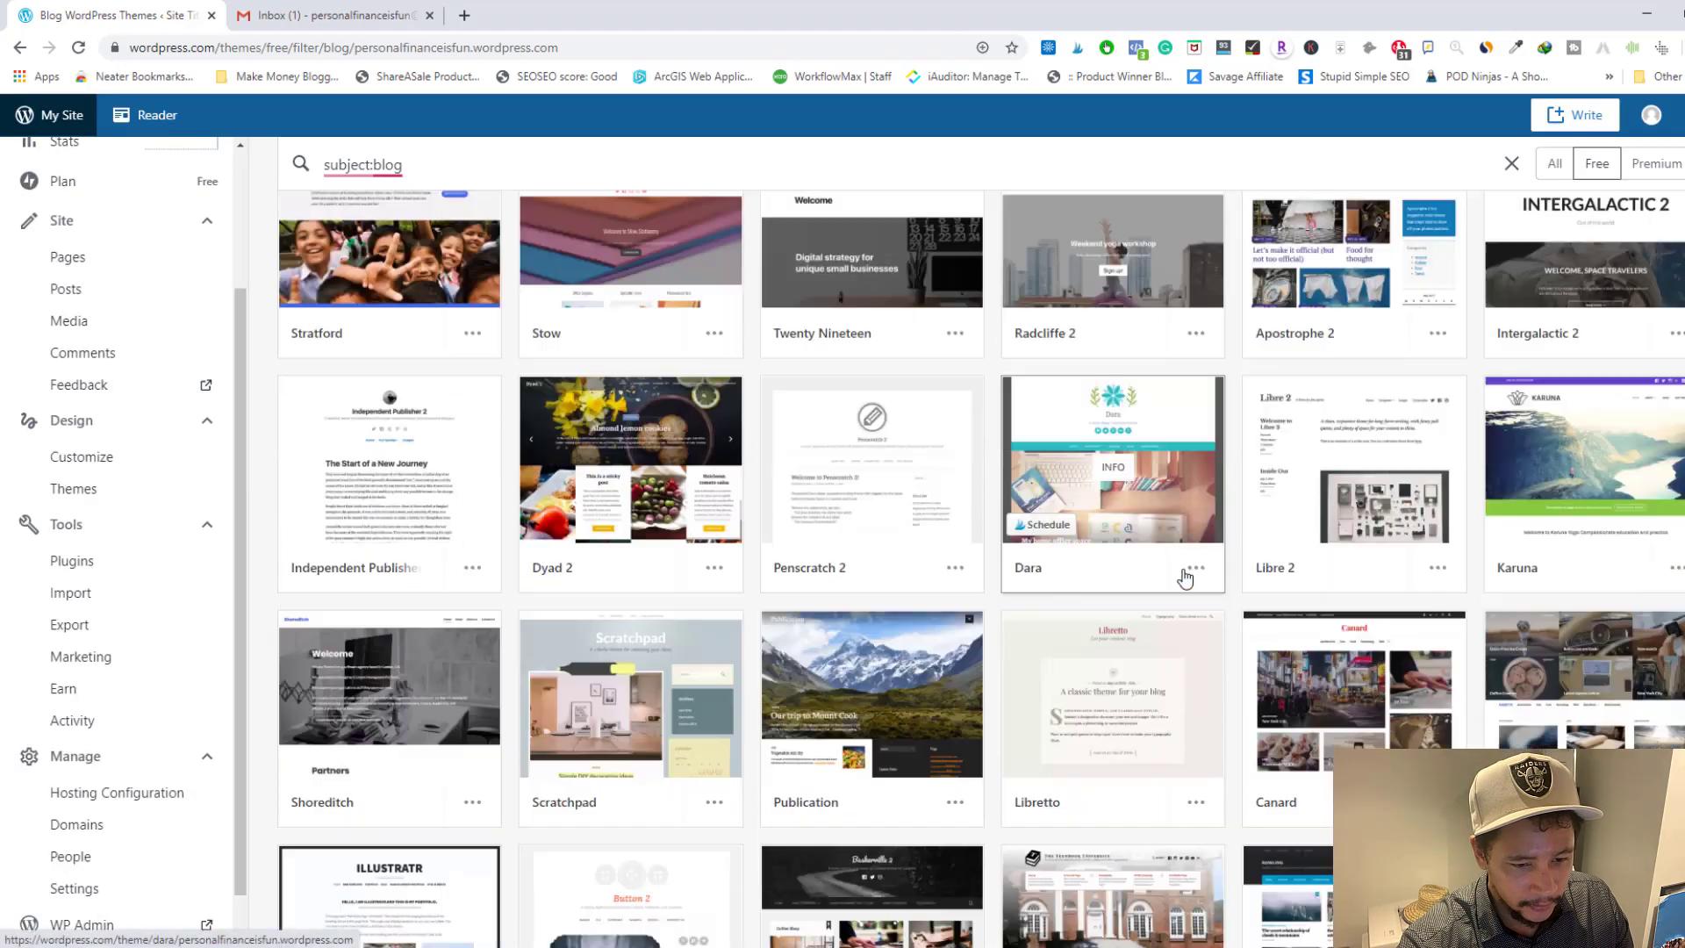
{"action": "scroll", "coordinate": [1182, 578], "scroll_direction": "down", "scroll_amount": 1}
{"action": "scroll", "coordinate": [1181, 577], "scroll_direction": "down", "scroll_amount": 3}
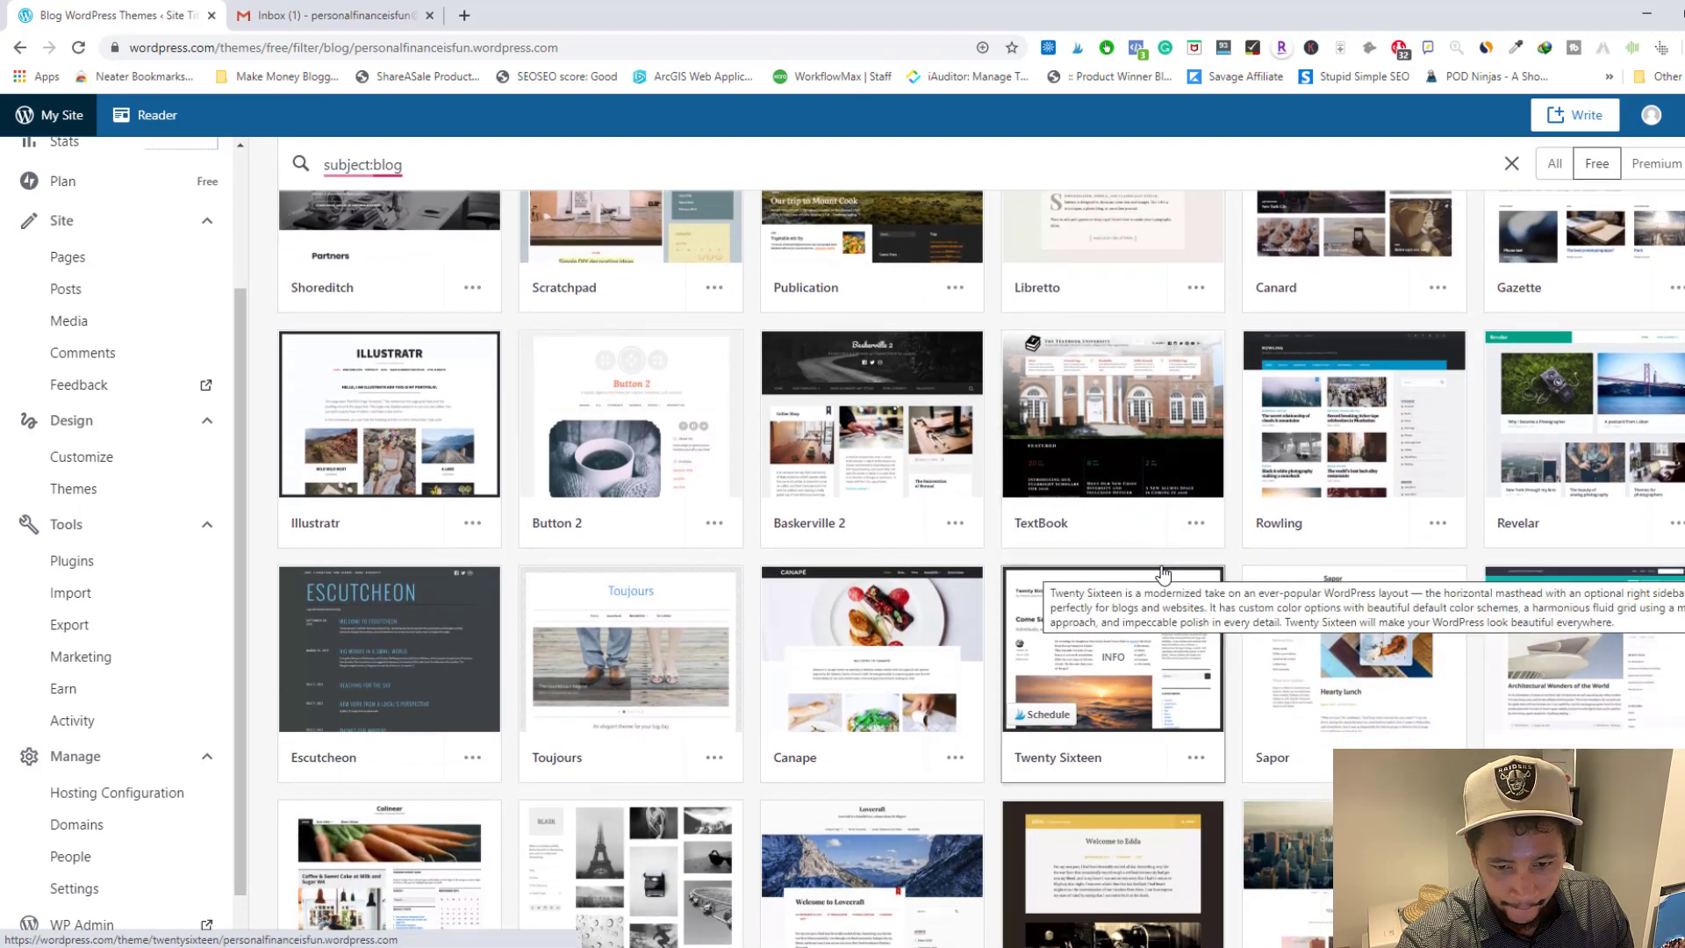
{"action": "scroll", "coordinate": [1178, 576], "scroll_direction": "down", "scroll_amount": 3}
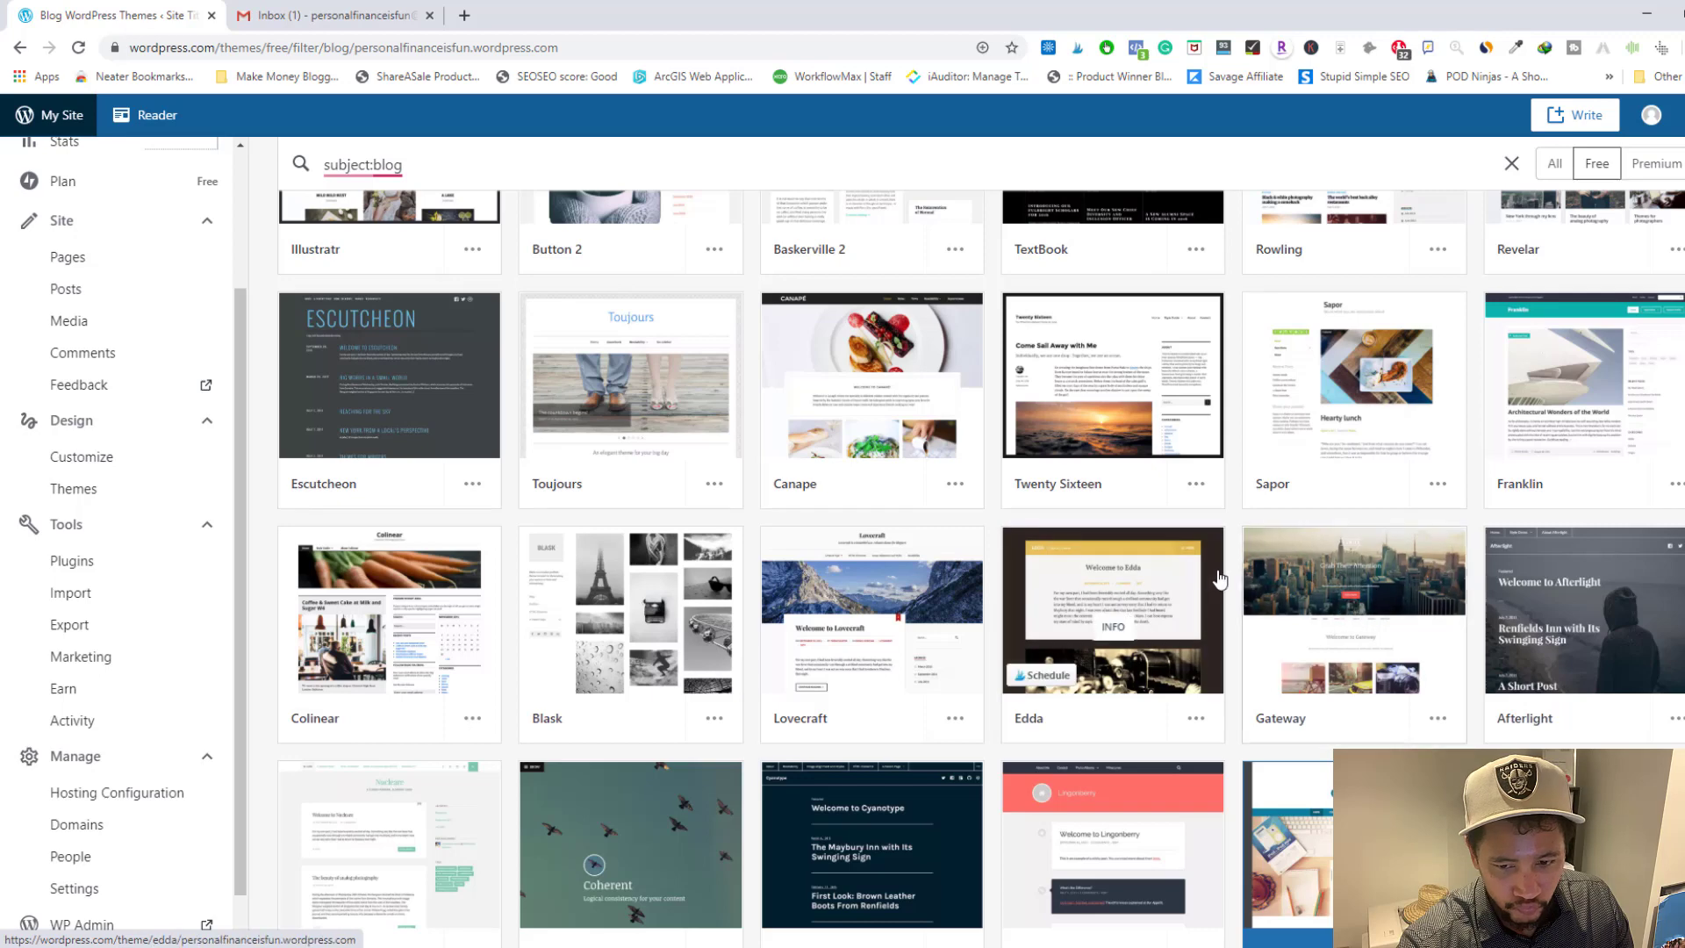
{"action": "left_click", "coordinate": [954, 720]}
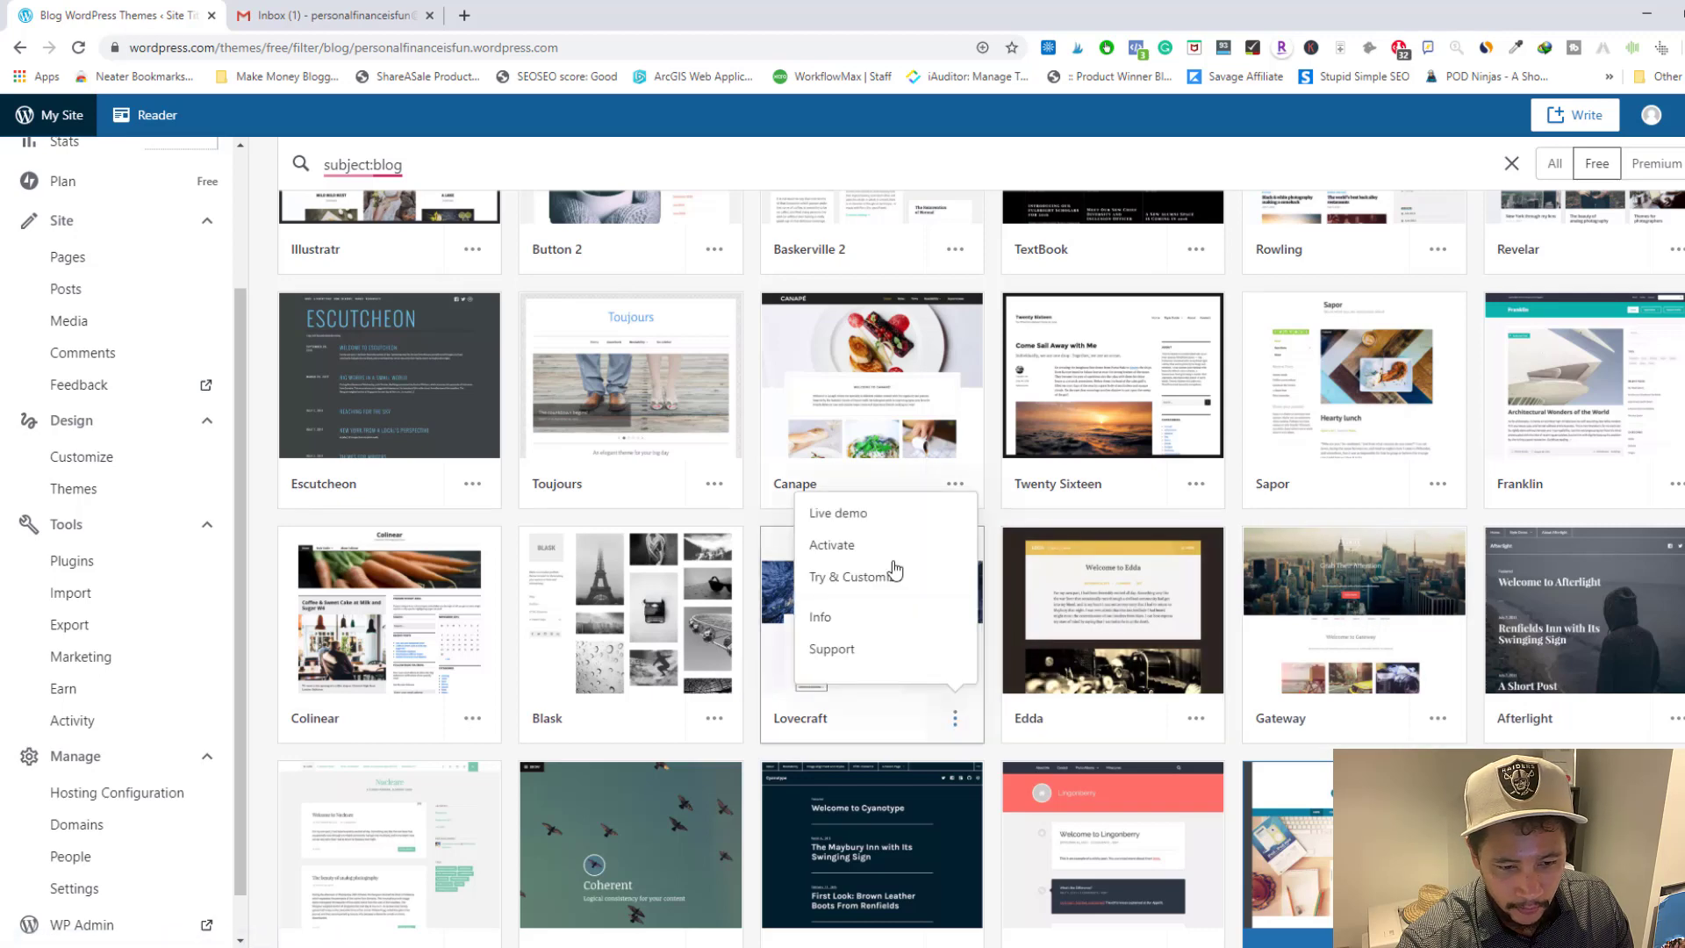
{"action": "left_click", "coordinate": [871, 519]}
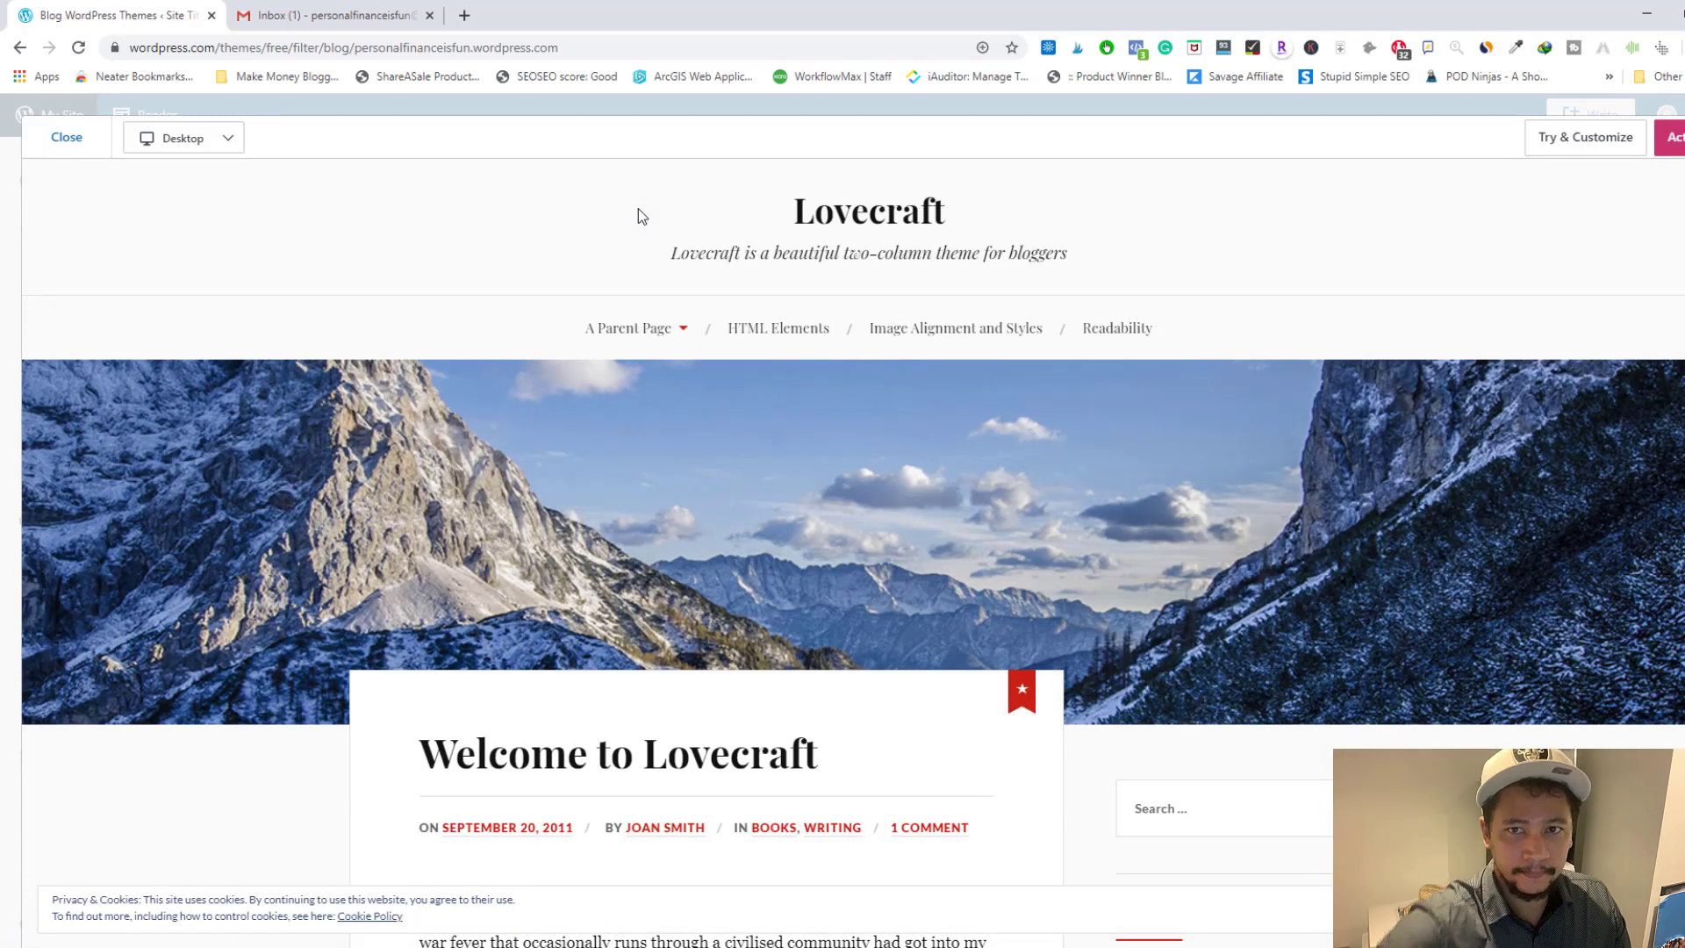
{"action": "scroll", "coordinate": [638, 208], "scroll_direction": "down", "scroll_amount": 5}
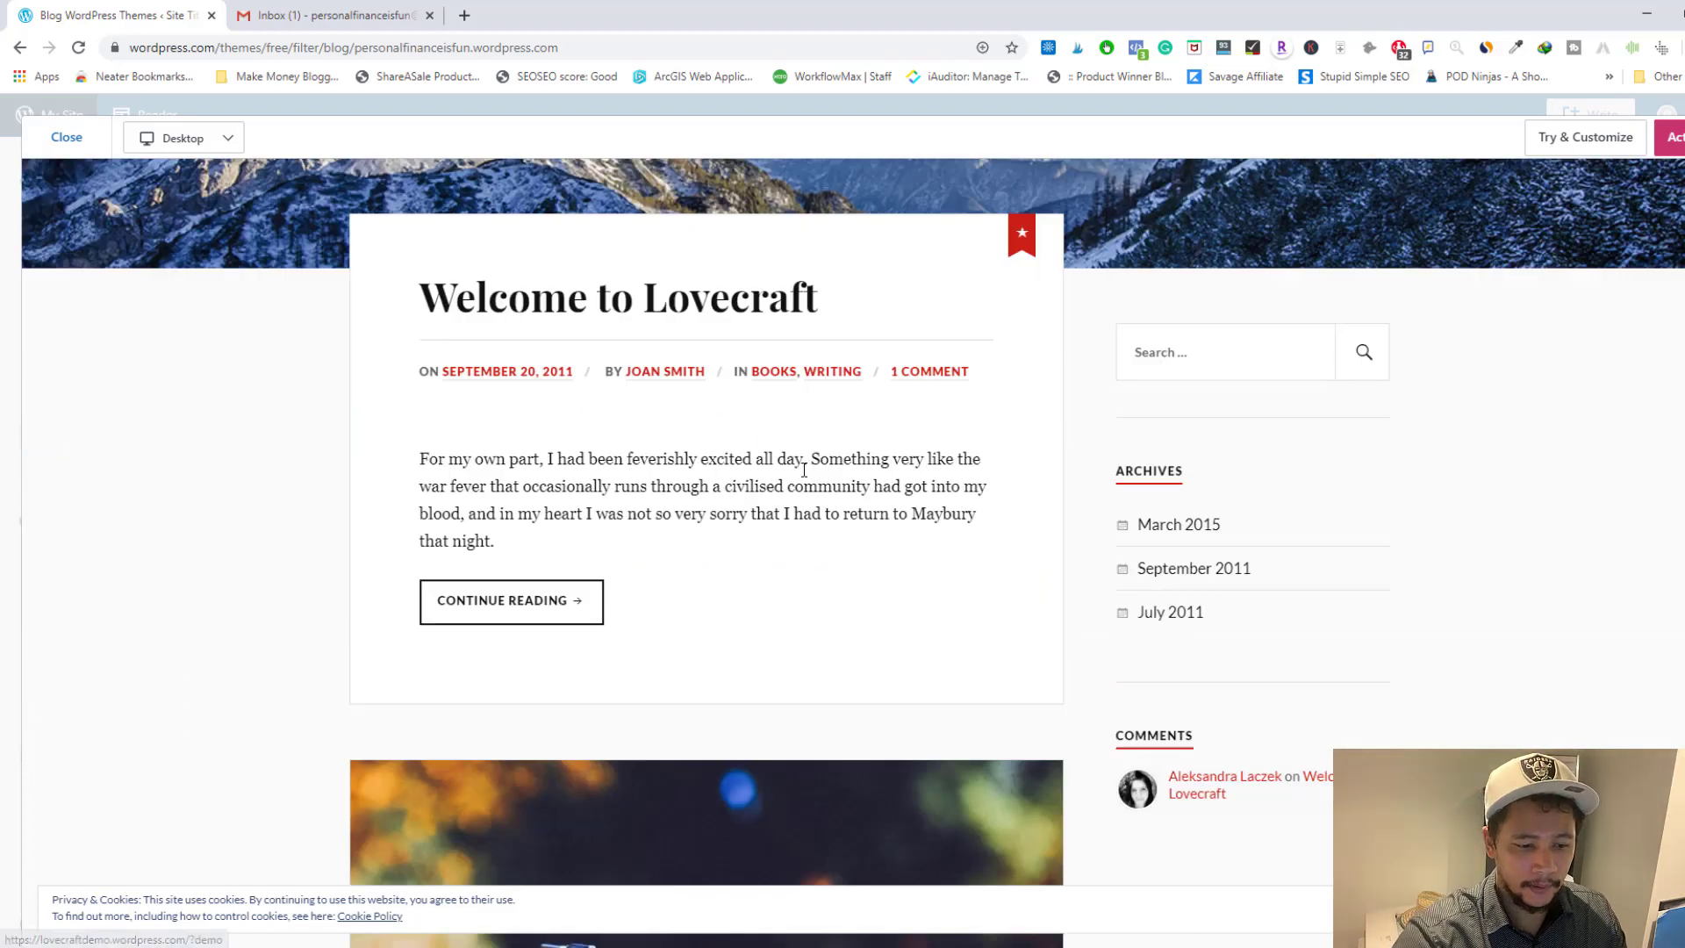
{"action": "scroll", "coordinate": [804, 470], "scroll_direction": "up", "scroll_amount": 5}
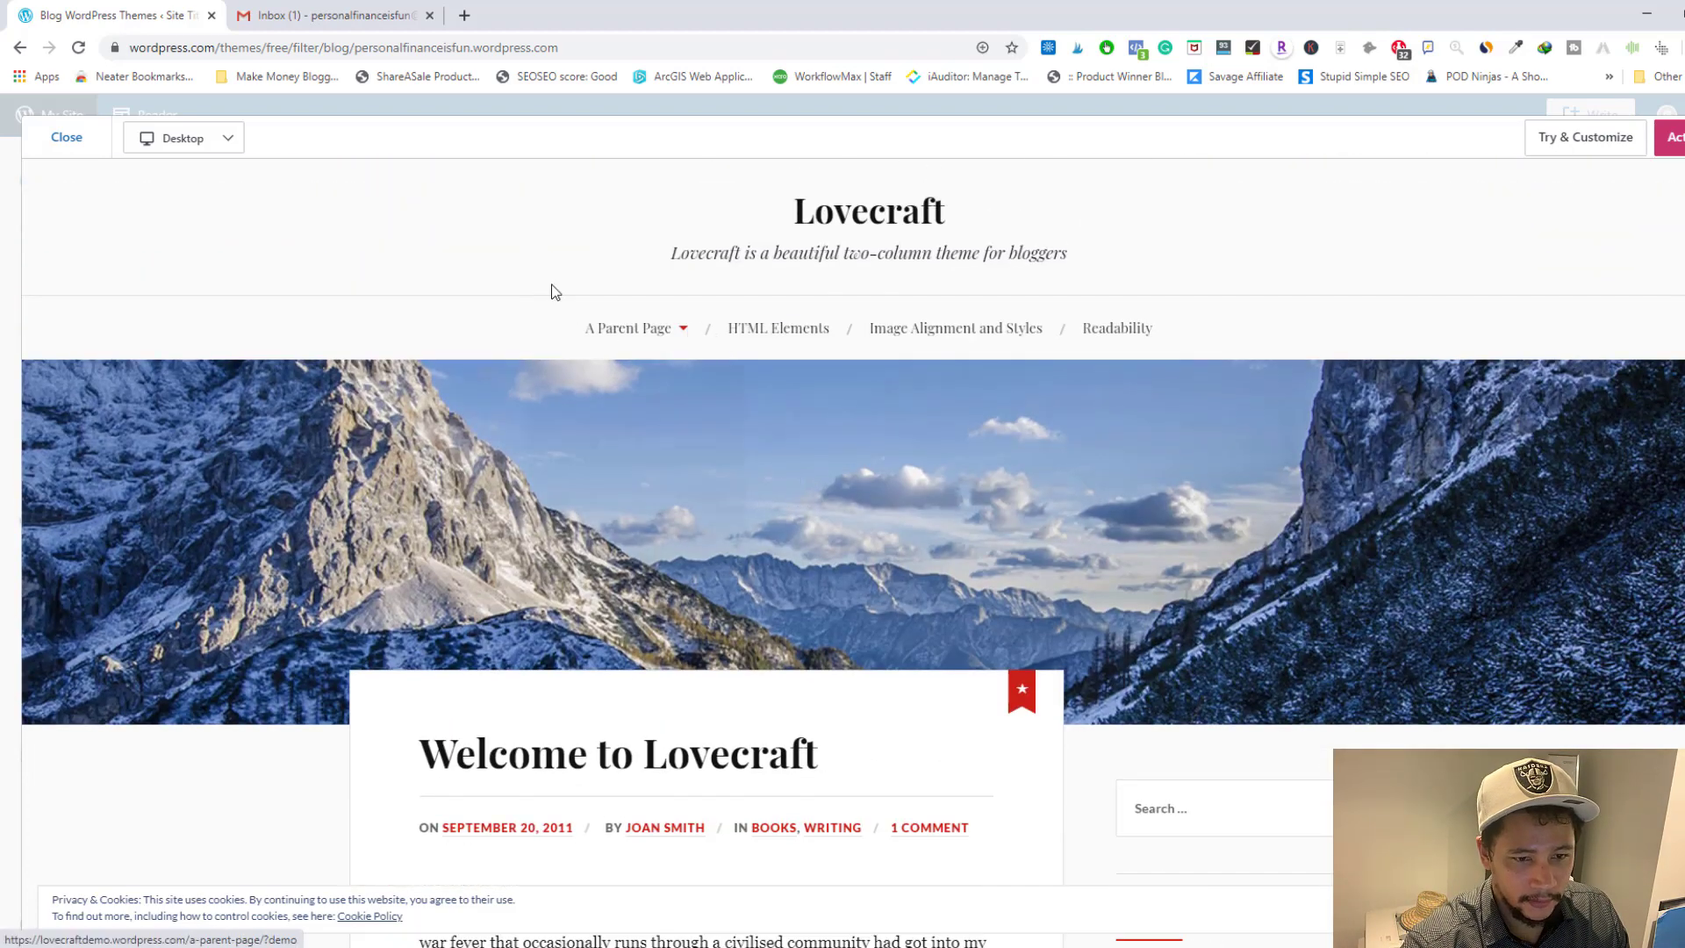
{"action": "scroll", "coordinate": [538, 323], "scroll_direction": "down", "scroll_amount": 8}
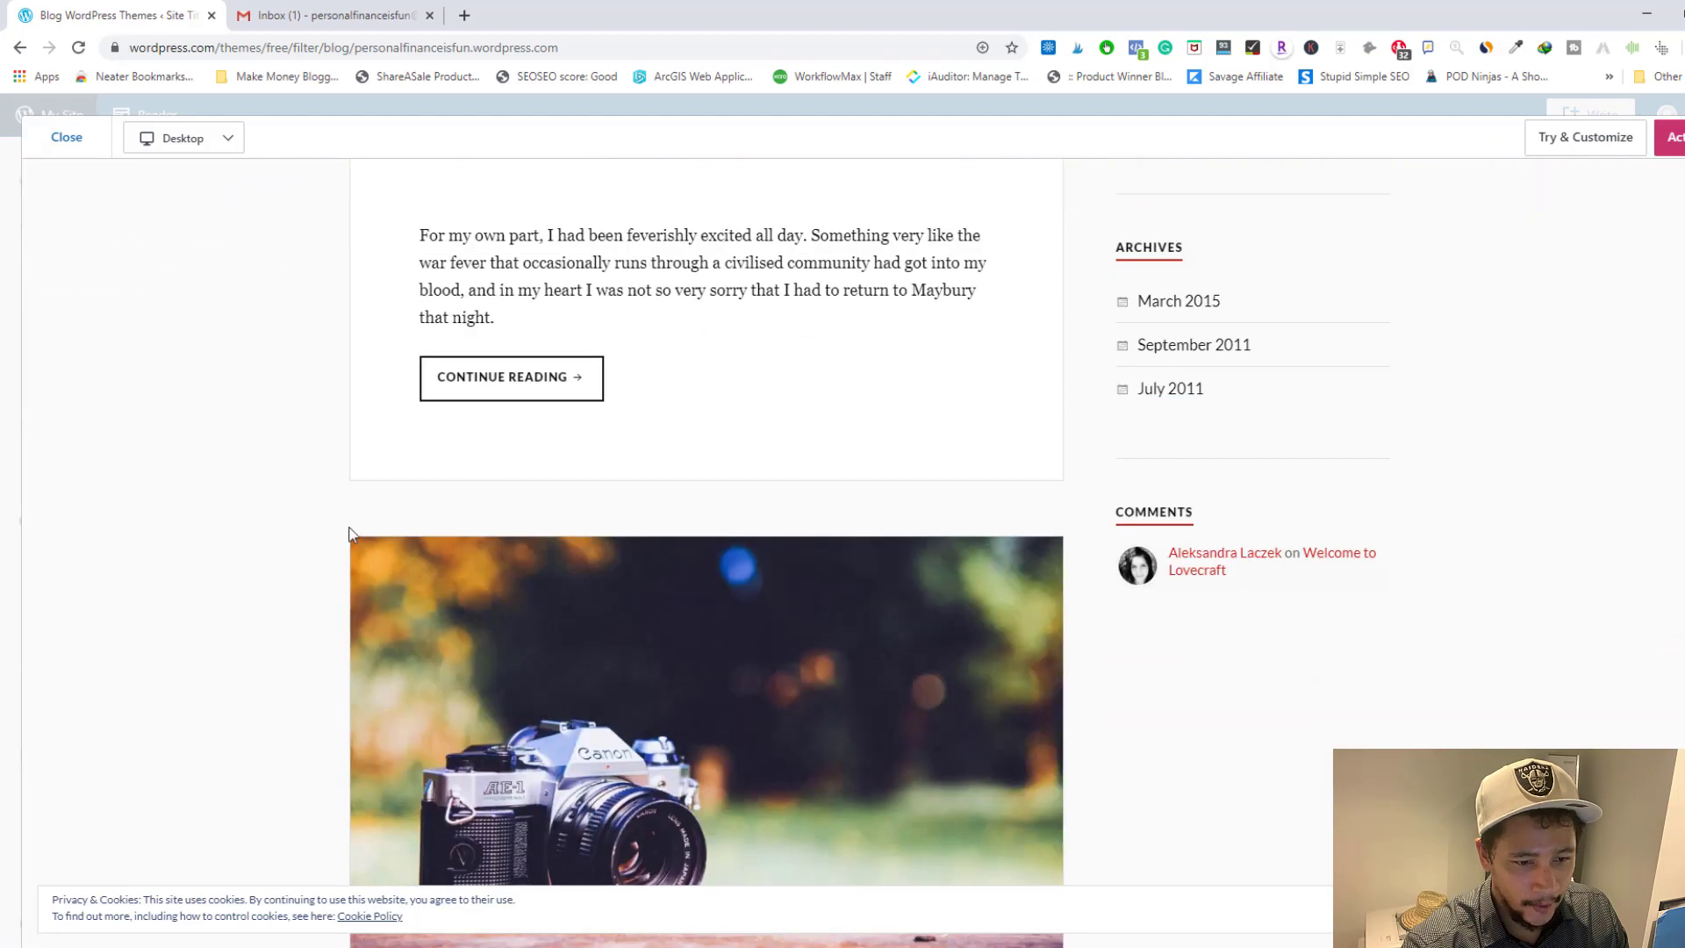
{"action": "scroll", "coordinate": [349, 534], "scroll_direction": "down", "scroll_amount": 15}
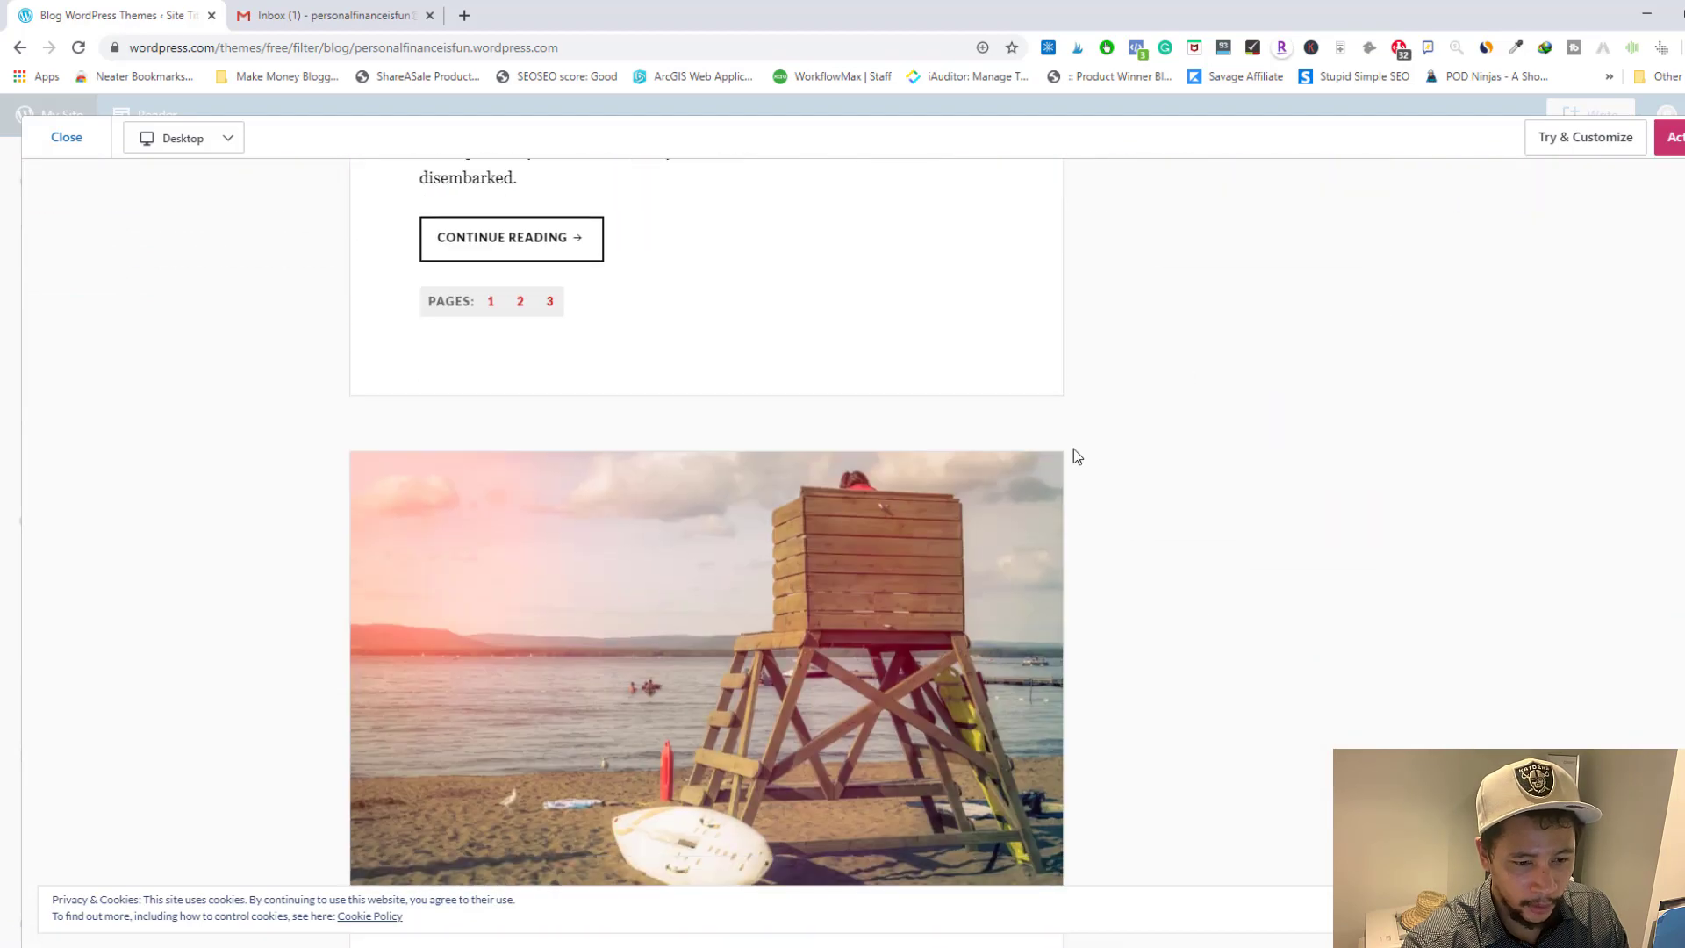
{"action": "scroll", "coordinate": [1255, 459], "scroll_direction": "up", "scroll_amount": 20}
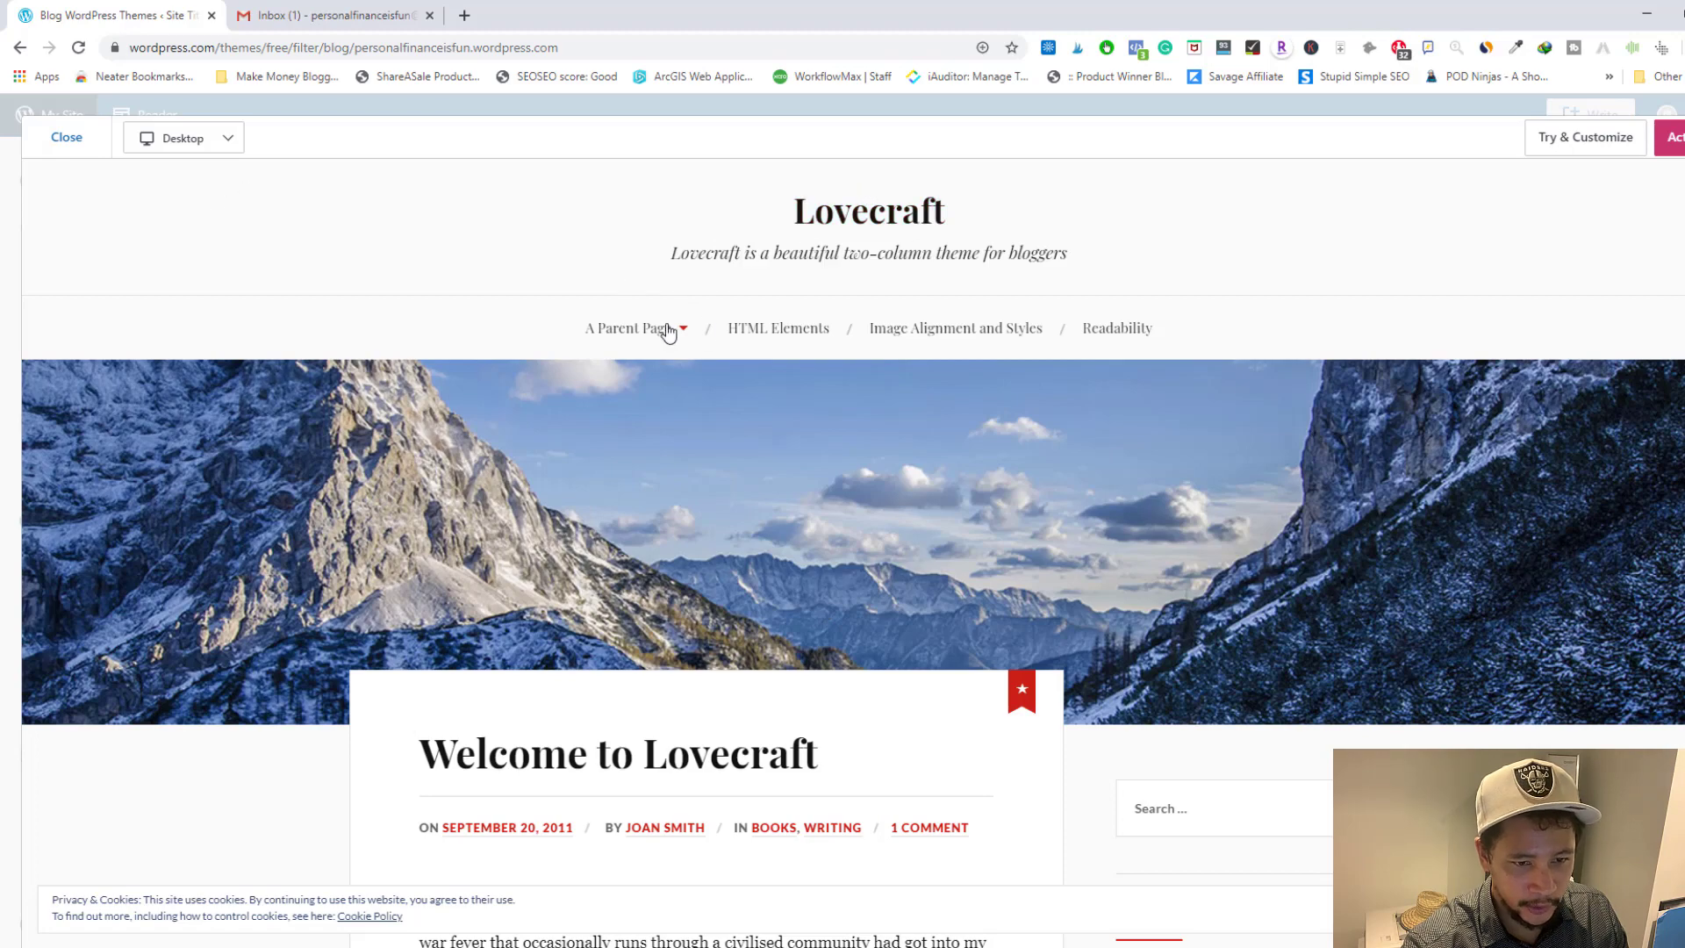
{"action": "left_click", "coordinate": [70, 140]}
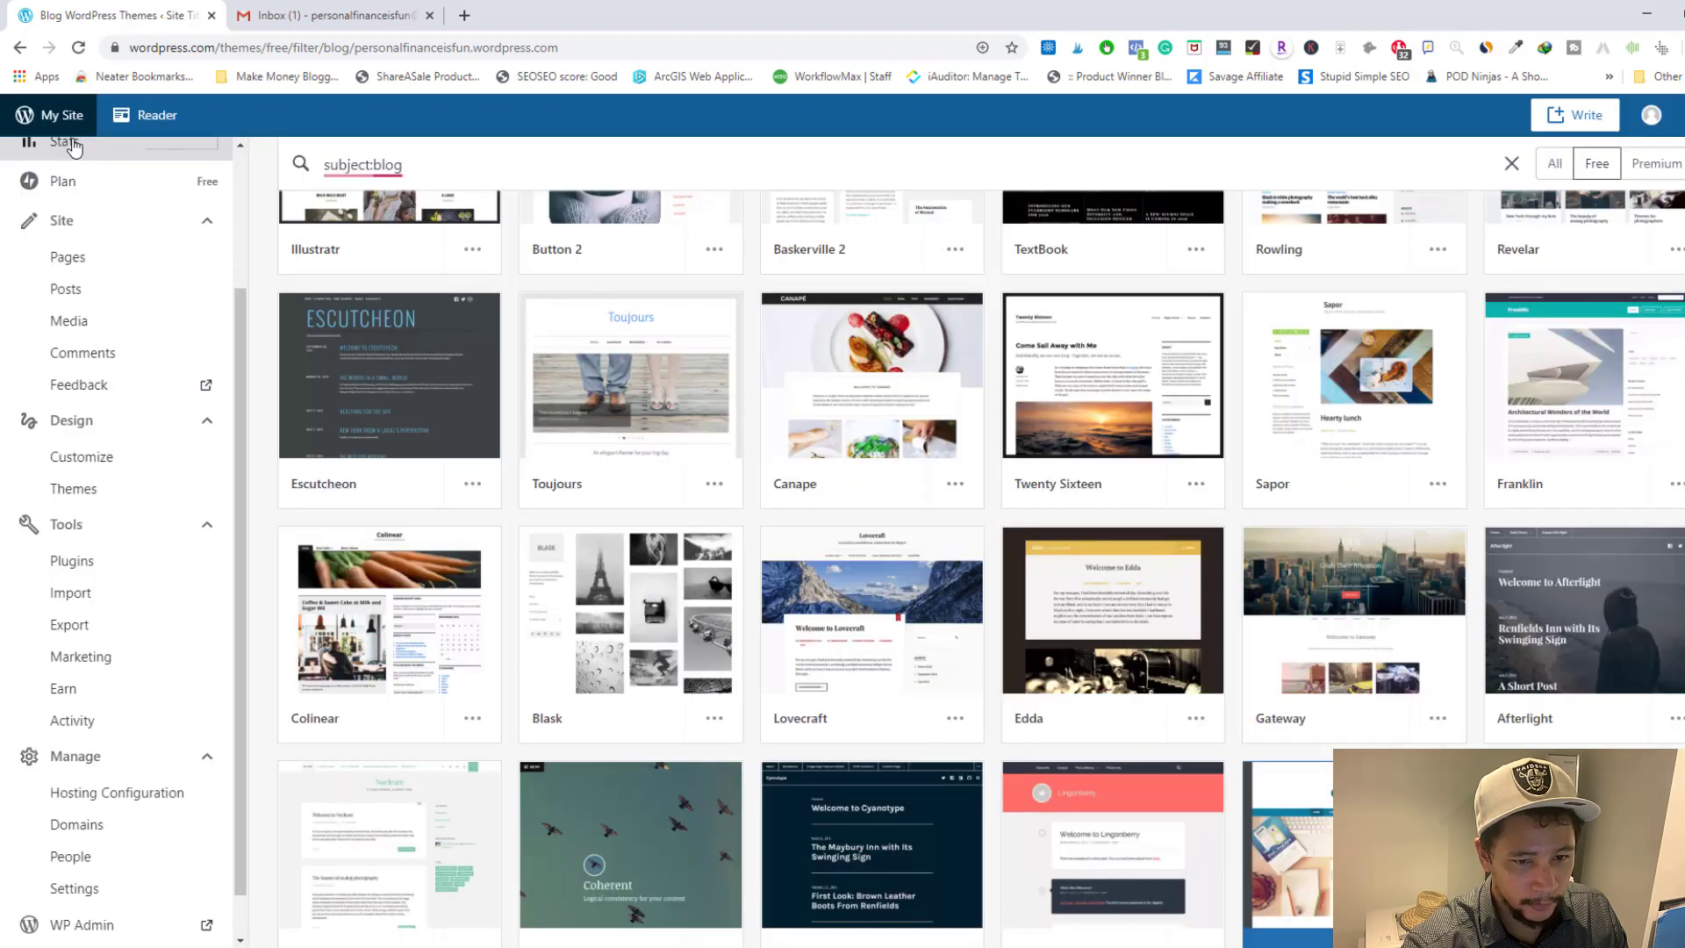
- Activate the Lovecraft theme and open the site in the Customizer
{"action": "left_click", "coordinate": [959, 720]}
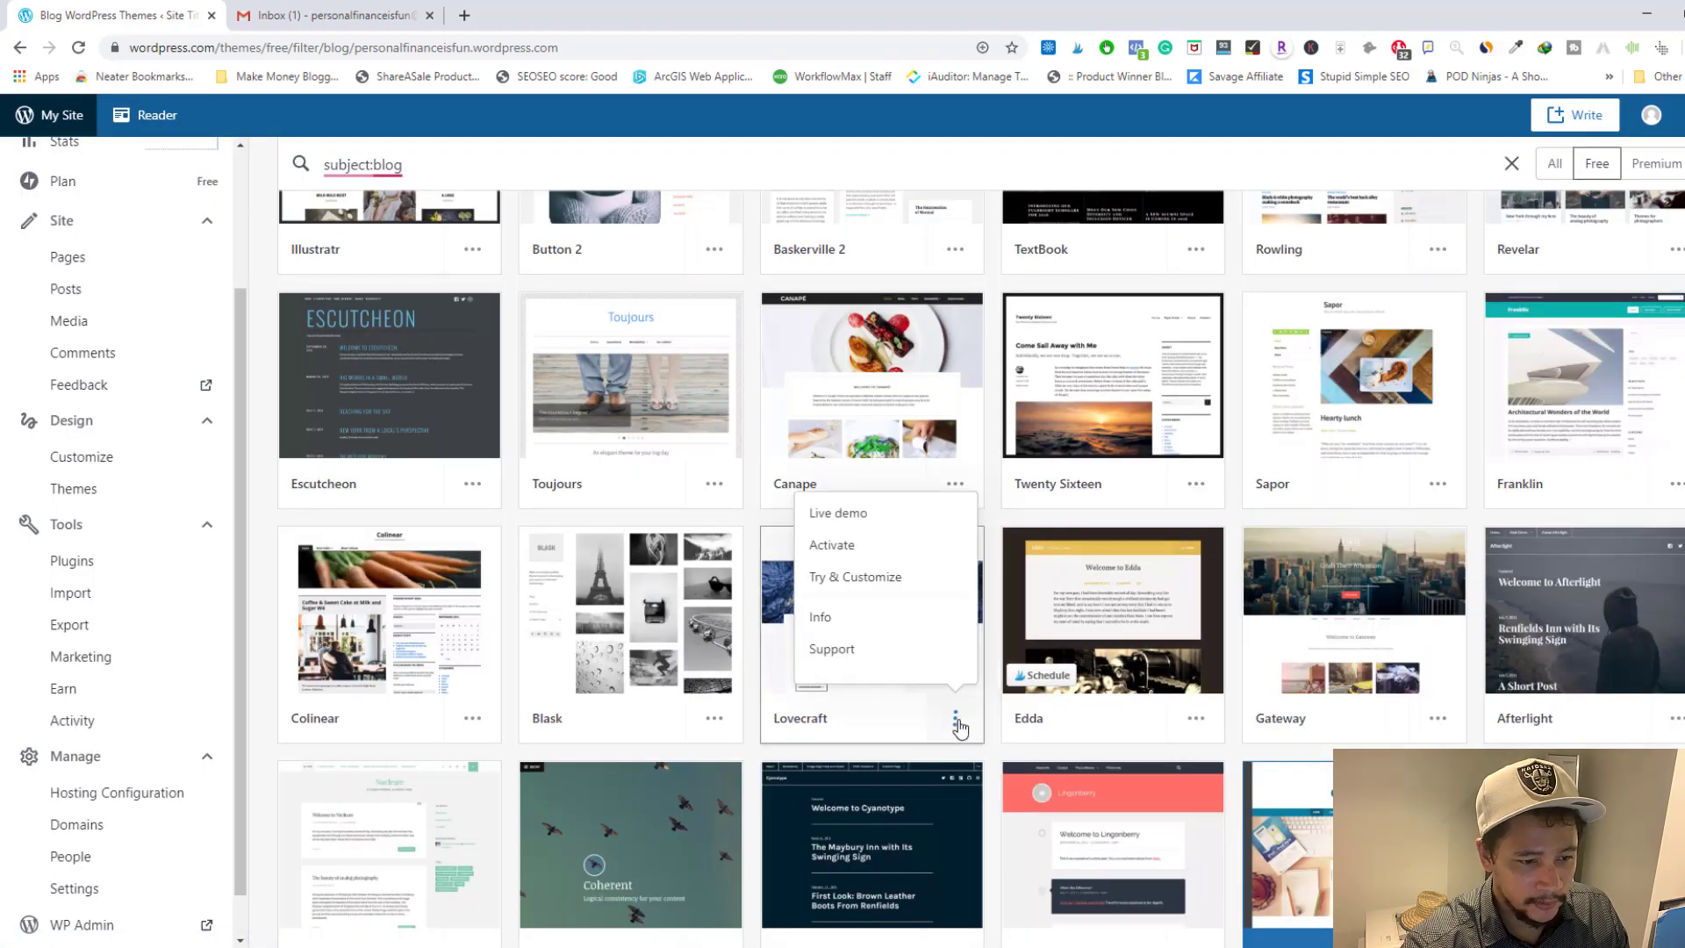
{"action": "left_click", "coordinate": [844, 545]}
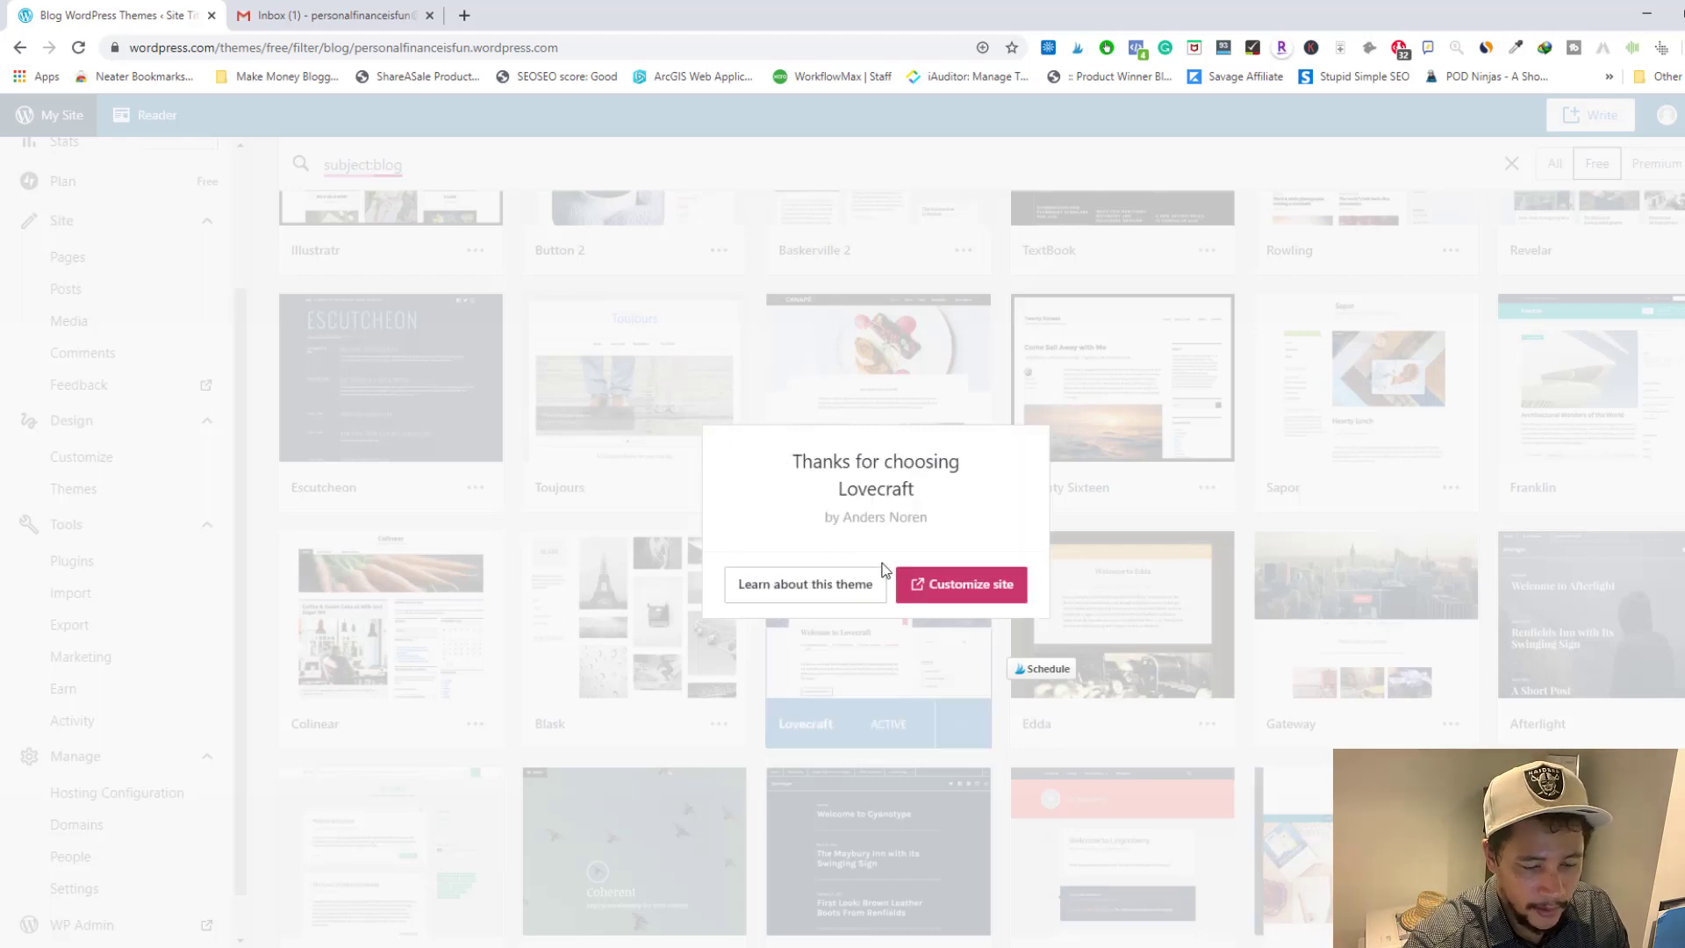
{"action": "left_click", "coordinate": [934, 602]}
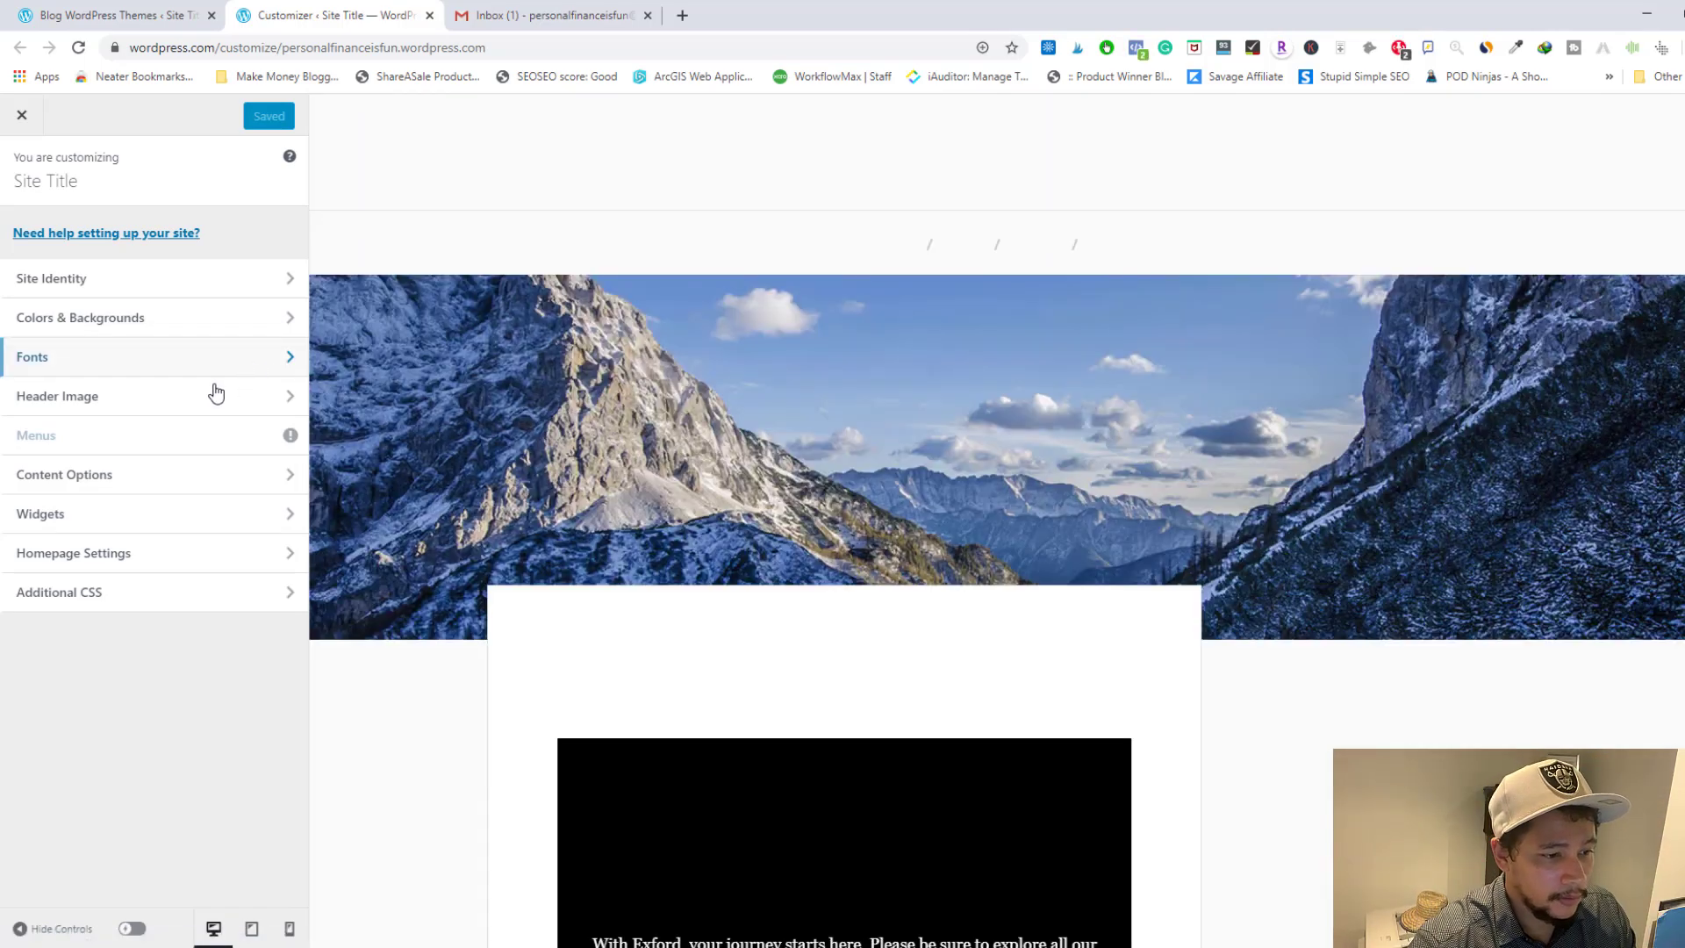
- Set the header image to blur-cash-close-up-dollars-545065.jpg from the media library, cropped to the middle band across the hand and bills
{"action": "left_click", "coordinate": [215, 394]}
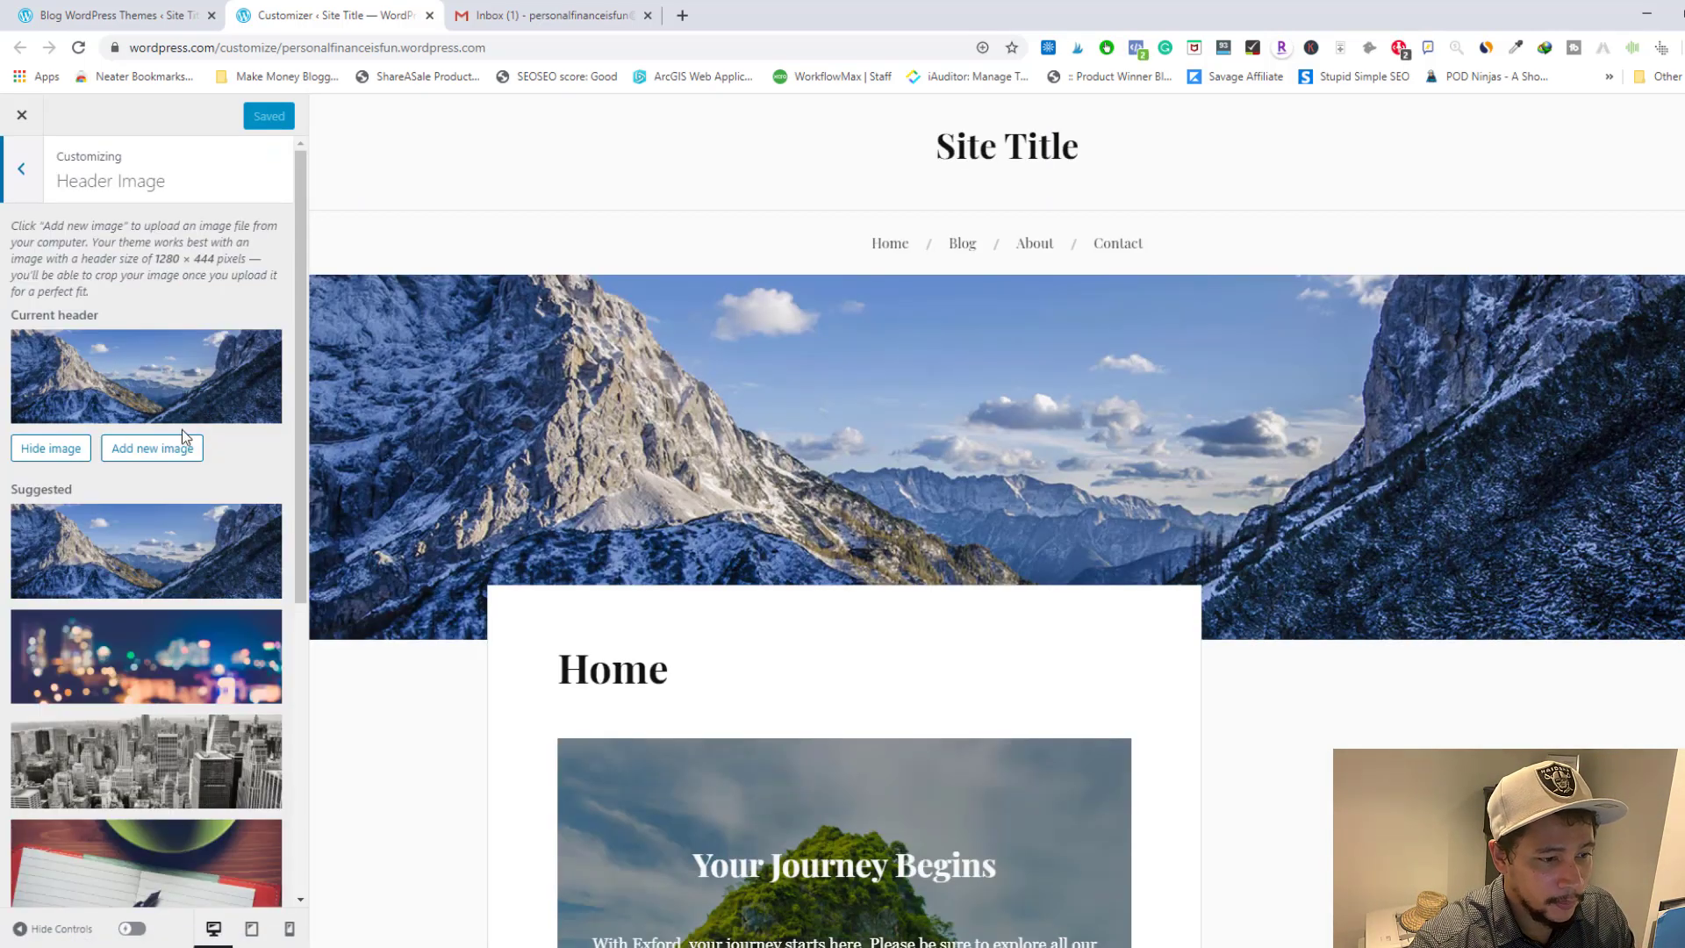
{"action": "scroll", "coordinate": [142, 441], "scroll_direction": "down", "scroll_amount": 5}
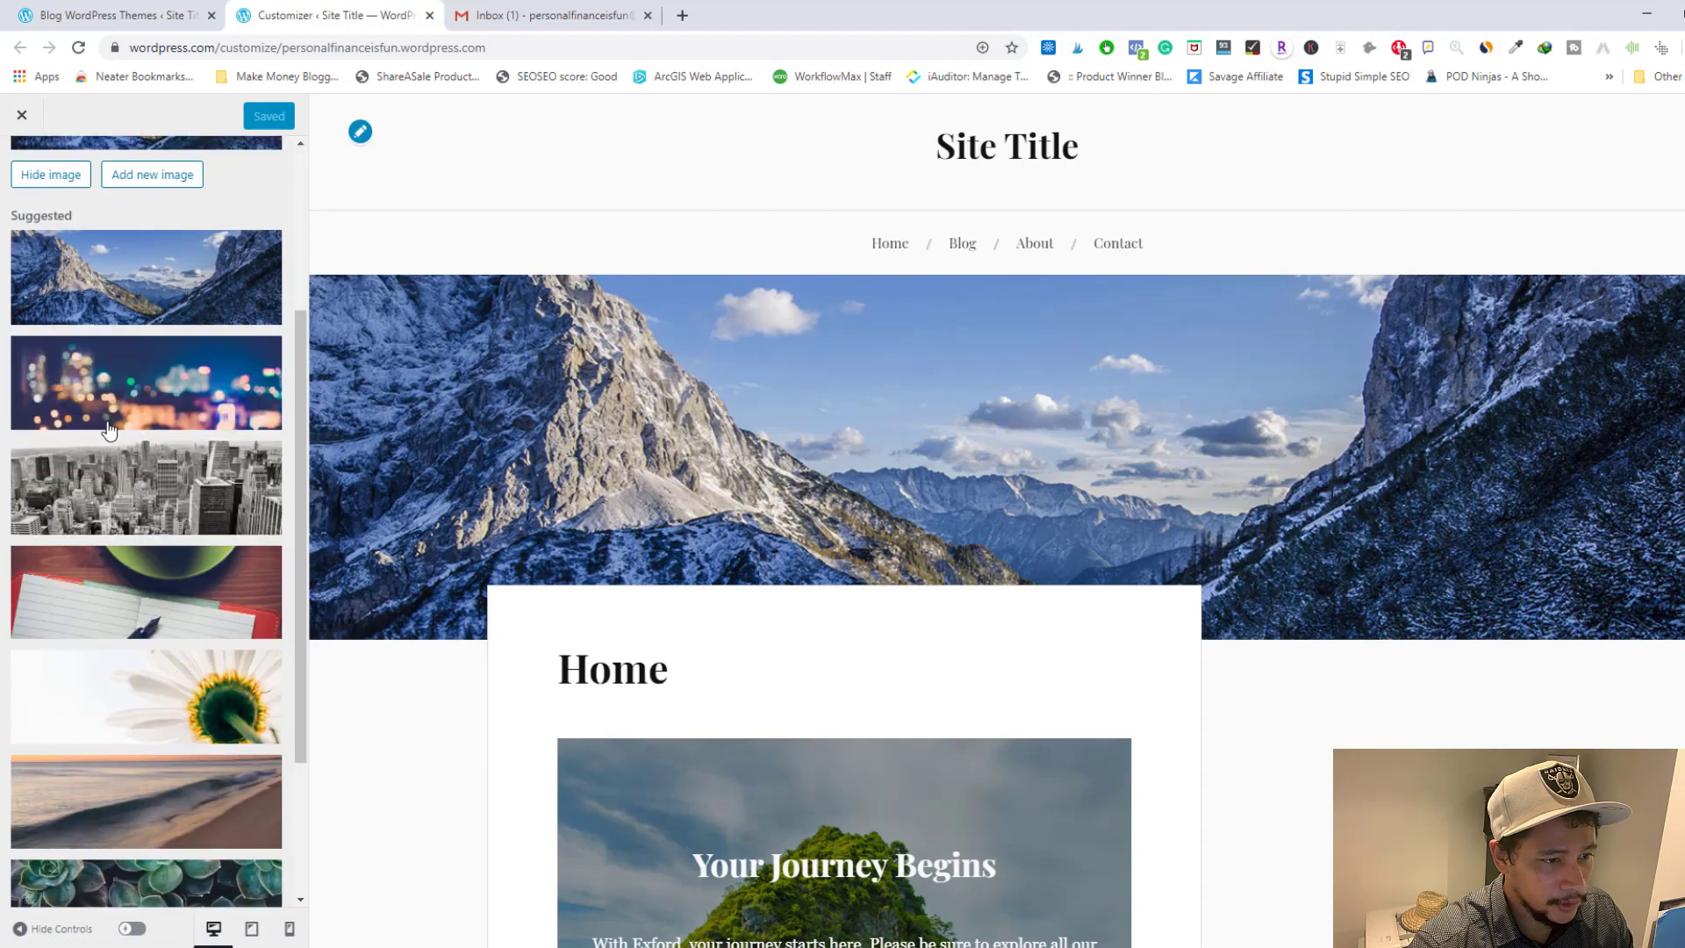
{"action": "scroll", "coordinate": [140, 430], "scroll_direction": "down", "scroll_amount": 2}
{"action": "scroll", "coordinate": [183, 528], "scroll_direction": "up", "scroll_amount": 7}
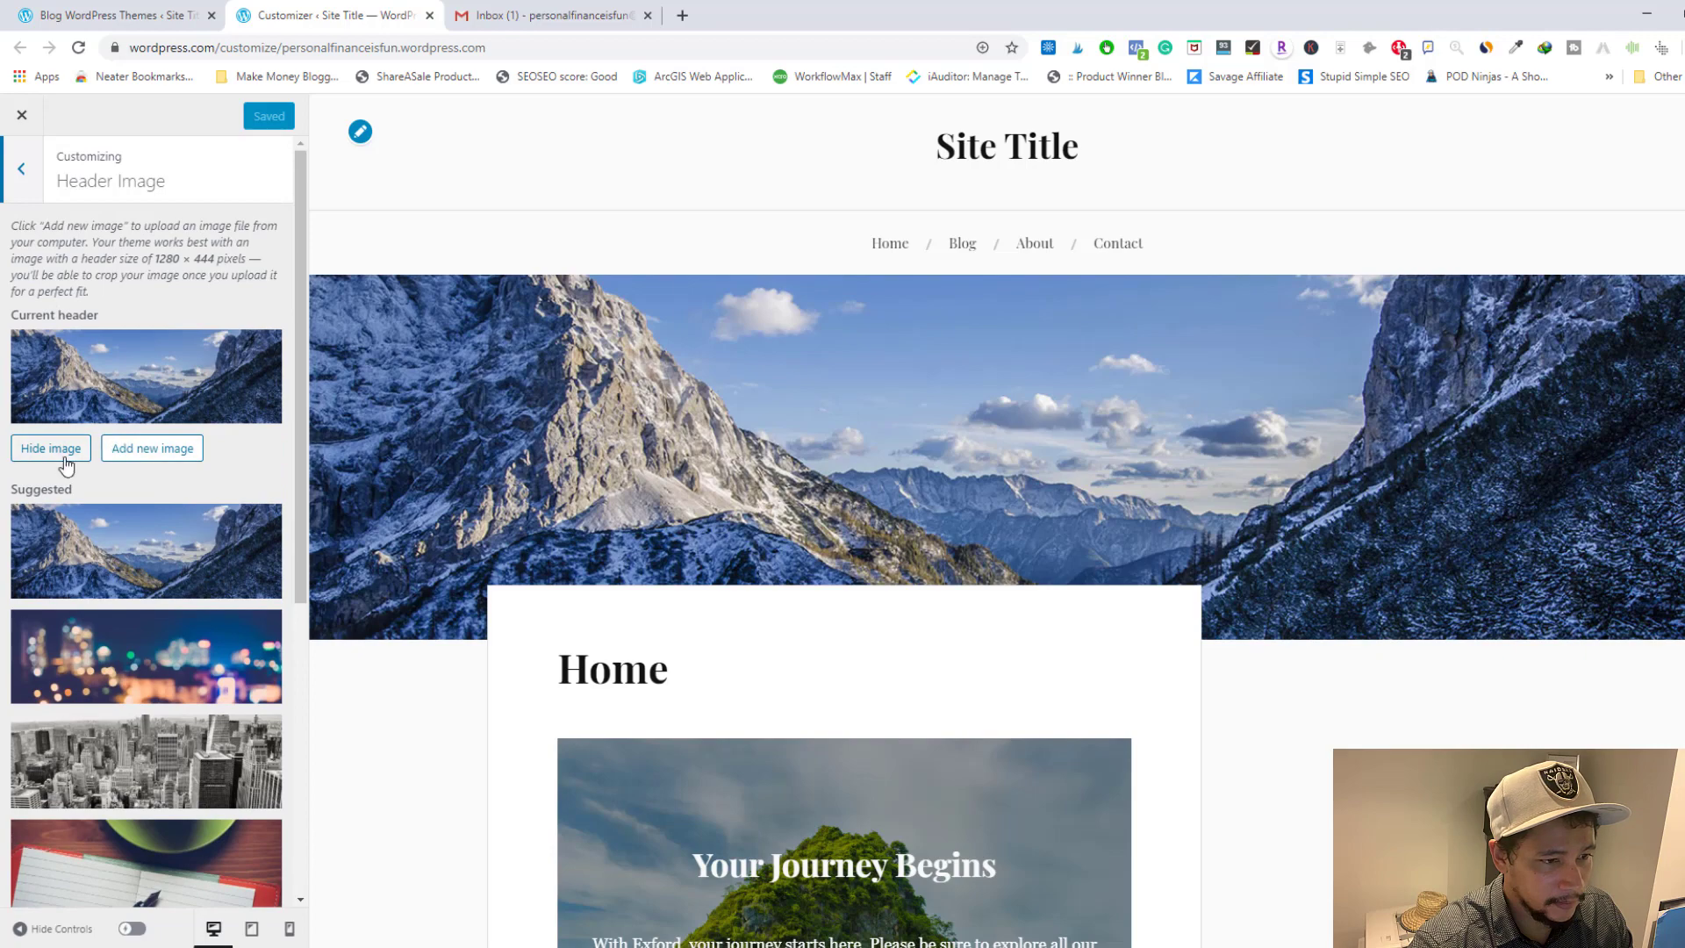
{"action": "scroll", "coordinate": [176, 492], "scroll_direction": "down", "scroll_amount": 7}
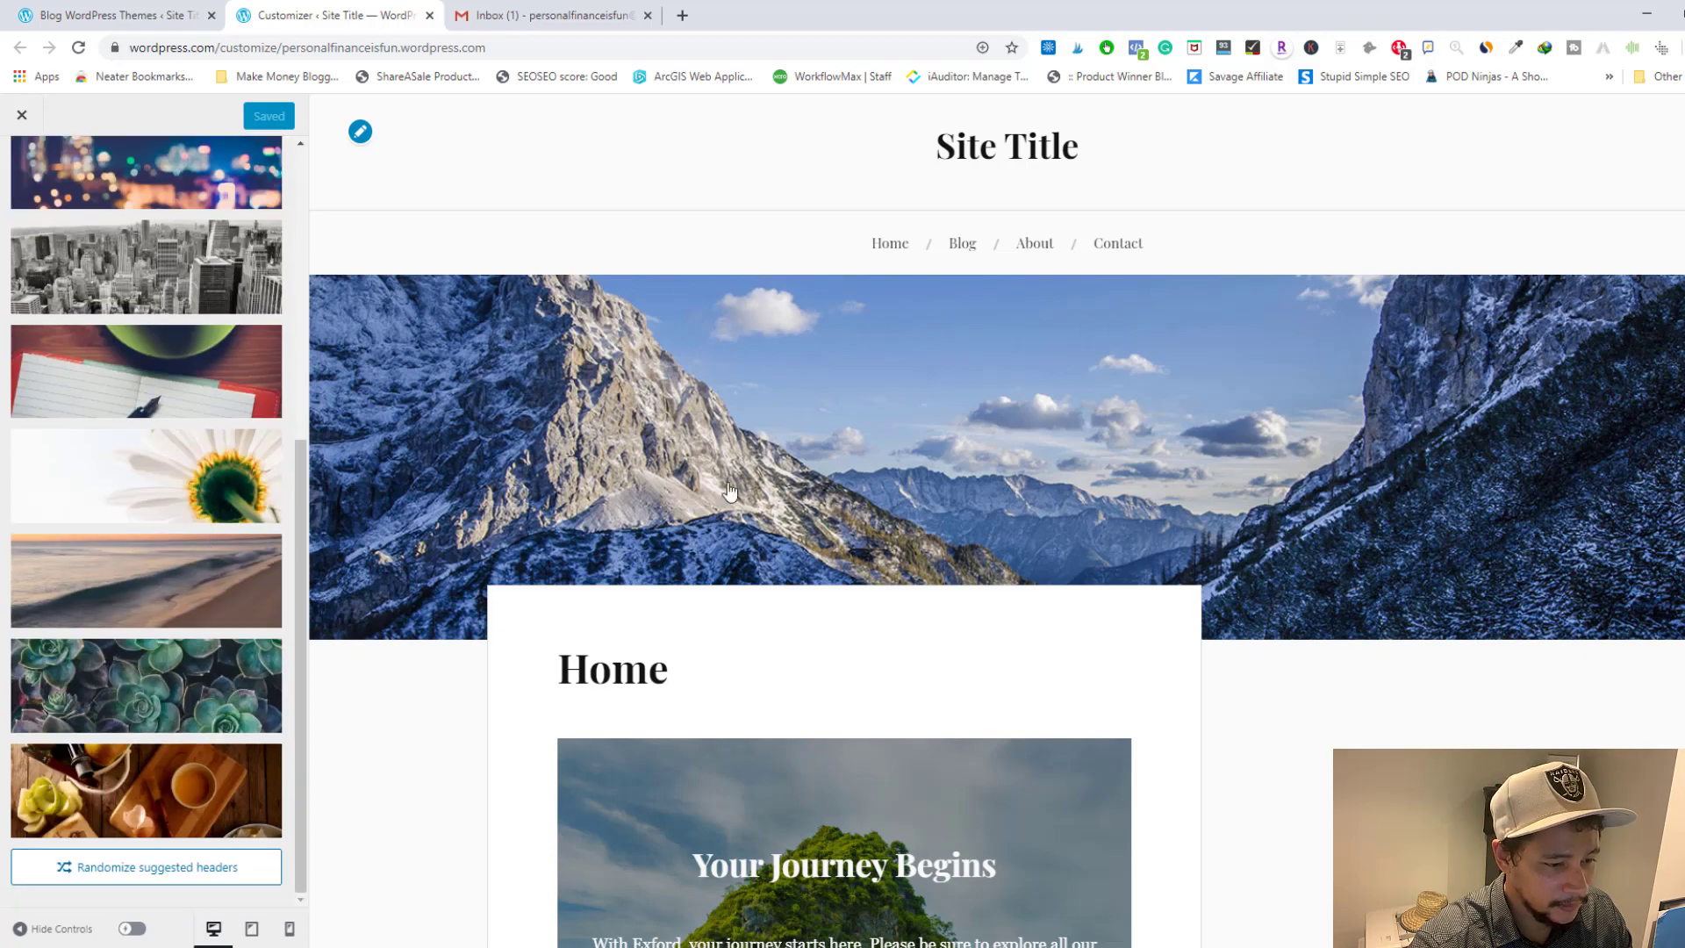
{"action": "scroll", "coordinate": [206, 452], "scroll_direction": "up", "scroll_amount": 7}
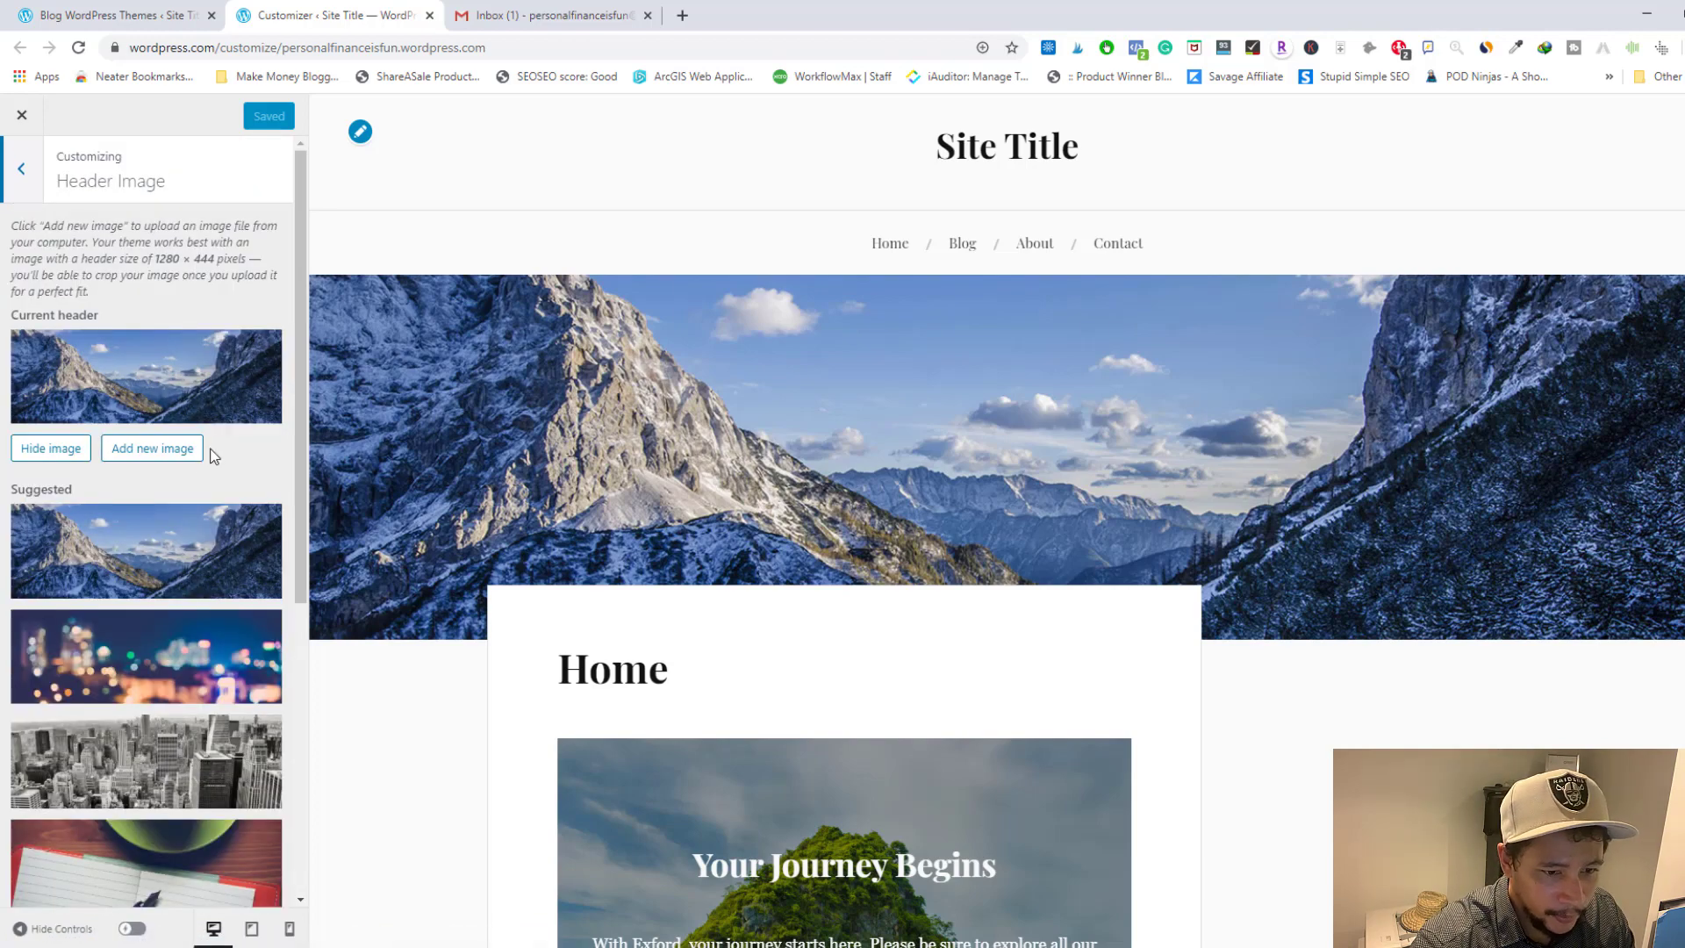
{"action": "left_click", "coordinate": [150, 449]}
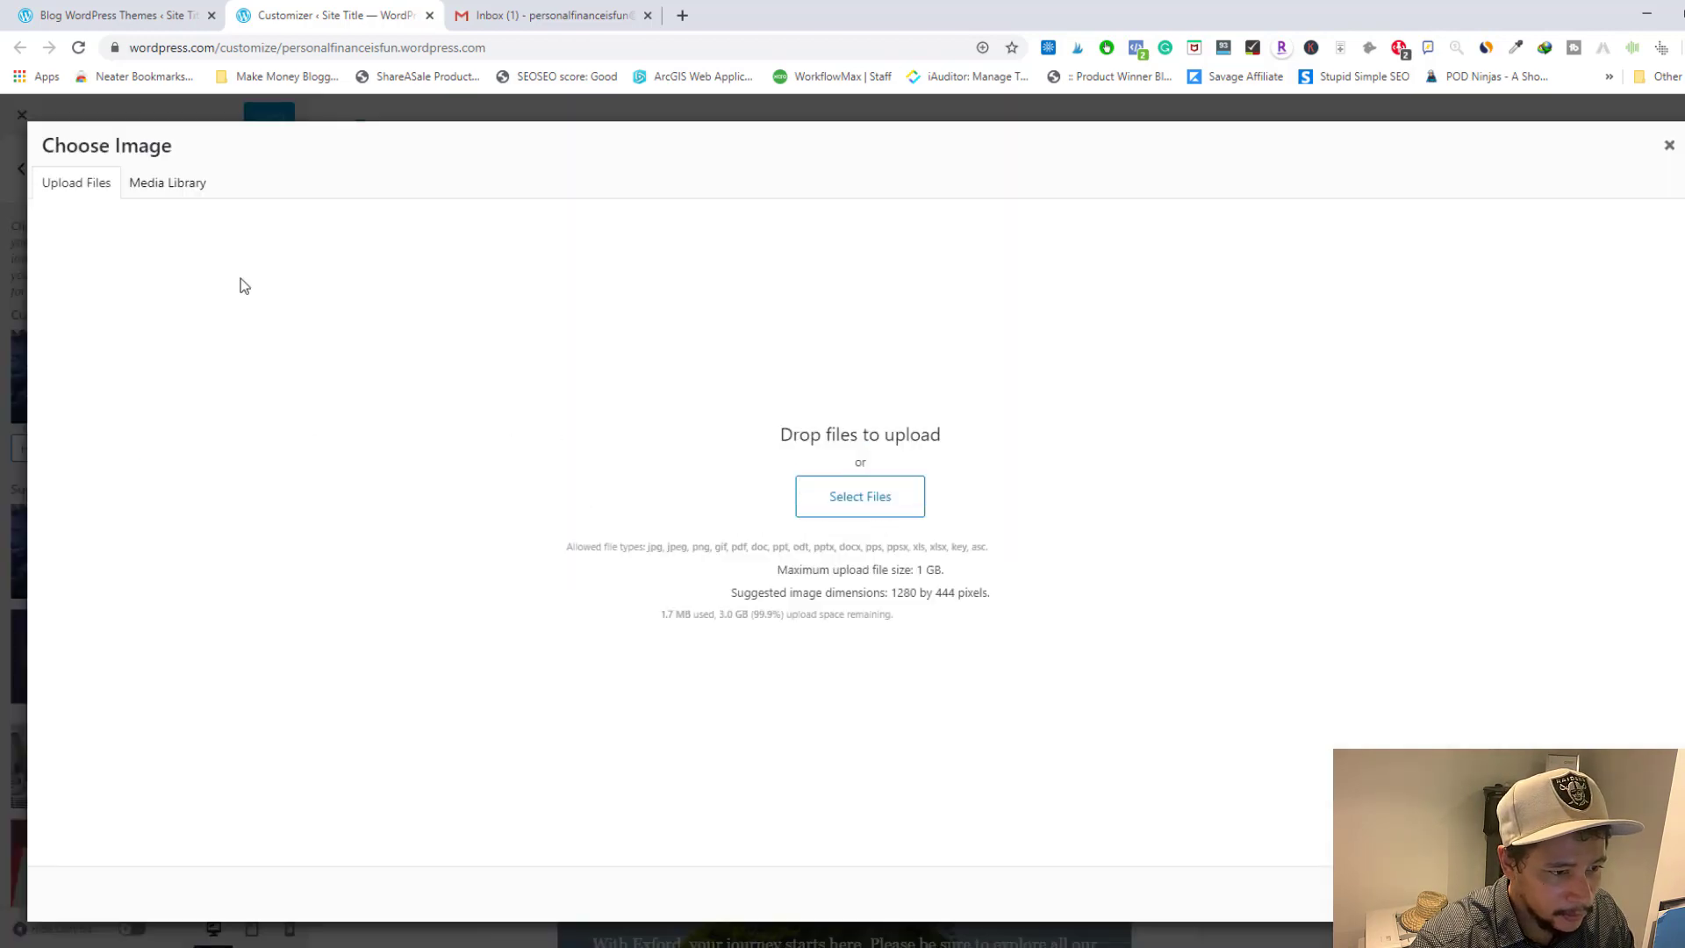
{"action": "left_click", "coordinate": [187, 198]}
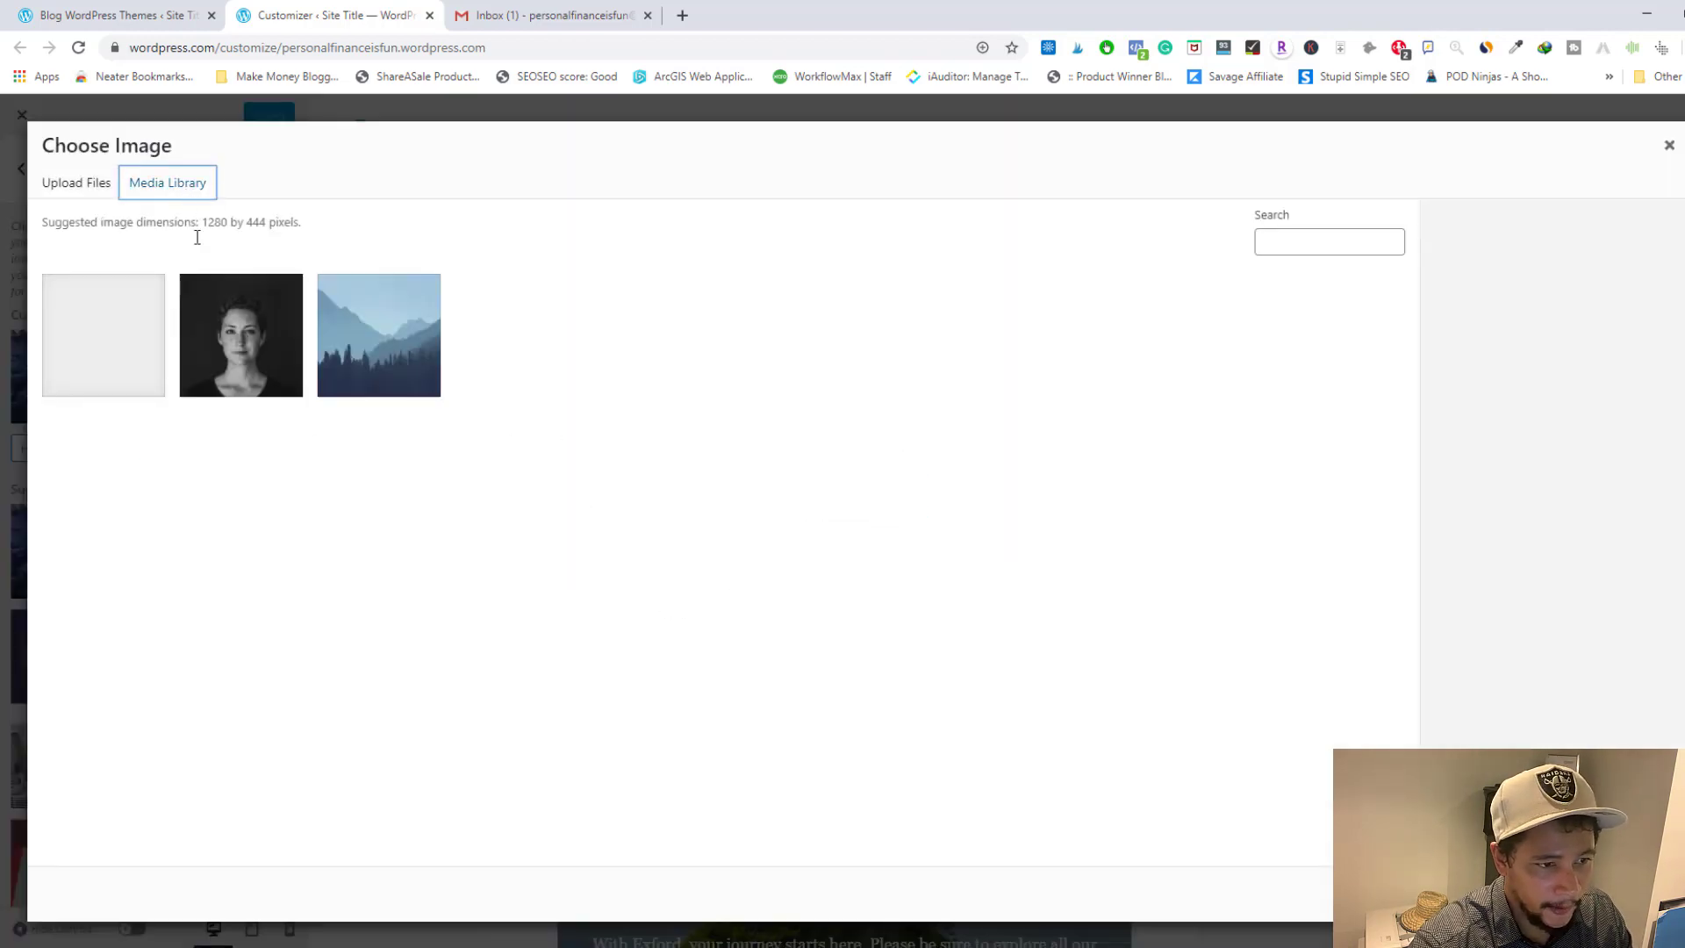
{"action": "left_click", "coordinate": [126, 323]}
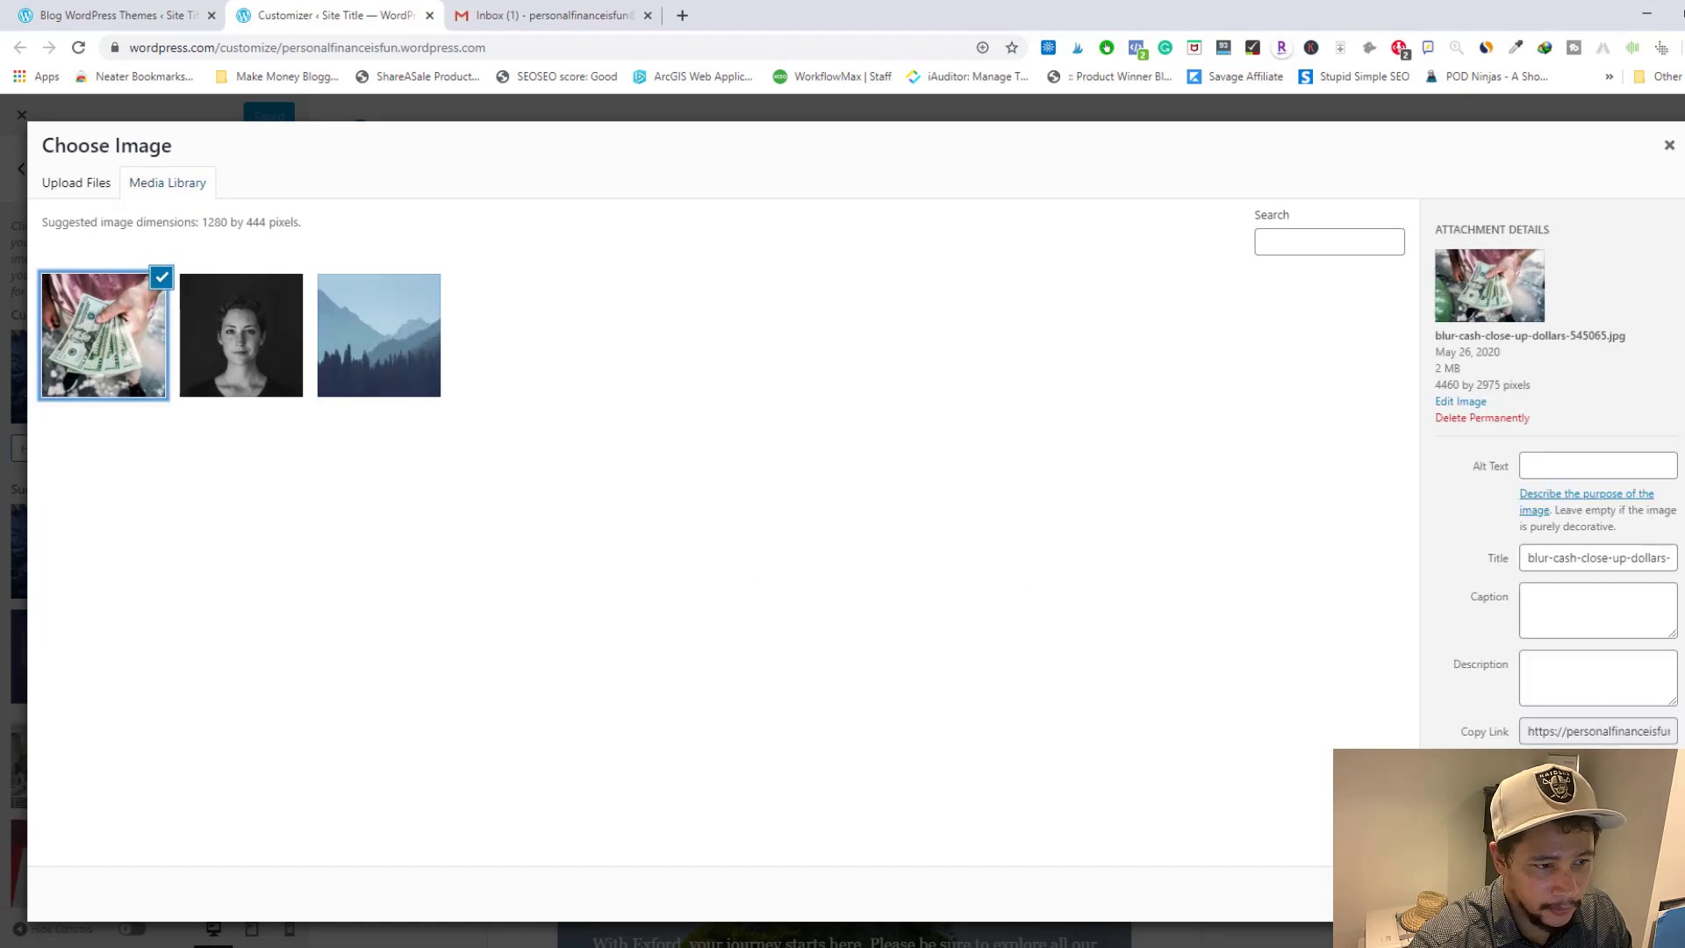
{"action": "left_click", "coordinate": [1617, 894]}
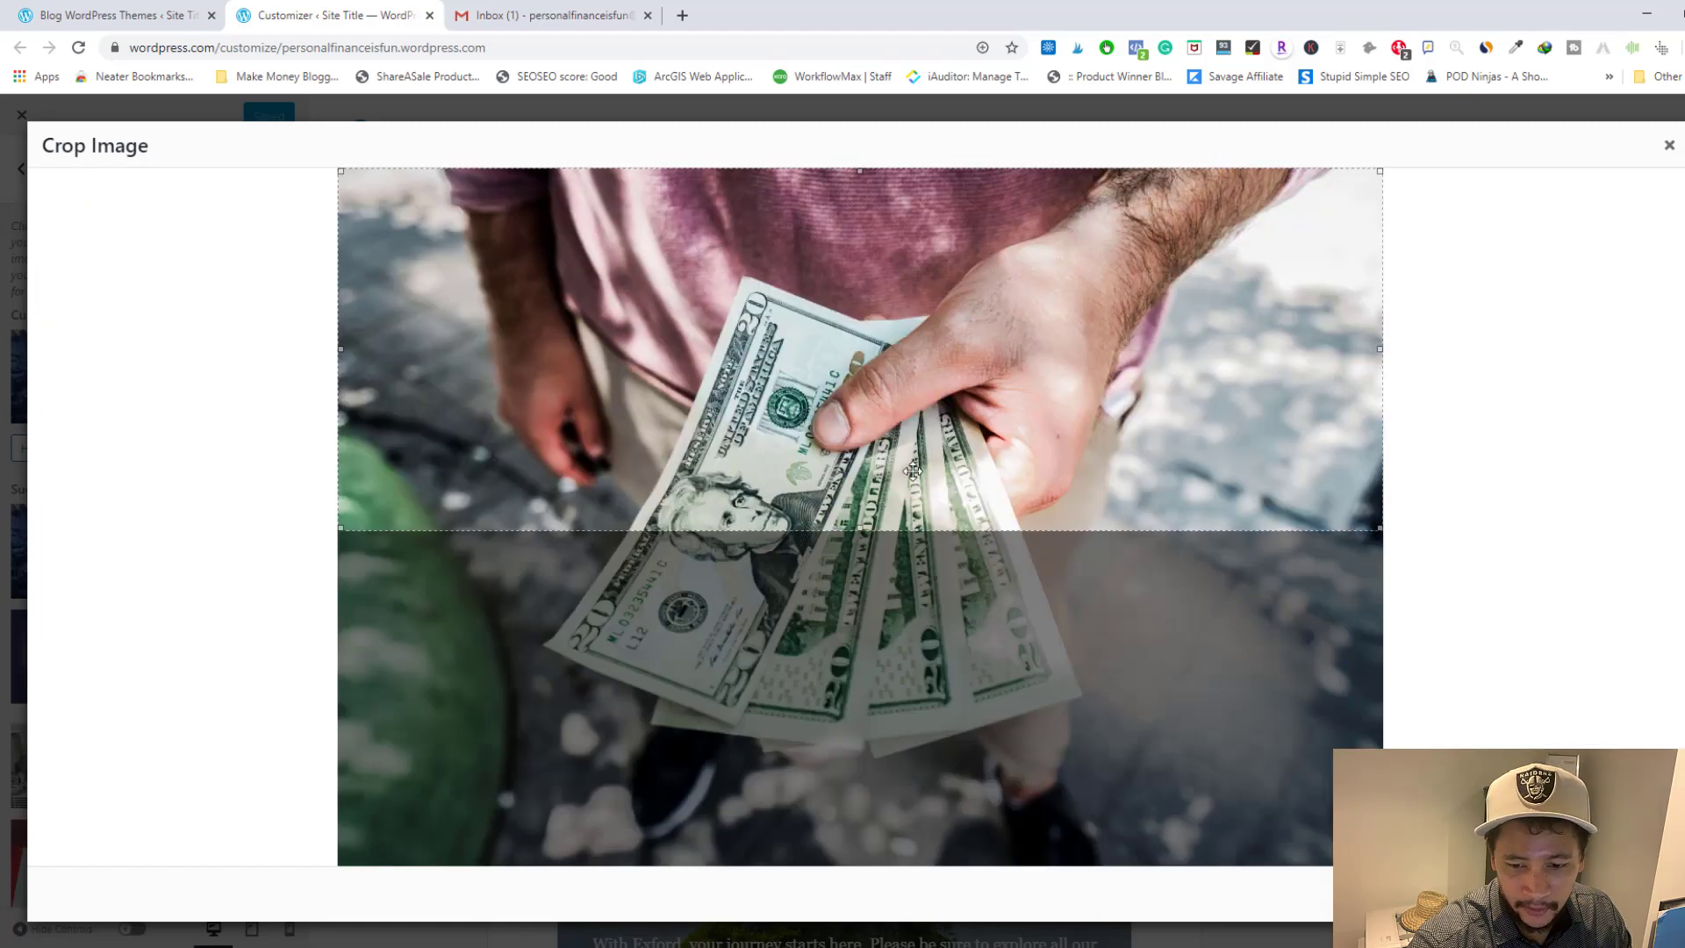
{"action": "left_click_drag", "start_coordinate": [911, 483], "coordinate": [891, 650]}
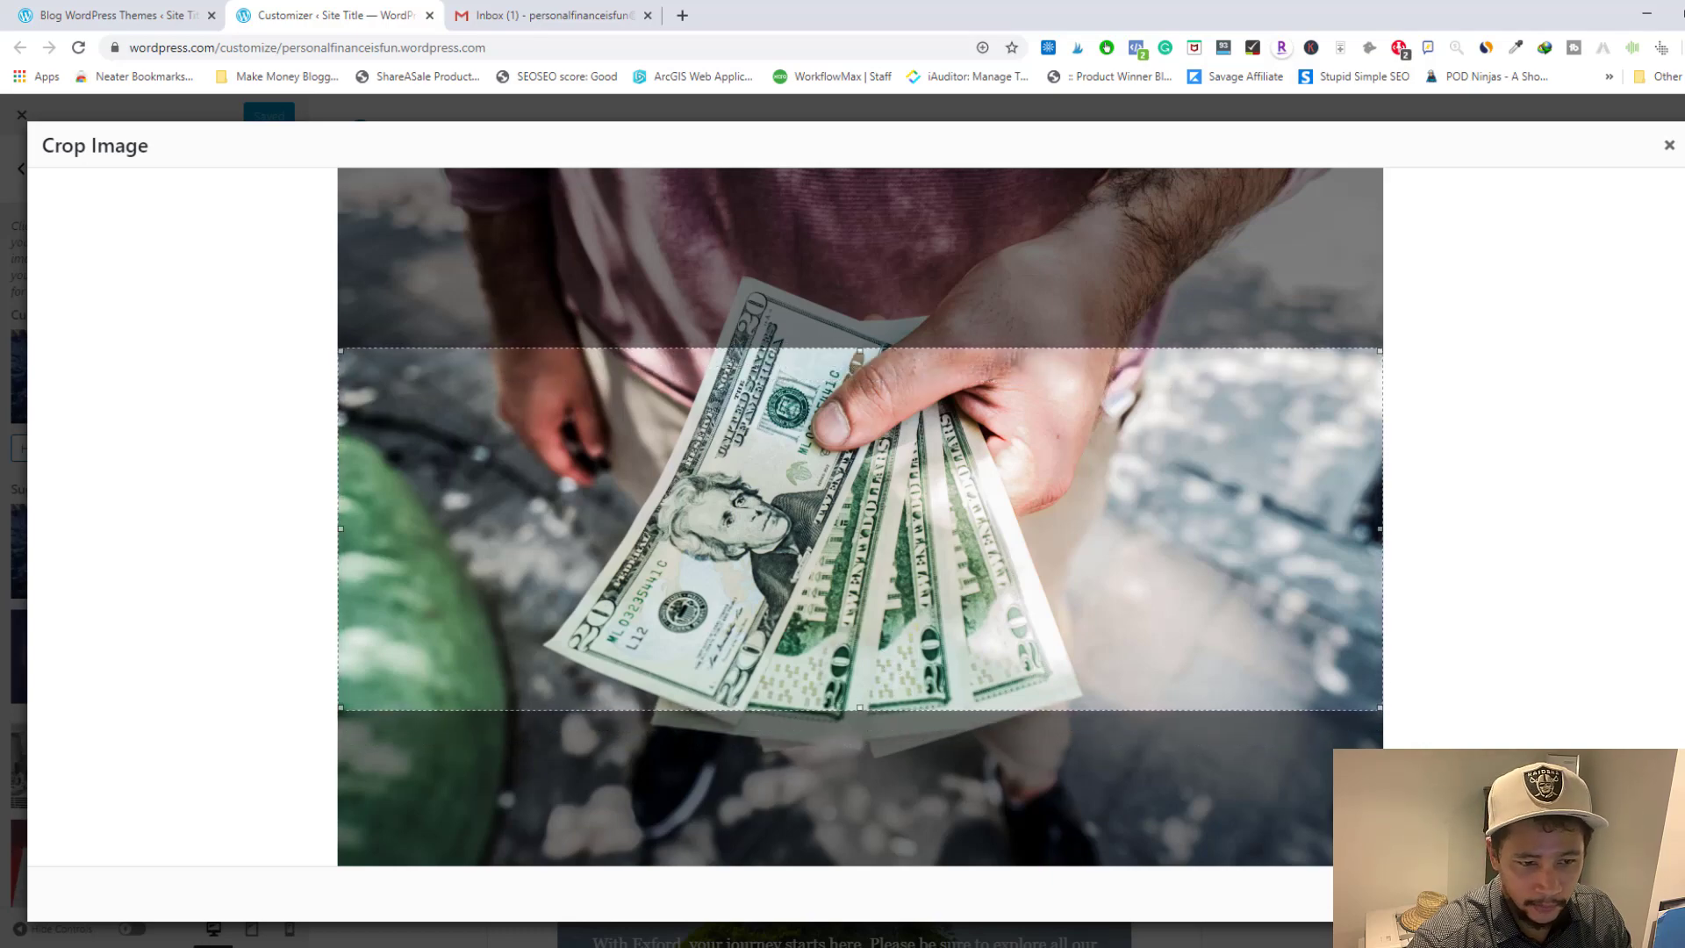
{"action": "left_click", "coordinate": [1617, 893]}
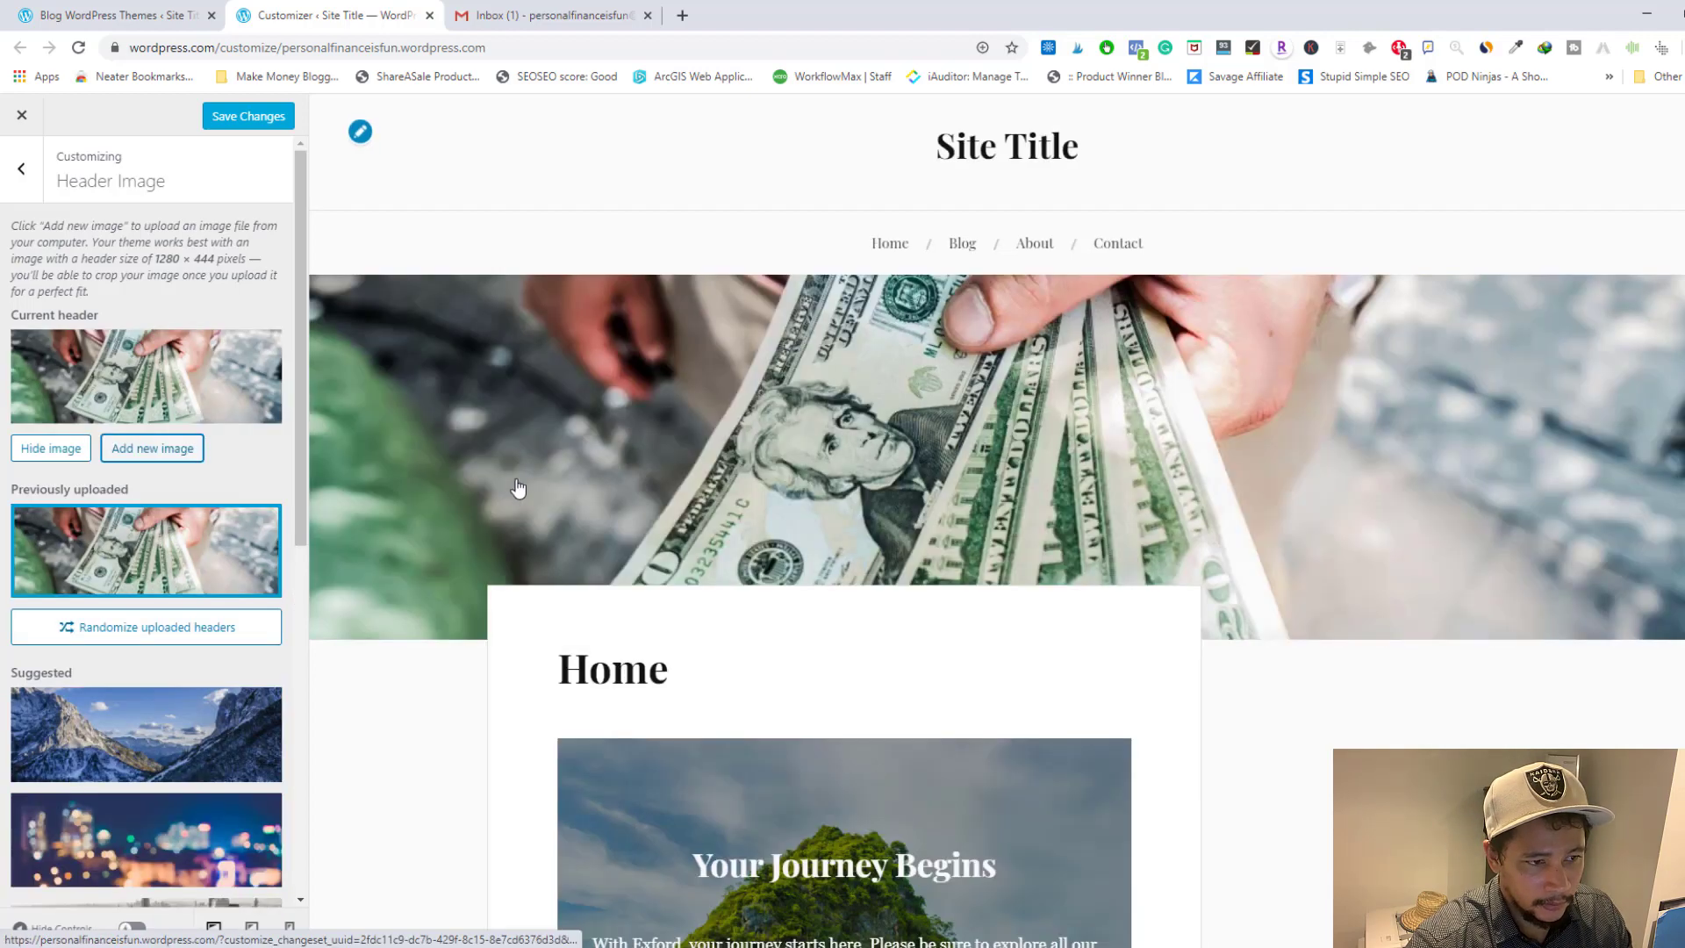
- Try to re-crop the same money photo for the header with the crop area placed lower, over the bills
{"action": "scroll", "coordinate": [481, 476], "scroll_direction": "down", "scroll_amount": 2}
{"action": "scroll", "coordinate": [491, 479], "scroll_direction": "up", "scroll_amount": 2}
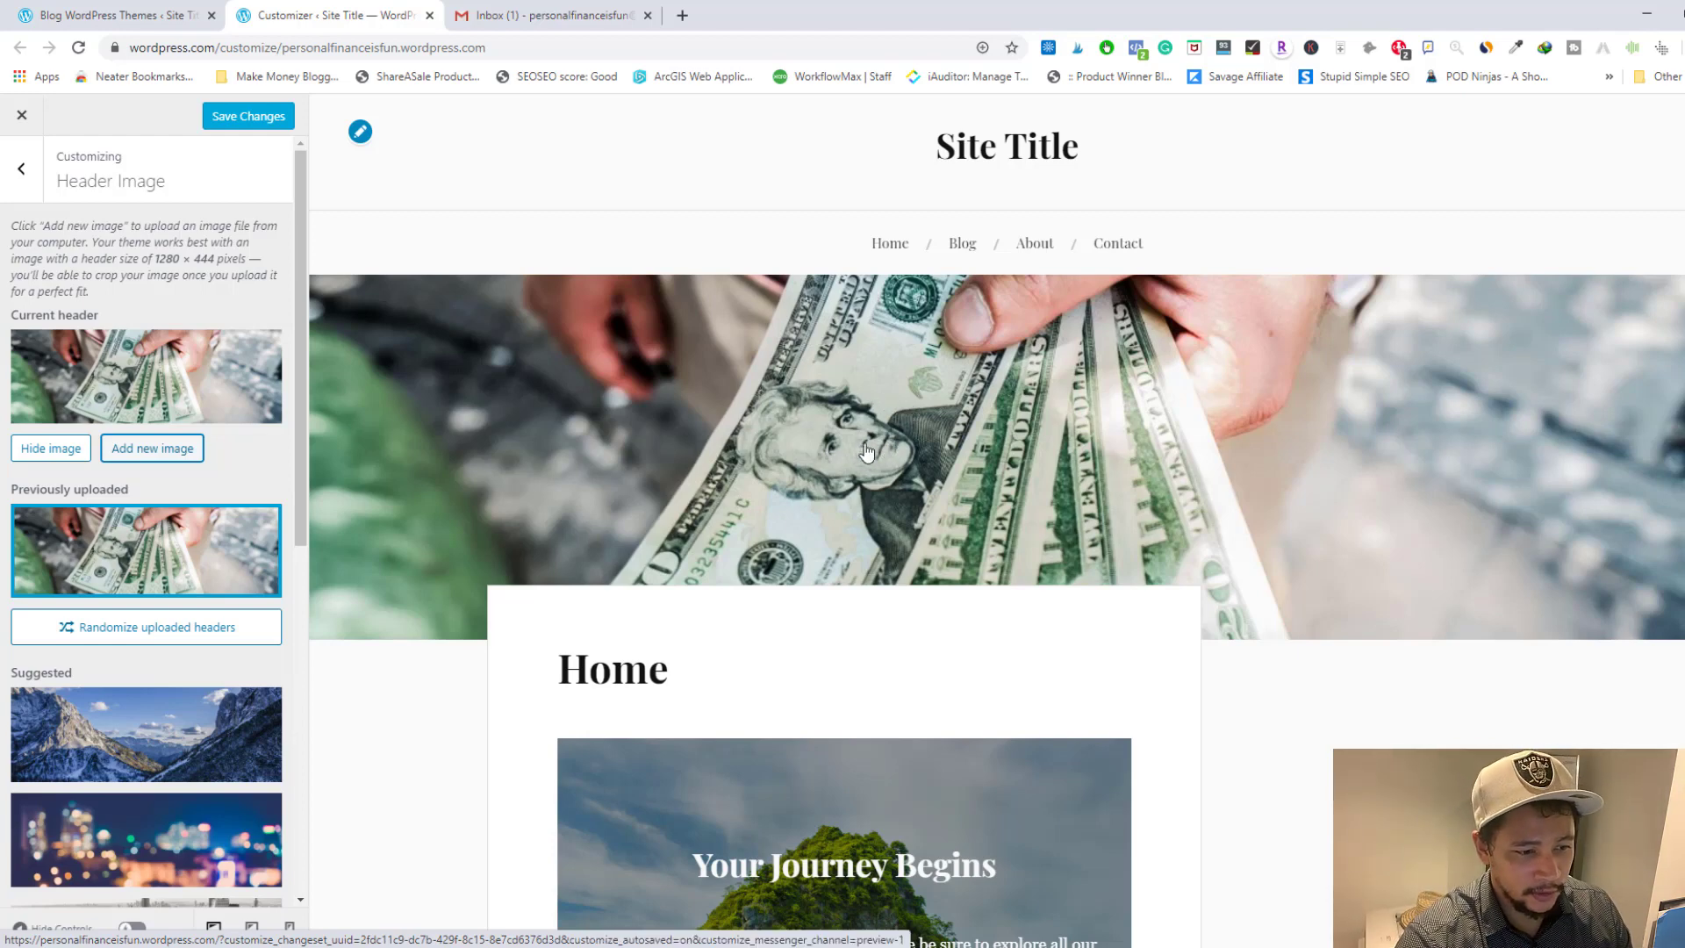
{"action": "left_click", "coordinate": [144, 452]}
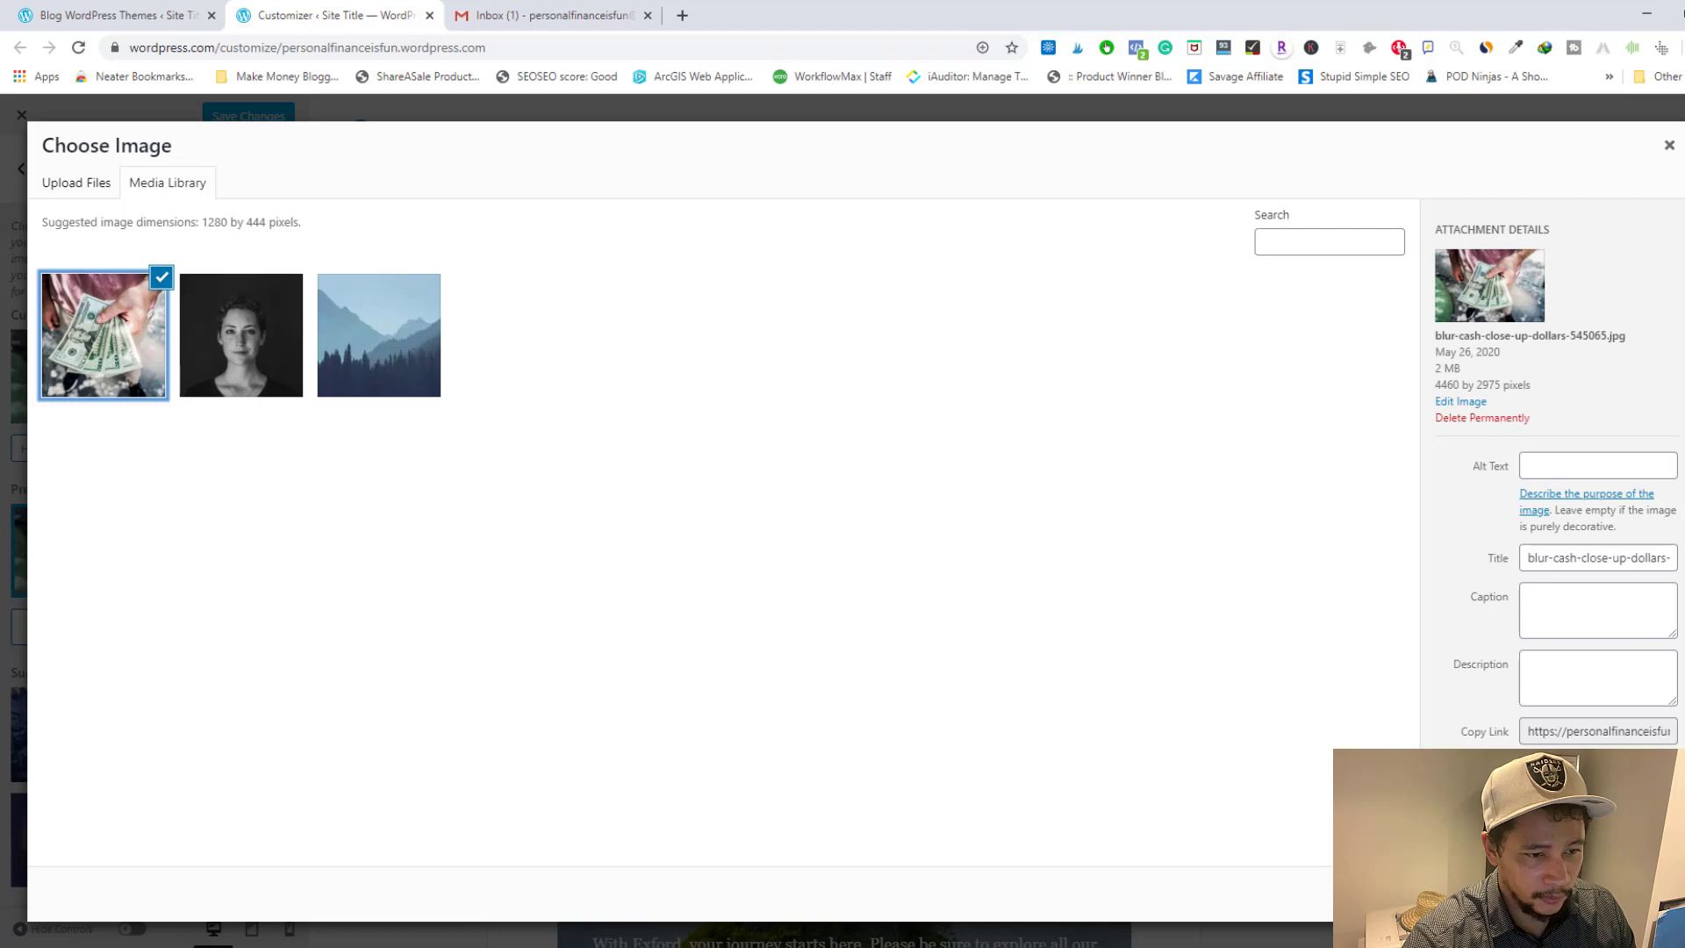
{"action": "left_click", "coordinate": [1616, 894]}
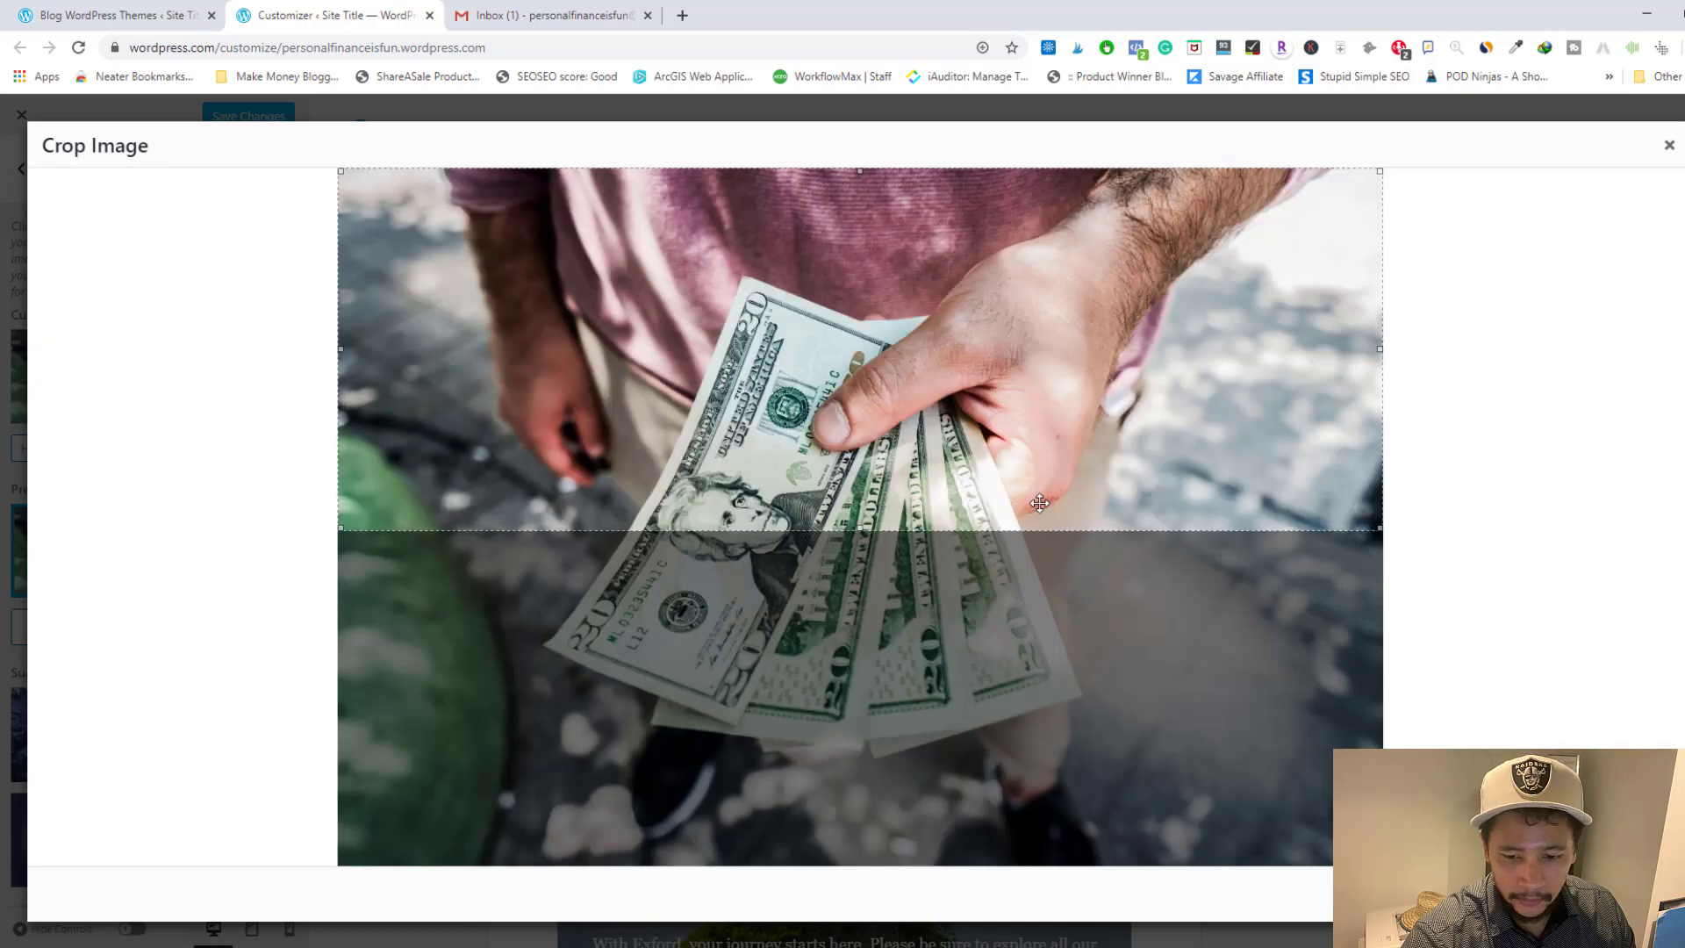
{"action": "left_click_drag", "start_coordinate": [1037, 505], "coordinate": [1257, 831]}
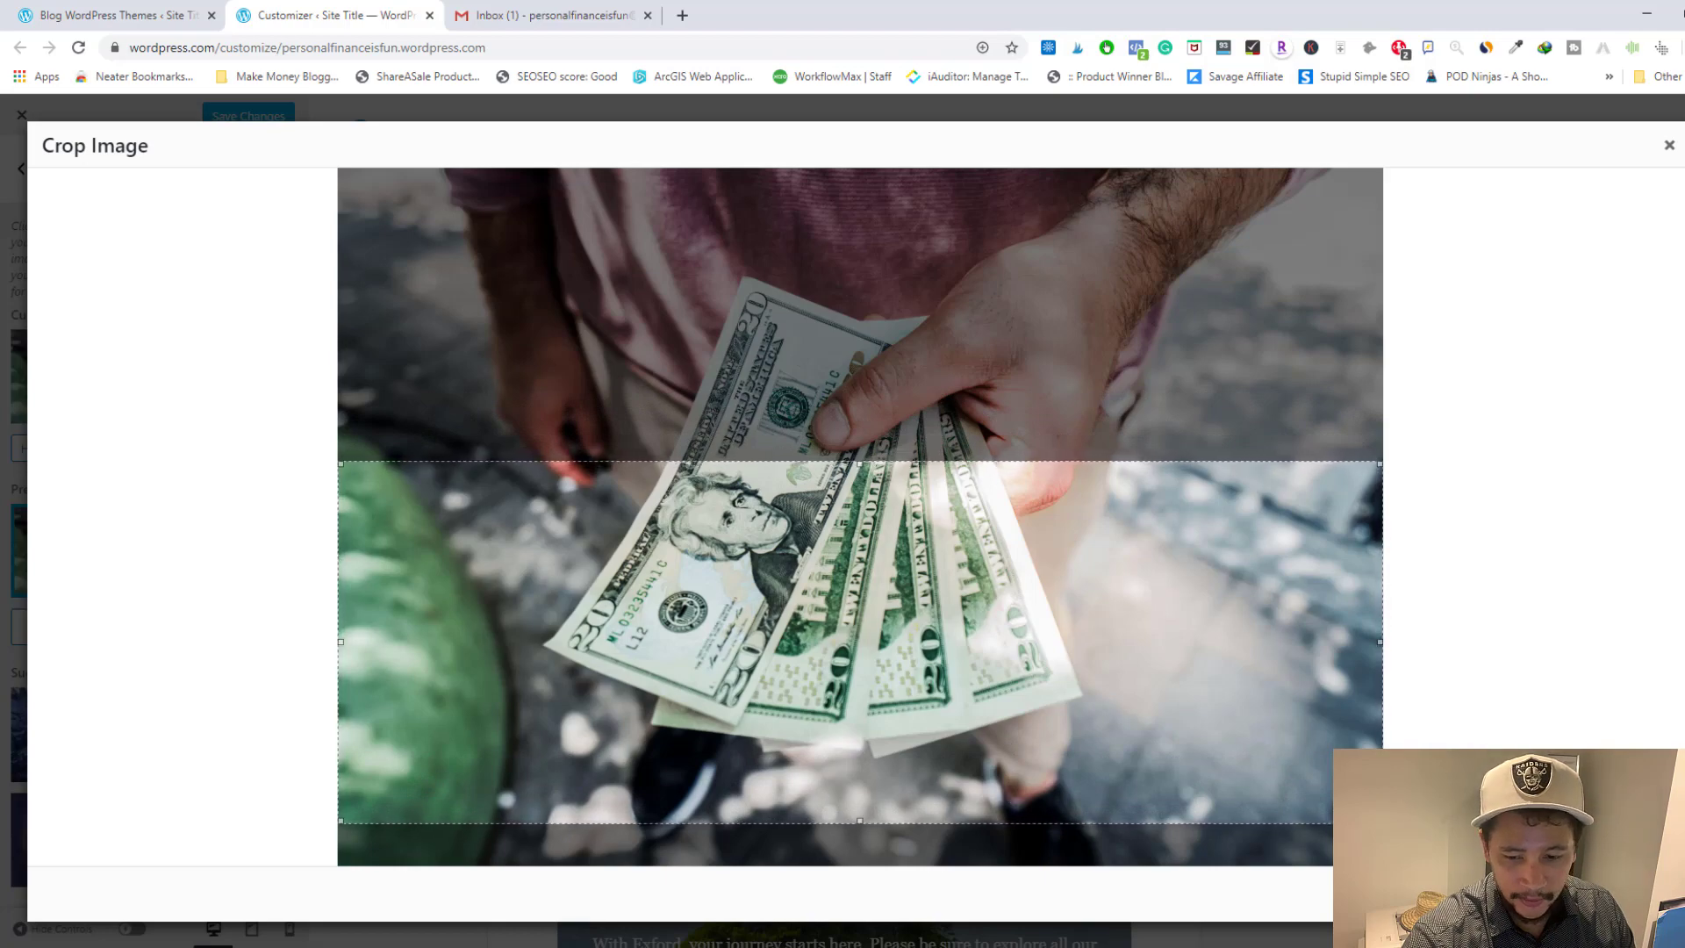
{"action": "left_click", "coordinate": [1629, 893]}
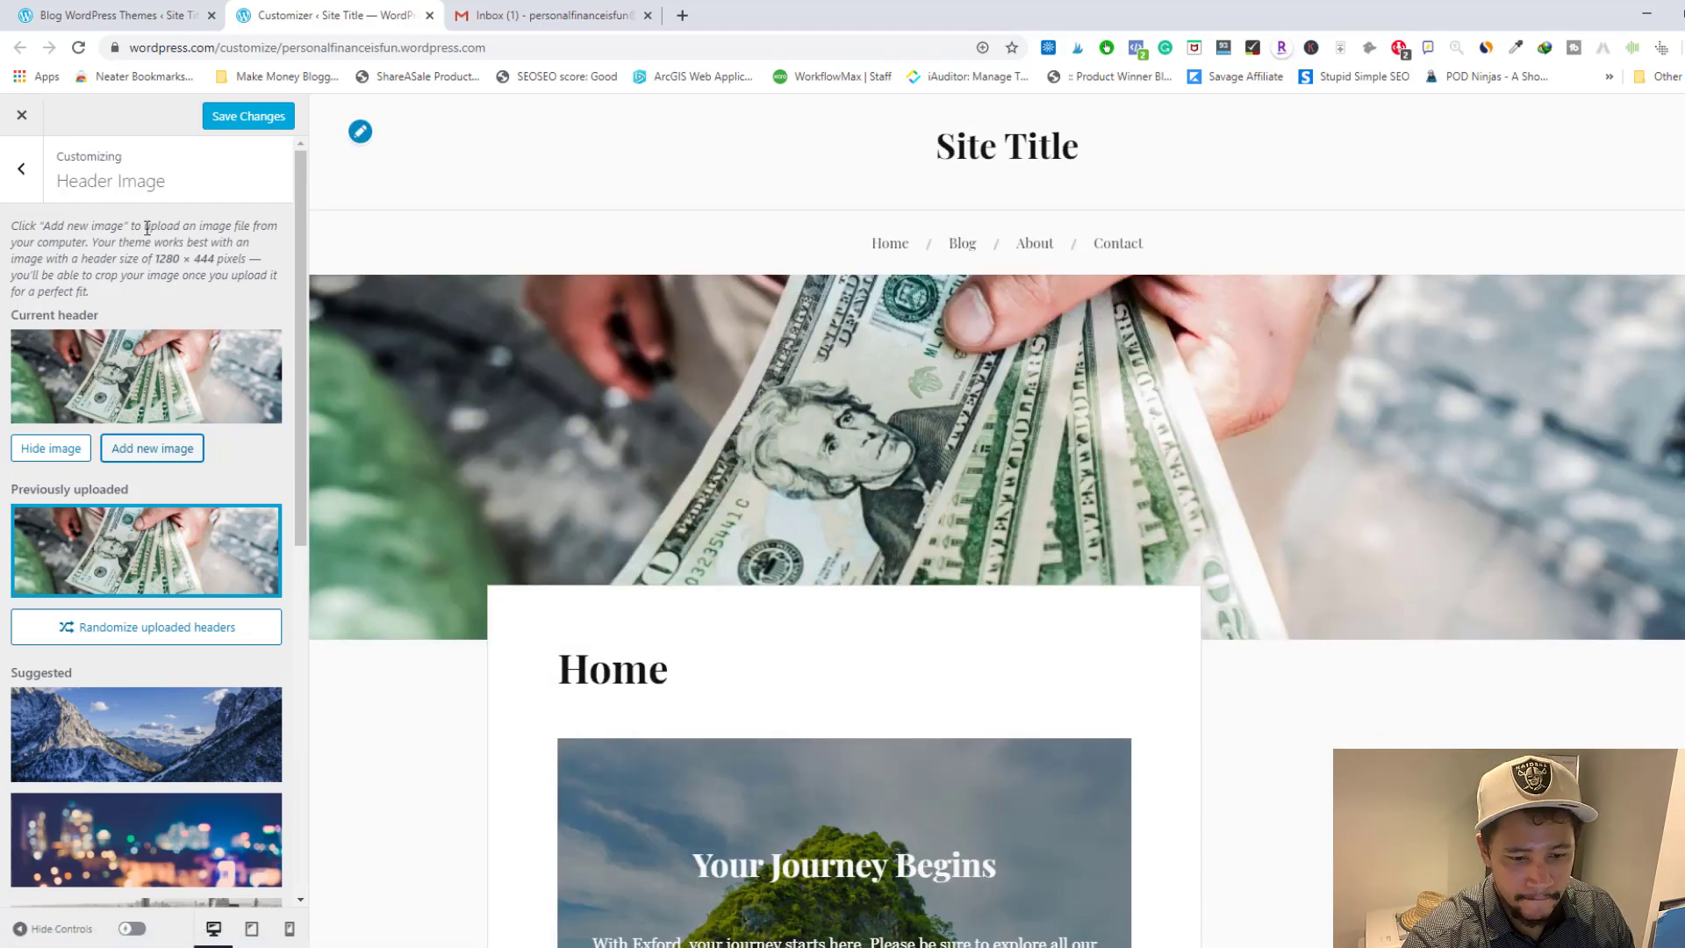
- Set the site title to "Personal Finance is Fun" in the site identity settings
{"action": "left_click", "coordinate": [21, 169]}
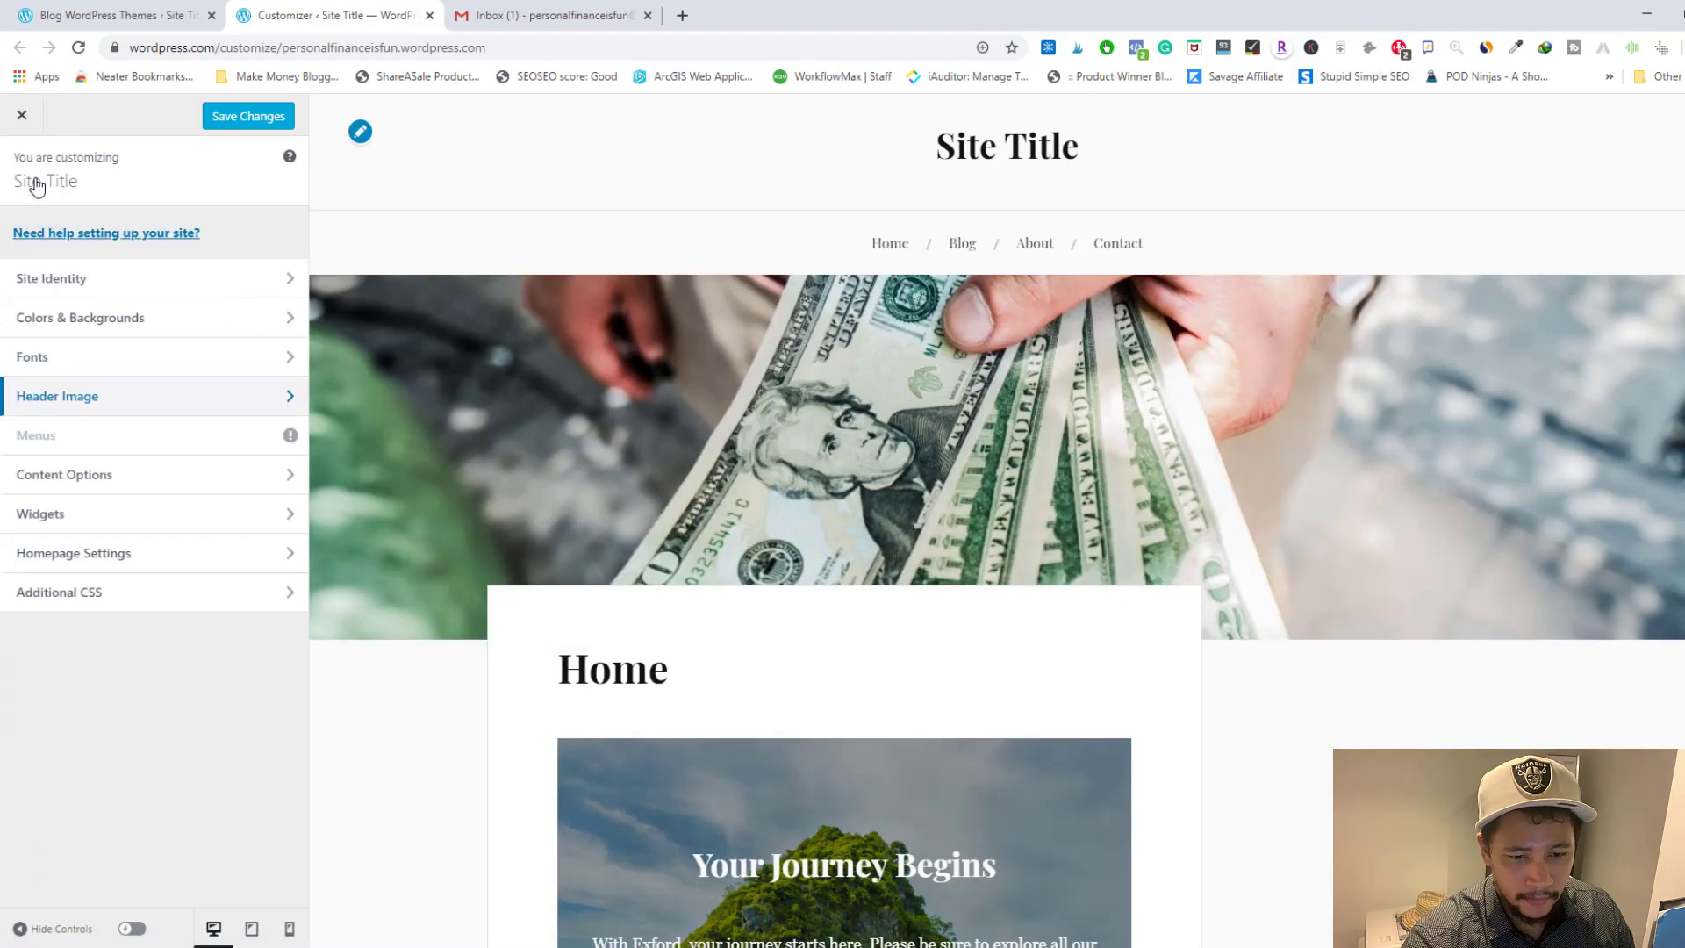
{"action": "left_click", "coordinate": [157, 290]}
{"action": "left_click", "coordinate": [116, 254]}
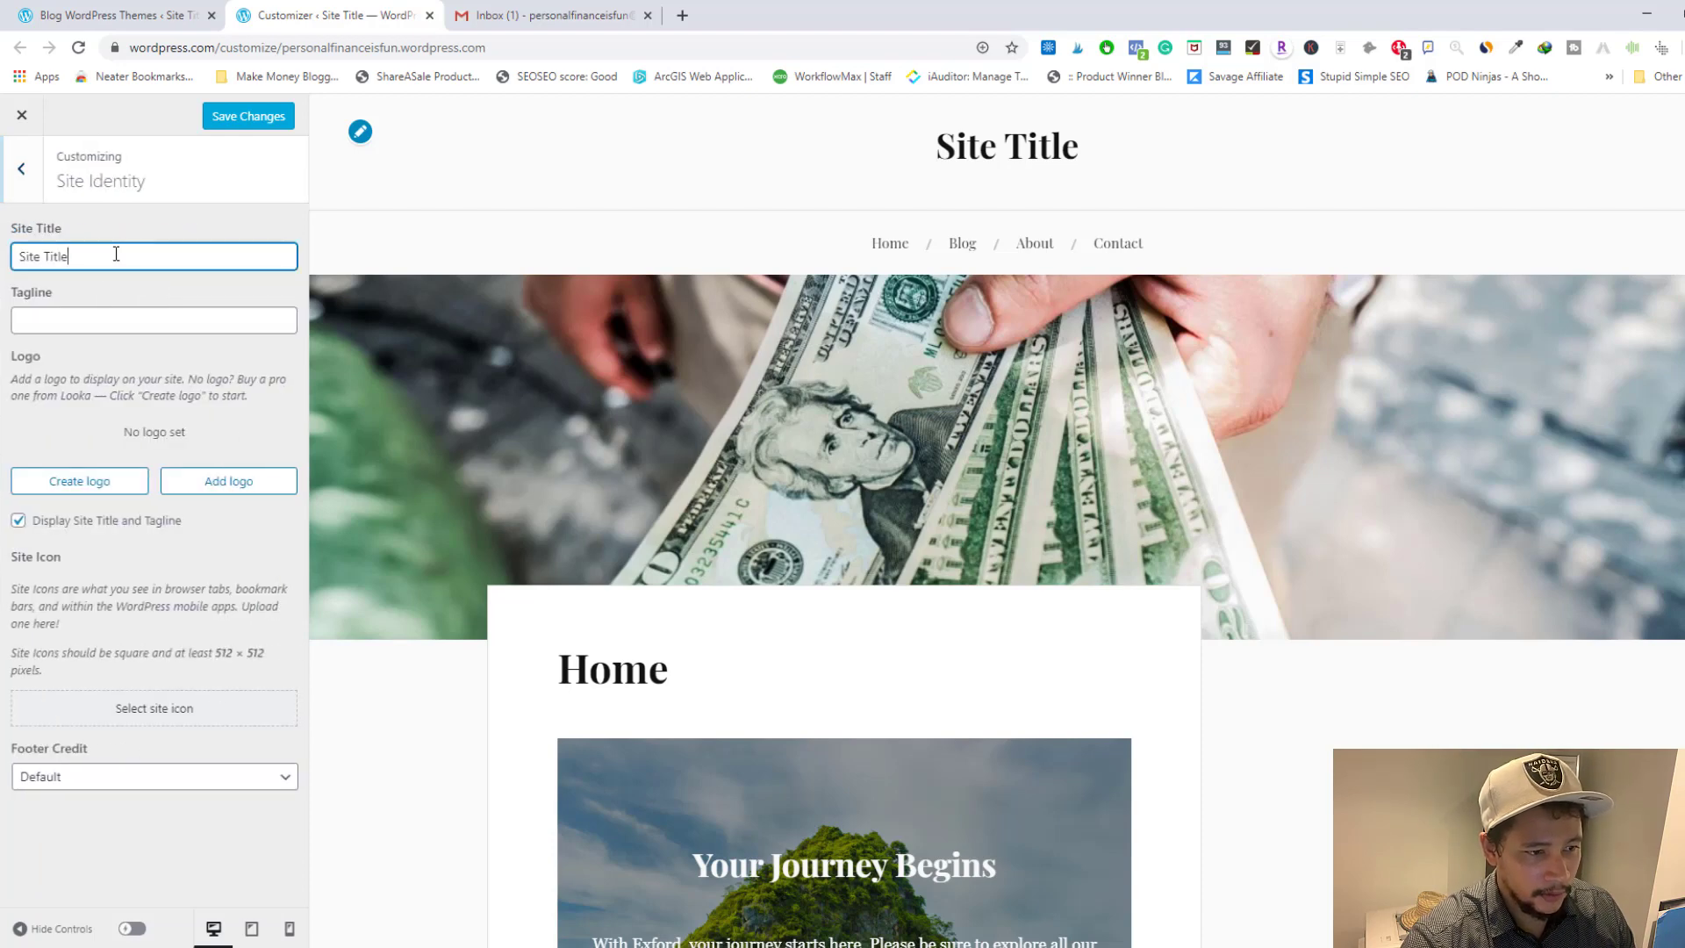
{"action": "left_click", "coordinate": [35, 173]}
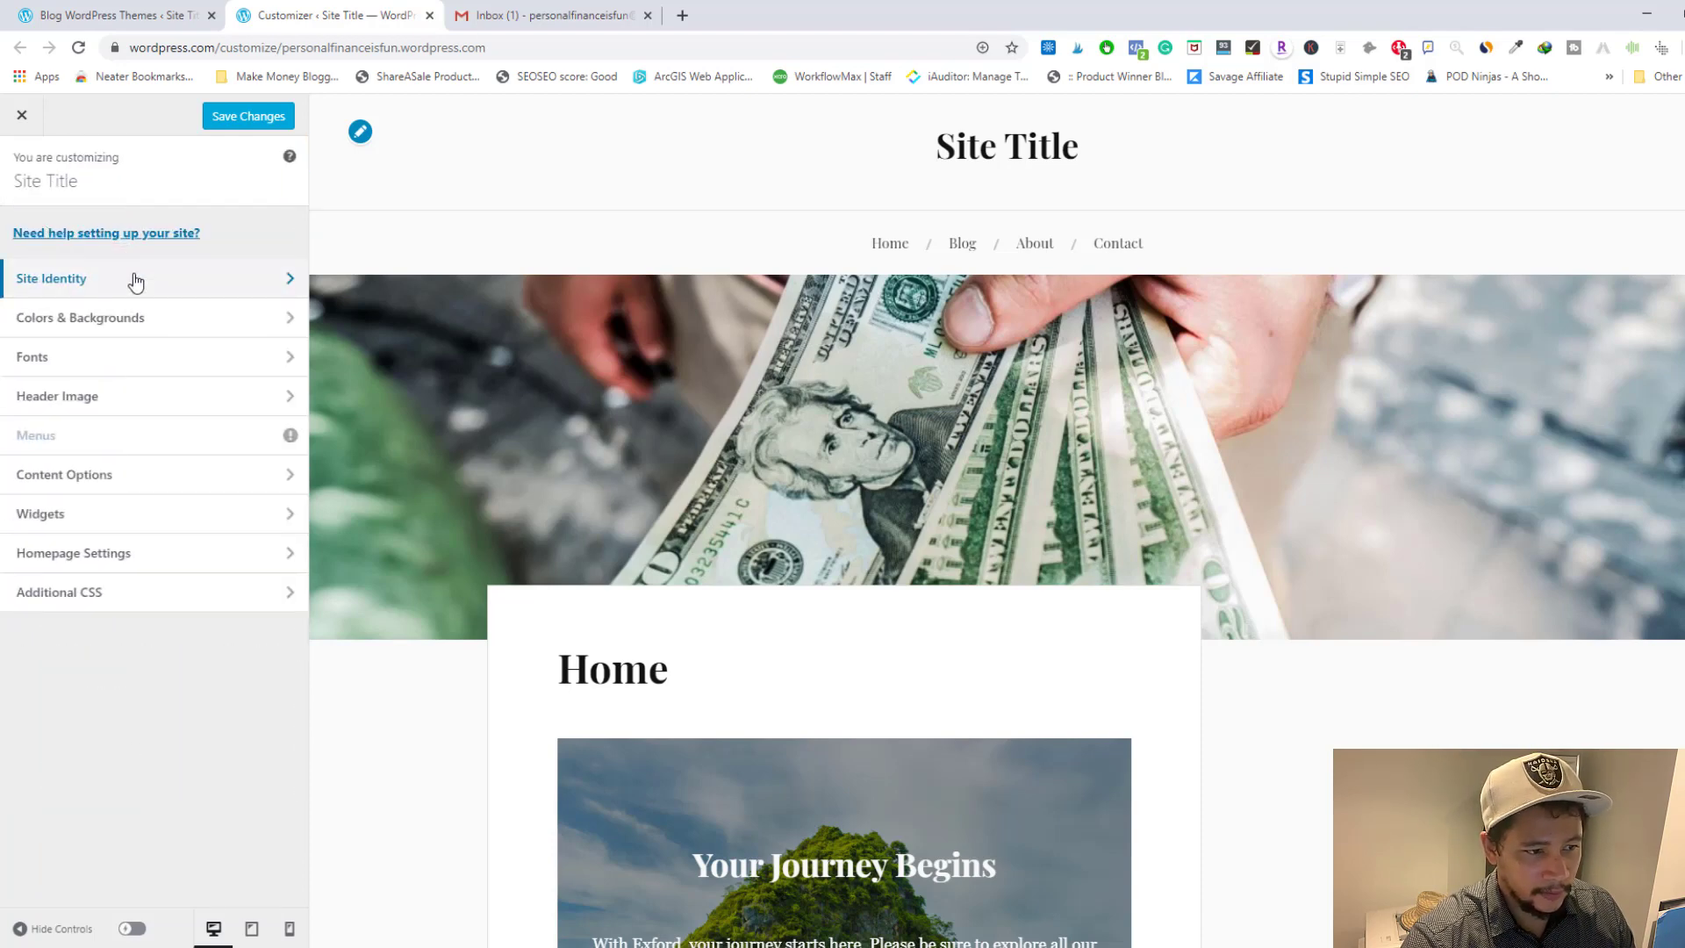
{"action": "left_click", "coordinate": [136, 280]}
{"action": "double_click", "coordinate": [112, 257]}
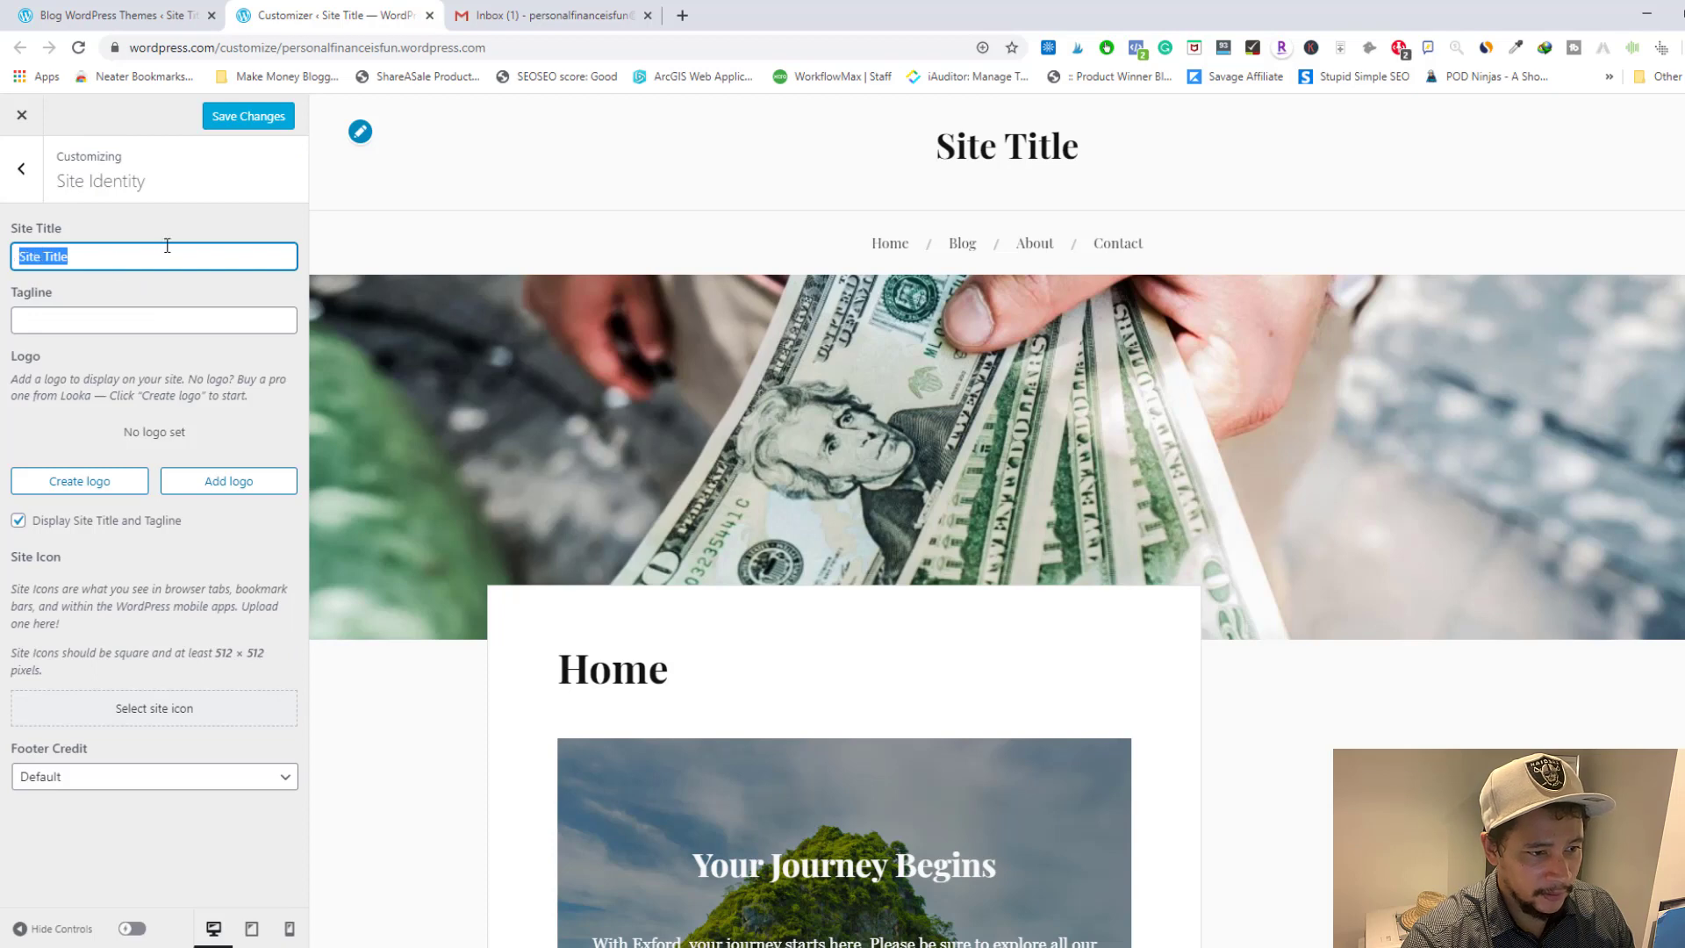
{"action": "type", "text": "Personal"}
{"action": "type", "text": "Finance is Fun"}
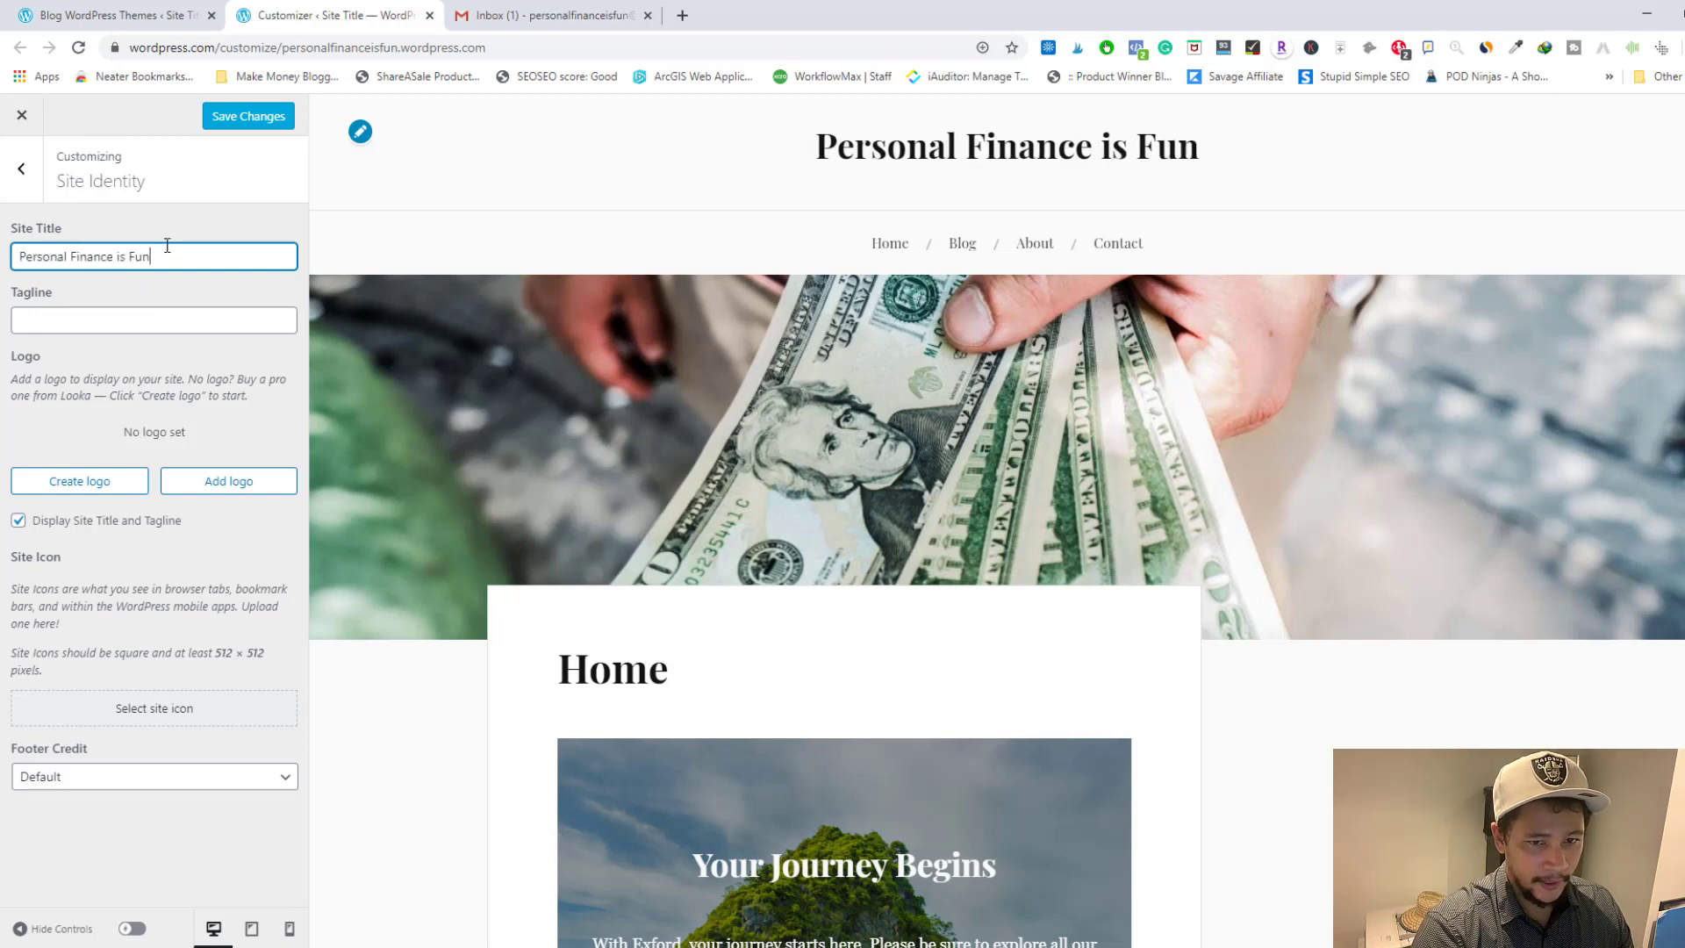
{"action": "key", "text": "Tab"}
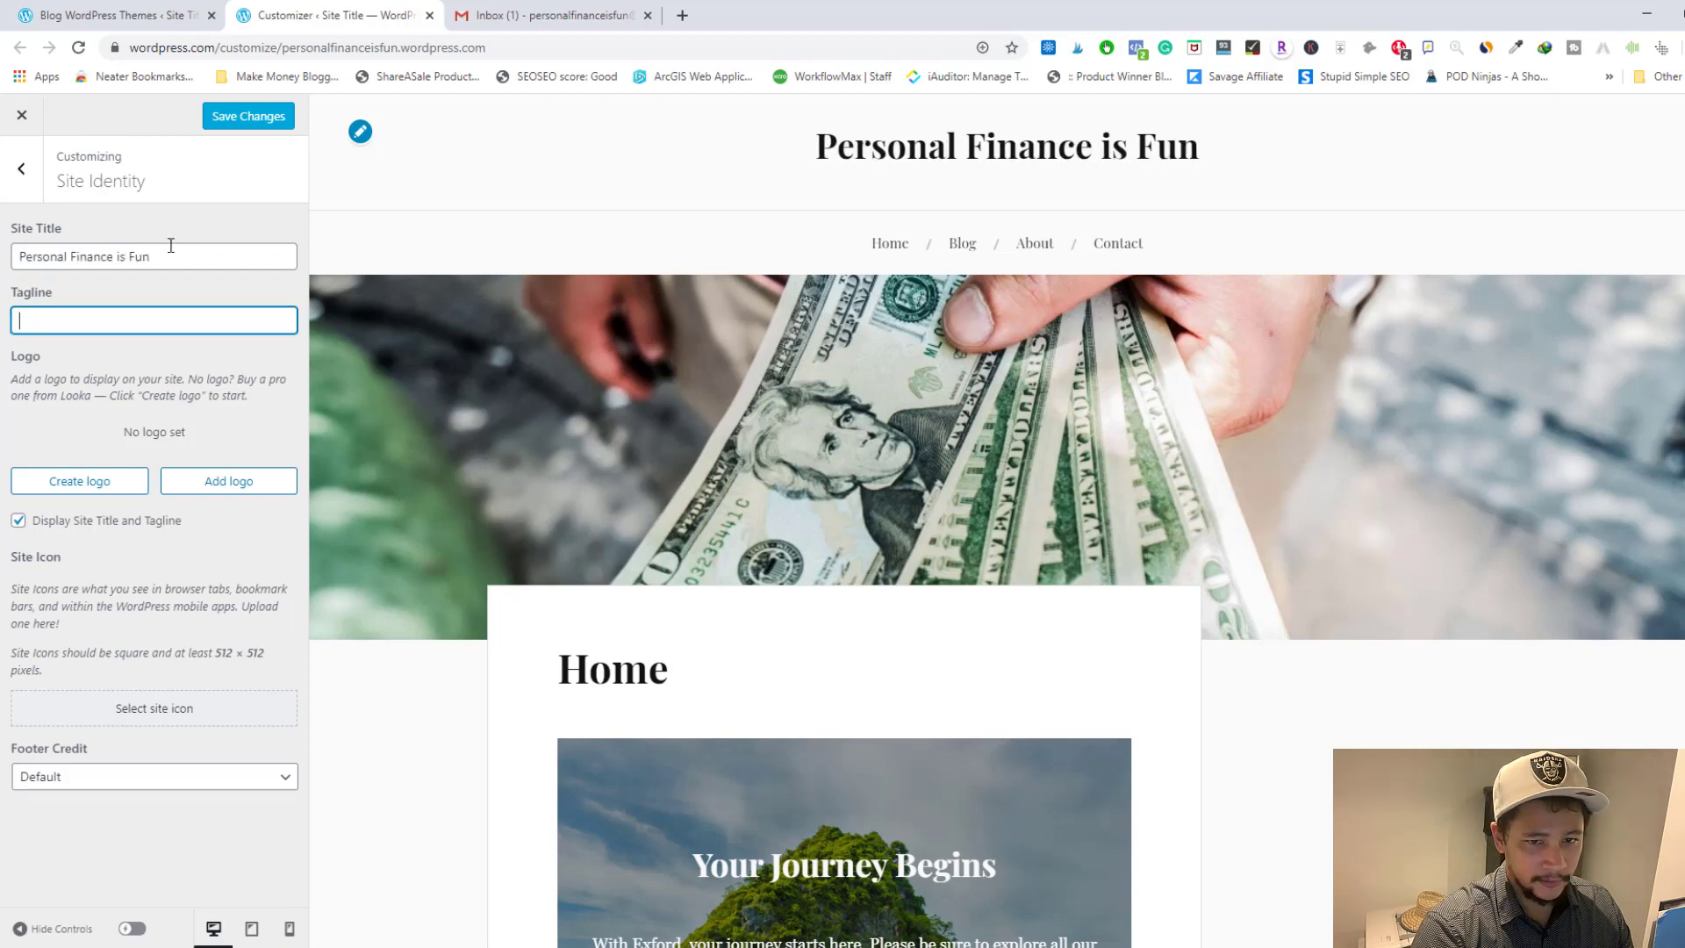
{"action": "type", "text": "the best"}
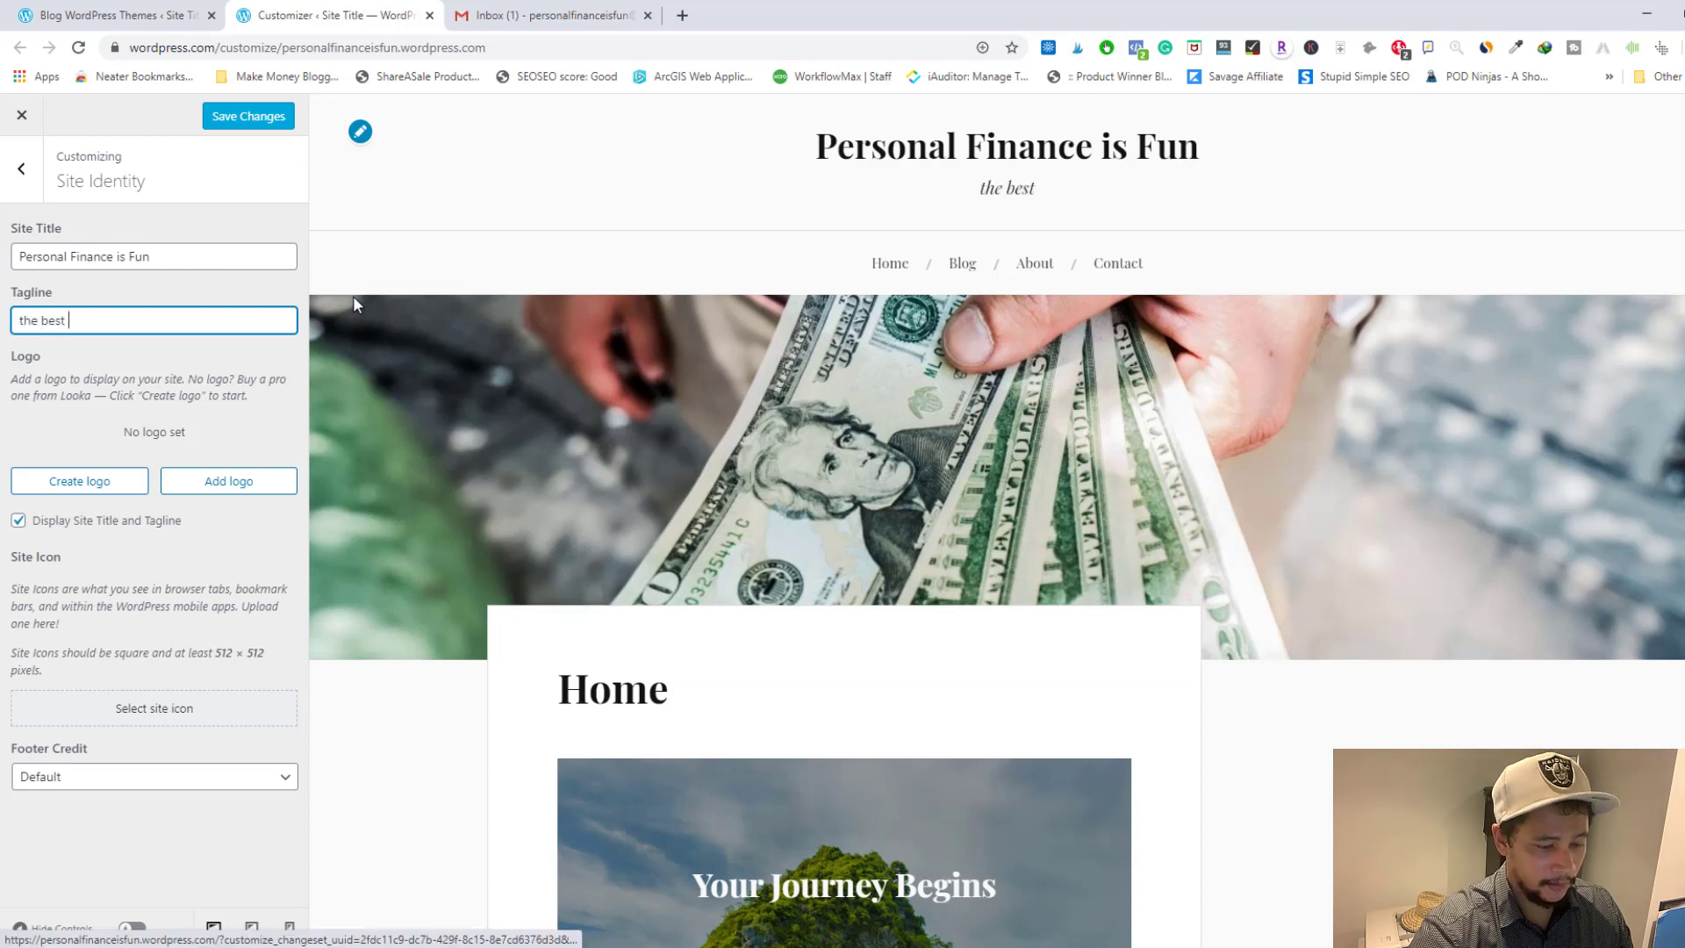
{"action": "key", "text": "BackSpace"}
{"action": "key", "text": "BackSpace"}
{"action": "key", "text": "BackSpace"}
{"action": "key", "text": "BackSpace"}
{"action": "key", "text": "BackSpace"}
{"action": "key", "text": "BackSpace"}
{"action": "key", "text": "BackSpace"}
{"action": "key", "text": "BackSpace"}
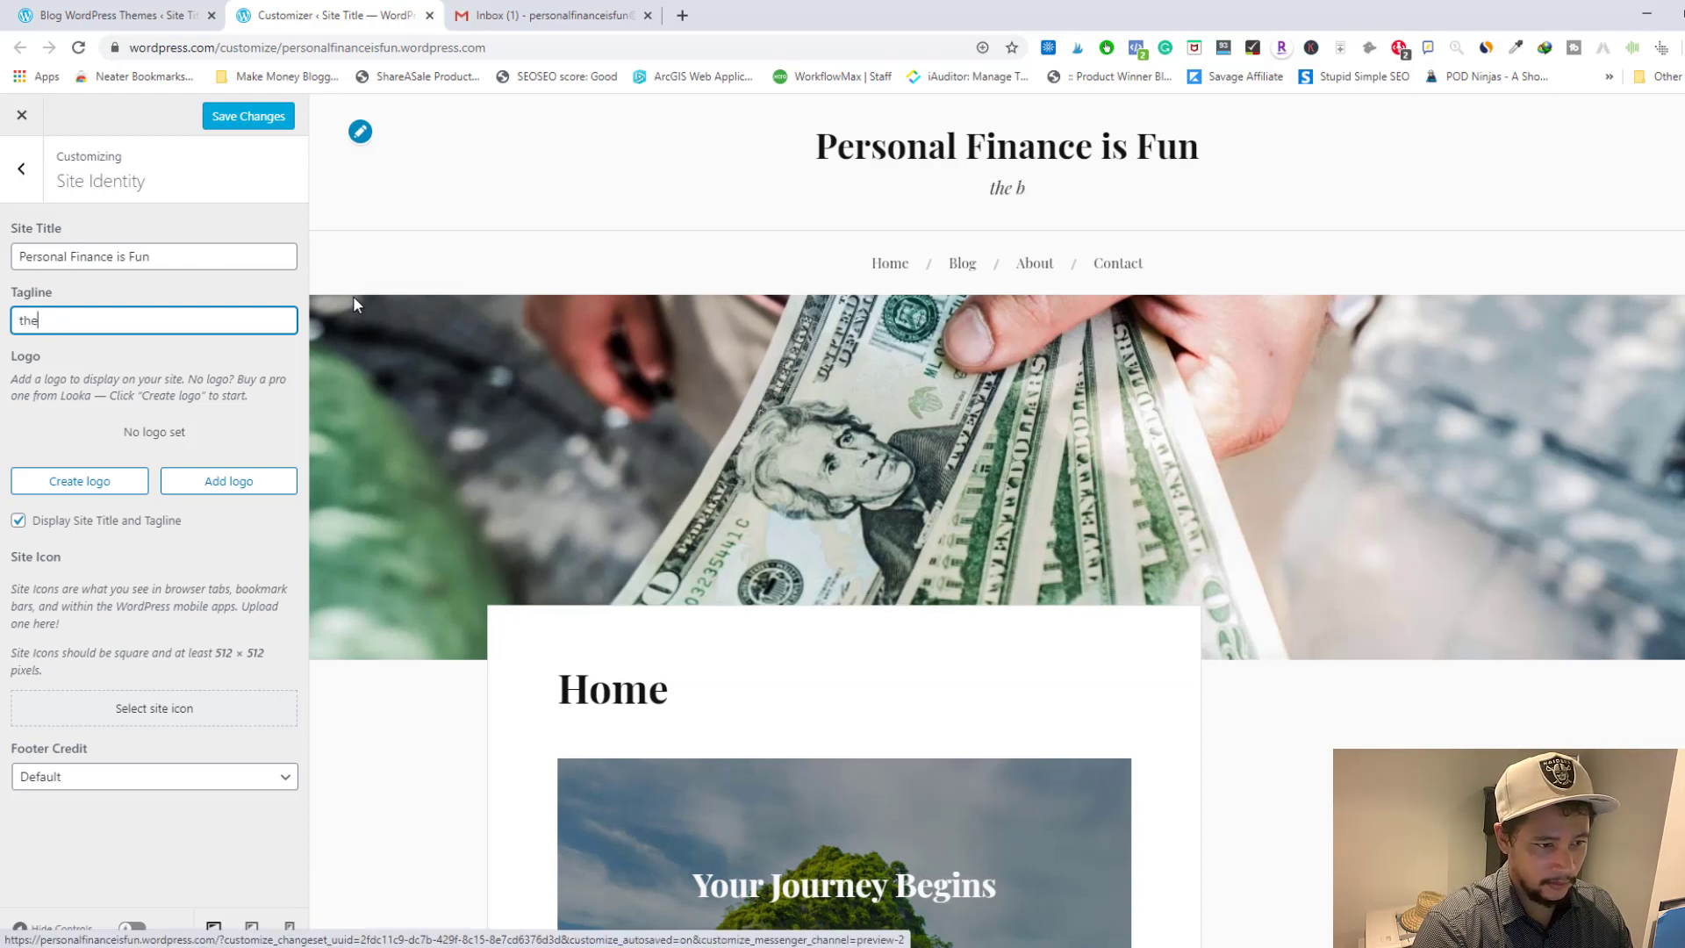
- Set the site's tagline to "top personal finance advice for everyday people"
{"action": "type", "text": "t"}
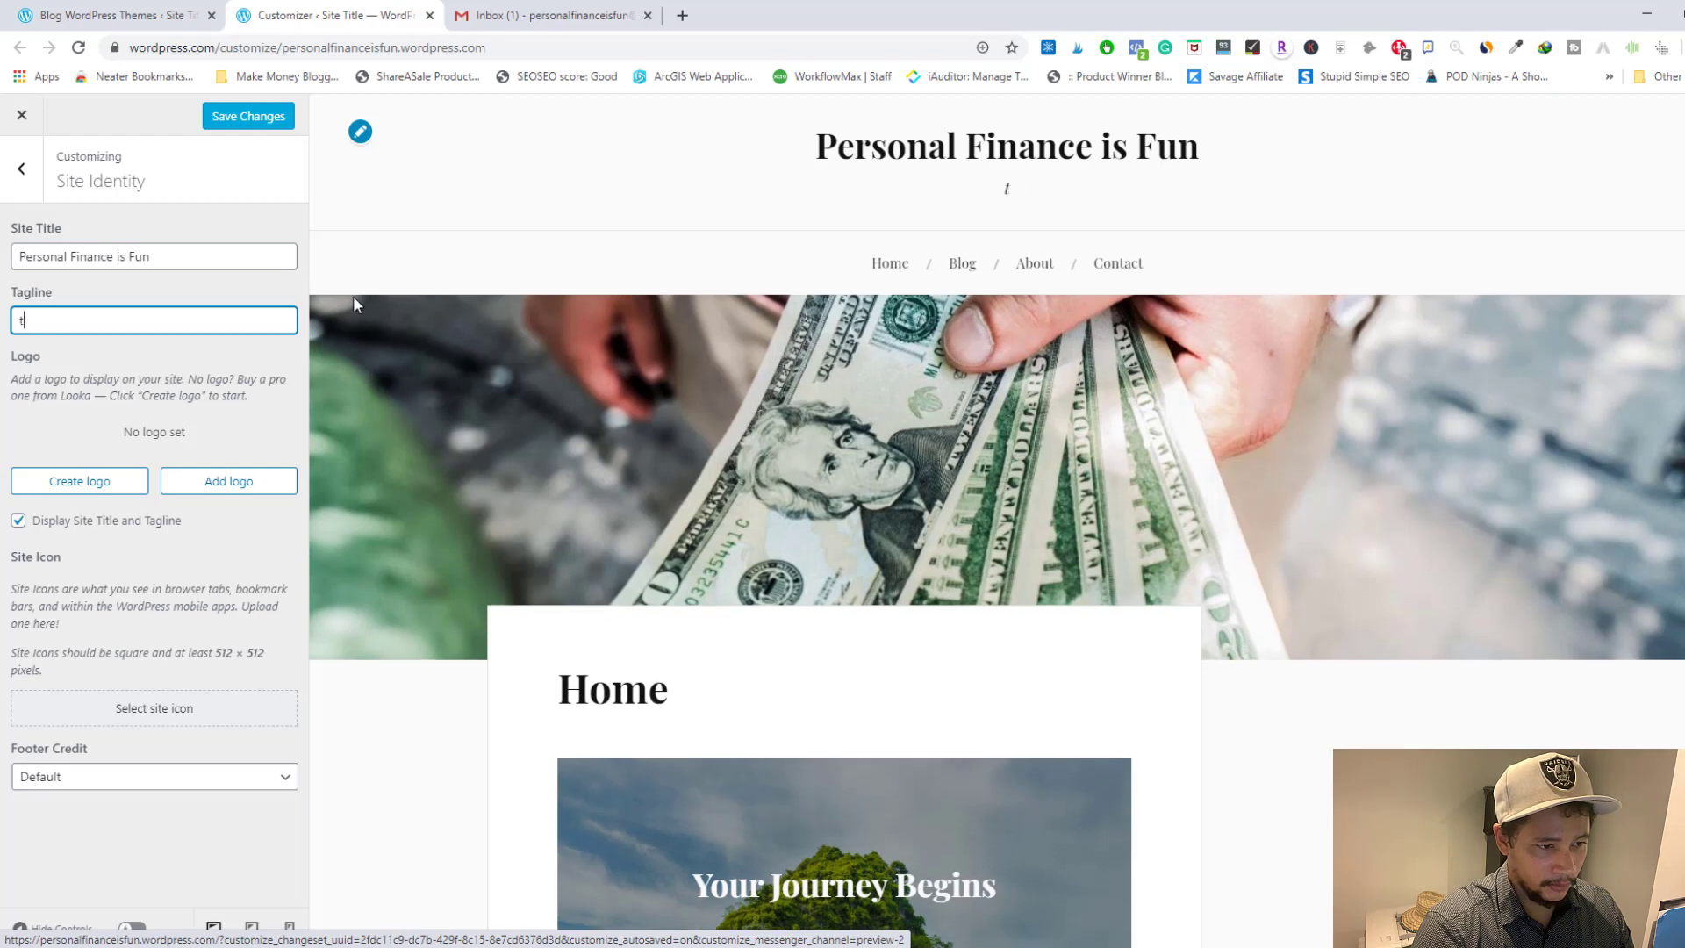
{"action": "type", "text": "op per"}
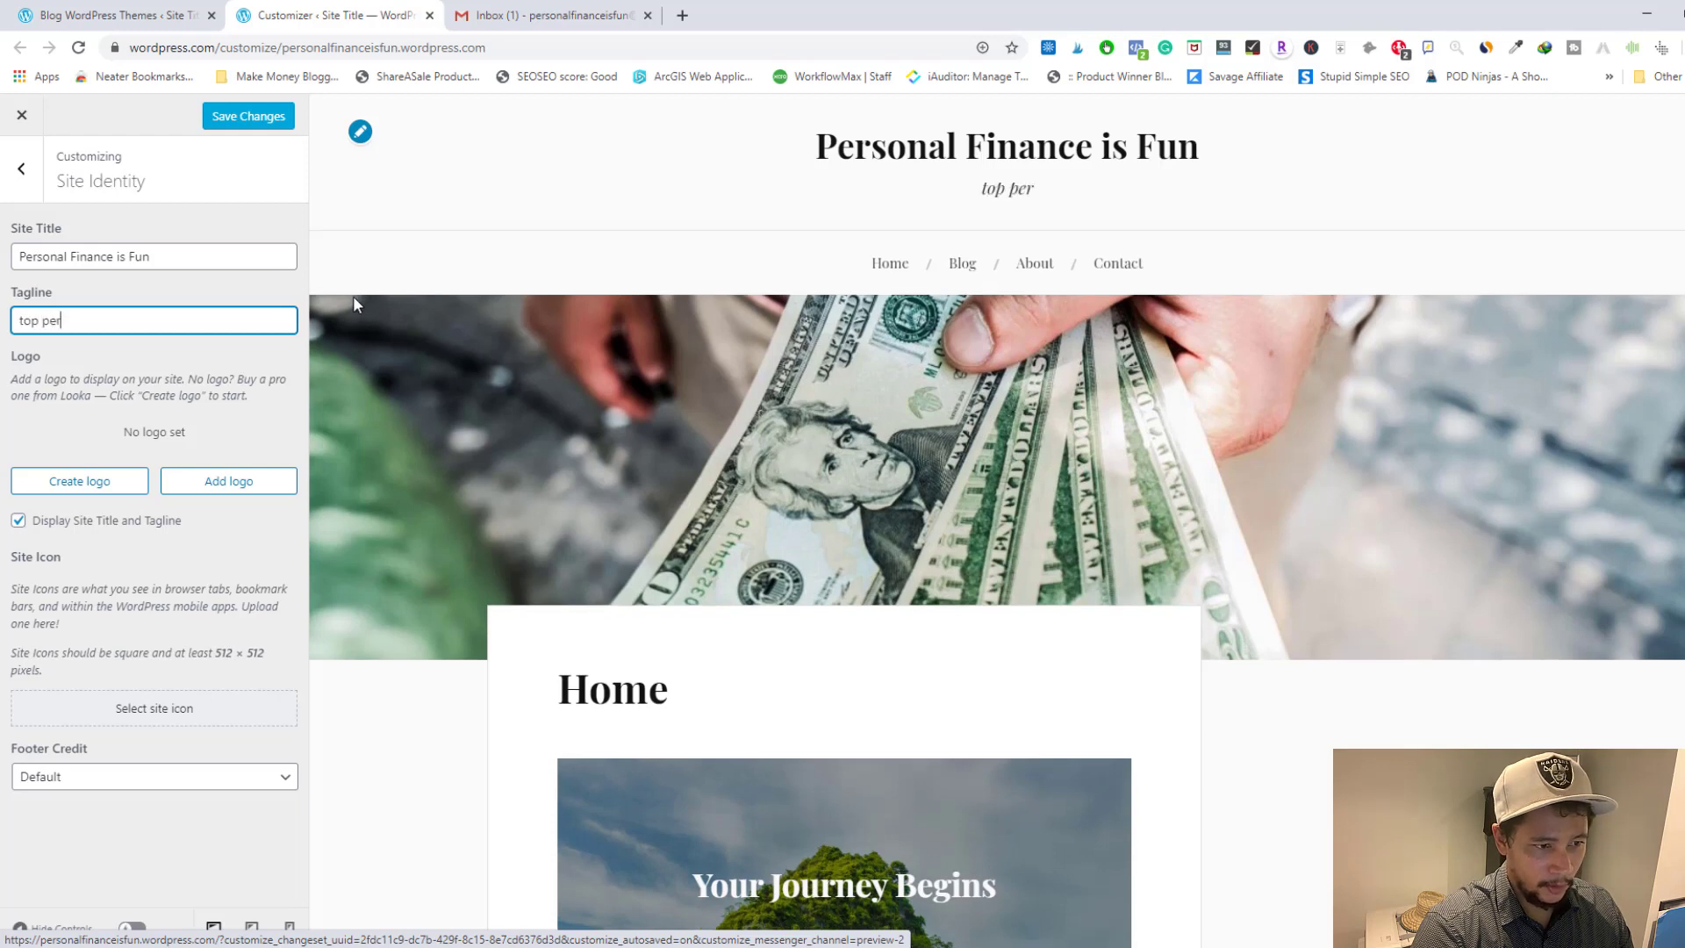
{"action": "type", "text": "sonal finance adiv"}
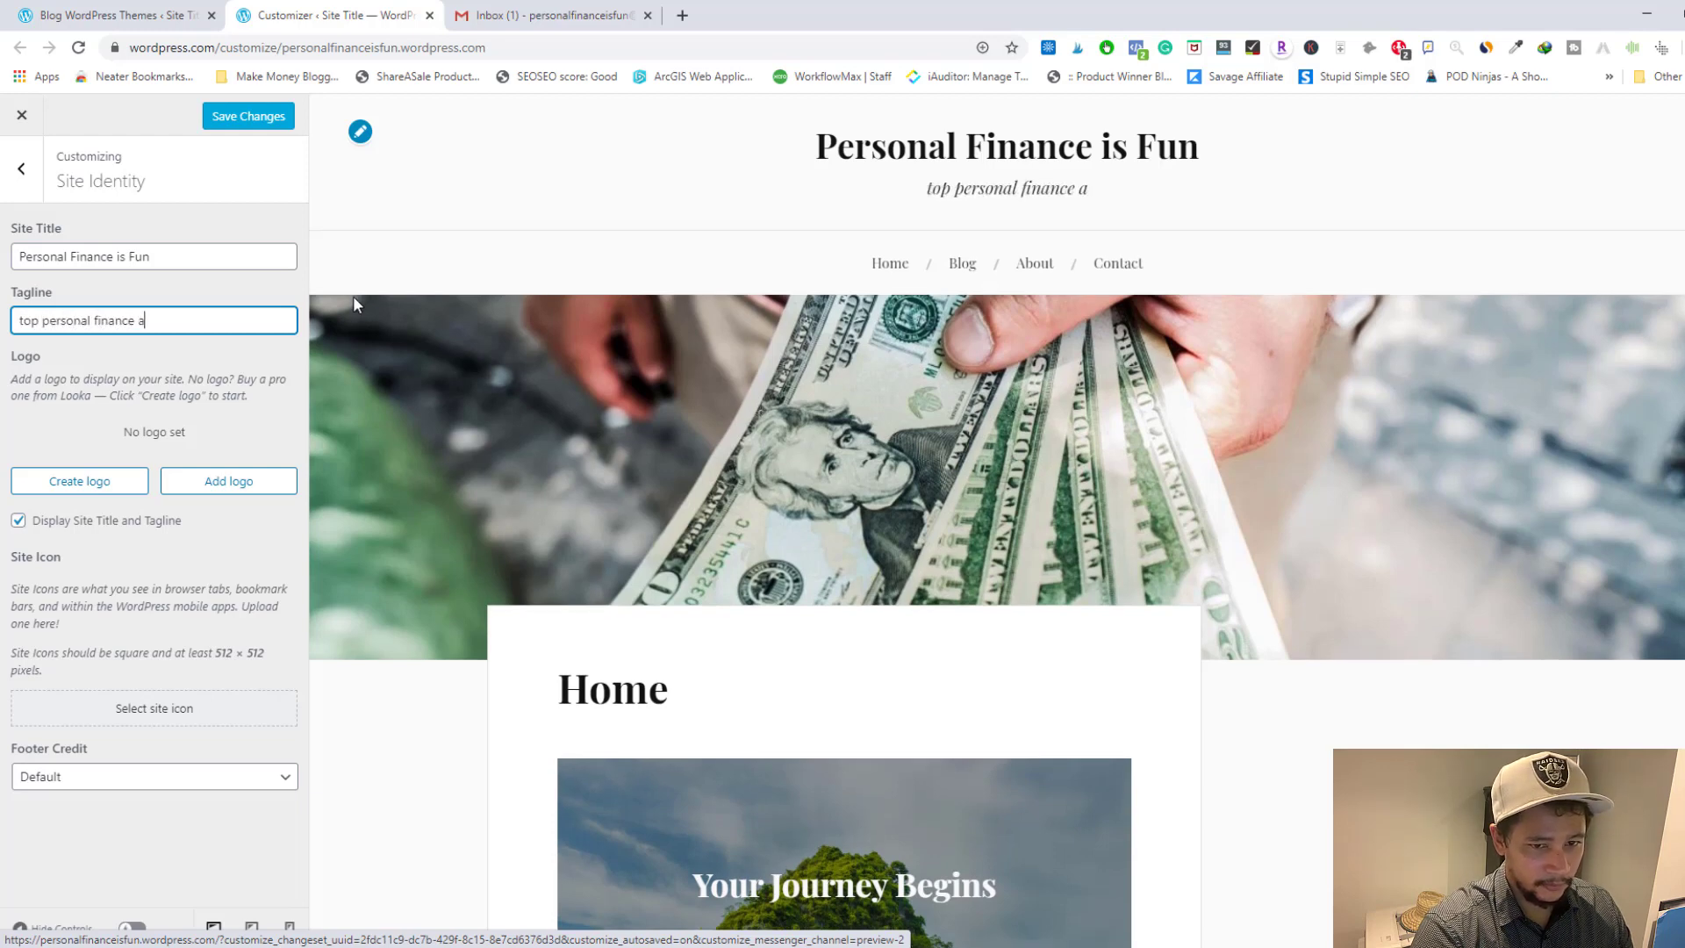
{"action": "key", "text": "BackSpace"}
{"action": "key", "text": "BackSpace"}
{"action": "type", "text": "vice "}
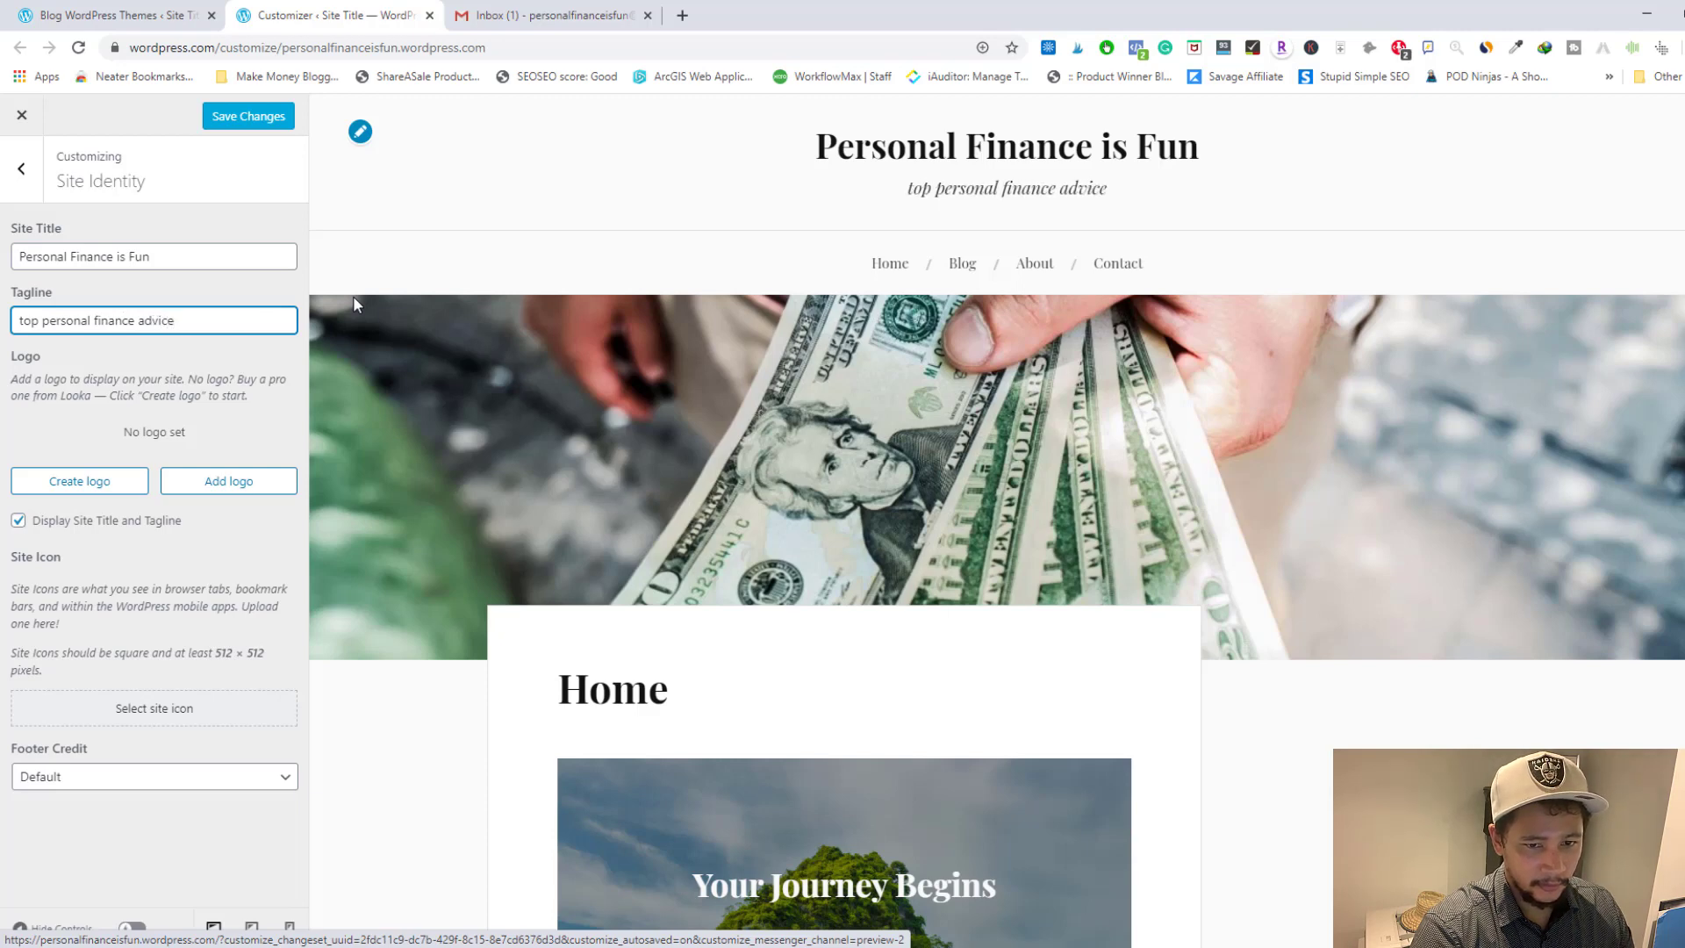
{"action": "type", "text": "for every"}
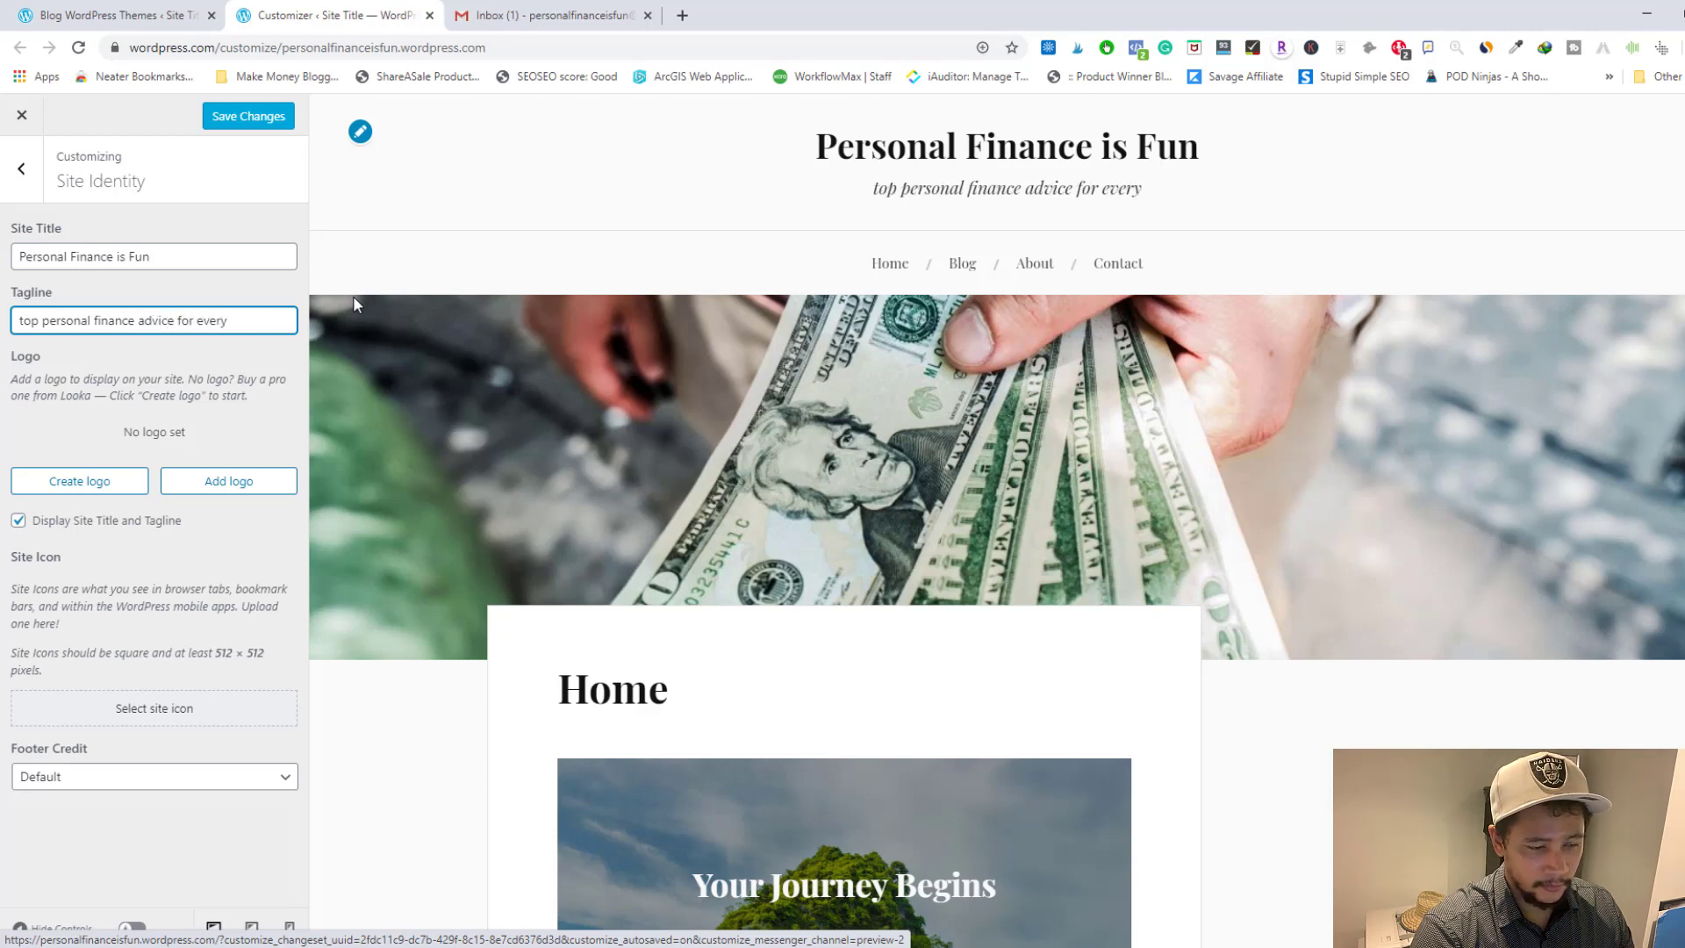
{"action": "type", "text": "day people"}
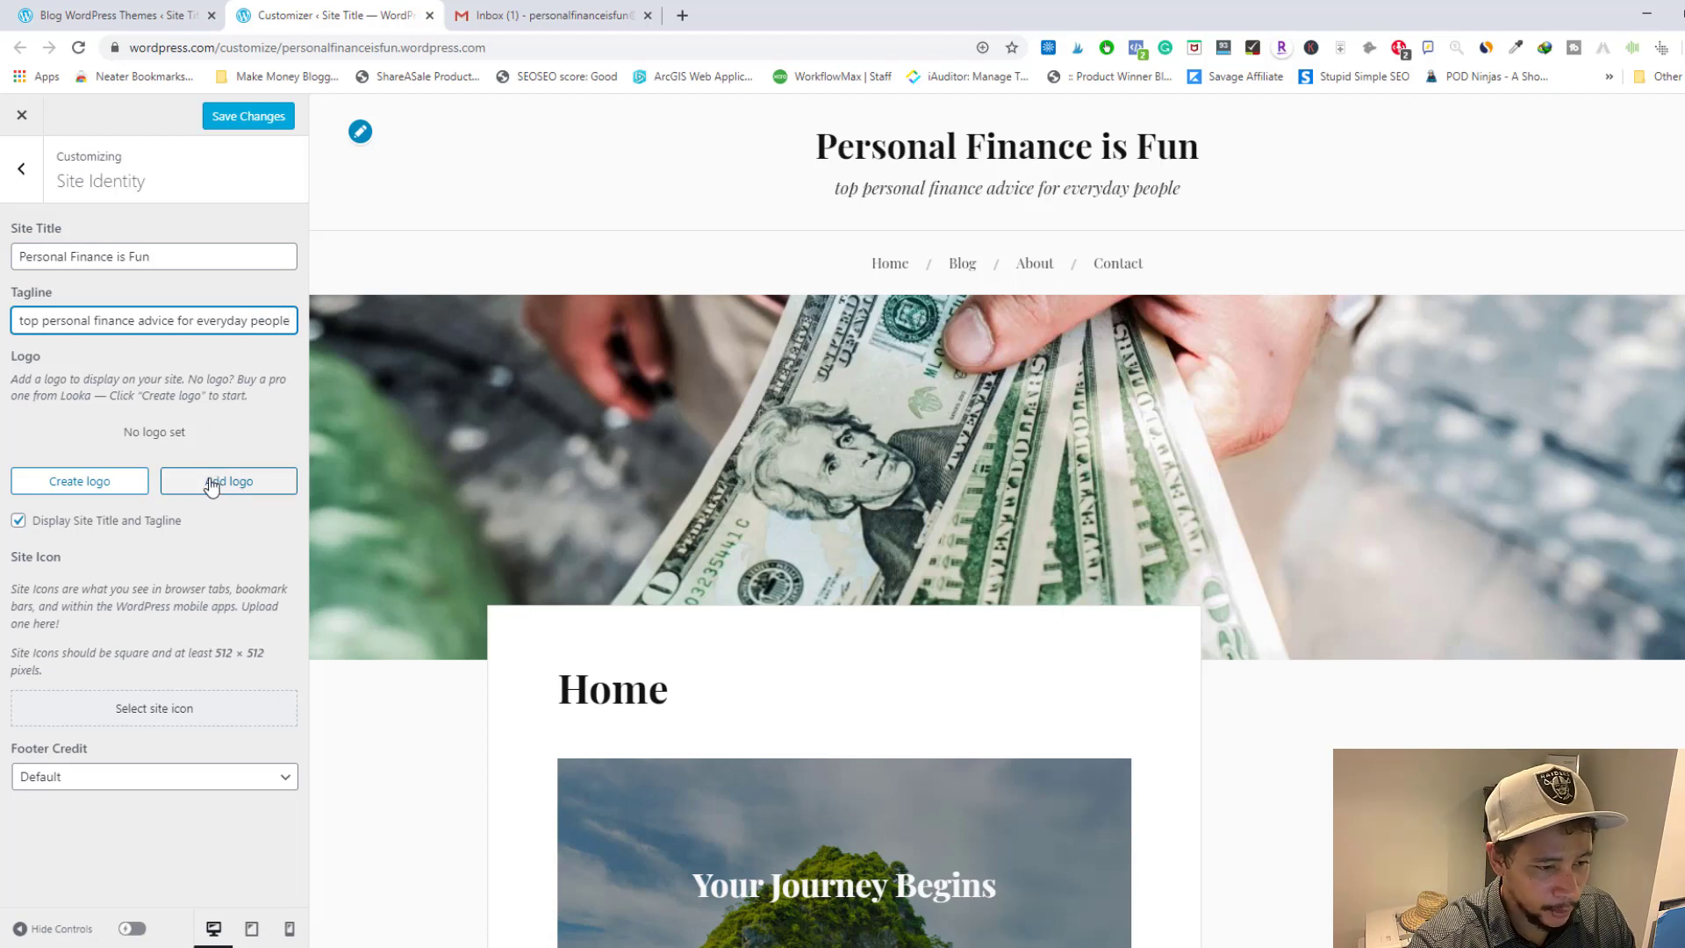
- Try creating a logo in the Looka logo maker with the company name "personal finance", and abandon the logo setup
{"action": "left_click", "coordinate": [132, 490]}
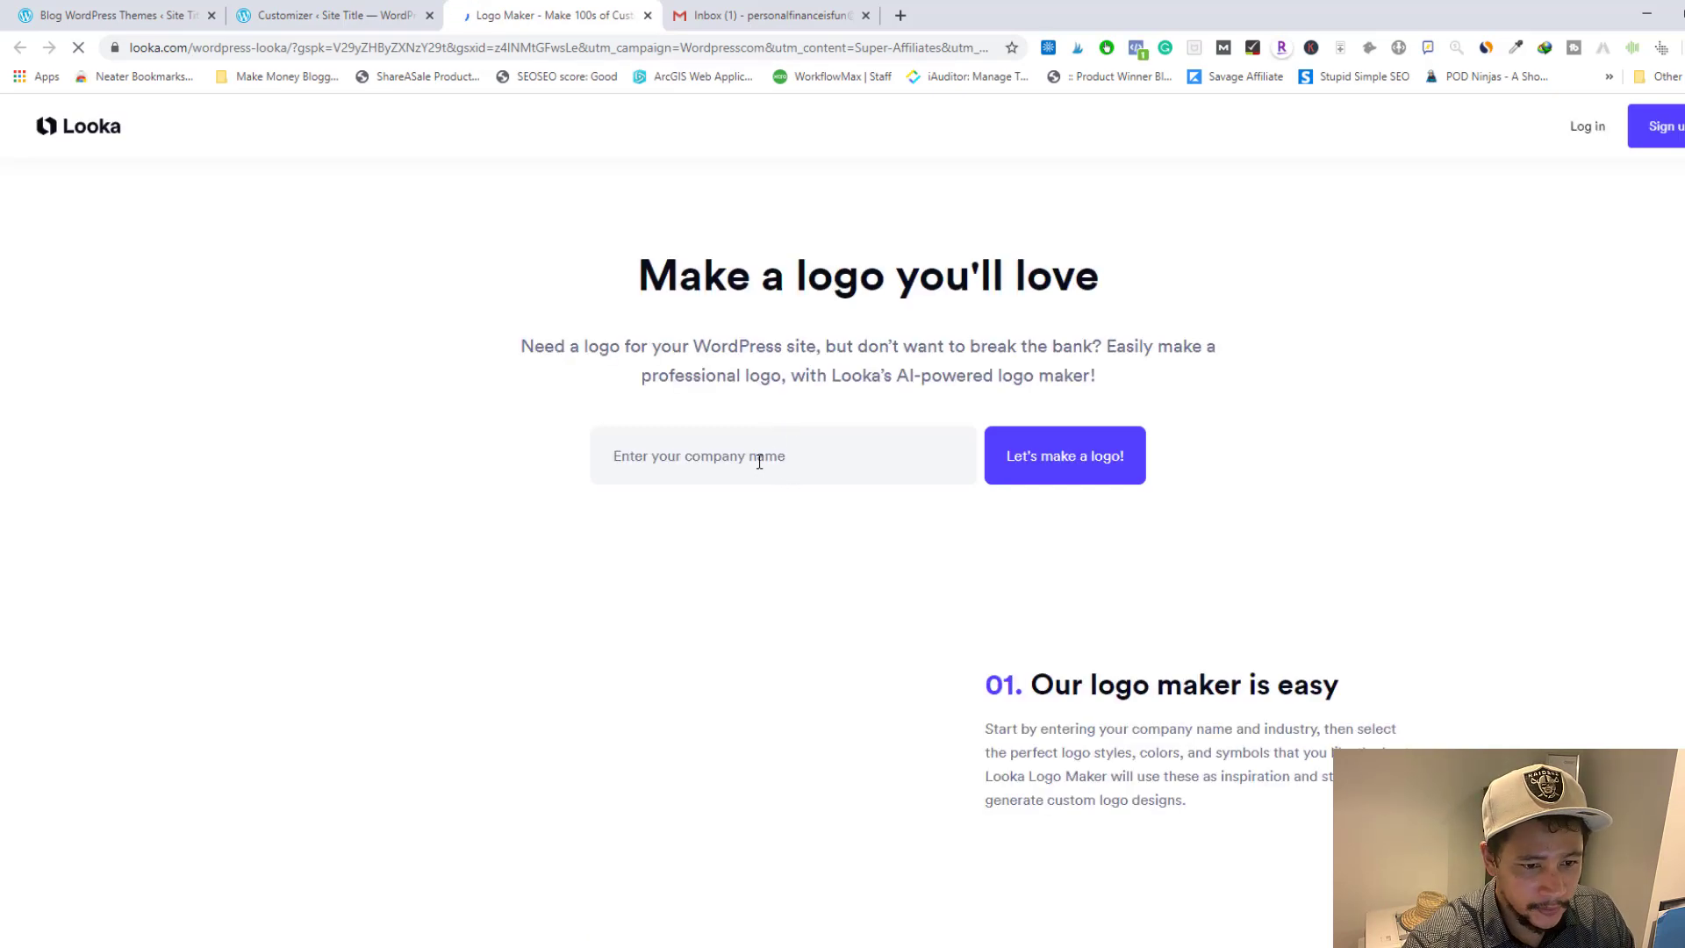
{"action": "left_click", "coordinate": [759, 457]}
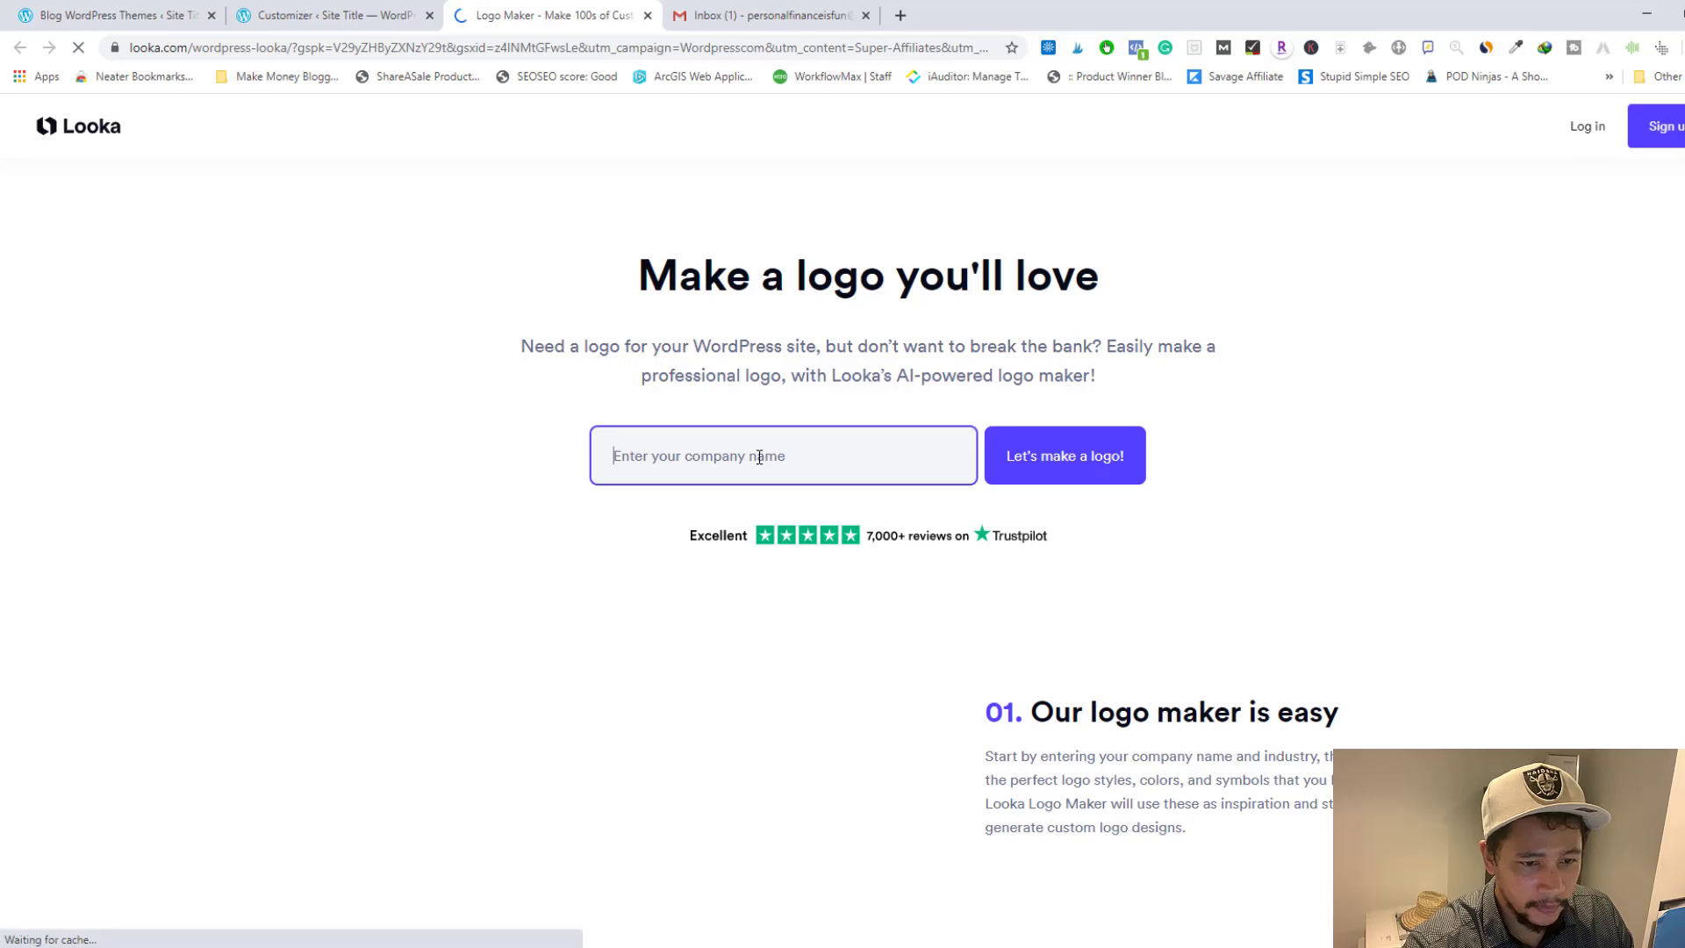
{"action": "type", "text": "personal finance"}
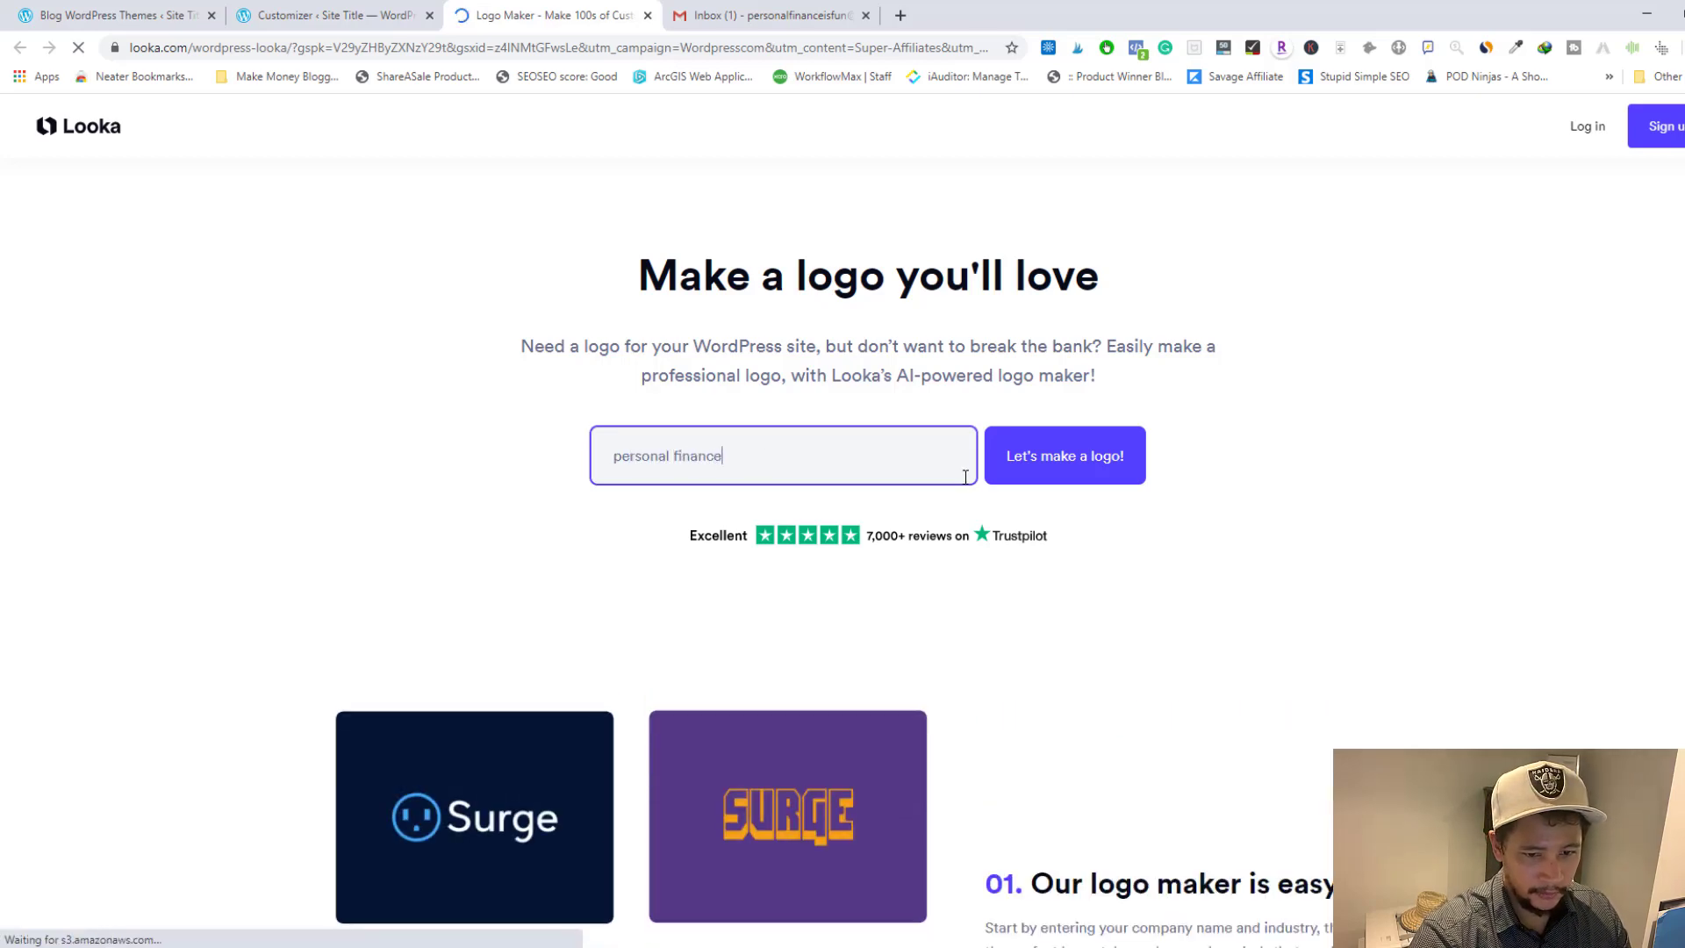
{"action": "left_click", "coordinate": [1103, 455]}
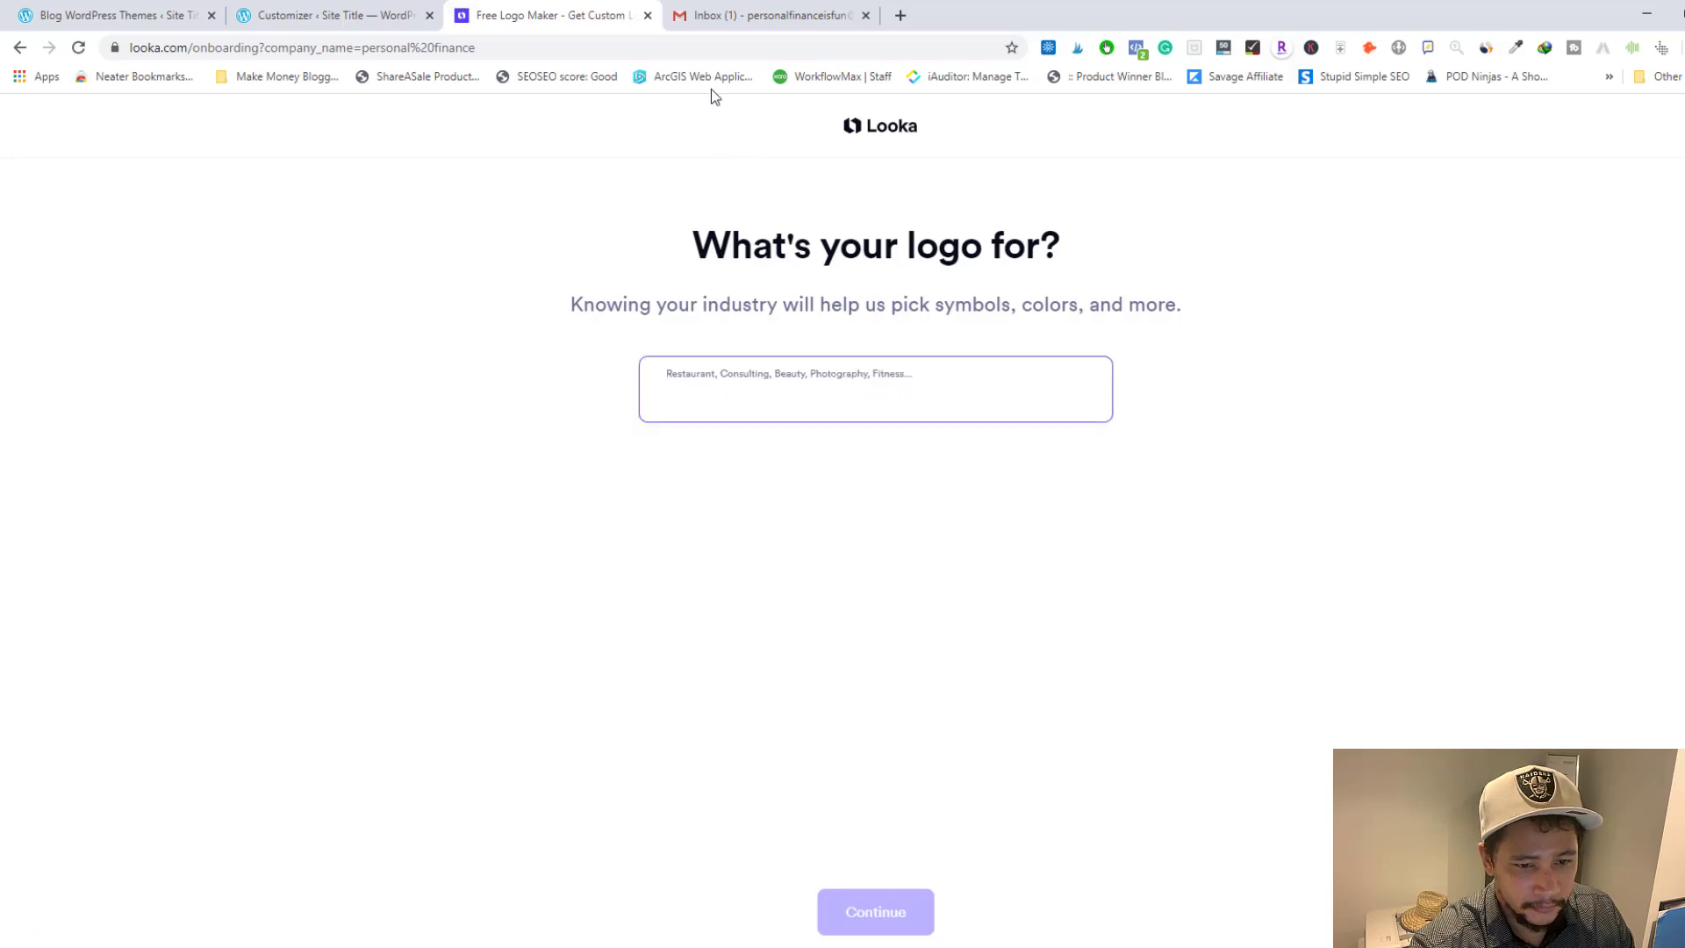
{"action": "left_click", "coordinate": [648, 16]}
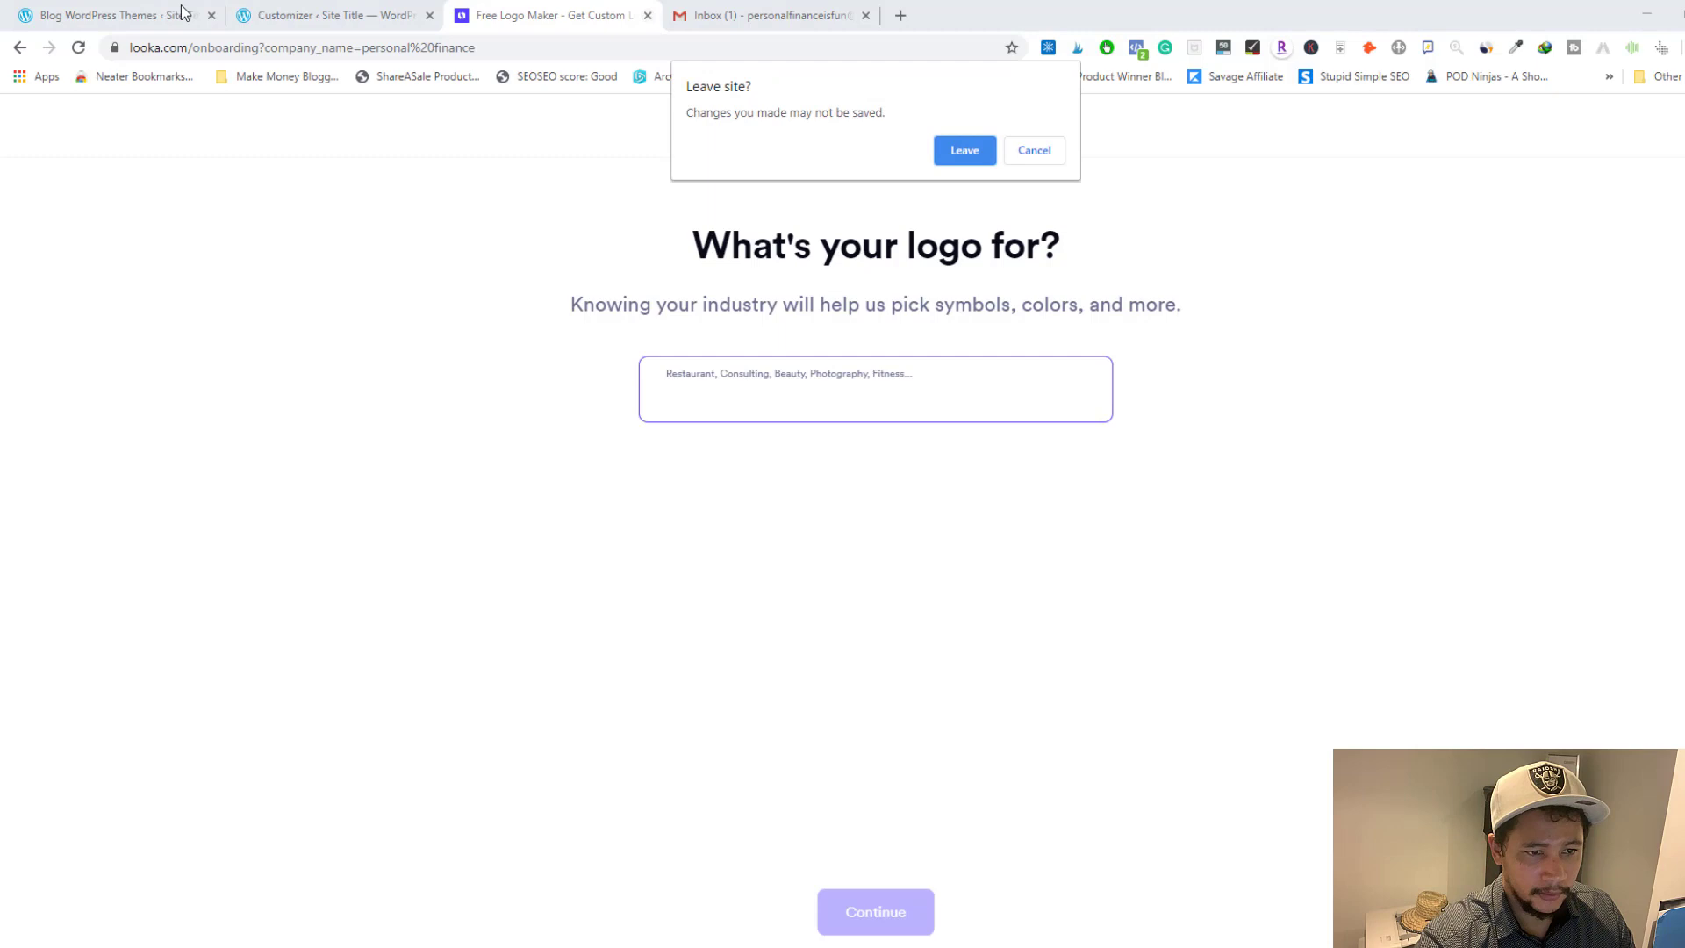
{"action": "left_click", "coordinate": [944, 153]}
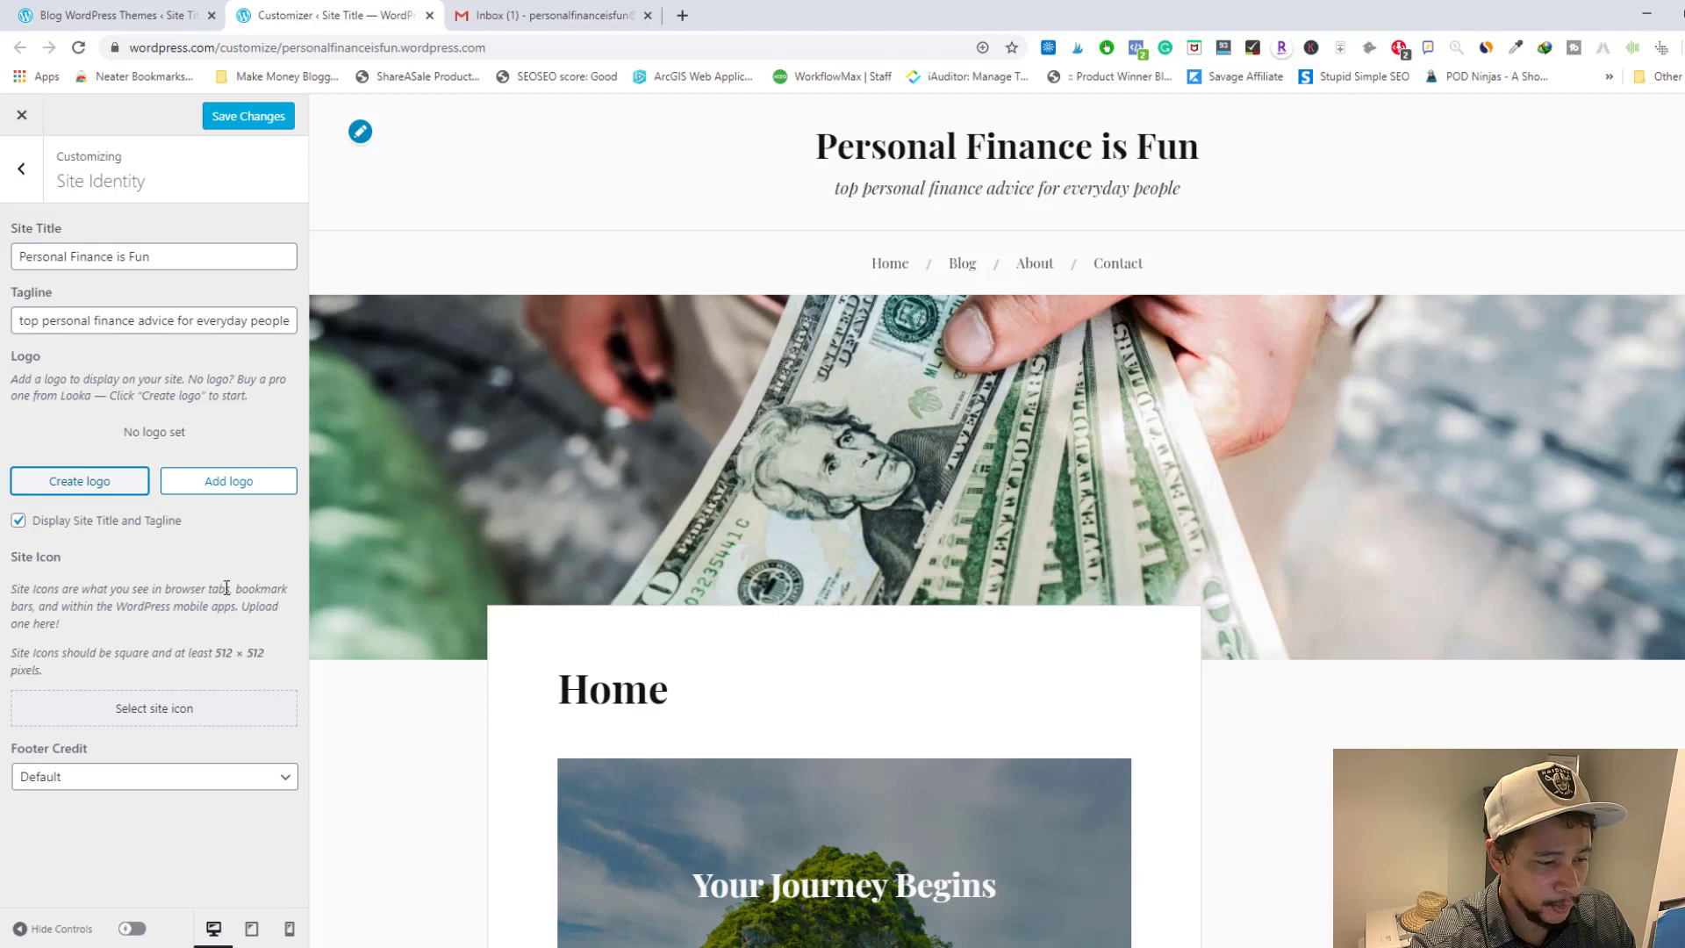
- Leave the site identity settings and save the customization changes
{"action": "scroll", "coordinate": [380, 571], "scroll_direction": "down", "scroll_amount": 2}
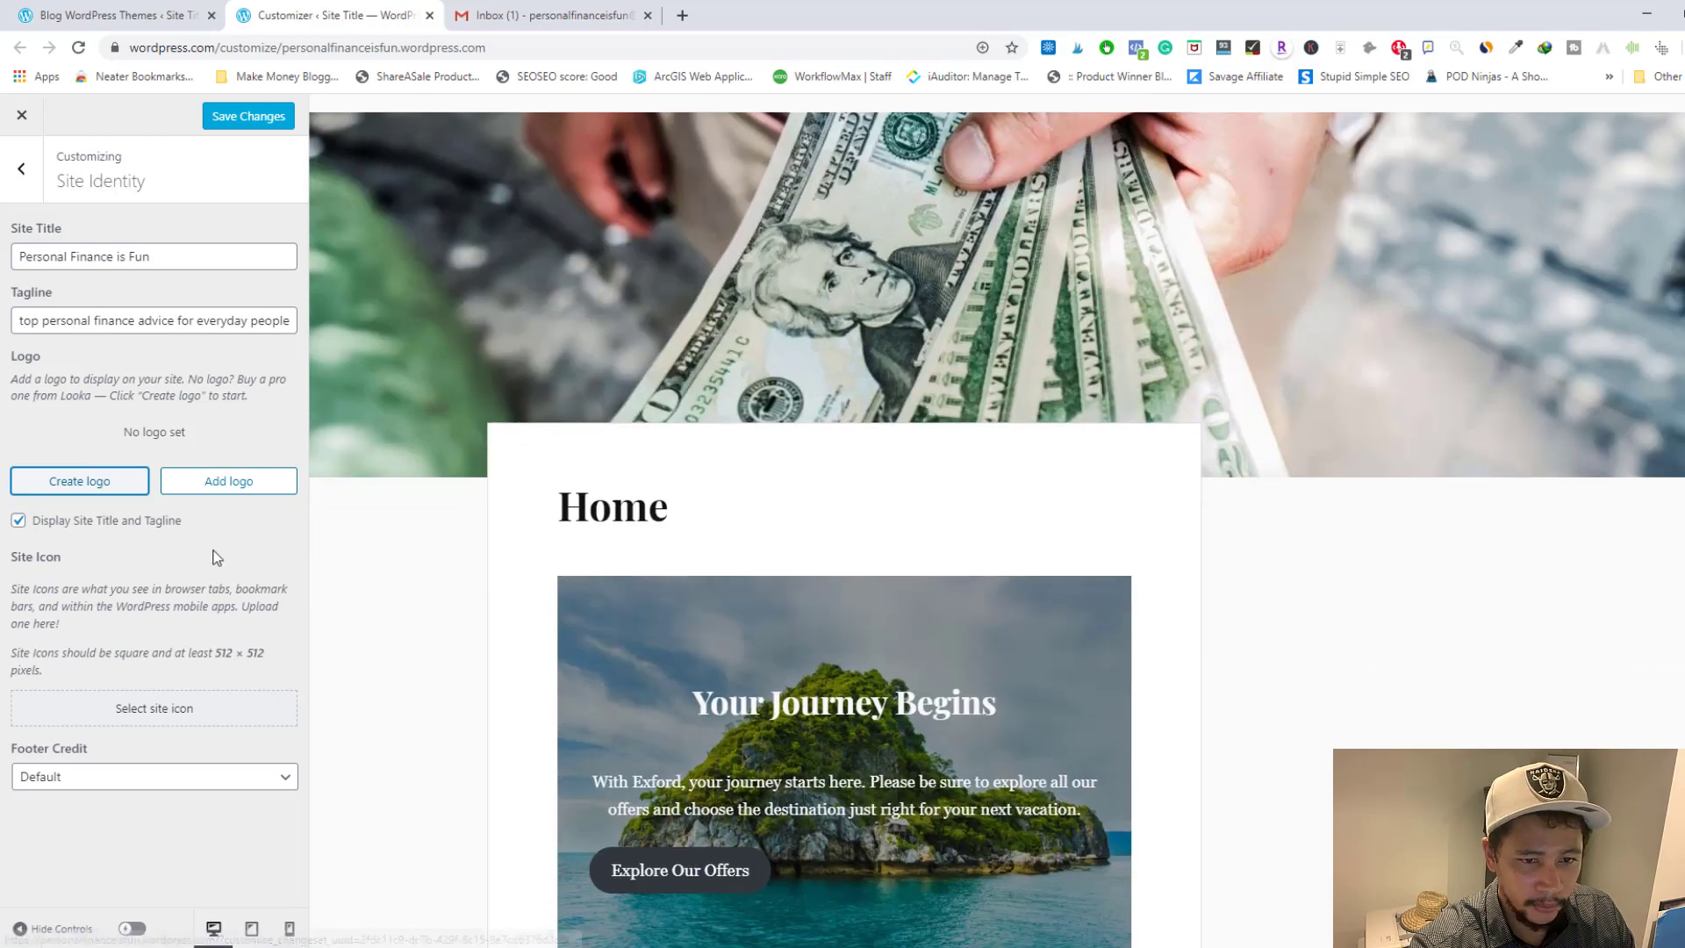
{"action": "left_click", "coordinate": [39, 182]}
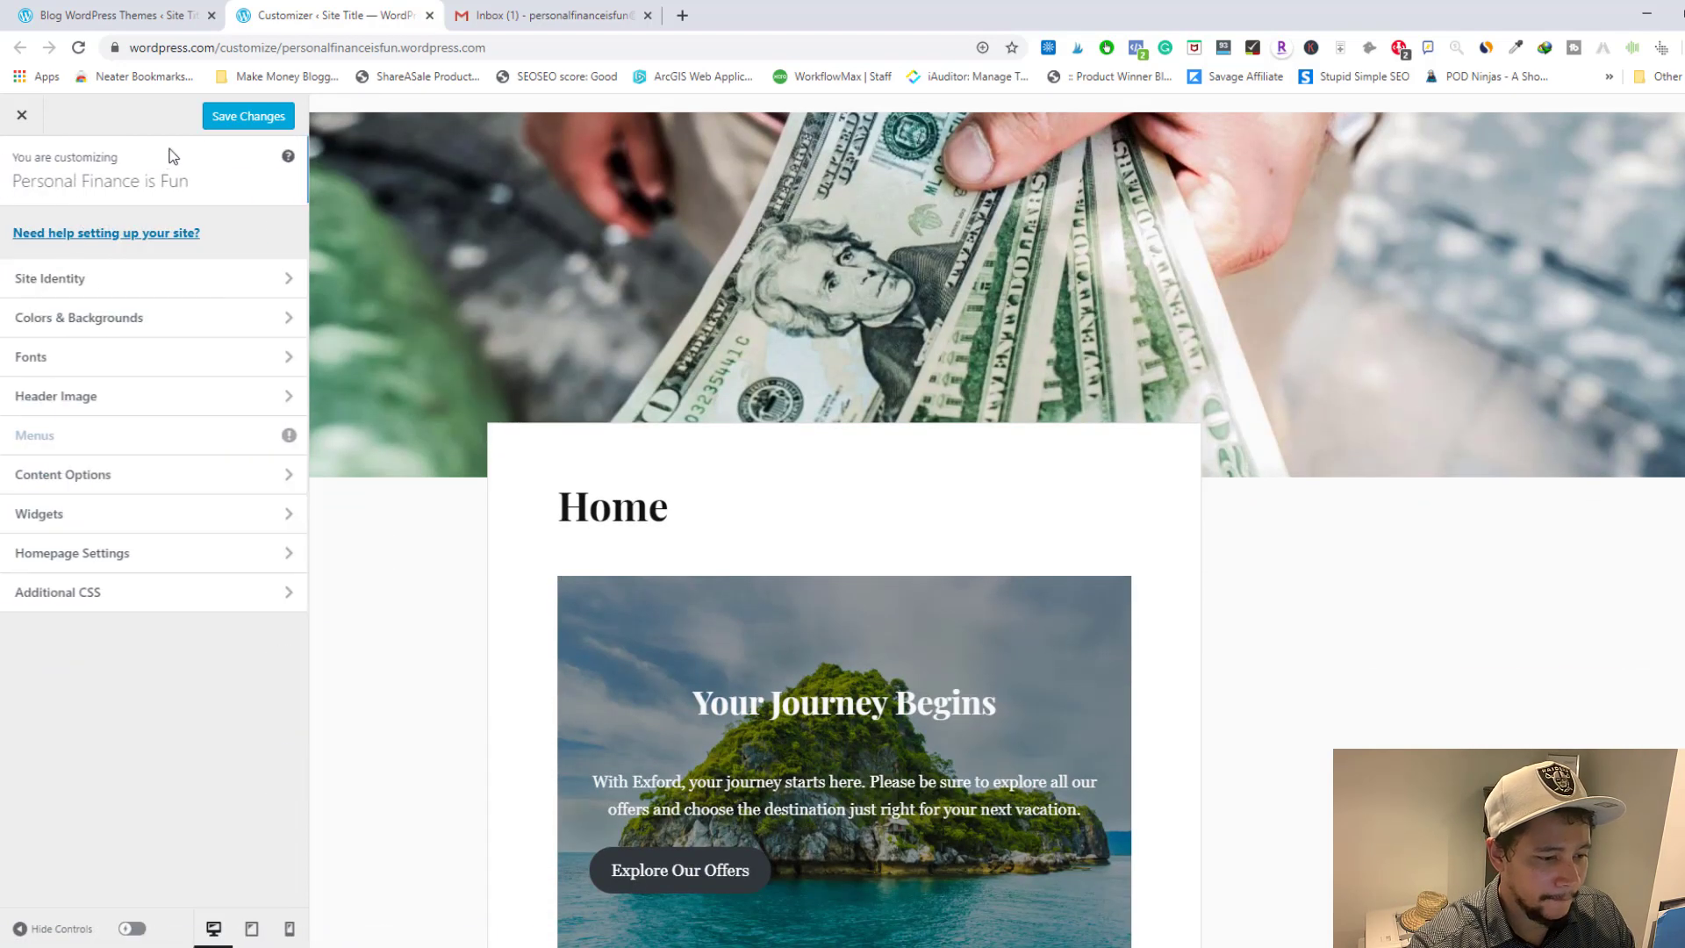
{"action": "left_click", "coordinate": [247, 120]}
{"action": "scroll", "coordinate": [509, 548], "scroll_direction": "up", "scroll_amount": 2}
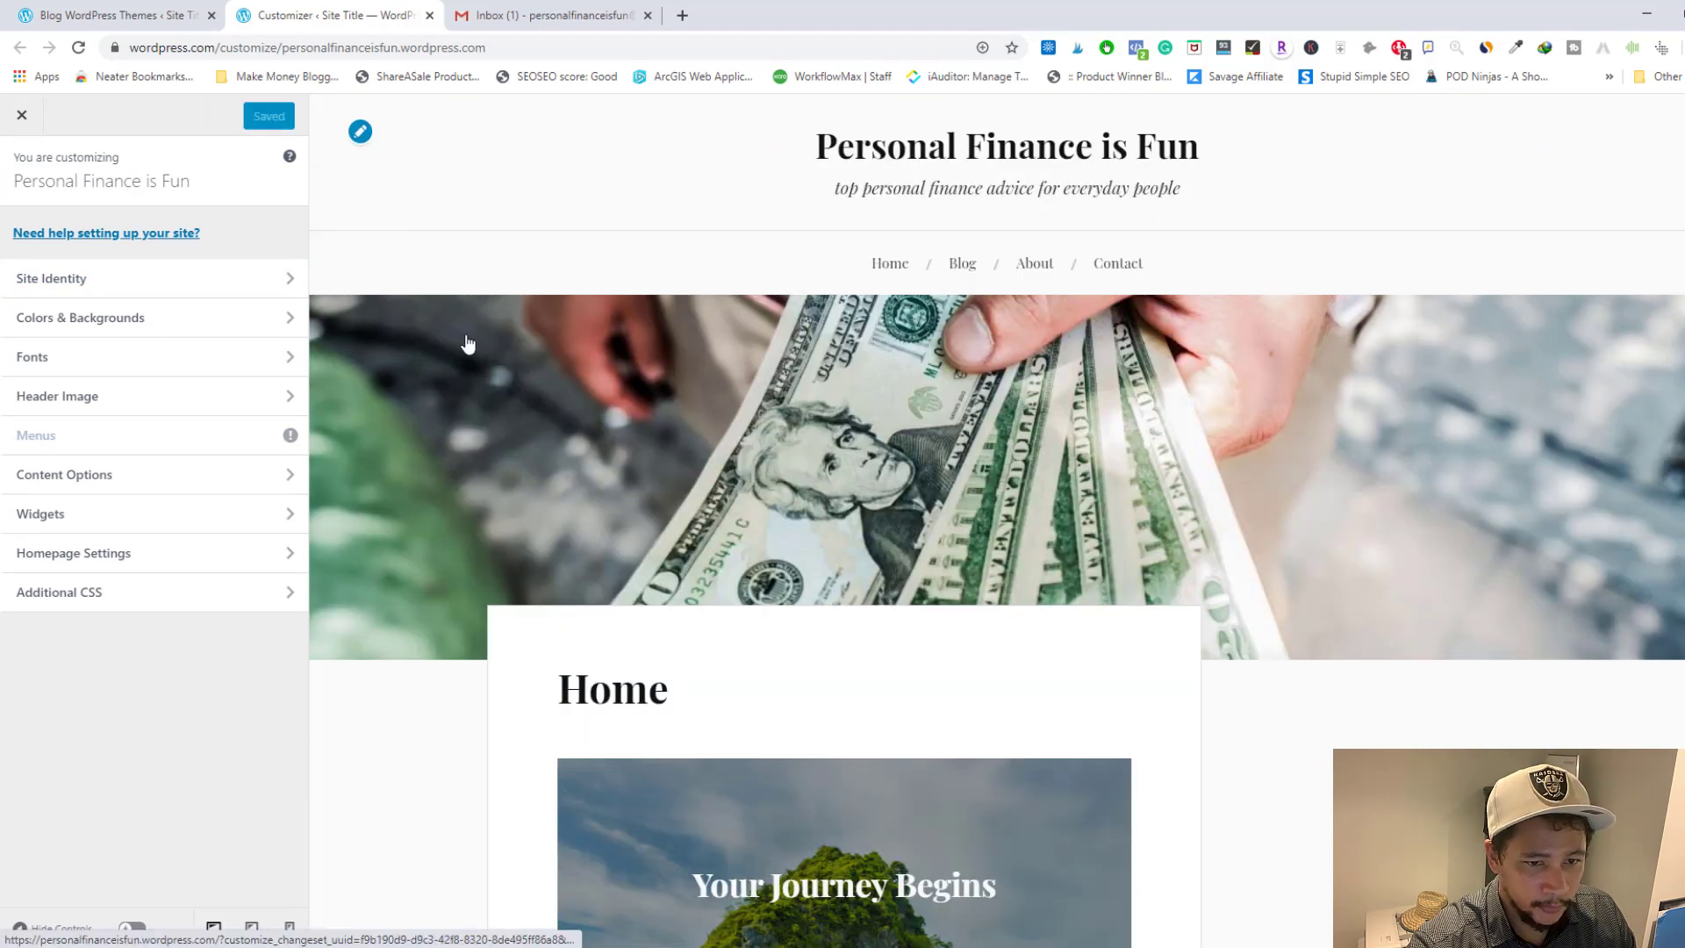
- Try the suggested background colors, including purple, orange, light blue and dark blue, and restore the default background
{"action": "left_click", "coordinate": [242, 325]}
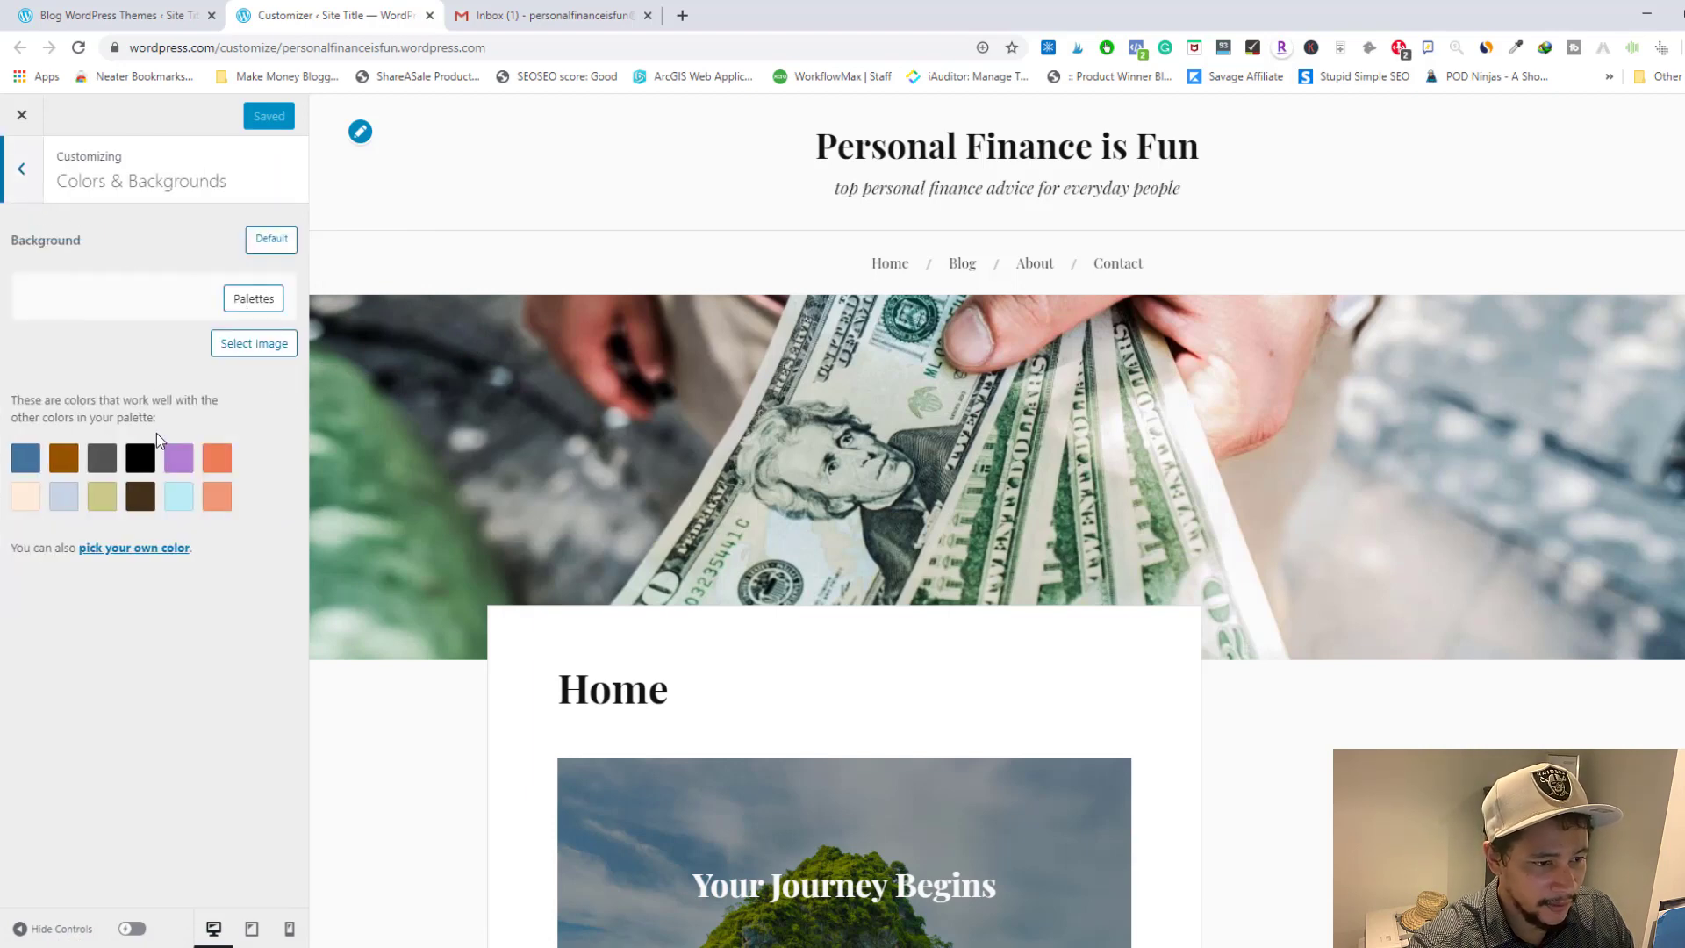
{"action": "left_click", "coordinate": [180, 458]}
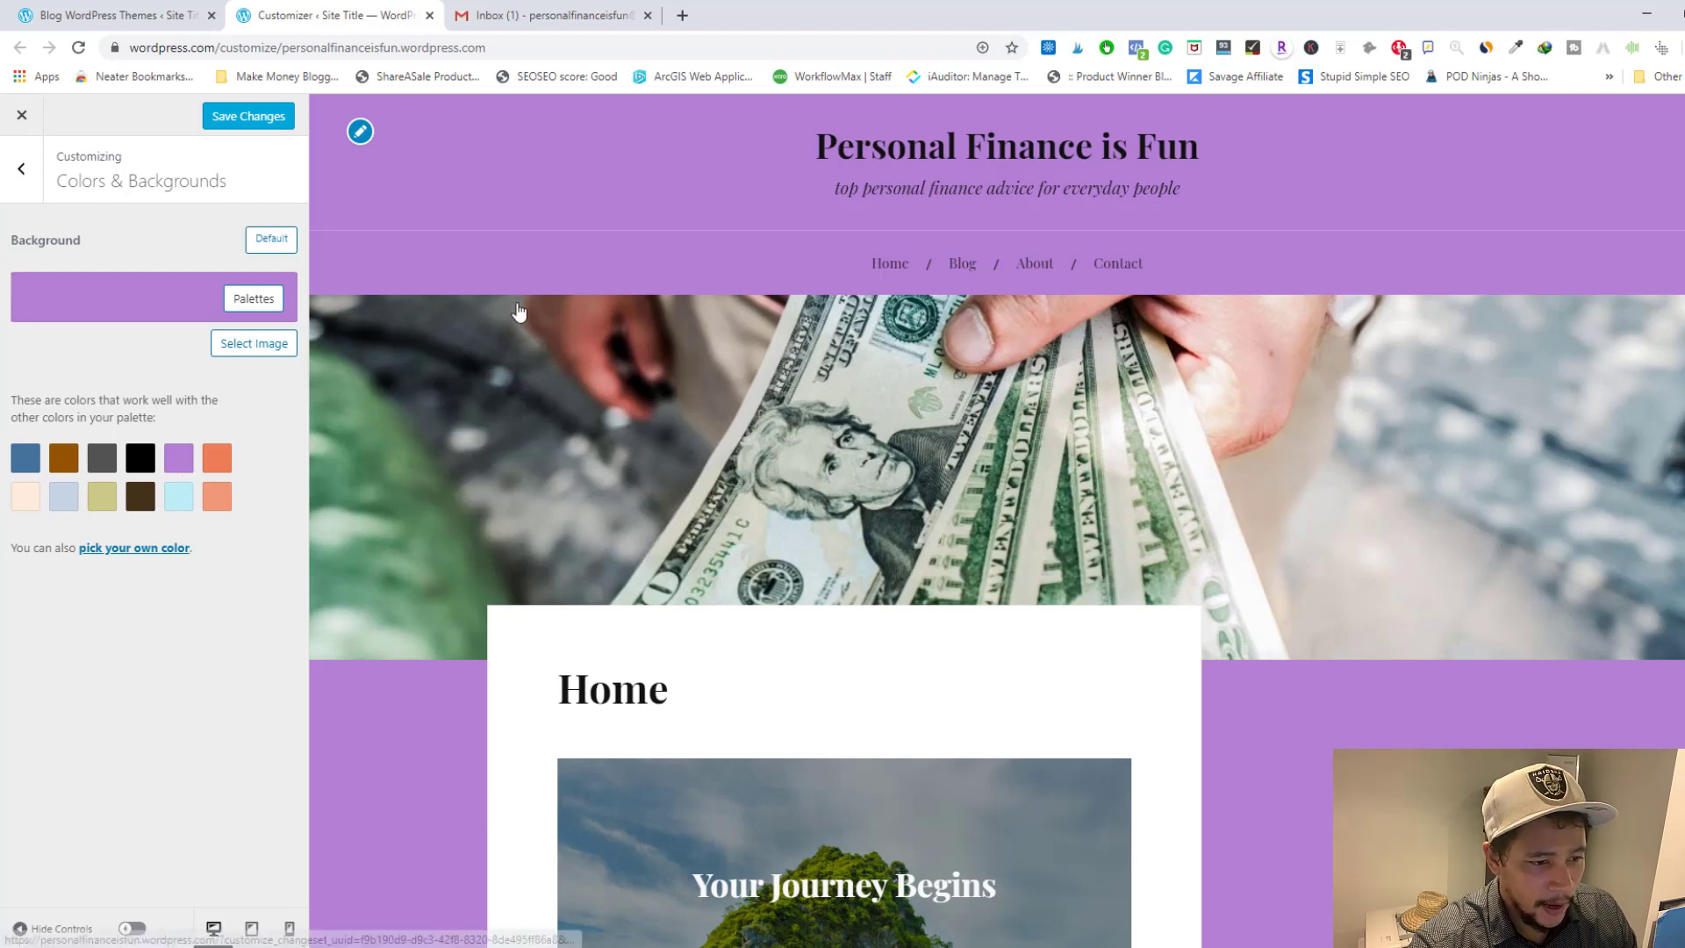
{"action": "left_click", "coordinate": [215, 461]}
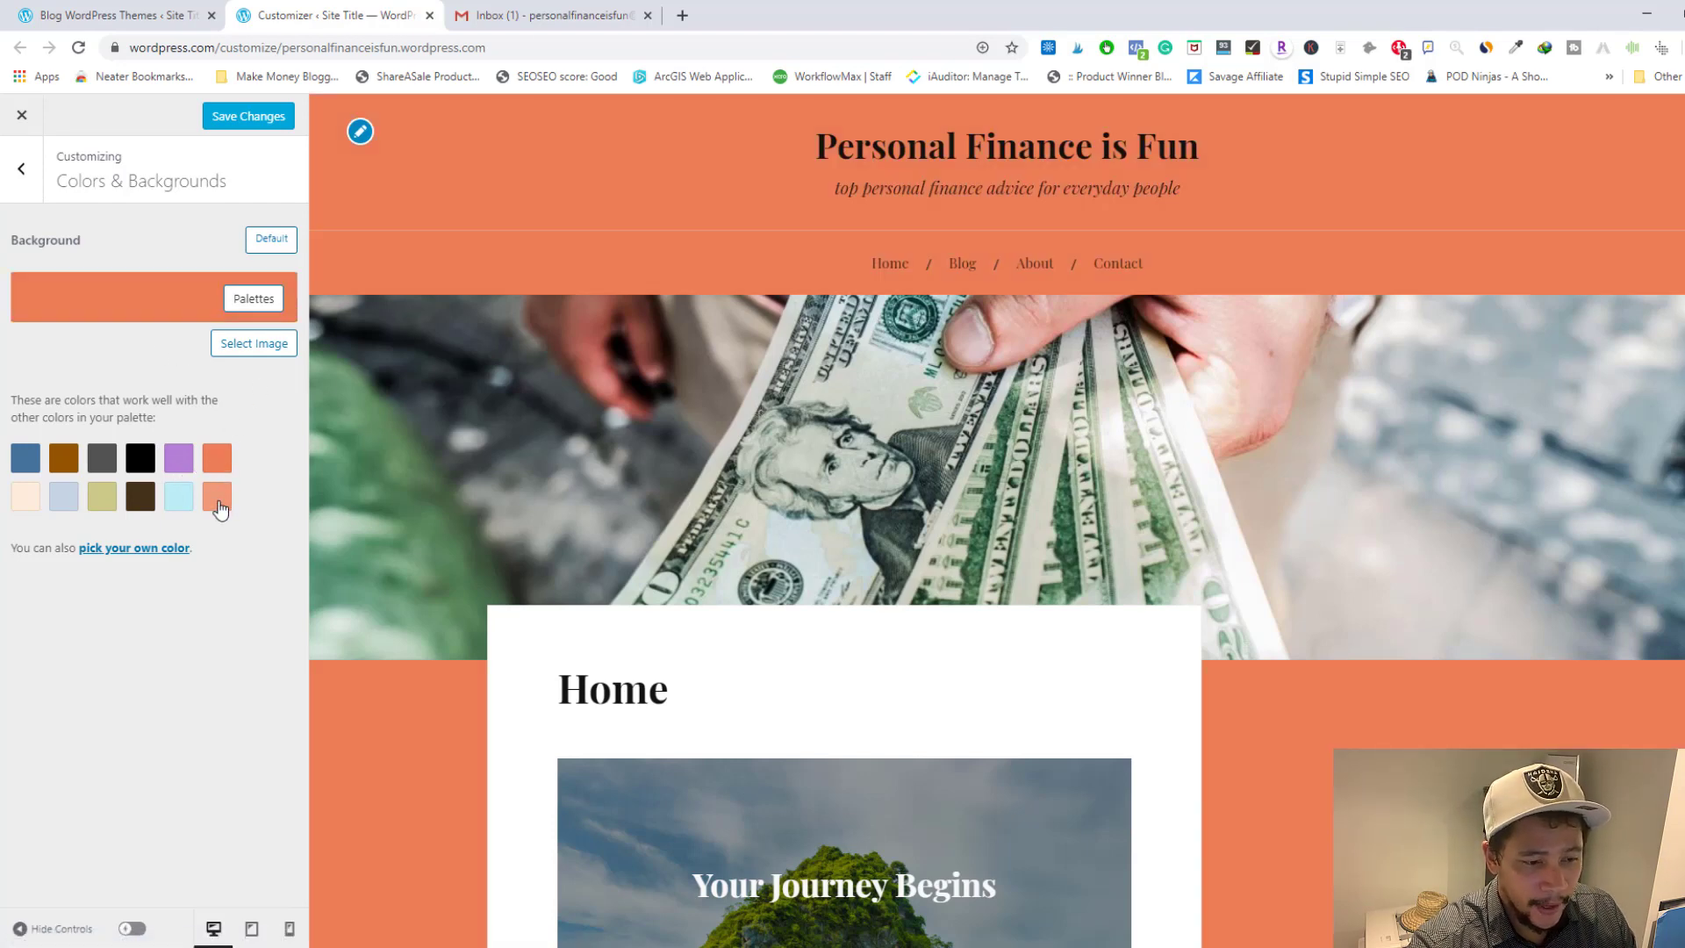
{"action": "left_click", "coordinate": [218, 504]}
{"action": "left_click", "coordinate": [187, 504]}
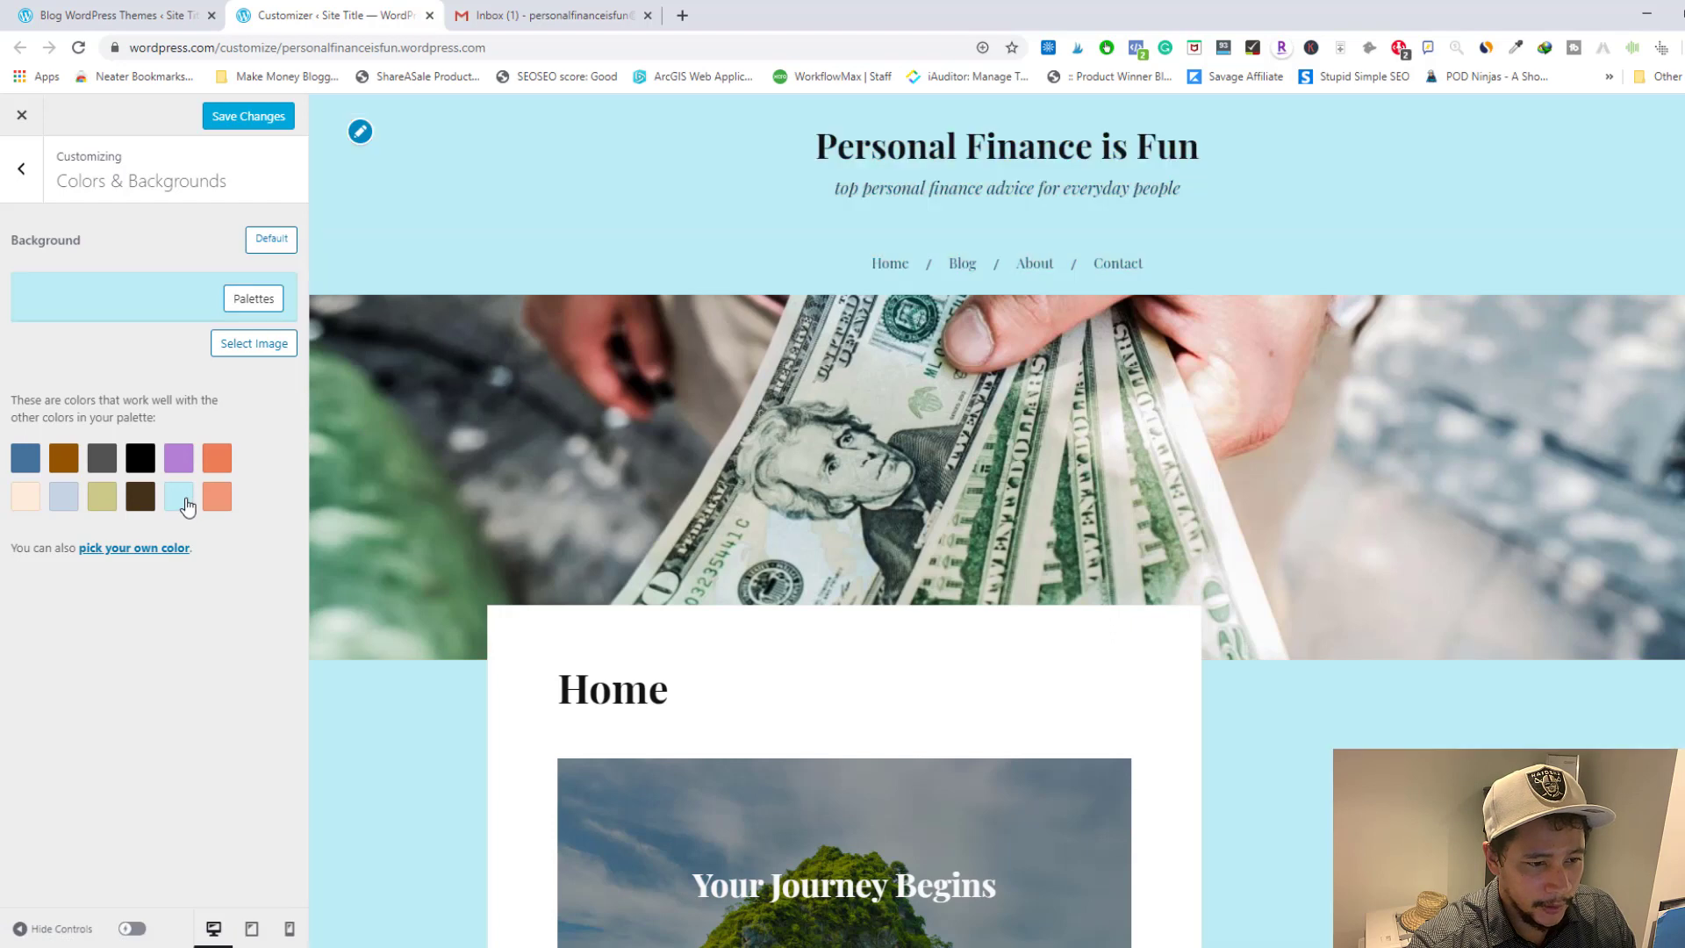
{"action": "left_click", "coordinate": [138, 499]}
{"action": "left_click", "coordinate": [102, 496]}
{"action": "left_click", "coordinate": [63, 496]}
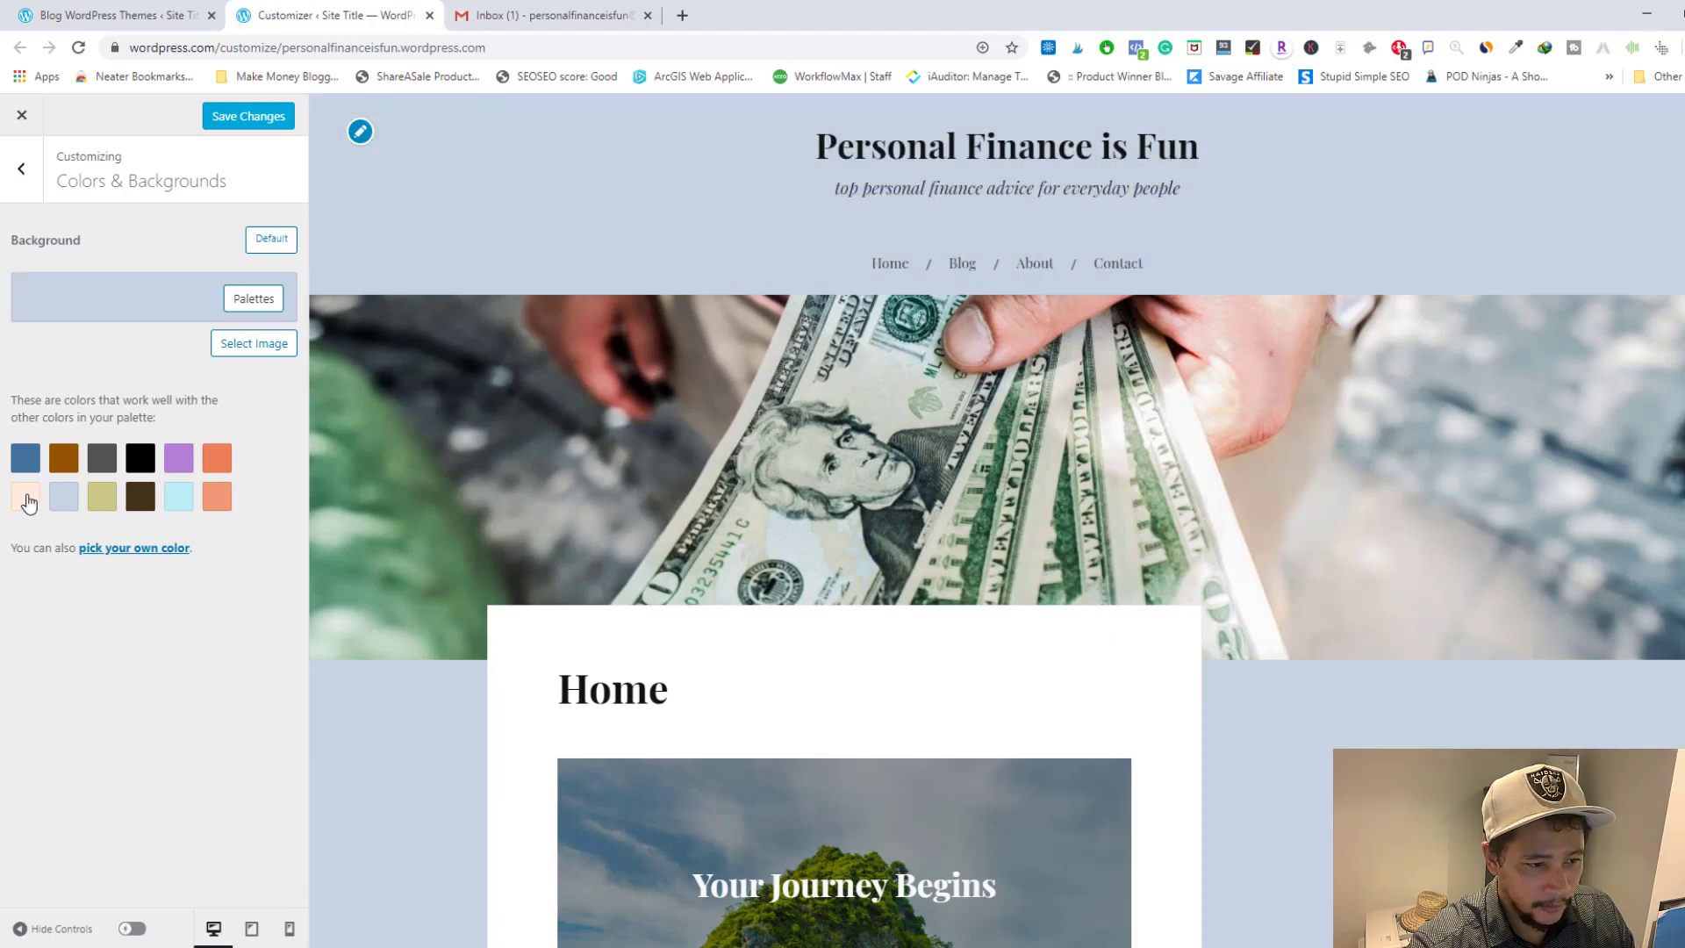
{"action": "left_click", "coordinate": [27, 495]}
{"action": "left_click", "coordinate": [27, 469]}
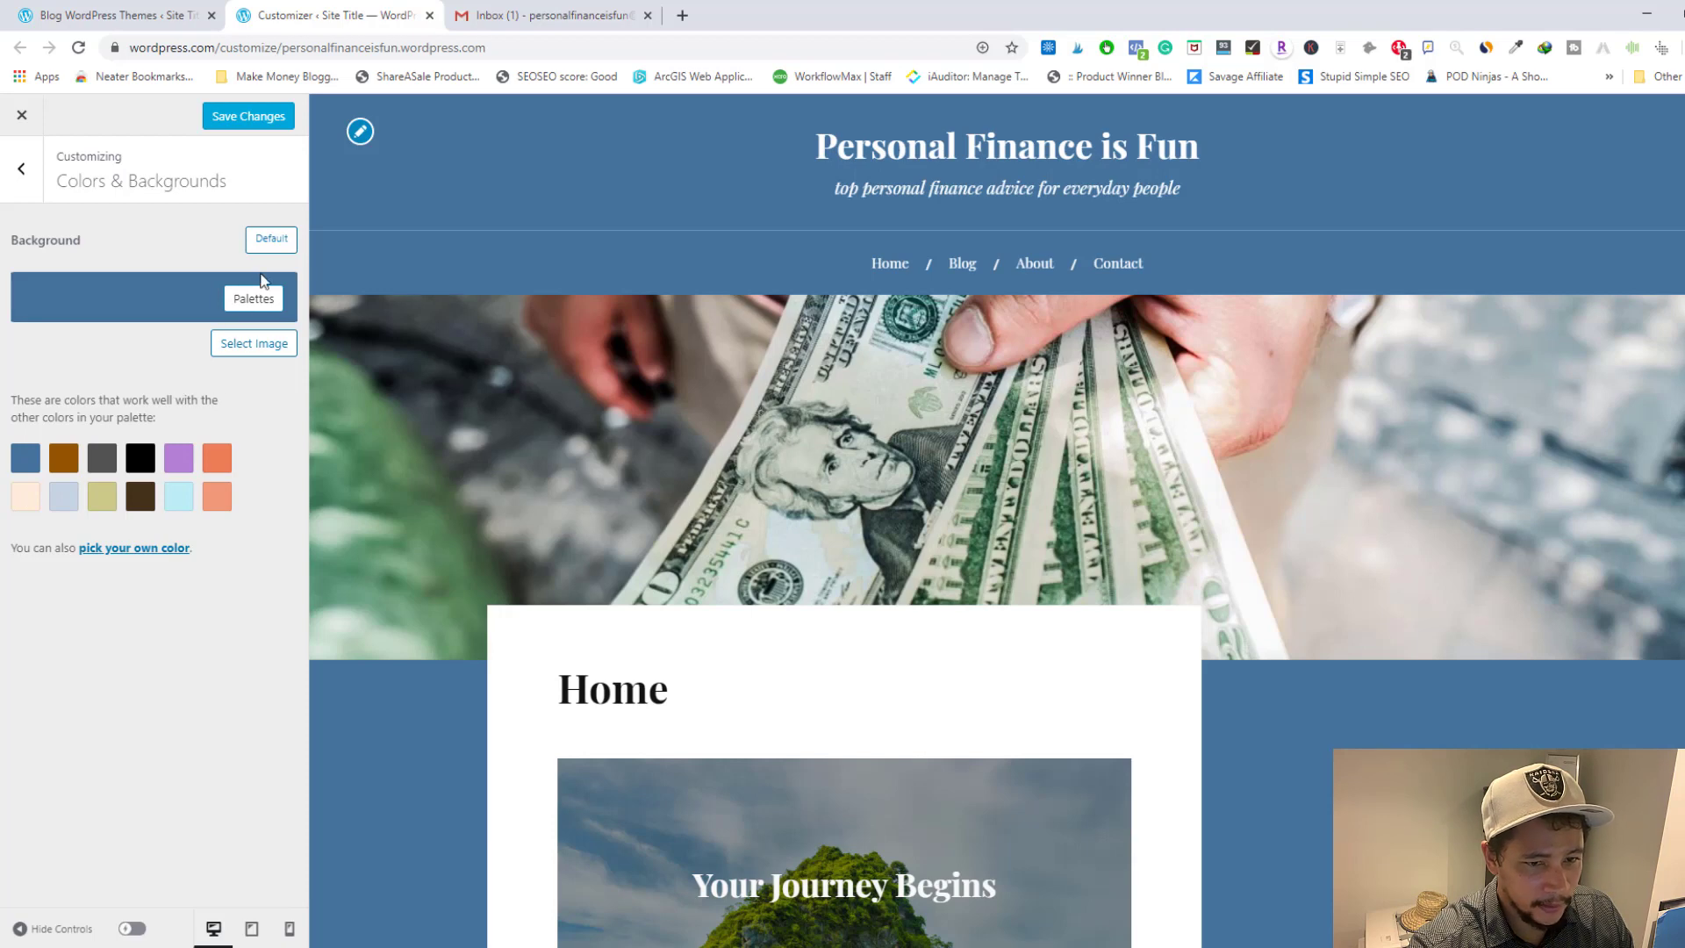
{"action": "left_click", "coordinate": [269, 239]}
{"action": "left_click", "coordinate": [24, 172]}
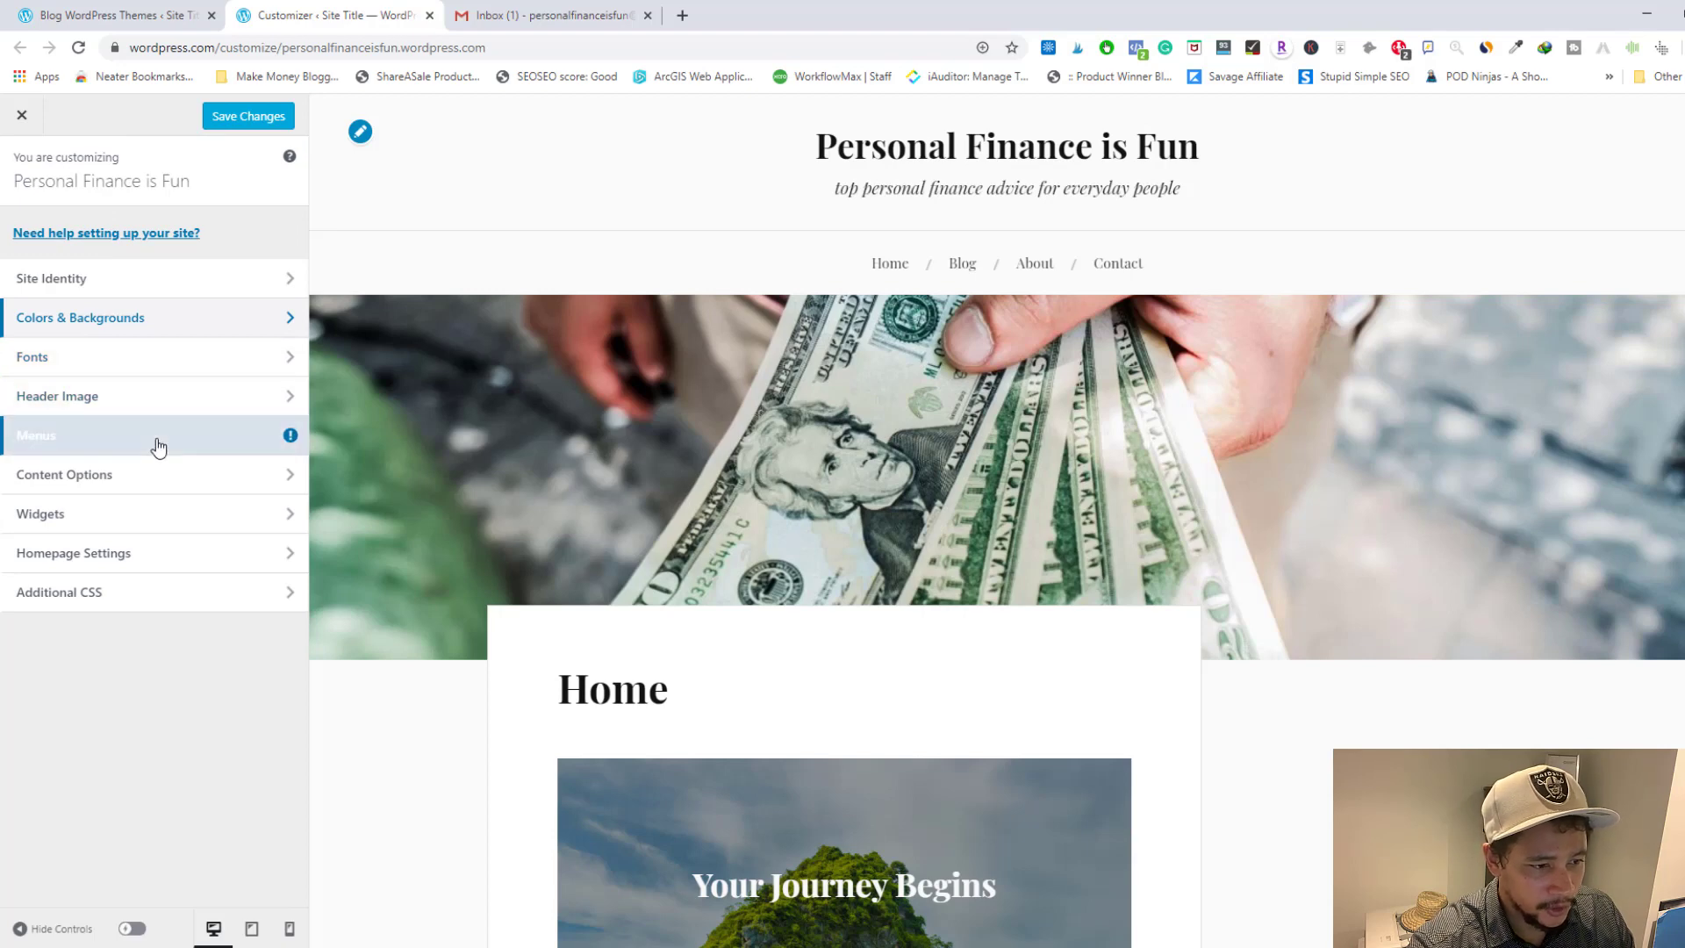
- Check the Menus and Content Options settings and look through the sample homepage content in the preview
{"action": "left_click", "coordinate": [66, 436]}
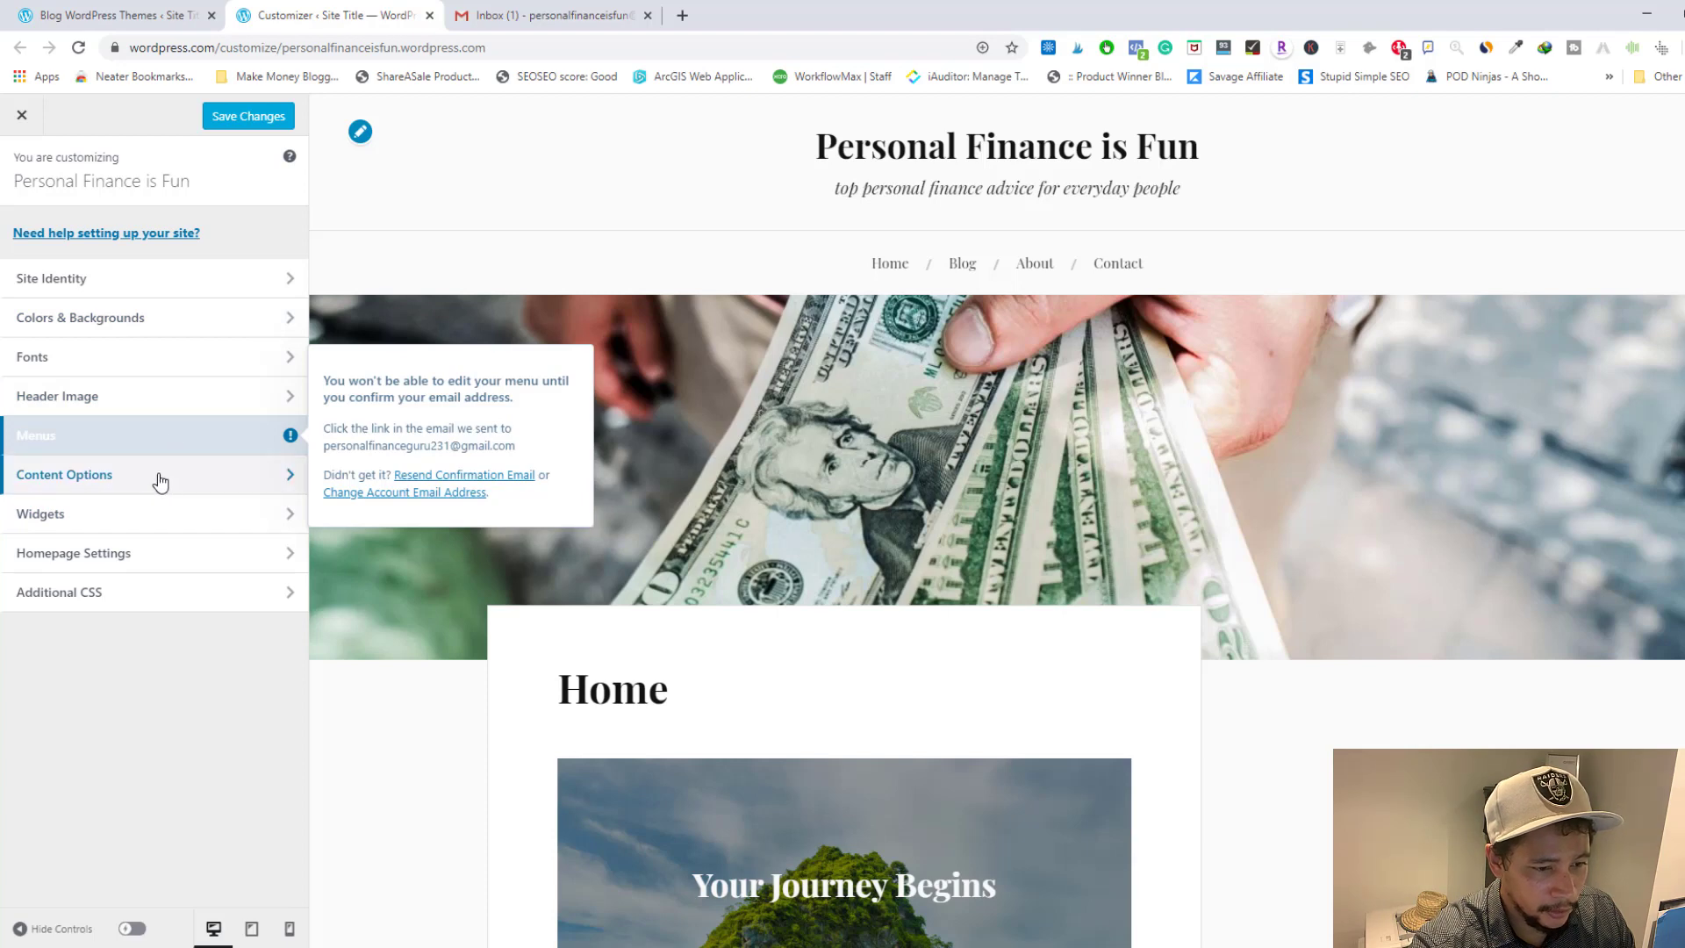
{"action": "left_click", "coordinate": [160, 481]}
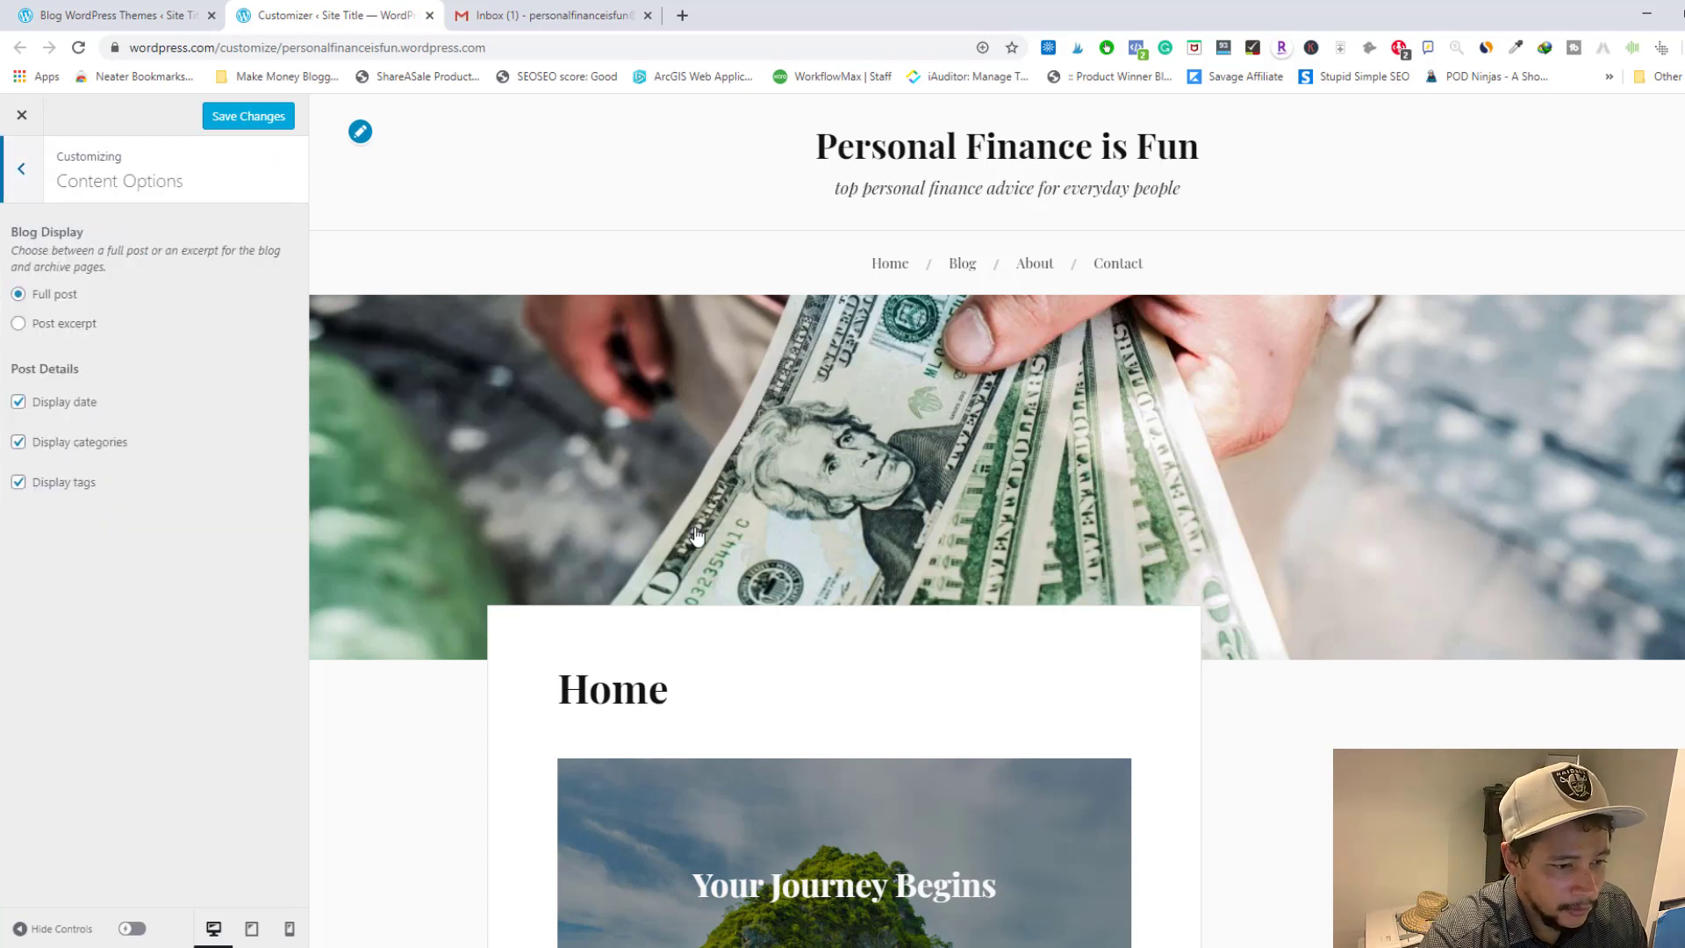
{"action": "scroll", "coordinate": [696, 535], "scroll_direction": "down", "scroll_amount": 6}
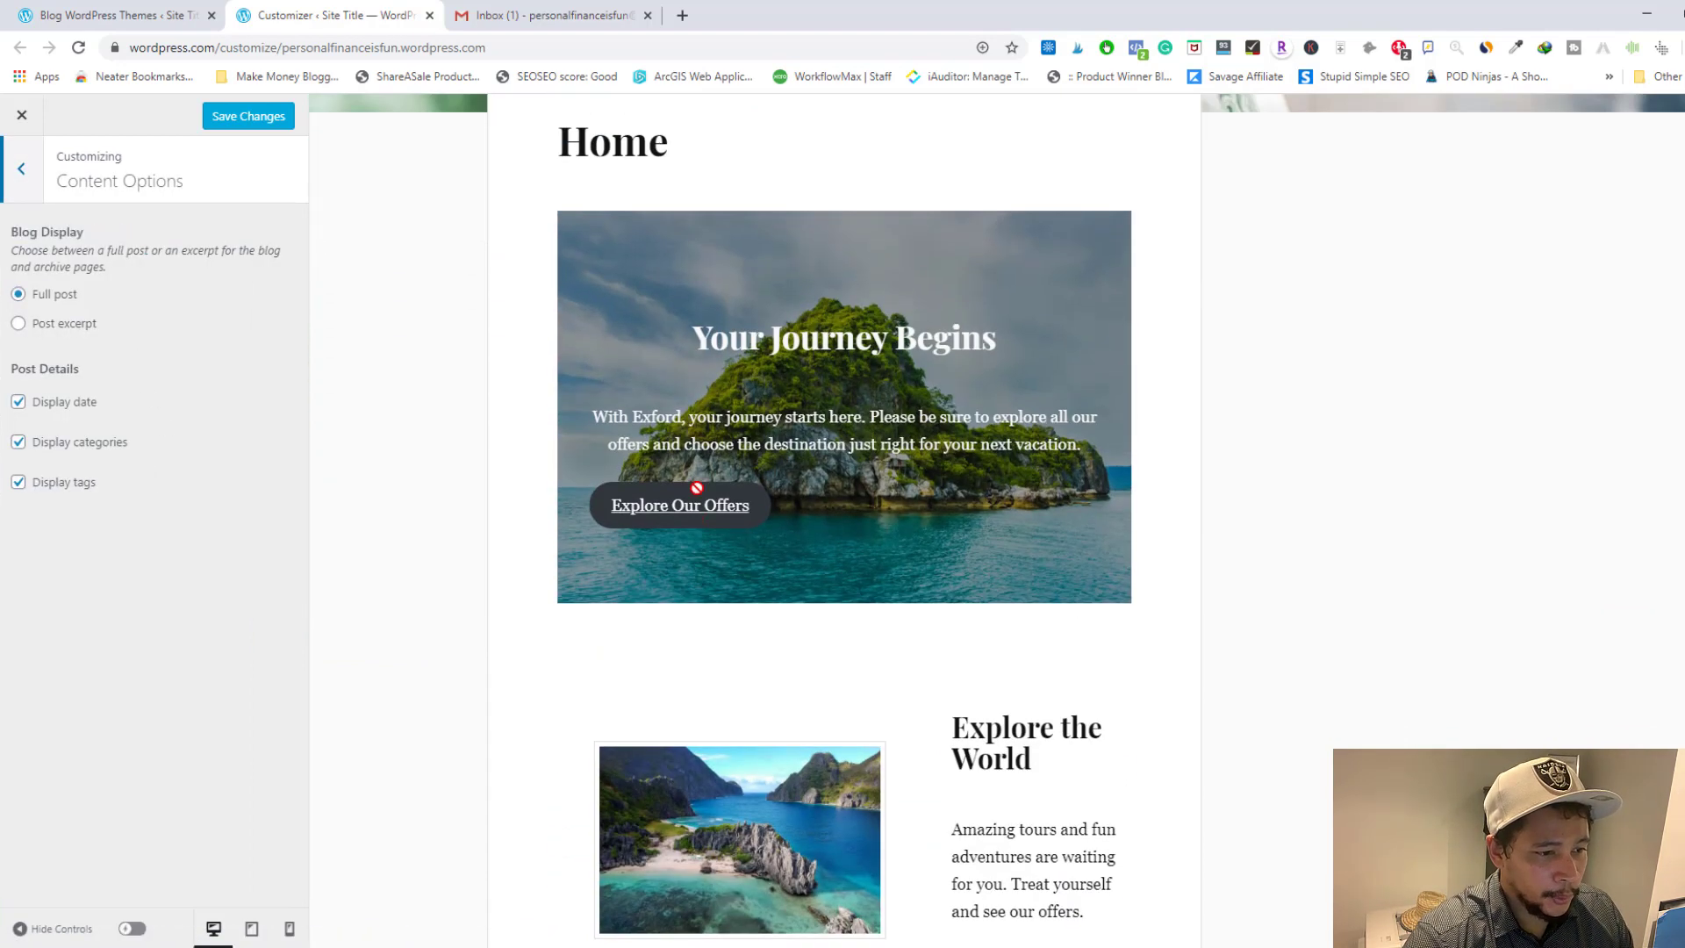
{"action": "scroll", "coordinate": [697, 465], "scroll_direction": "down", "scroll_amount": 7}
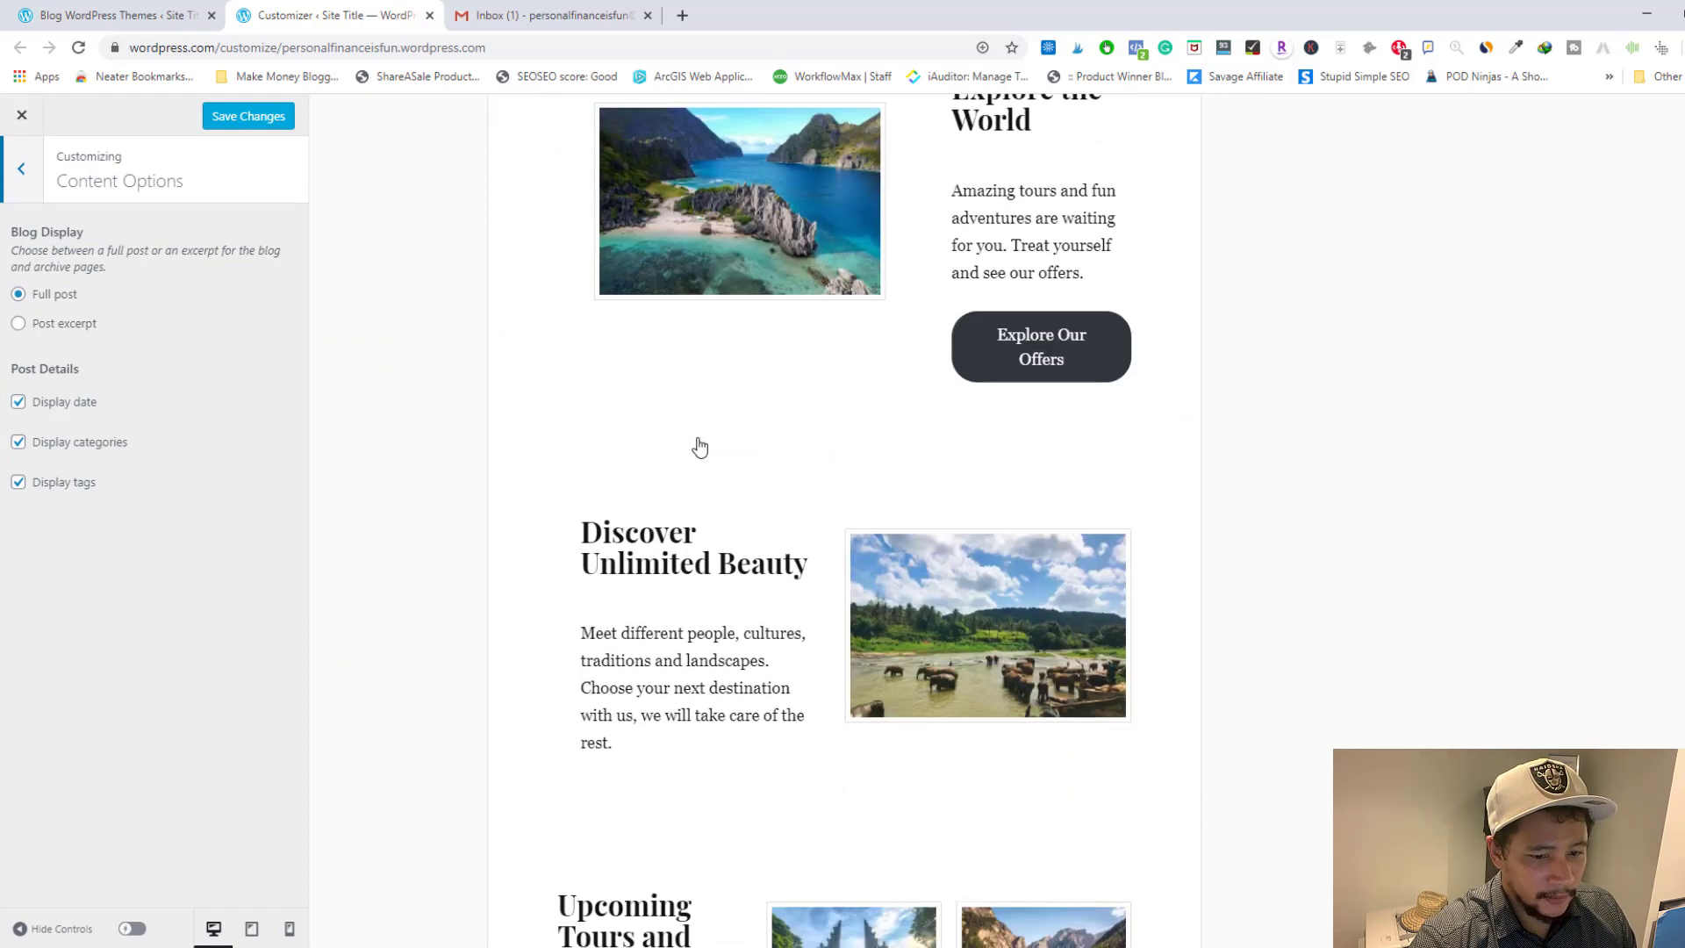
{"action": "scroll", "coordinate": [616, 496], "scroll_direction": "down", "scroll_amount": 15}
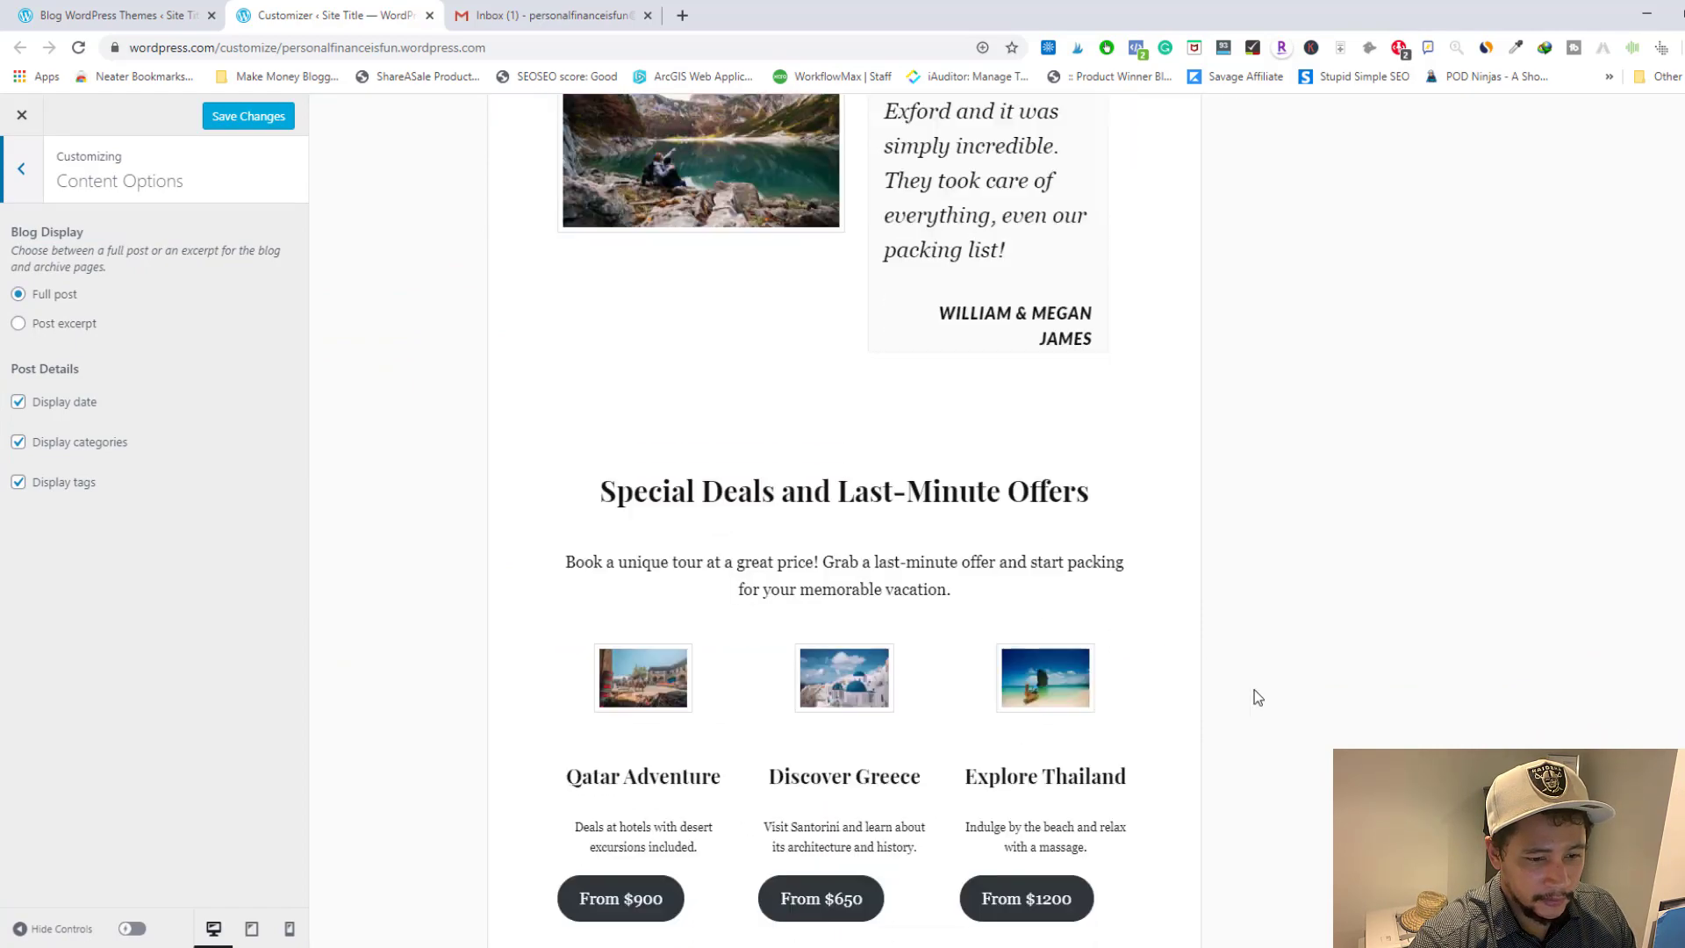
{"action": "scroll", "coordinate": [1263, 439], "scroll_direction": "down", "scroll_amount": 1}
{"action": "middle_click", "coordinate": [1290, 470]}
{"action": "scroll", "coordinate": [1290, 470], "scroll_direction": "up", "scroll_amount": 20}
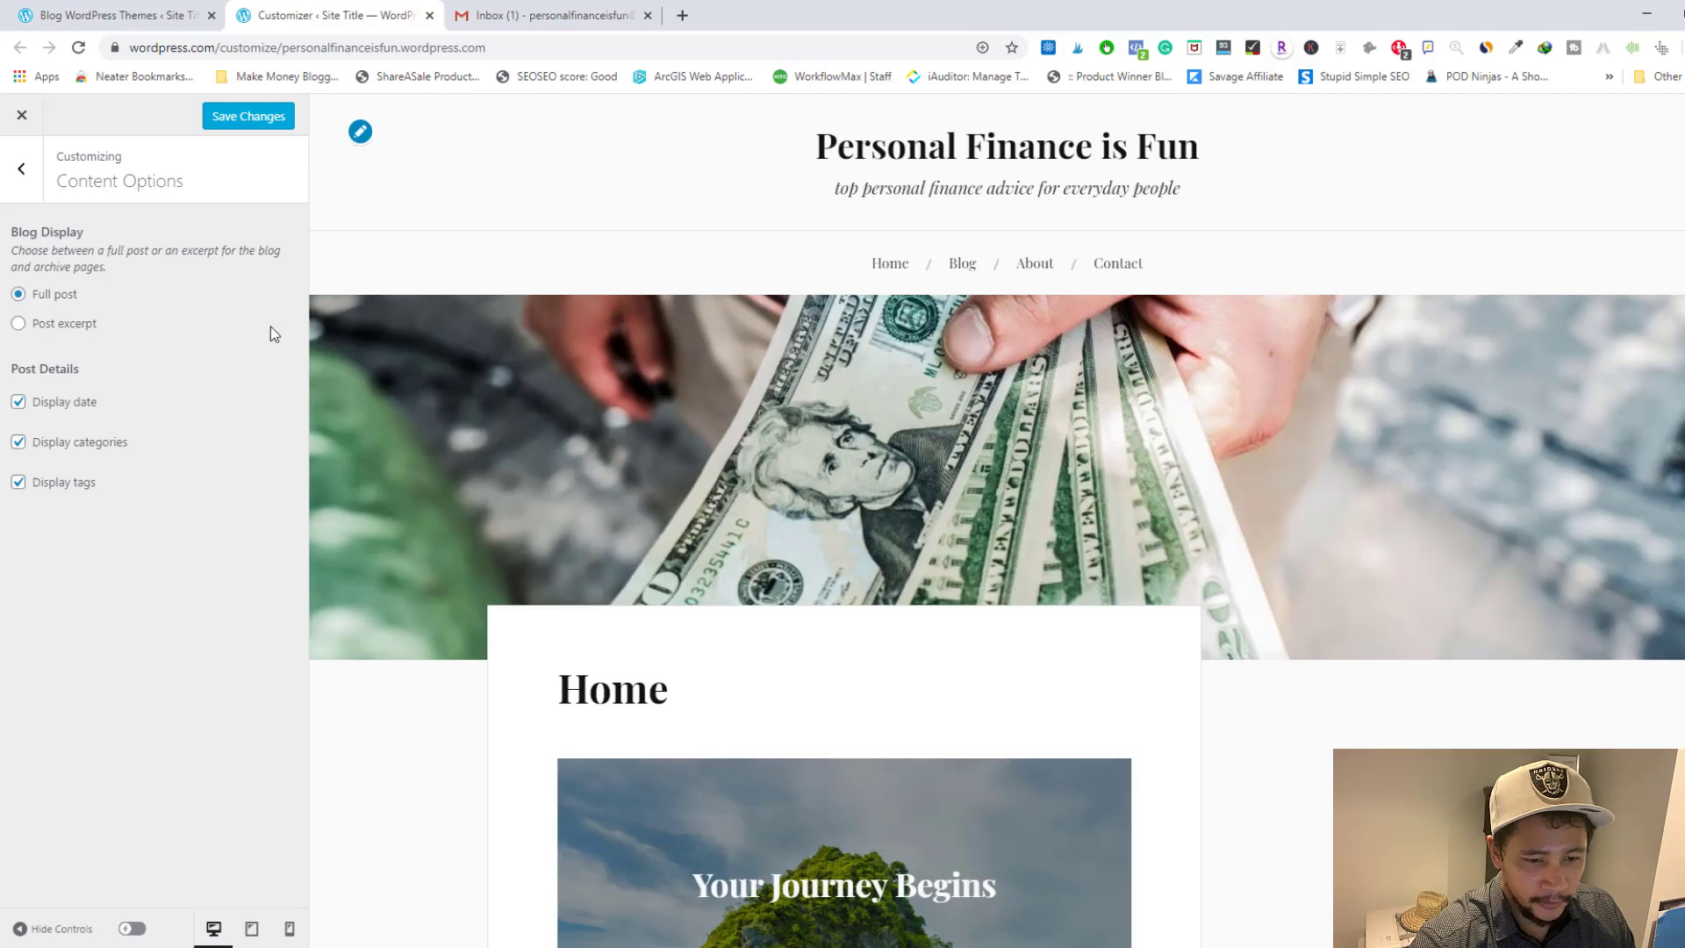
{"action": "left_click", "coordinate": [23, 175]}
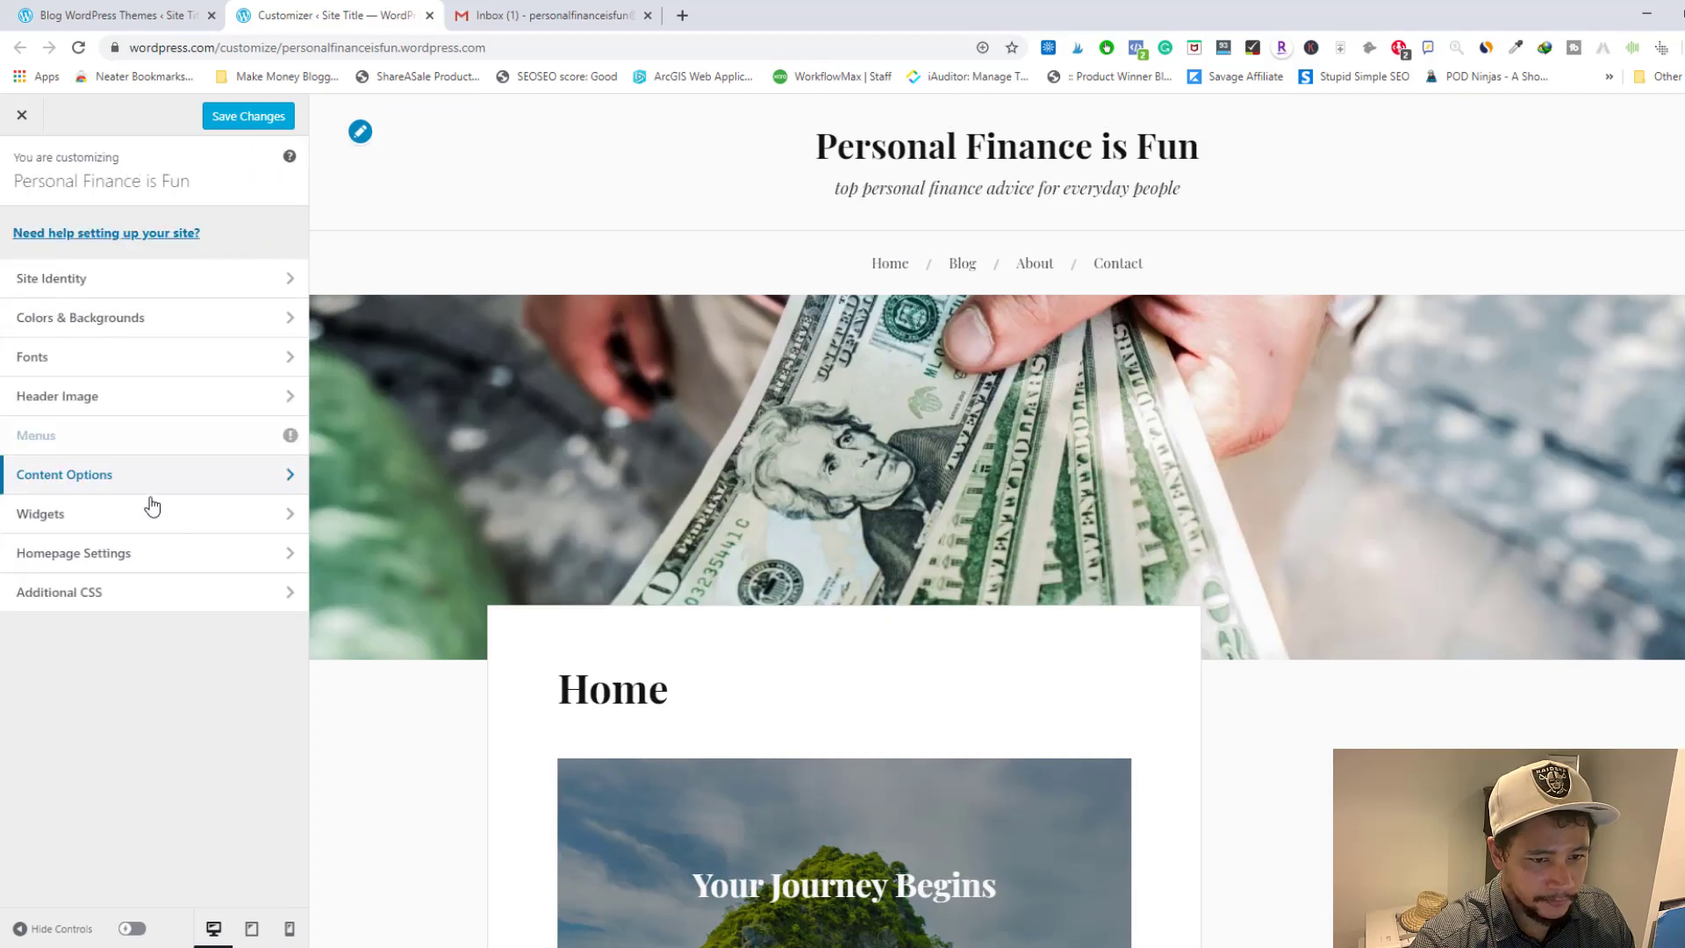
- Open the widget settings and look through the blog page's "Introduce Yourself (Example Post)" in the preview
{"action": "left_click", "coordinate": [162, 523]}
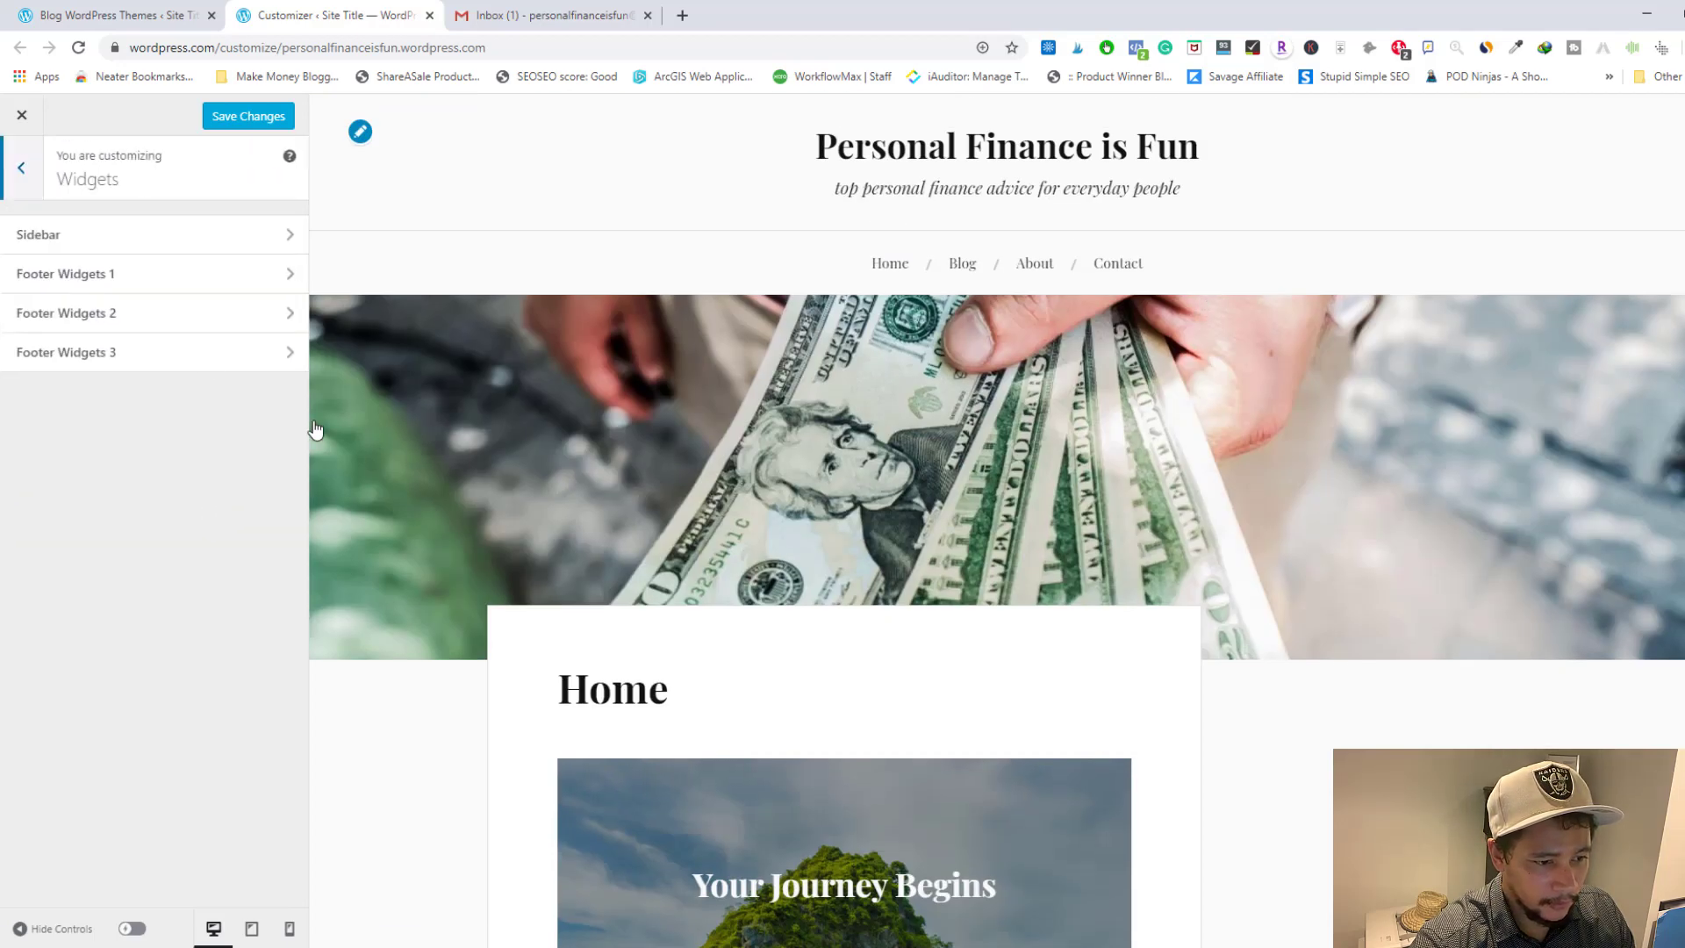
{"action": "left_click", "coordinate": [962, 268]}
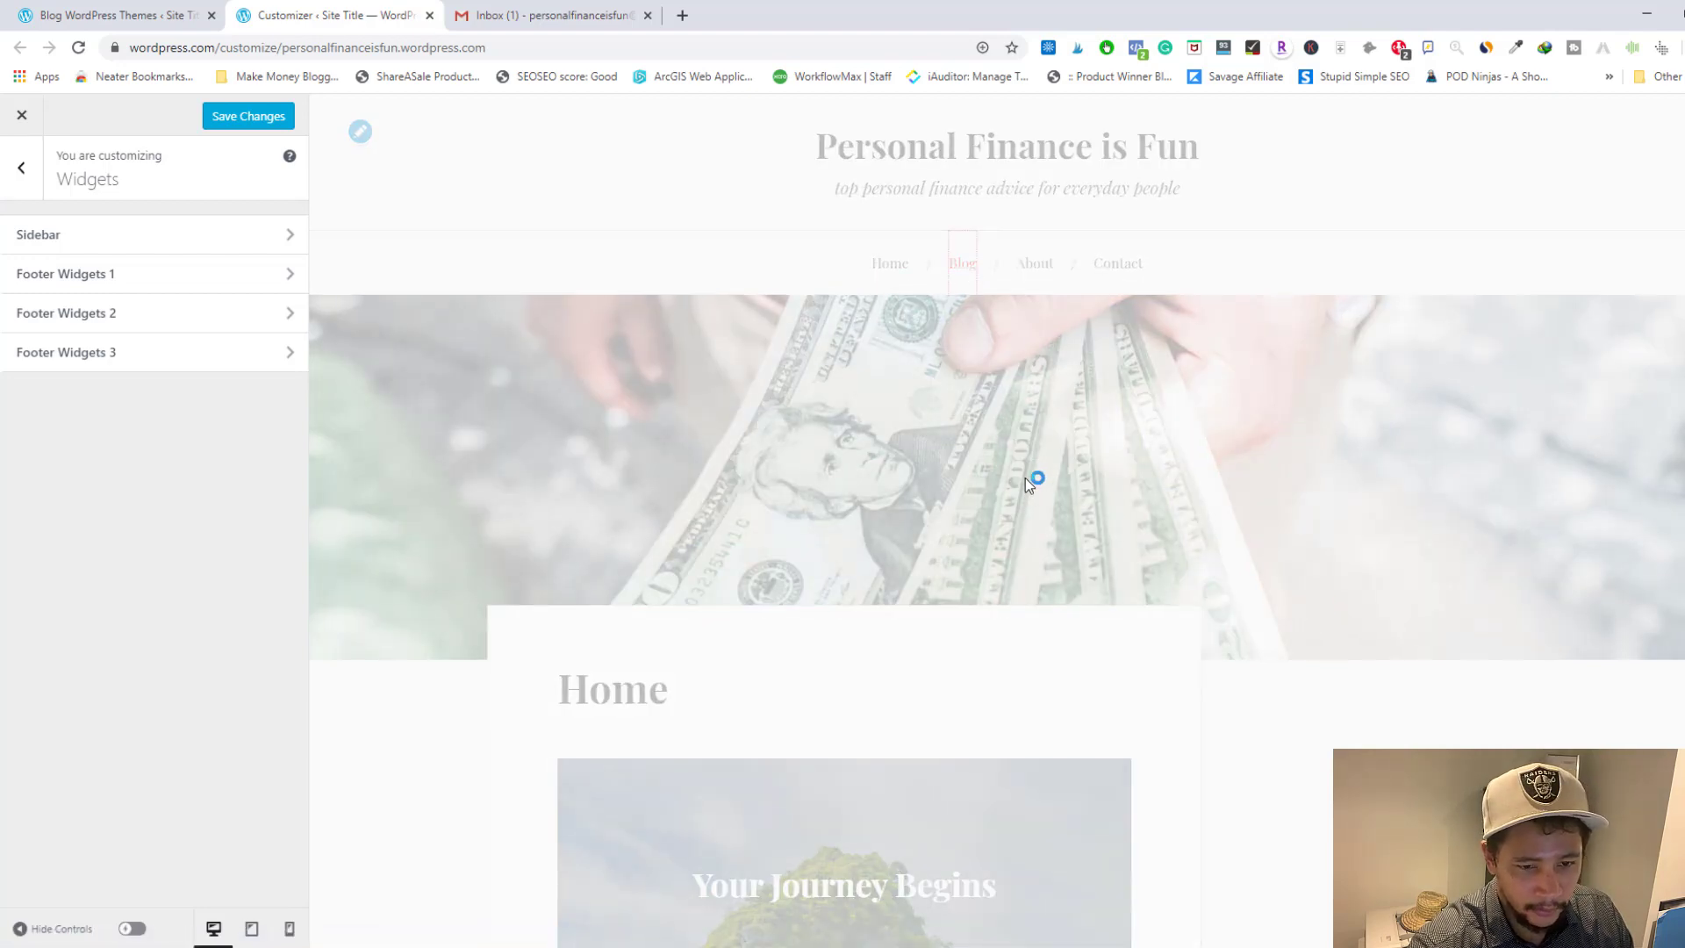
{"action": "scroll", "coordinate": [948, 508], "scroll_direction": "down", "scroll_amount": 6}
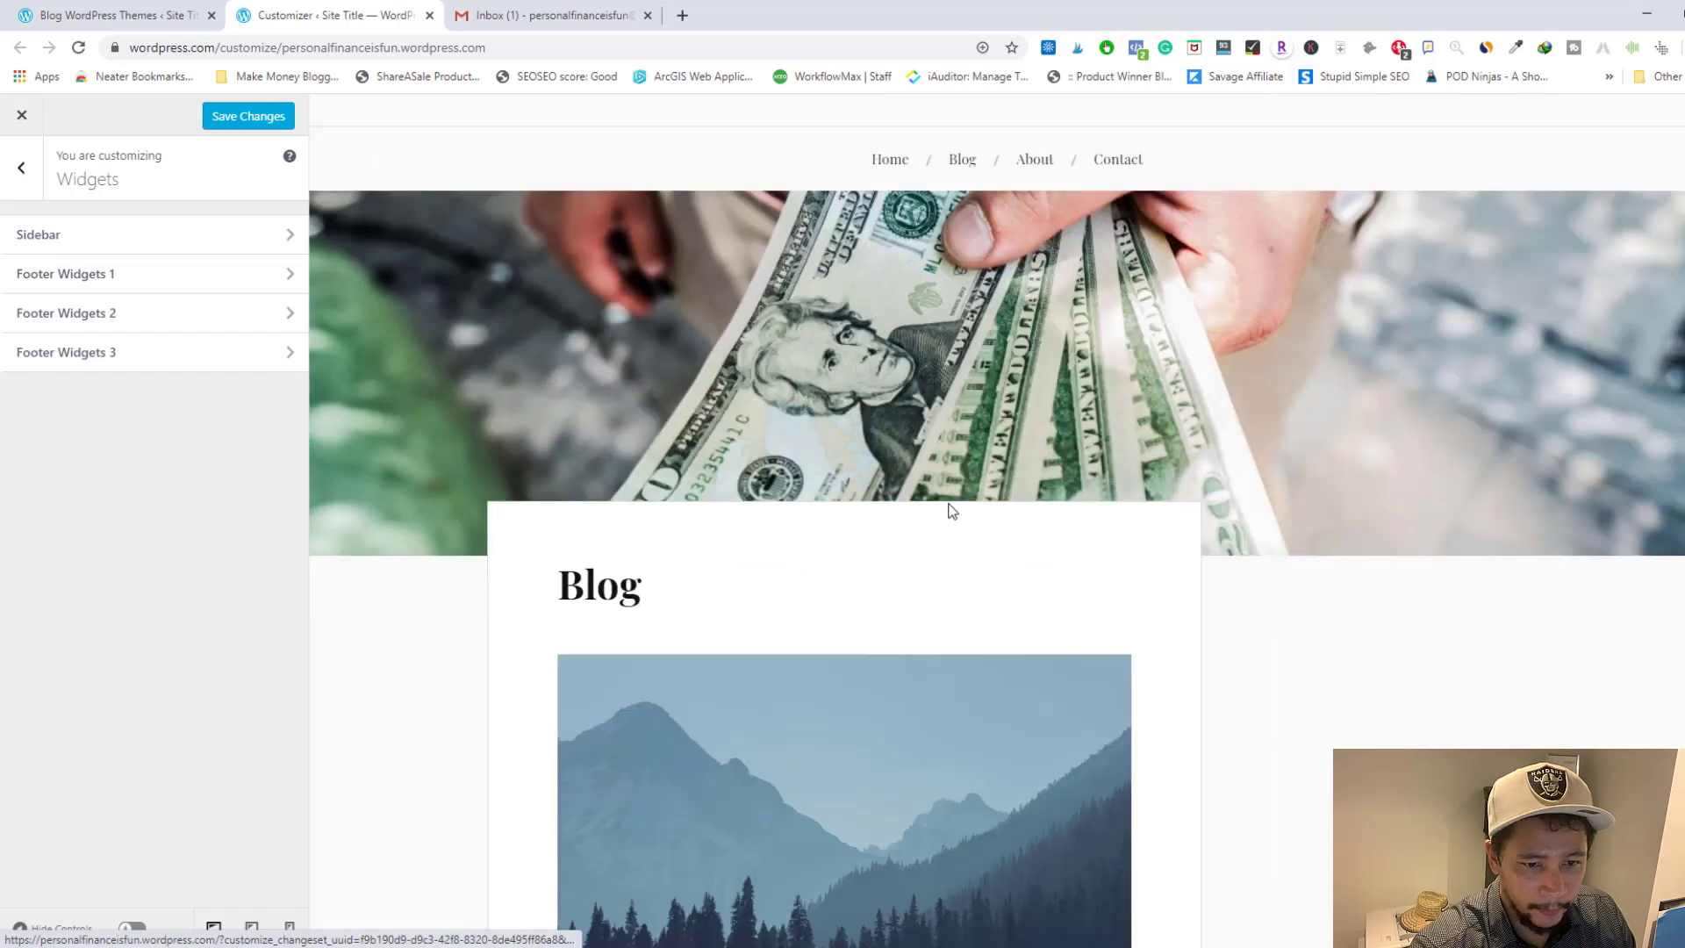
{"action": "scroll", "coordinate": [850, 561], "scroll_direction": "down", "scroll_amount": 3}
{"action": "left_click", "coordinate": [733, 660]}
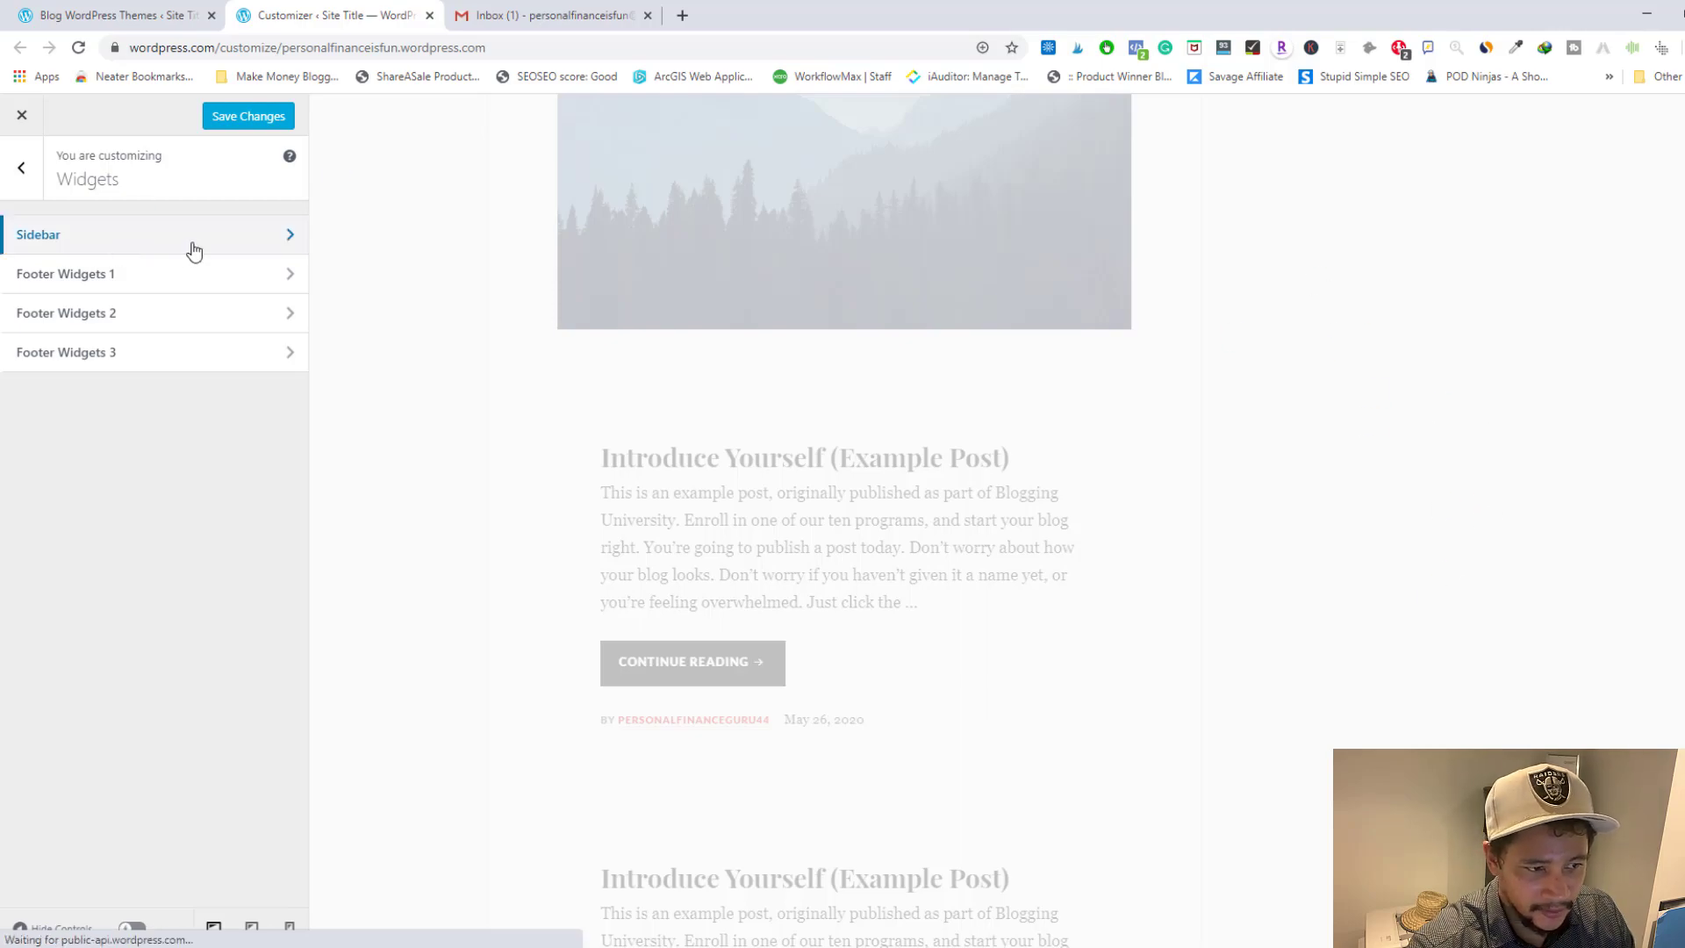
{"action": "scroll", "coordinate": [1338, 395], "scroll_direction": "down", "scroll_amount": 3}
{"action": "scroll", "coordinate": [1334, 388], "scroll_direction": "down", "scroll_amount": 10}
{"action": "scroll", "coordinate": [1331, 386], "scroll_direction": "up", "scroll_amount": 6}
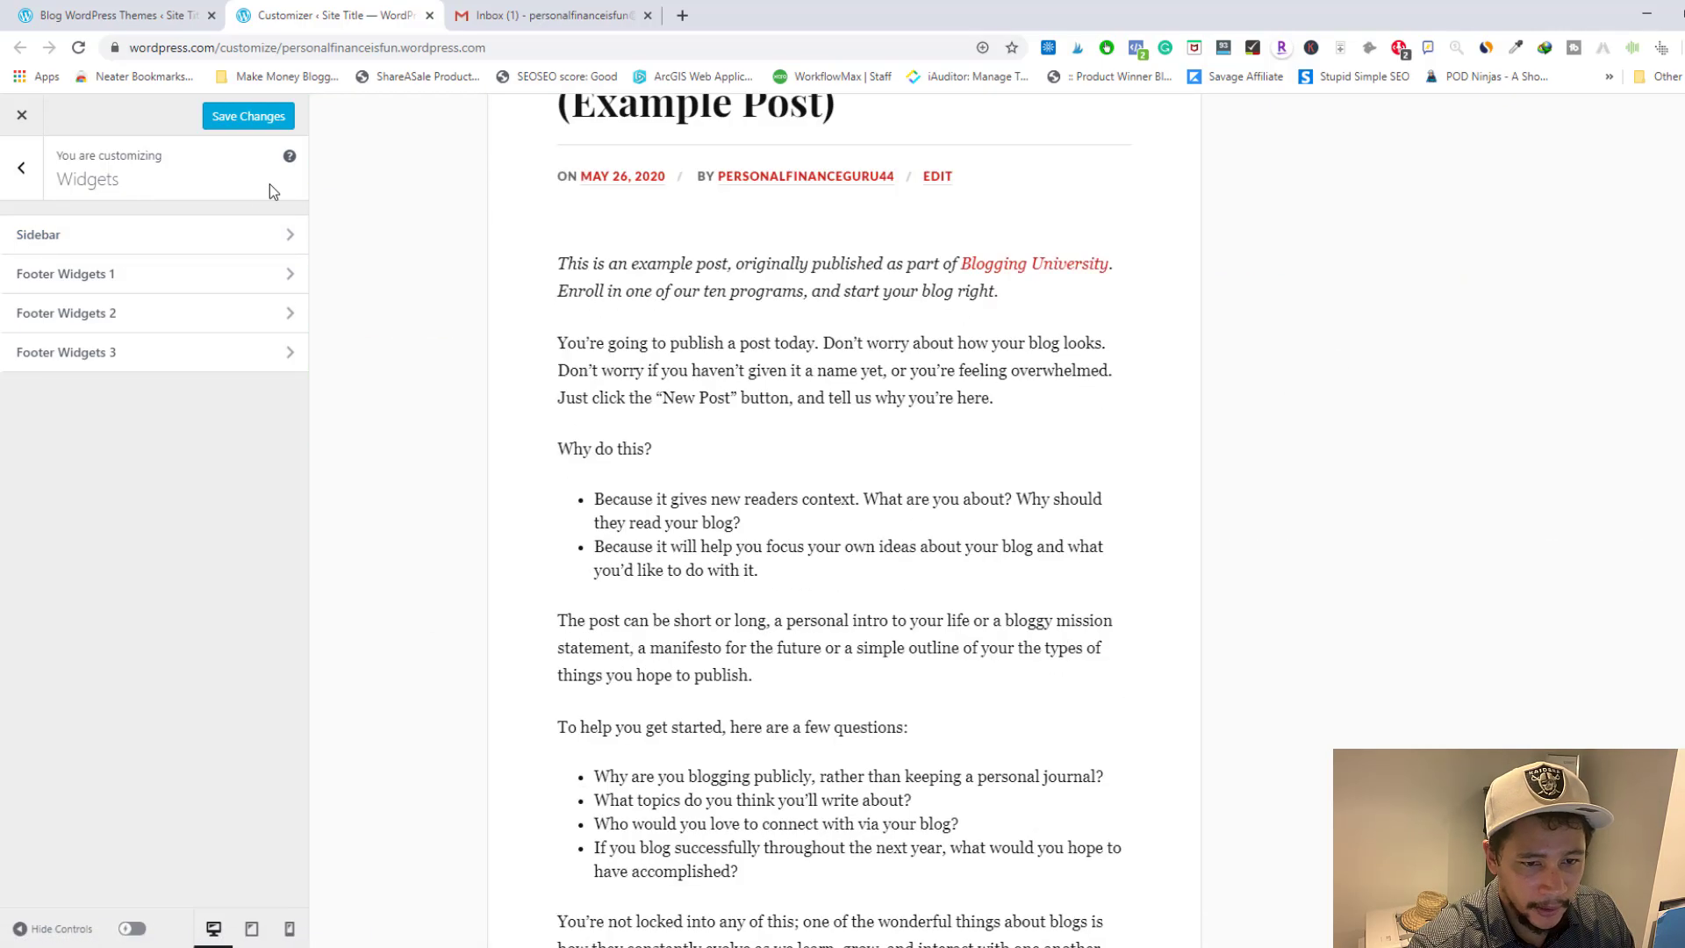
- Add a Calendar widget to the sidebar and title it "Calendar"
{"action": "left_click", "coordinate": [255, 235]}
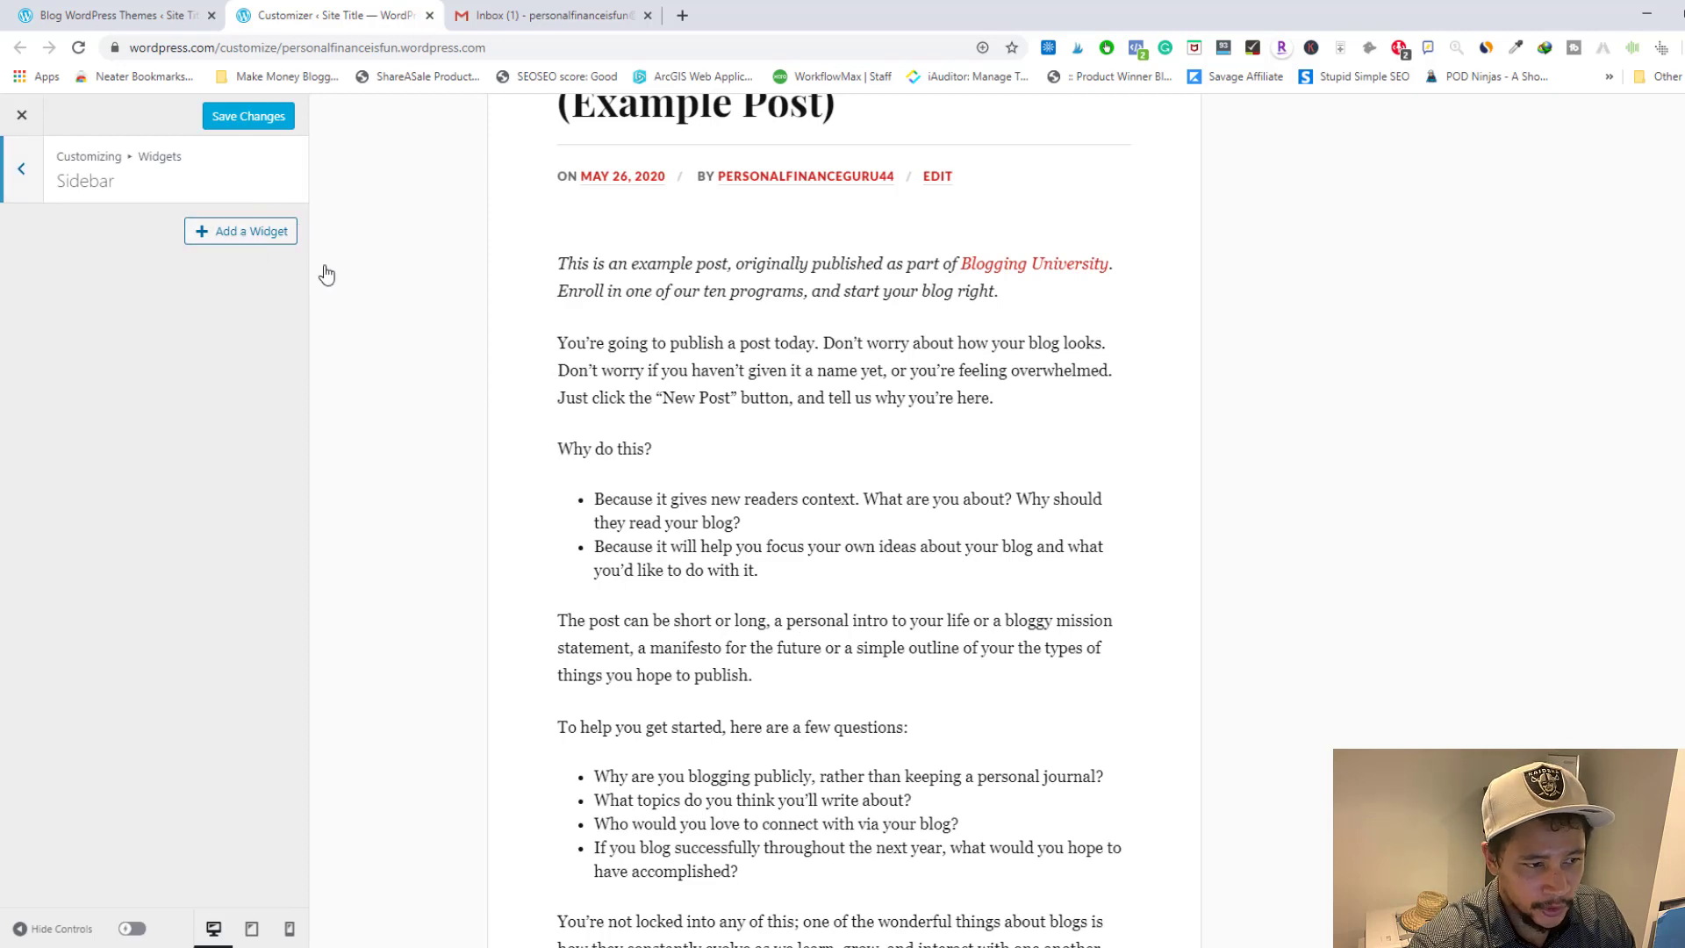
{"action": "left_click", "coordinate": [230, 232]}
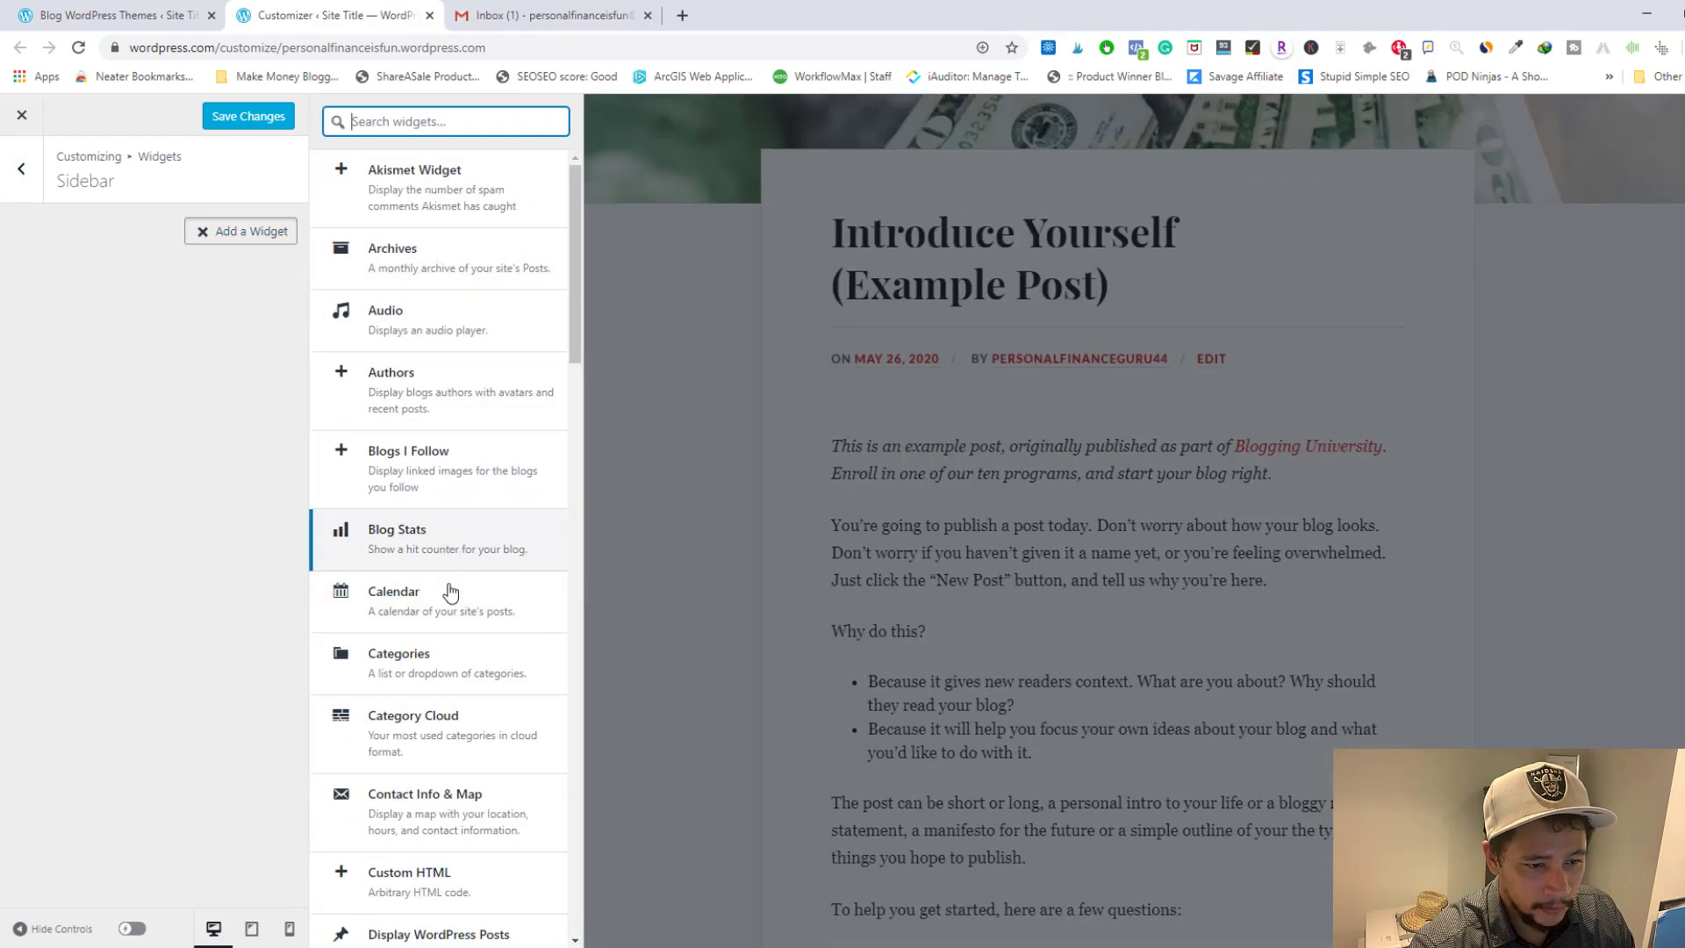
{"action": "left_click", "coordinate": [450, 593]}
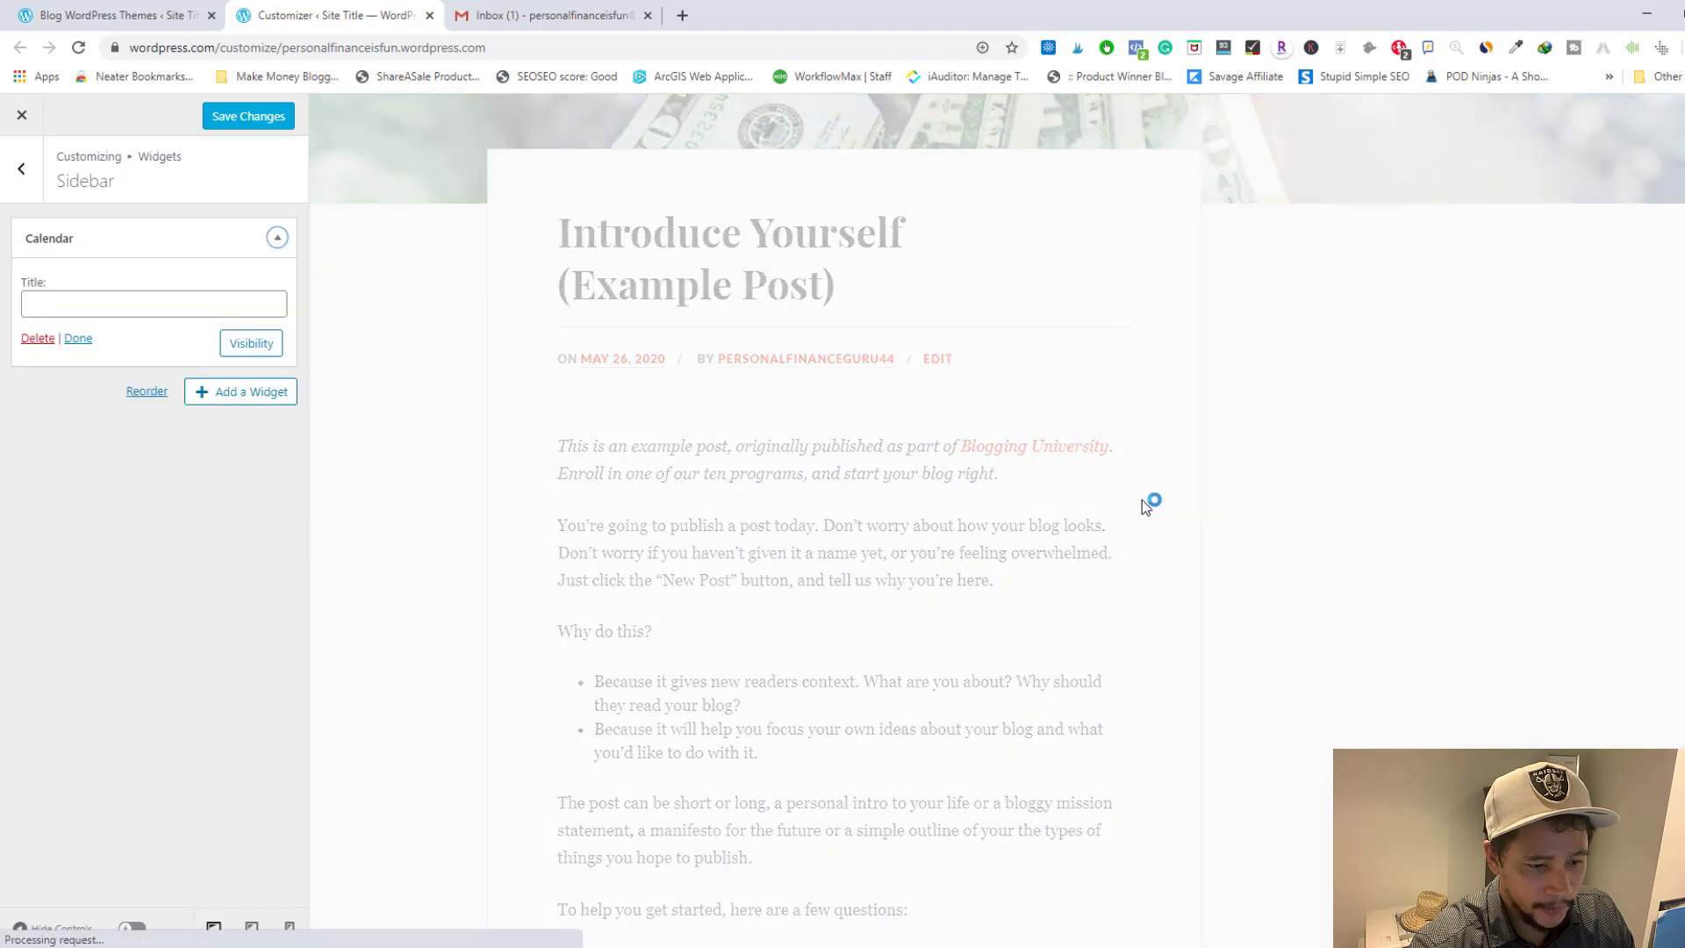
{"action": "left_click", "coordinate": [124, 298]}
{"action": "type", "text": "C"}
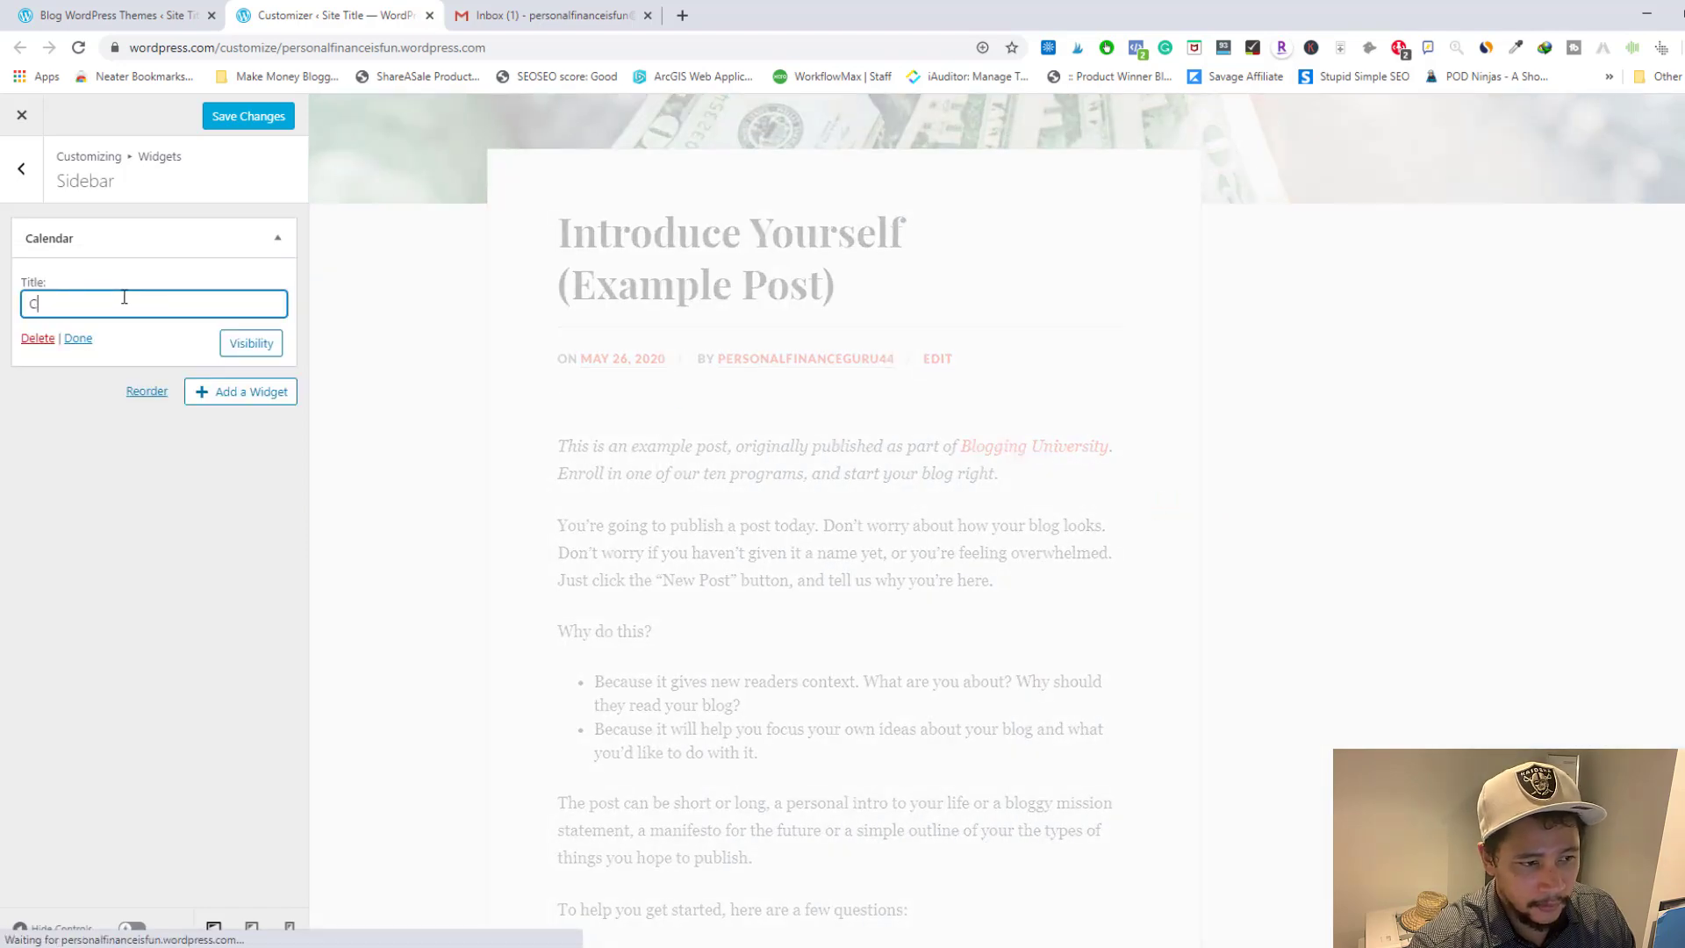
{"action": "type", "text": "aln"}
{"action": "type", "text": "endar"}
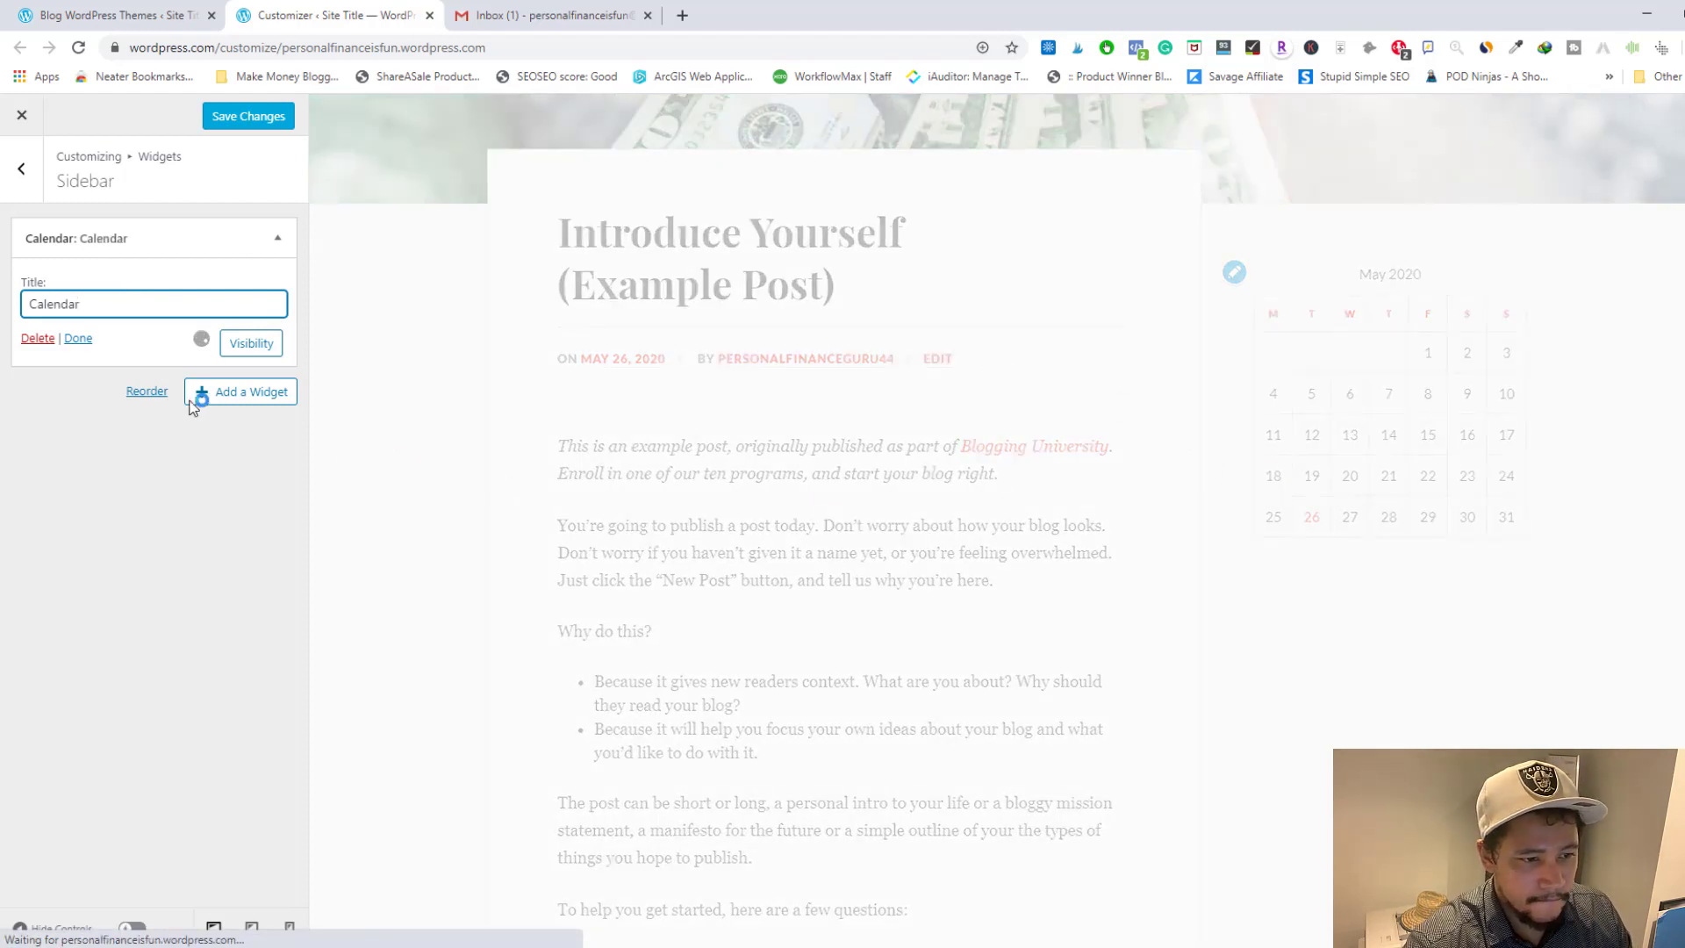
- Look through the widgets available for the sidebar and close the list without adding another one
{"action": "left_click", "coordinate": [245, 395]}
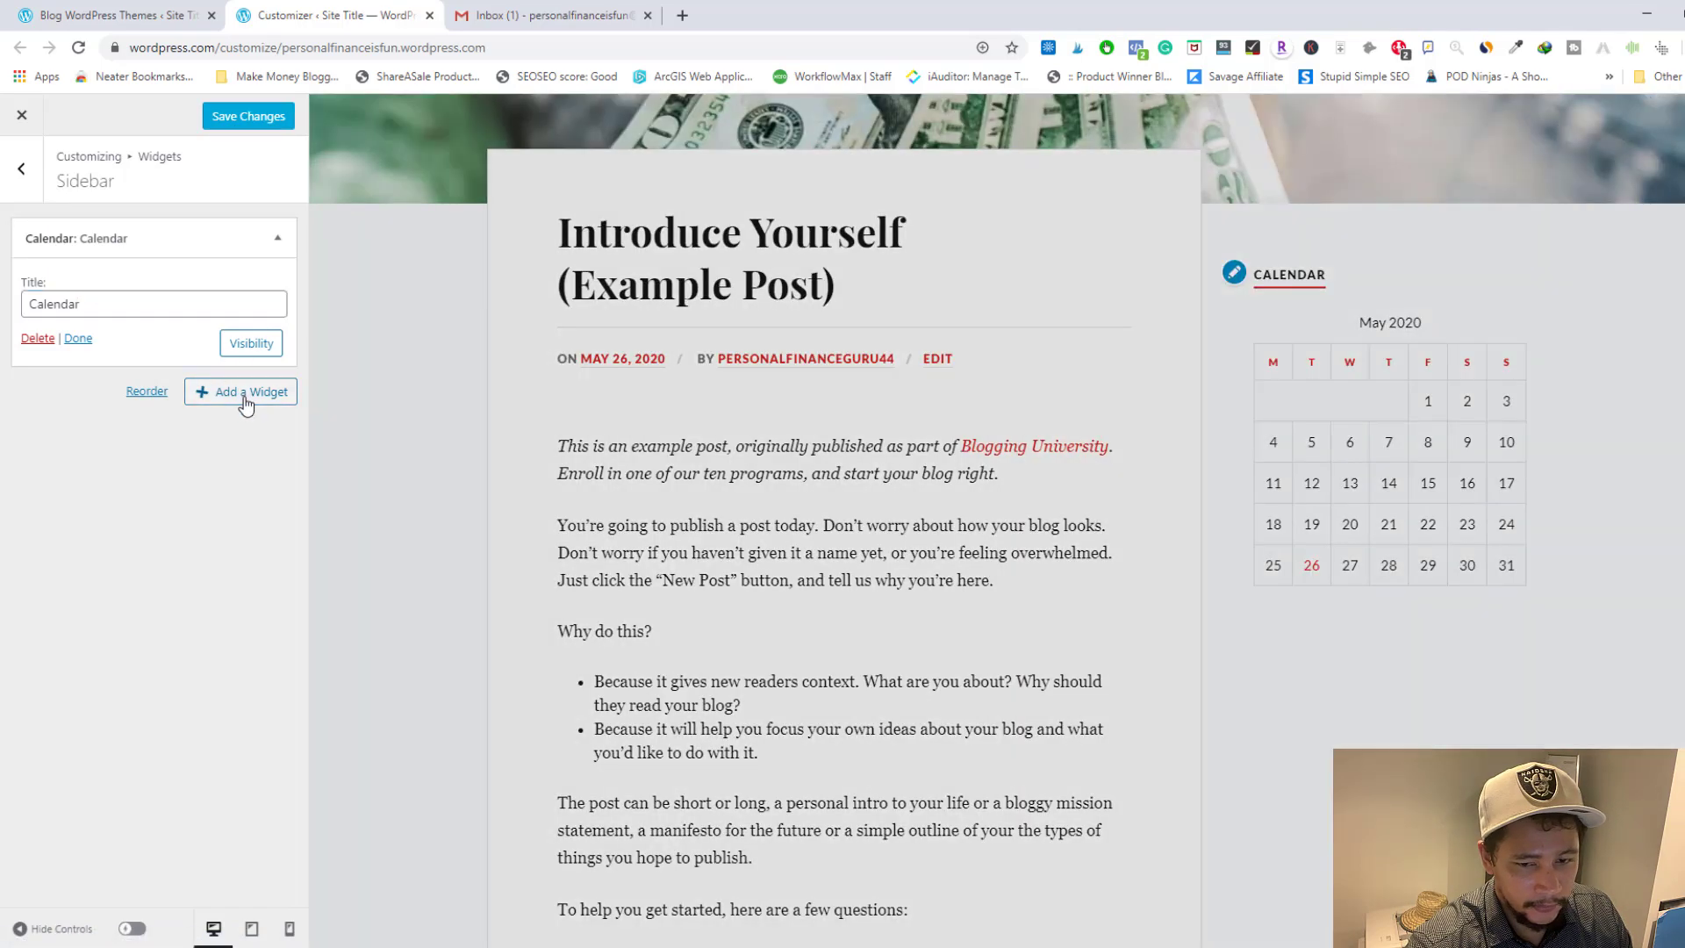
{"action": "scroll", "coordinate": [436, 515], "scroll_direction": "down", "scroll_amount": 1}
{"action": "scroll", "coordinate": [436, 515], "scroll_direction": "down", "scroll_amount": 4}
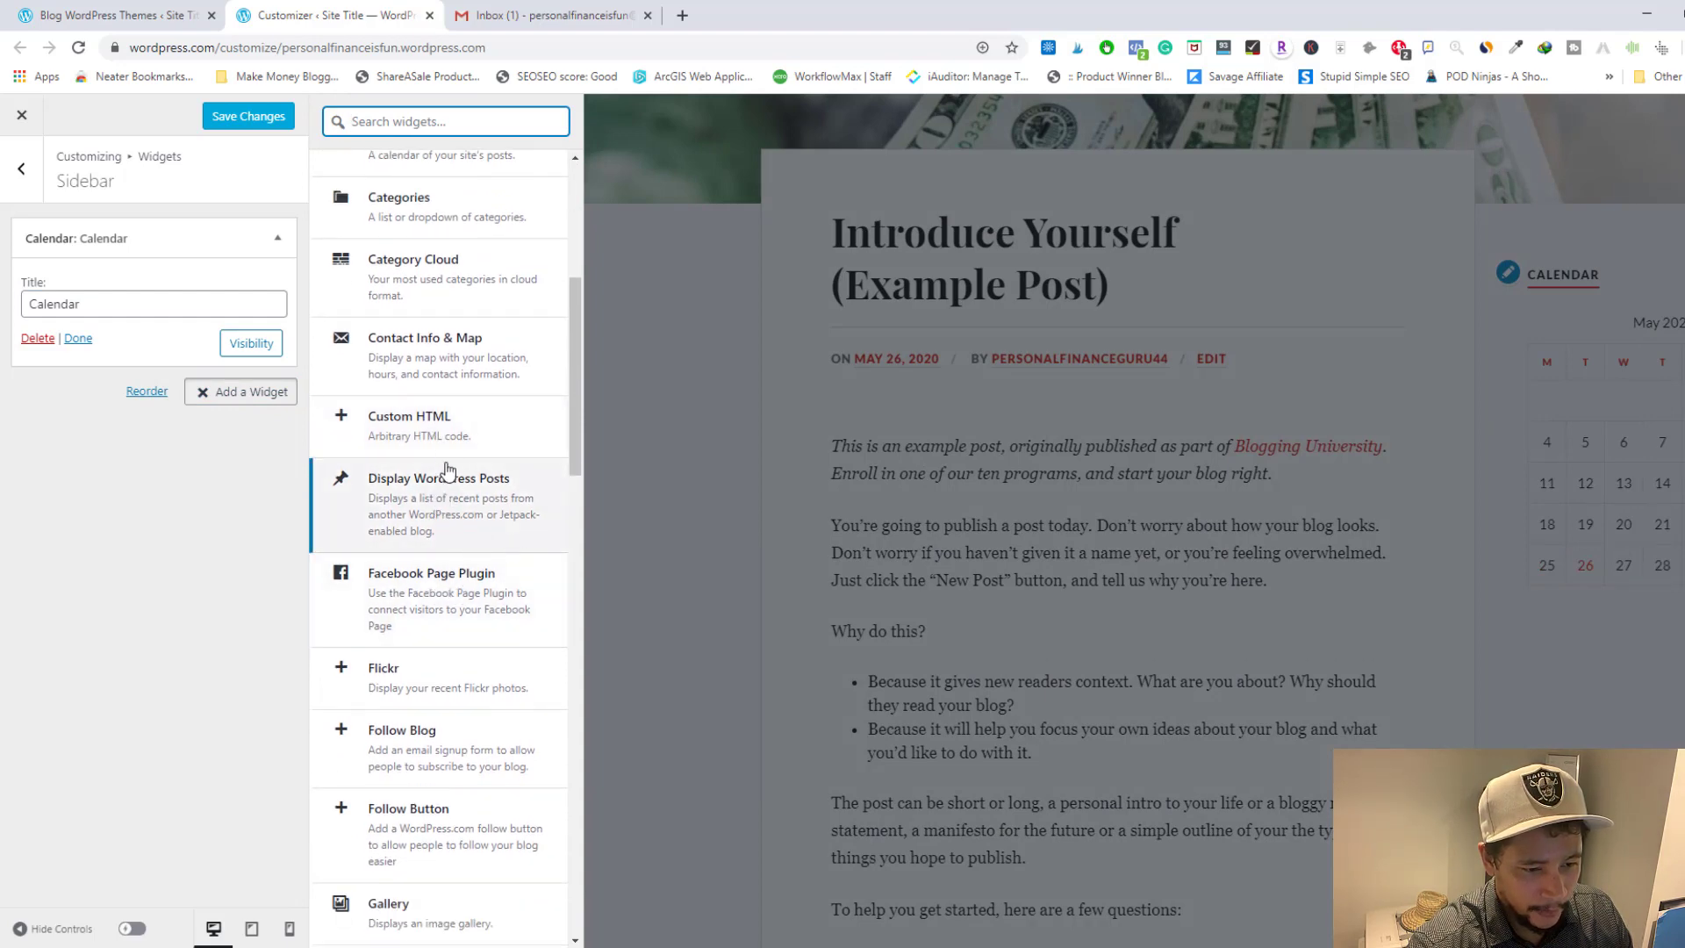
{"action": "scroll", "coordinate": [443, 456], "scroll_direction": "down", "scroll_amount": 2}
{"action": "scroll", "coordinate": [436, 452], "scroll_direction": "down", "scroll_amount": 1}
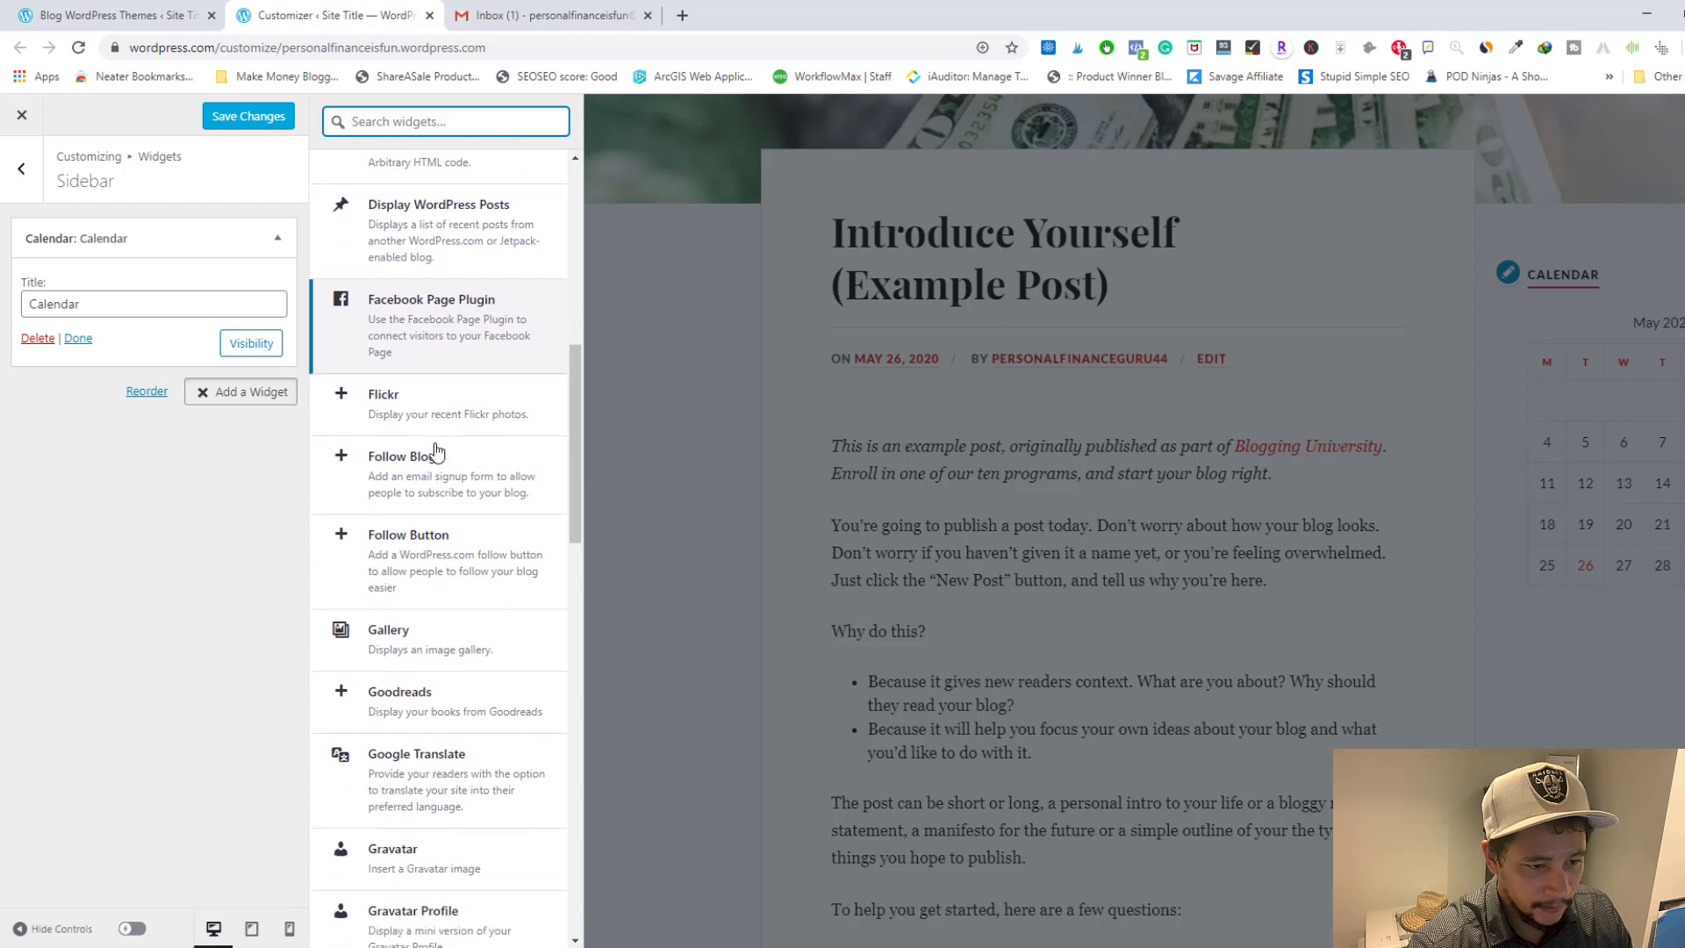
{"action": "scroll", "coordinate": [436, 452], "scroll_direction": "down", "scroll_amount": 4}
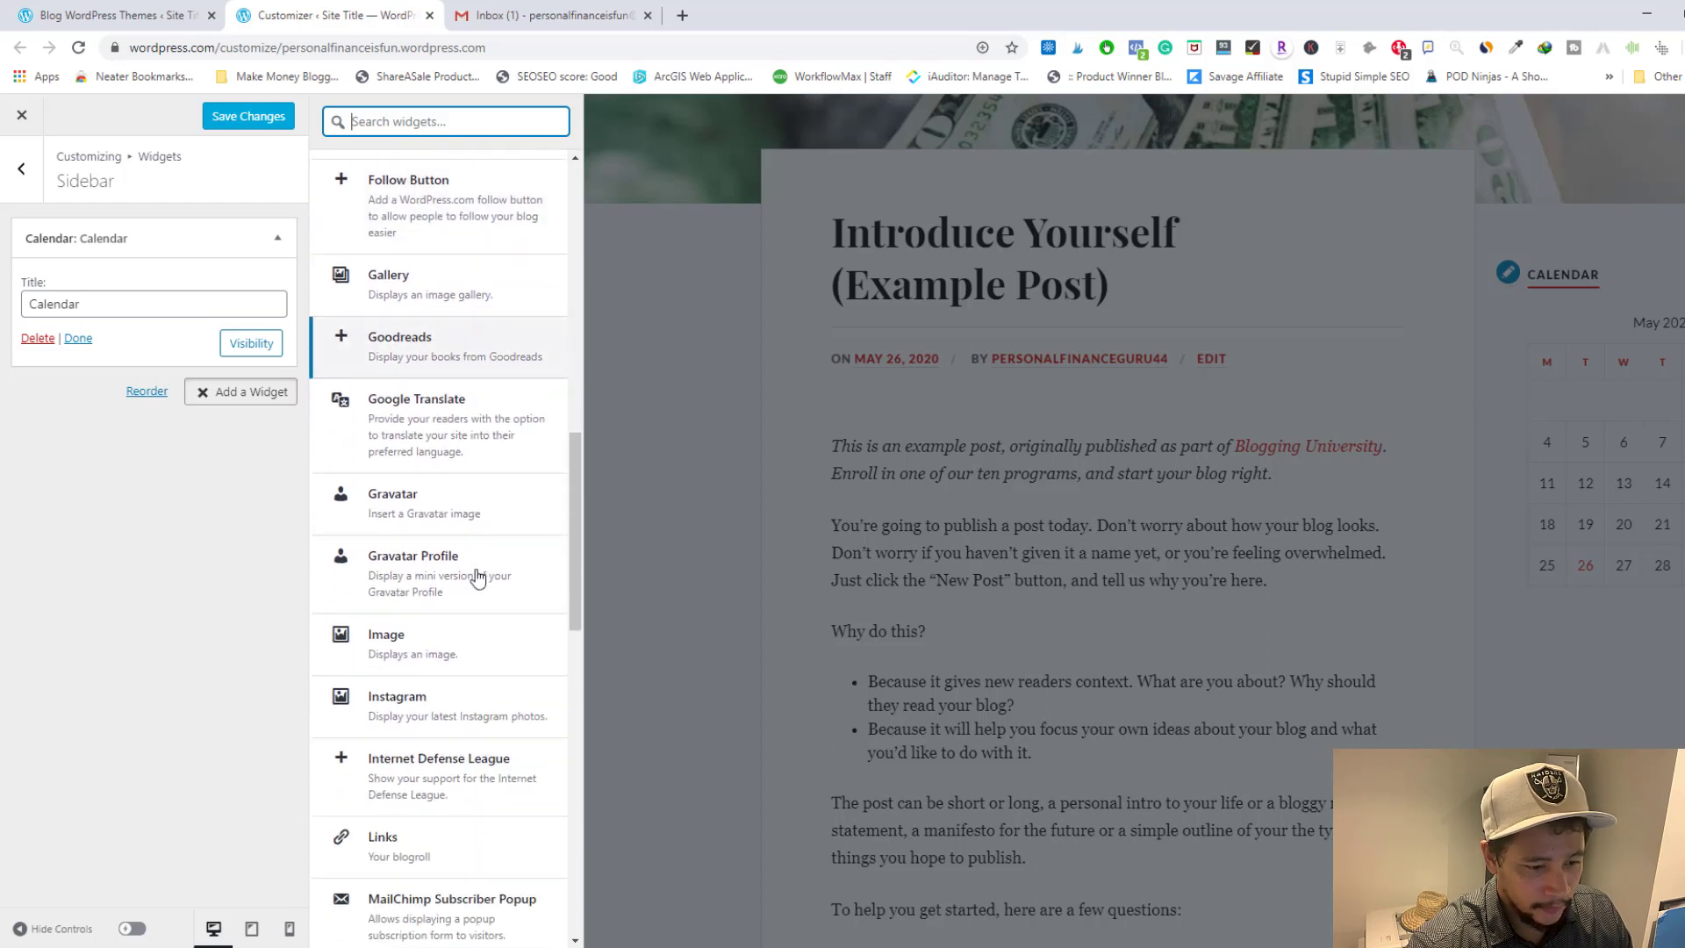
{"action": "scroll", "coordinate": [467, 676], "scroll_direction": "down", "scroll_amount": 5}
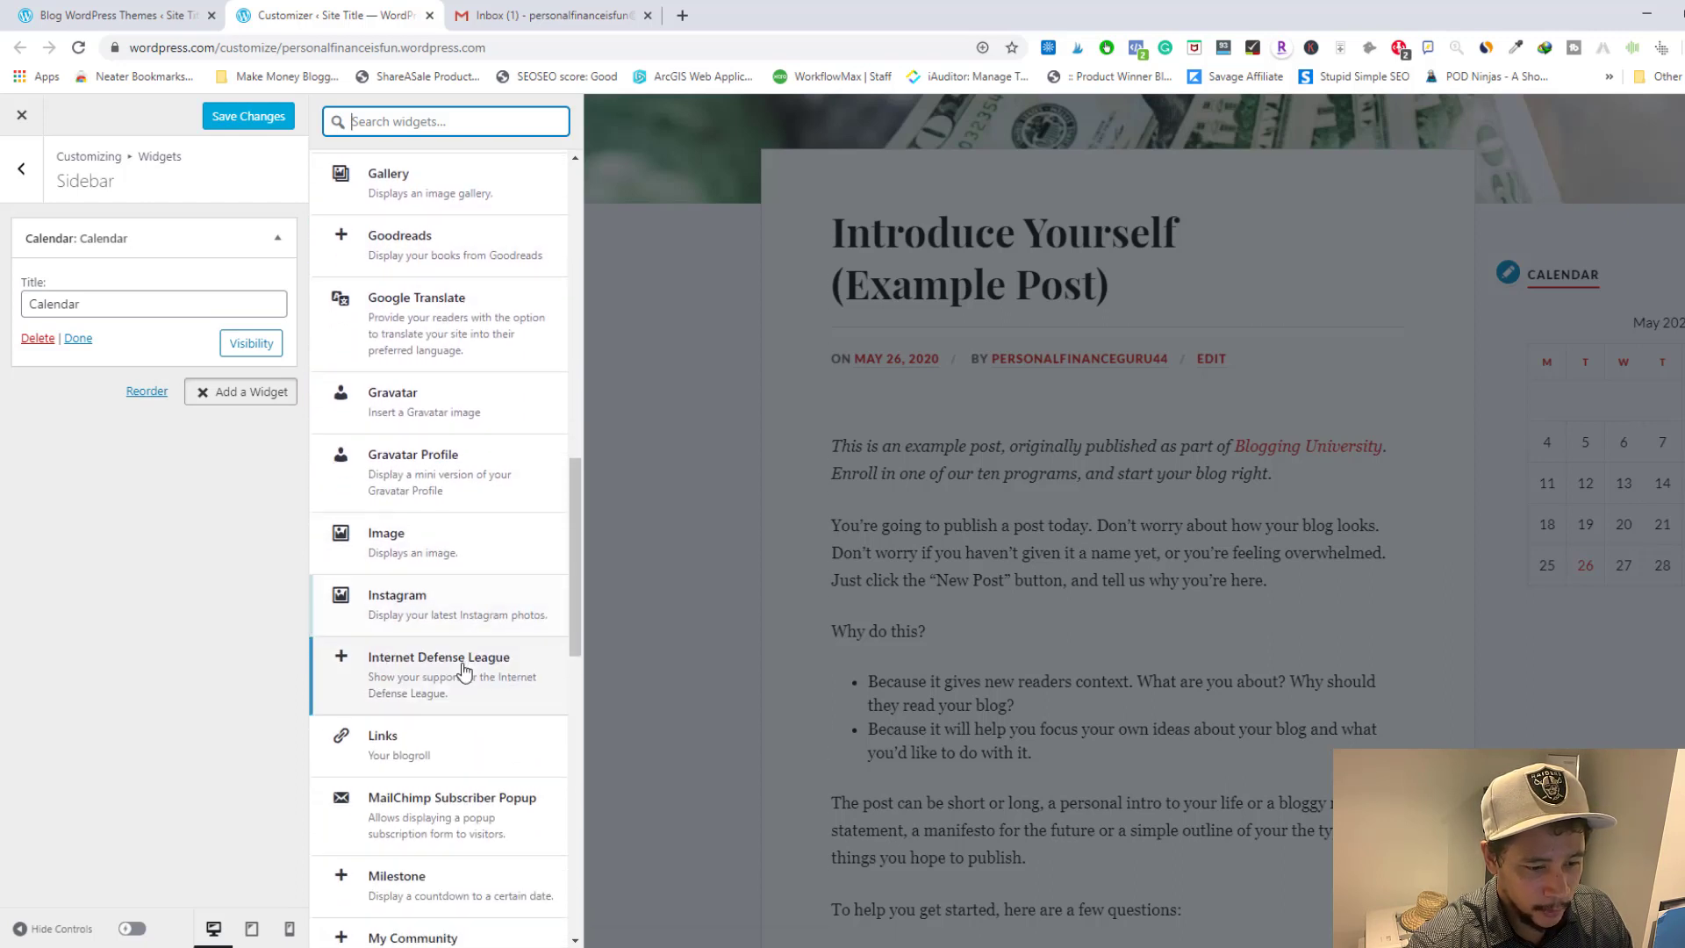
{"action": "scroll", "coordinate": [462, 662], "scroll_direction": "down", "scroll_amount": 8}
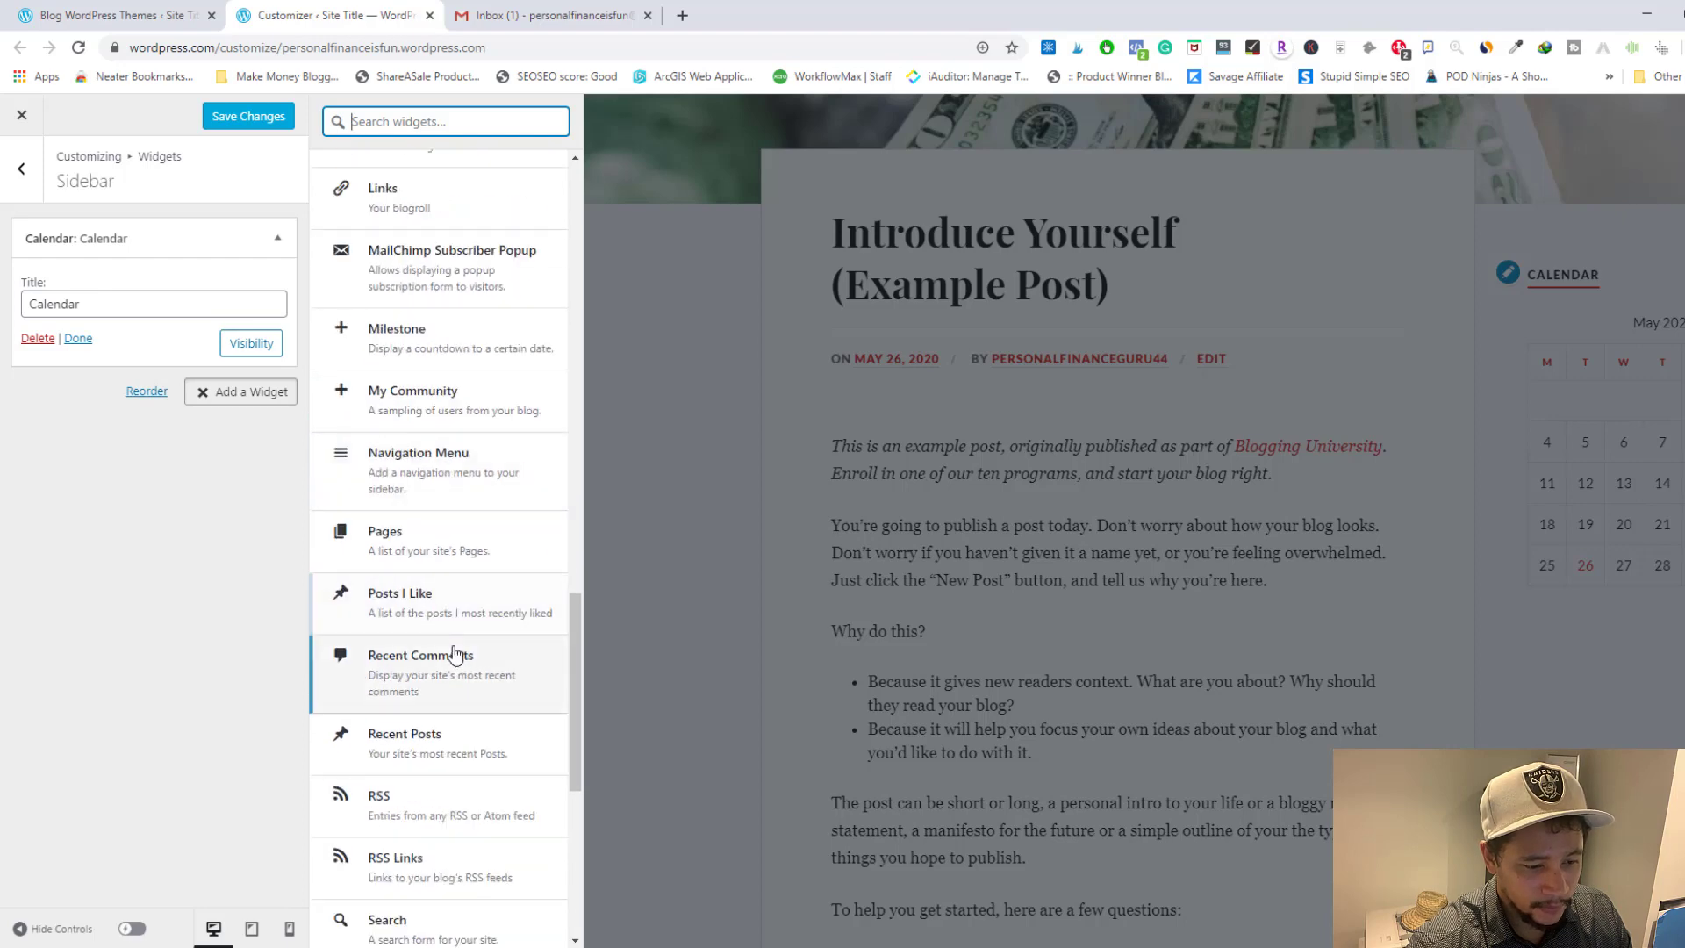
{"action": "left_click", "coordinate": [203, 551]}
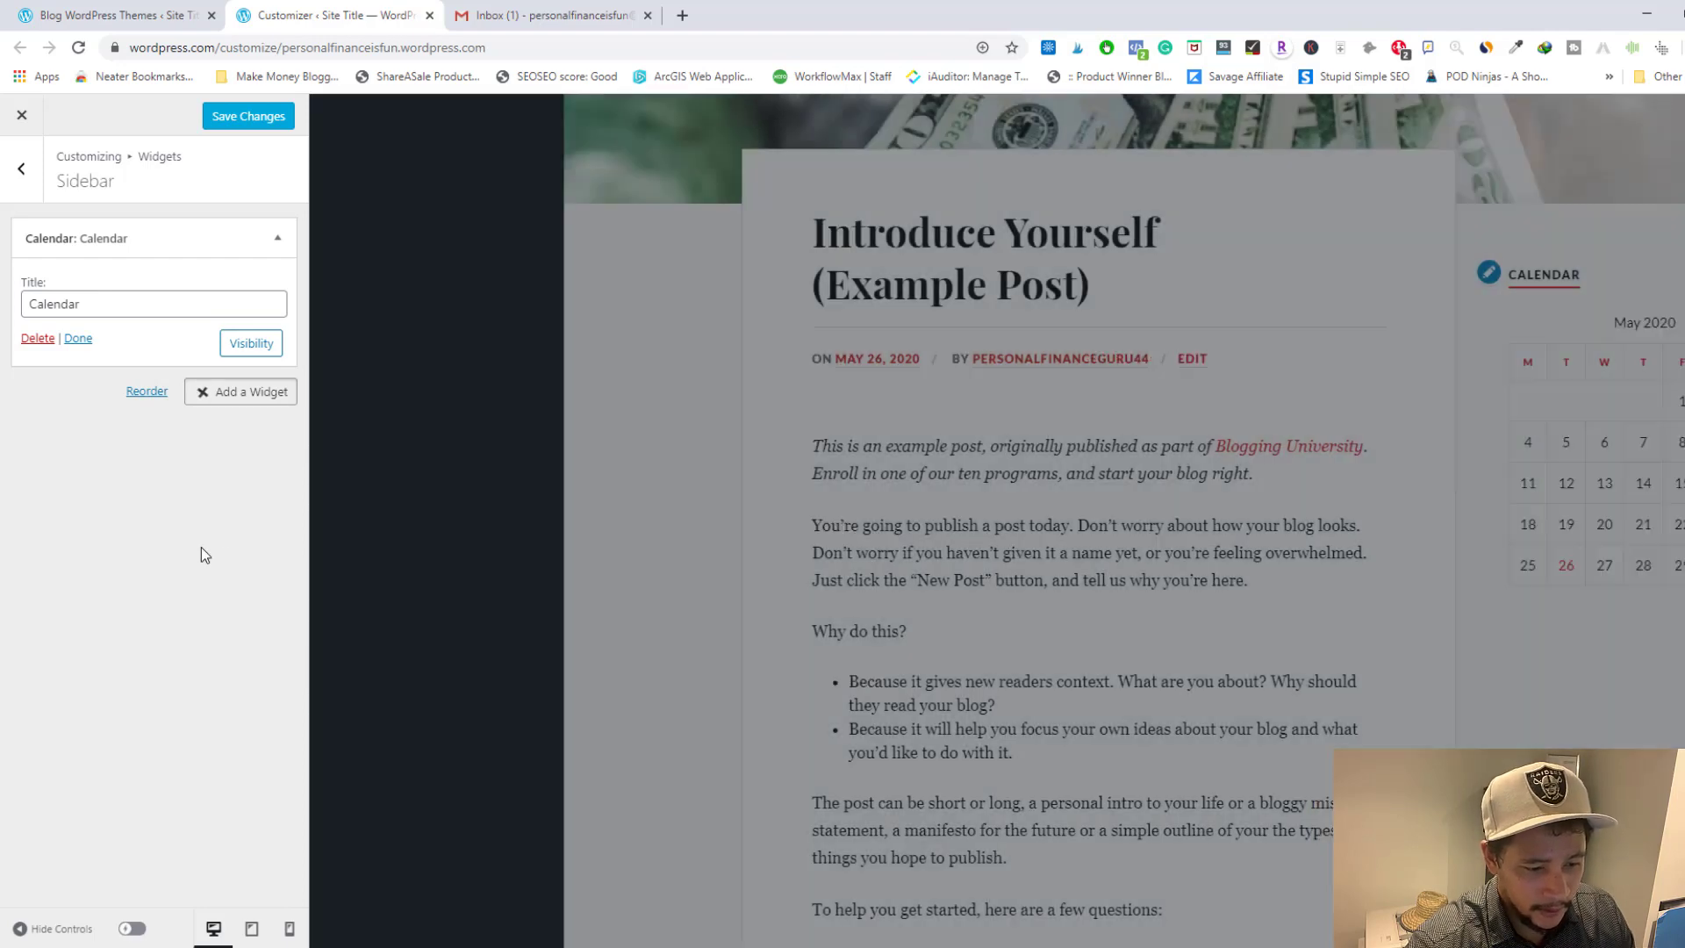
- Save the sidebar widget changes and open the Homepage Settings
{"action": "left_click", "coordinate": [232, 130]}
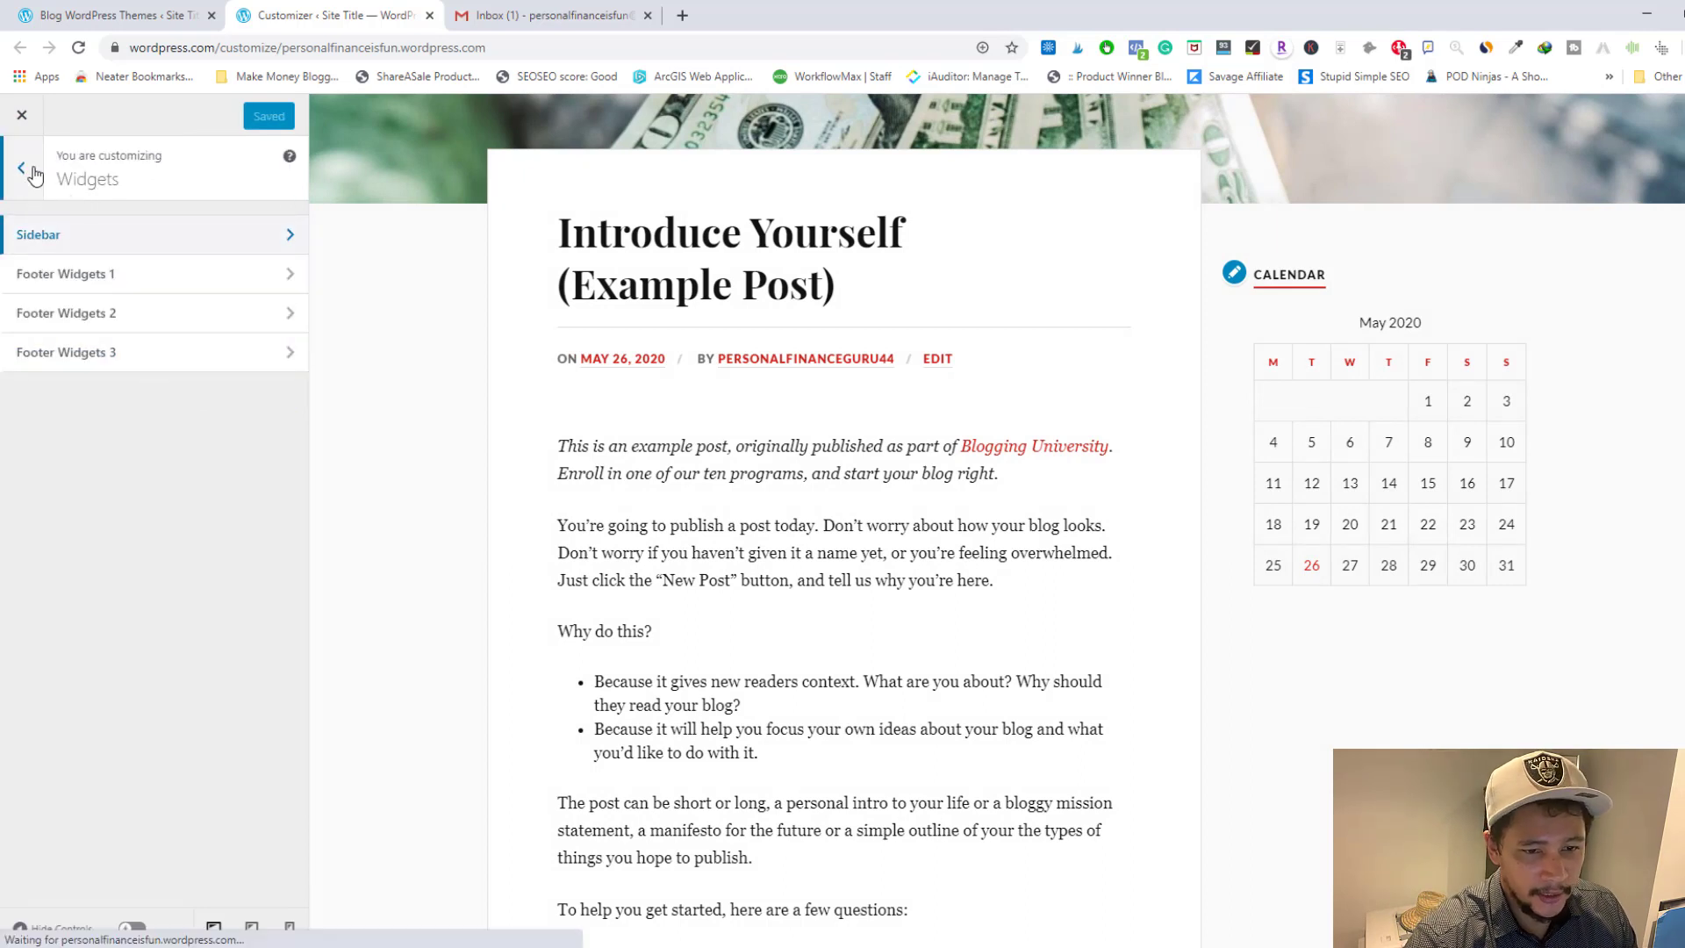
{"action": "left_click", "coordinate": [33, 173]}
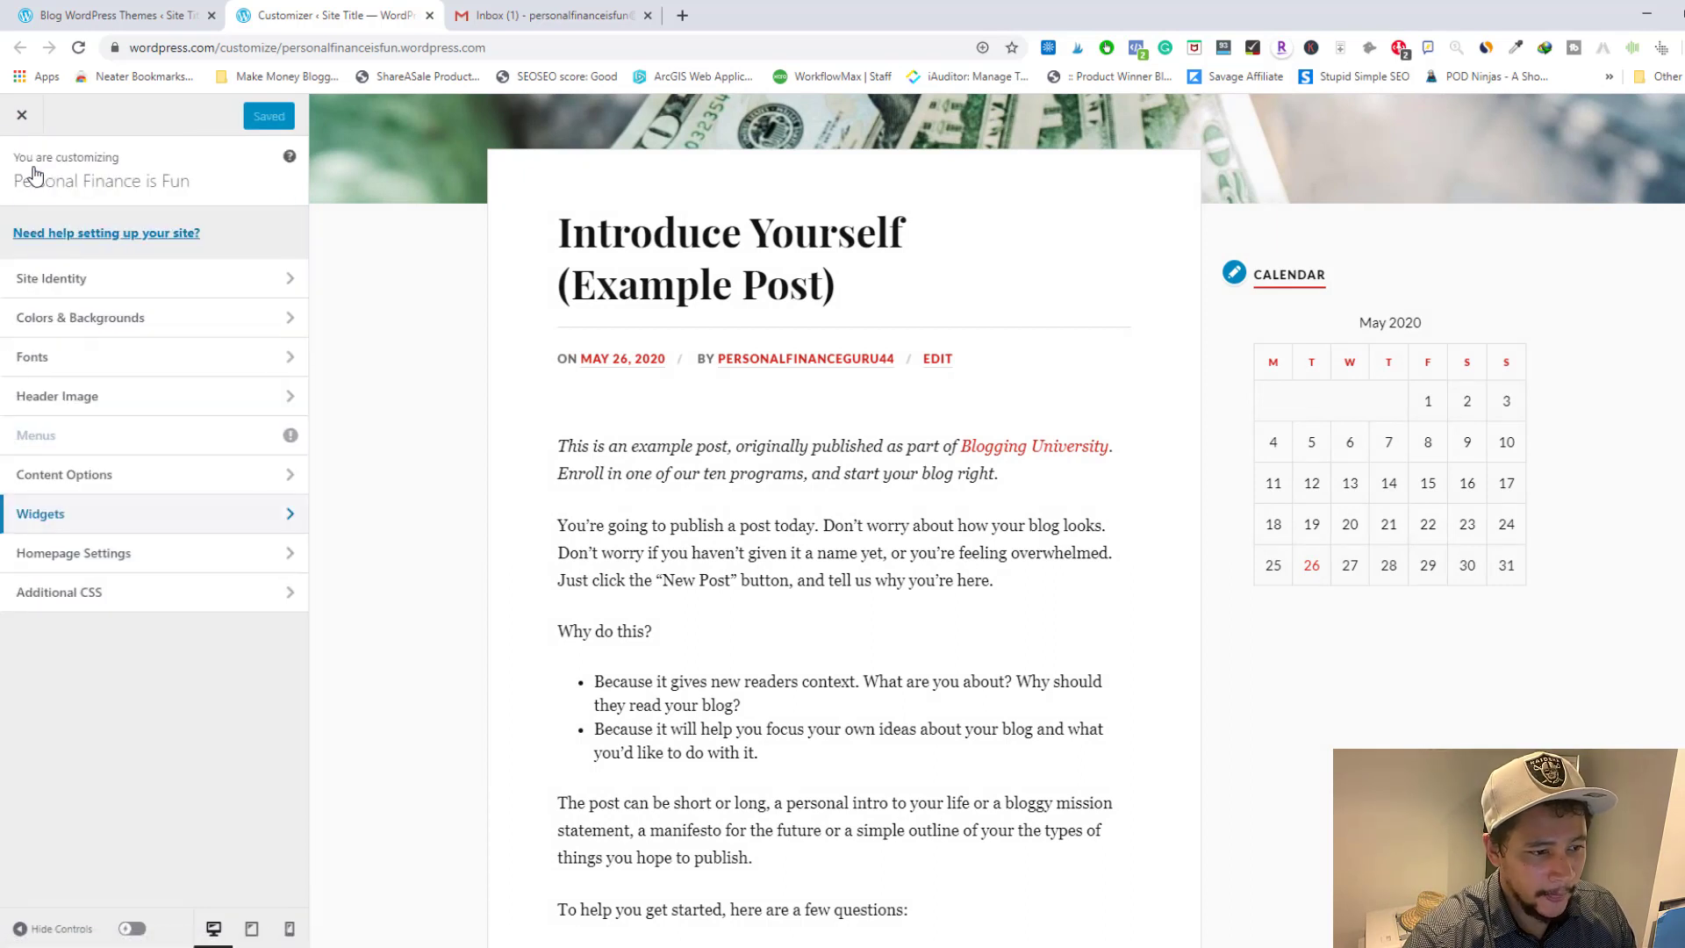
{"action": "left_click", "coordinate": [162, 558]}
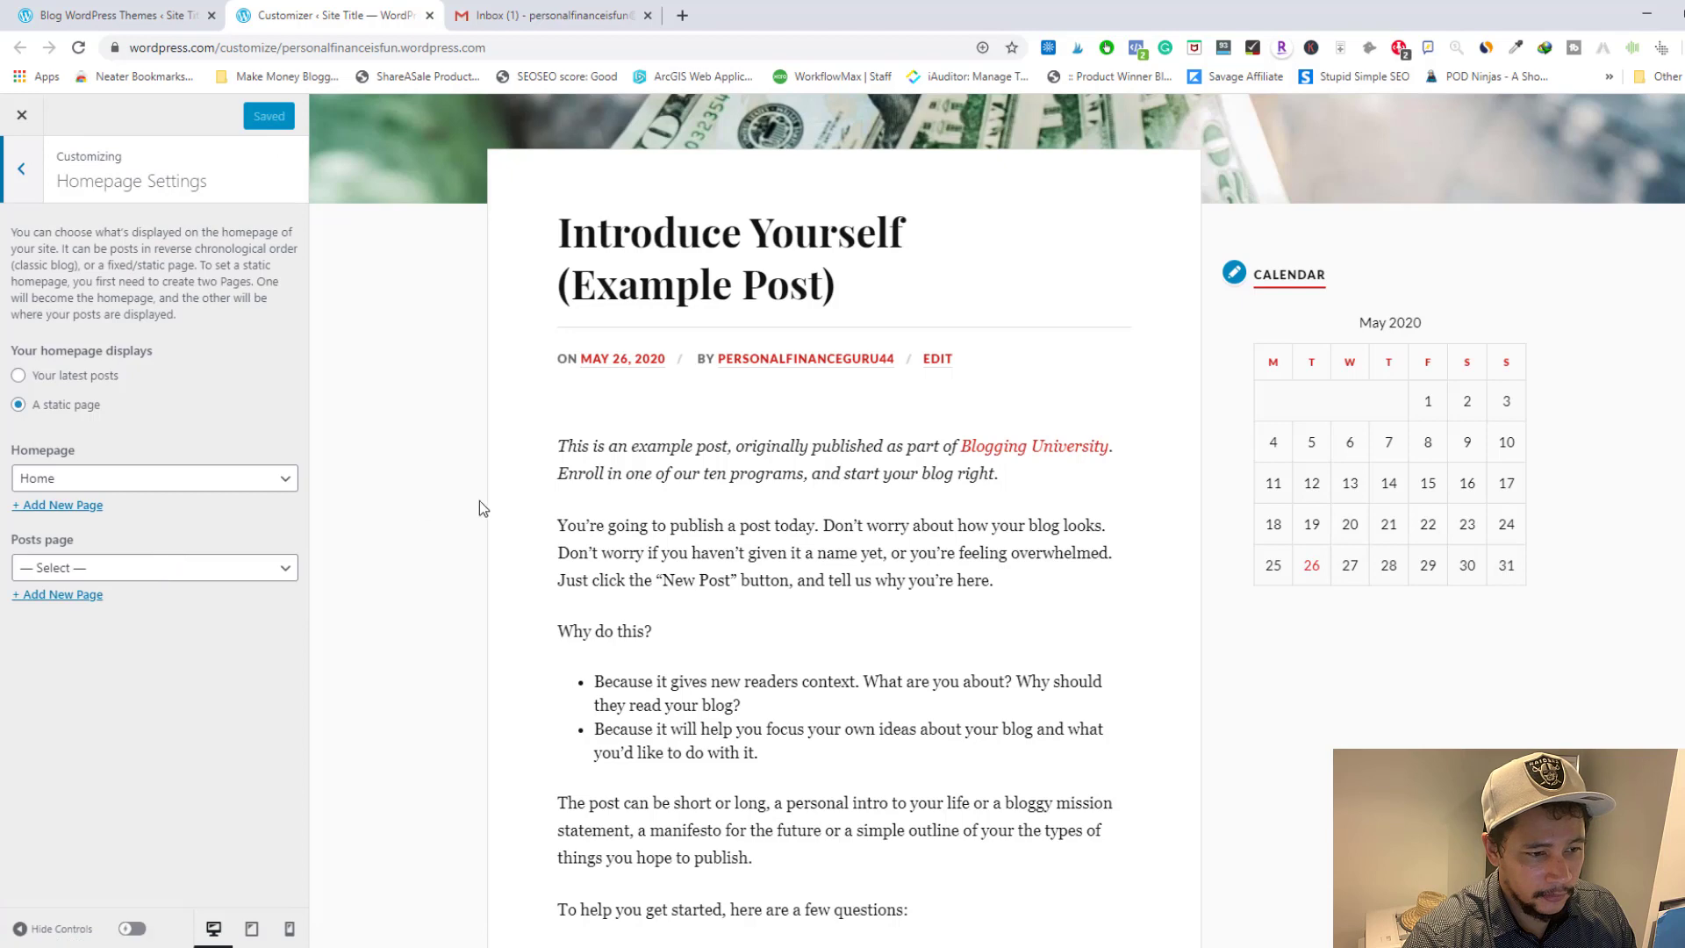
- Show the Home page in the preview and look through its sample content
{"action": "scroll", "coordinate": [479, 500], "scroll_direction": "up", "scroll_amount": 5}
{"action": "left_click", "coordinate": [890, 267]}
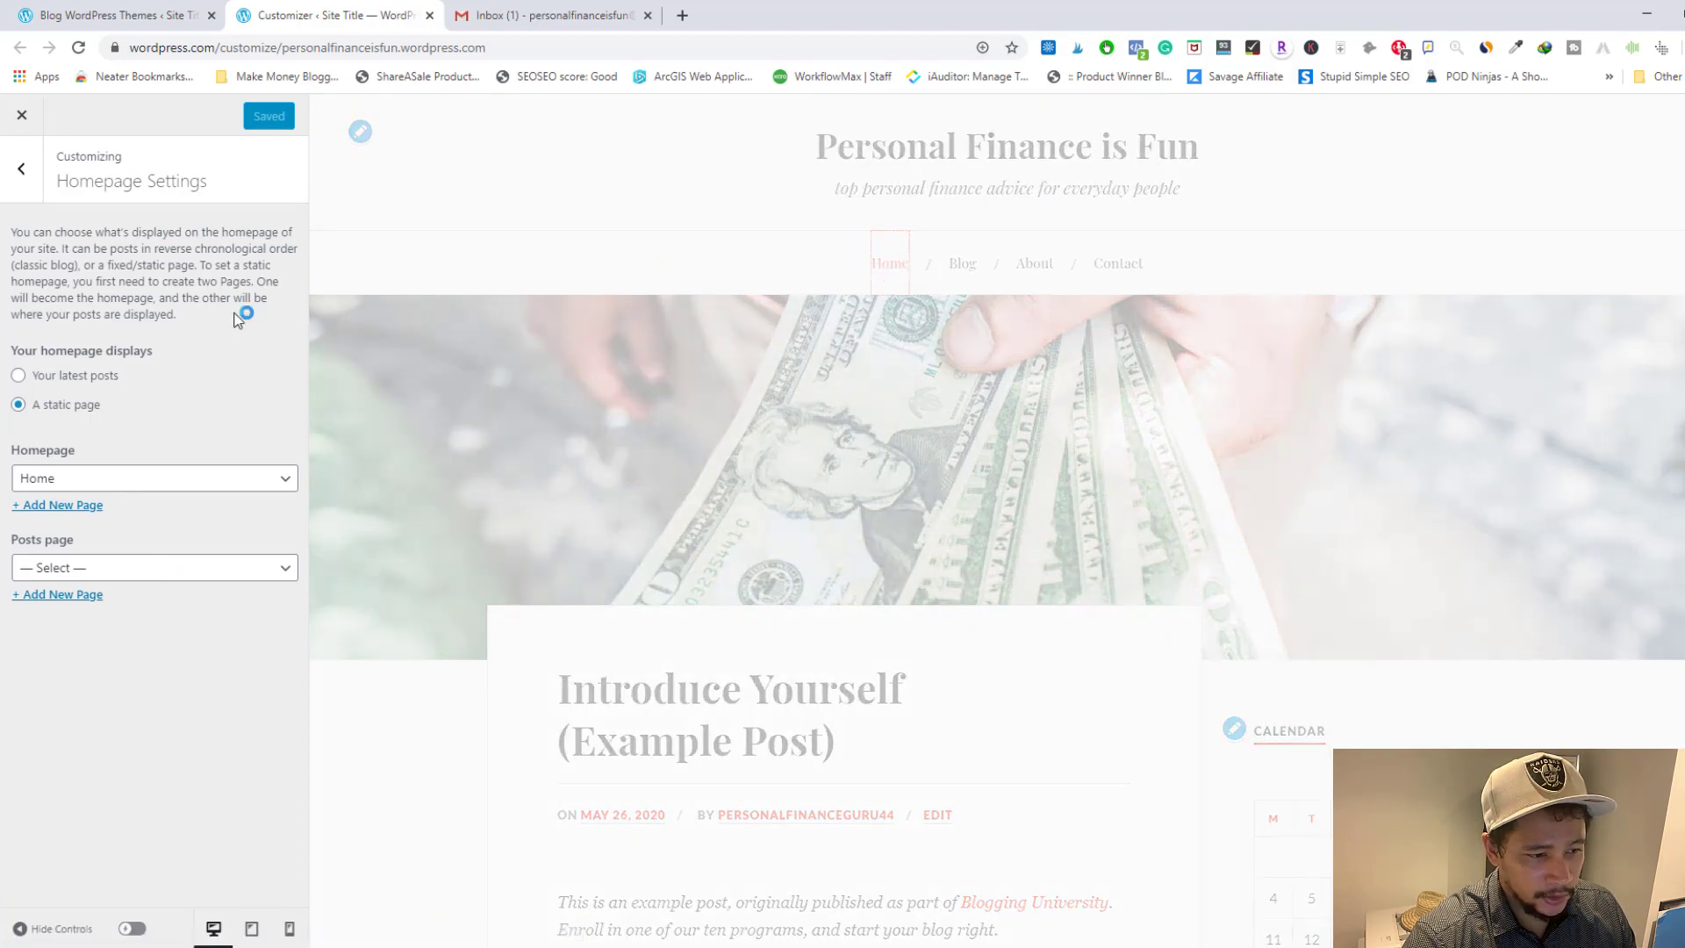
{"action": "scroll", "coordinate": [620, 488], "scroll_direction": "down", "scroll_amount": 7}
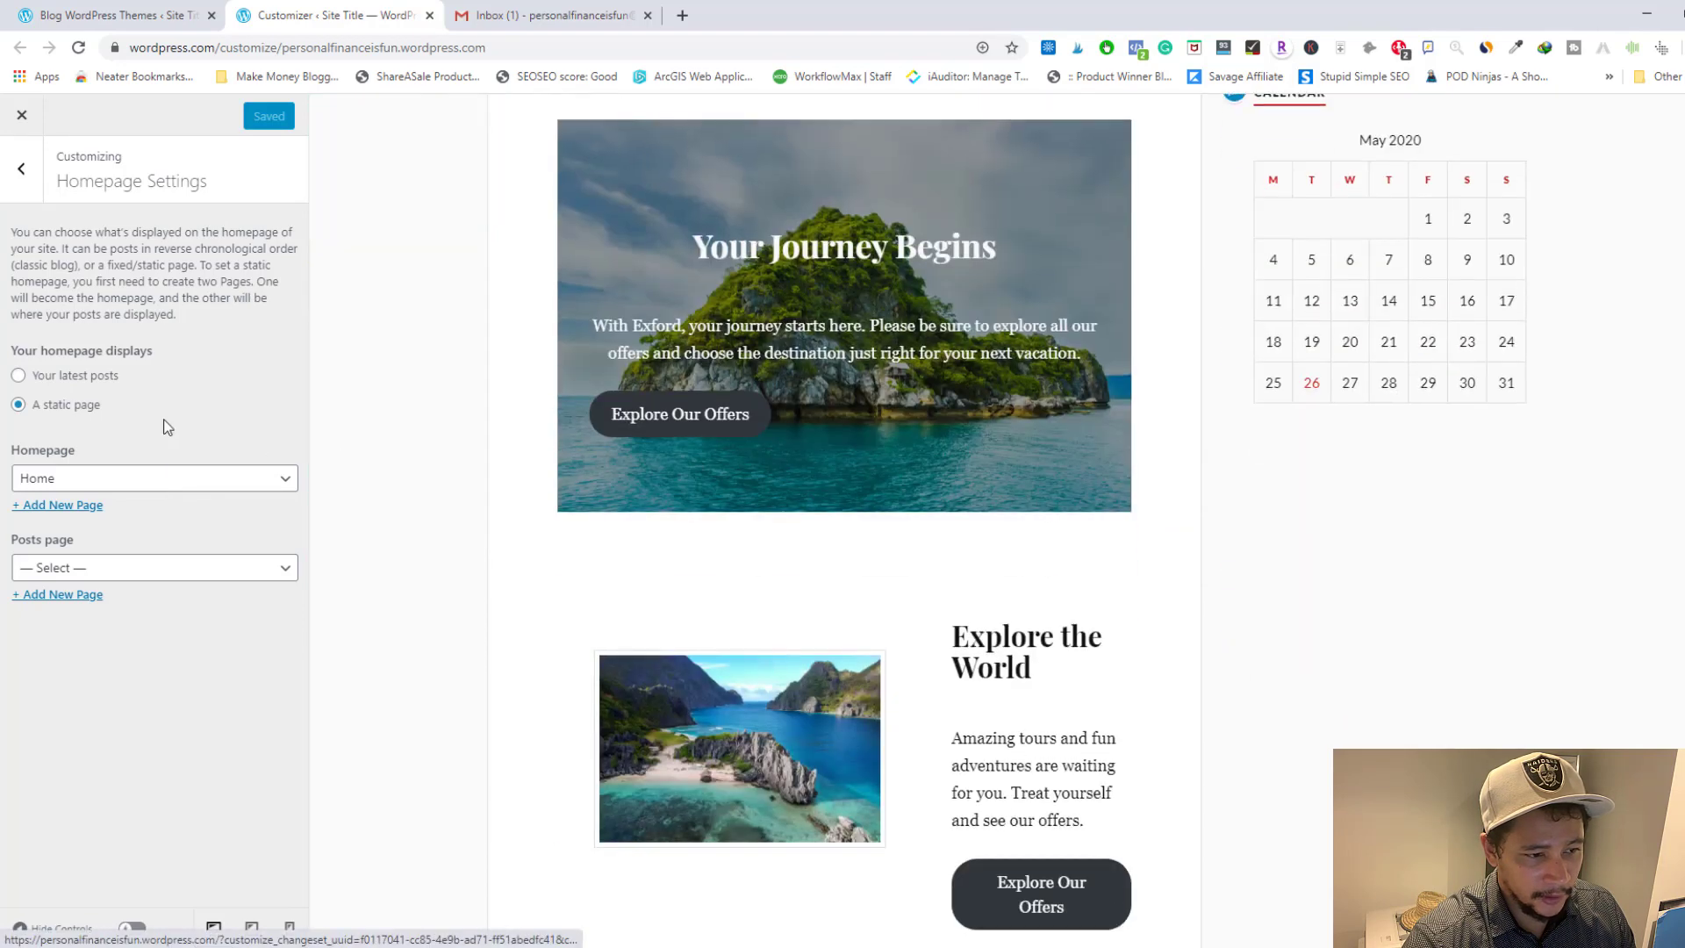
- Try displaying the latest posts as the homepage, look through the result in the preview, and switch back to a static page
{"action": "left_click", "coordinate": [84, 377]}
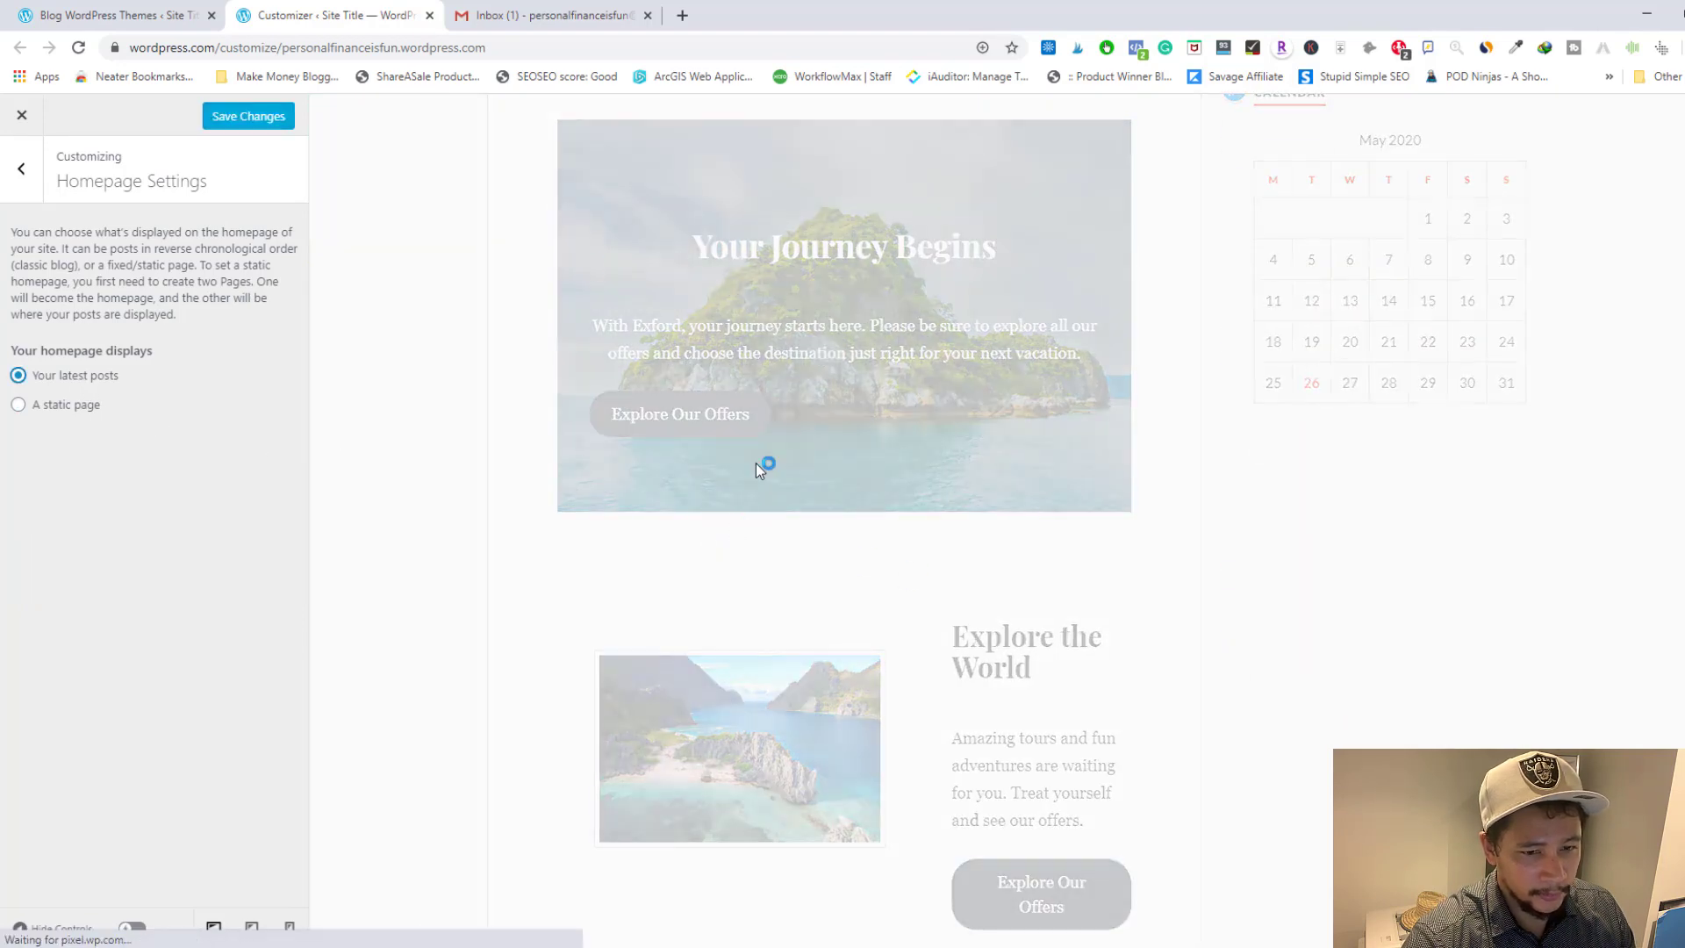
{"action": "scroll", "coordinate": [917, 509], "scroll_direction": "up", "scroll_amount": 7}
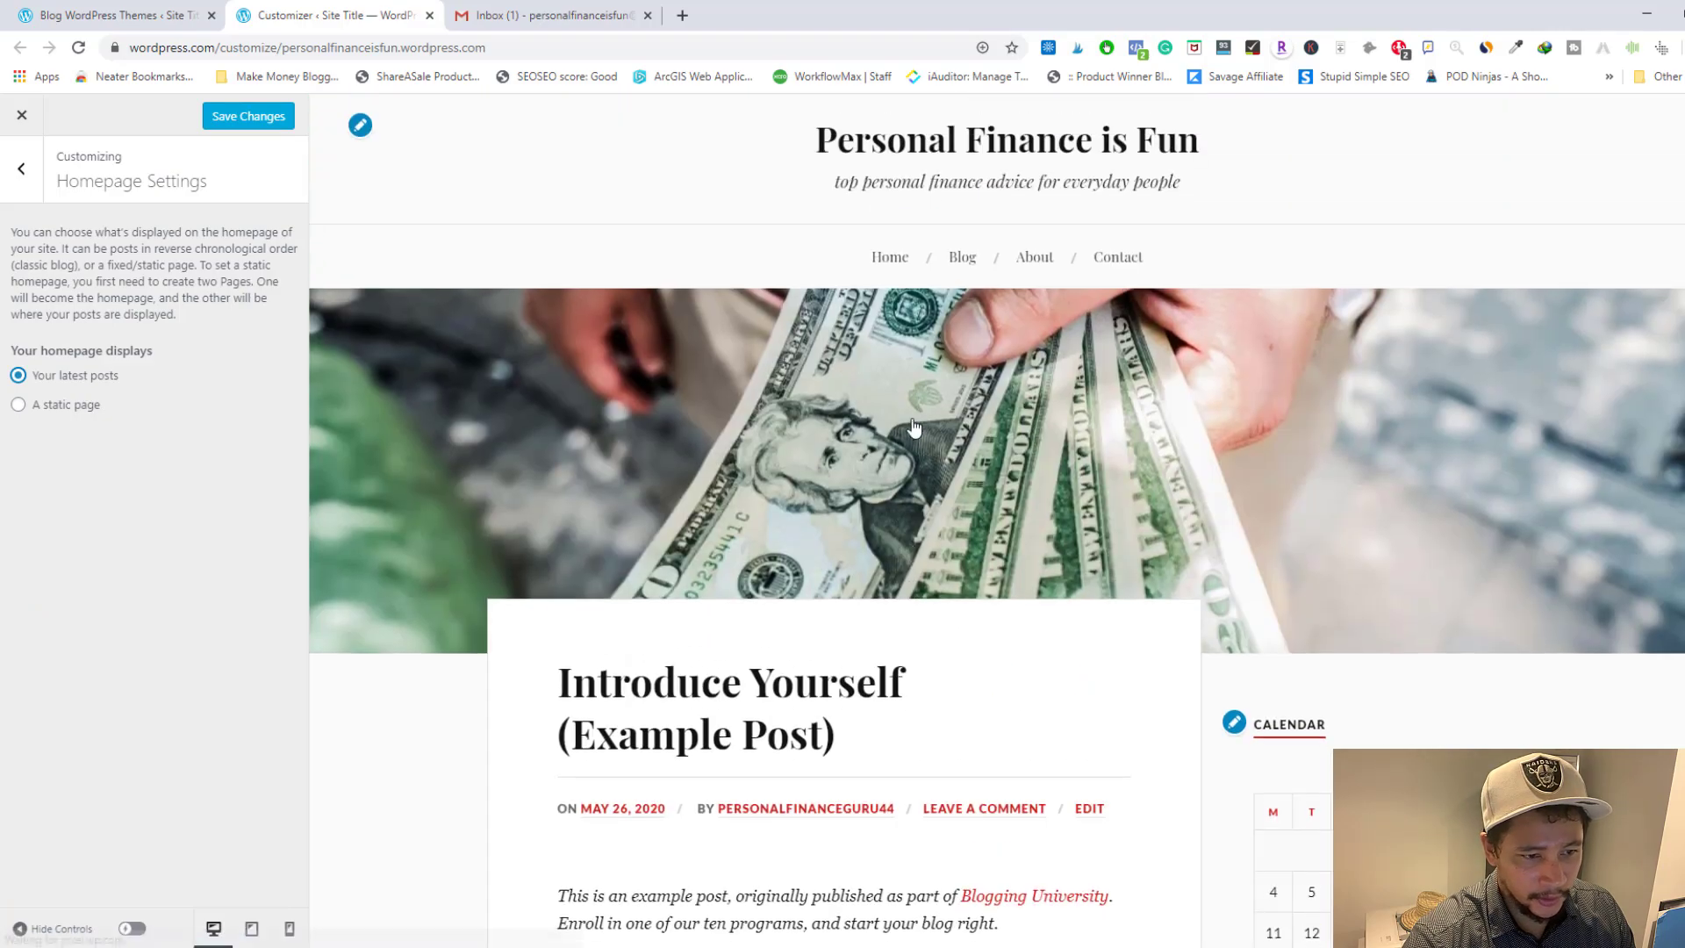
{"action": "scroll", "coordinate": [909, 526], "scroll_direction": "down", "scroll_amount": 3}
{"action": "scroll", "coordinate": [908, 528], "scroll_direction": "down", "scroll_amount": 15}
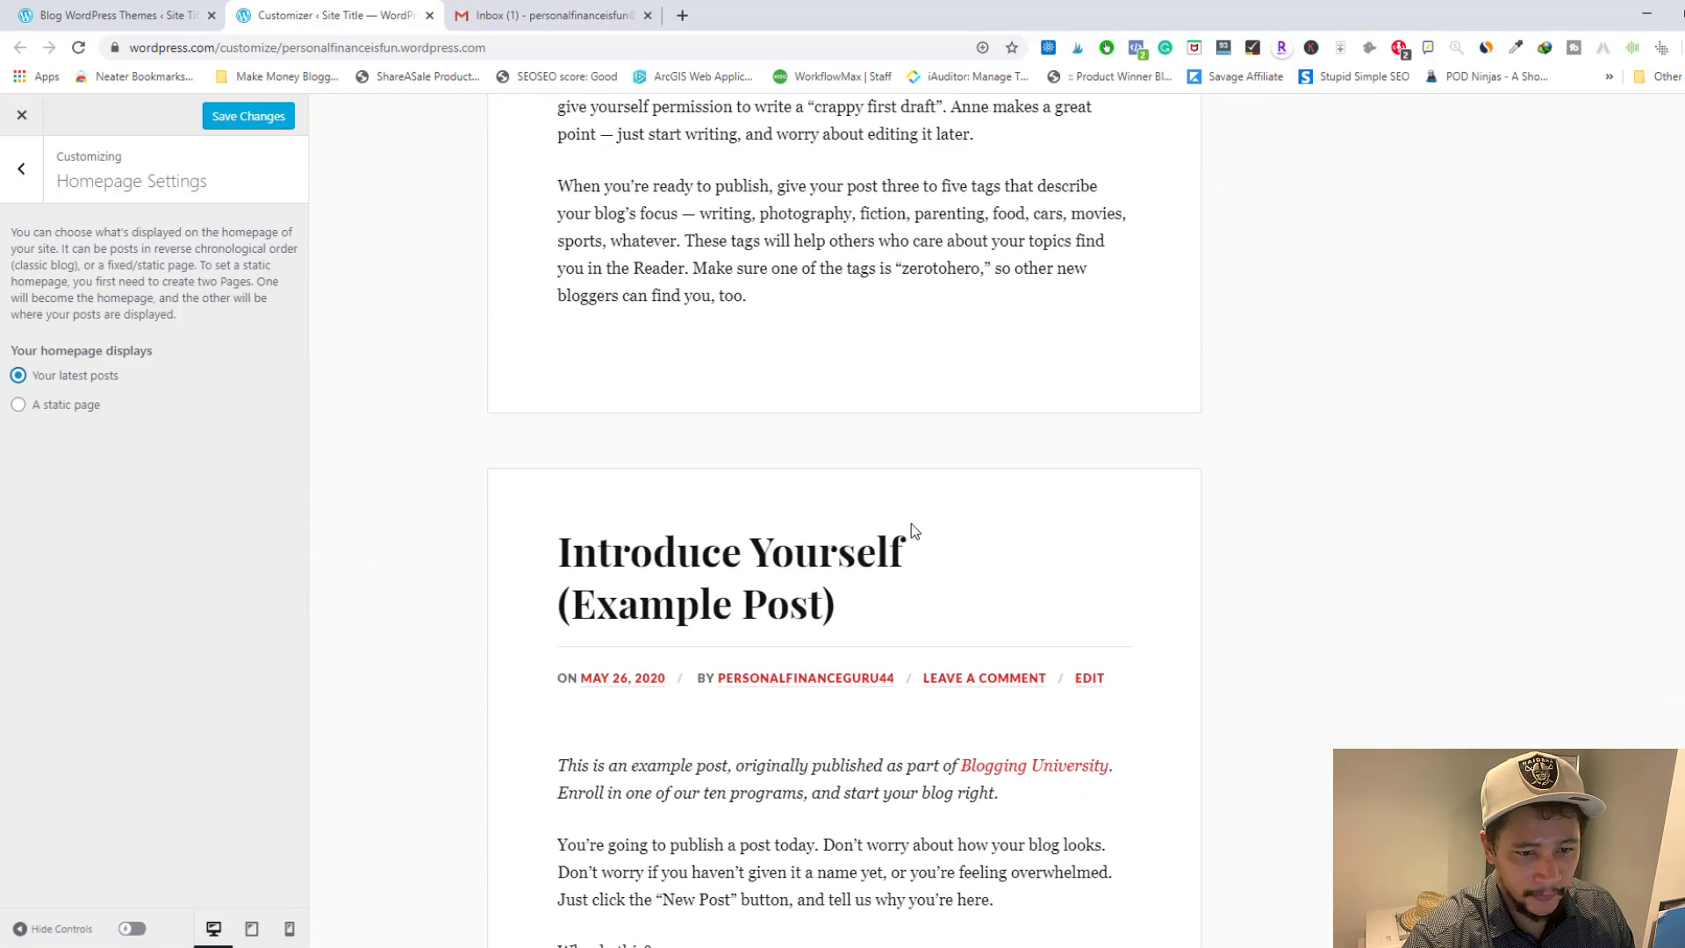
{"action": "scroll", "coordinate": [848, 312], "scroll_direction": "up", "scroll_amount": 8}
{"action": "scroll", "coordinate": [848, 313], "scroll_direction": "up", "scroll_amount": 8}
{"action": "left_click", "coordinate": [83, 412]}
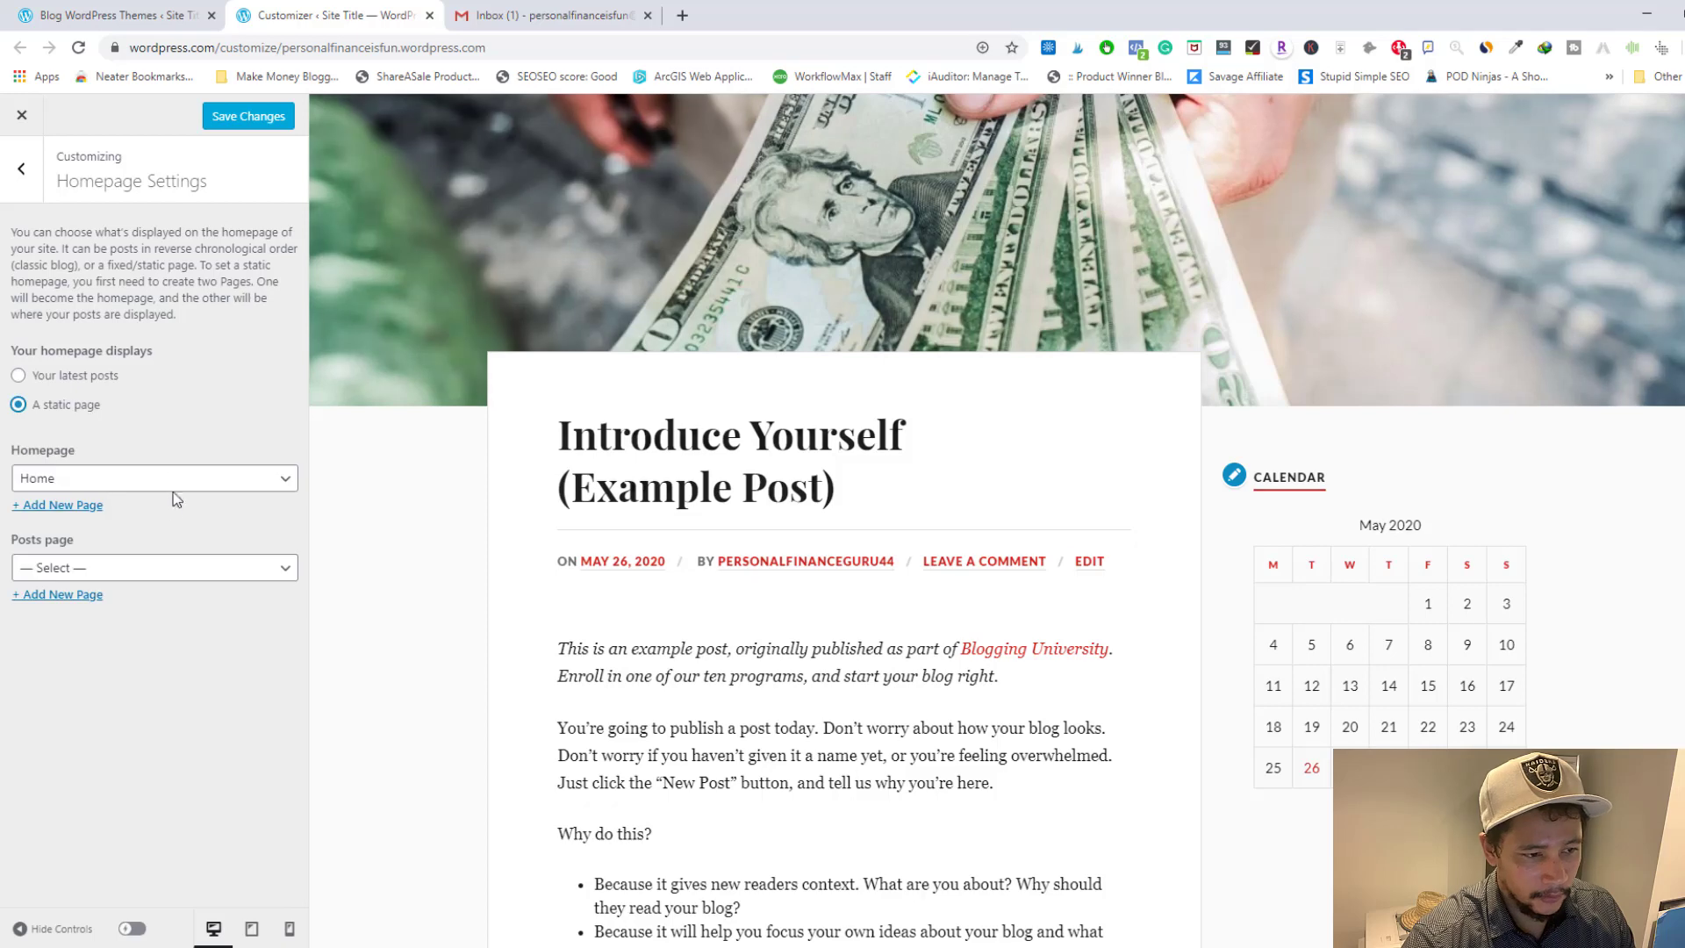
- Check the page choices for the homepage and posts page, keep Home as the homepage, and save the changes
{"action": "left_click", "coordinate": [184, 484]}
{"action": "left_click", "coordinate": [185, 483]}
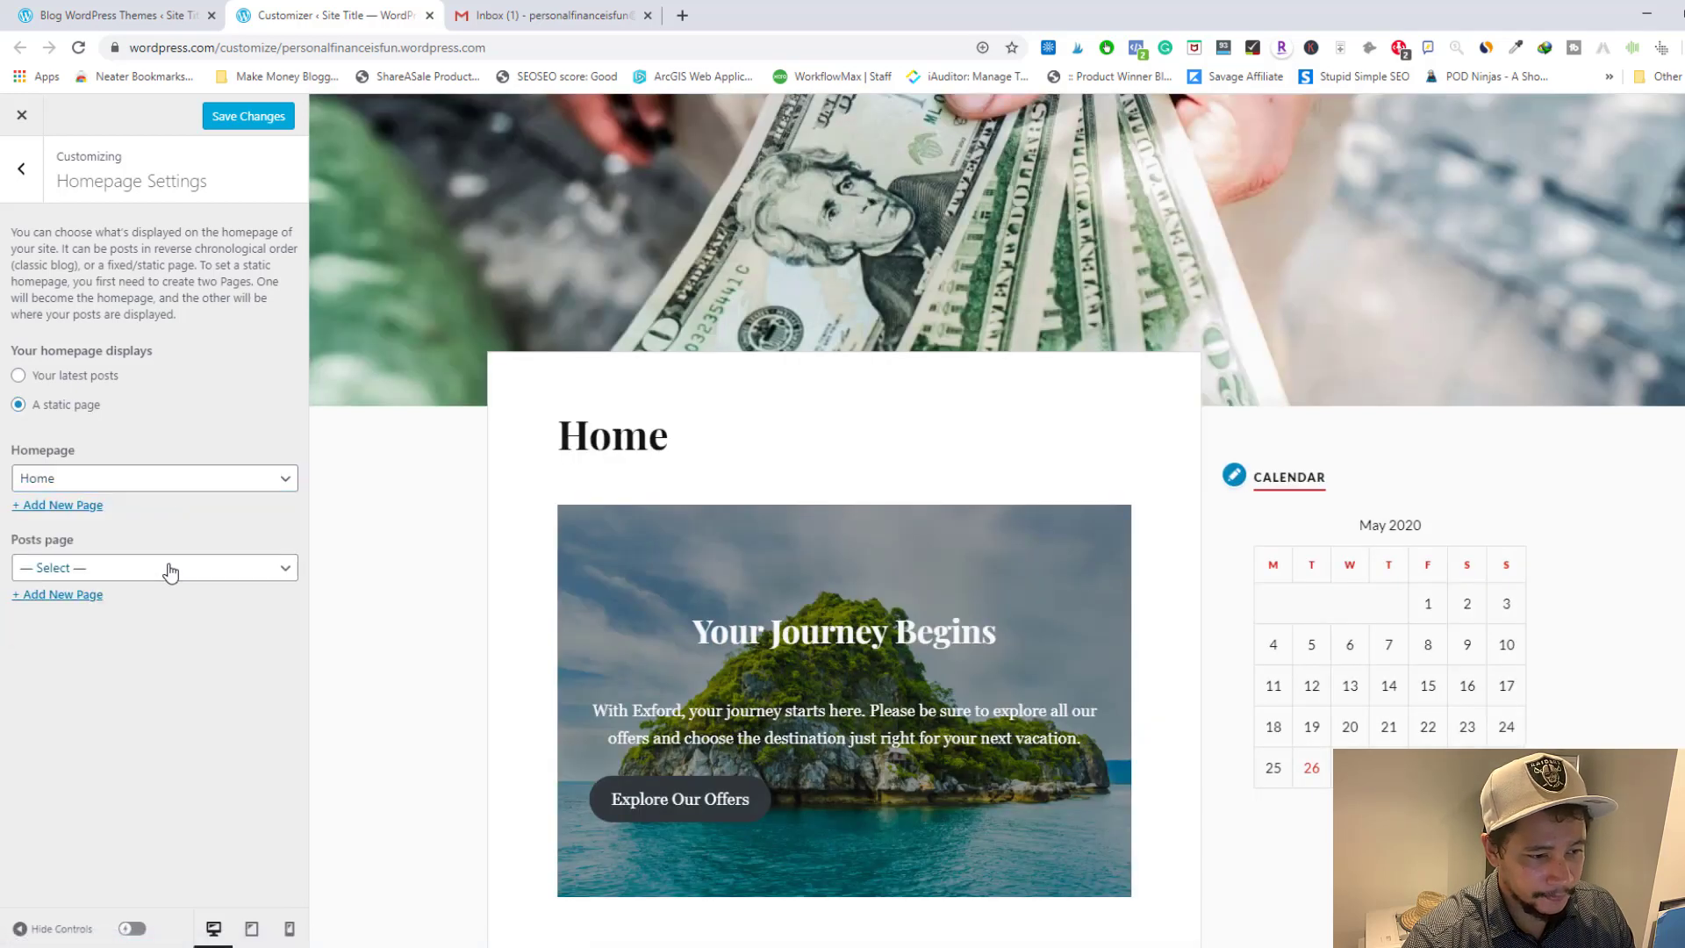
{"action": "left_click", "coordinate": [171, 572]}
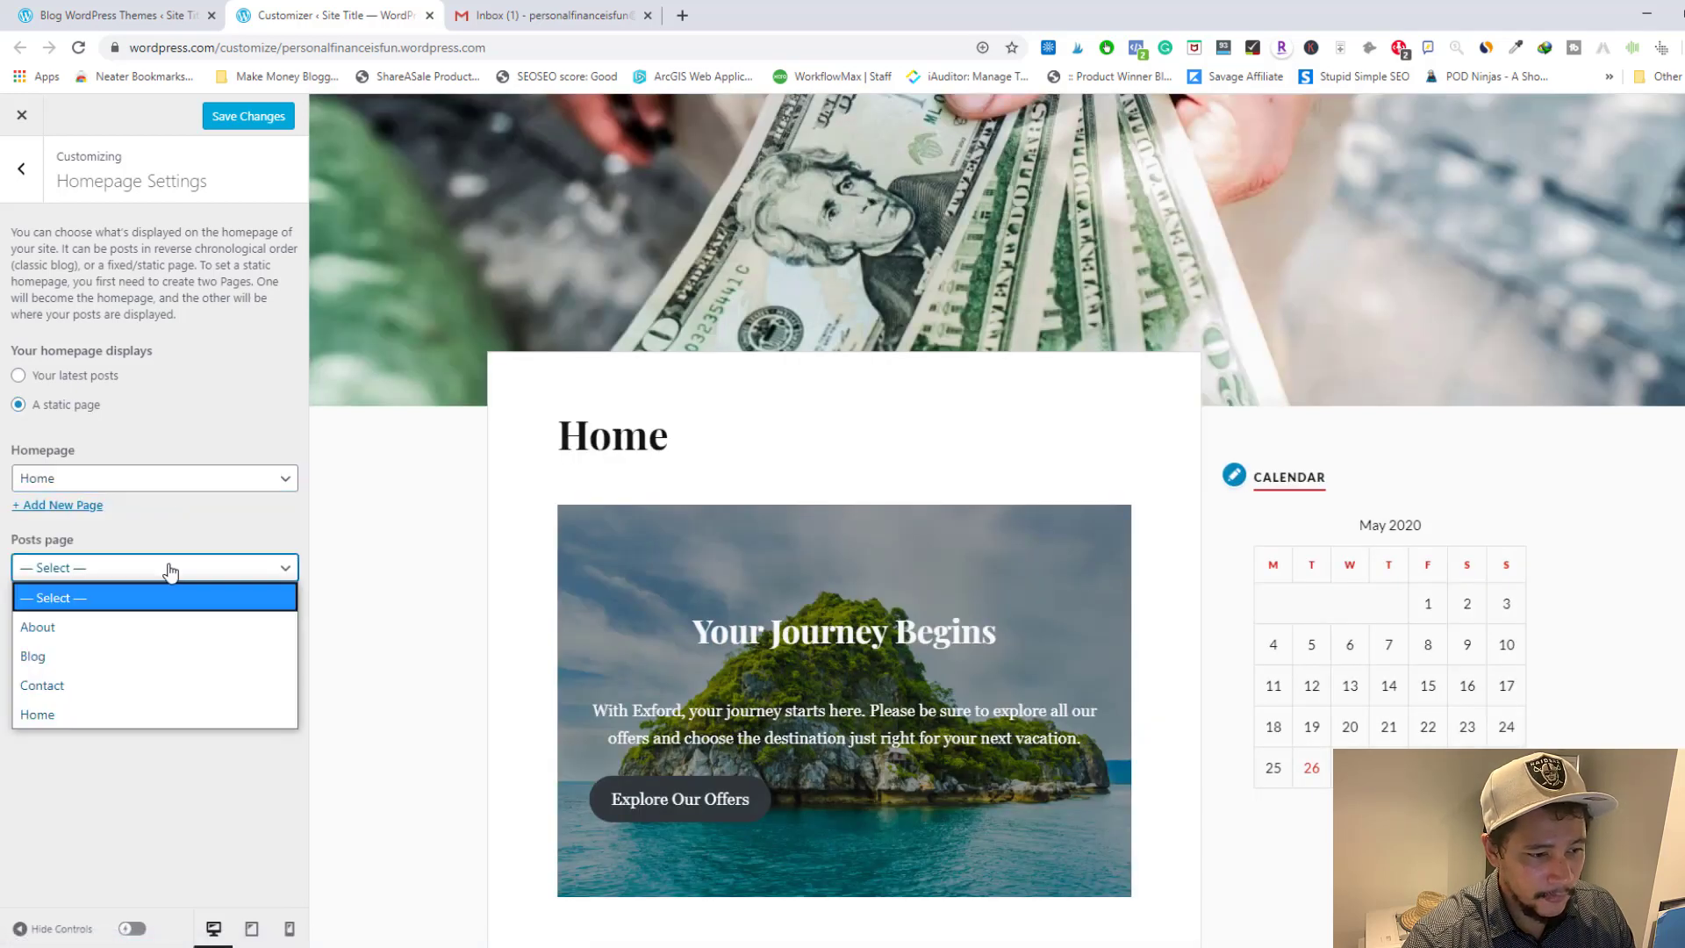
{"action": "left_click", "coordinate": [167, 571]}
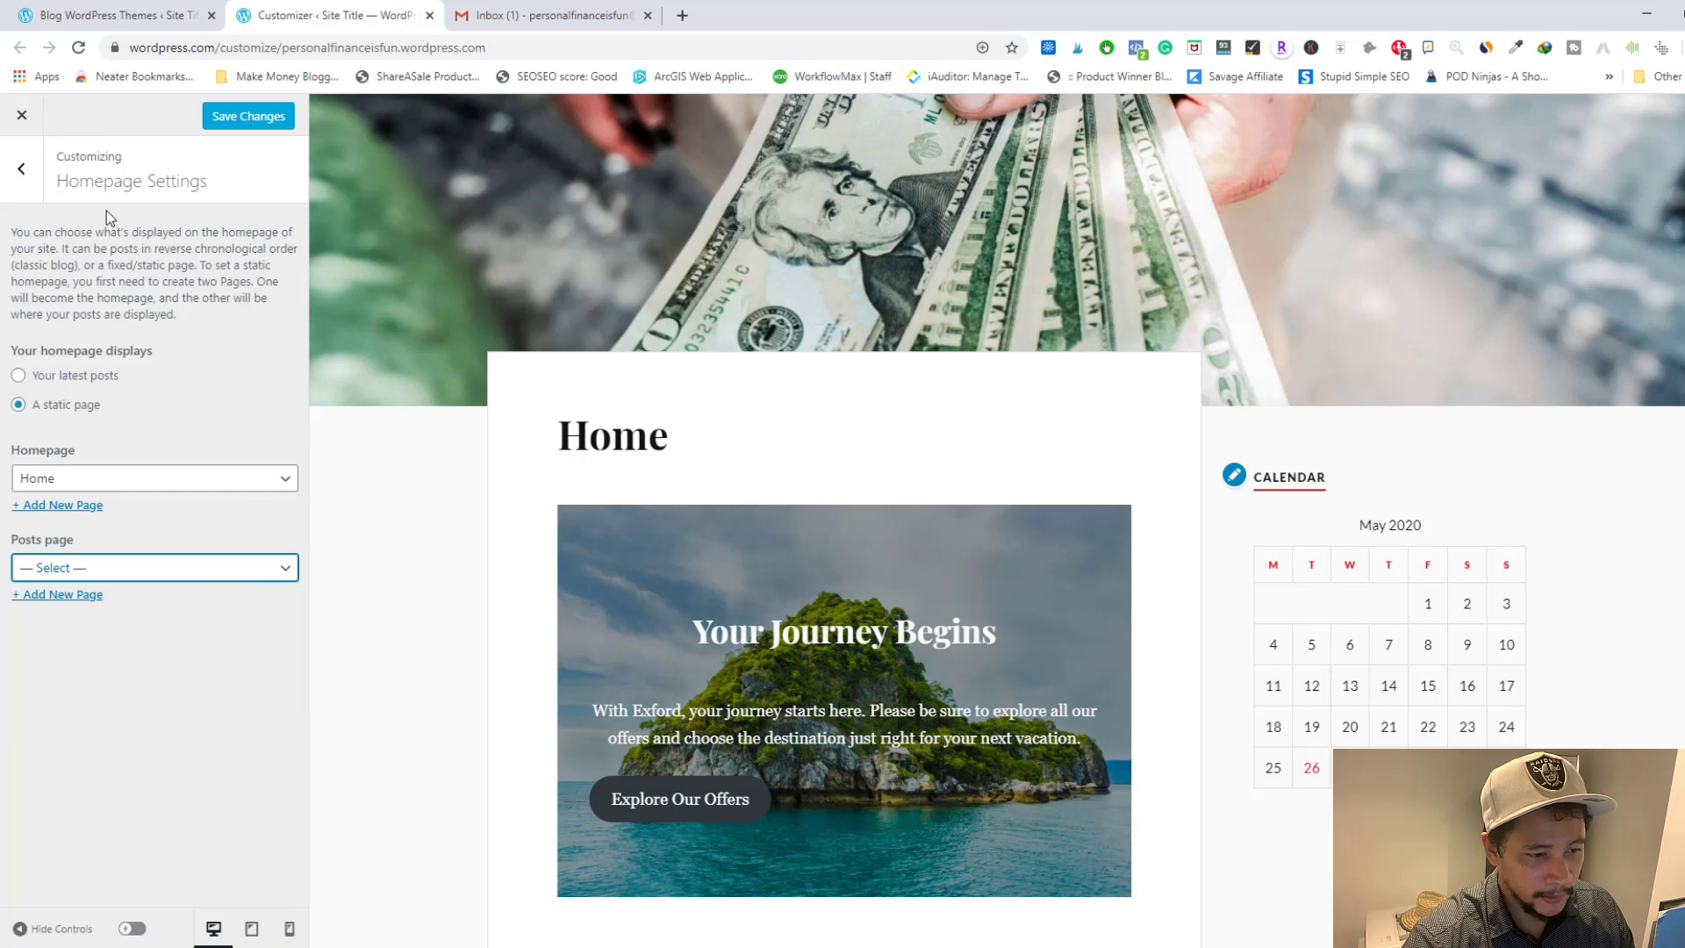
{"action": "left_click", "coordinate": [259, 116]}
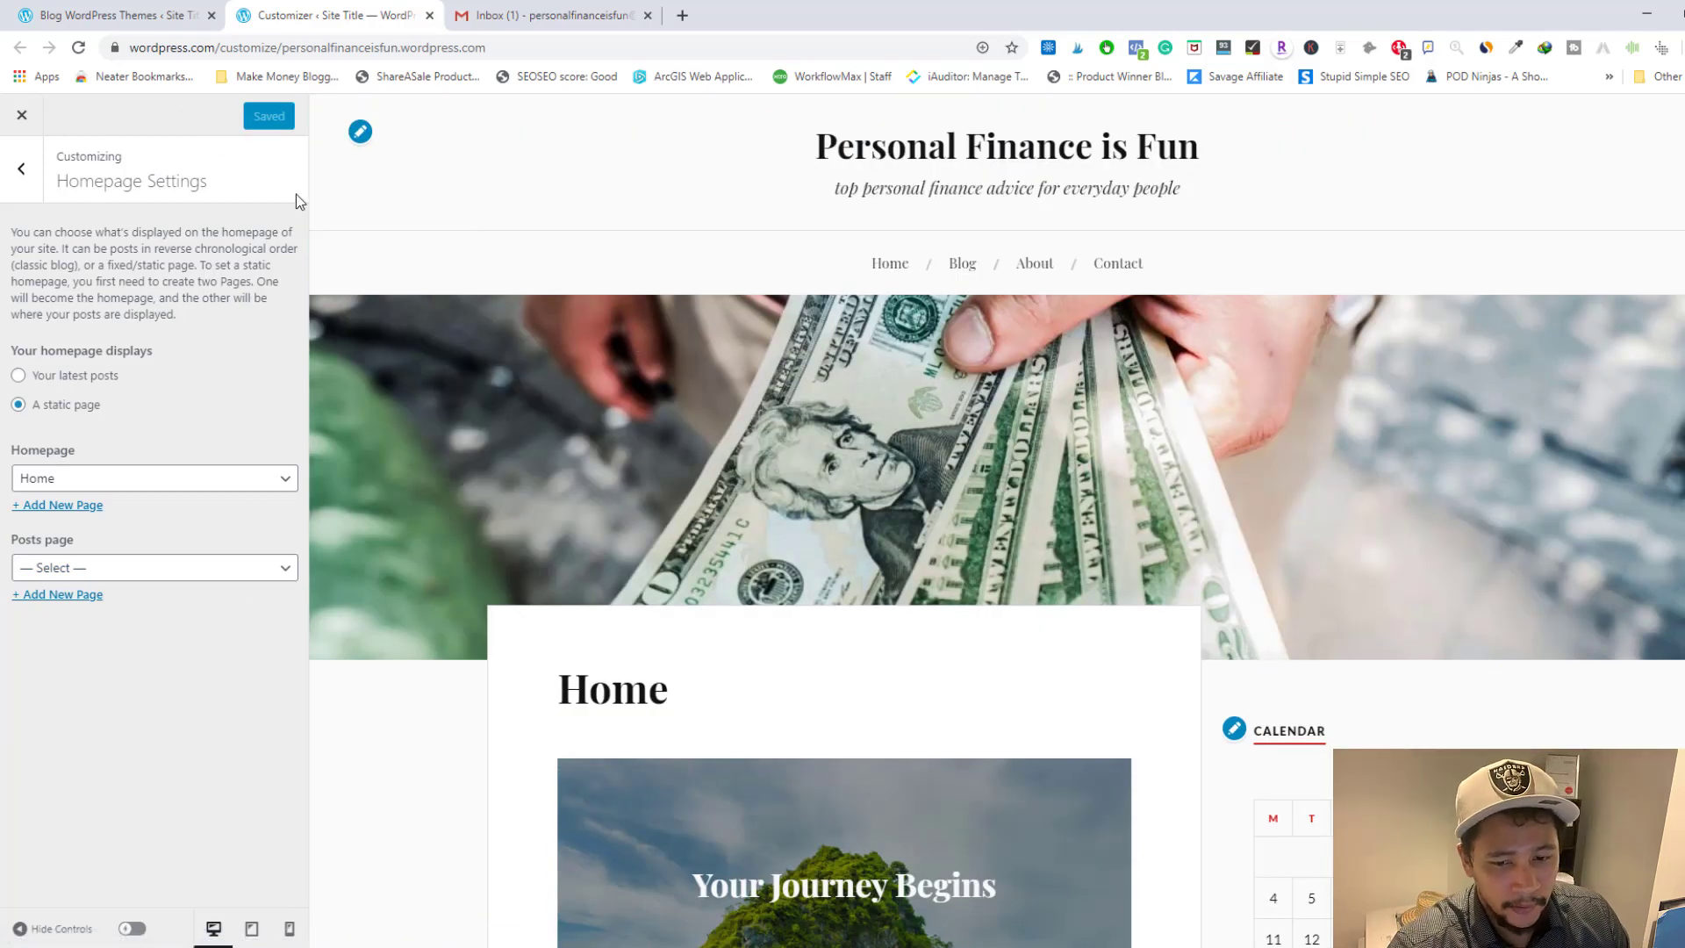
- Close the customizer and its browser tab, and open the site's list of posts from the remaining WordPress tab
{"action": "left_click", "coordinate": [26, 123]}
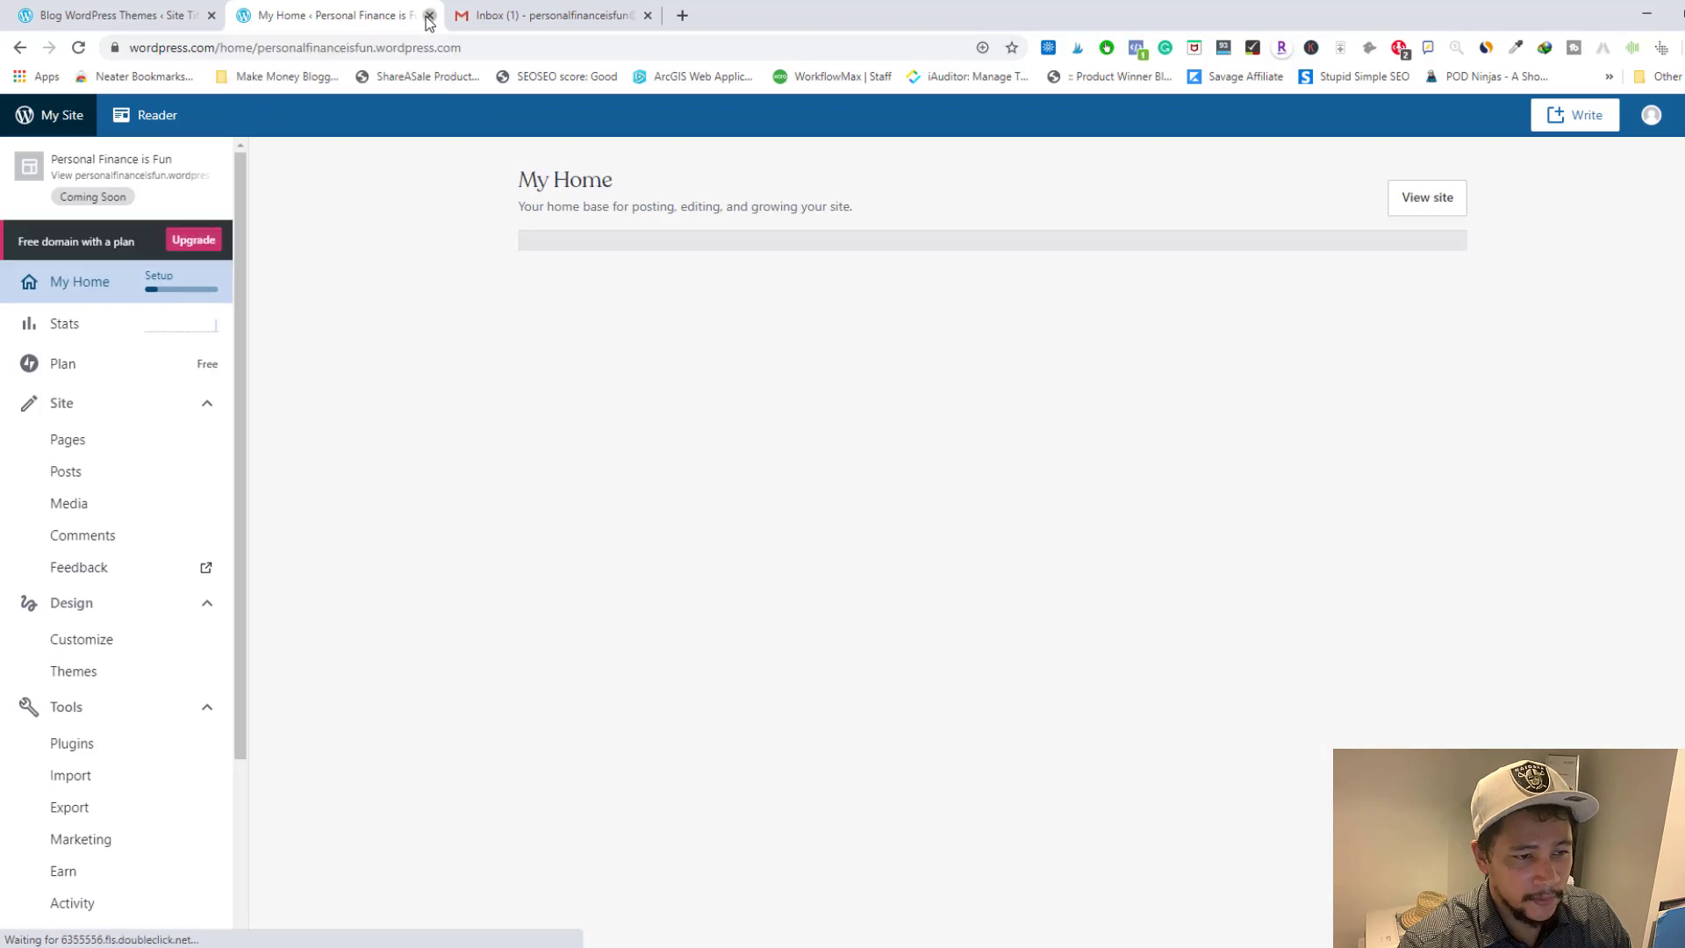
{"action": "left_click", "coordinate": [429, 15]}
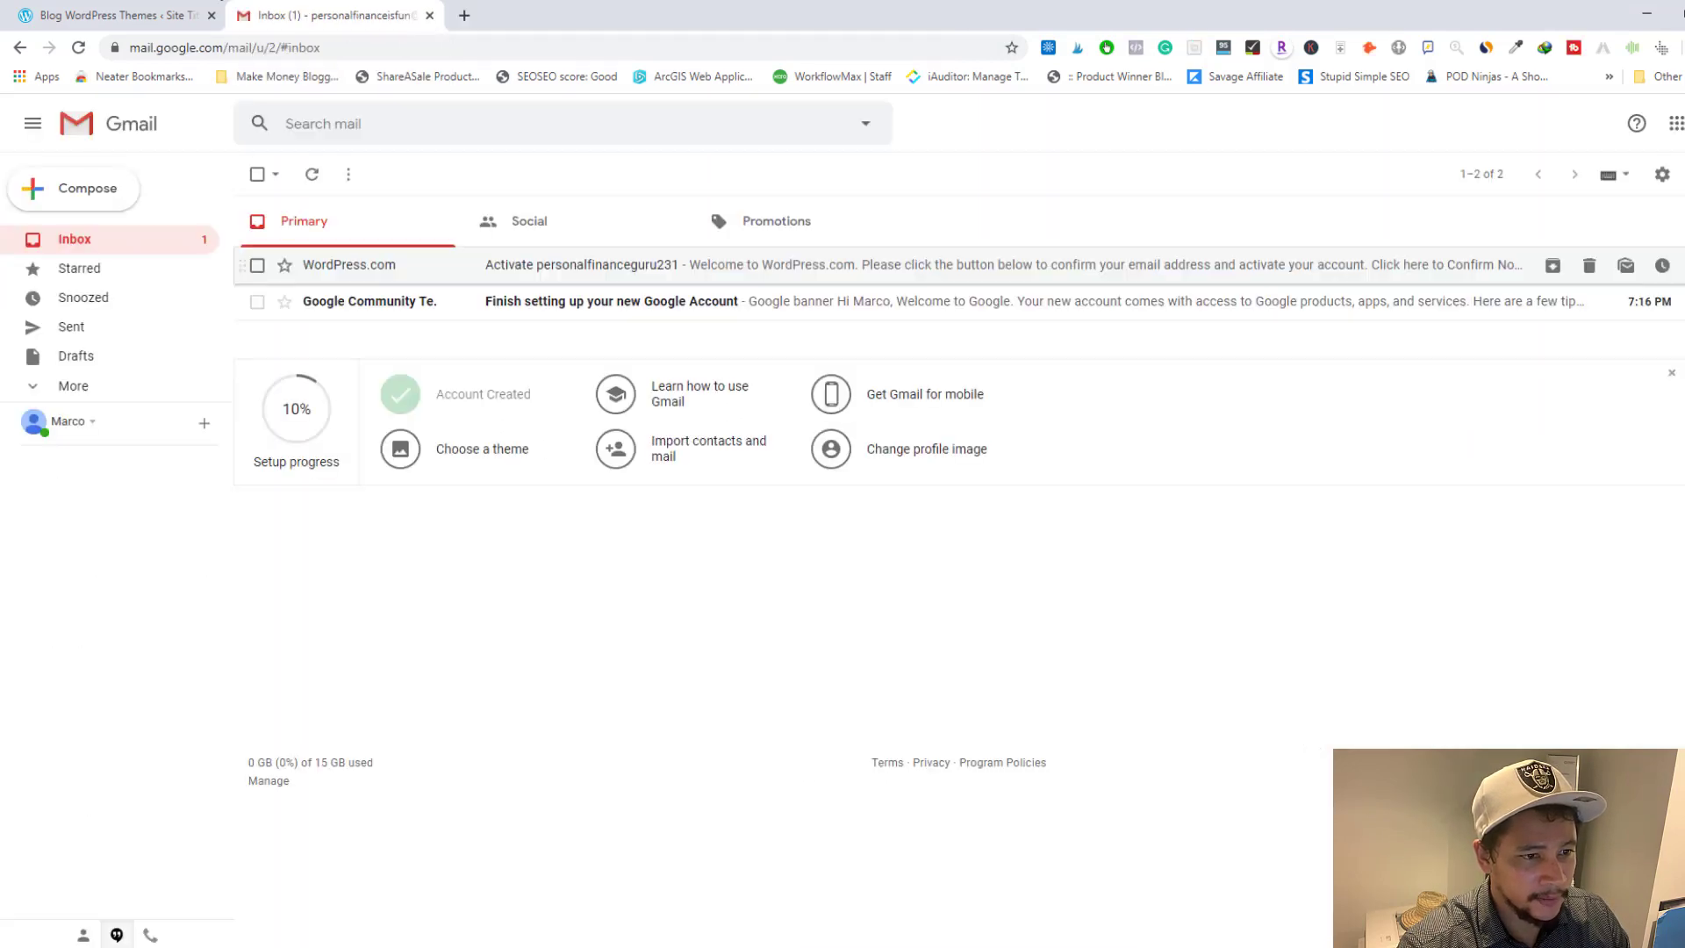
{"action": "left_click", "coordinate": [156, 12]}
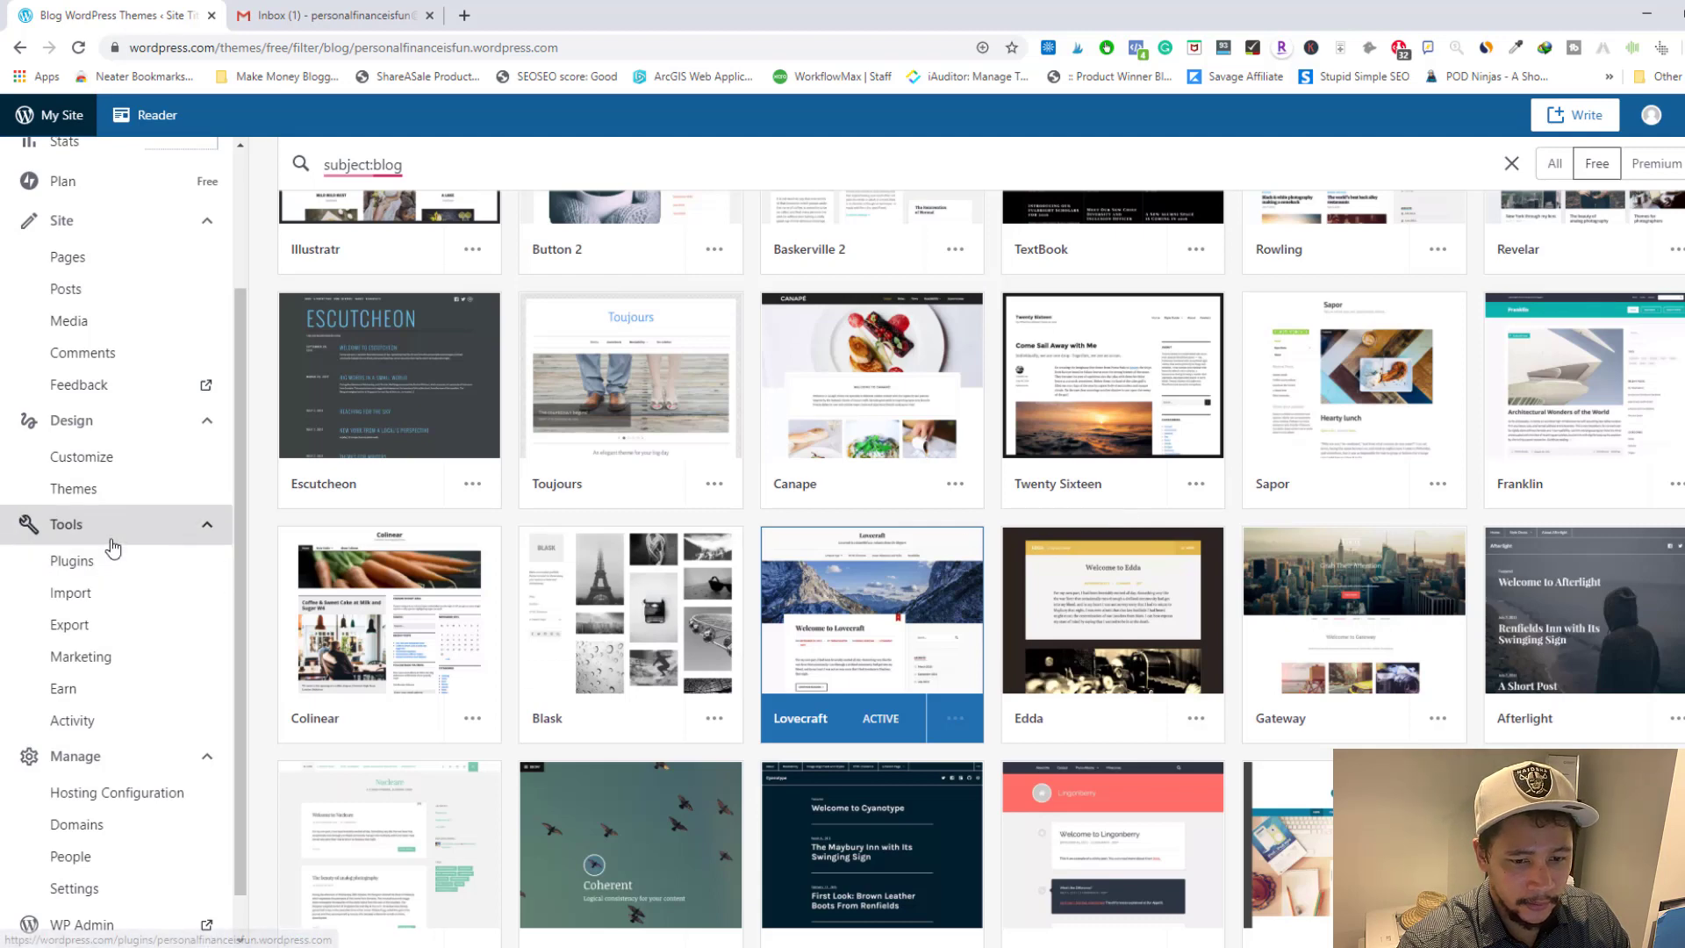
{"action": "scroll", "coordinate": [110, 553], "scroll_direction": "up", "scroll_amount": 2}
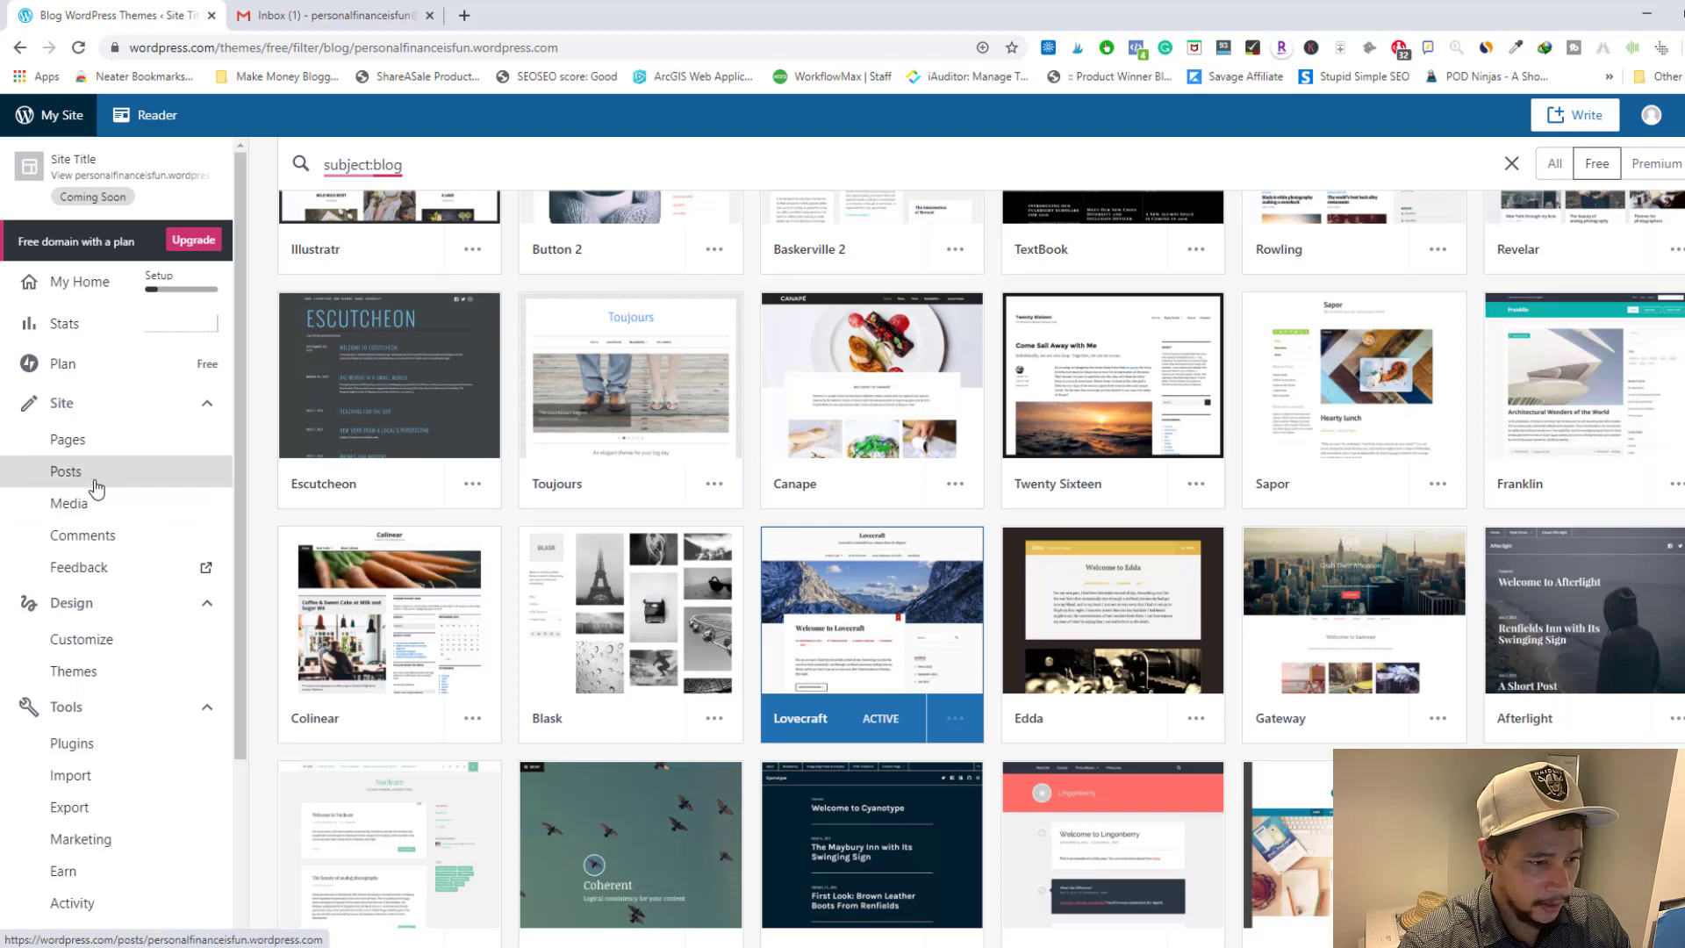
{"action": "left_click", "coordinate": [77, 478]}
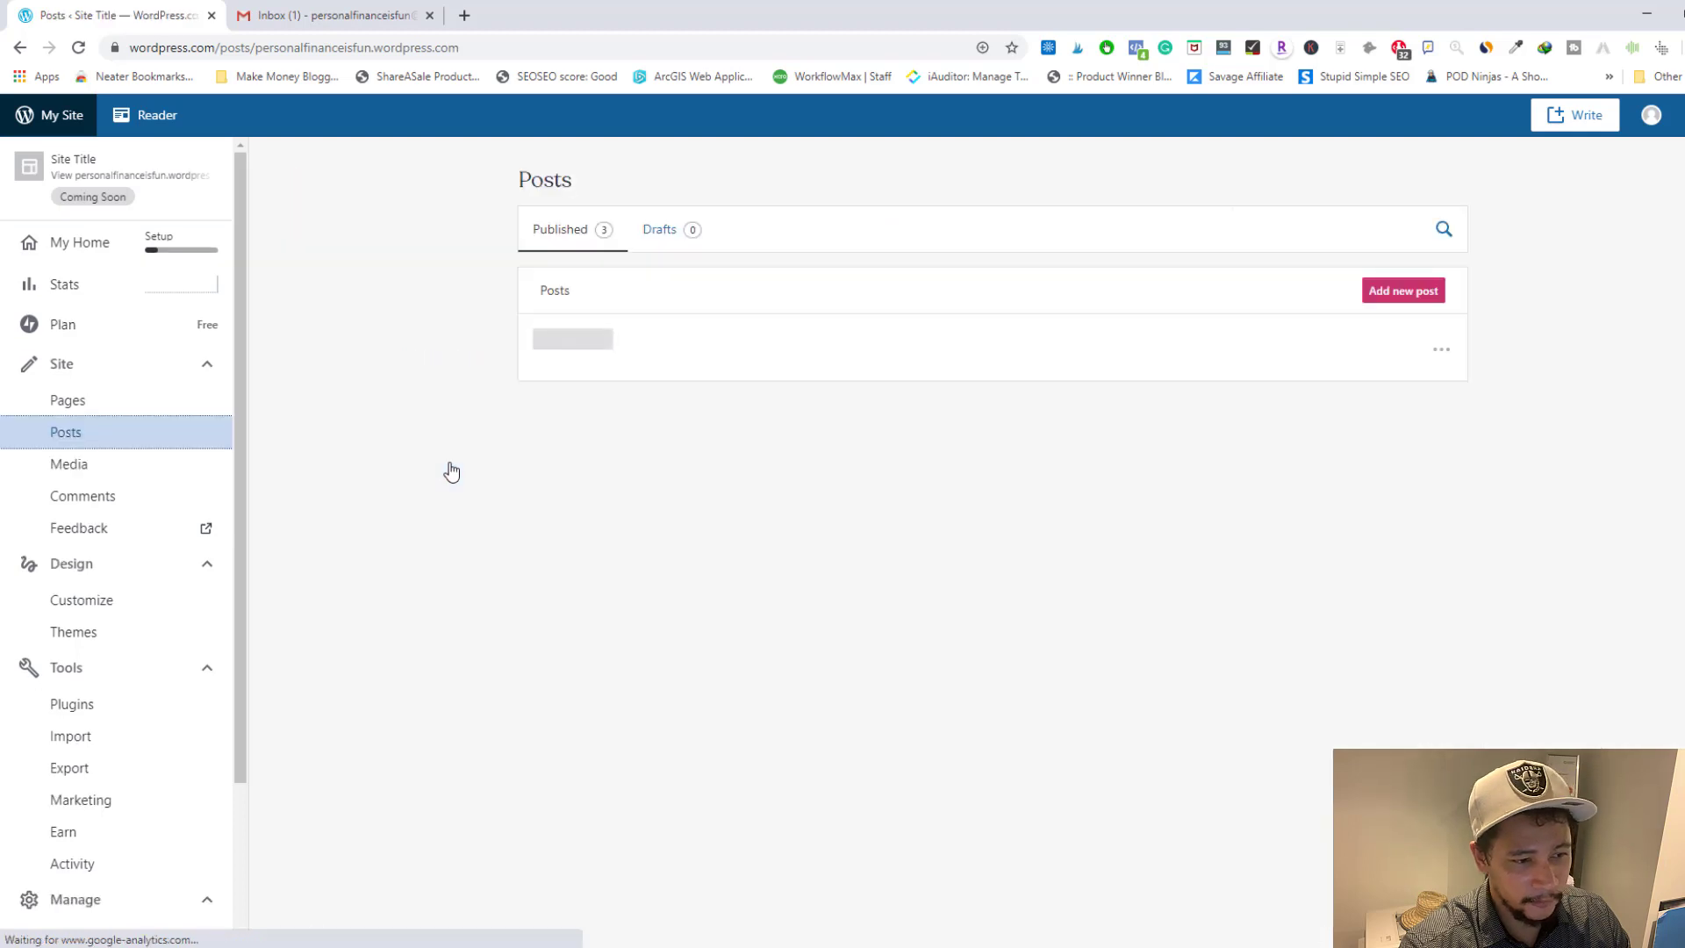
- Move all three published "Introduce Yourself (Example Post)" posts to the trash
{"action": "left_click", "coordinate": [1440, 351]}
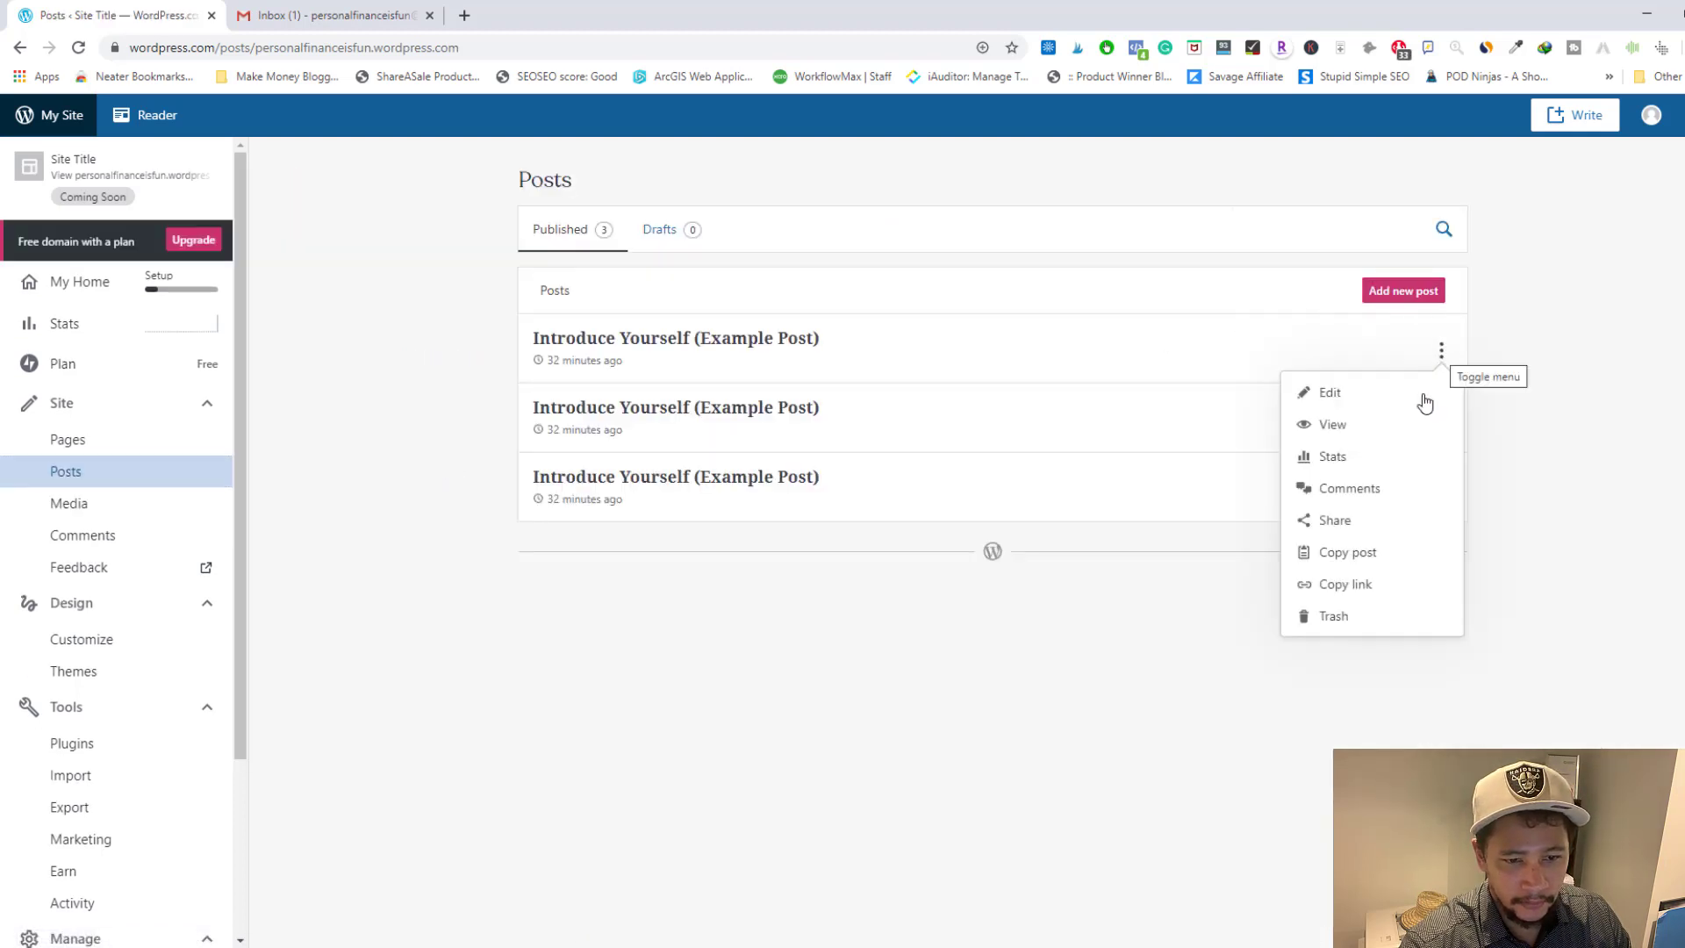
{"action": "left_click", "coordinate": [1380, 618]}
{"action": "left_click", "coordinate": [1440, 351]}
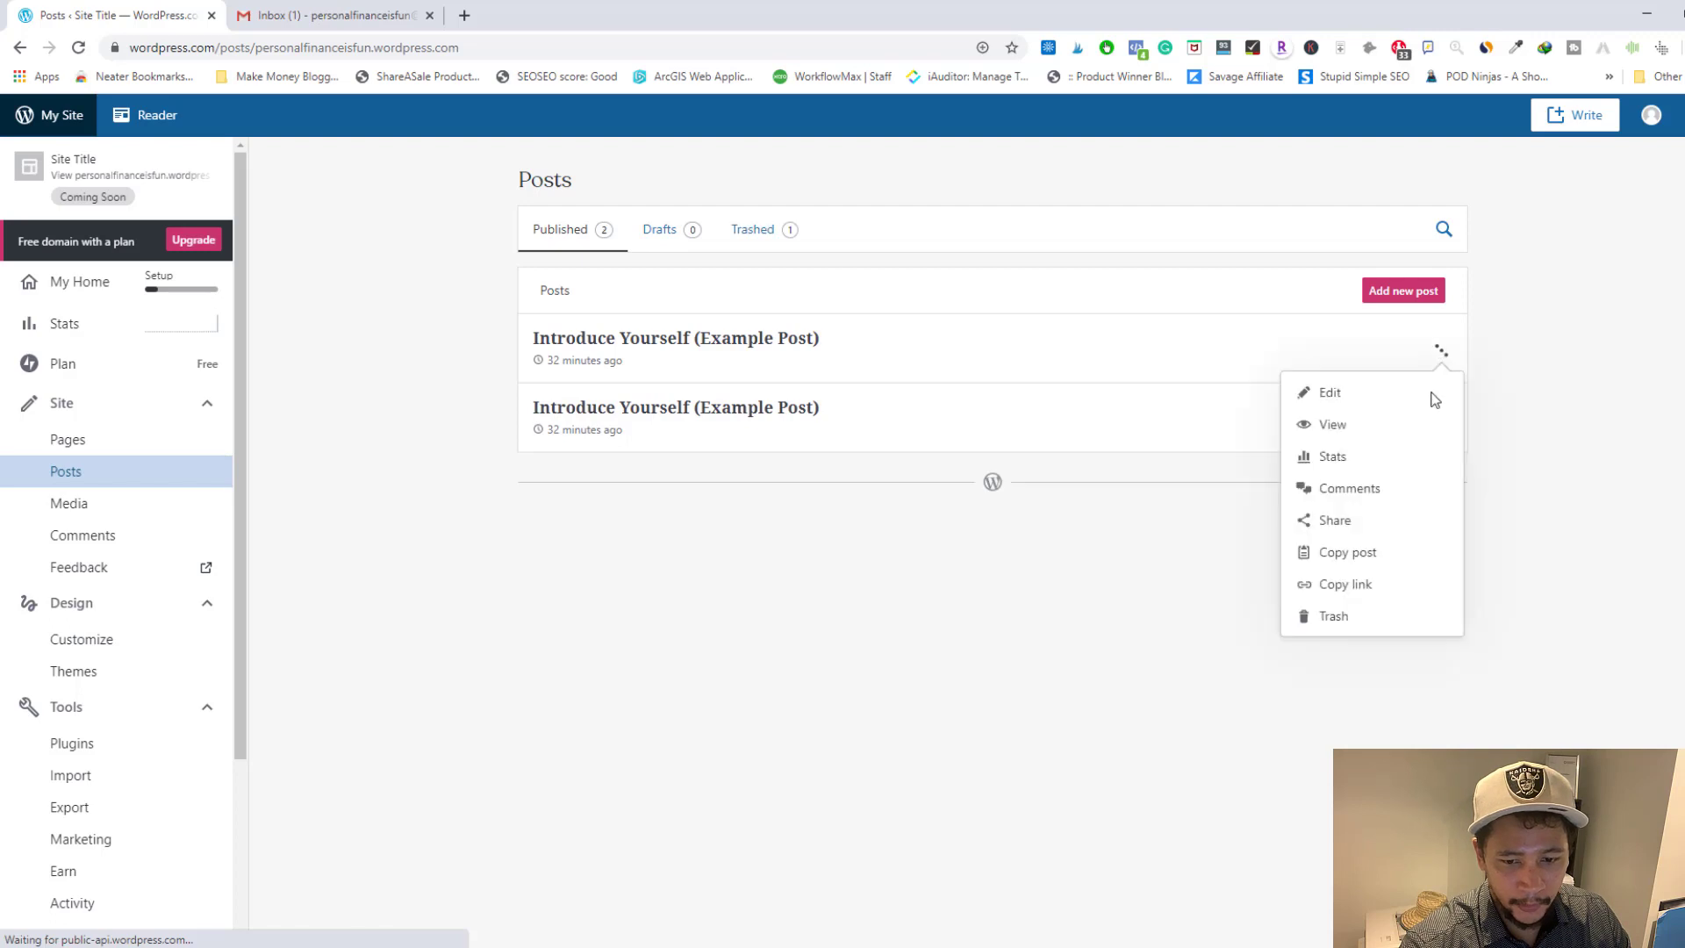
{"action": "left_click", "coordinate": [1338, 617]}
{"action": "left_click", "coordinate": [1441, 351]}
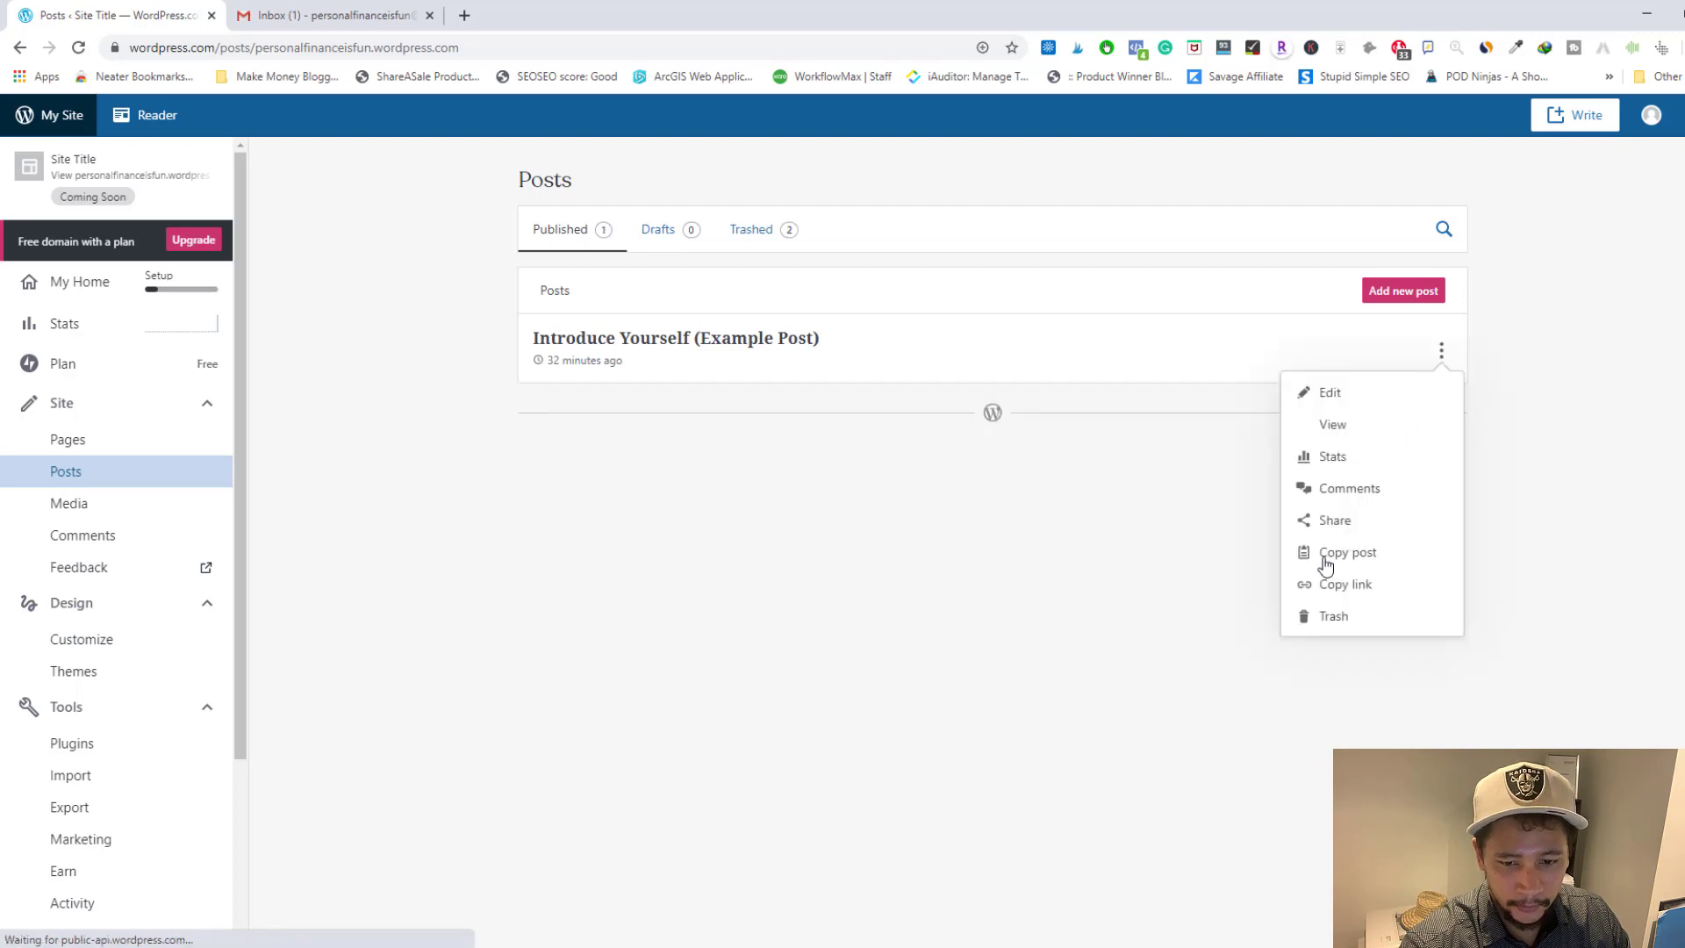
{"action": "left_click", "coordinate": [1333, 616]}
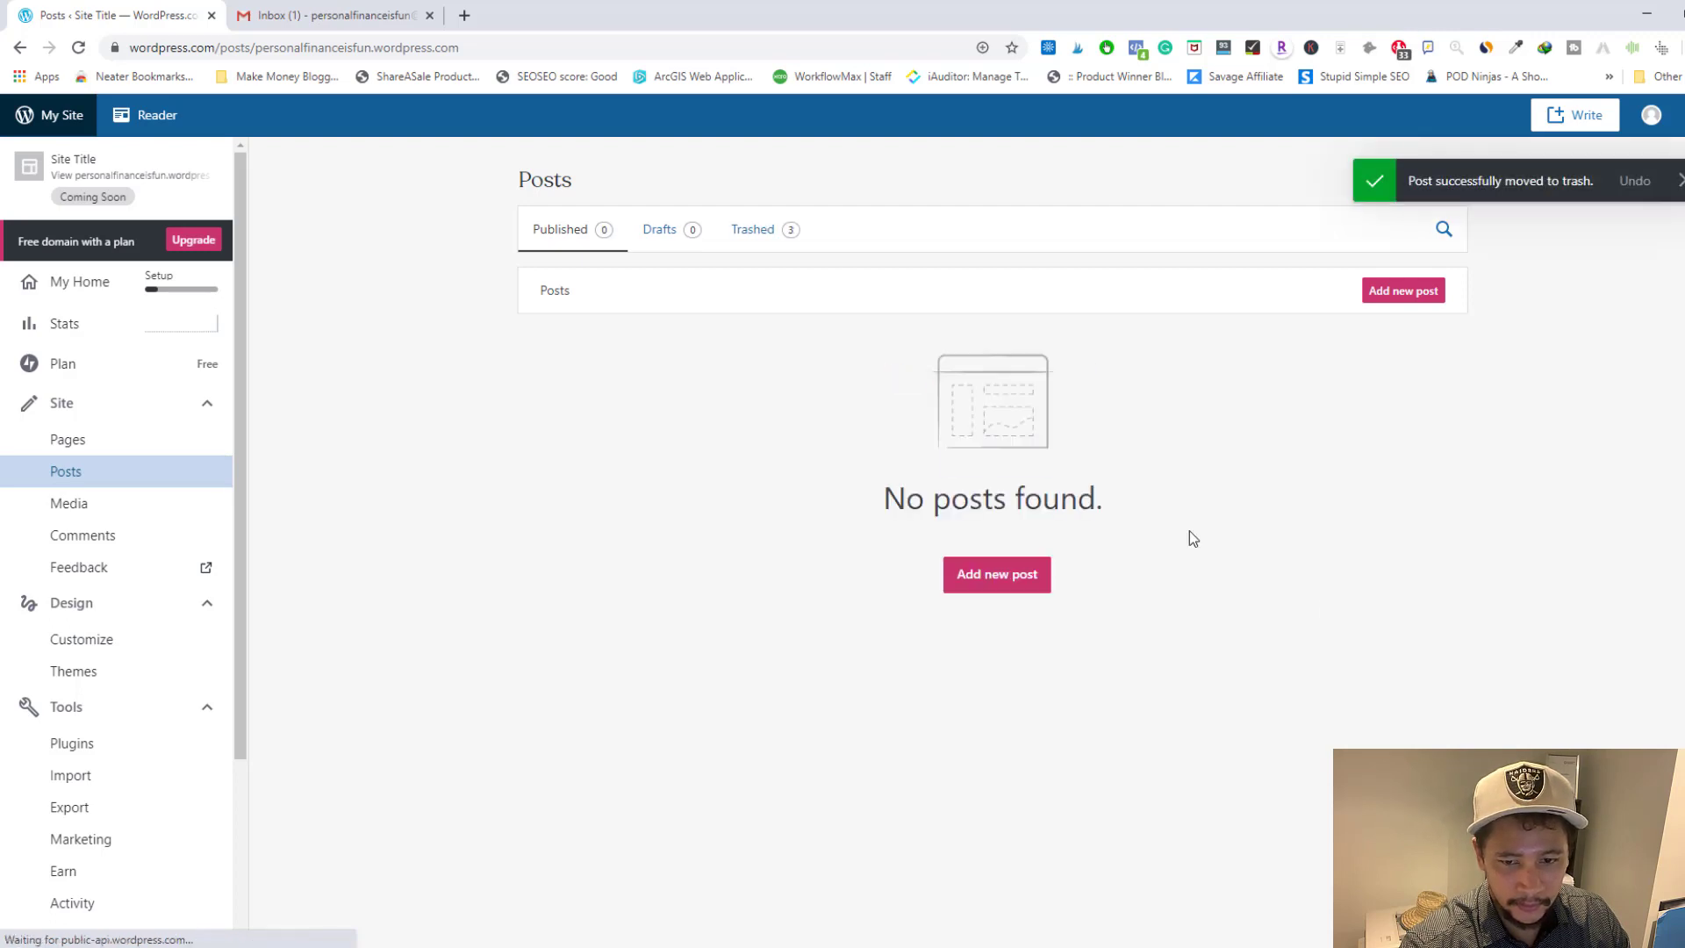
- Create a new blog post and title it "5 Best Ways to Save Money"
{"action": "left_click", "coordinate": [1403, 291]}
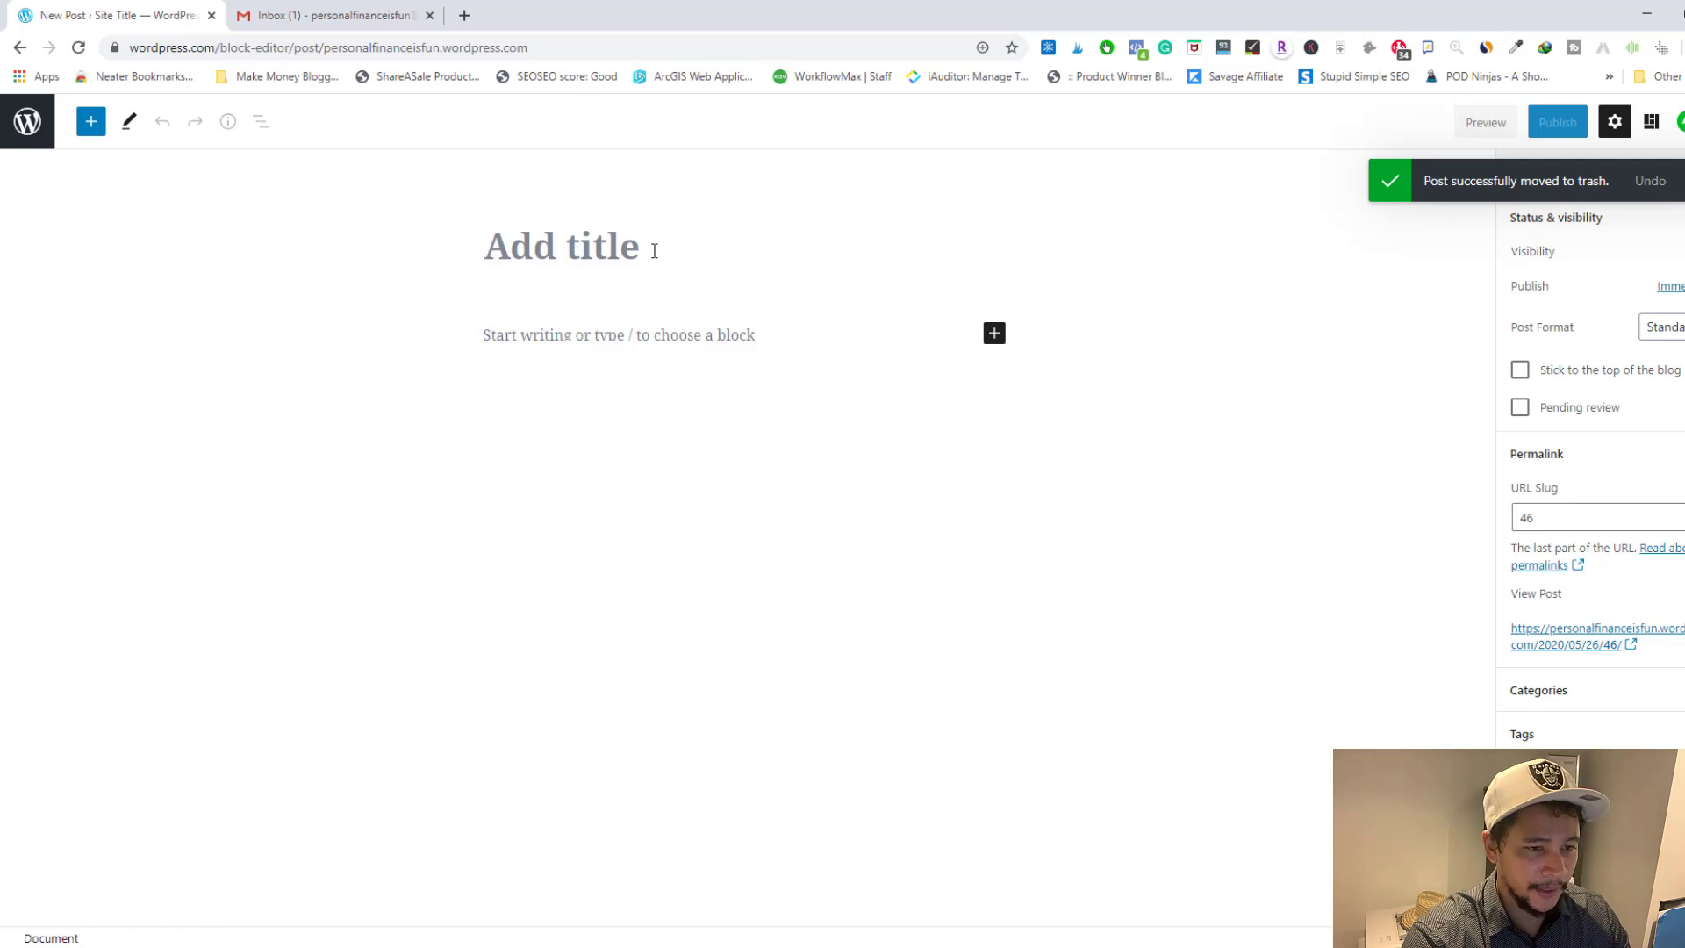
{"action": "type", "text": "5 Best way"}
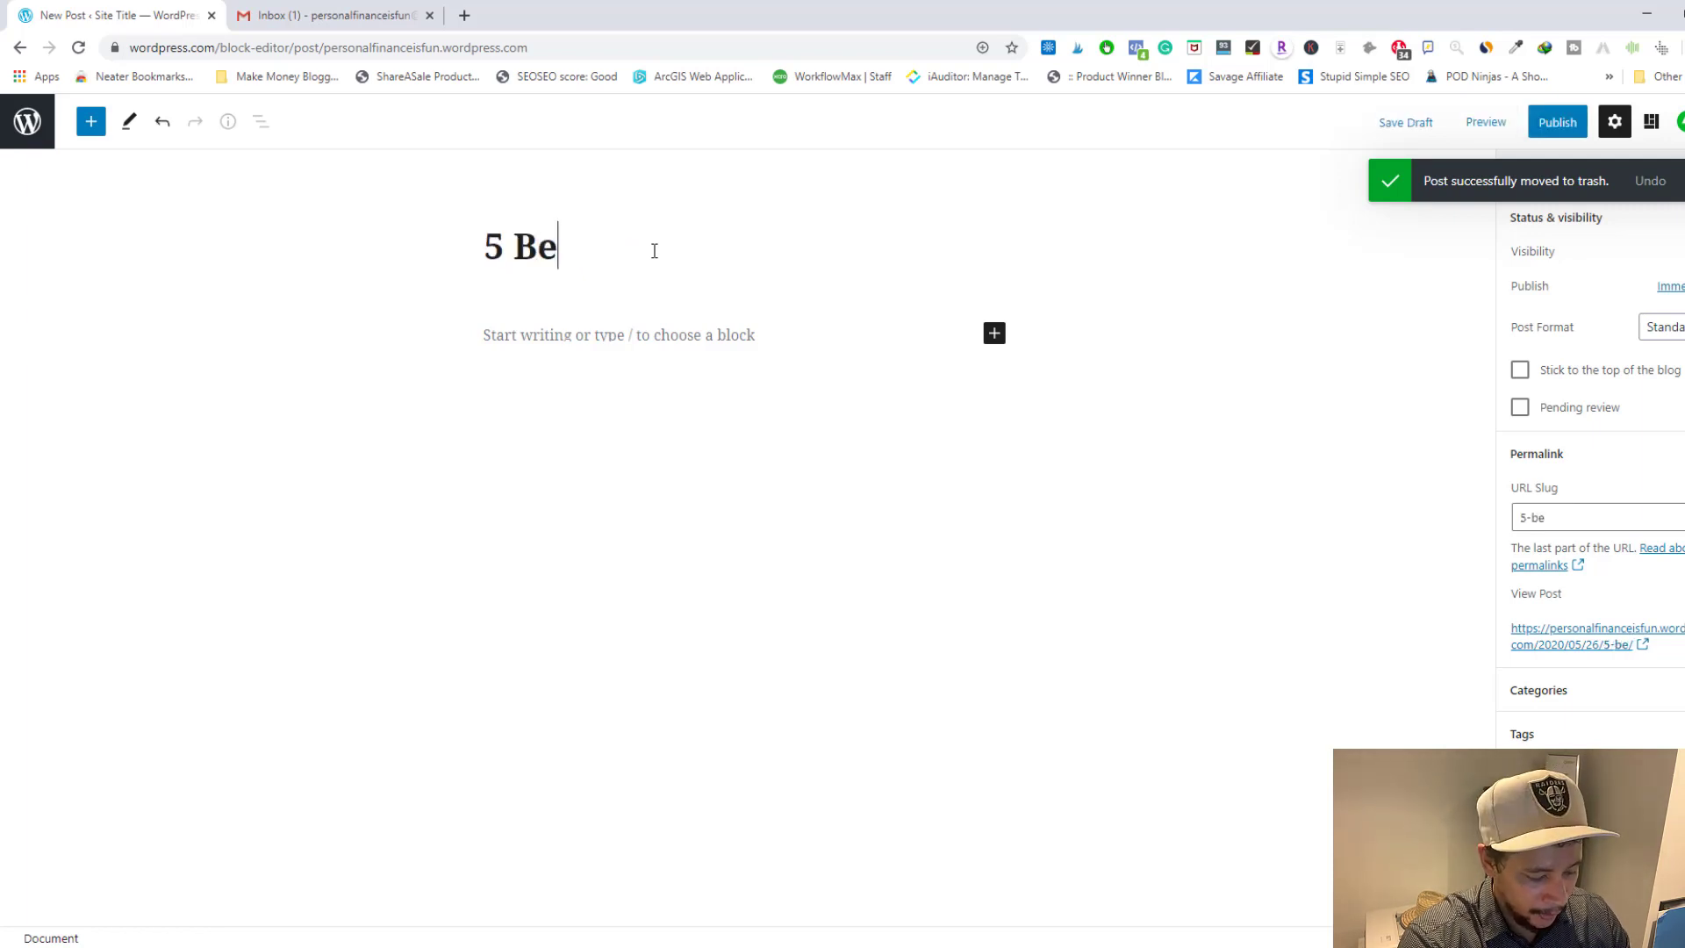
{"action": "key", "text": "BackSpace"}
{"action": "key", "text": "BackSpace"}
{"action": "key", "text": "BackSpace"}
{"action": "type", "text": "Wyas"}
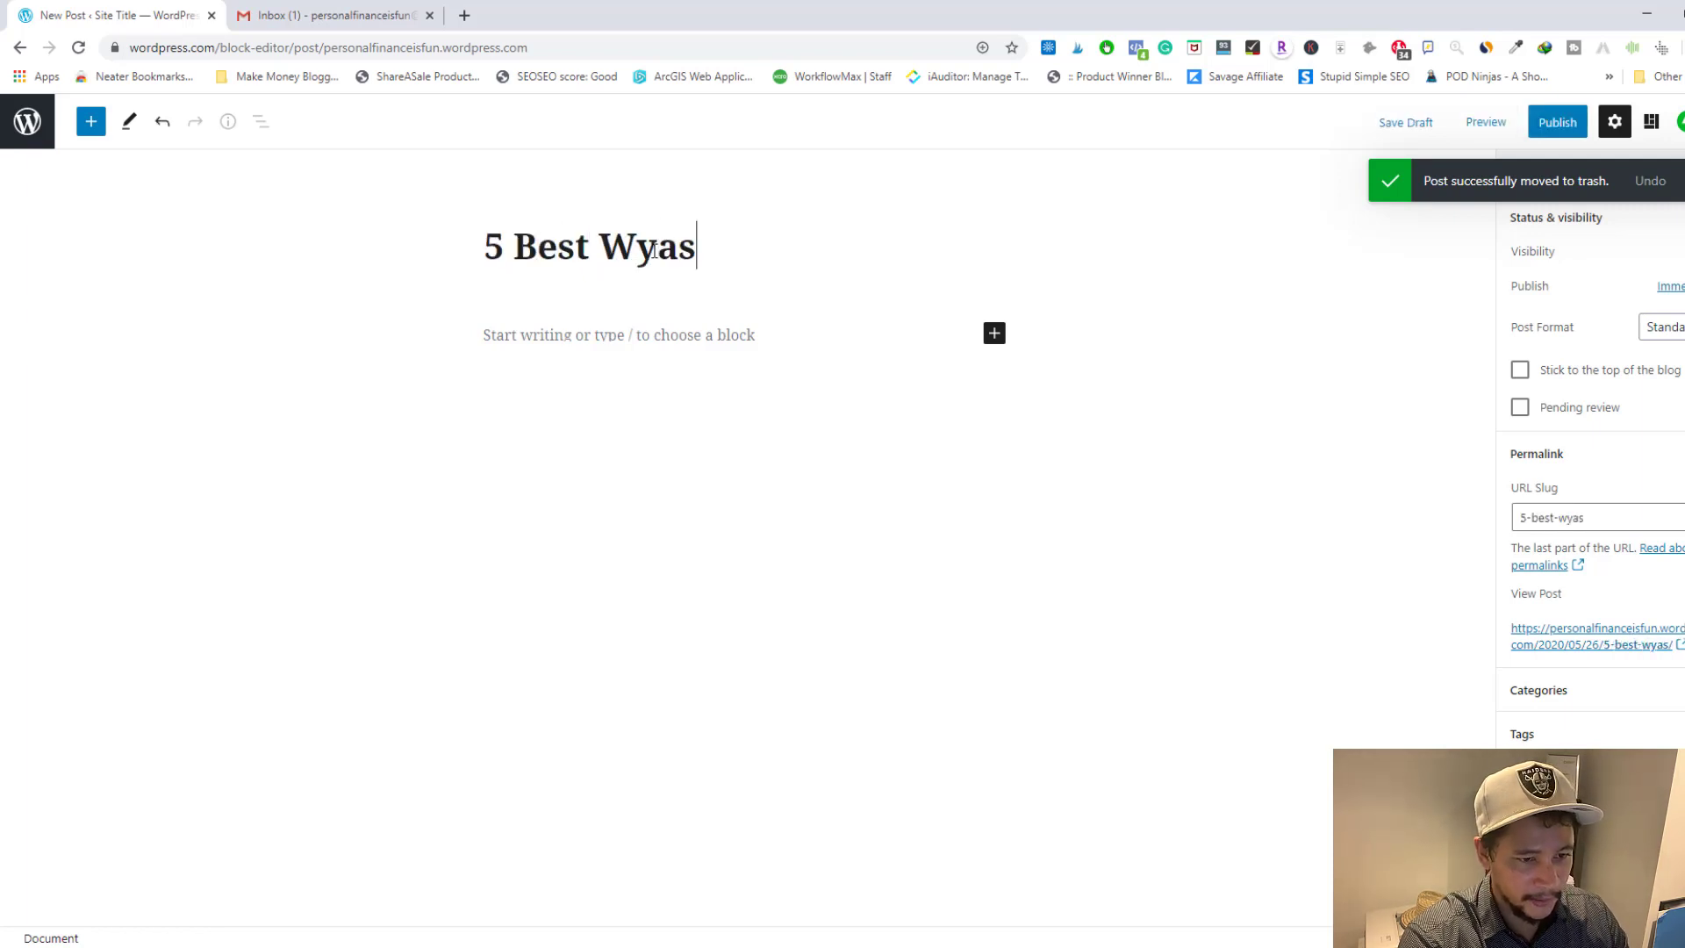
{"action": "type", "text": " t"}
{"action": "key", "text": "BackSpace"}
{"action": "key", "text": "BackSpace"}
{"action": "key", "text": "BackSpace"}
{"action": "key", "text": "BackSpace"}
{"action": "key", "text": "BackSpace"}
{"action": "type", "text": "ayy"}
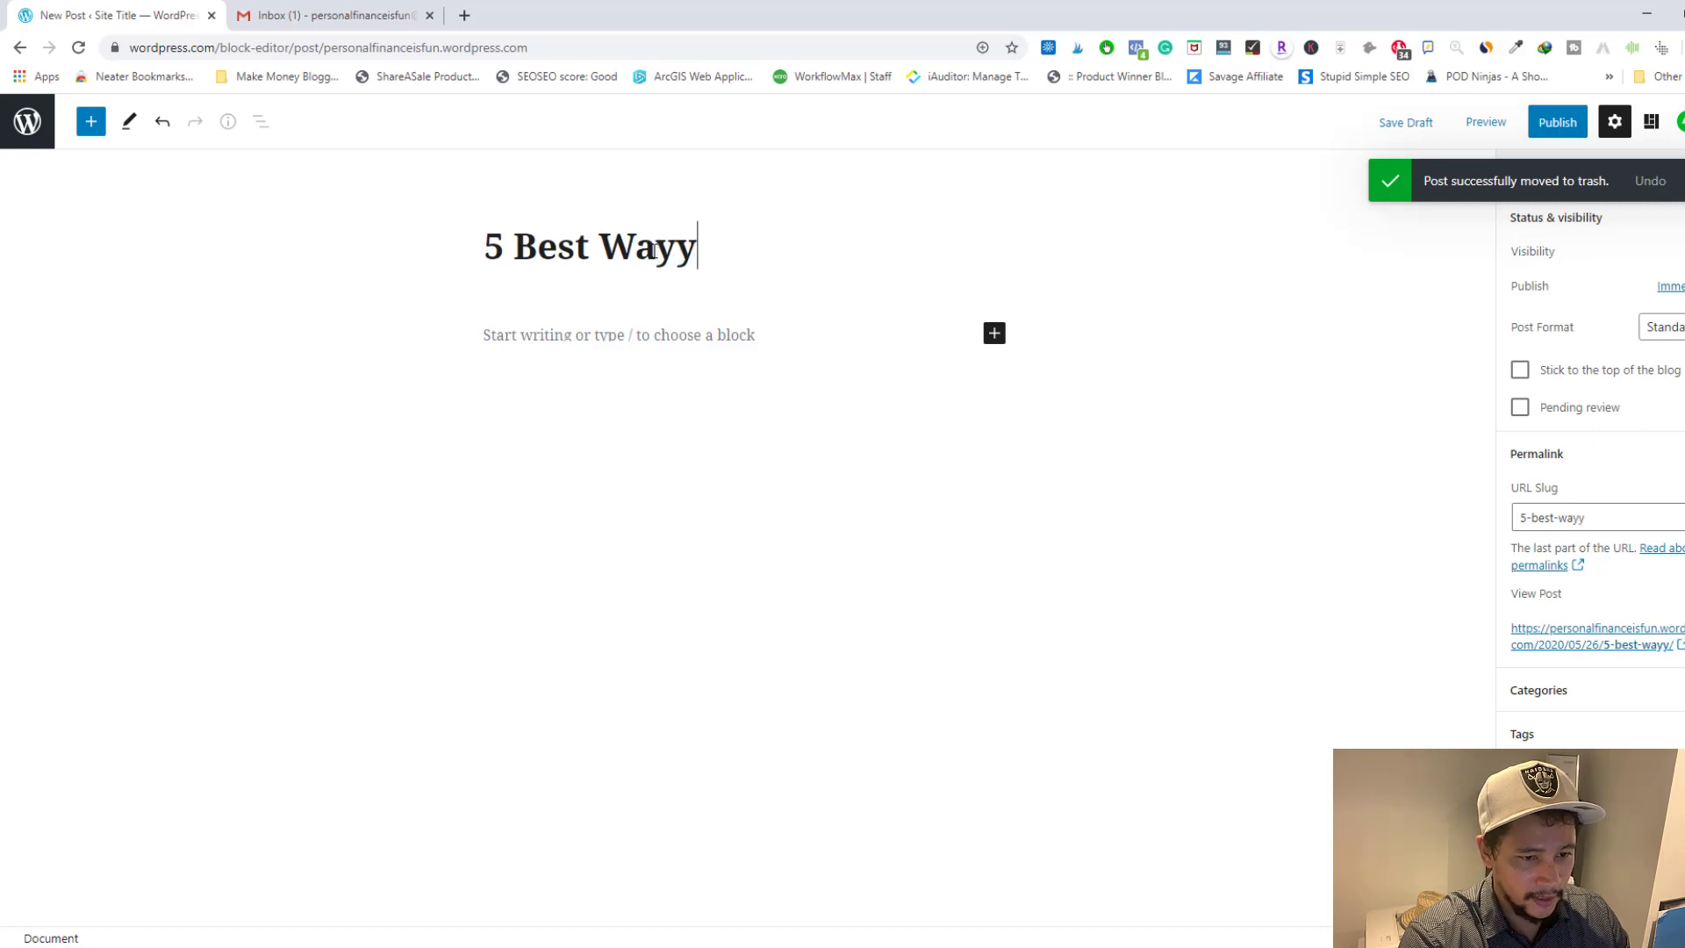
{"action": "key", "text": "BackSpace"}
{"action": "type", "text": "s to Save m"}
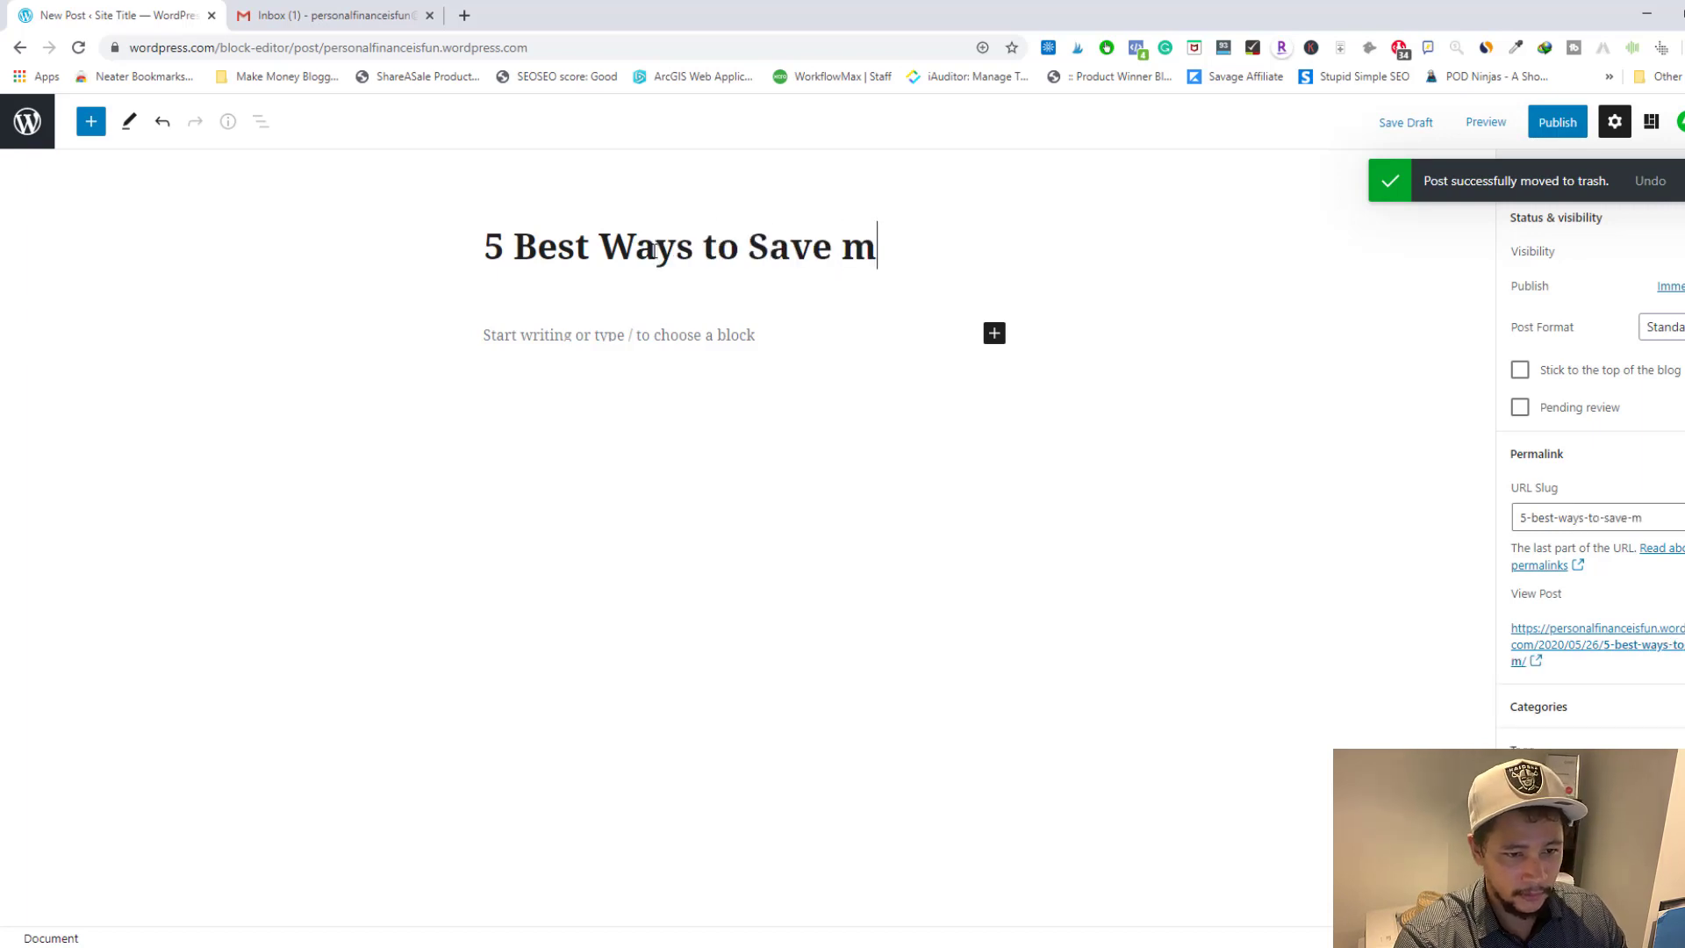
{"action": "key", "text": "BackSpace"}
{"action": "type", "text": "Money"}
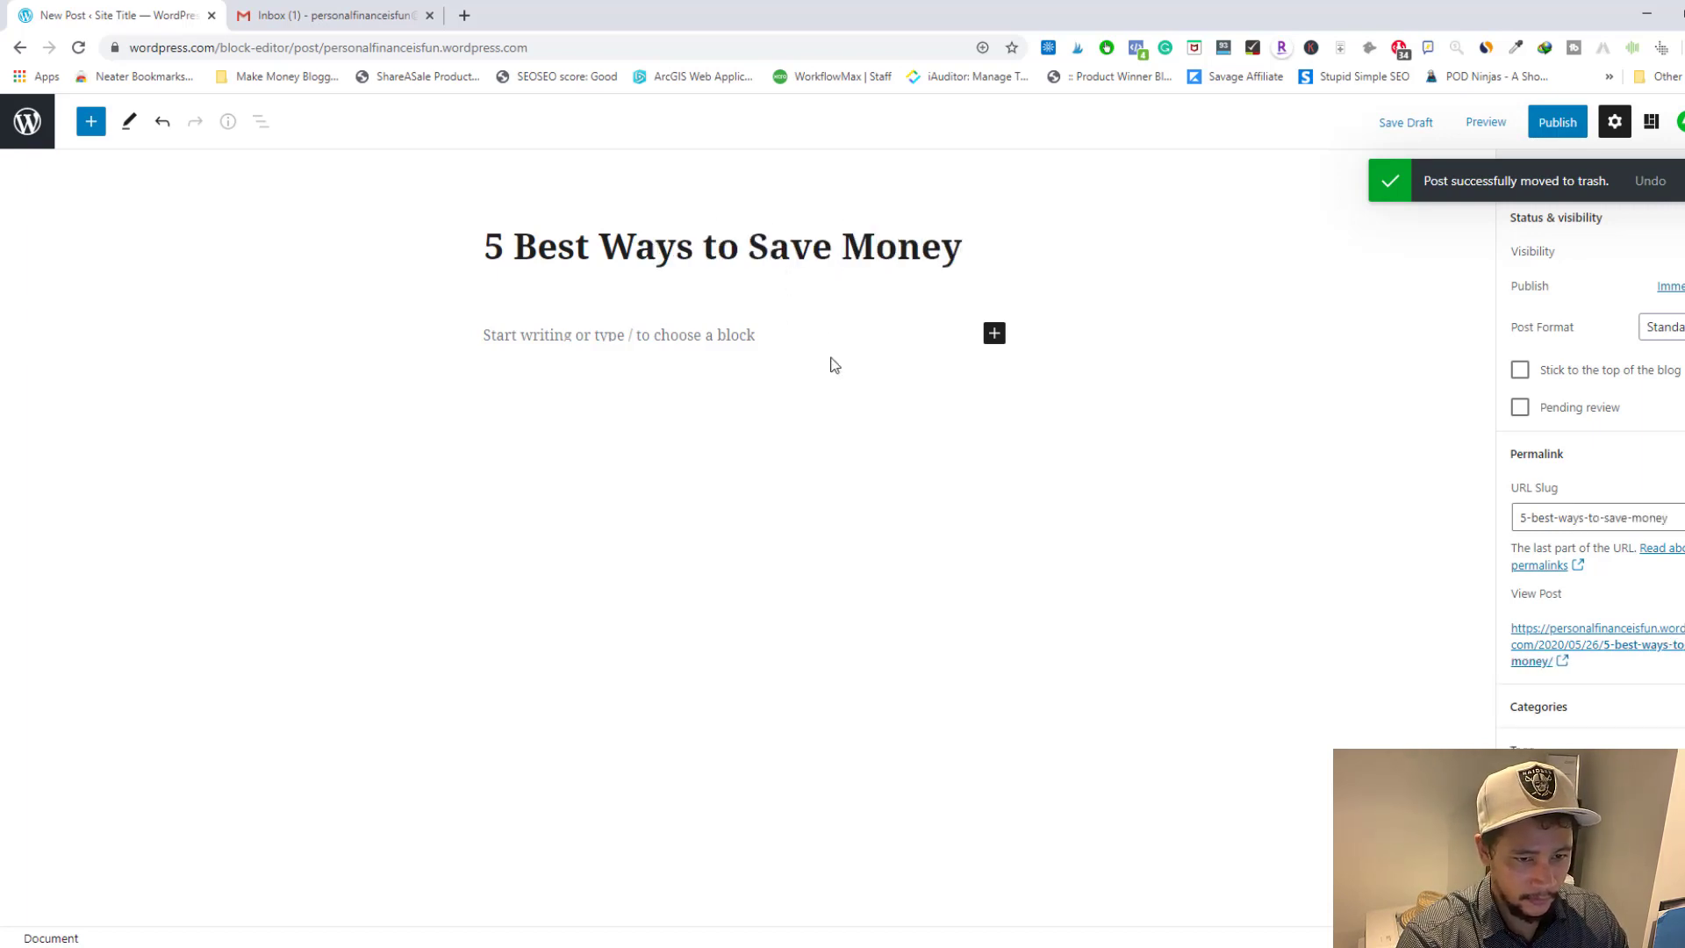
- Add an H2 heading block below the post title reading "#1 - Stop Spending"
{"action": "left_click", "coordinate": [741, 336]}
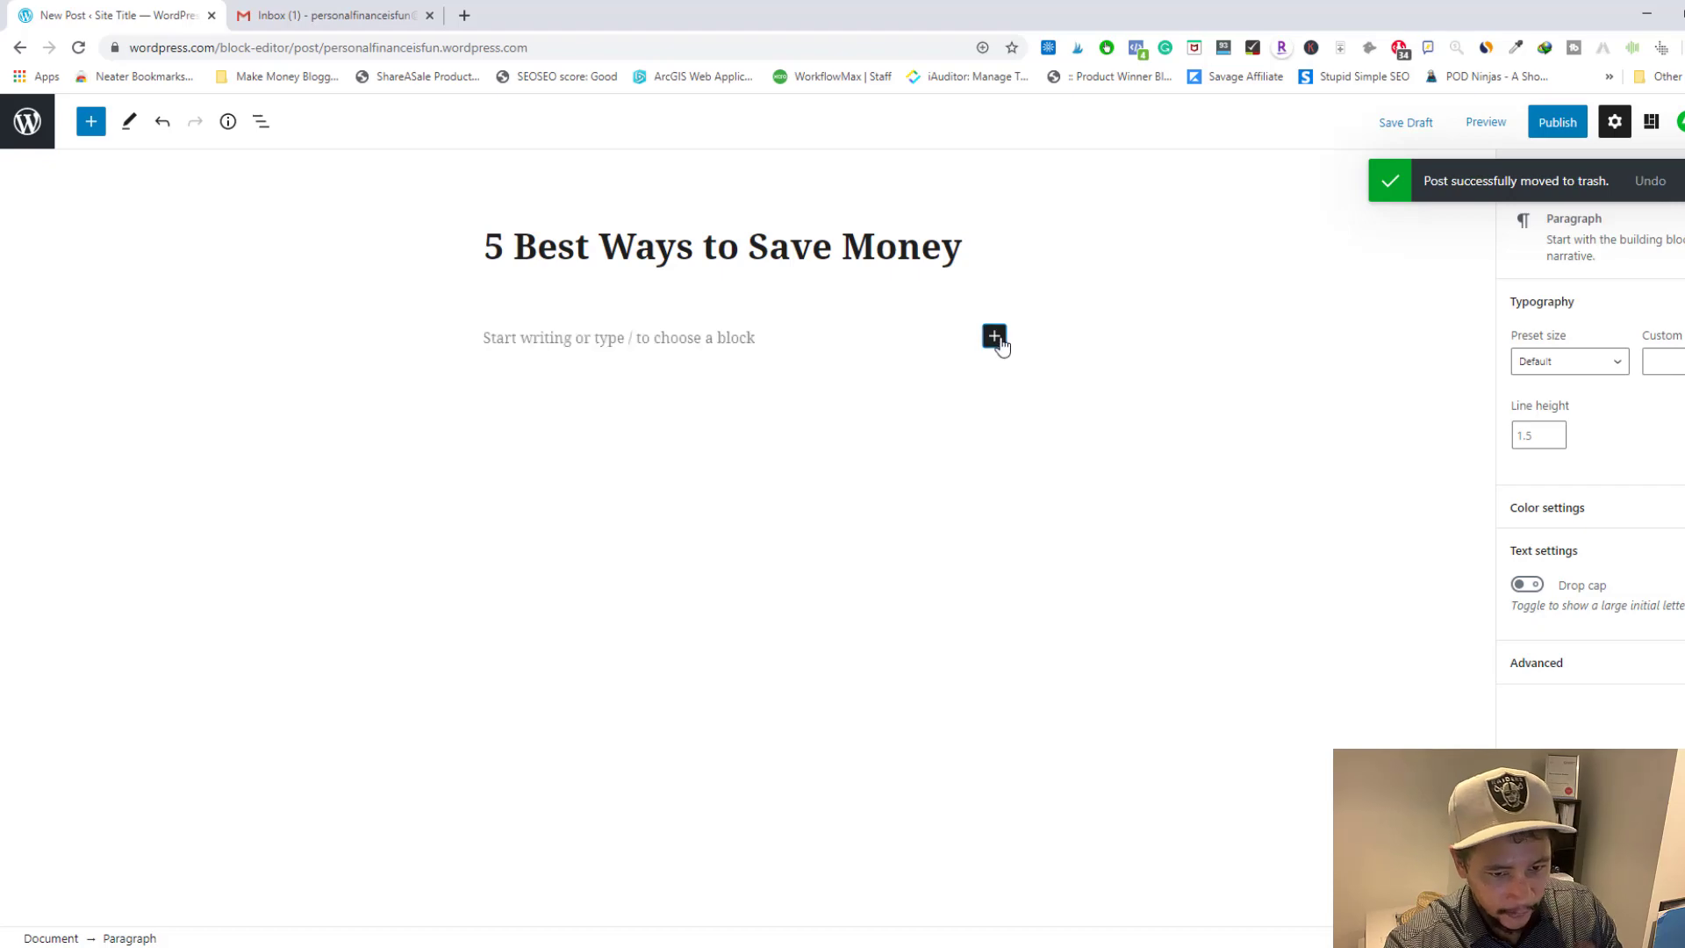
{"action": "left_click", "coordinate": [995, 338]}
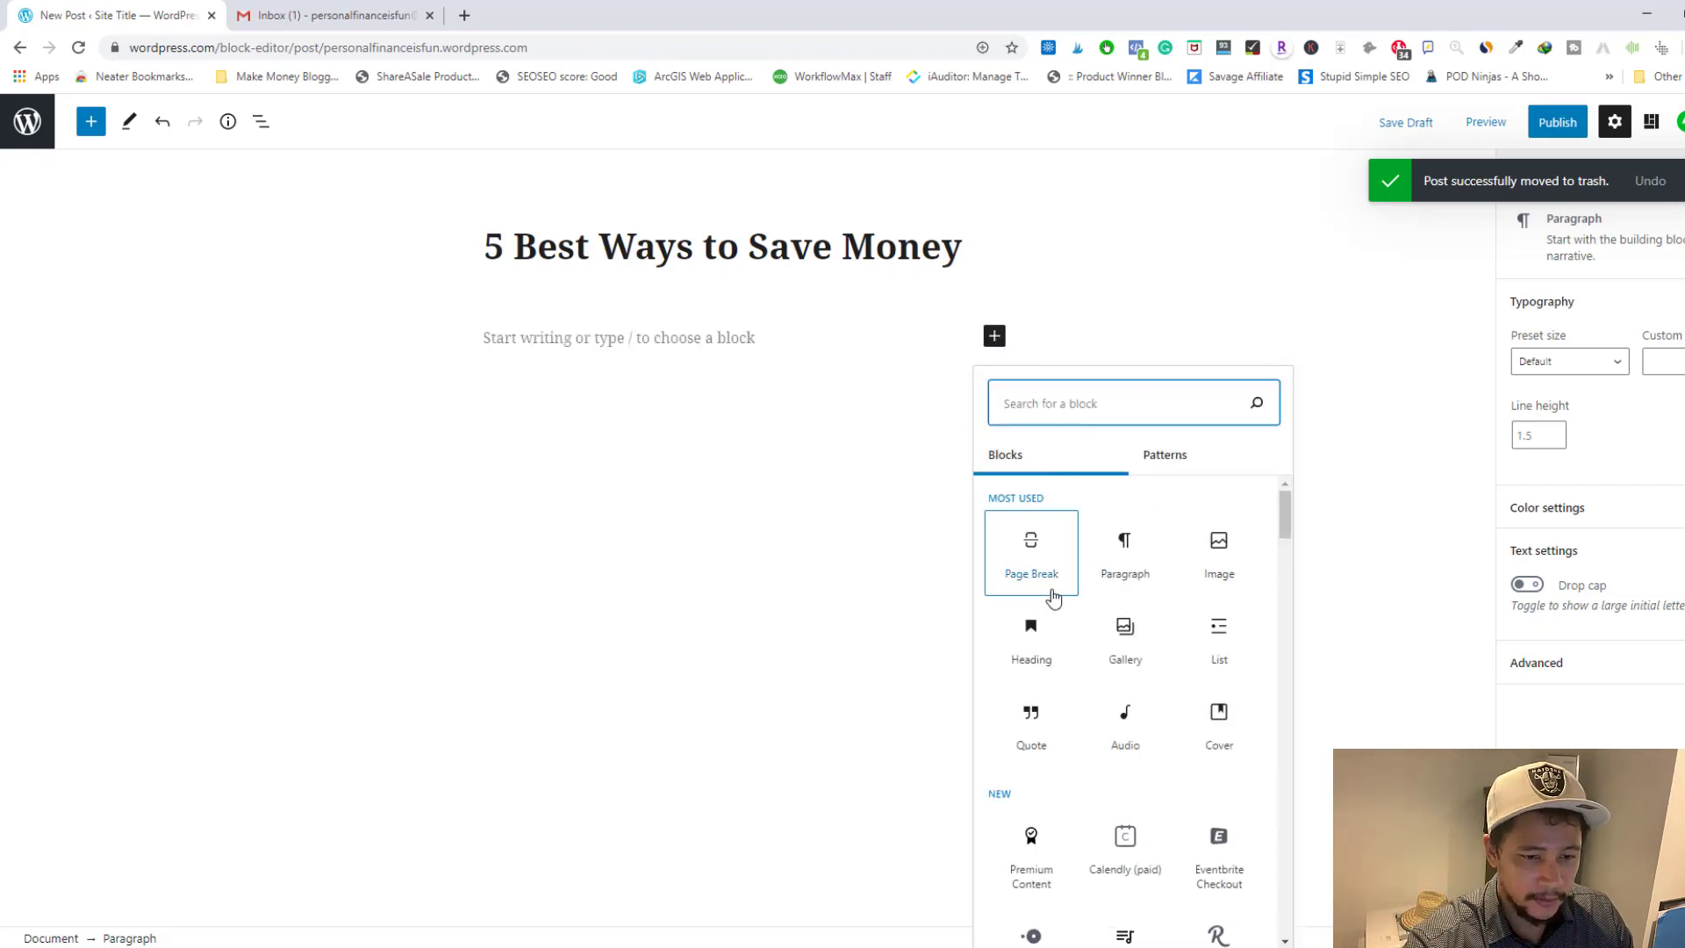
{"action": "left_click", "coordinate": [1043, 639]}
{"action": "left_click", "coordinate": [1048, 639]}
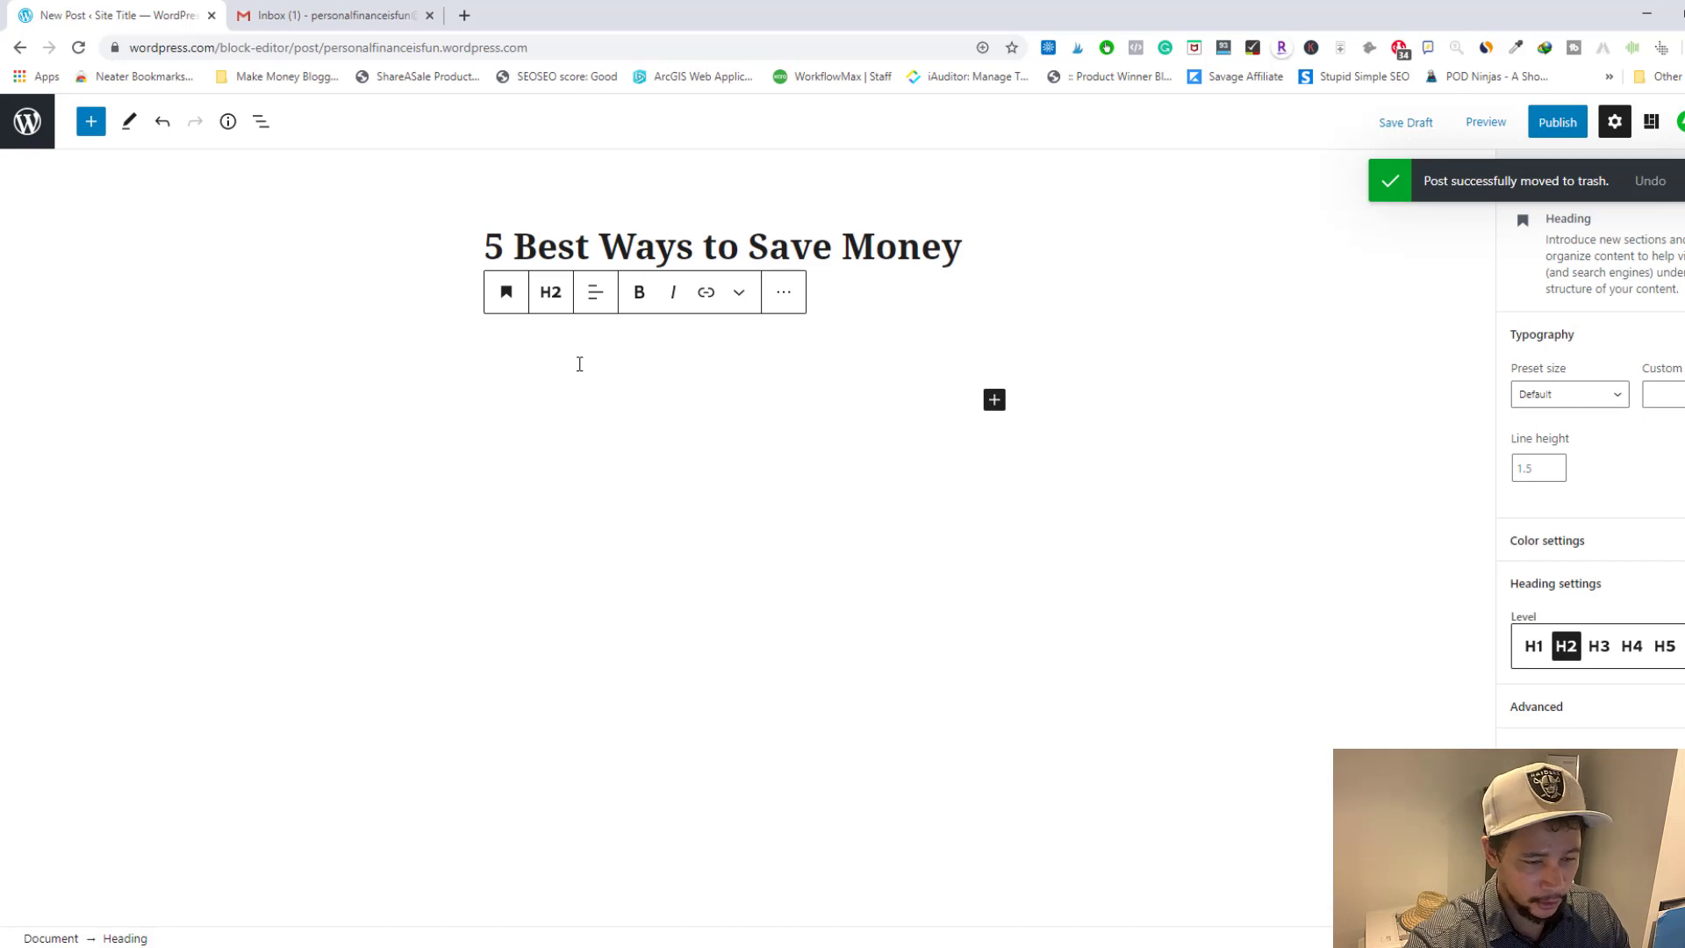
{"action": "type", "text": "#1 "}
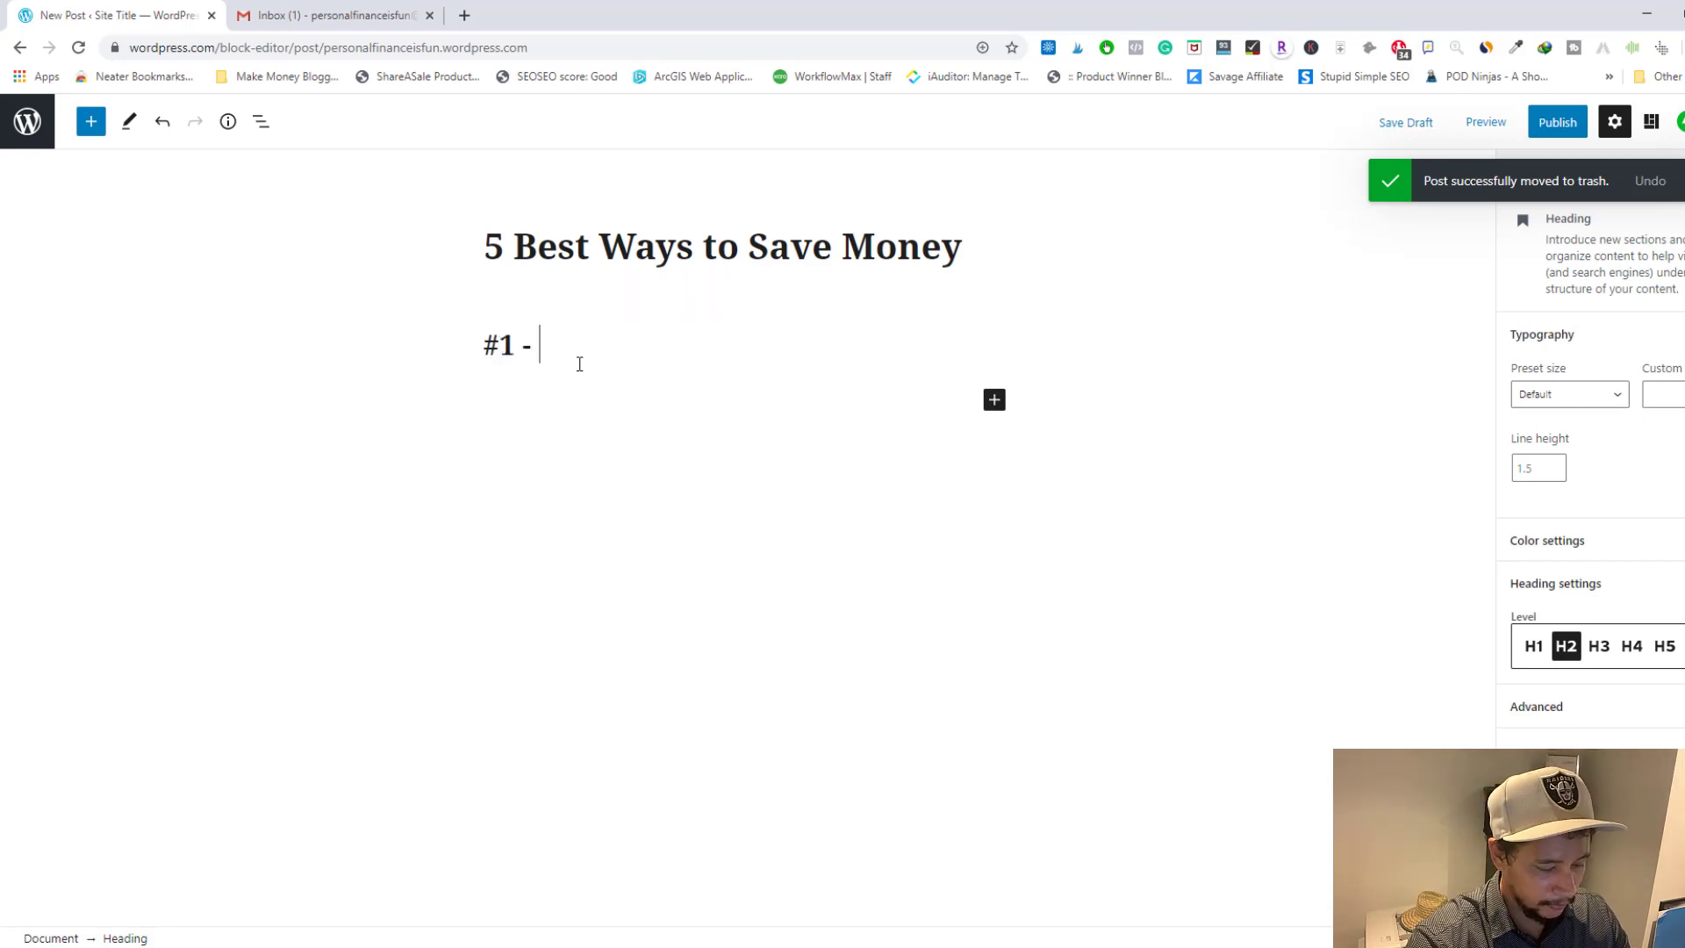
{"action": "type", "text": "- Stop "}
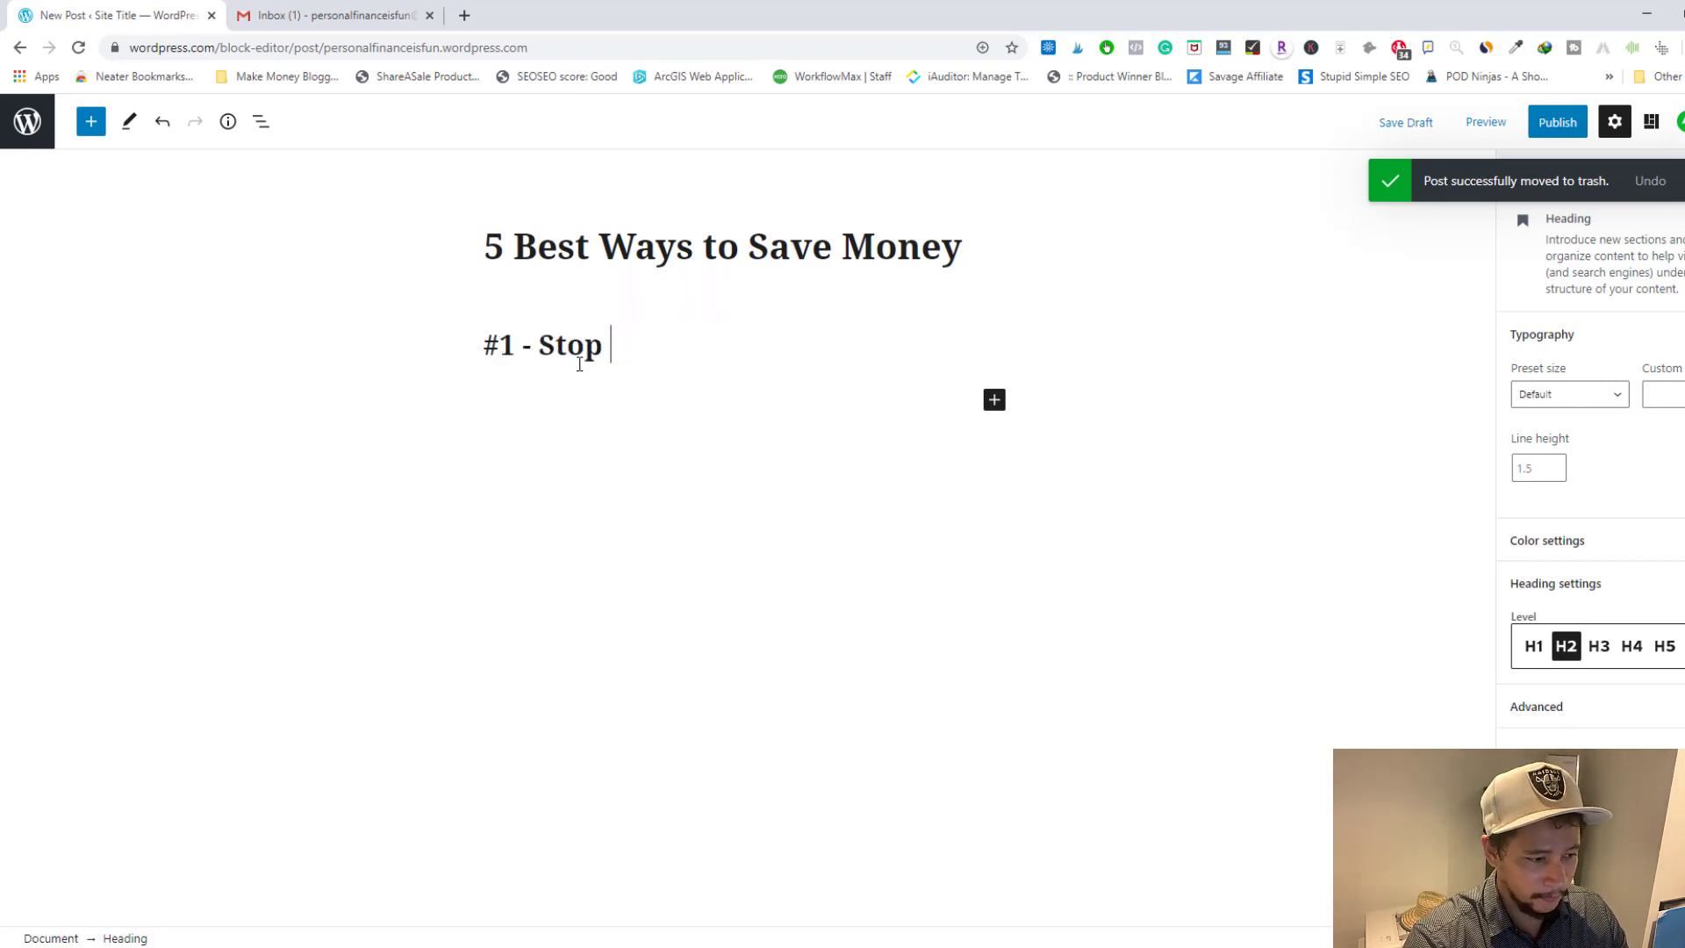
{"action": "type", "text": "Spending"}
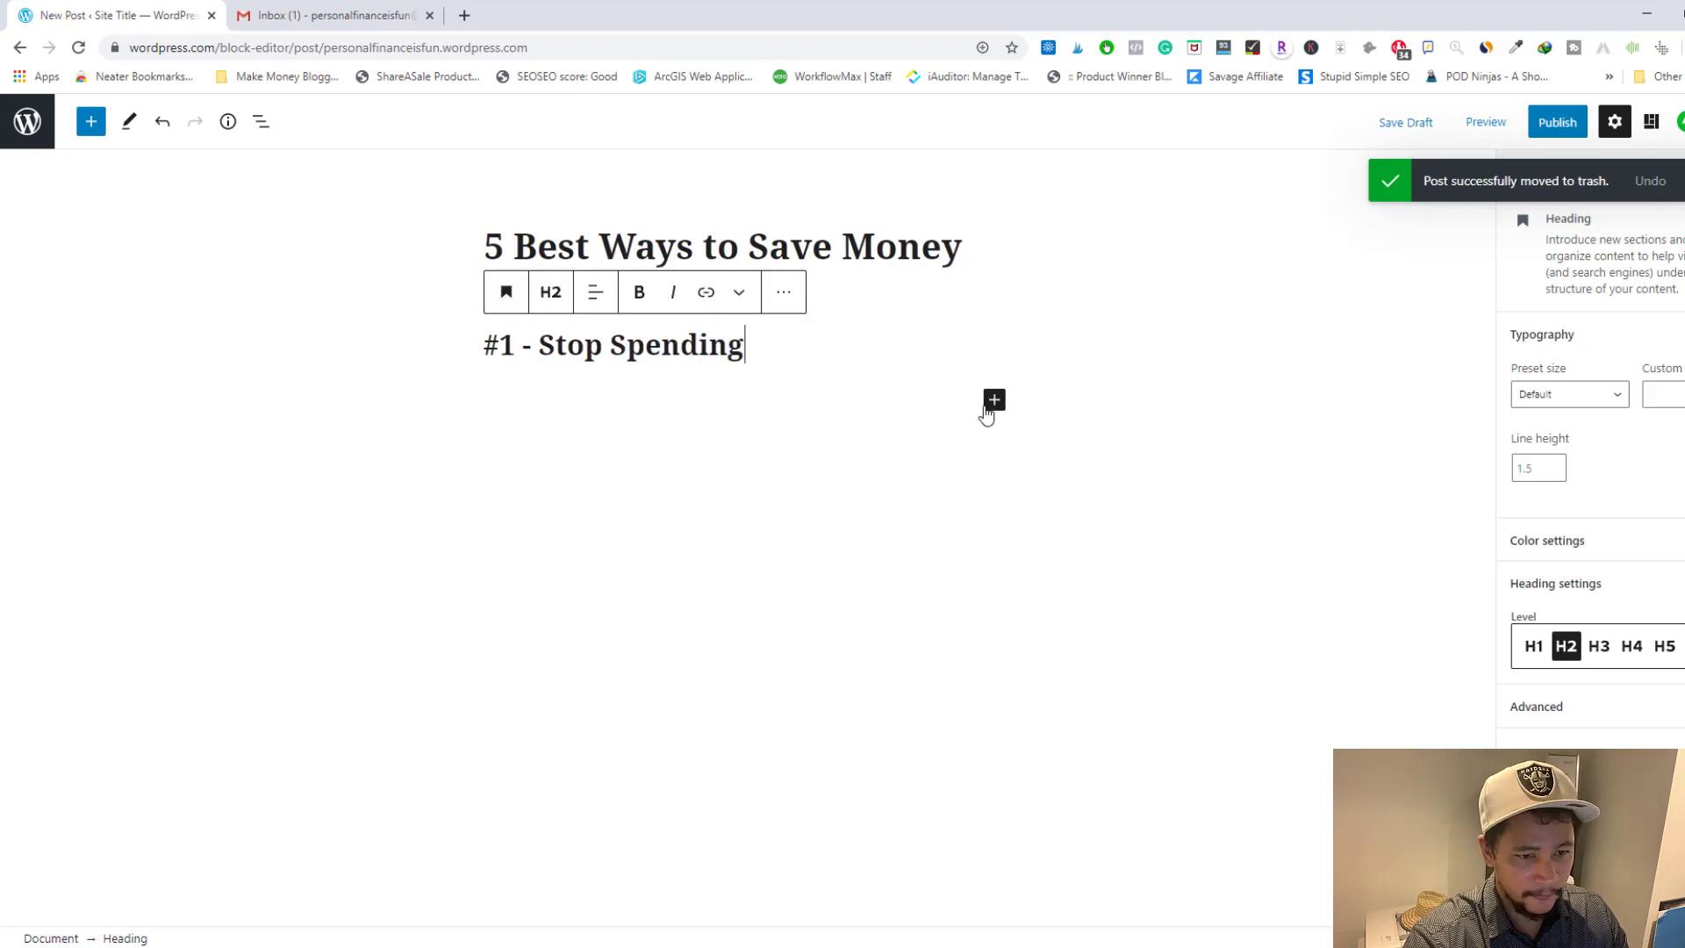
- Add a paragraph block under the "#1 - Stop Spending" heading with the text "the best way to save cash is to stop spending."
{"action": "left_click", "coordinate": [994, 400]}
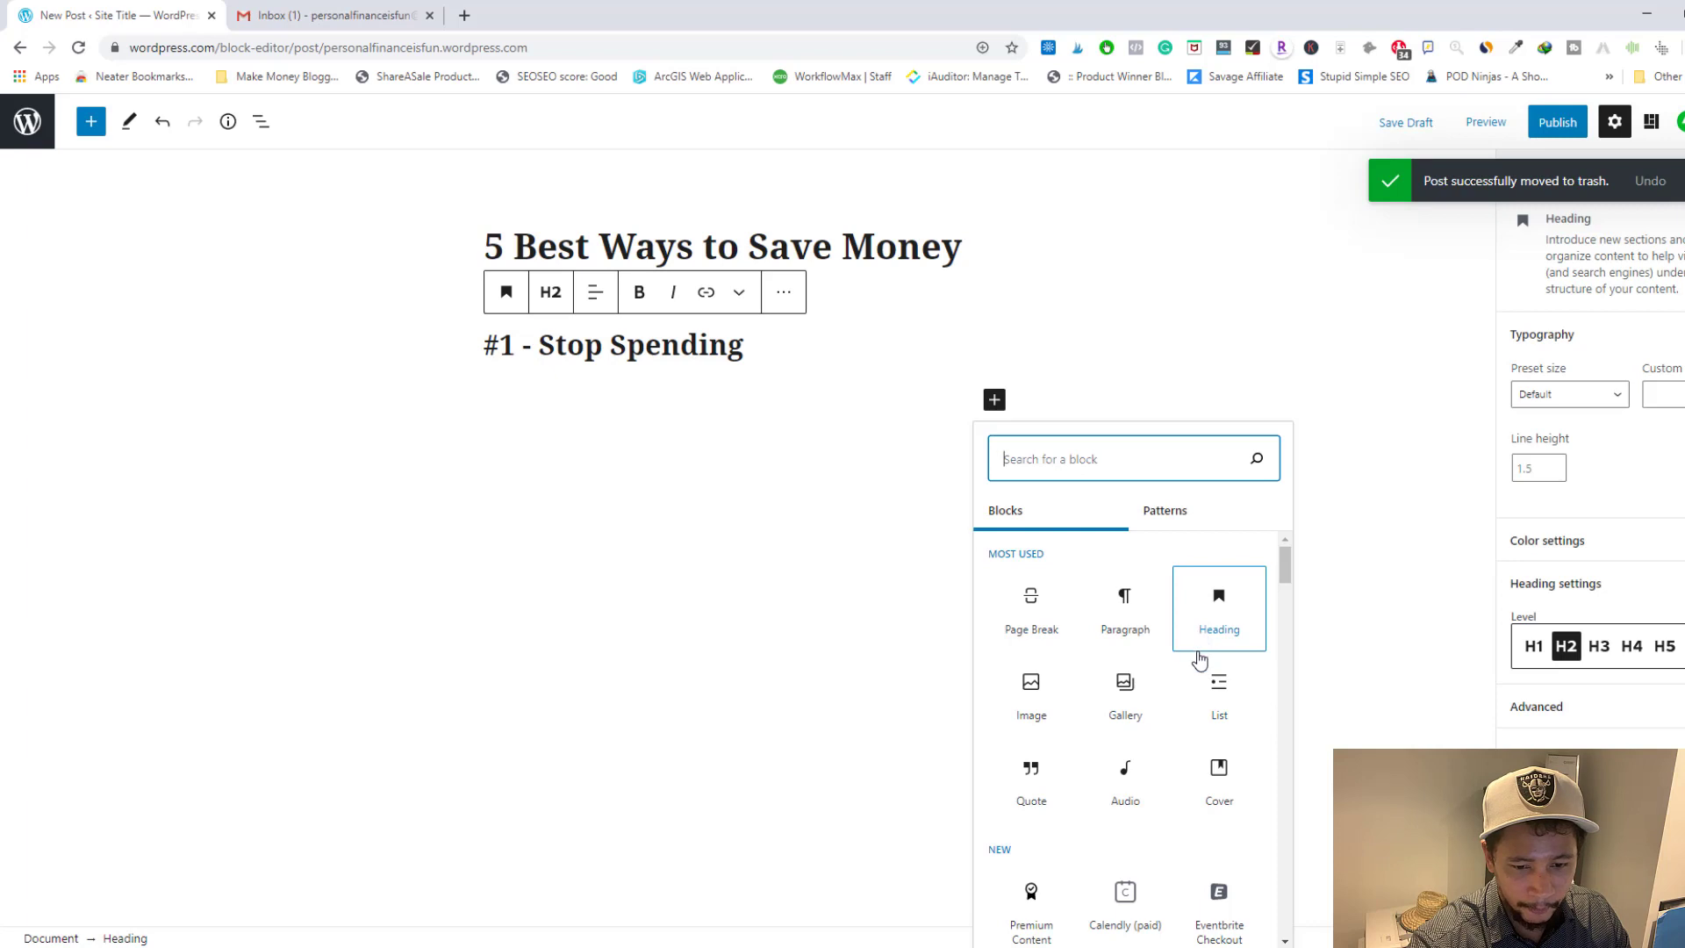
{"action": "scroll", "coordinate": [1196, 658], "scroll_direction": "down", "scroll_amount": 2}
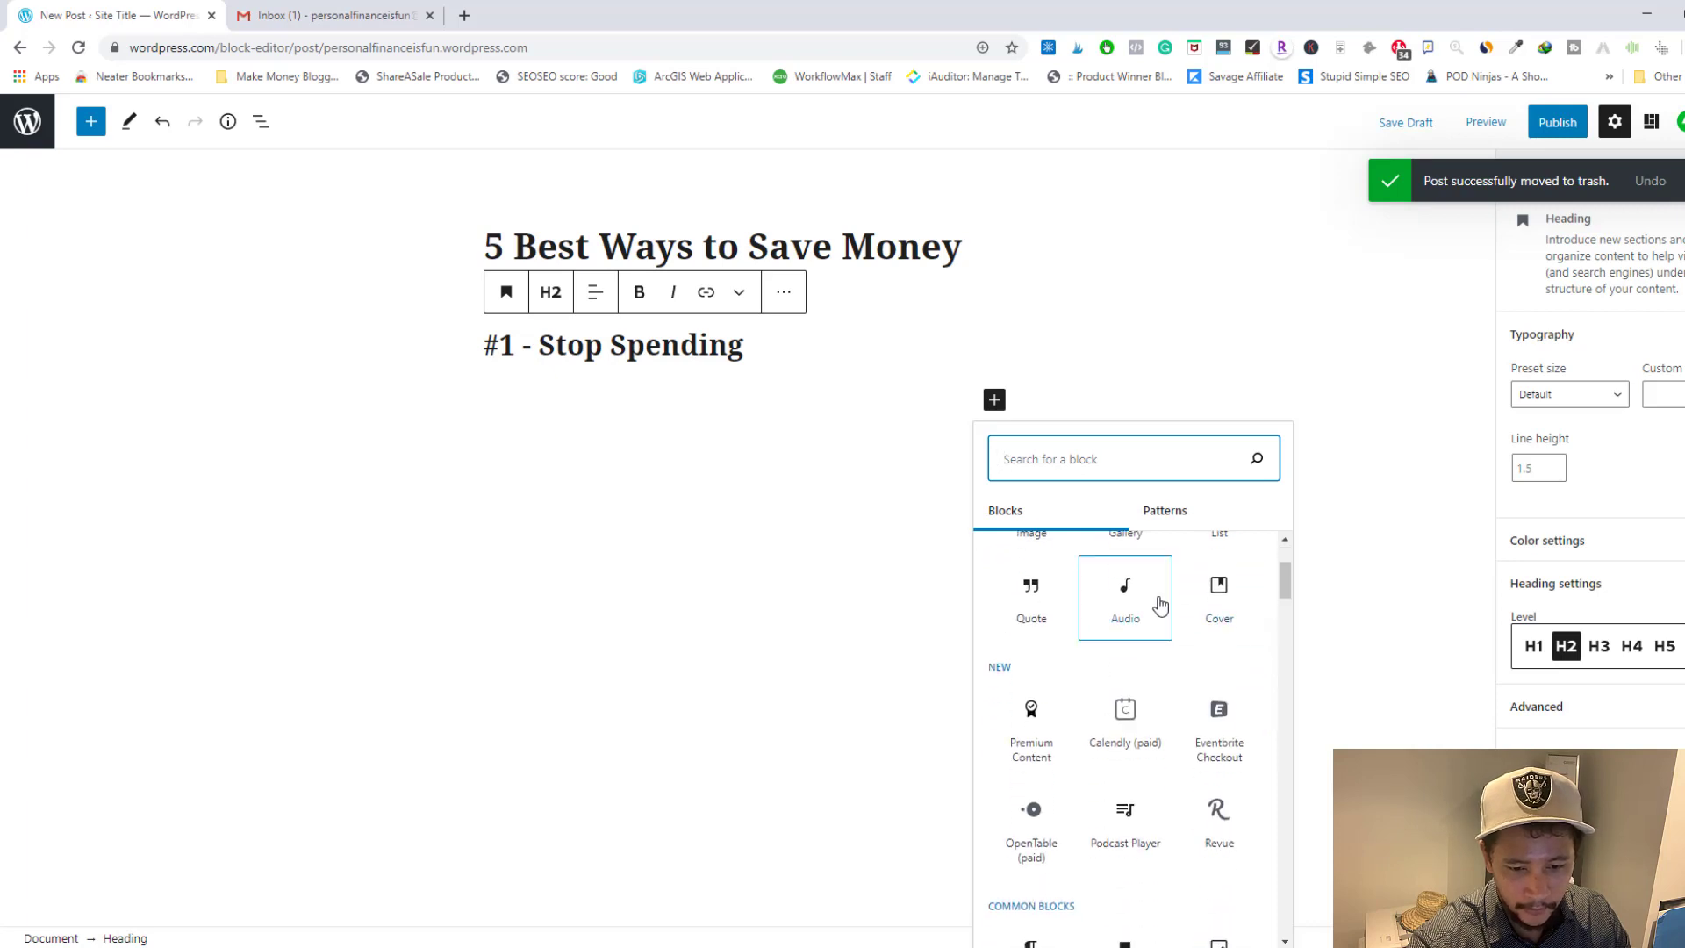
{"action": "type", "text": "para"}
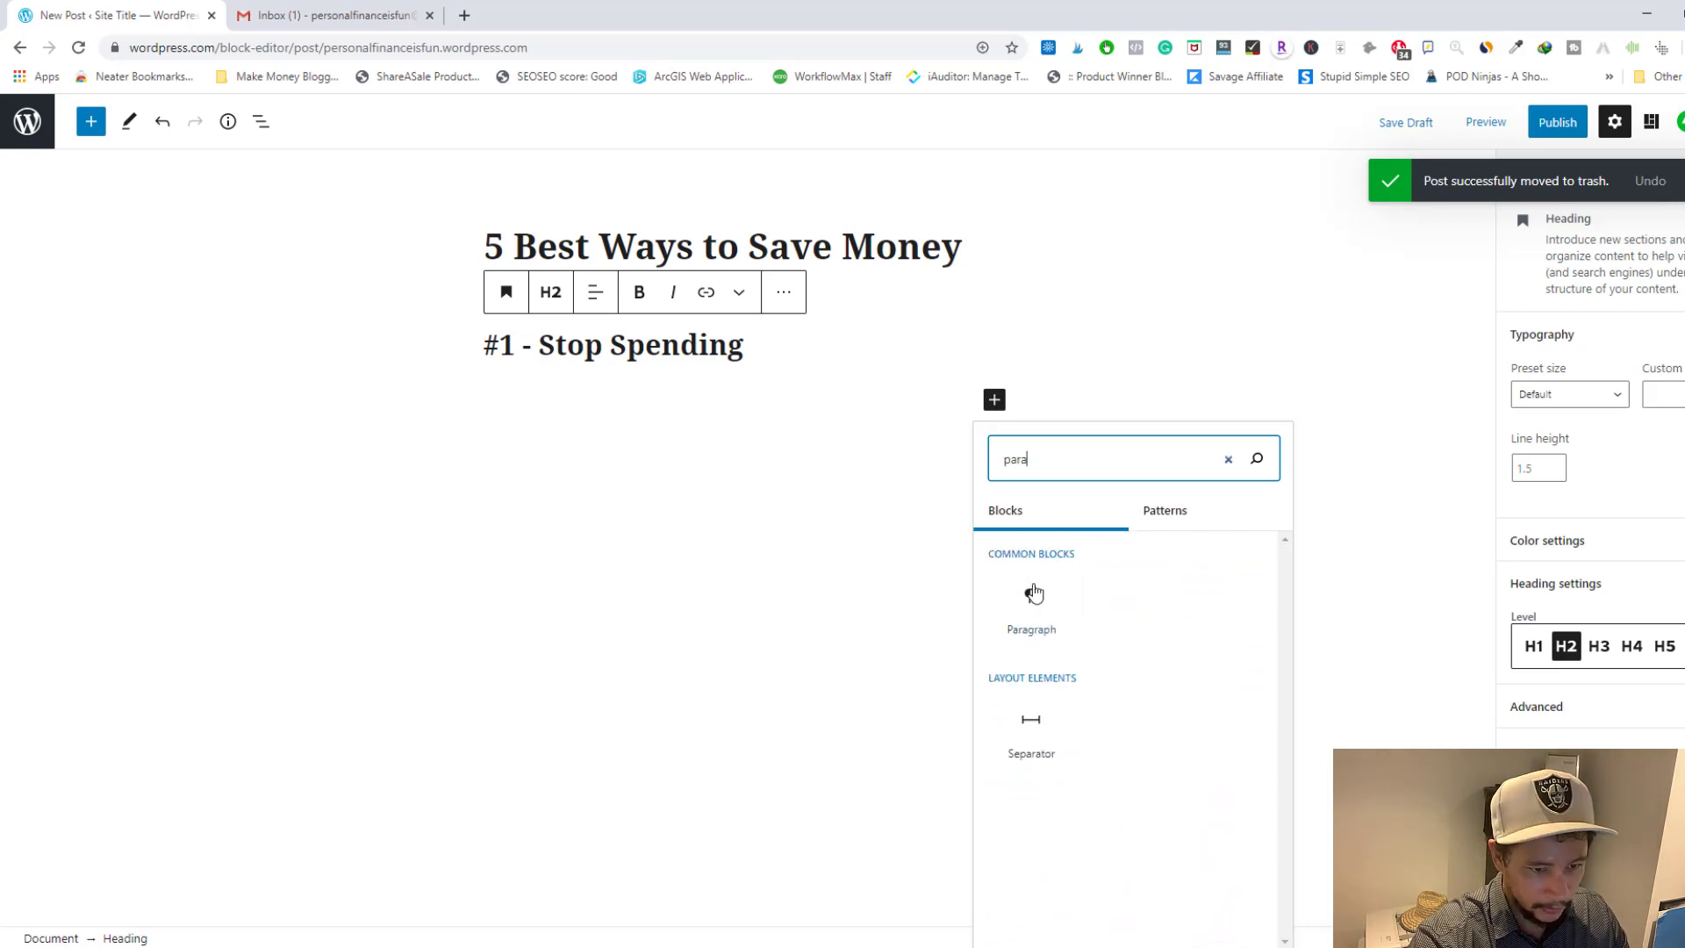
{"action": "left_click", "coordinate": [1033, 594]}
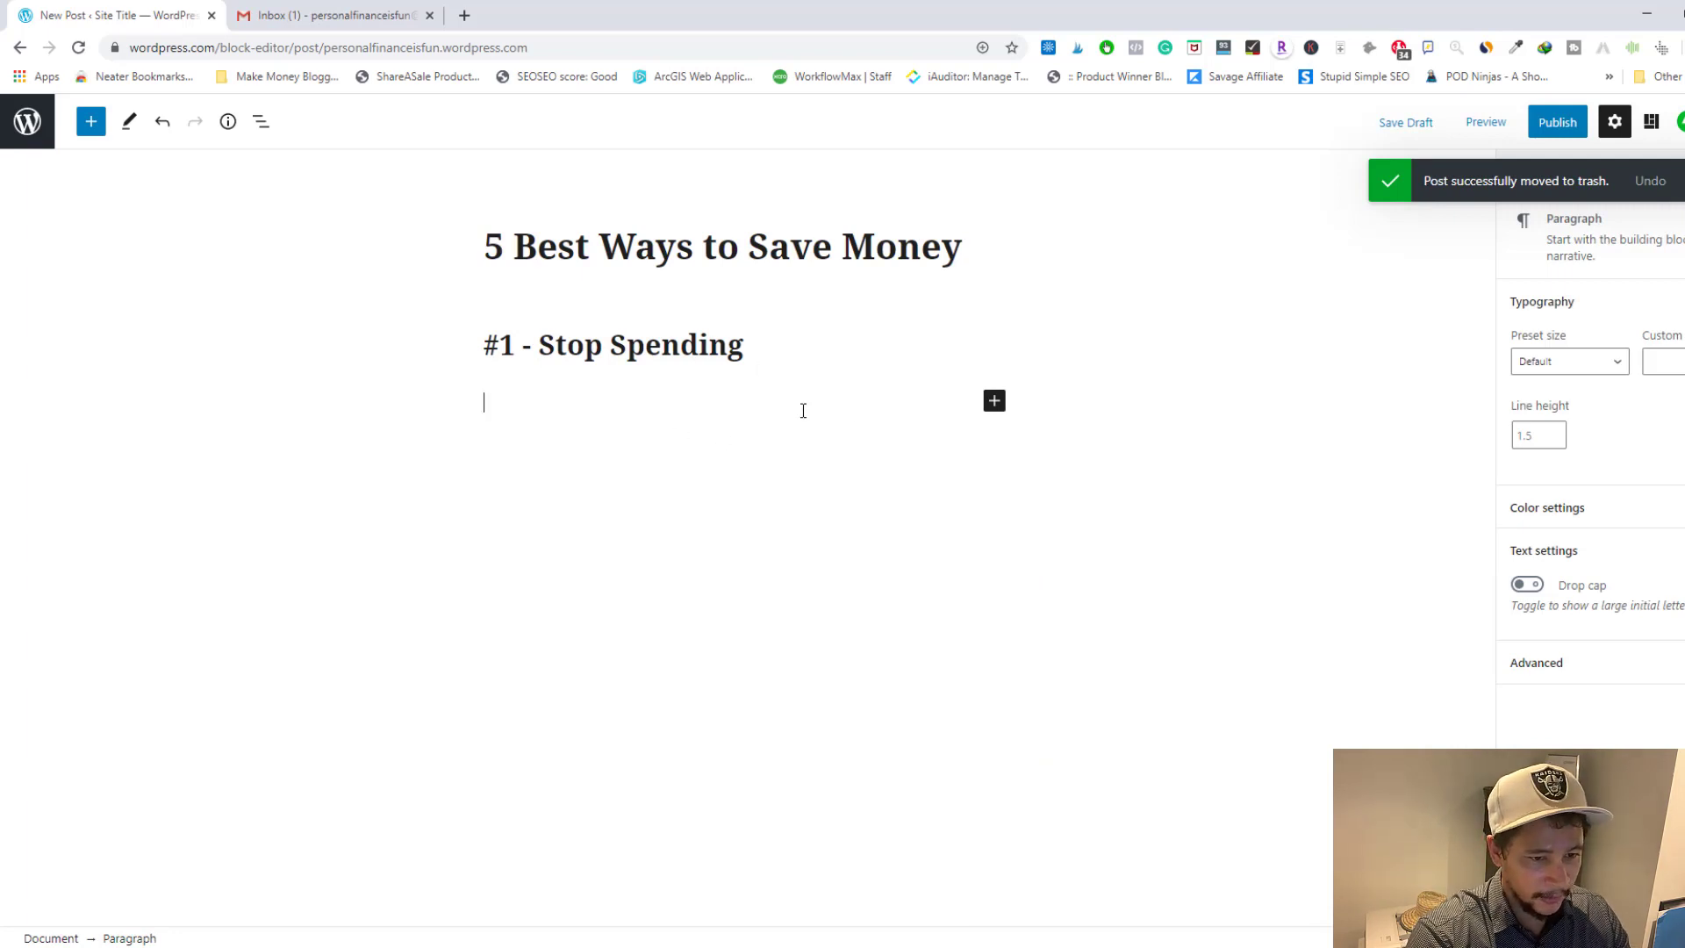
{"action": "type", "text": "the best way to sa"}
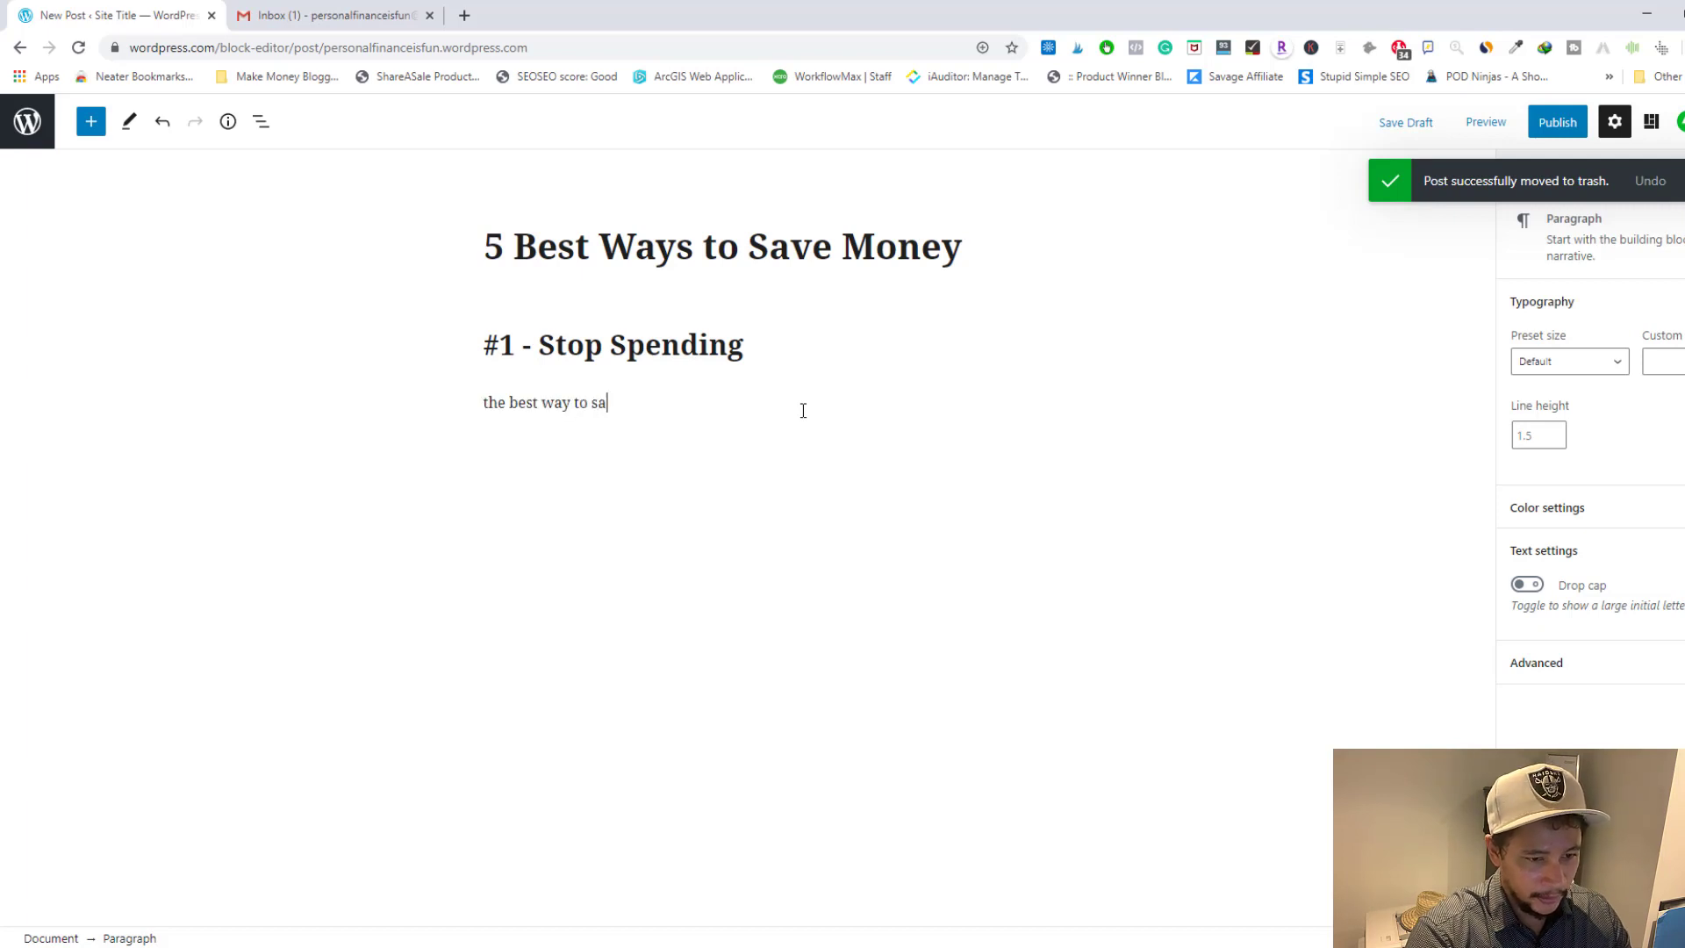
{"action": "type", "text": "ve cash is to stop spending."}
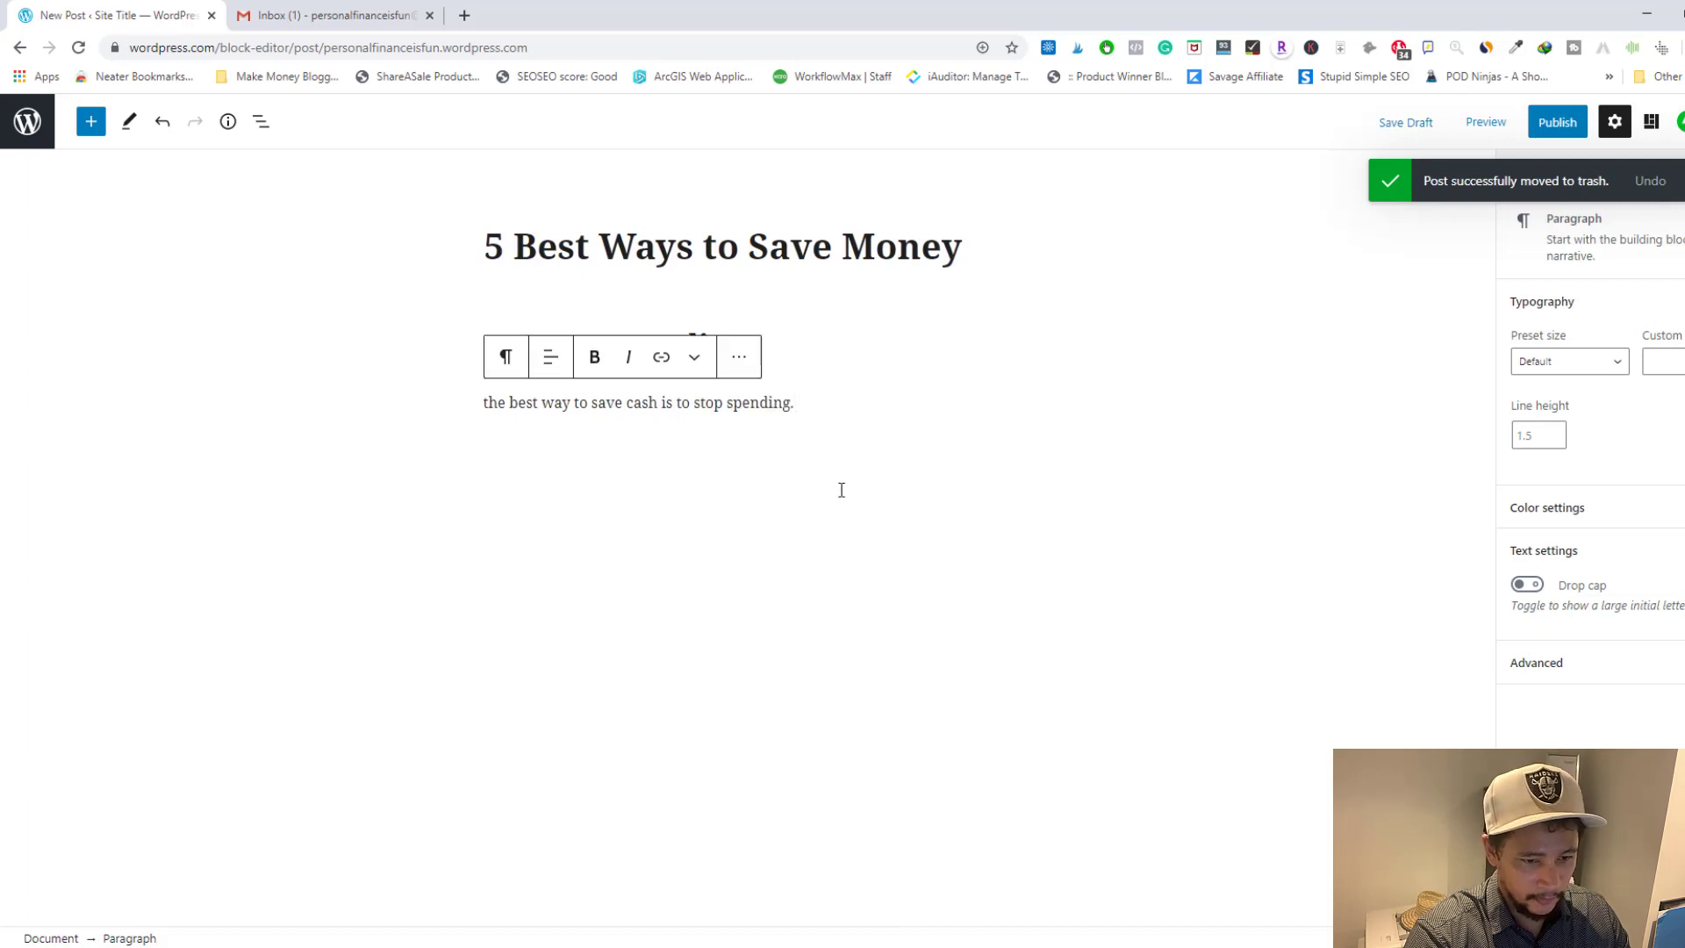
{"action": "left_click", "coordinate": [722, 443]}
{"action": "left_click", "coordinate": [759, 429]}
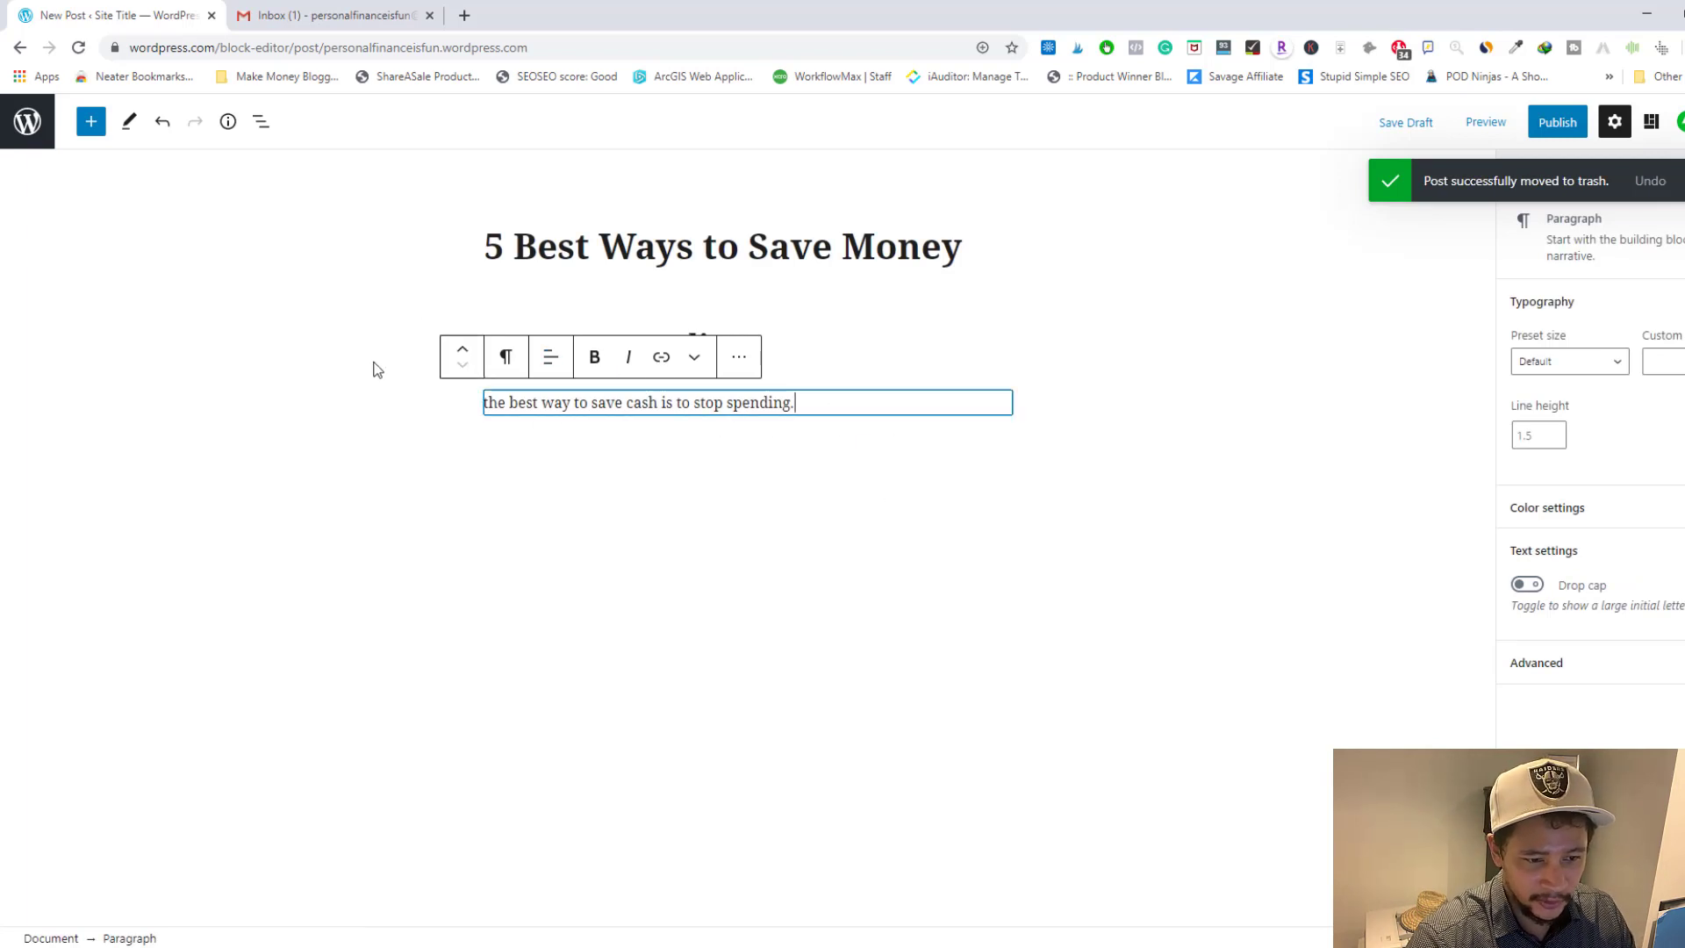
{"action": "left_click", "coordinate": [694, 358]}
{"action": "left_click", "coordinate": [694, 359]}
{"action": "left_click", "coordinate": [739, 357]}
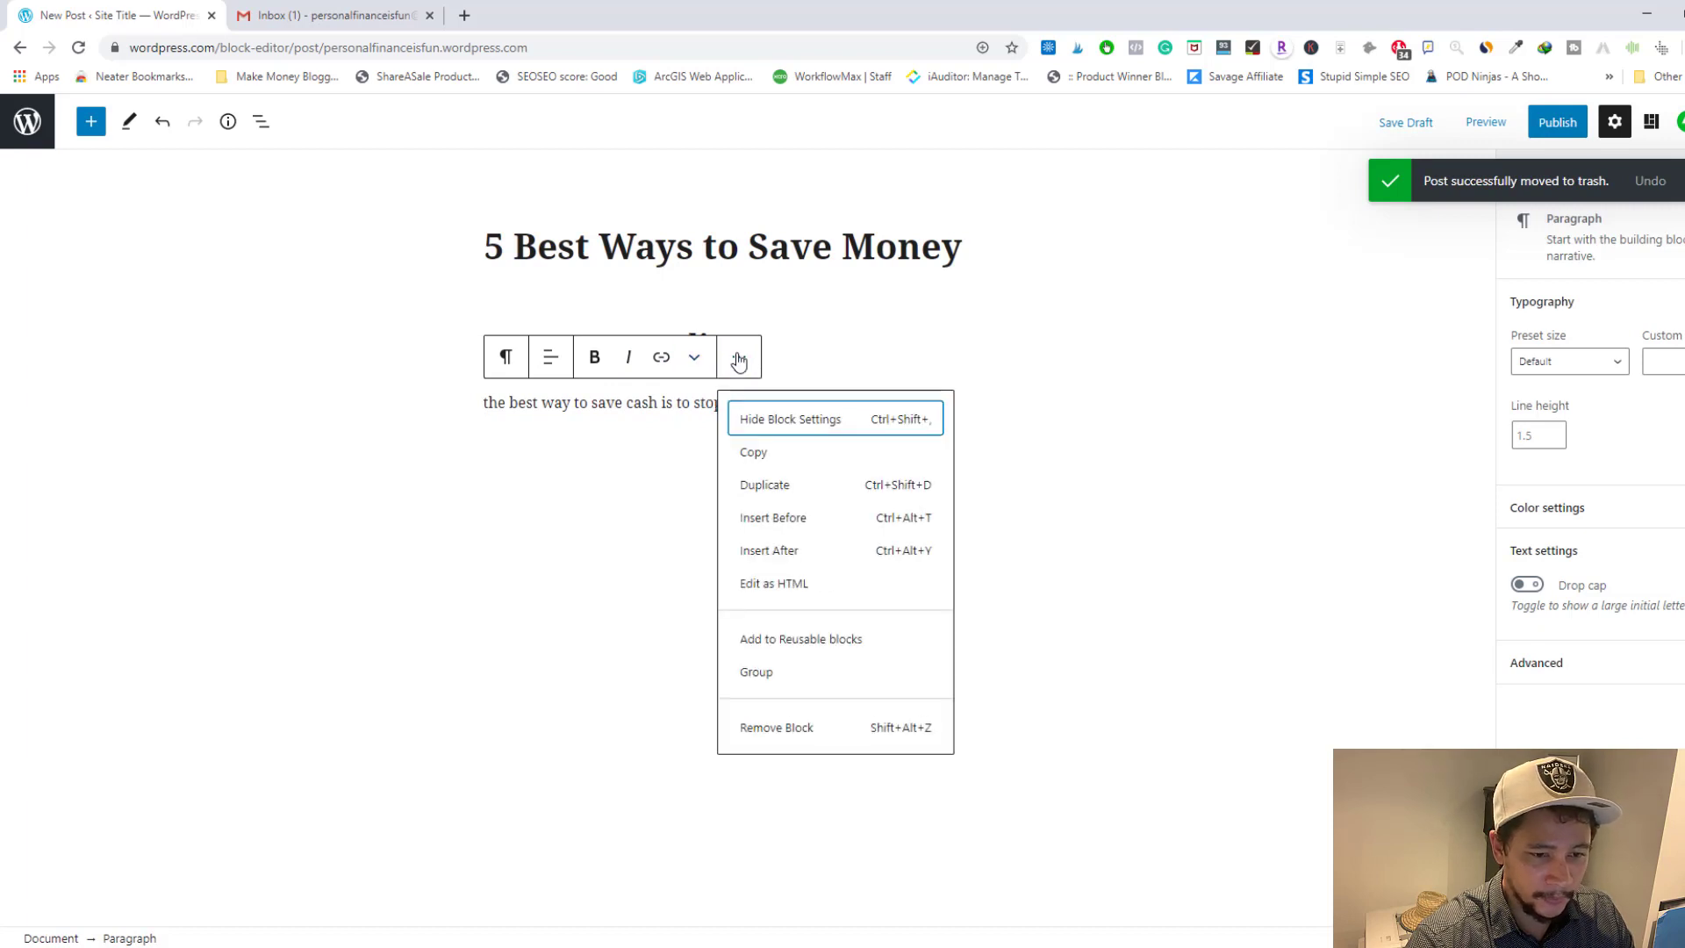
{"action": "left_click", "coordinate": [523, 439]}
{"action": "left_click", "coordinate": [523, 437]}
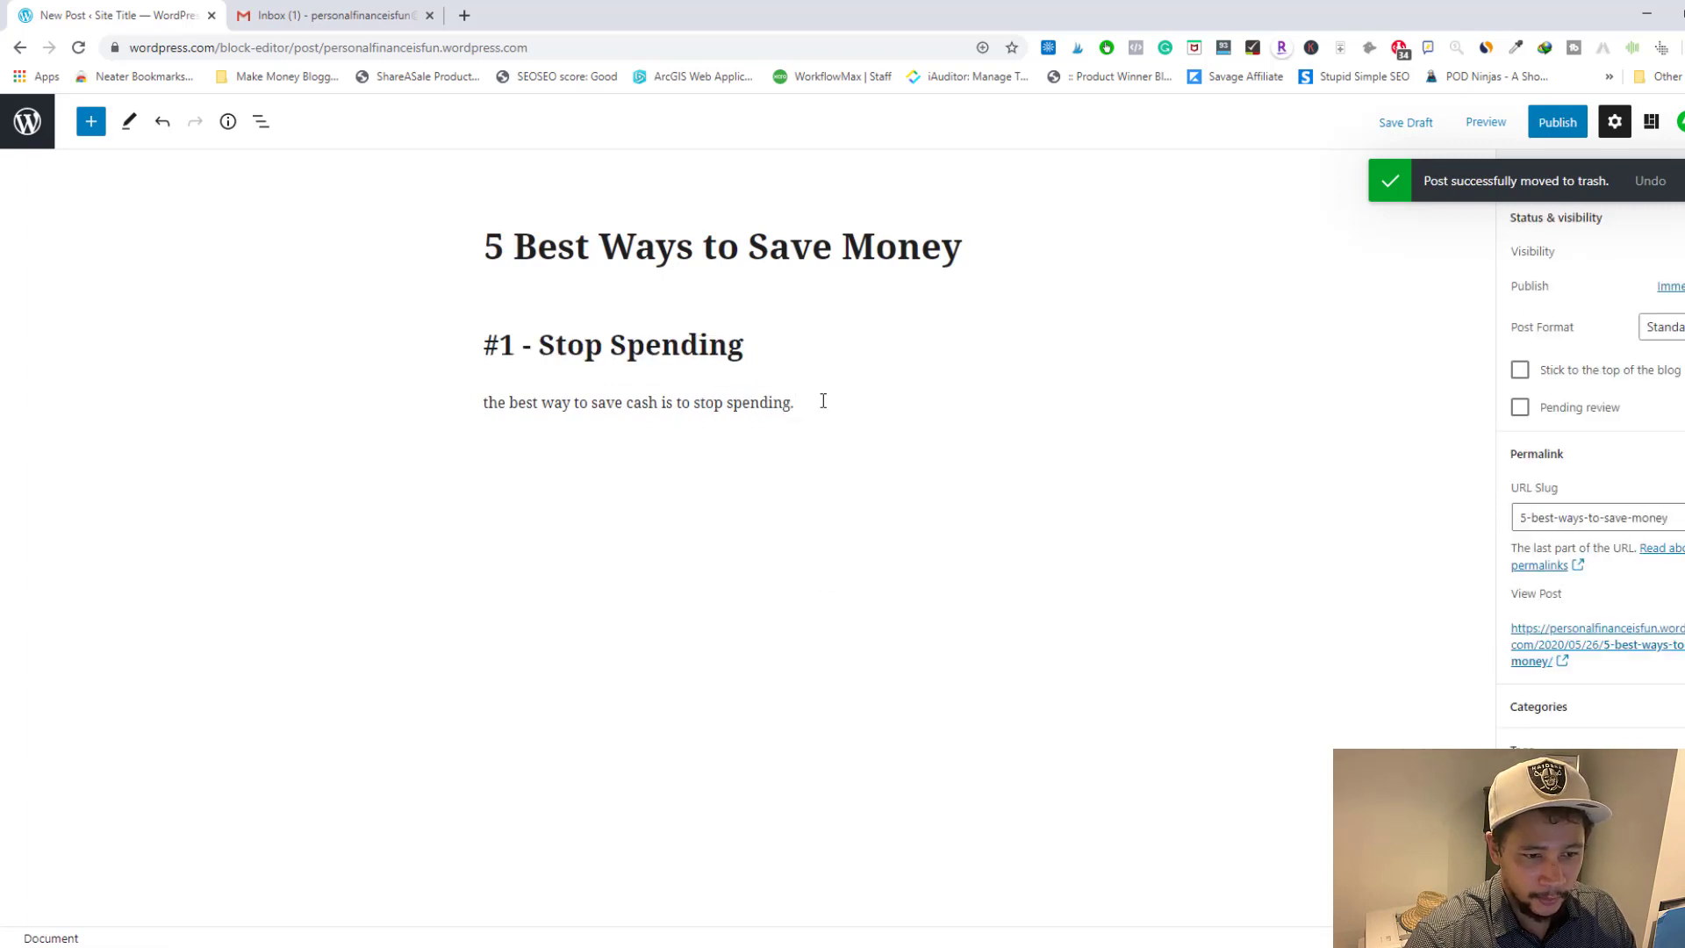
- Add an H2 heading block below the first paragraph reading "#2 - Dine in At Home"
{"action": "left_click", "coordinate": [814, 410]}
{"action": "key", "text": "Return"}
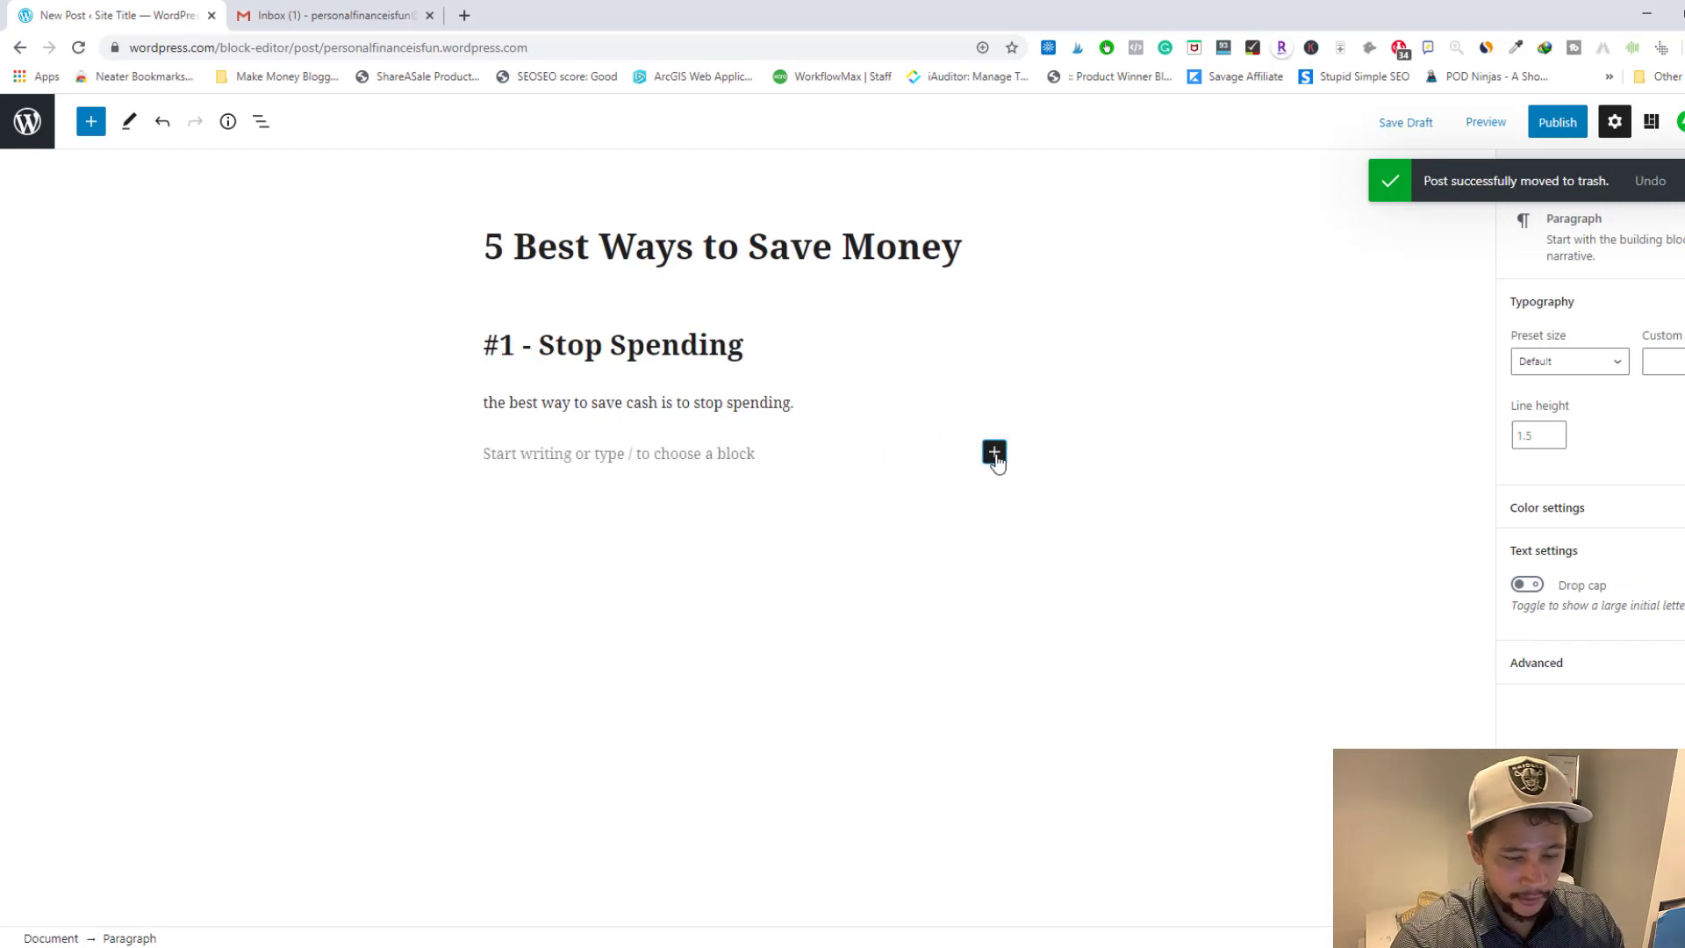
{"action": "left_click", "coordinate": [994, 452]}
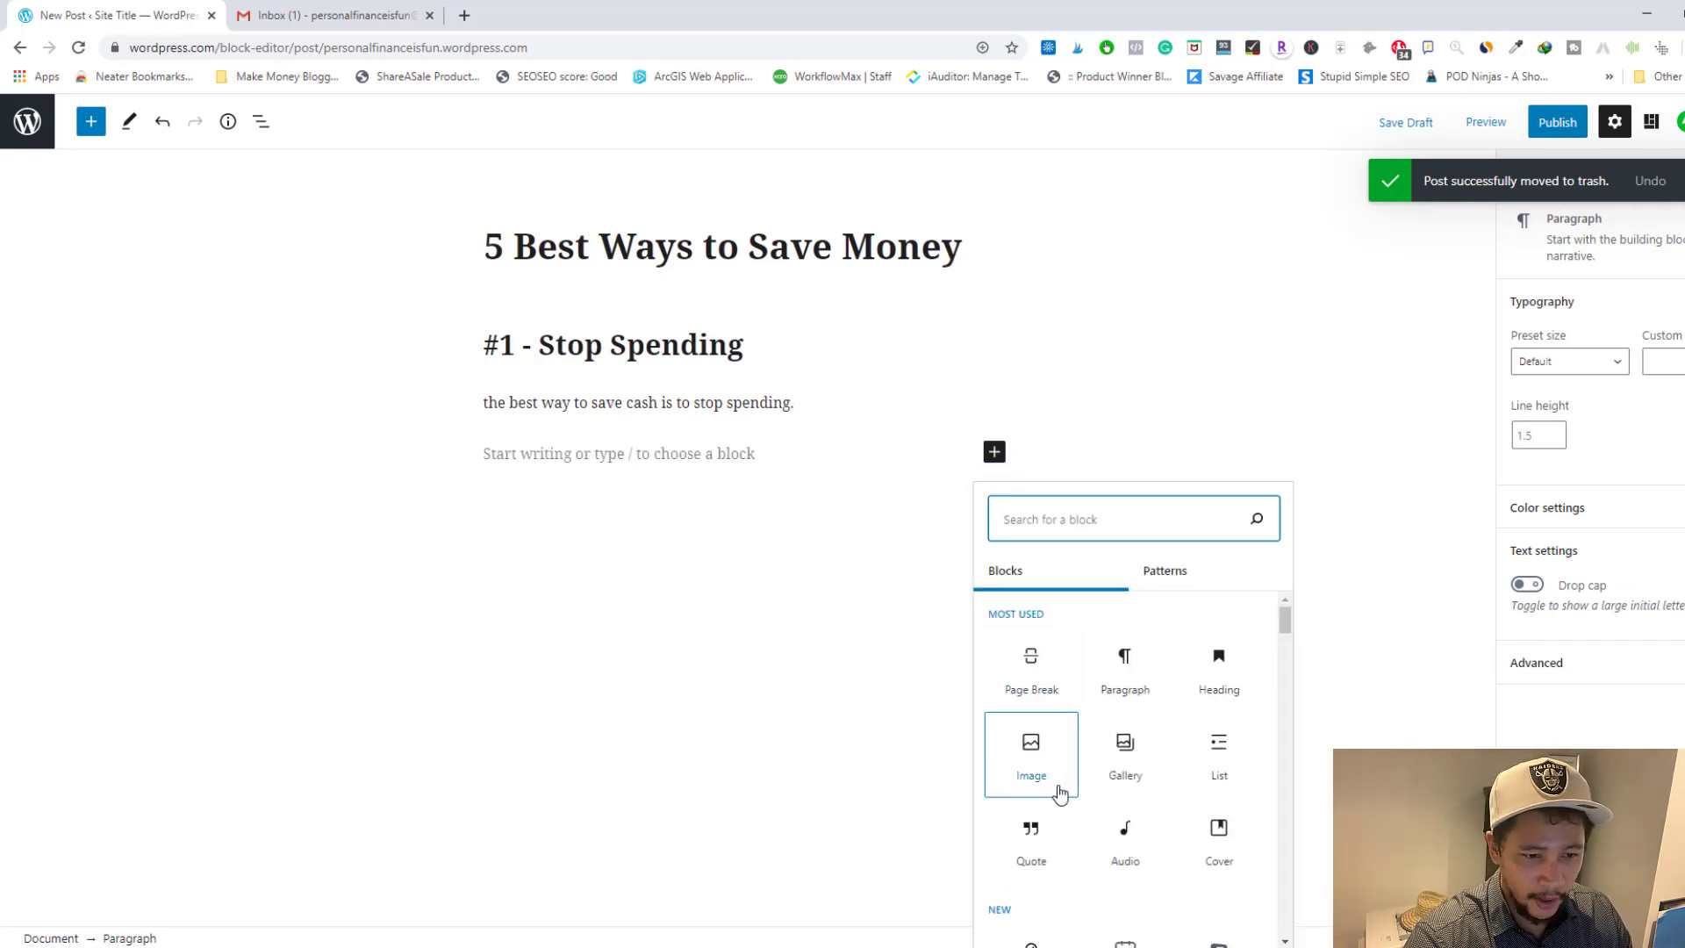
{"action": "left_click", "coordinate": [1217, 680]}
{"action": "left_click", "coordinate": [1217, 680]}
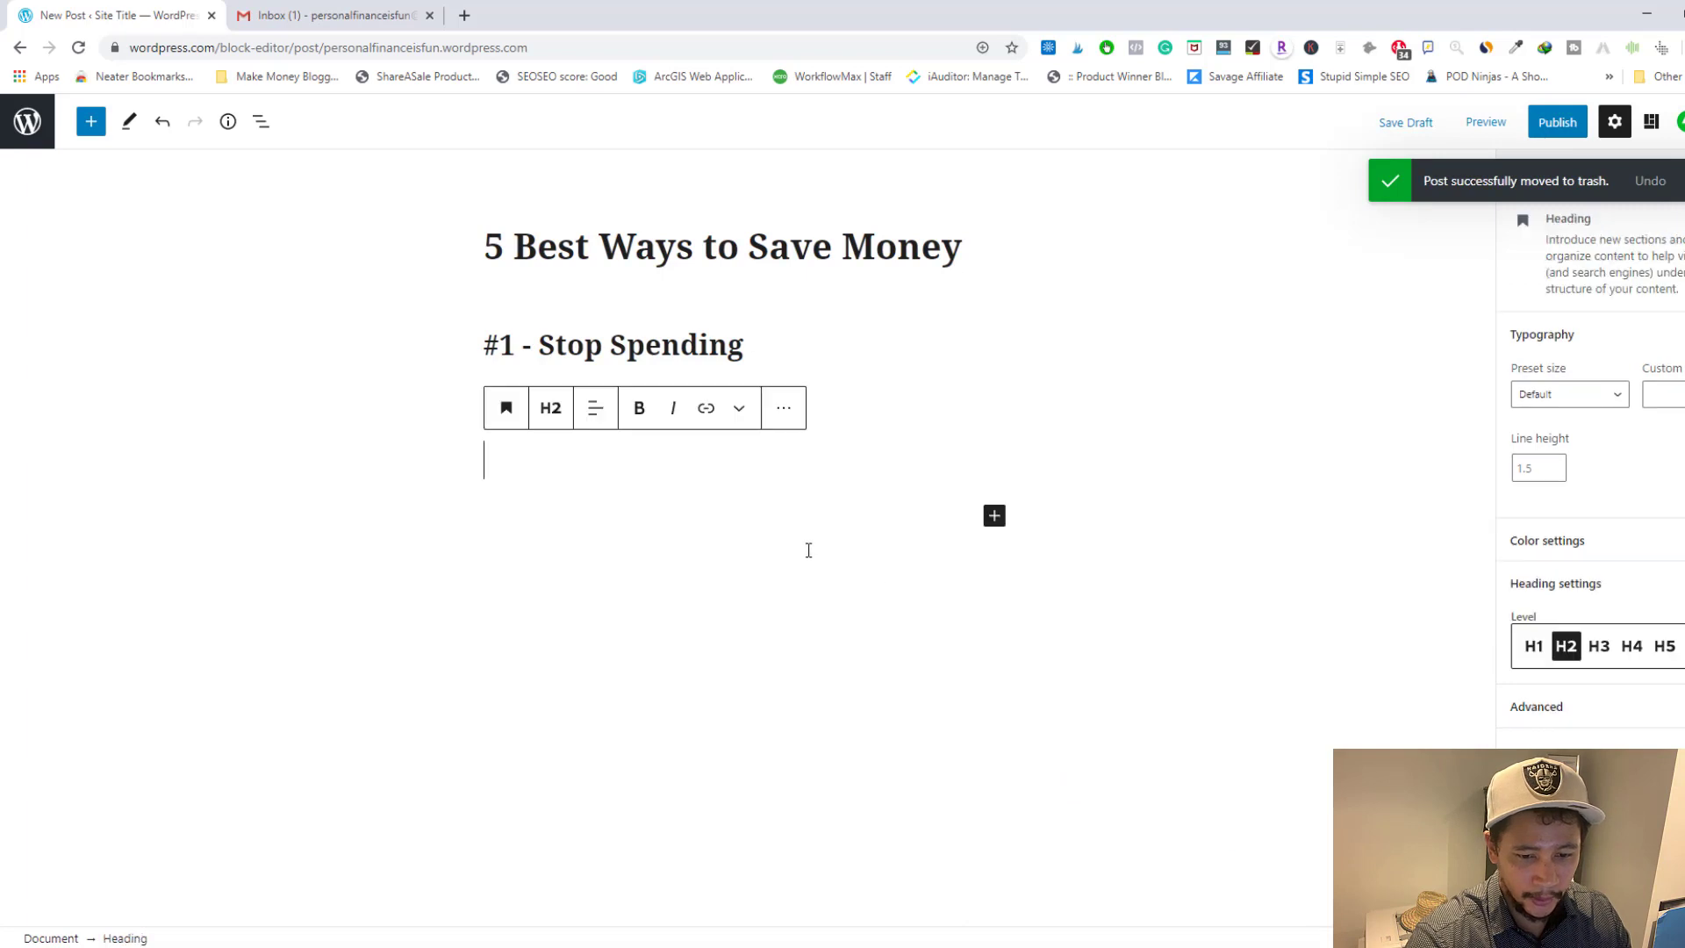
{"action": "type", "text": "#2"}
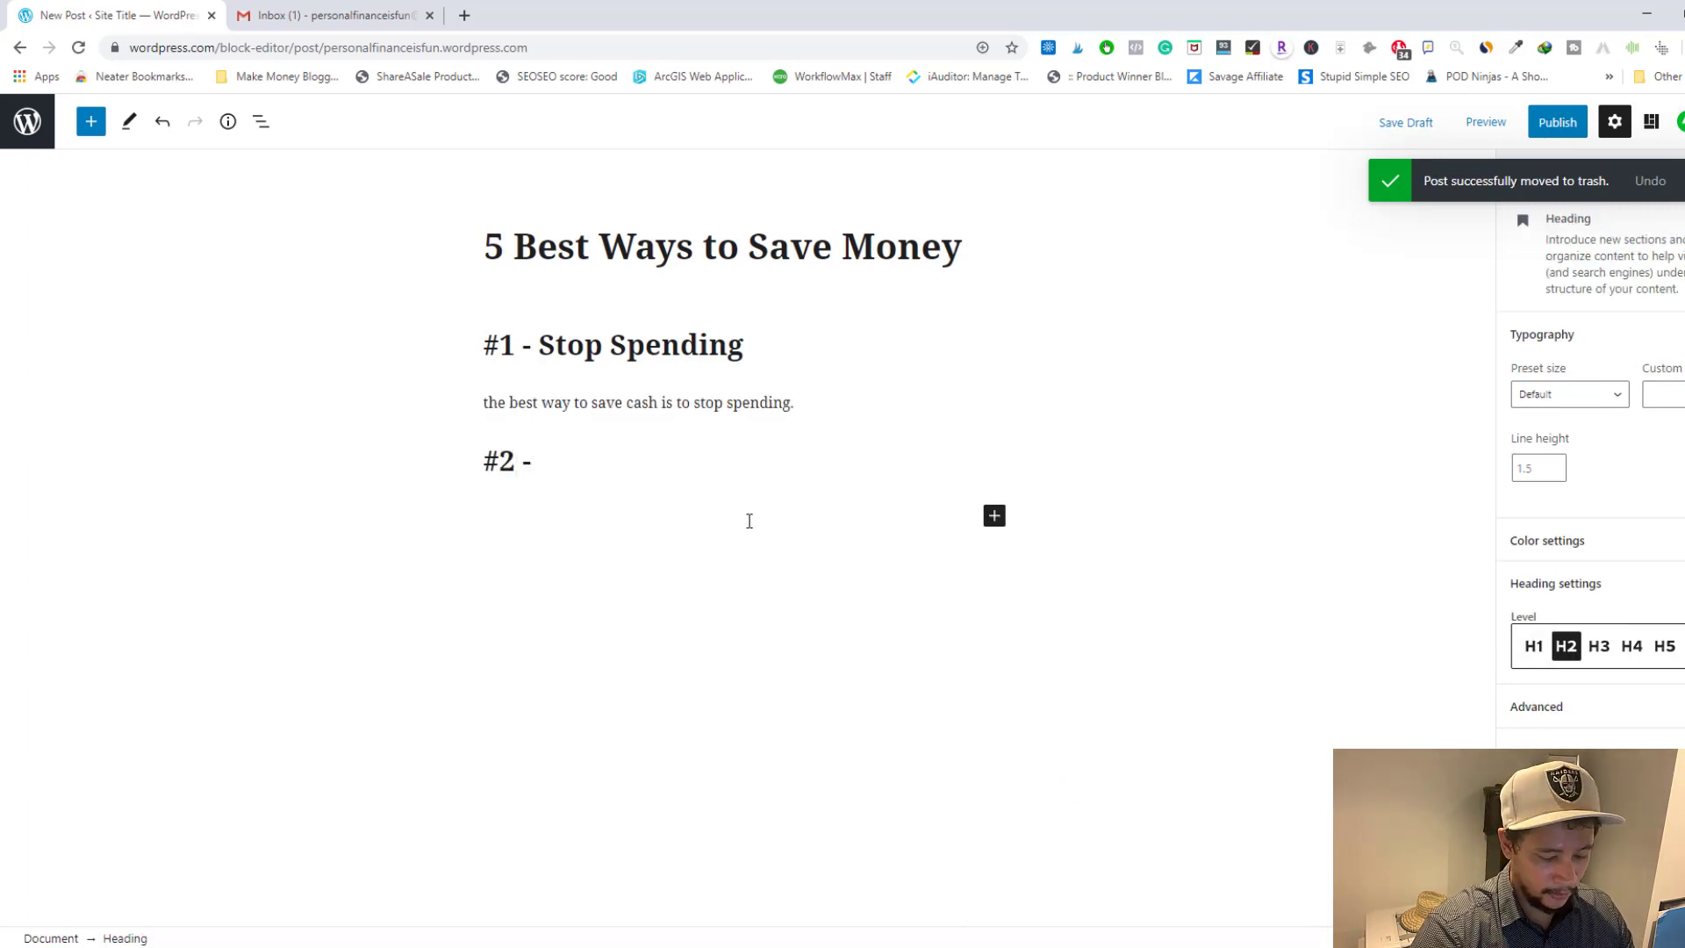
{"action": "type", "text": " - "}
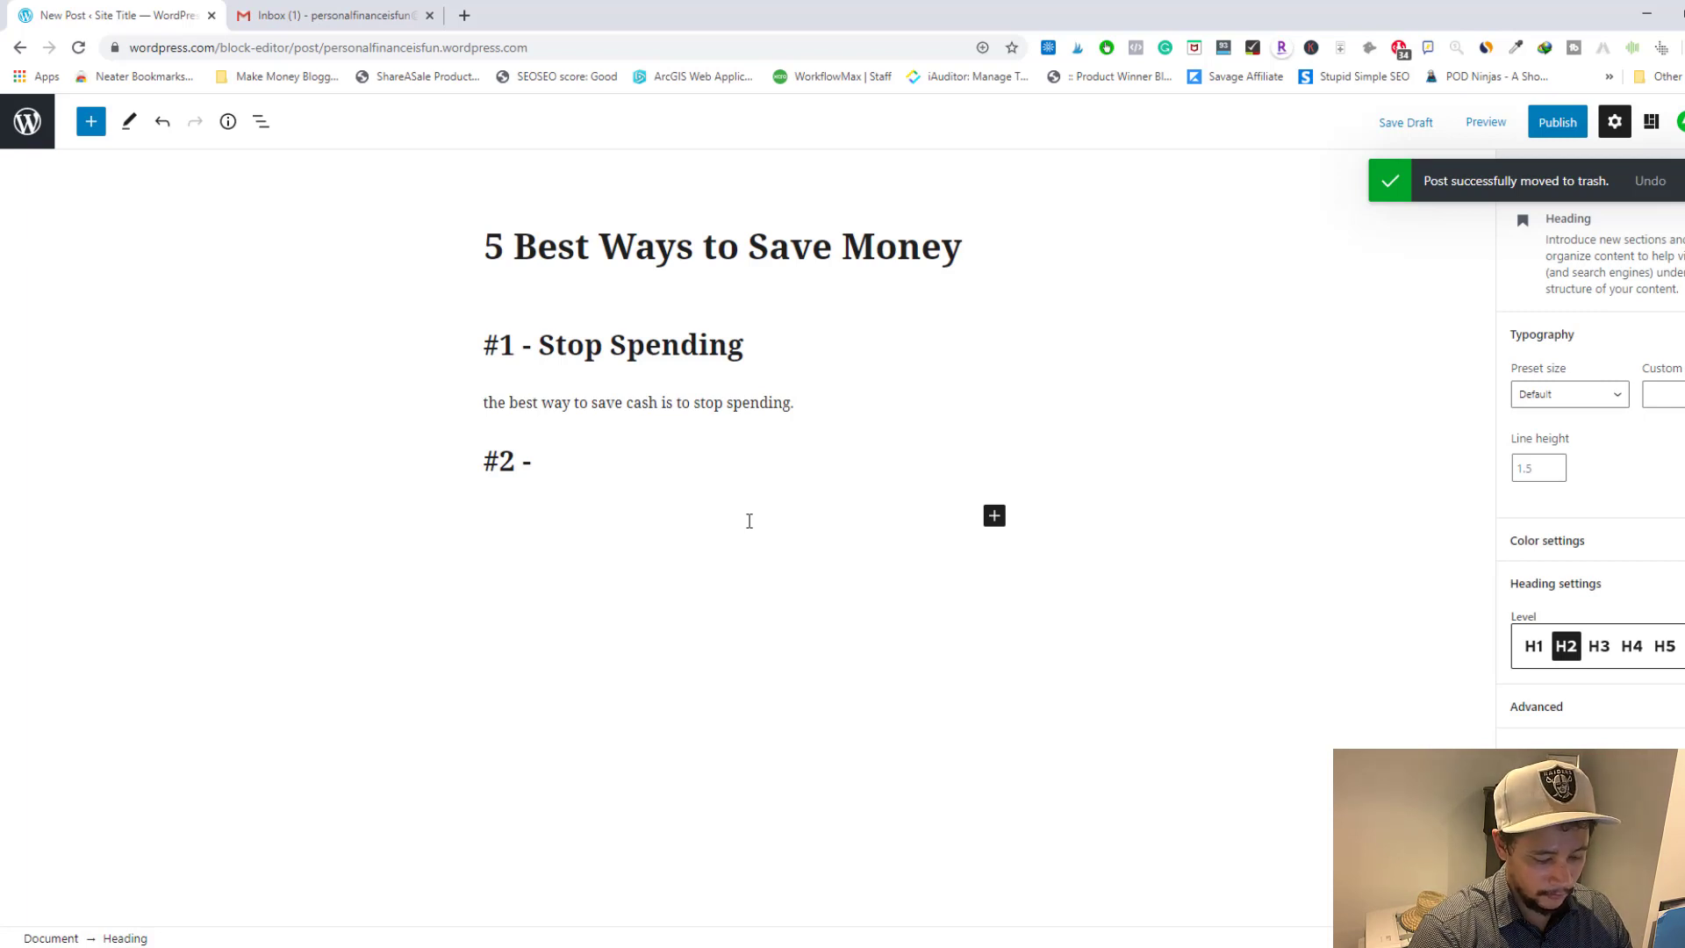
{"action": "type", "text": "Dine A"}
{"action": "key", "text": "BackSpace"}
{"action": "type", "text": "a"}
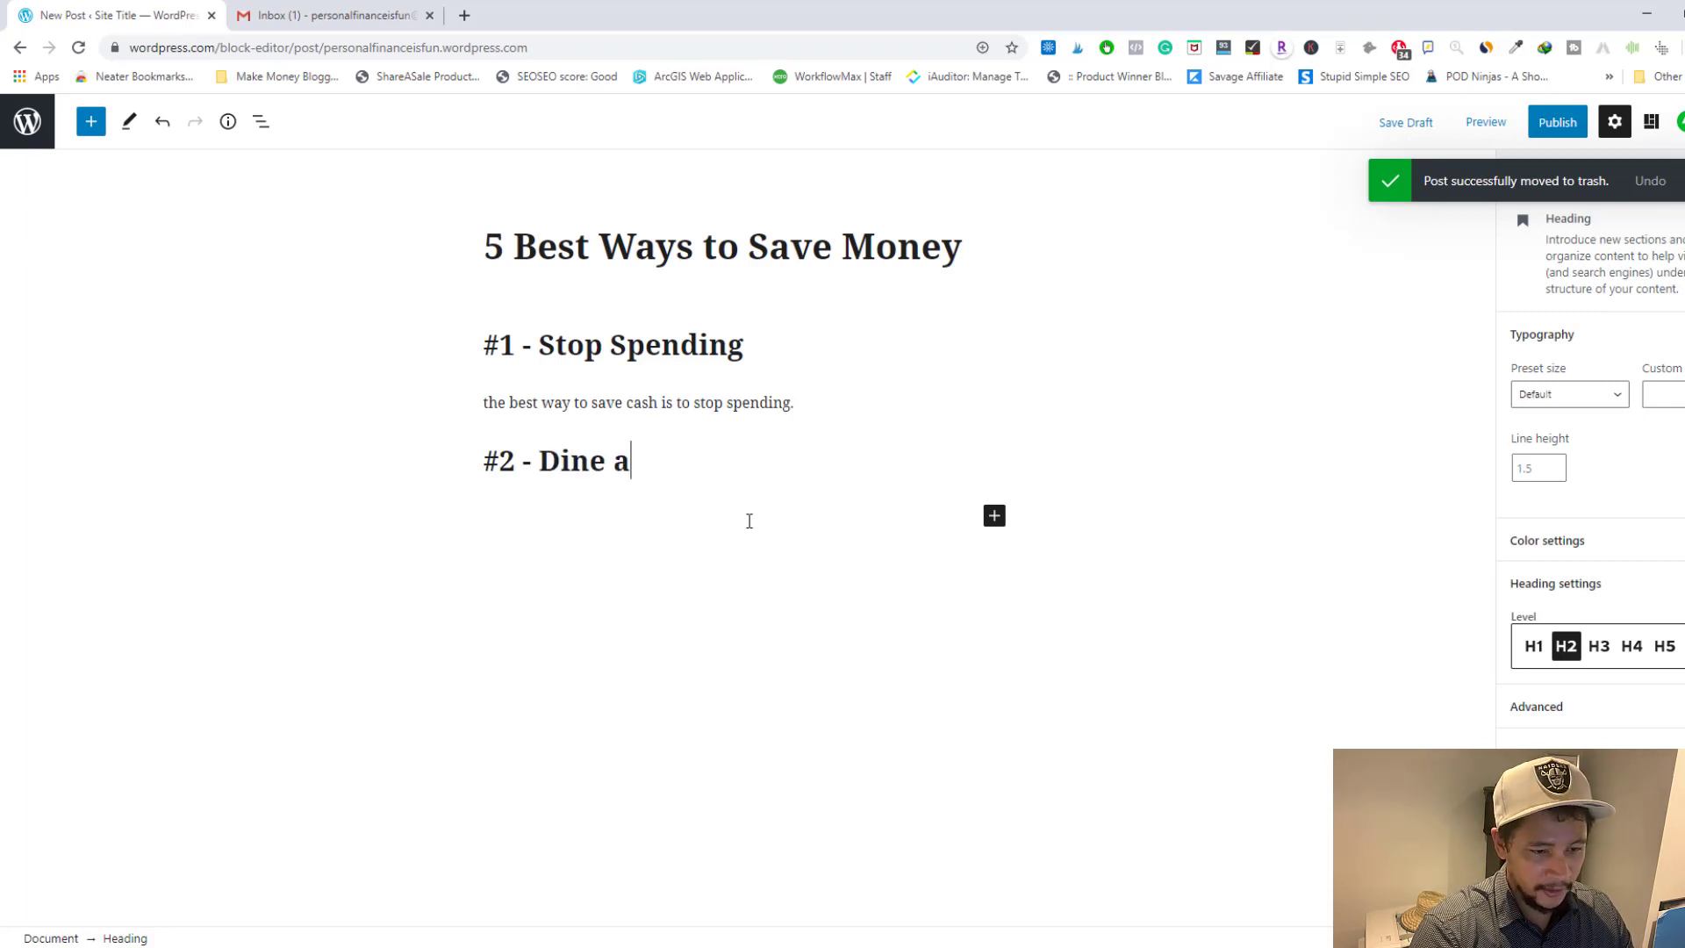
{"action": "key", "text": "BackSpace"}
{"action": "type", "text": "in At Home"}
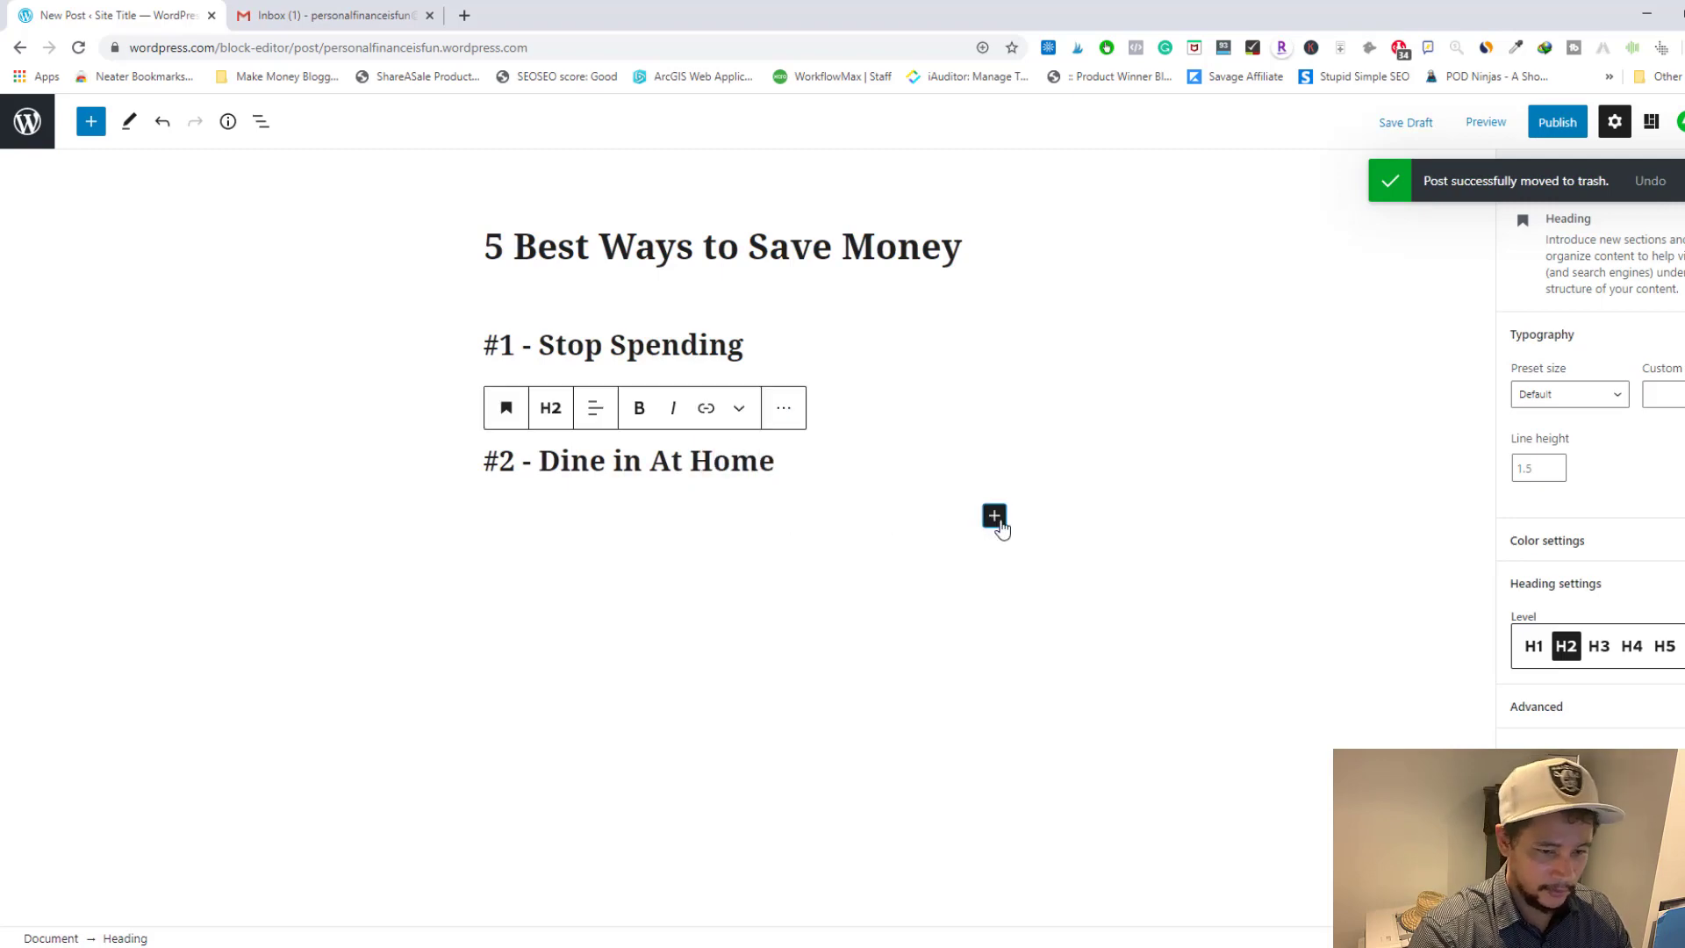
- Add a paragraph block under the "#2 - Dine in At Home" heading with the placeholder text "safsdfsdfsd"
{"action": "left_click", "coordinate": [997, 520]}
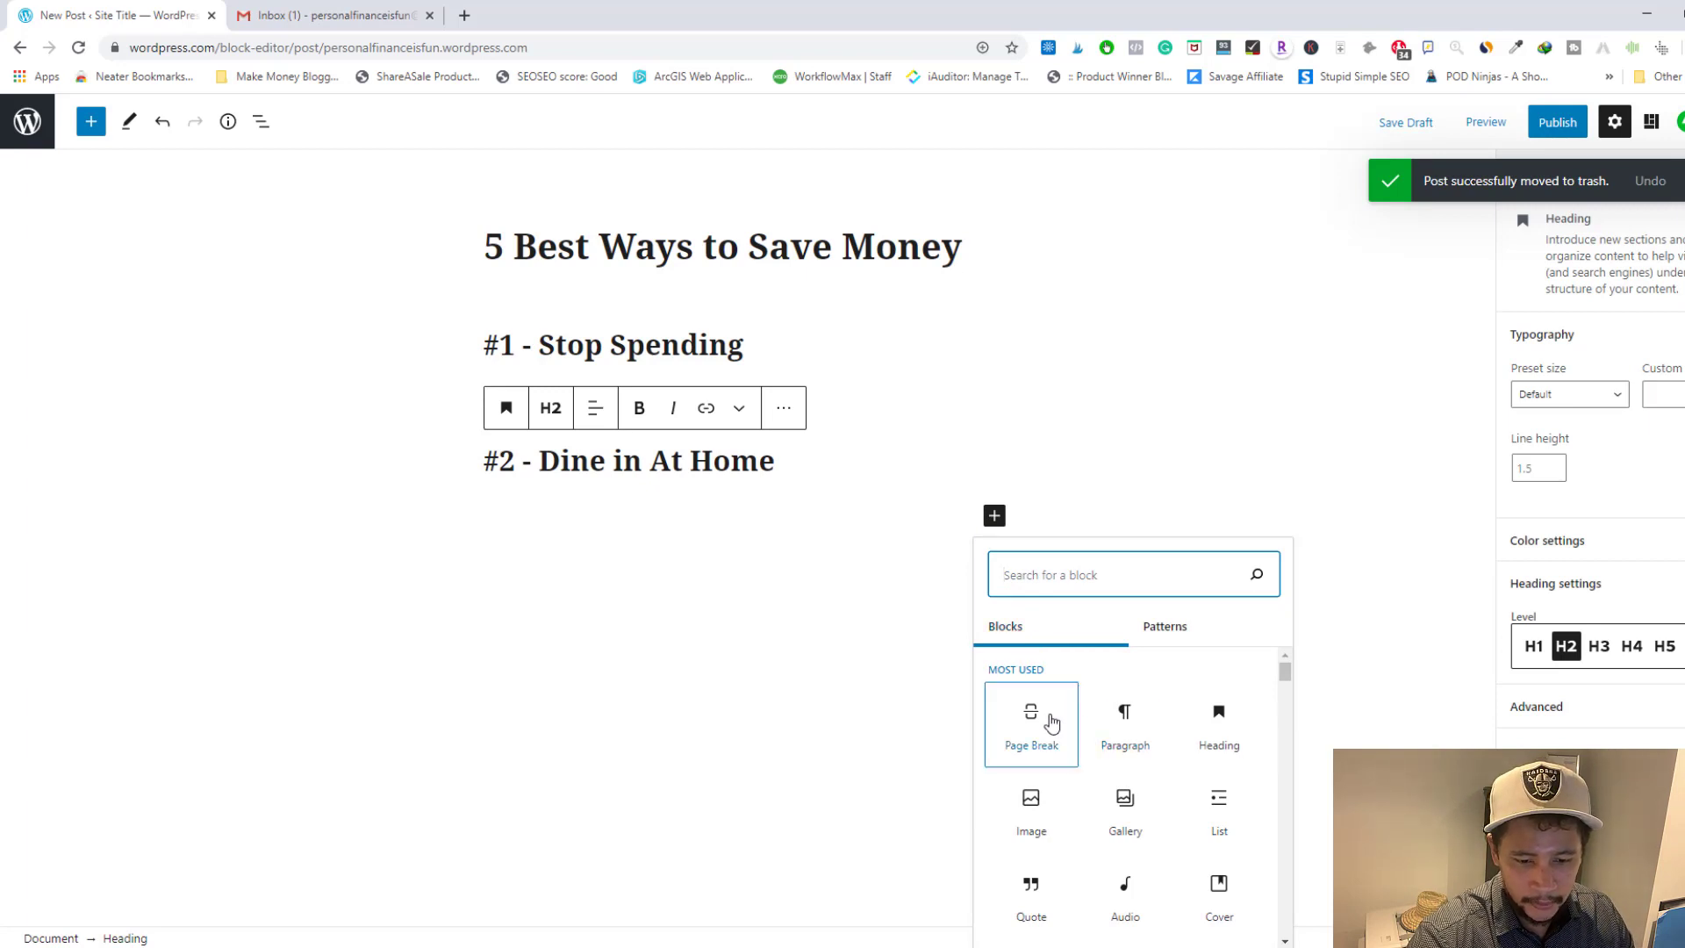
{"action": "left_click", "coordinate": [1139, 739]}
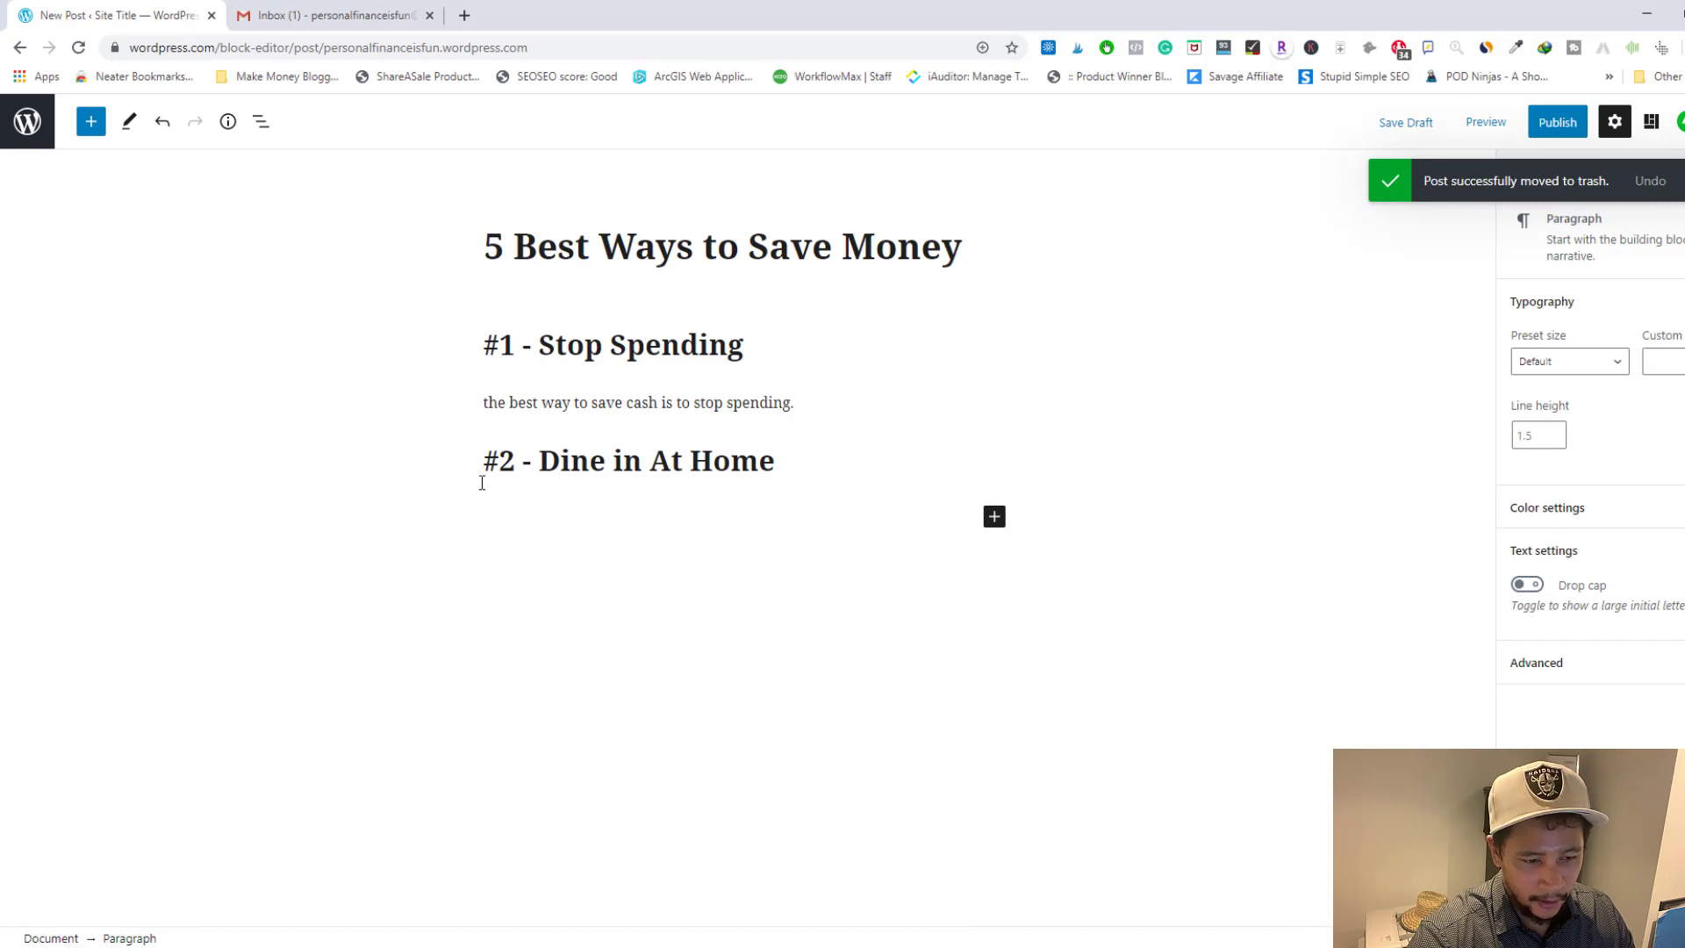
{"action": "type", "text": "safsdfsdfsd"}
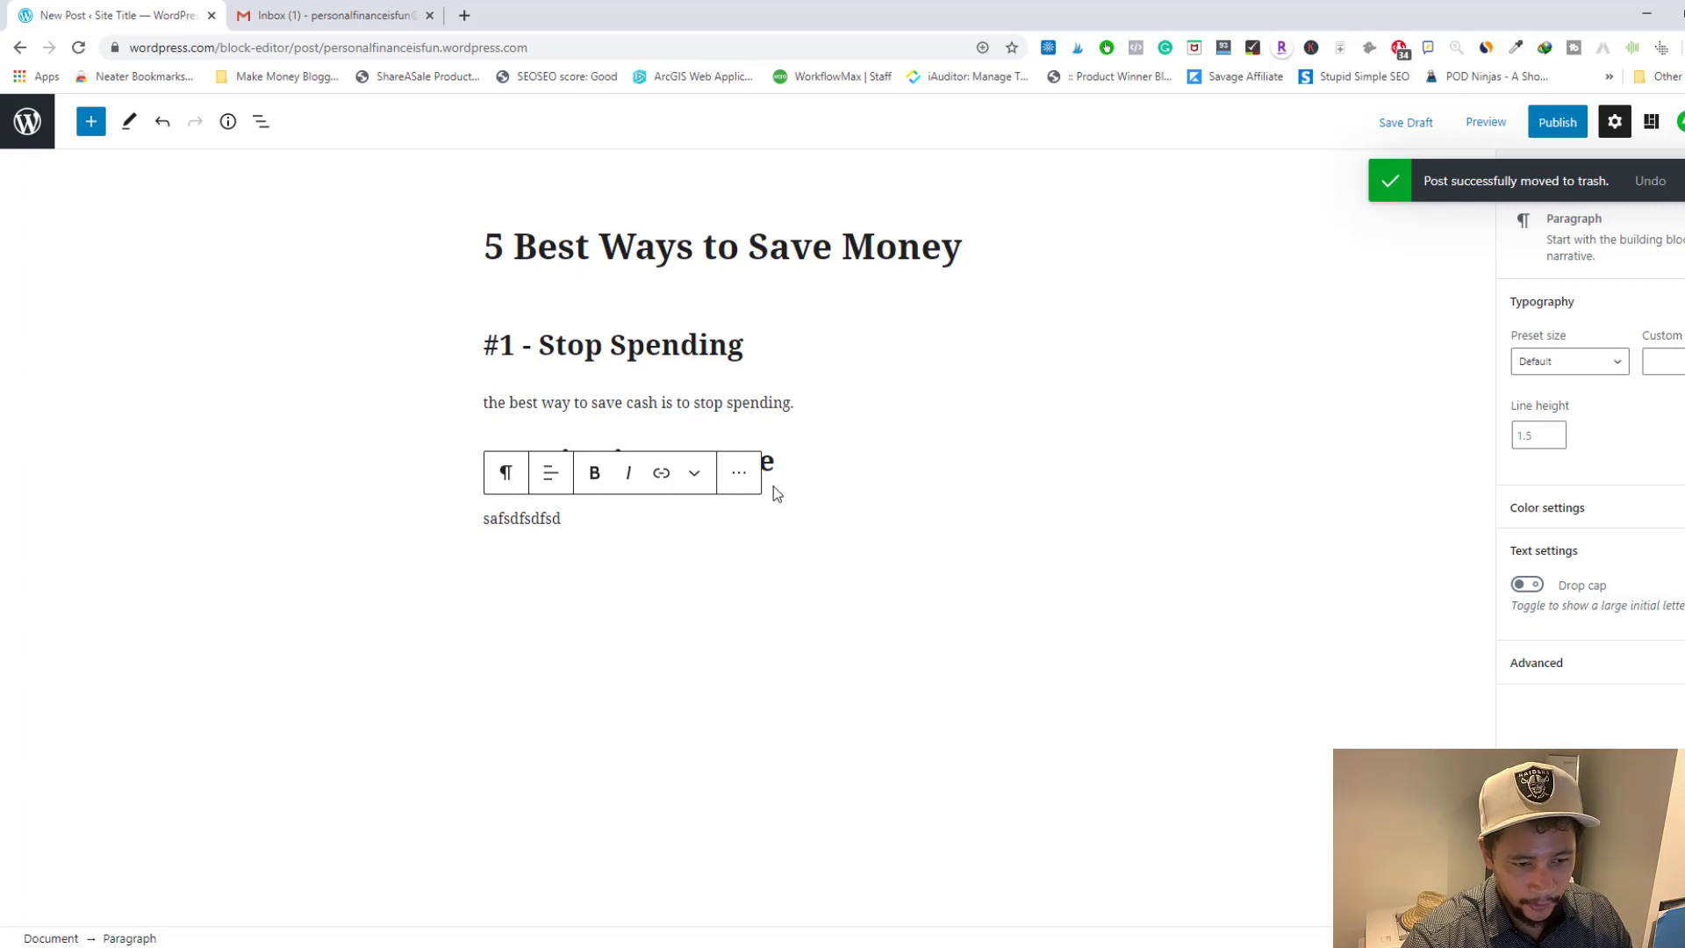
- Insert an image block below the placeholder paragraph using the media library photo of a hand holding dollar bills
{"action": "left_click", "coordinate": [984, 572]}
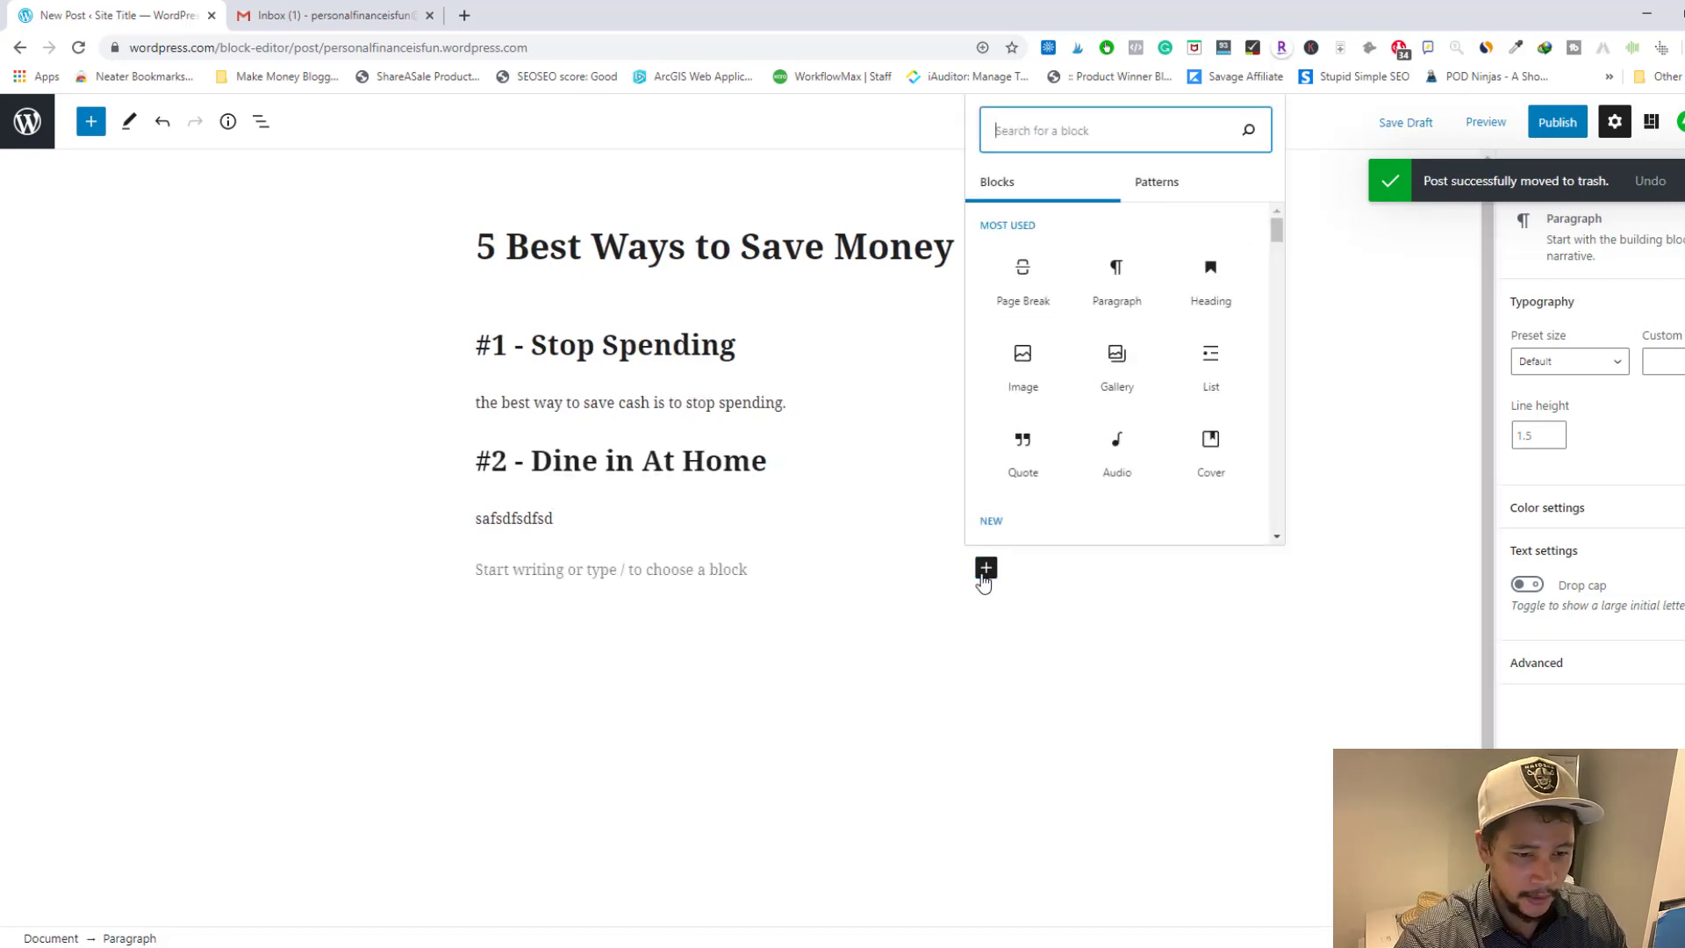
{"action": "left_click", "coordinate": [1018, 366]}
{"action": "left_click", "coordinate": [595, 690]}
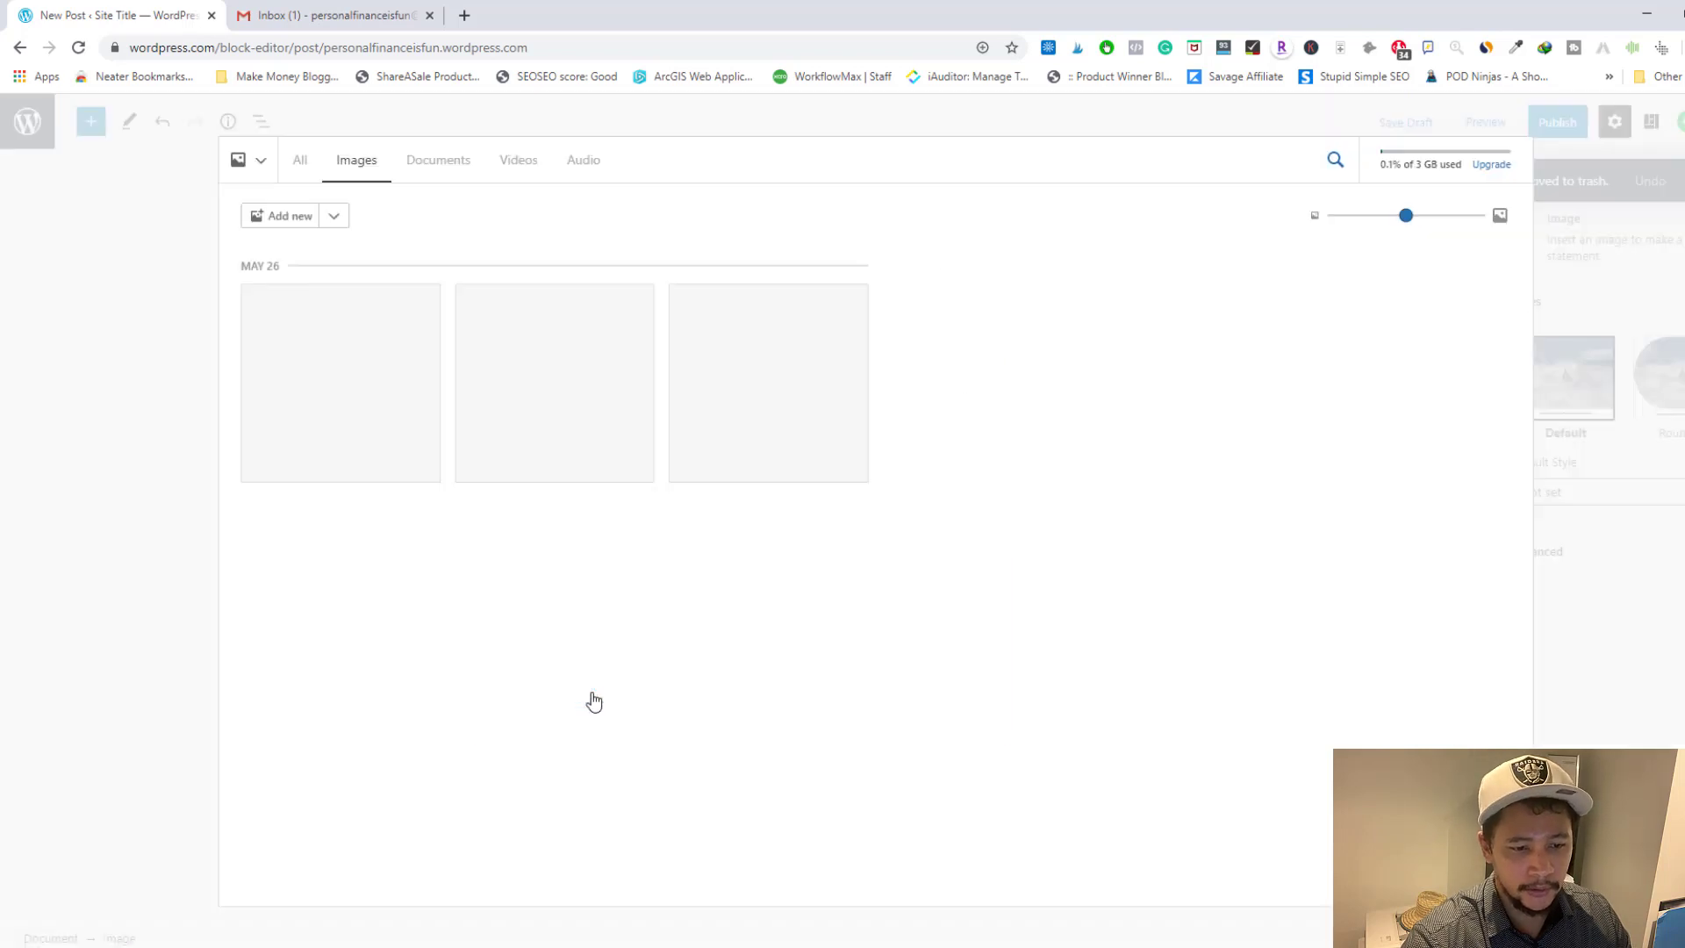
{"action": "left_click", "coordinate": [359, 476]}
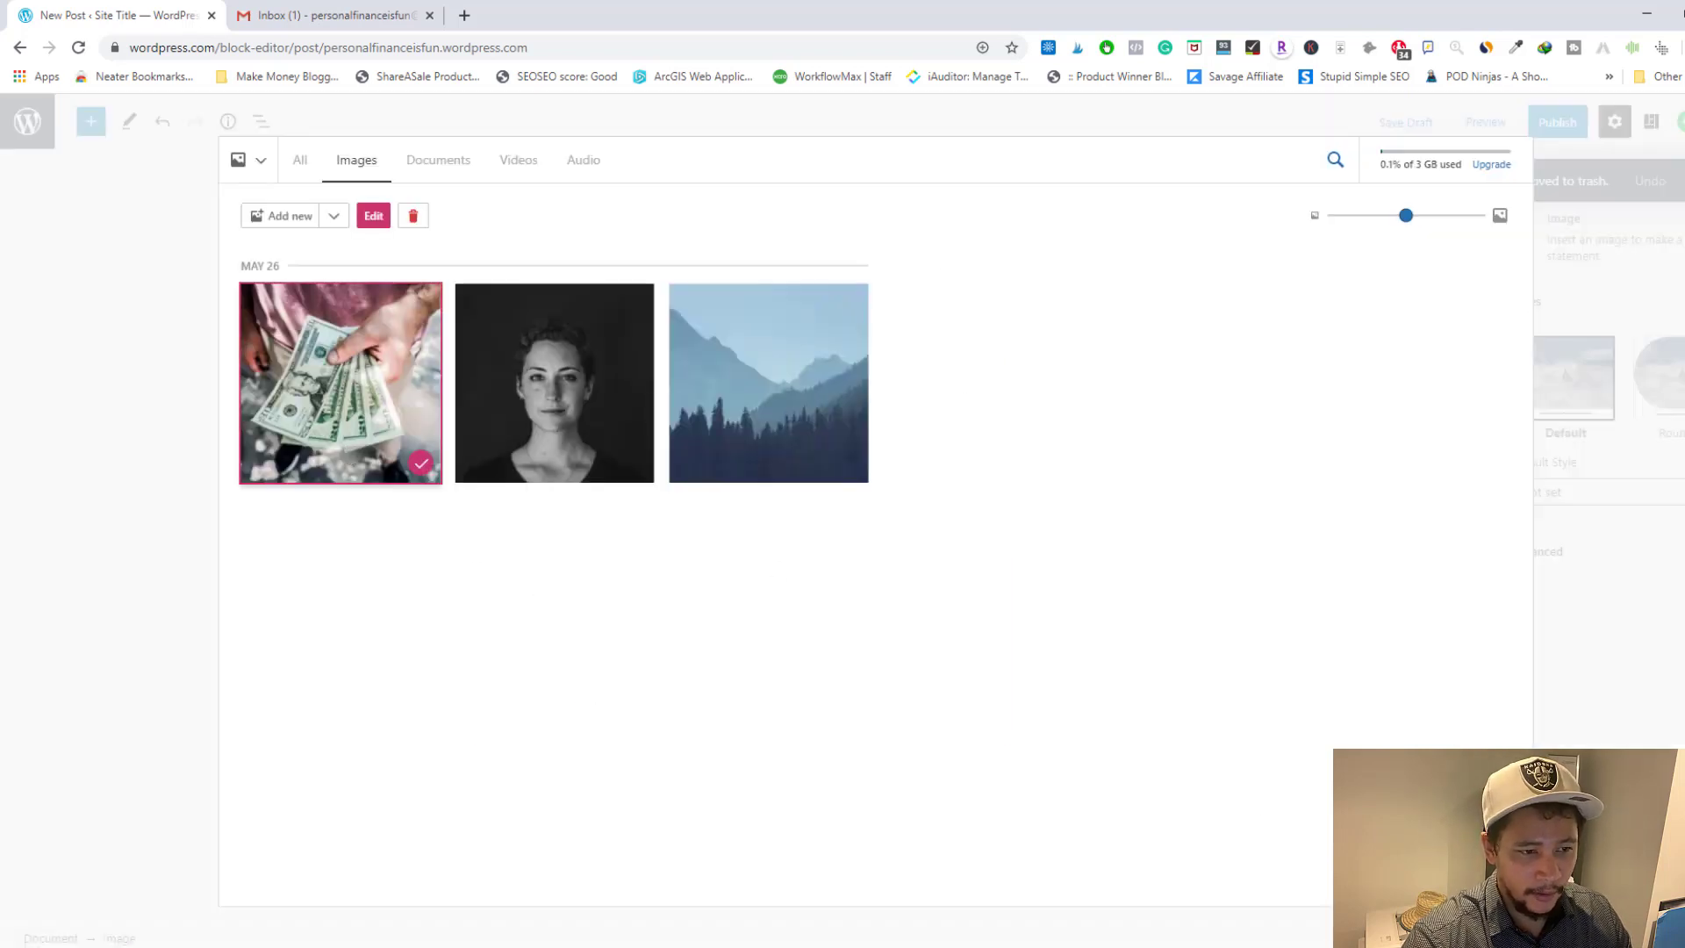
{"action": "left_click", "coordinate": [1495, 880]}
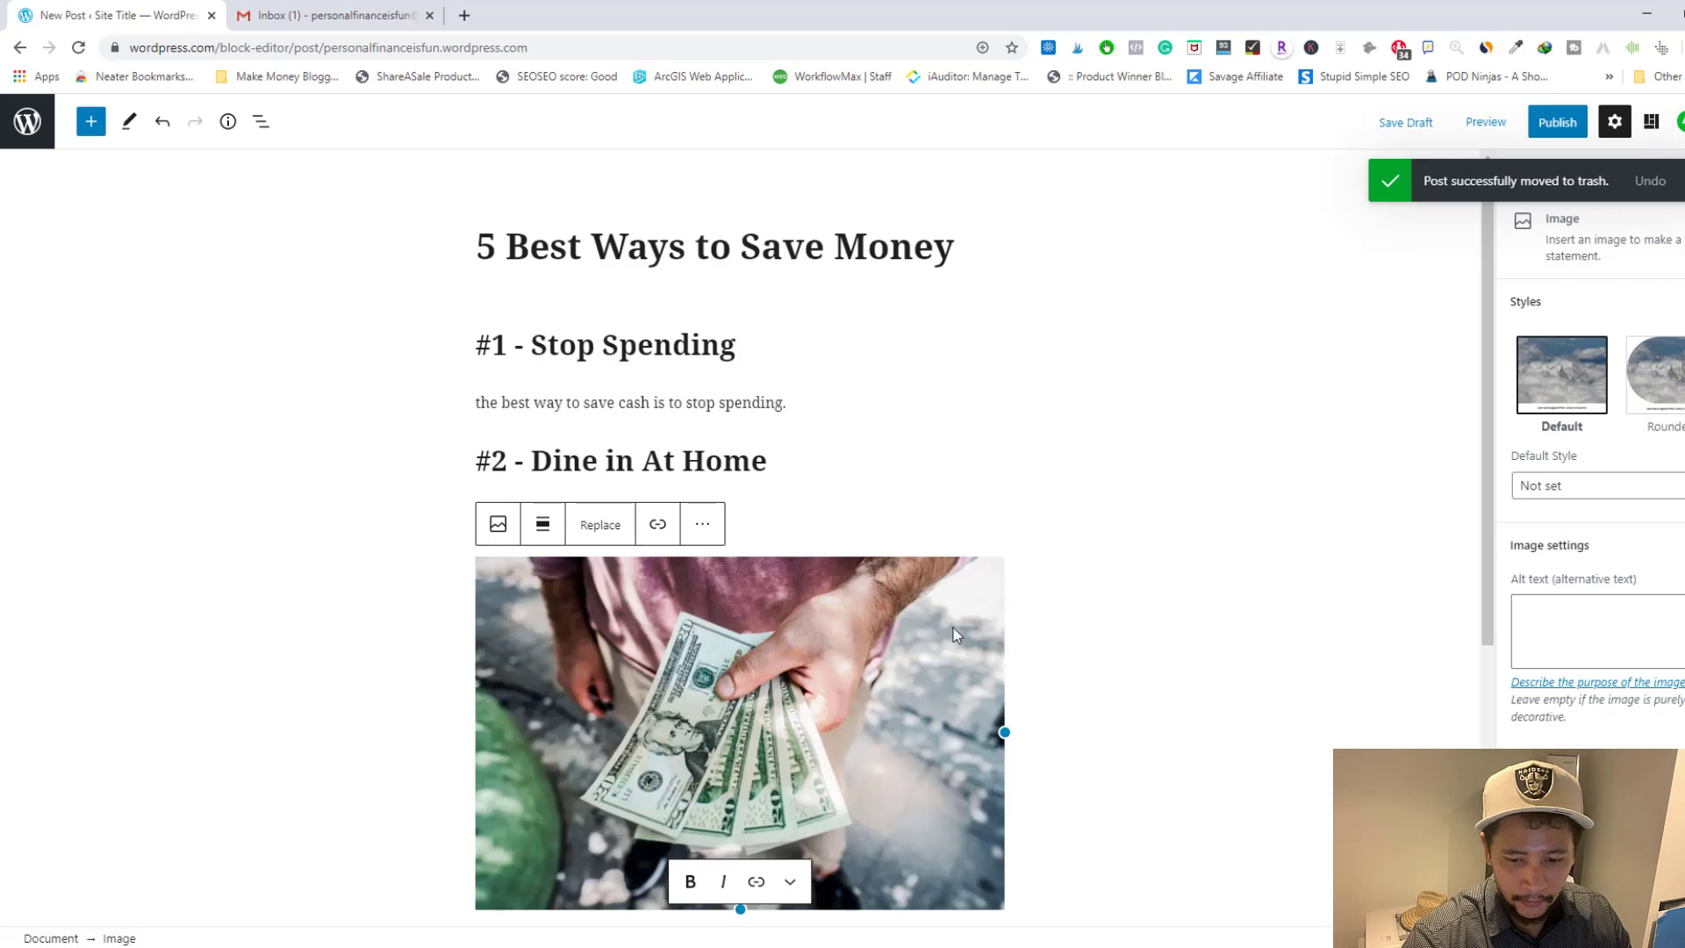
- Leave the image without a caption and add an H2 heading block below it reading "Conclusion"
{"action": "scroll", "coordinate": [962, 629], "scroll_direction": "down", "scroll_amount": 2}
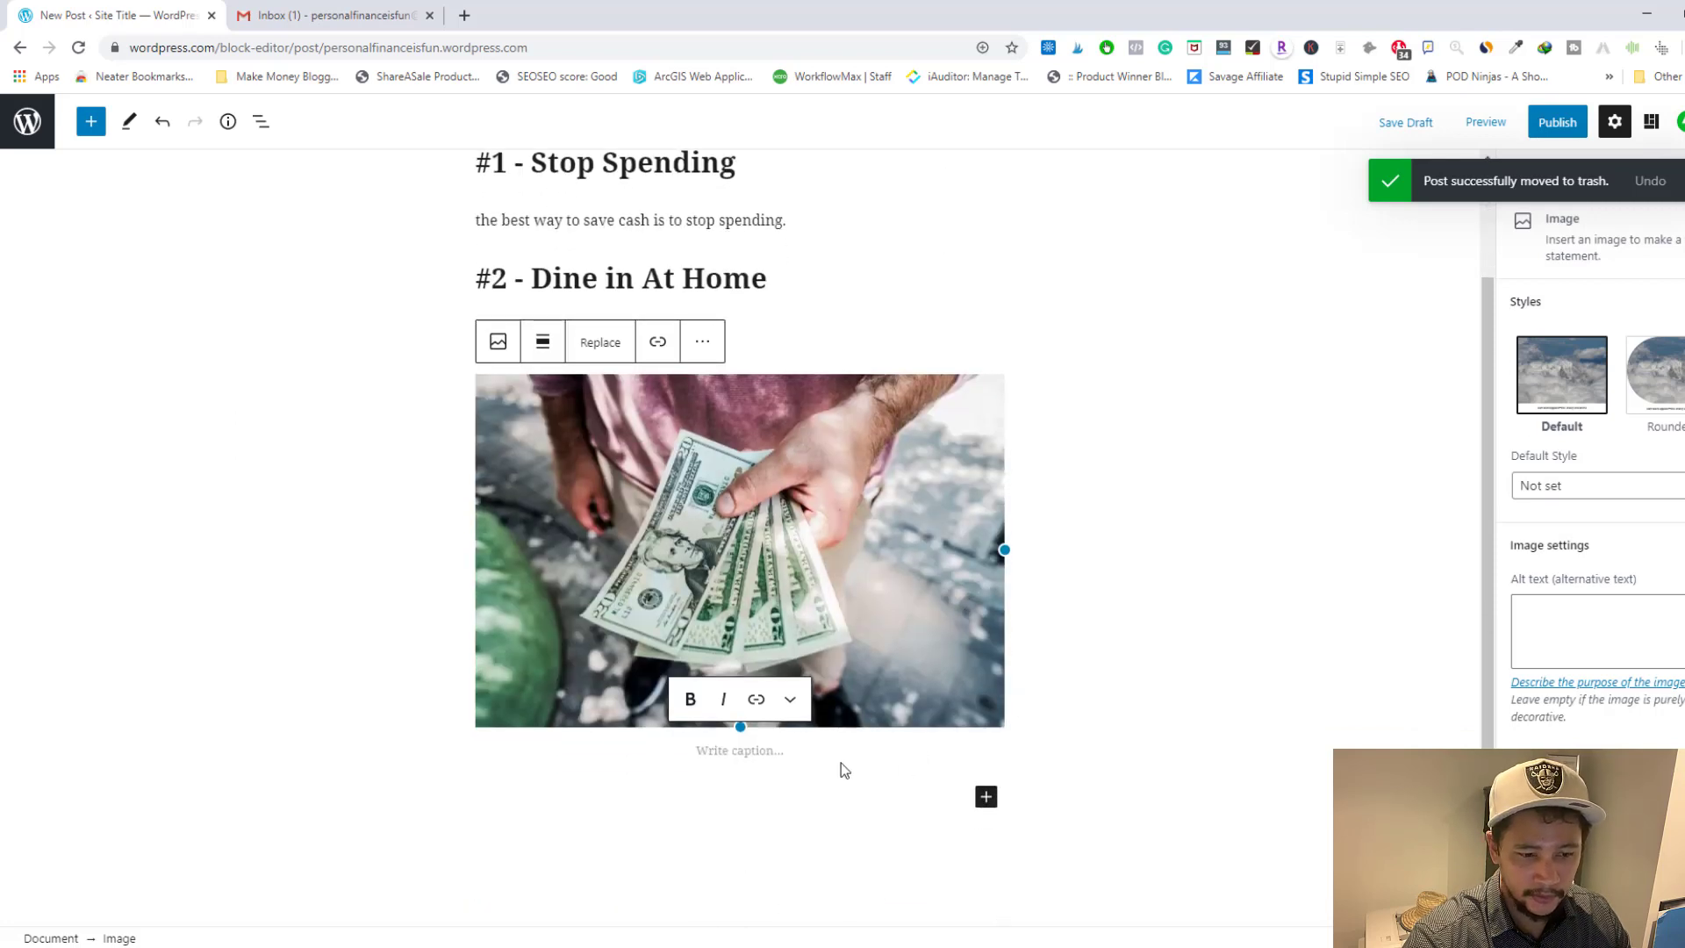
{"action": "left_click", "coordinate": [781, 762]}
{"action": "left_click", "coordinate": [985, 769]}
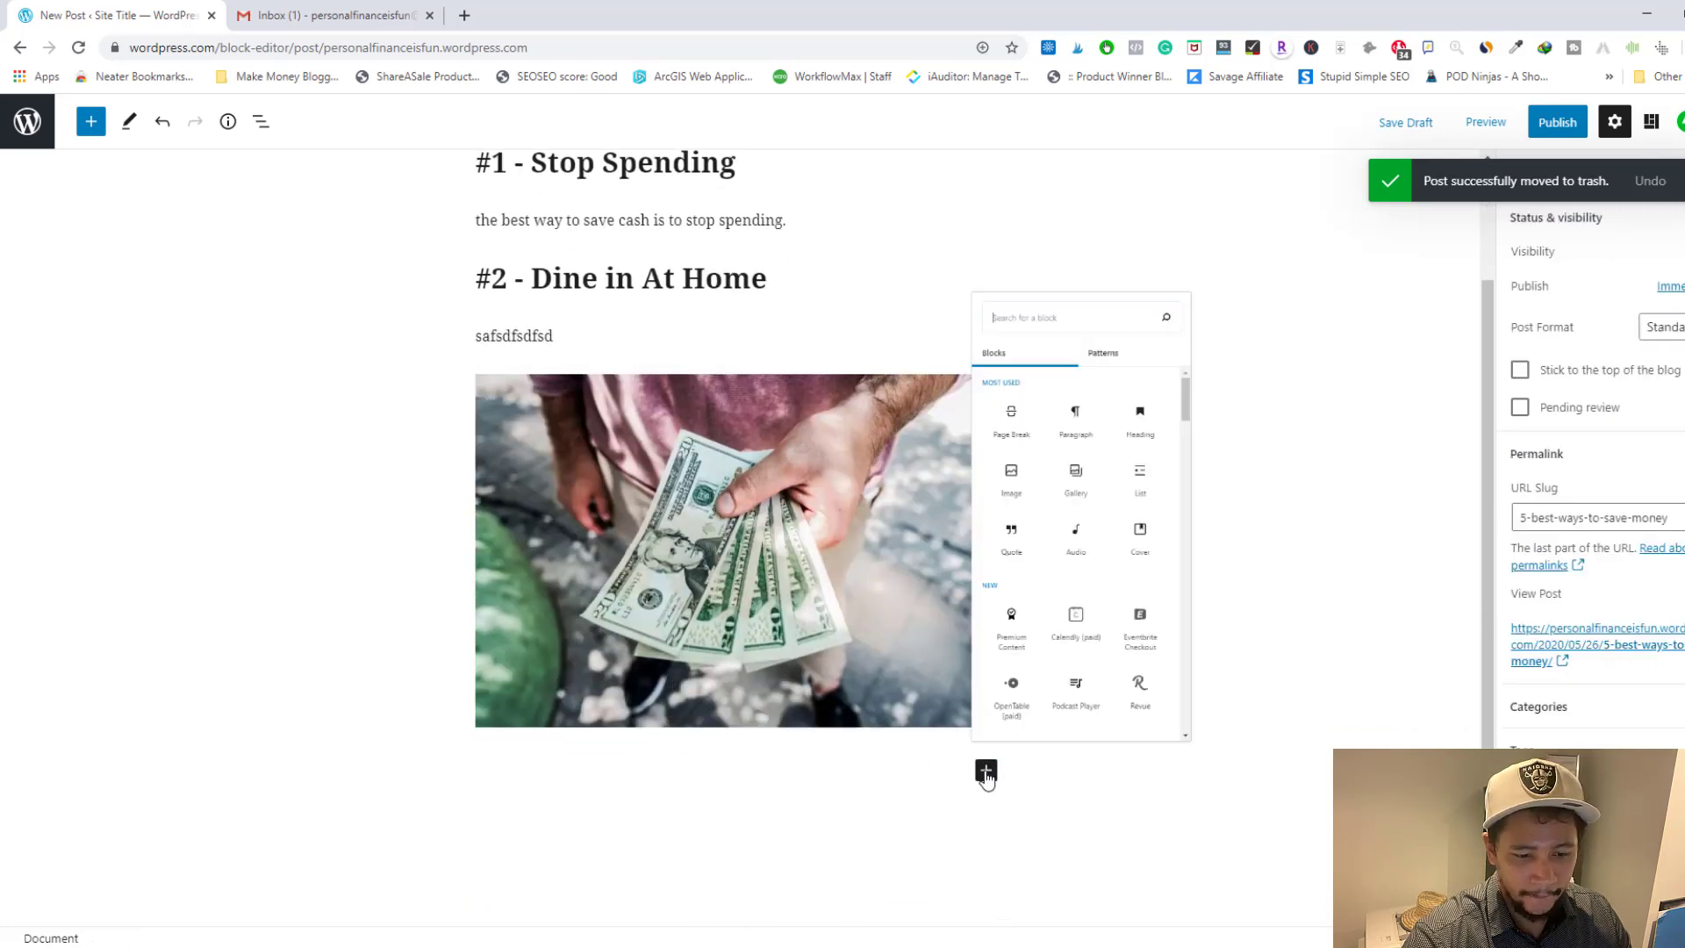
{"action": "left_click", "coordinate": [1210, 295]}
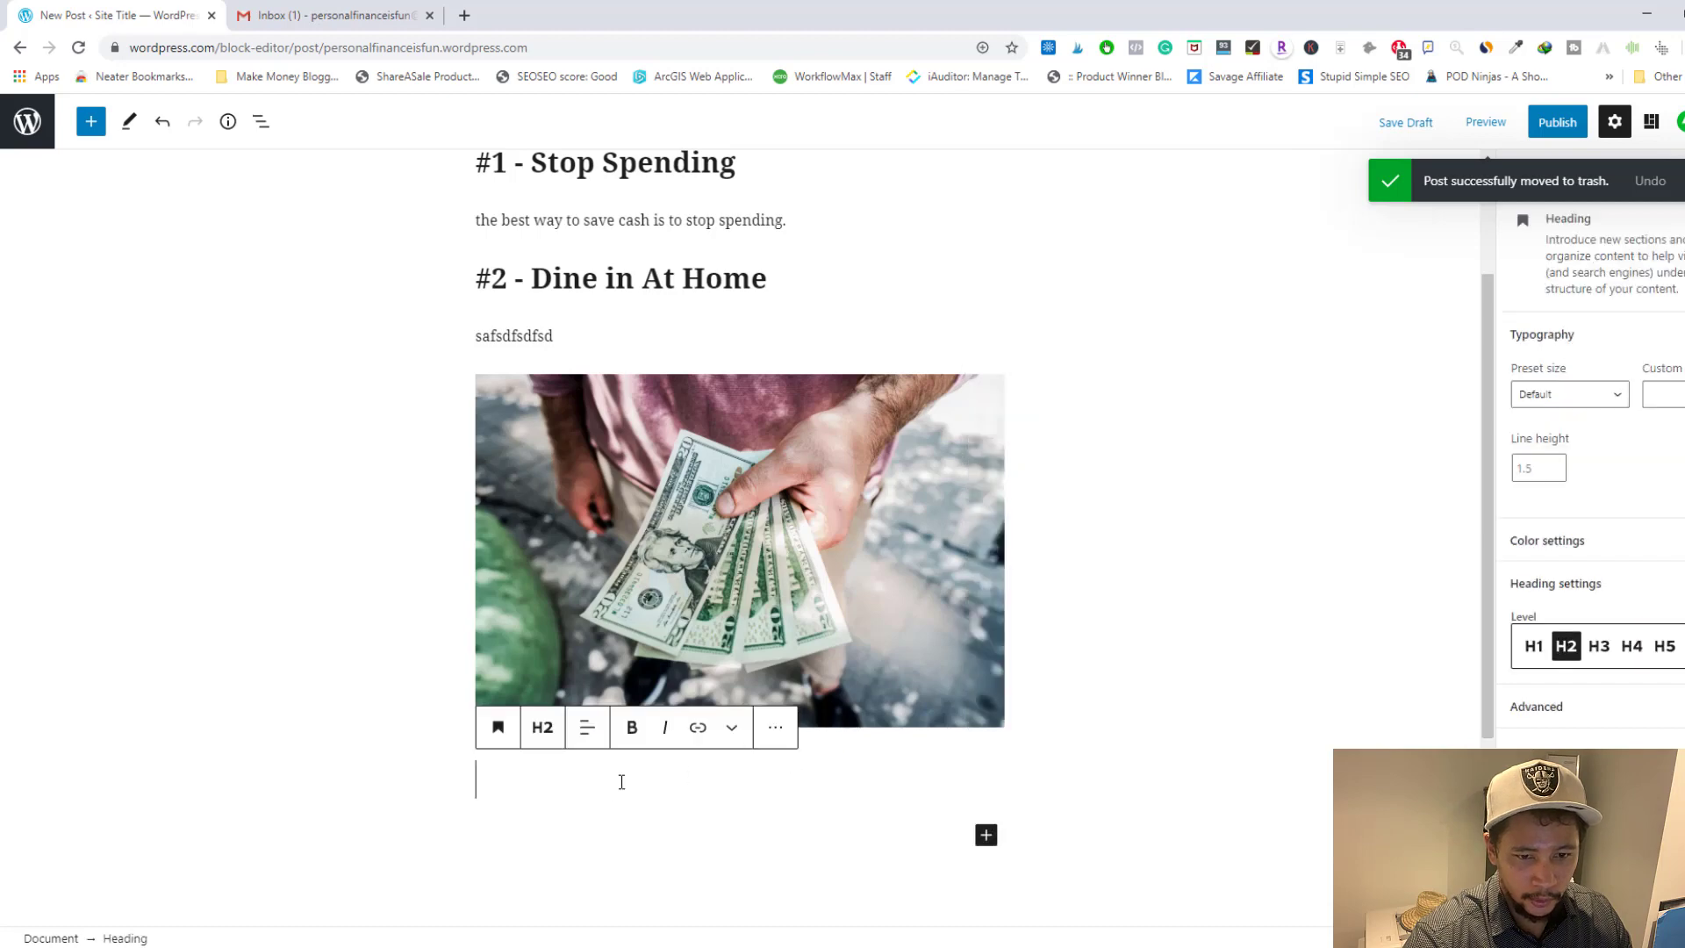
{"action": "scroll", "coordinate": [662, 761], "scroll_direction": "down", "scroll_amount": 2}
{"action": "type", "text": "Conclusion"}
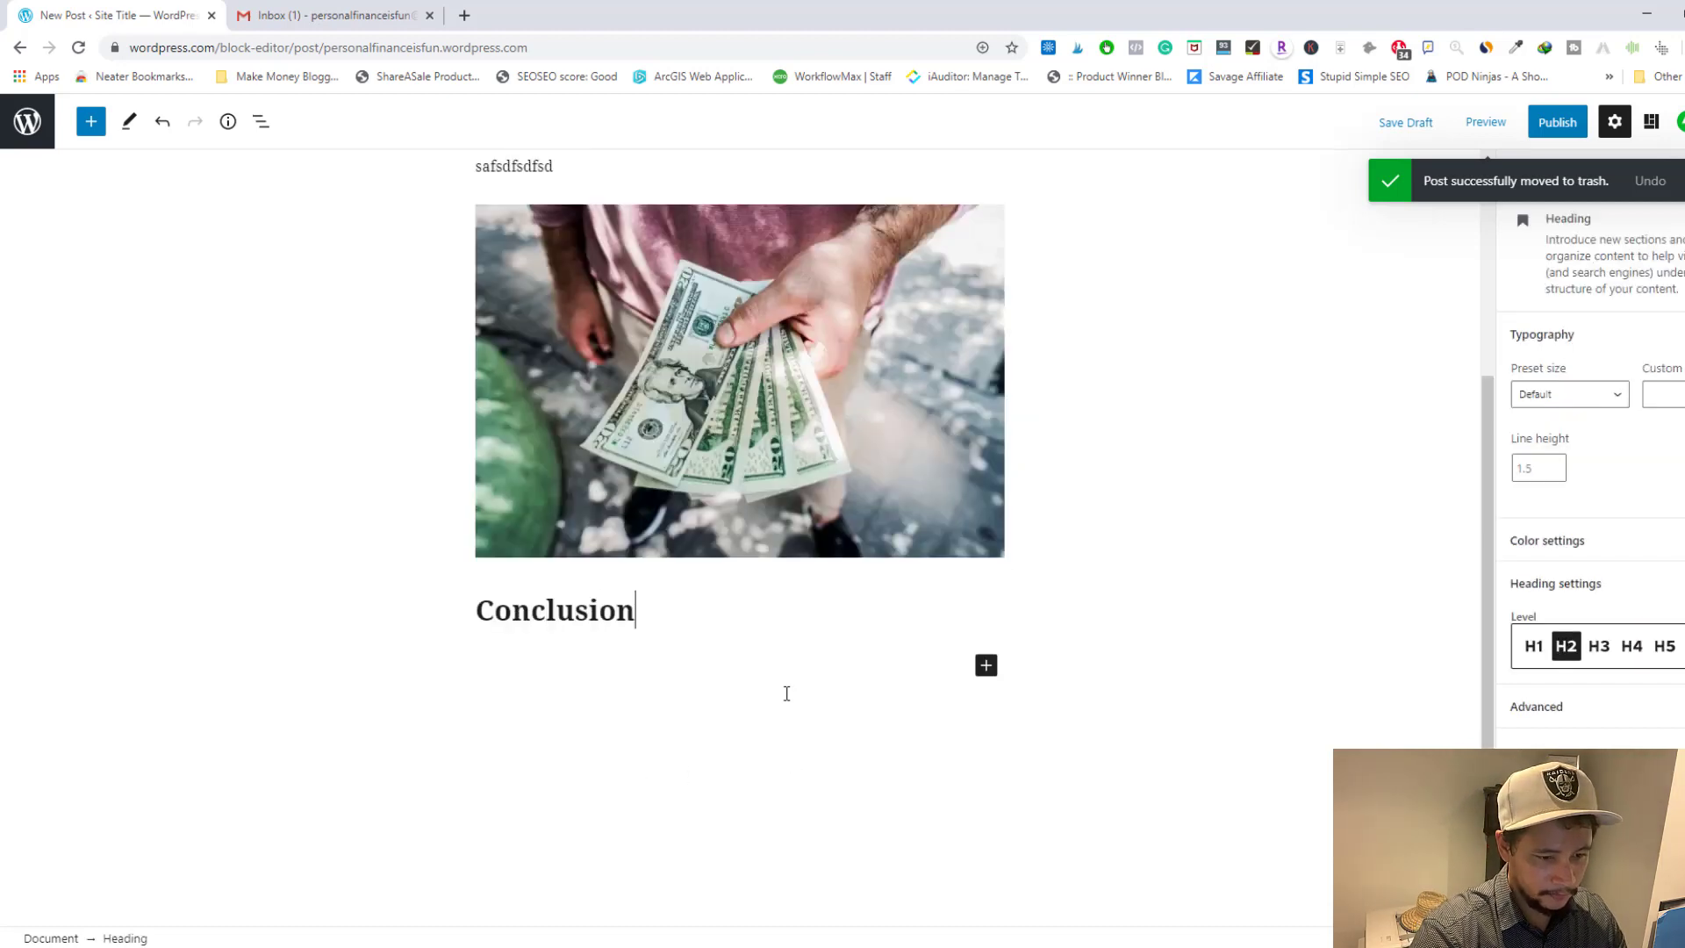
{"action": "left_click", "coordinate": [985, 665]}
{"action": "left_click", "coordinate": [1034, 307]}
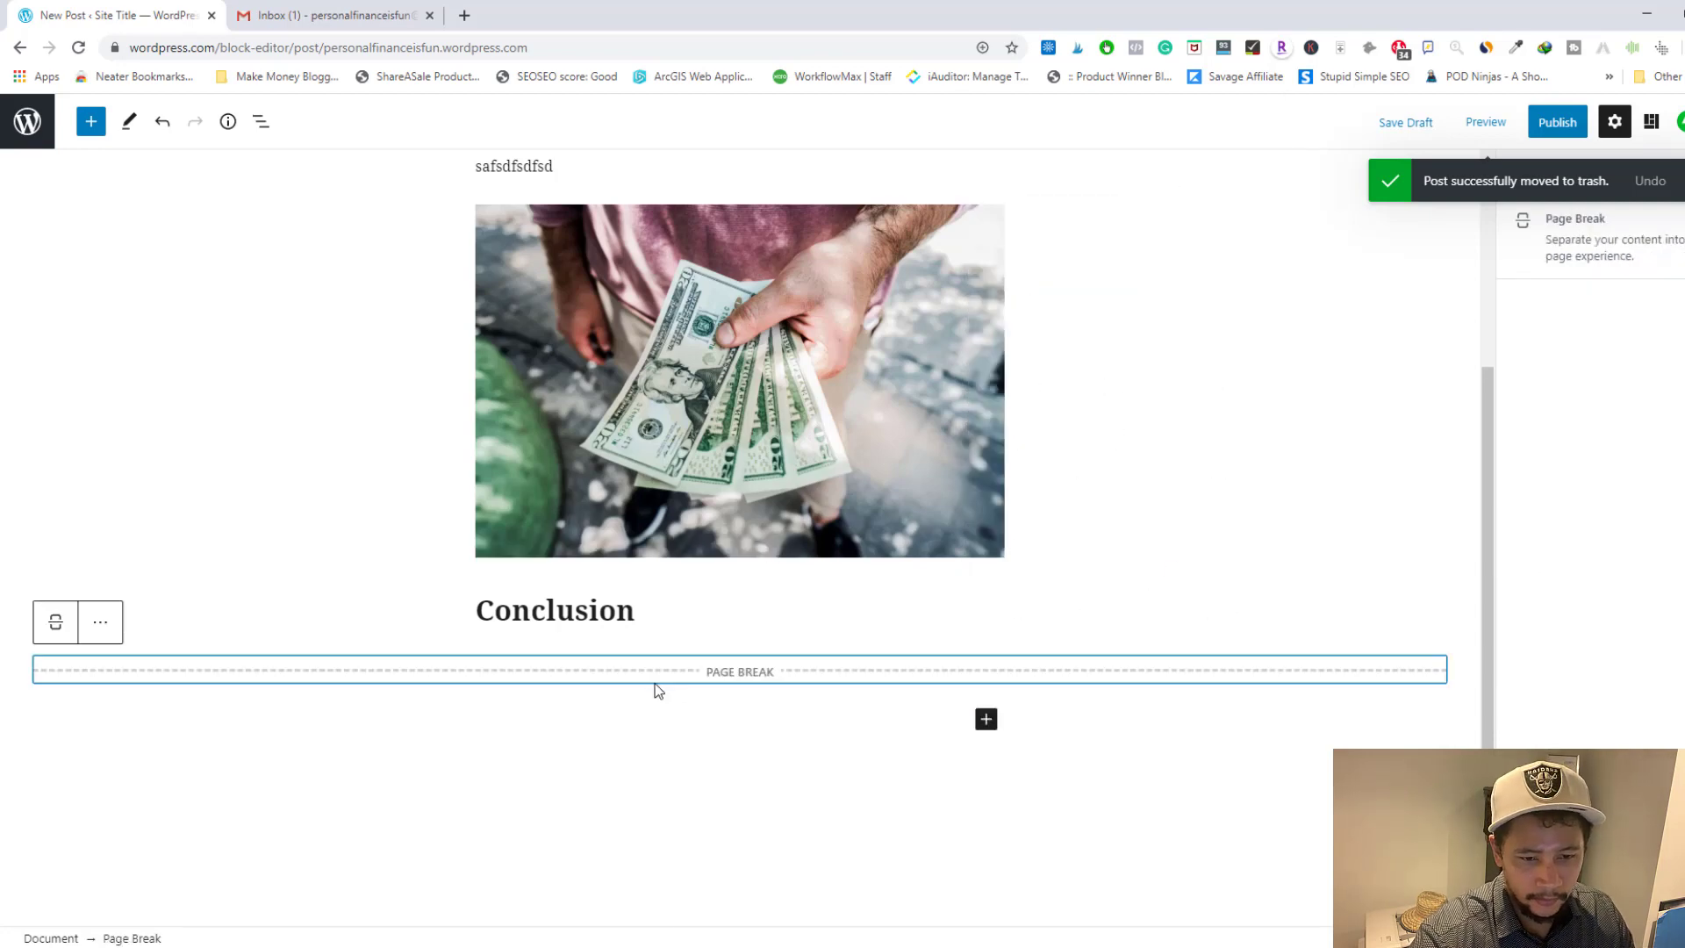
{"action": "left_click", "coordinate": [100, 621]}
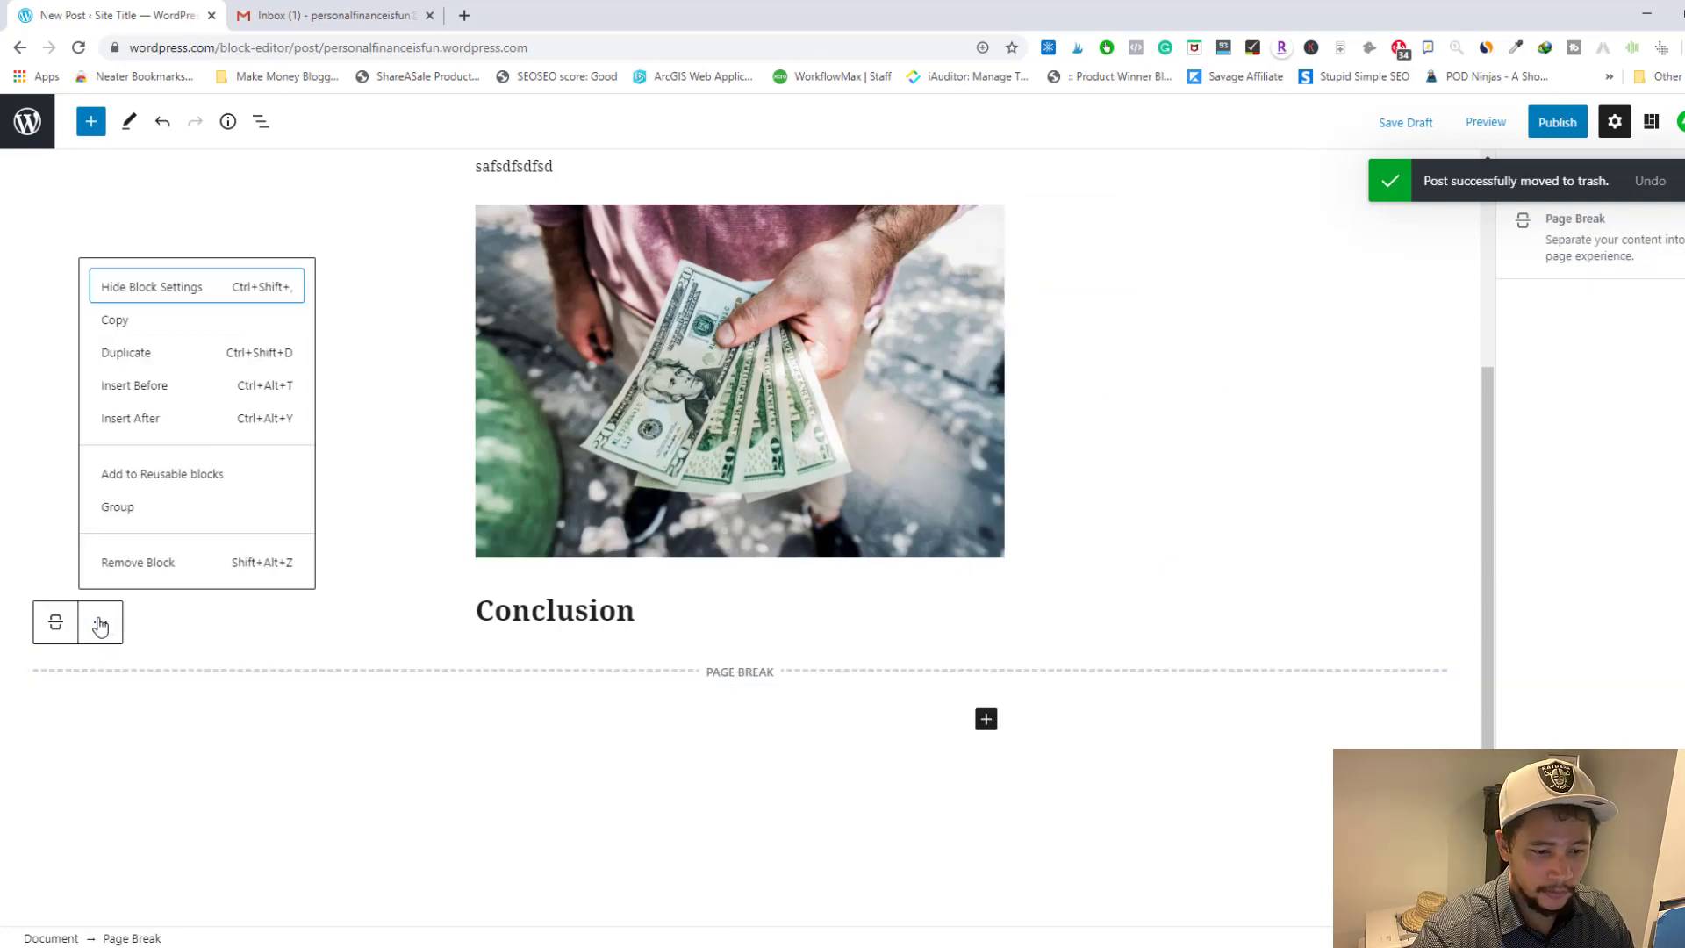
{"action": "left_click", "coordinate": [128, 562]}
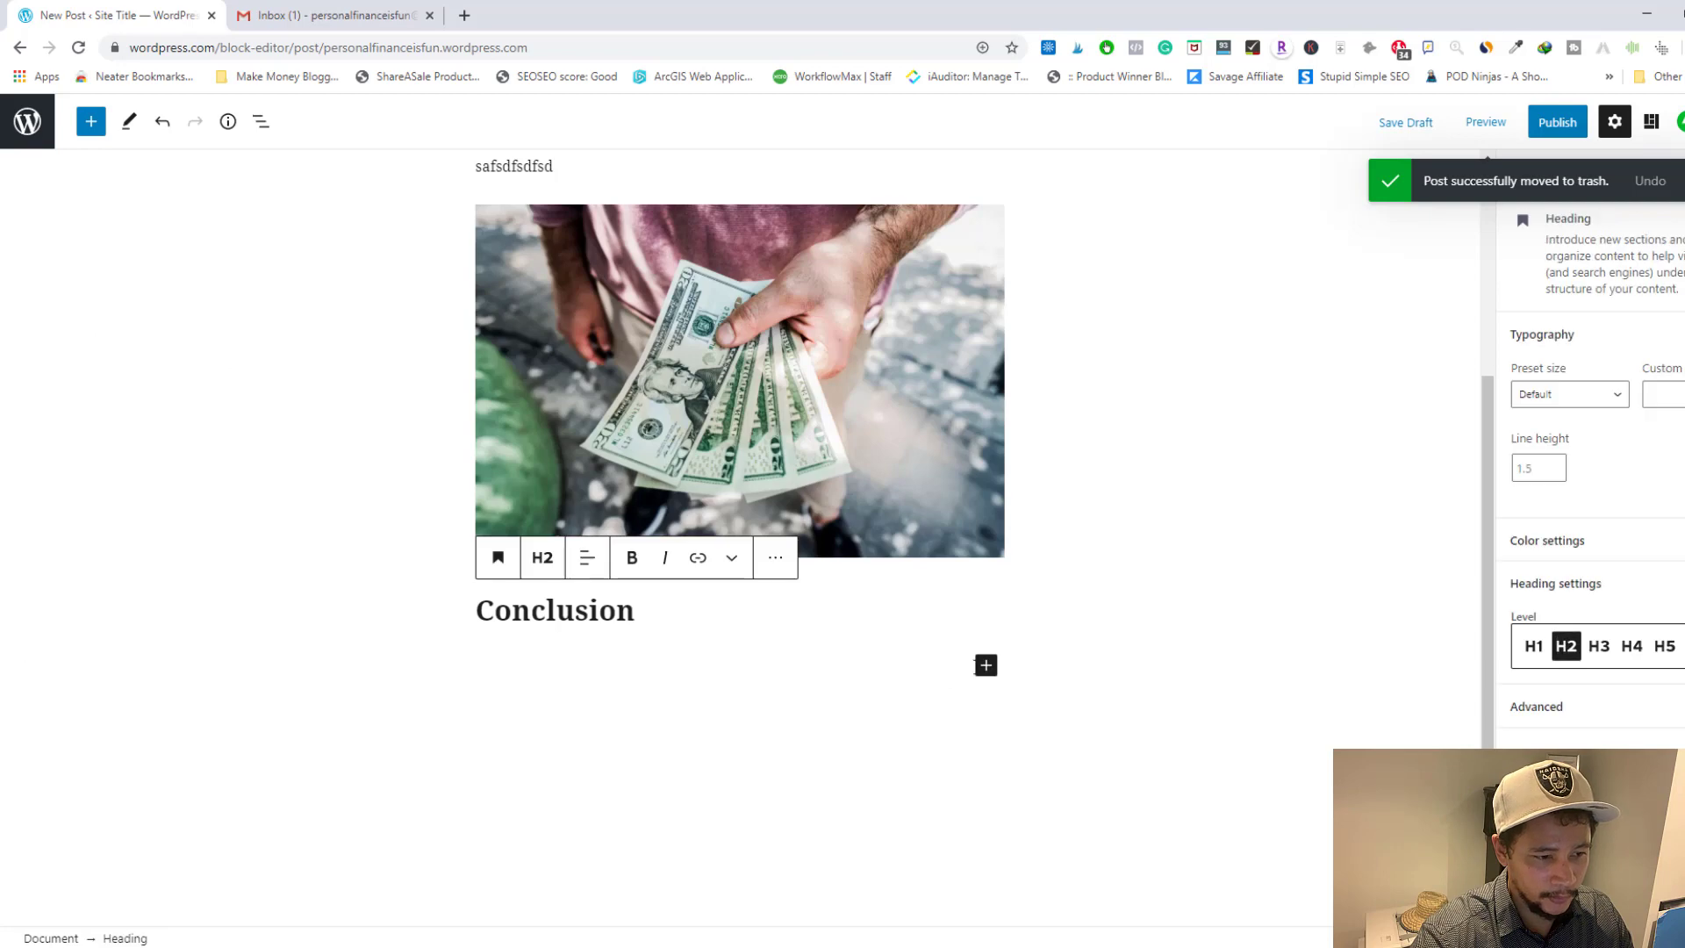
- Add a paragraph block under the "Conclusion" heading reading "so that brings us to a close......."
{"action": "left_click", "coordinate": [986, 665]}
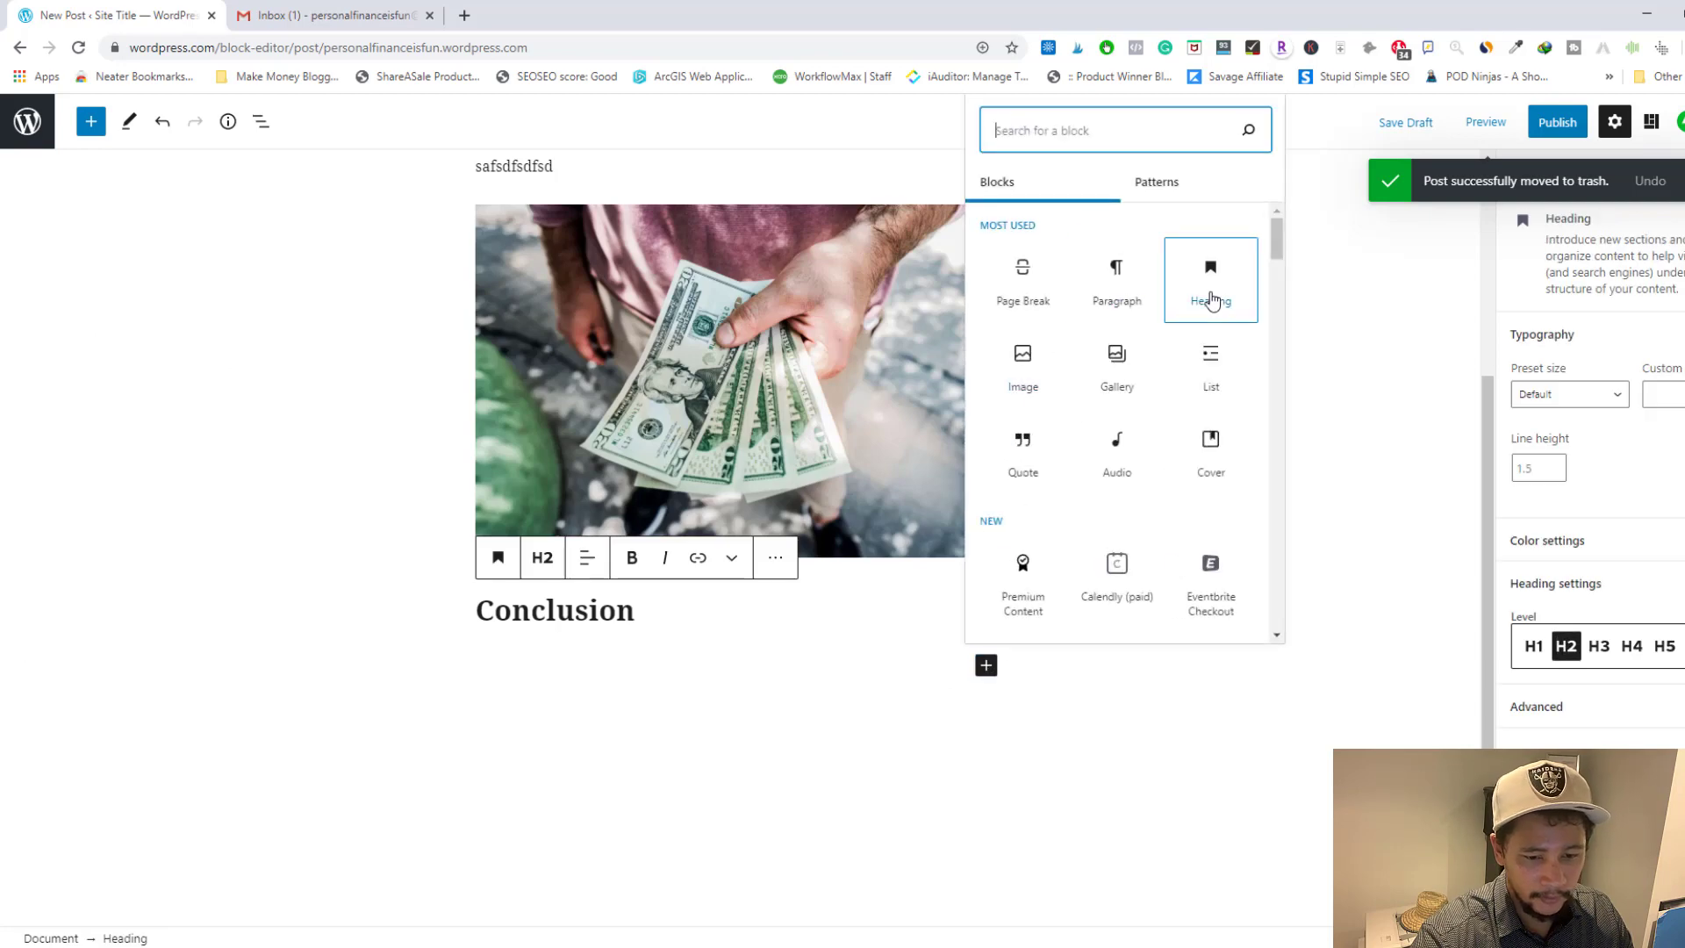
{"action": "left_click", "coordinate": [1117, 279]}
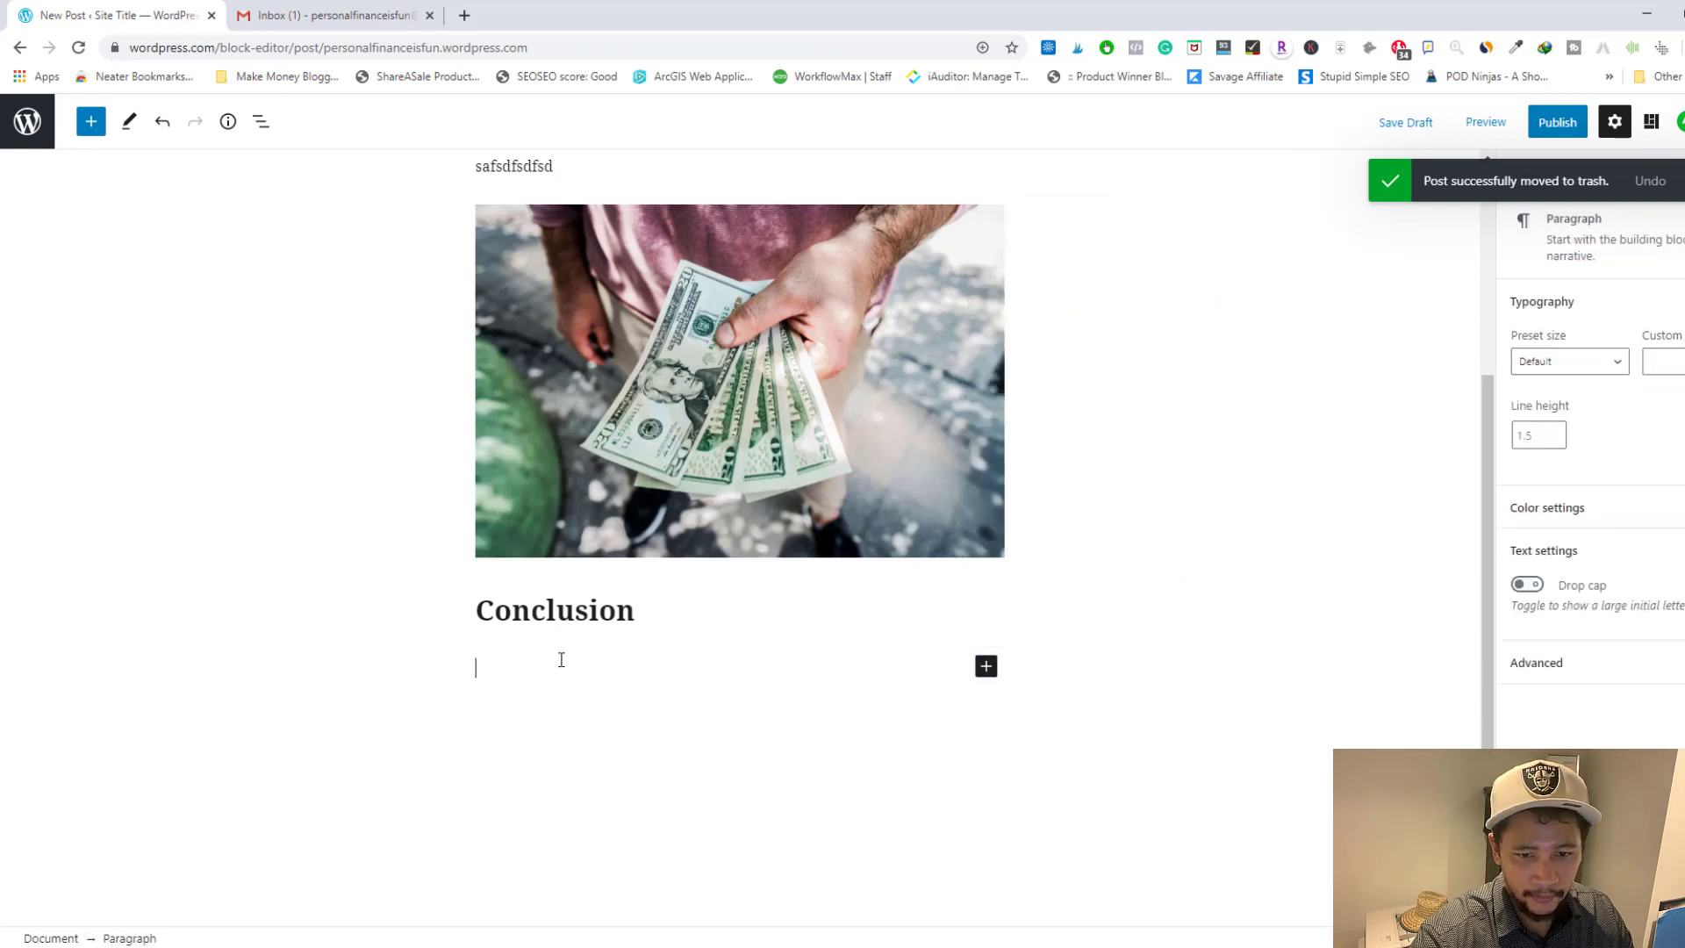
{"action": "type", "text": "so that brings us to a close..."}
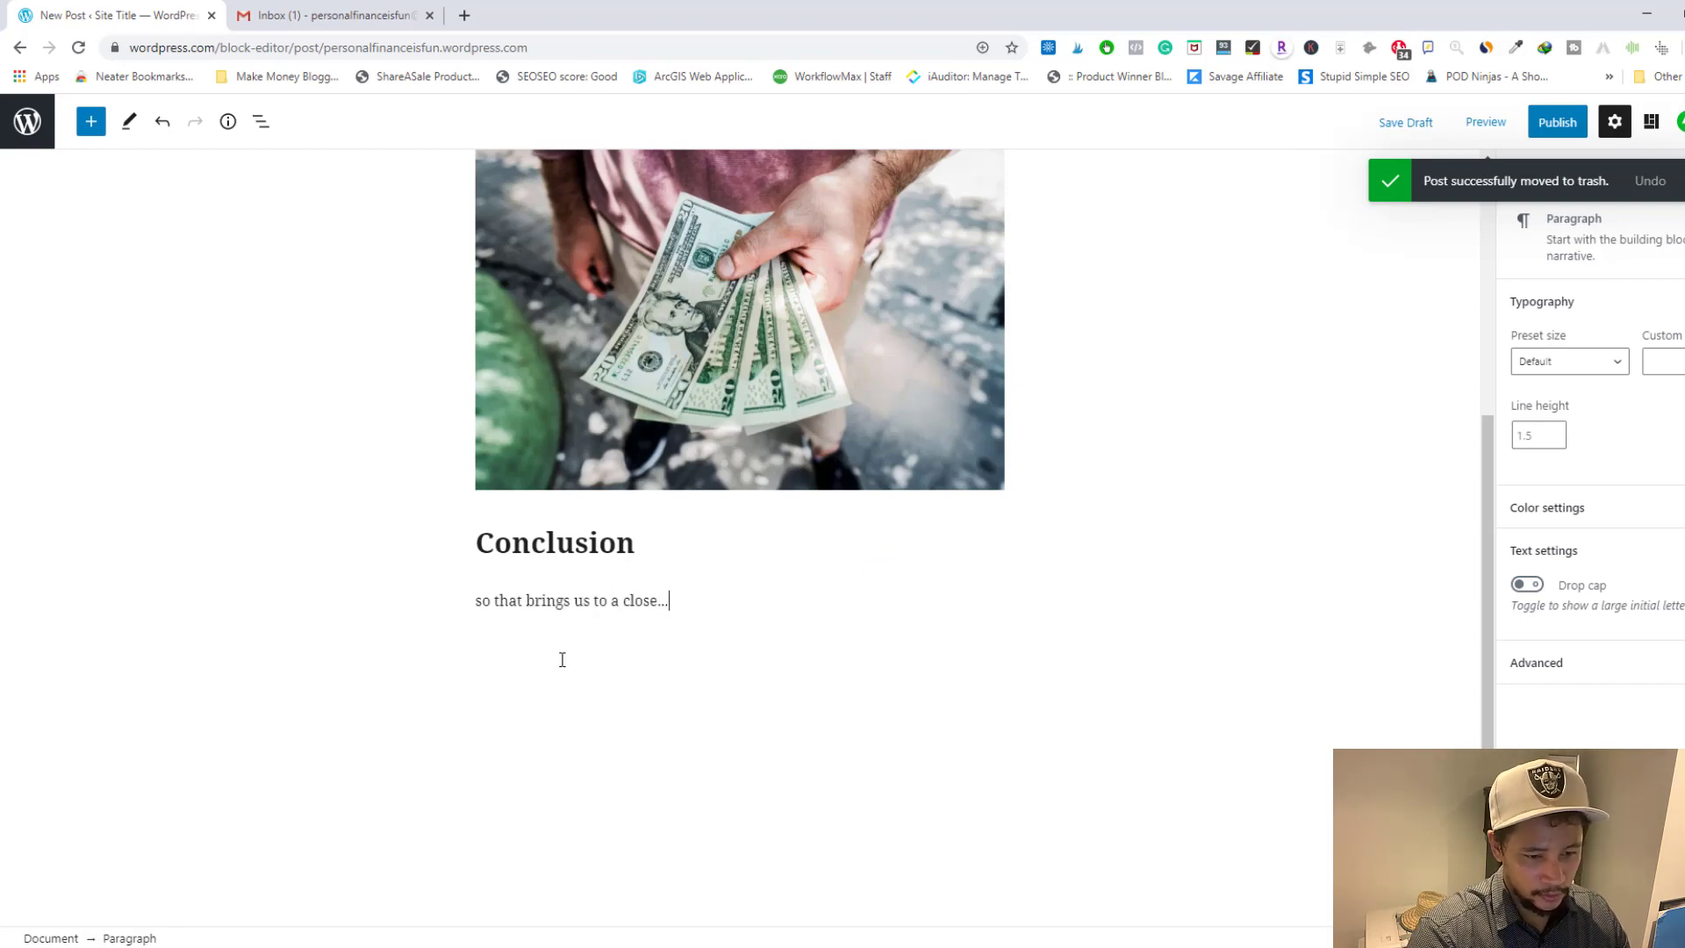
- Check the draft from title to conclusion and publish the post immediately with public visibility
{"action": "scroll", "coordinate": [1303, 434], "scroll_direction": "up", "scroll_amount": 5}
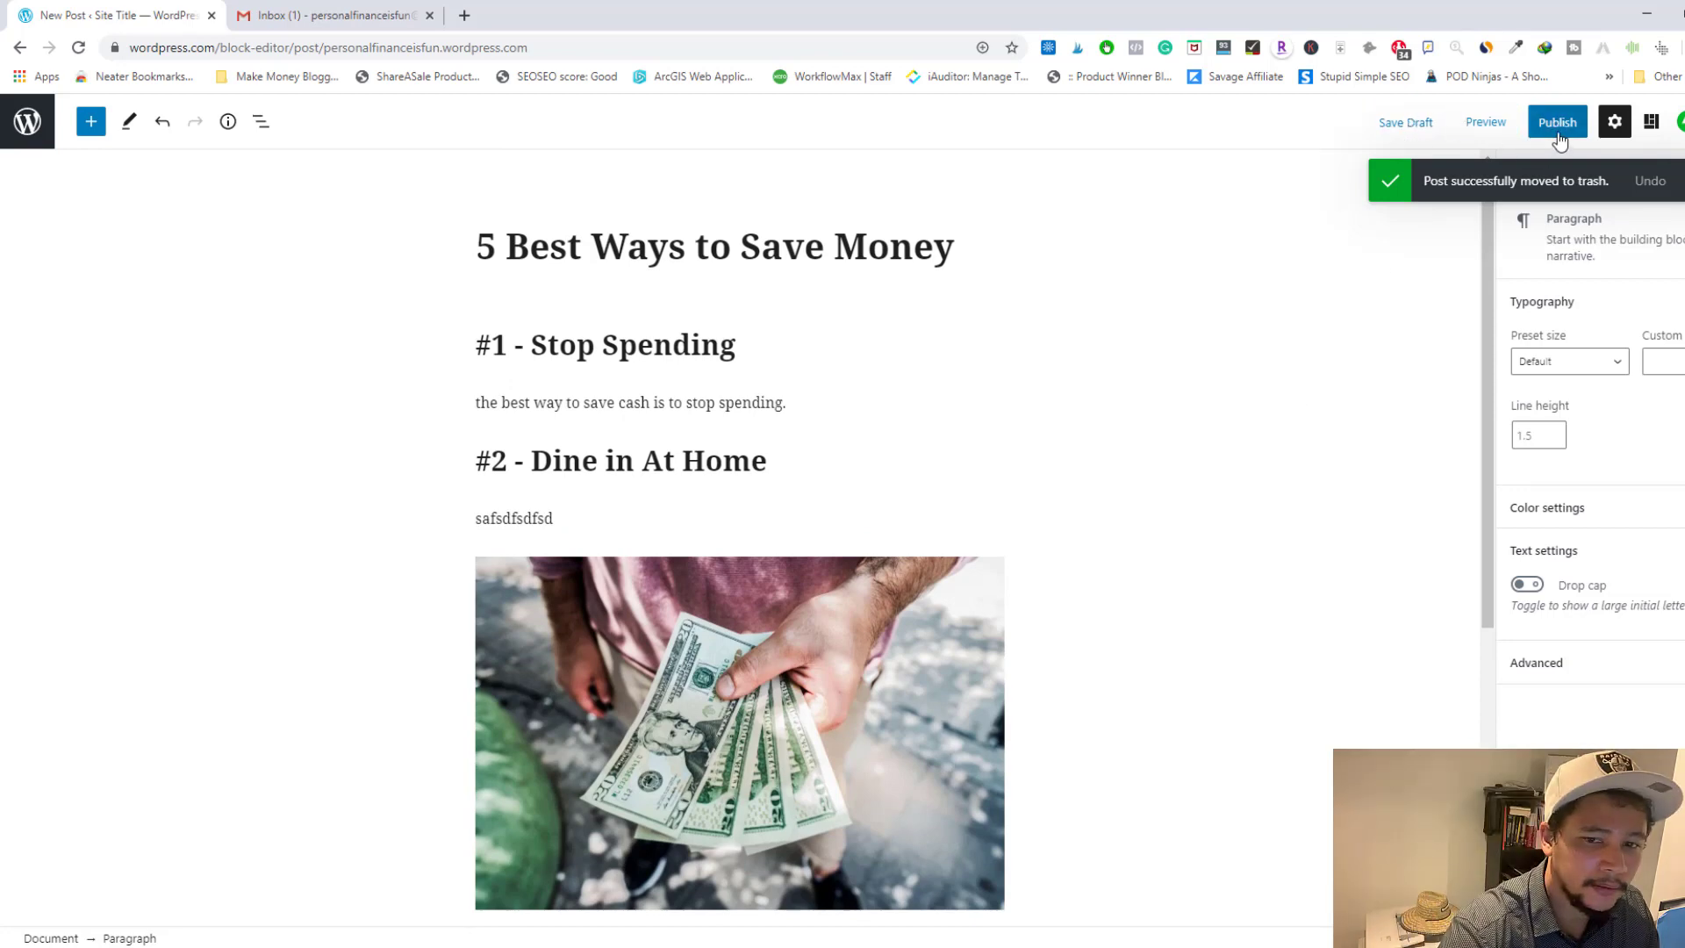
{"action": "scroll", "coordinate": [630, 362], "scroll_direction": "down", "scroll_amount": 3}
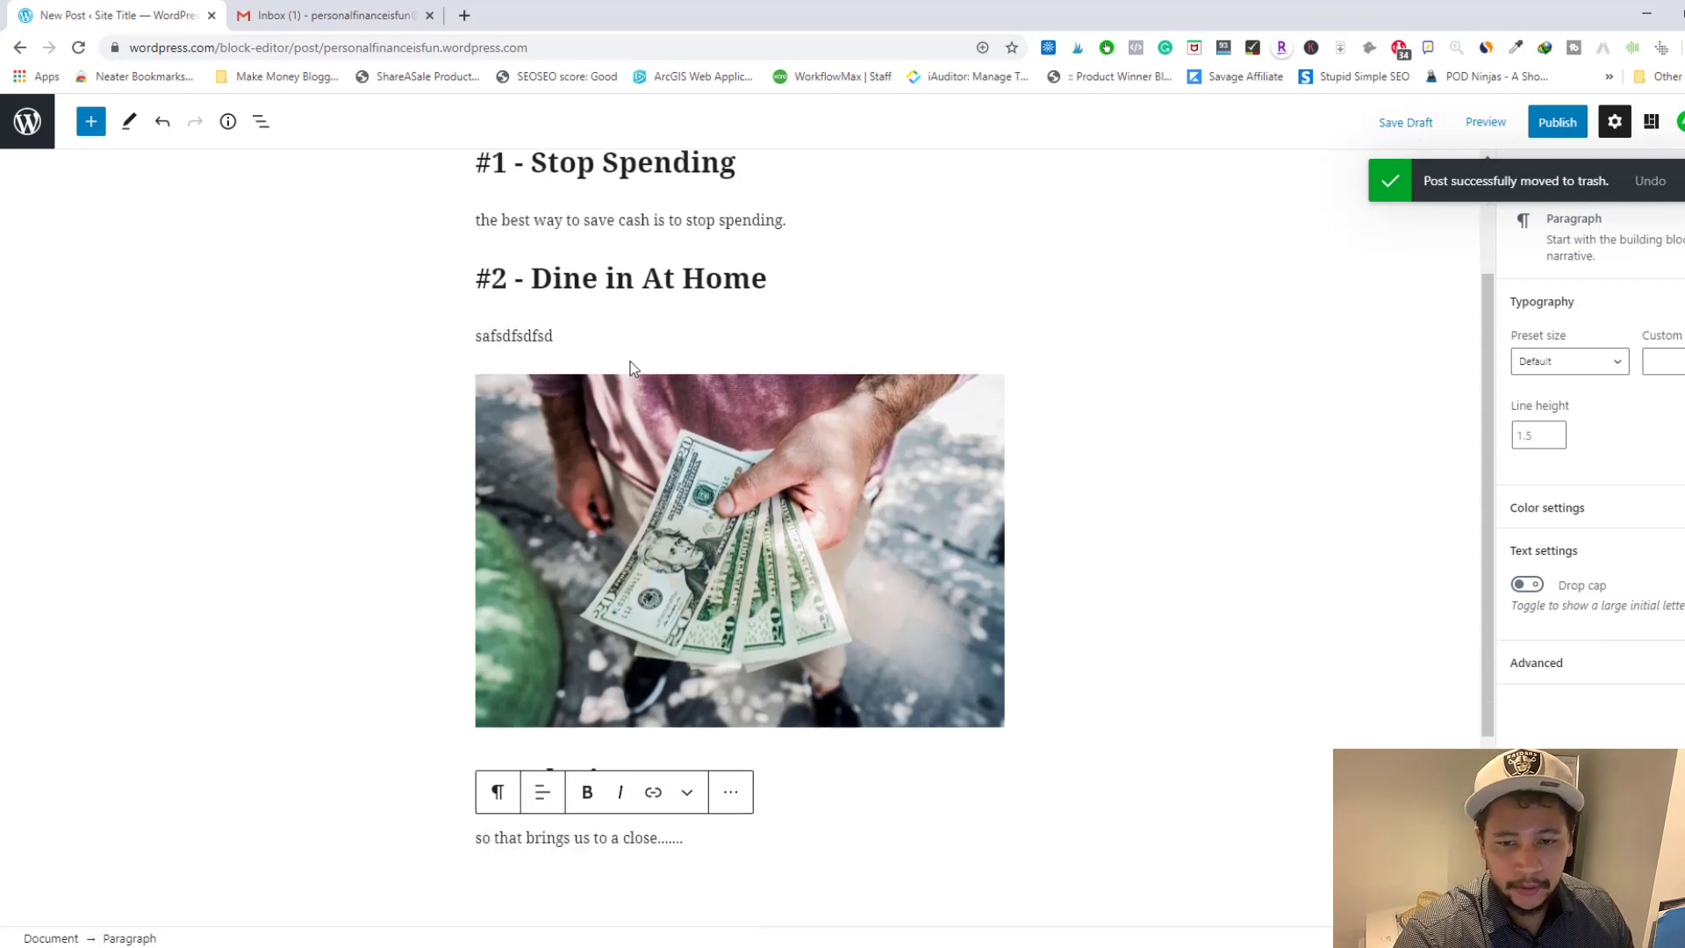
{"action": "scroll", "coordinate": [1162, 237], "scroll_direction": "up", "scroll_amount": 3}
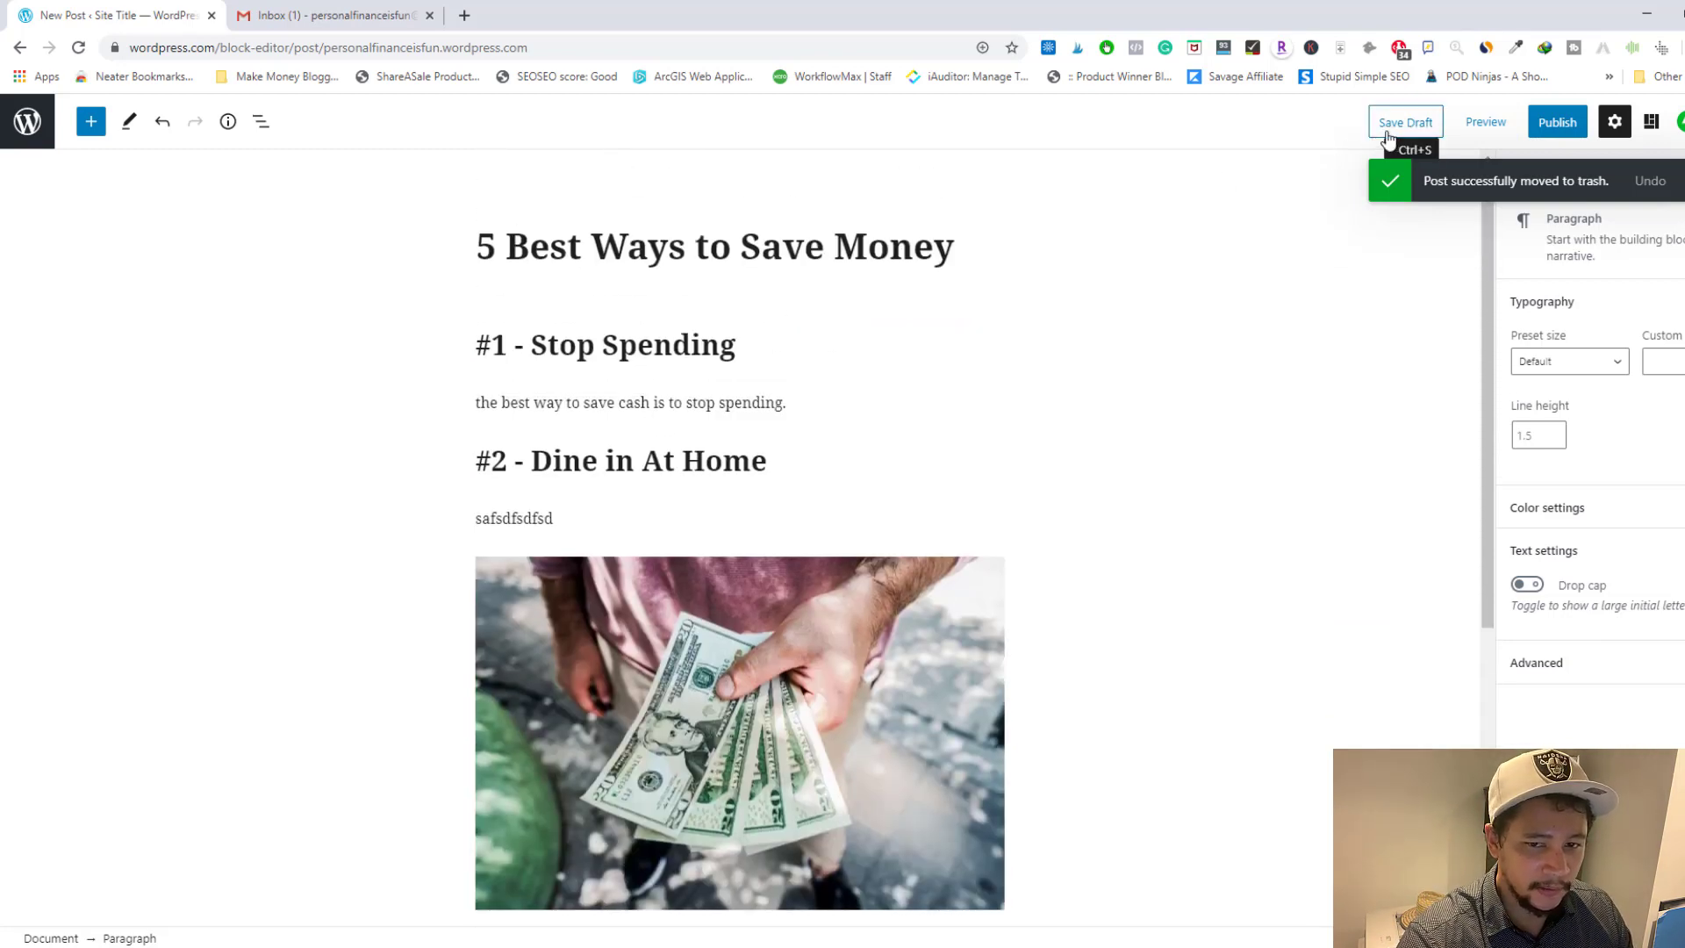
{"action": "left_click", "coordinate": [1556, 125]}
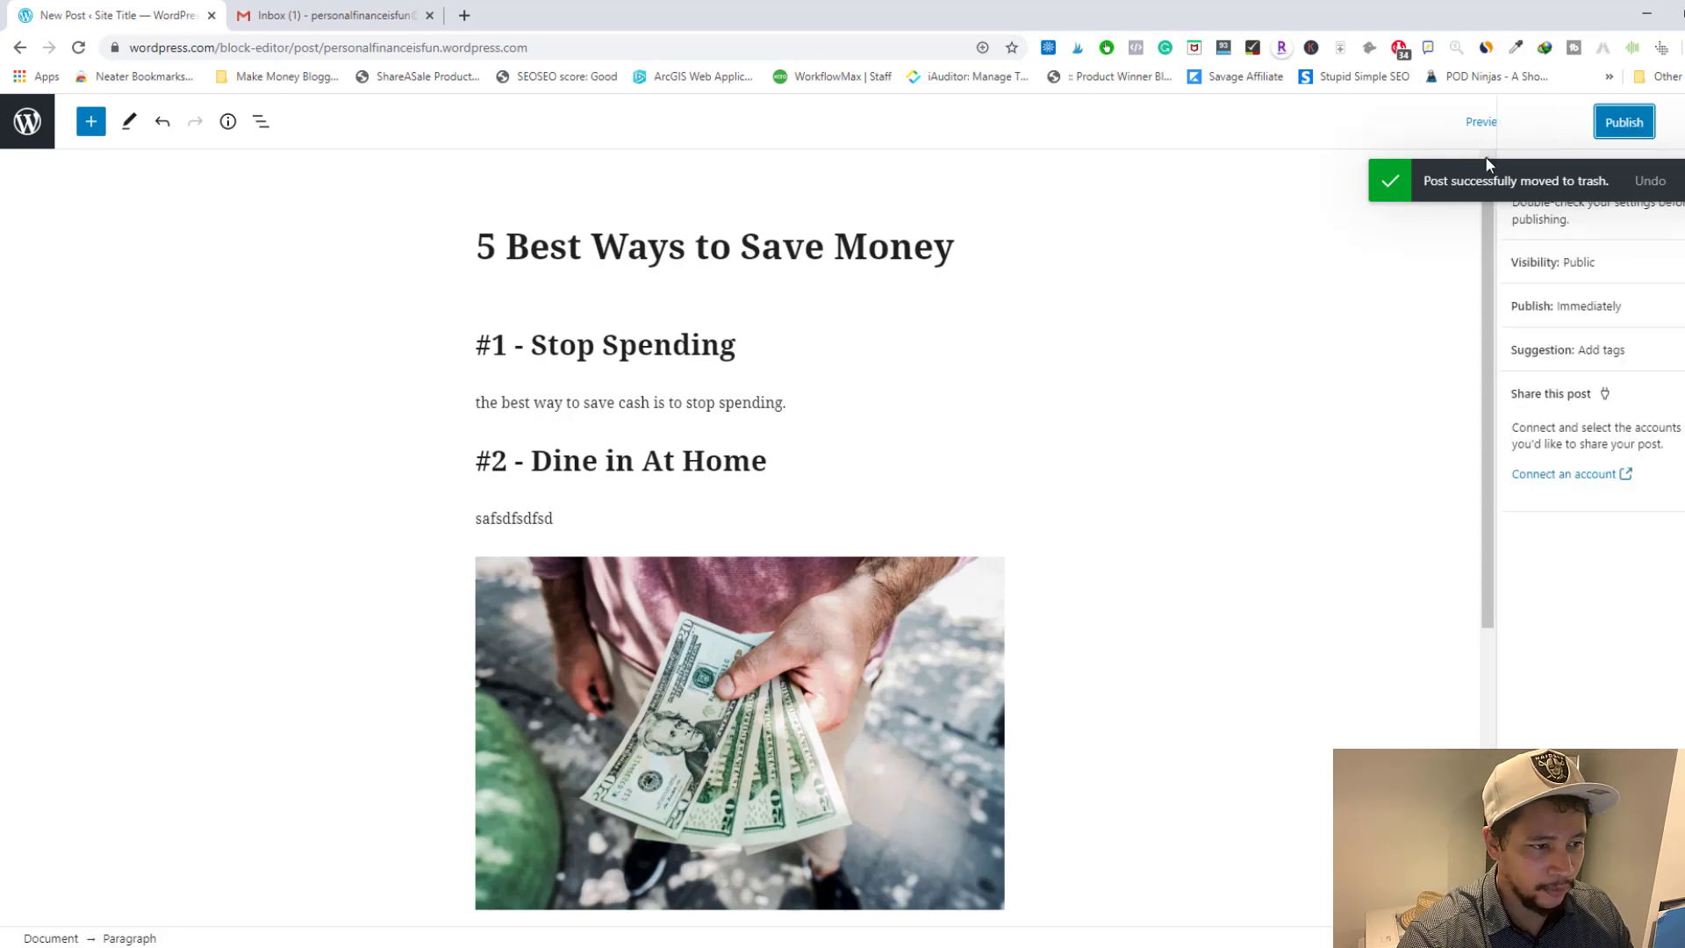
{"action": "left_click", "coordinate": [1624, 124]}
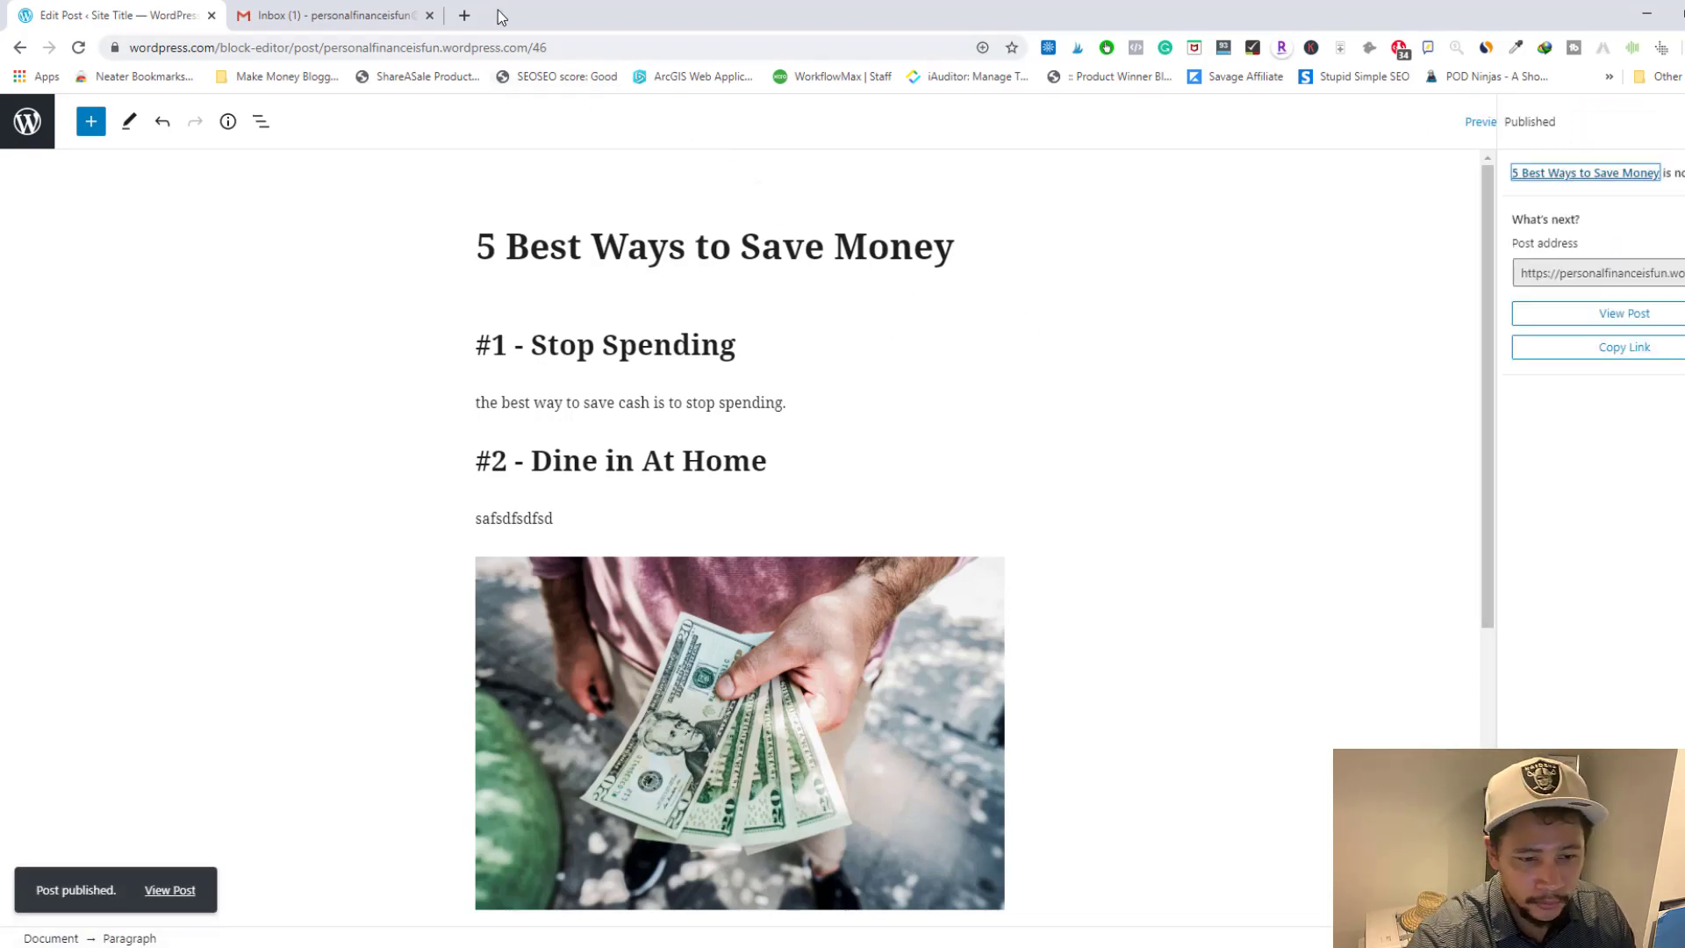
- Open personalfinanceisfun.wordpress.com in a new browser tab and go to its Blog page
{"action": "left_click", "coordinate": [466, 16]}
{"action": "type", "text": "perso"}
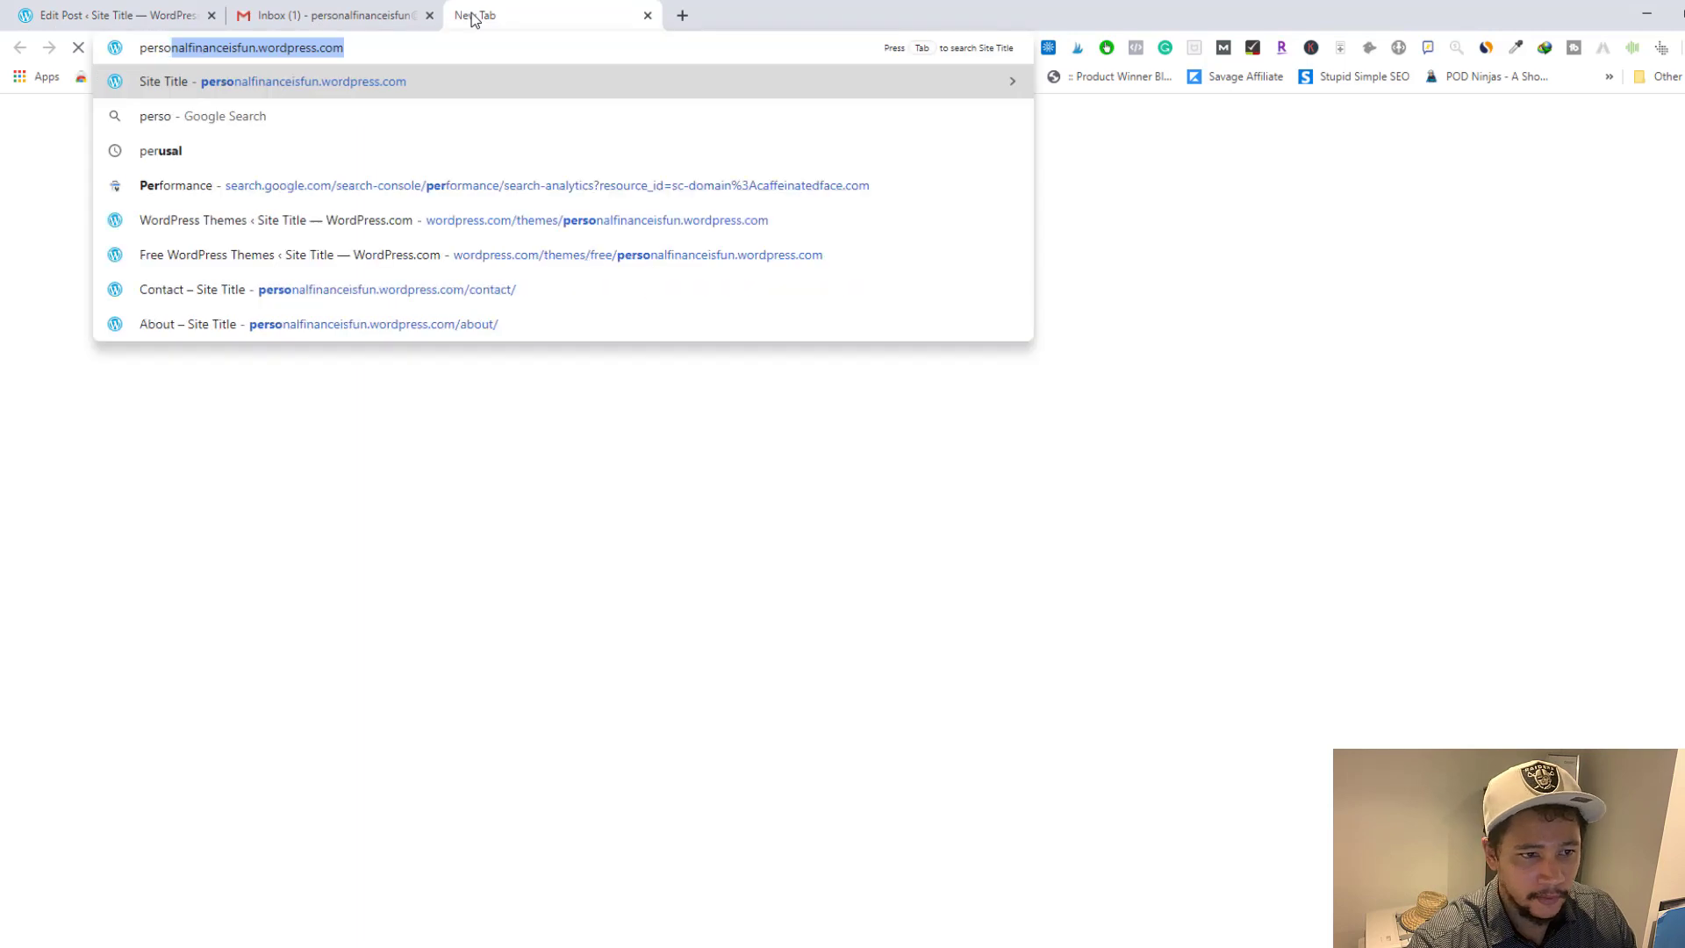
{"action": "key", "text": "Return"}
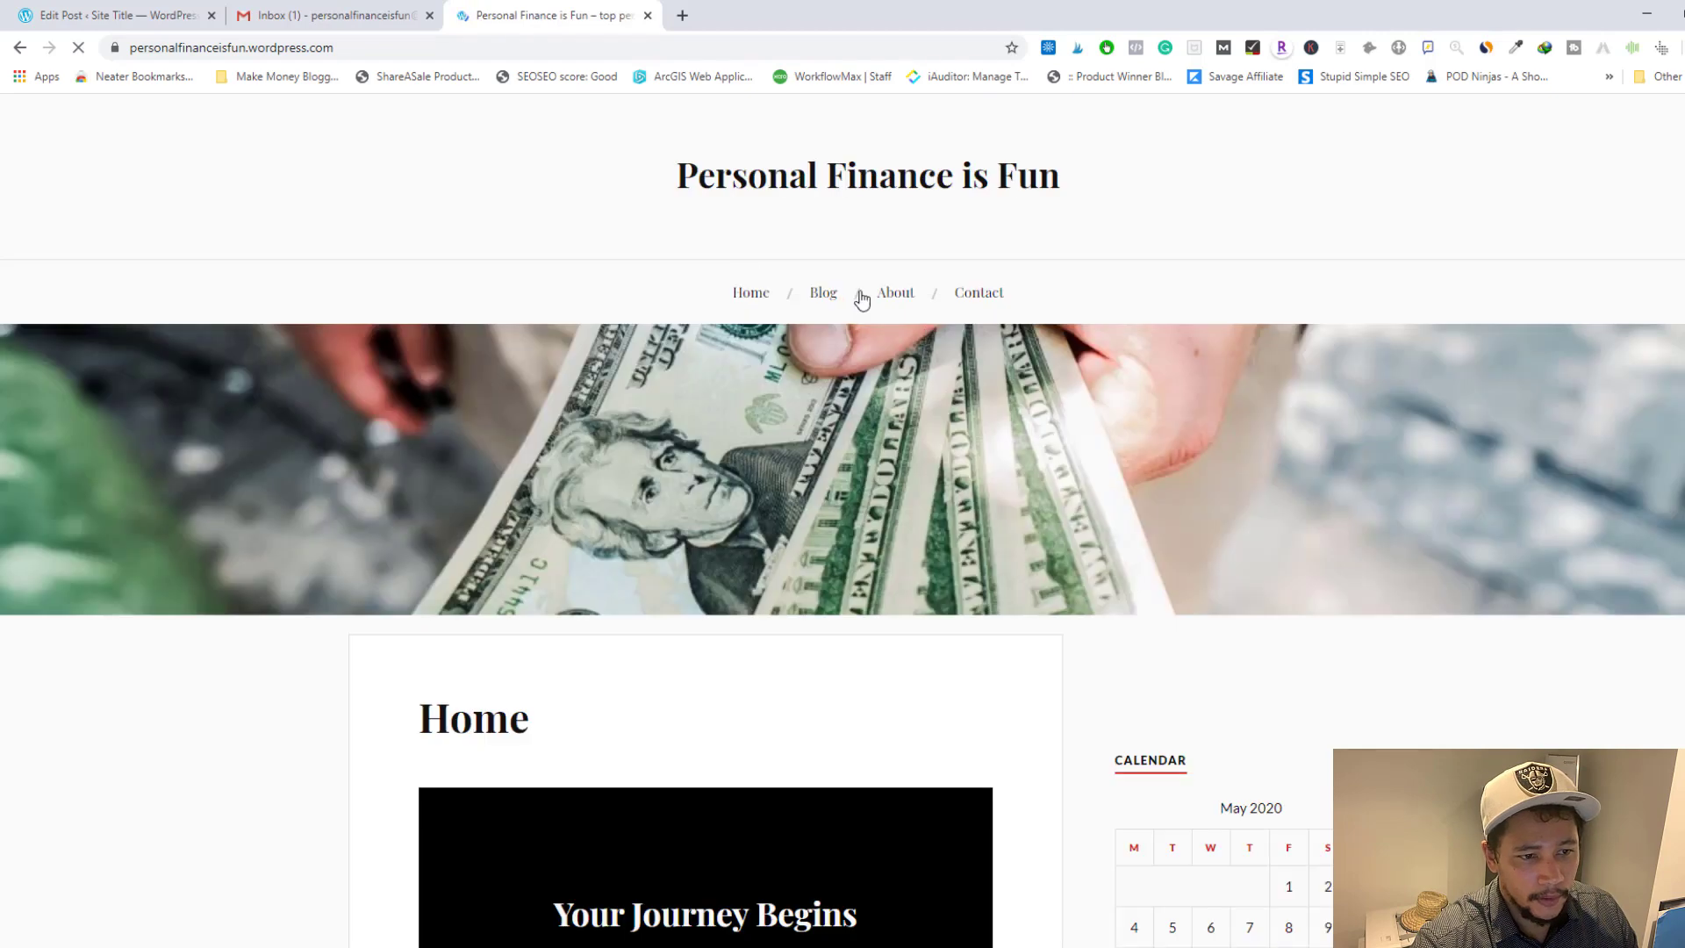
{"action": "left_click", "coordinate": [829, 293]}
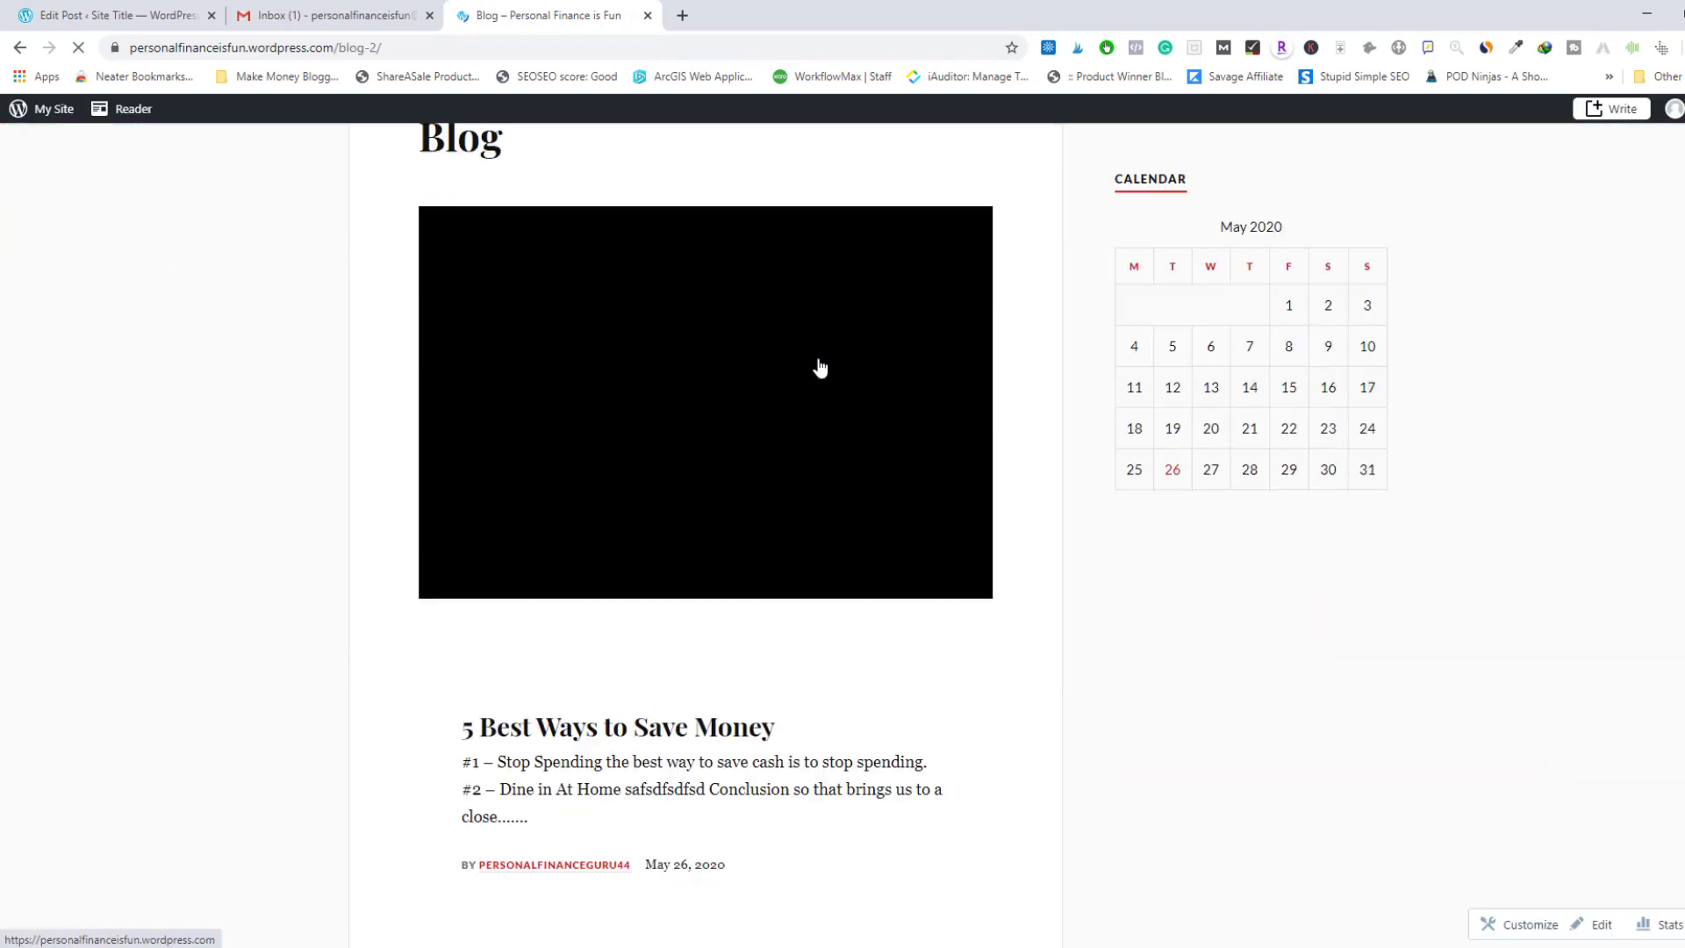
- Open the post "5 Best Ways to Save Money" from the Blog page and read through it to the reply form
{"action": "scroll", "coordinate": [679, 628], "scroll_direction": "down", "scroll_amount": 1}
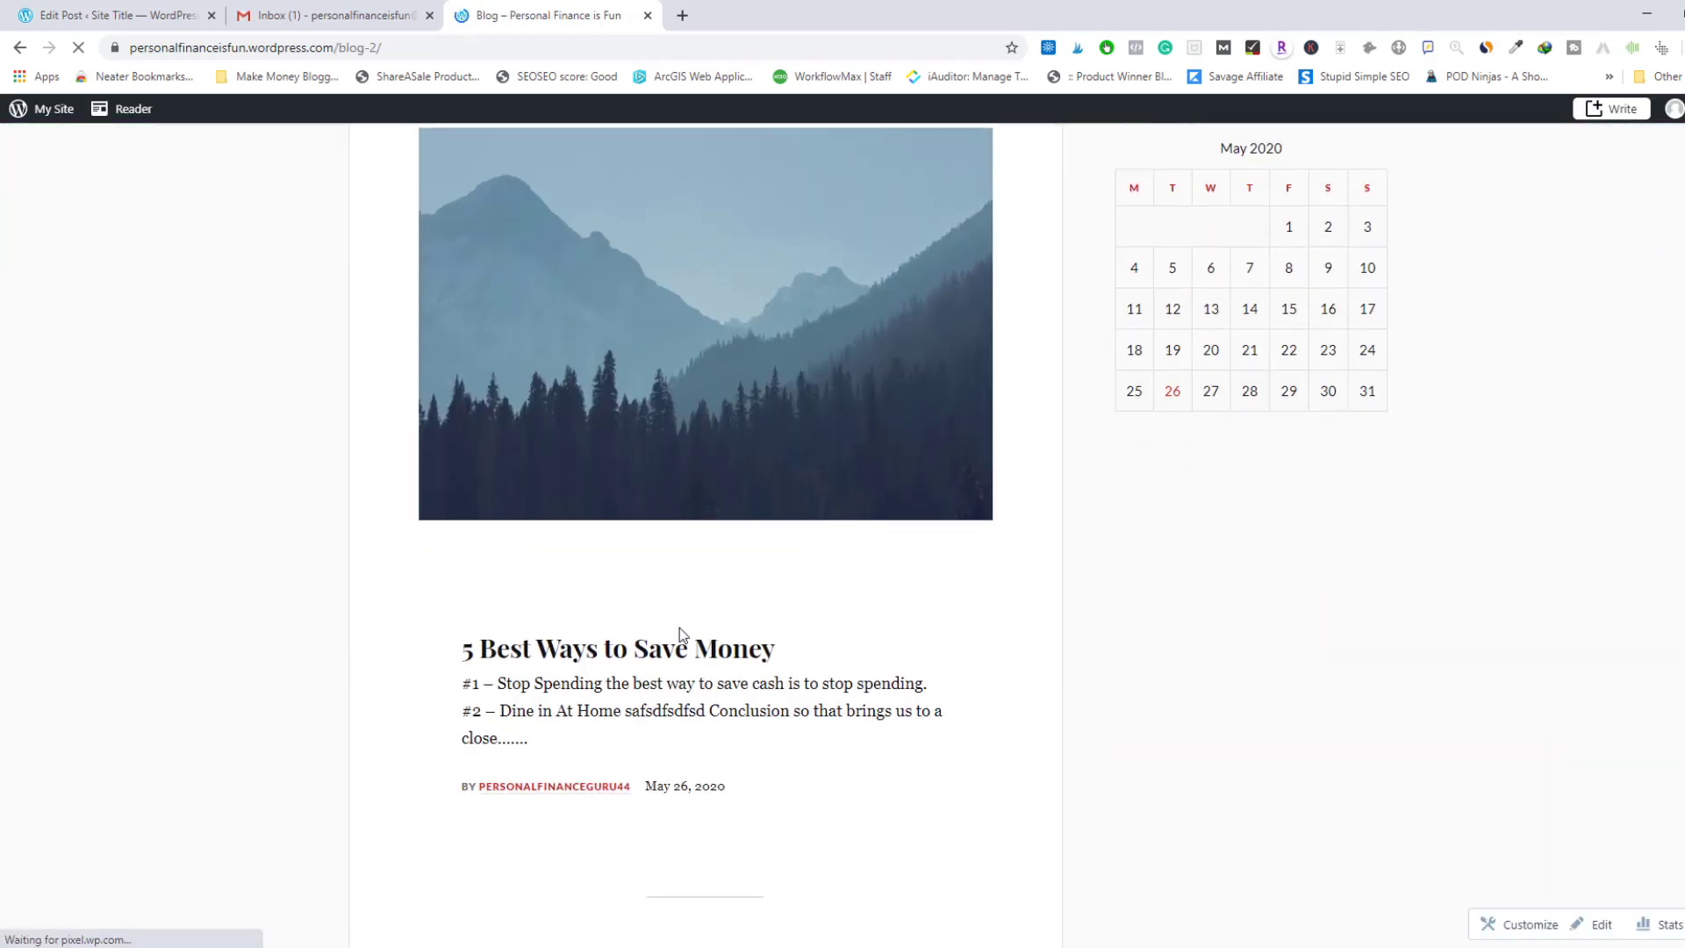
{"action": "left_click", "coordinate": [614, 648]}
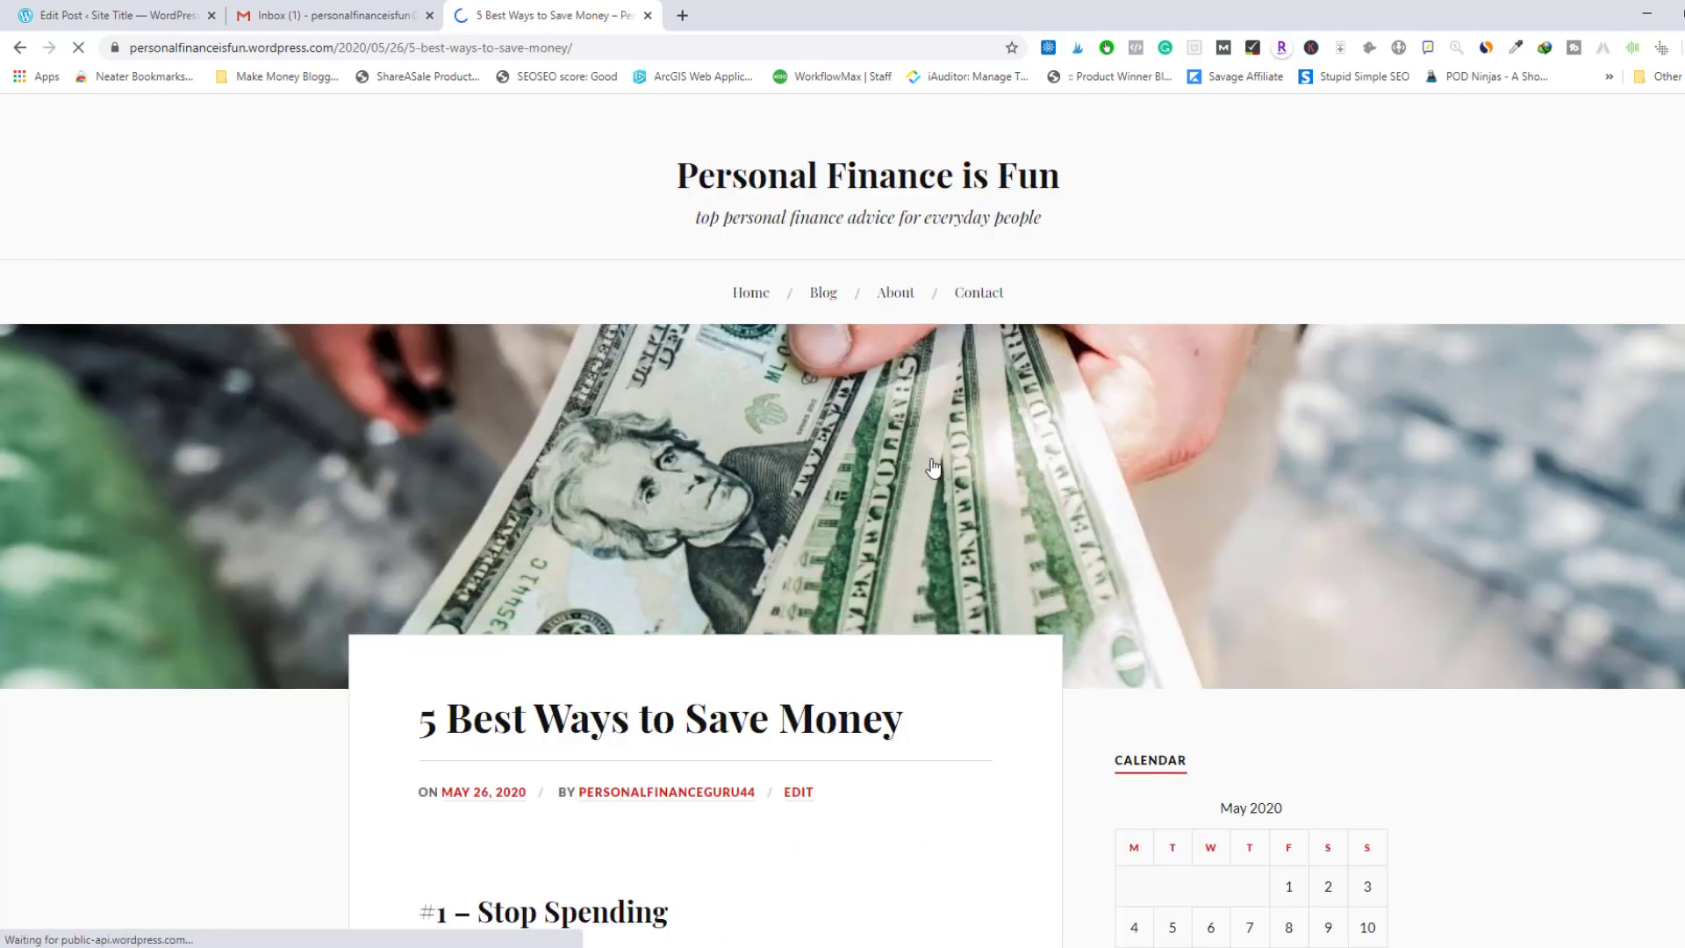
{"action": "scroll", "coordinate": [933, 468], "scroll_direction": "down", "scroll_amount": 10}
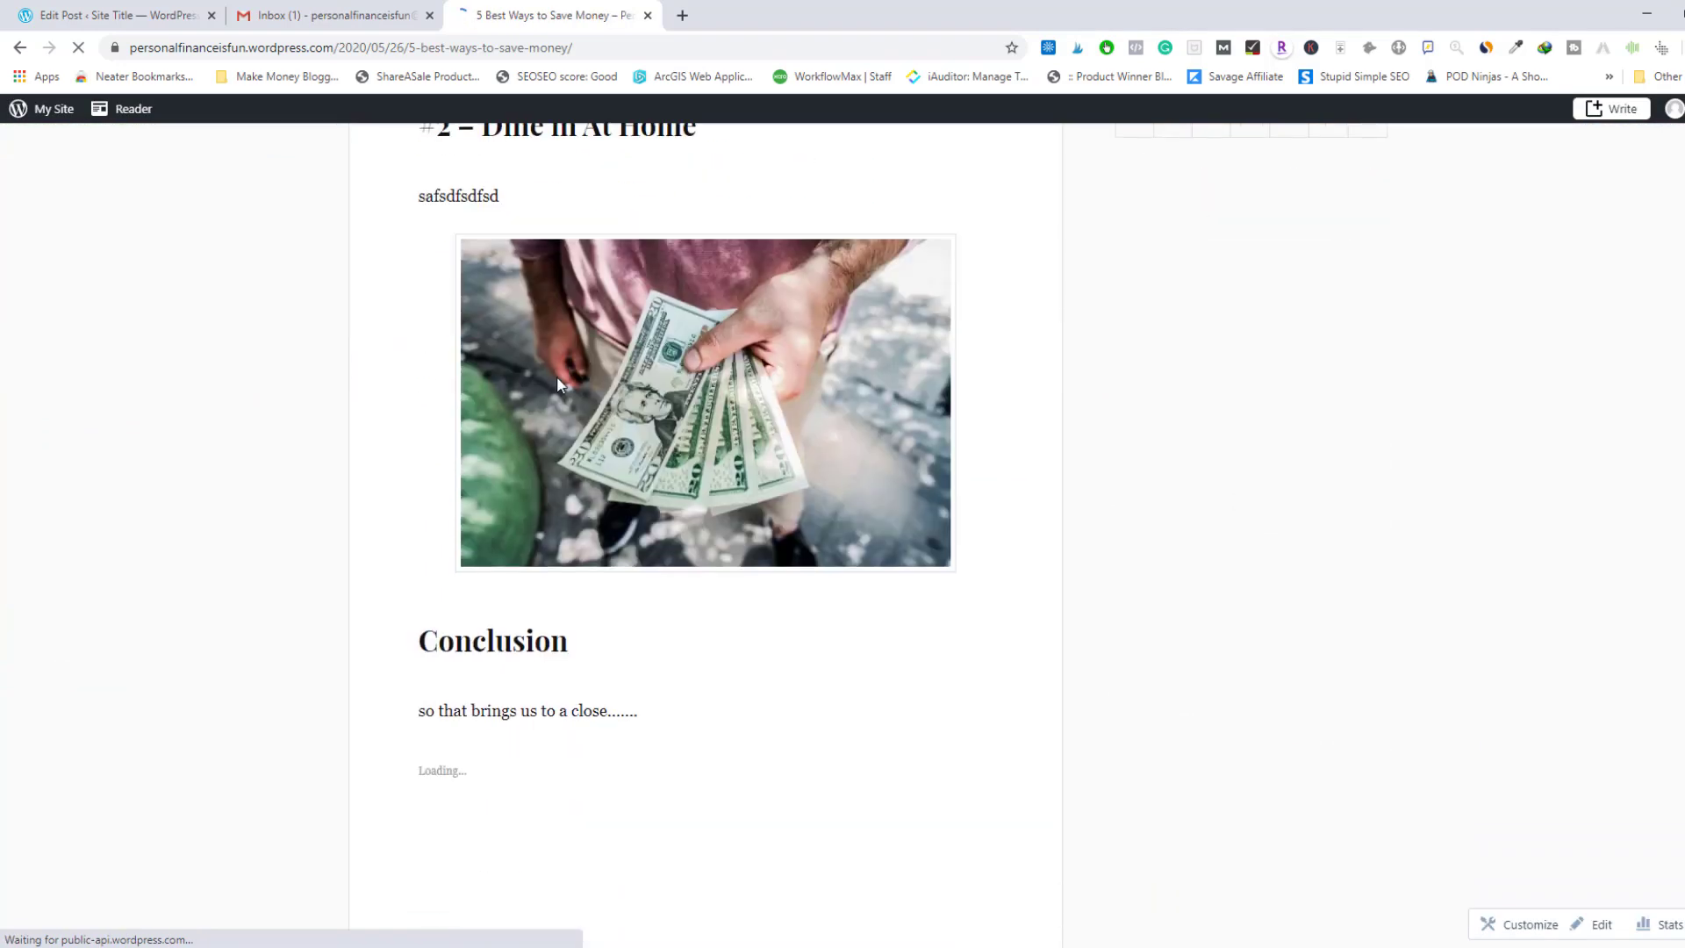
{"action": "scroll", "coordinate": [557, 384], "scroll_direction": "up", "scroll_amount": 4}
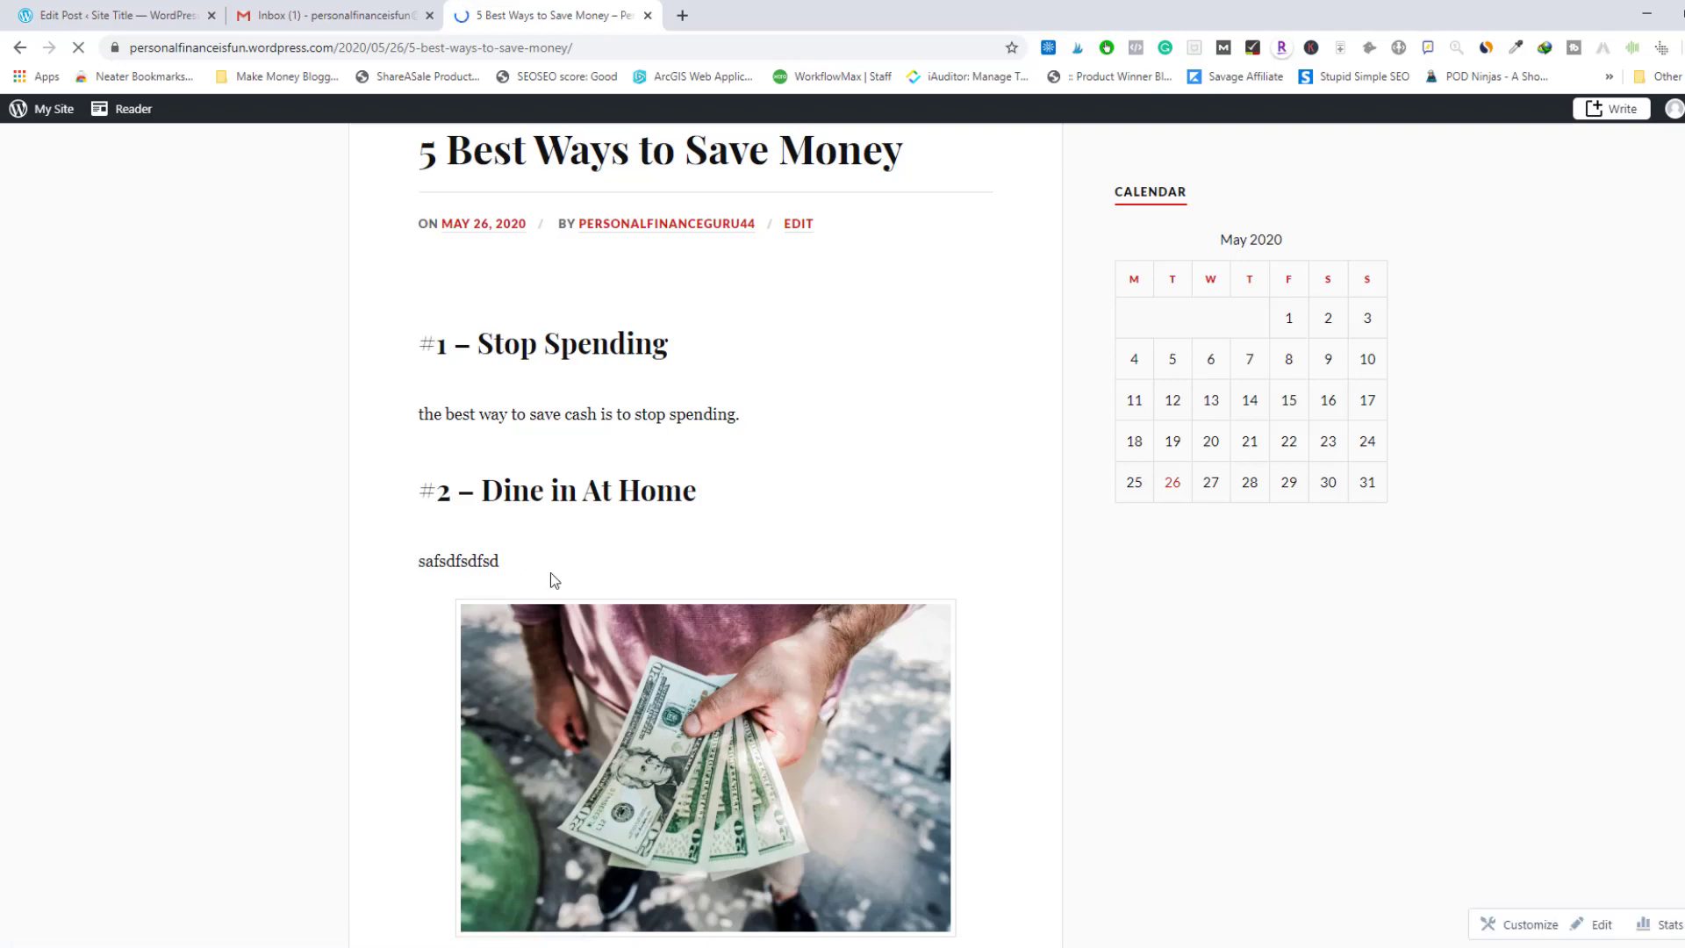
{"action": "scroll", "coordinate": [550, 579], "scroll_direction": "down", "scroll_amount": 6}
{"action": "scroll", "coordinate": [479, 670], "scroll_direction": "down", "scroll_amount": 3}
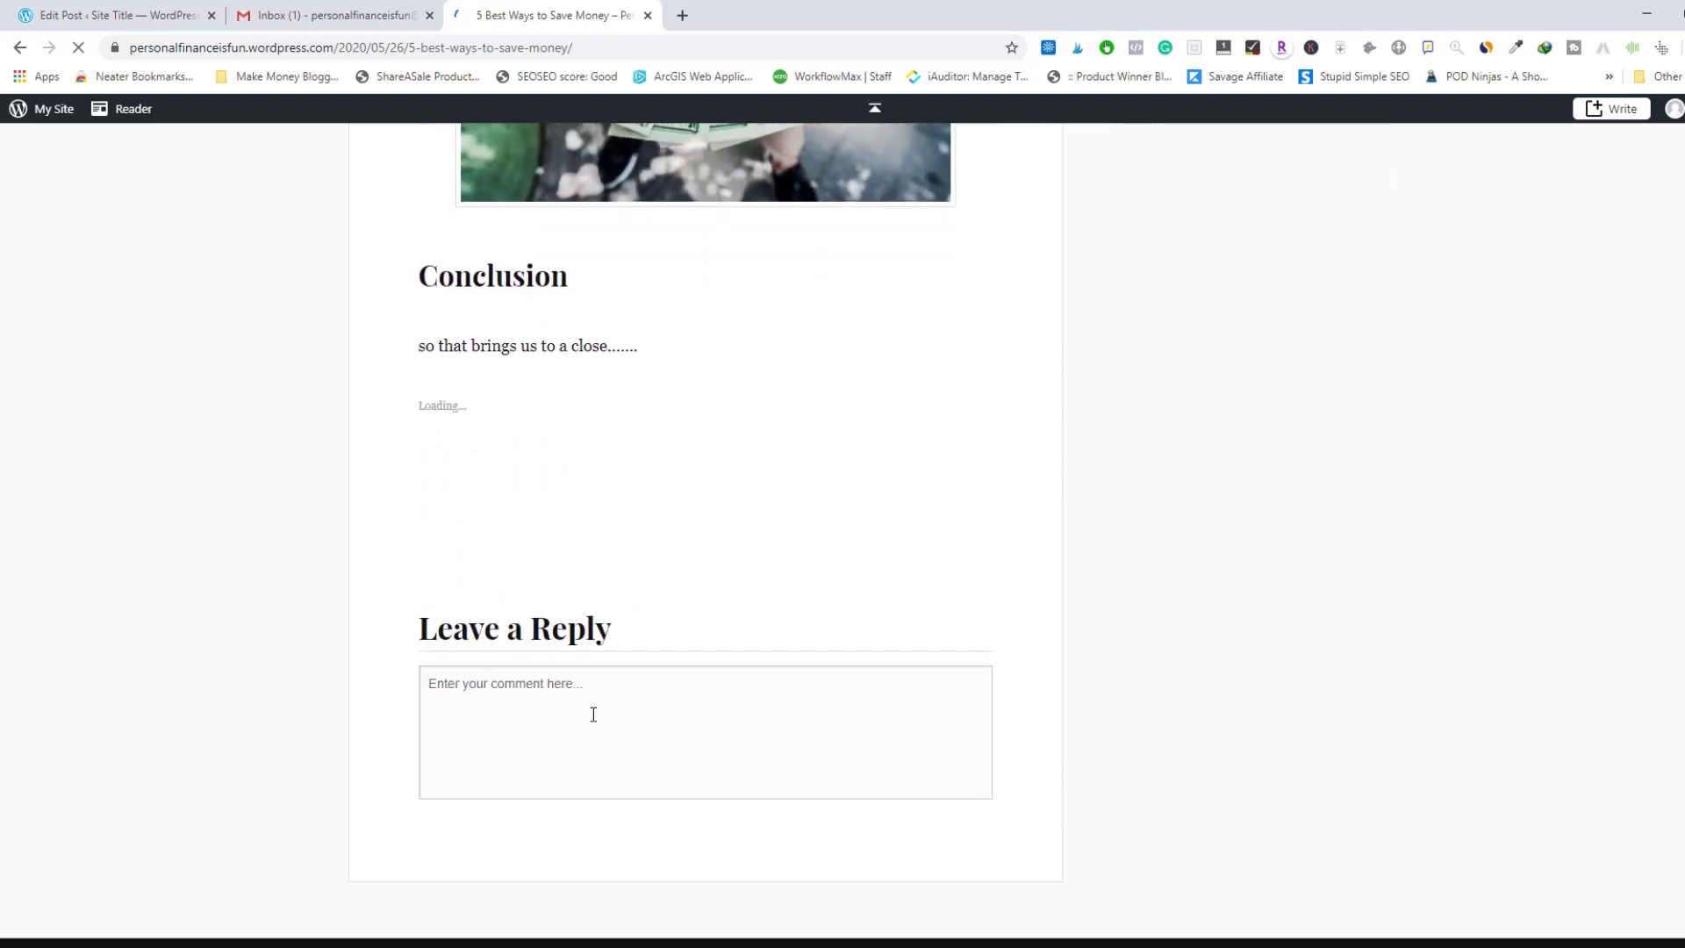
- Post the comment "hi this was great advice" on the post and check it in the comment section
{"action": "left_click", "coordinate": [579, 641]}
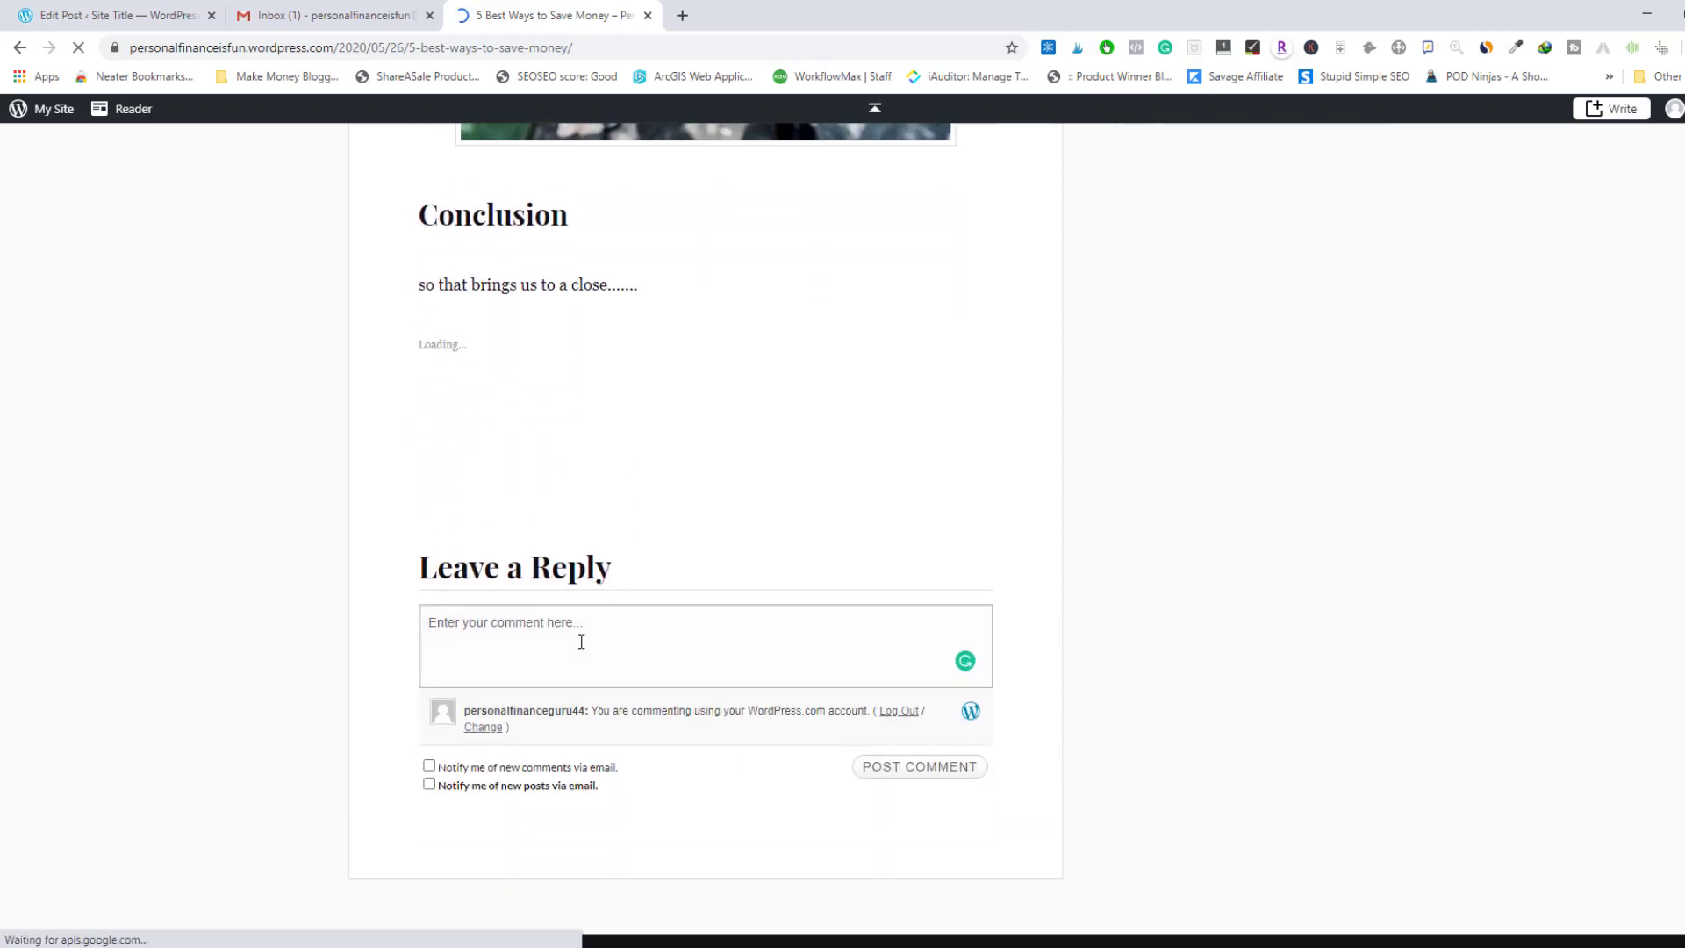
{"action": "type", "text": "hi t"}
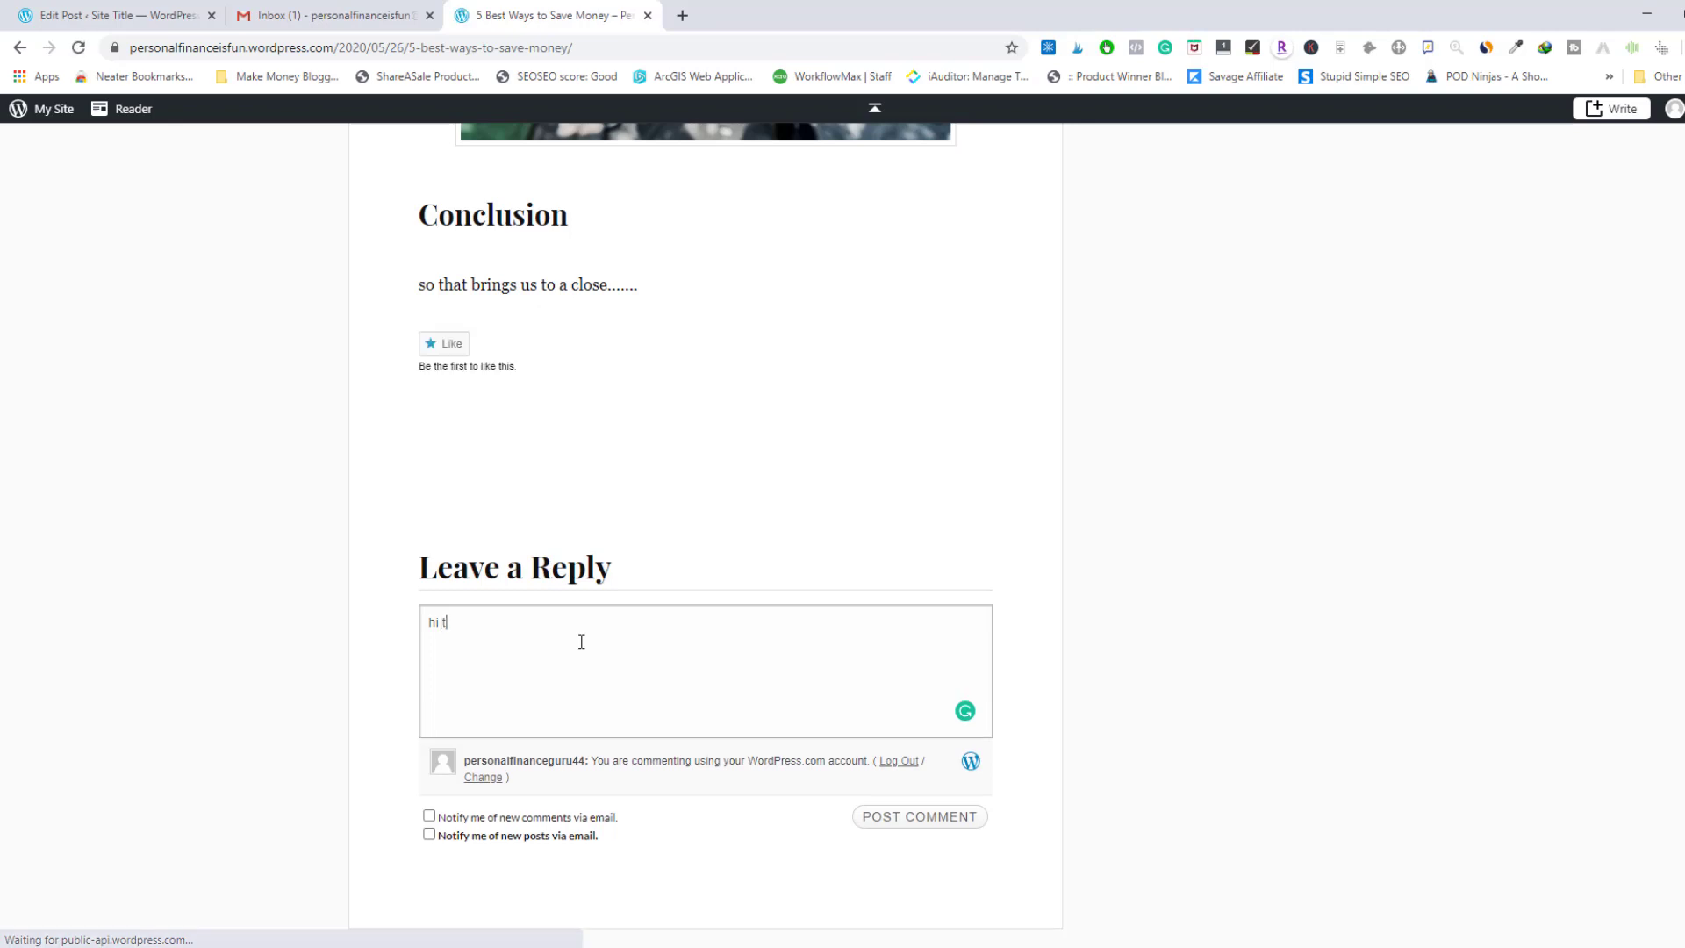
{"action": "type", "text": "his was t"}
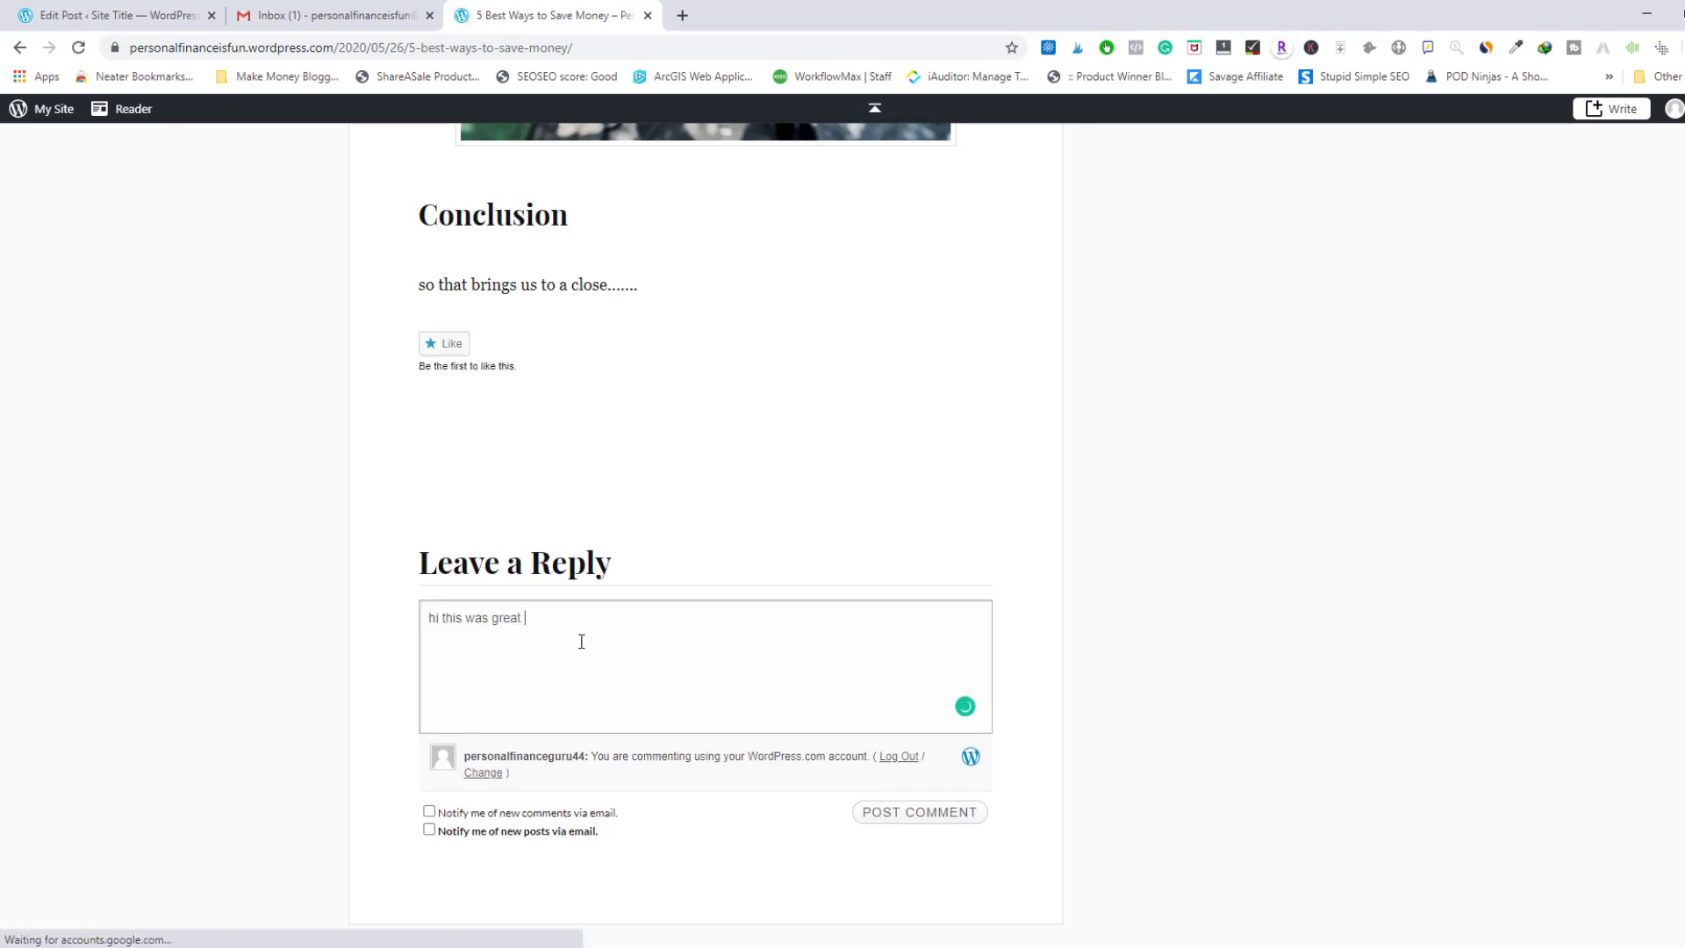
{"action": "left_click", "coordinate": [932, 821]}
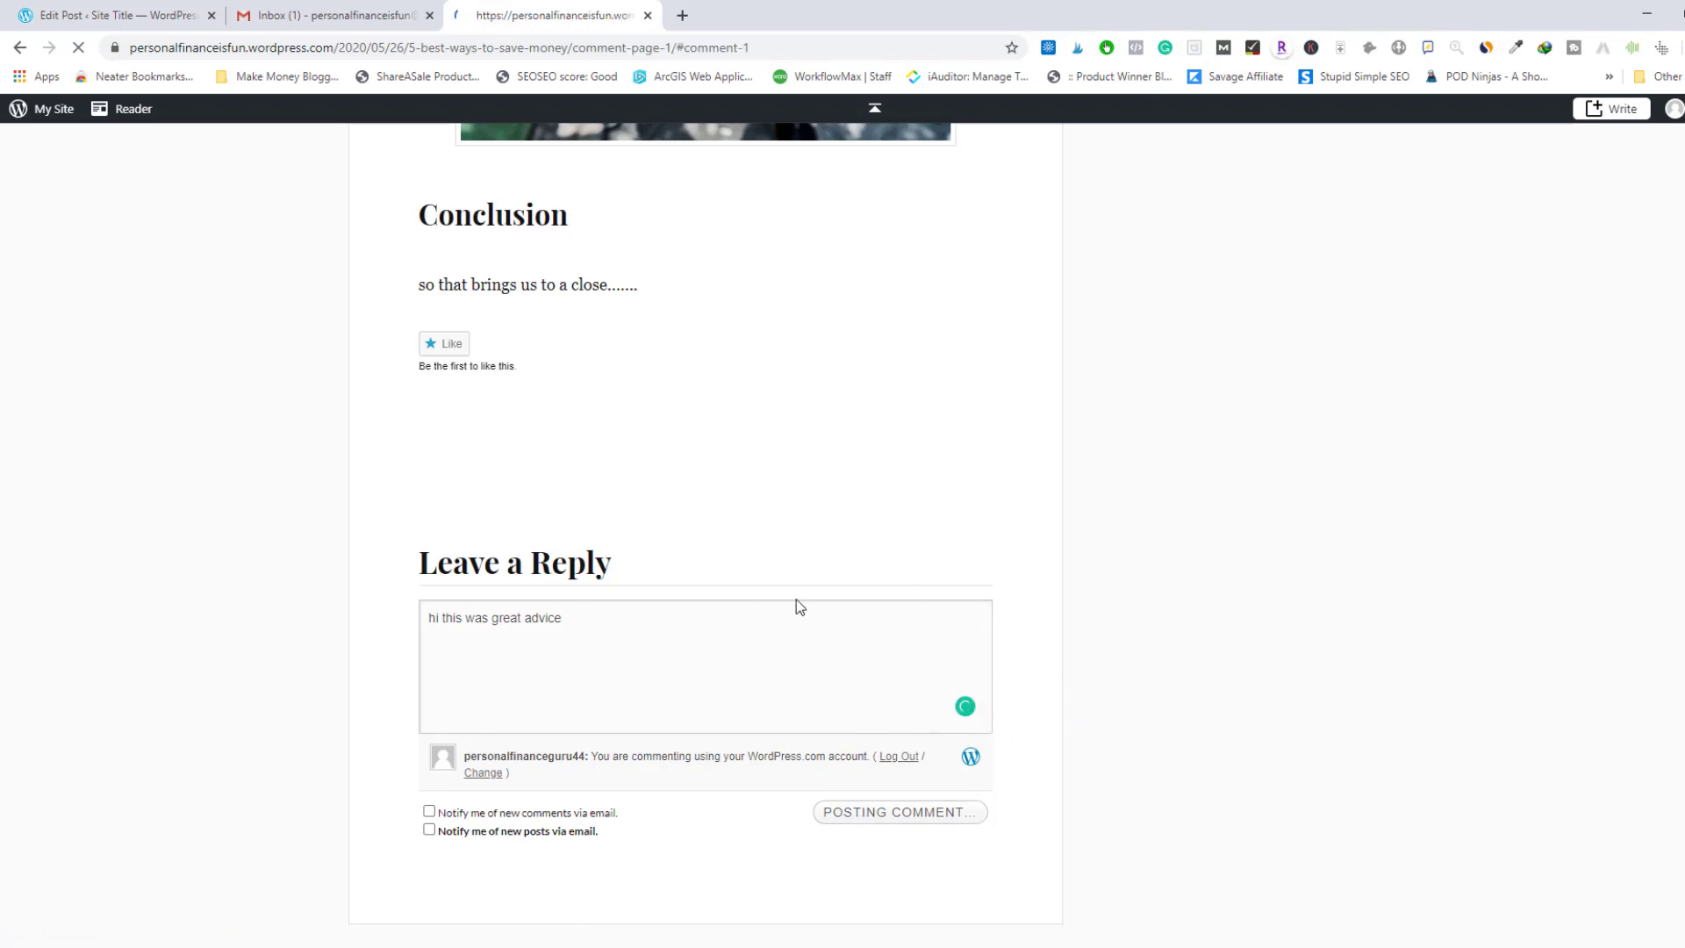
{"action": "scroll", "coordinate": [705, 593], "scroll_direction": "down", "scroll_amount": 15}
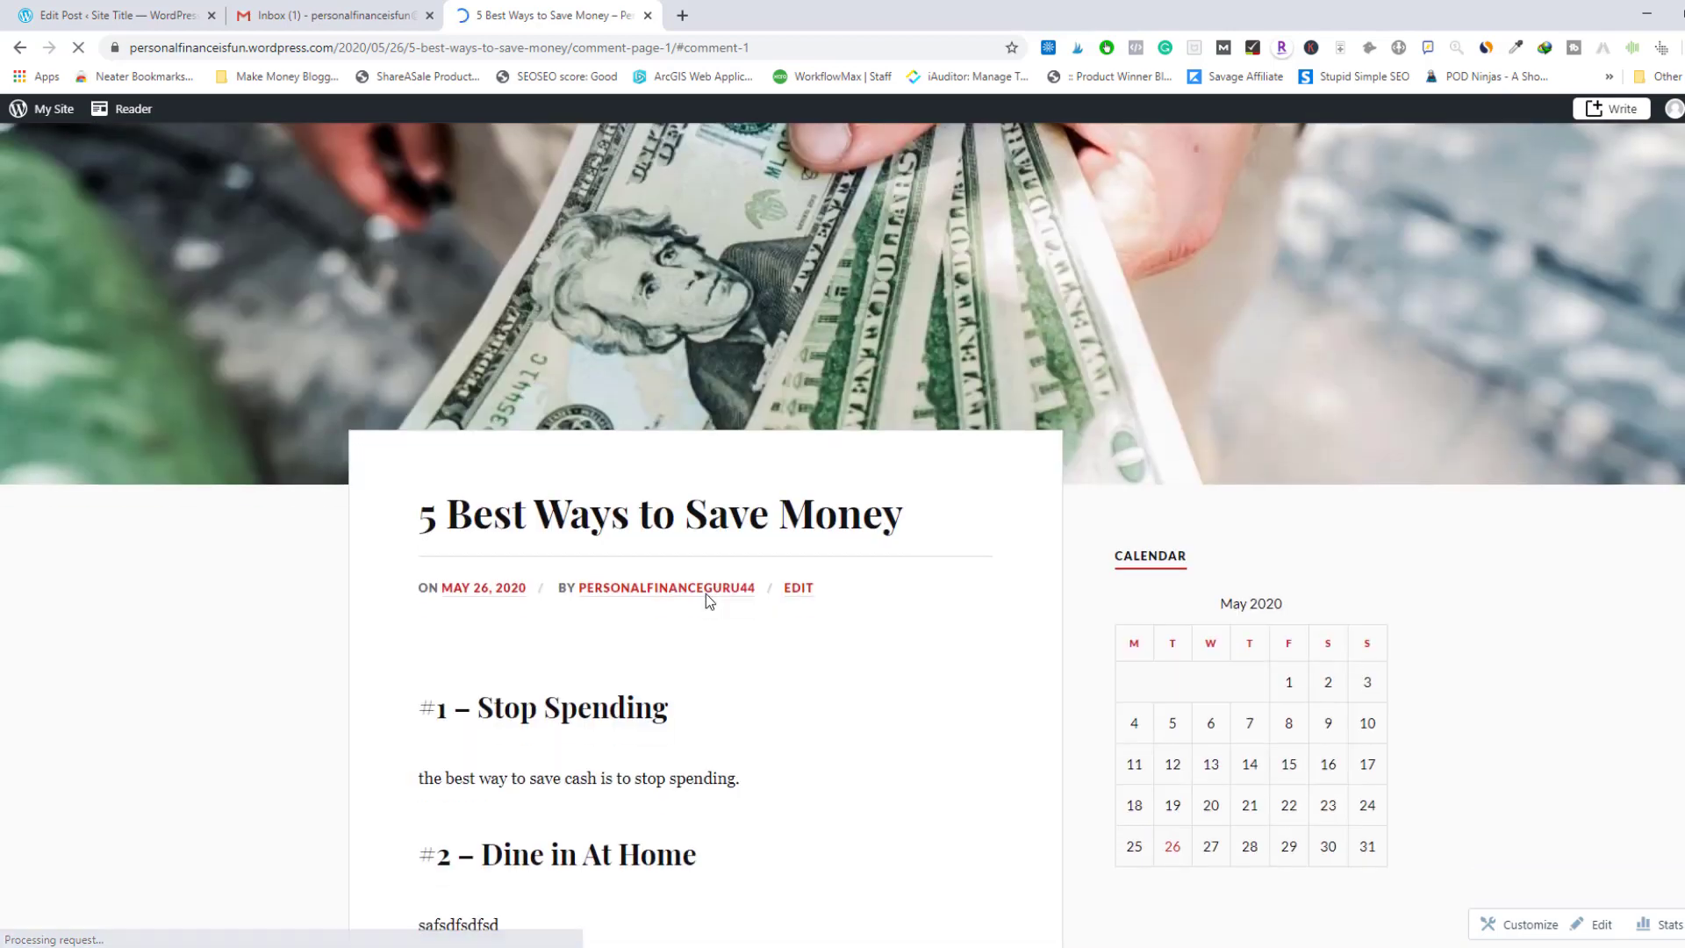
{"action": "scroll", "coordinate": [705, 594], "scroll_direction": "down", "scroll_amount": 4}
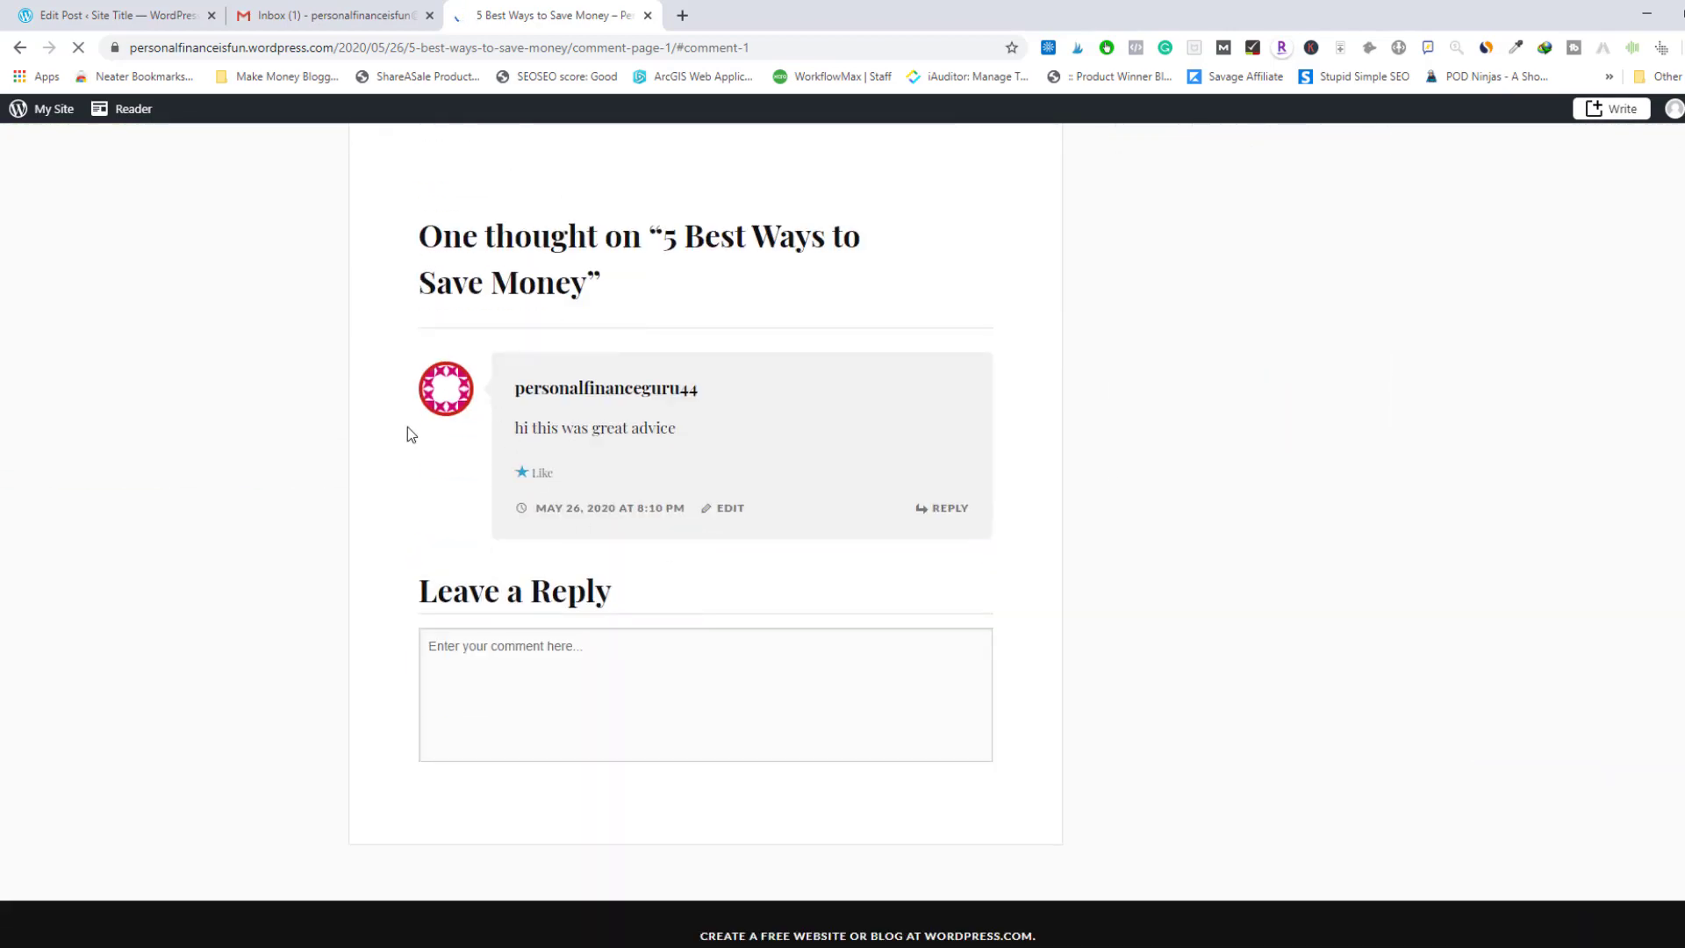
- Examine the live post's layout, from the site header and menu through the headings and image to the comment section
{"action": "scroll", "coordinate": [1107, 684], "scroll_direction": "up", "scroll_amount": 5}
{"action": "scroll", "coordinate": [1079, 684], "scroll_direction": "up", "scroll_amount": 10}
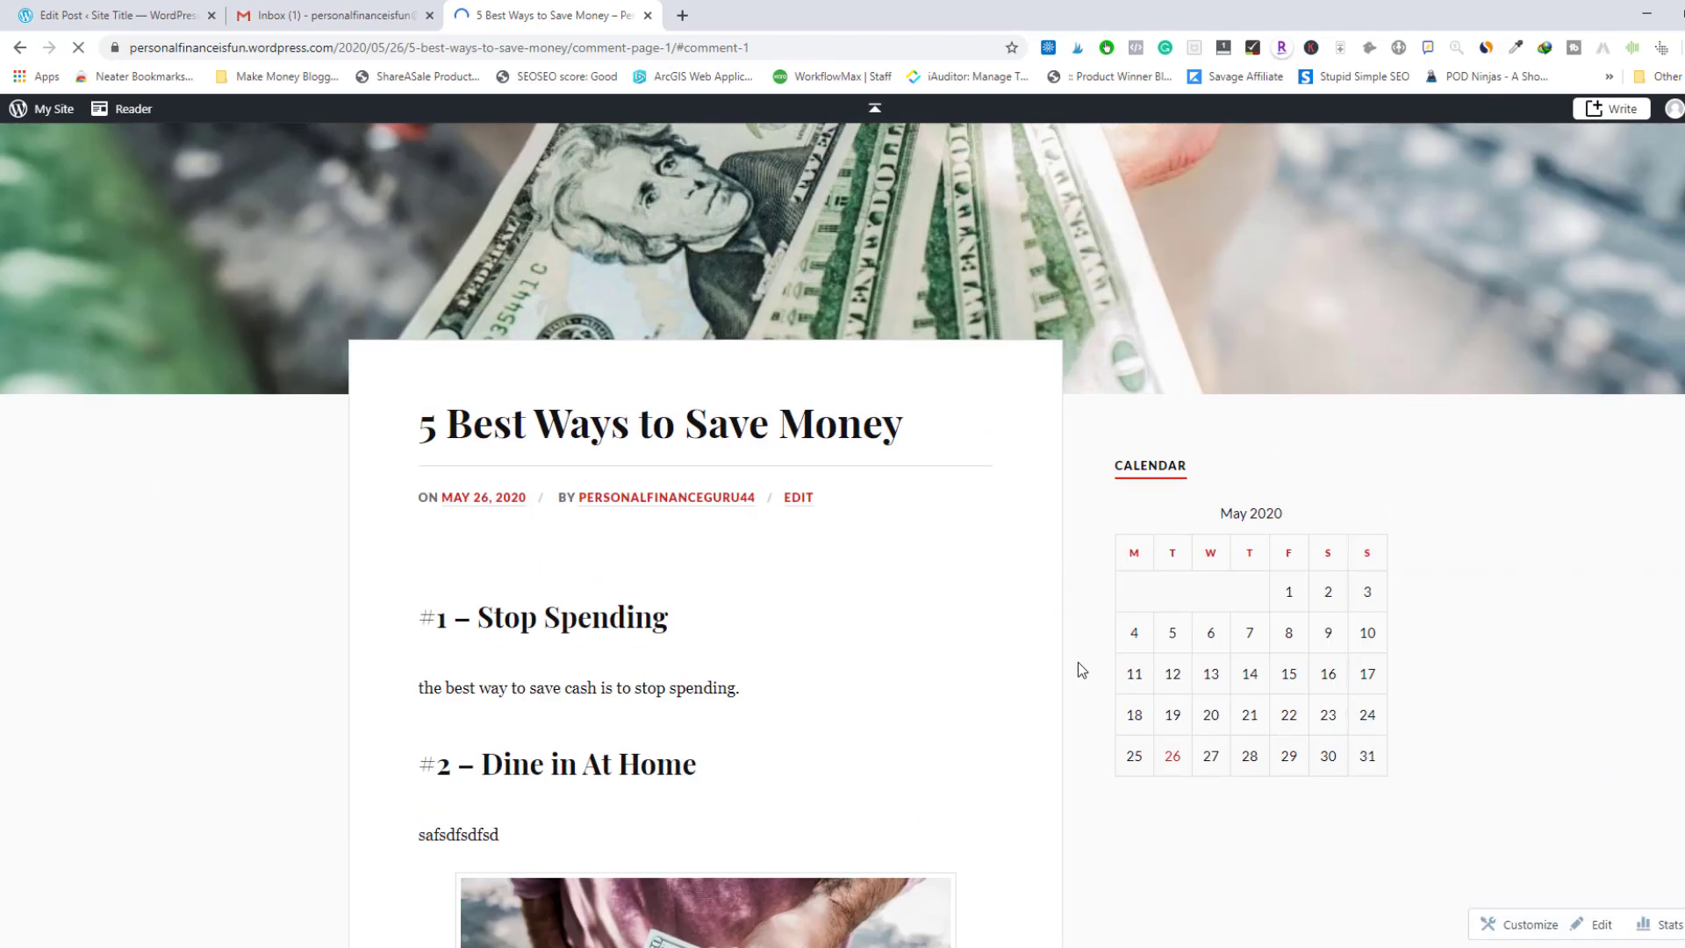
{"action": "scroll", "coordinate": [859, 562], "scroll_direction": "down", "scroll_amount": 4}
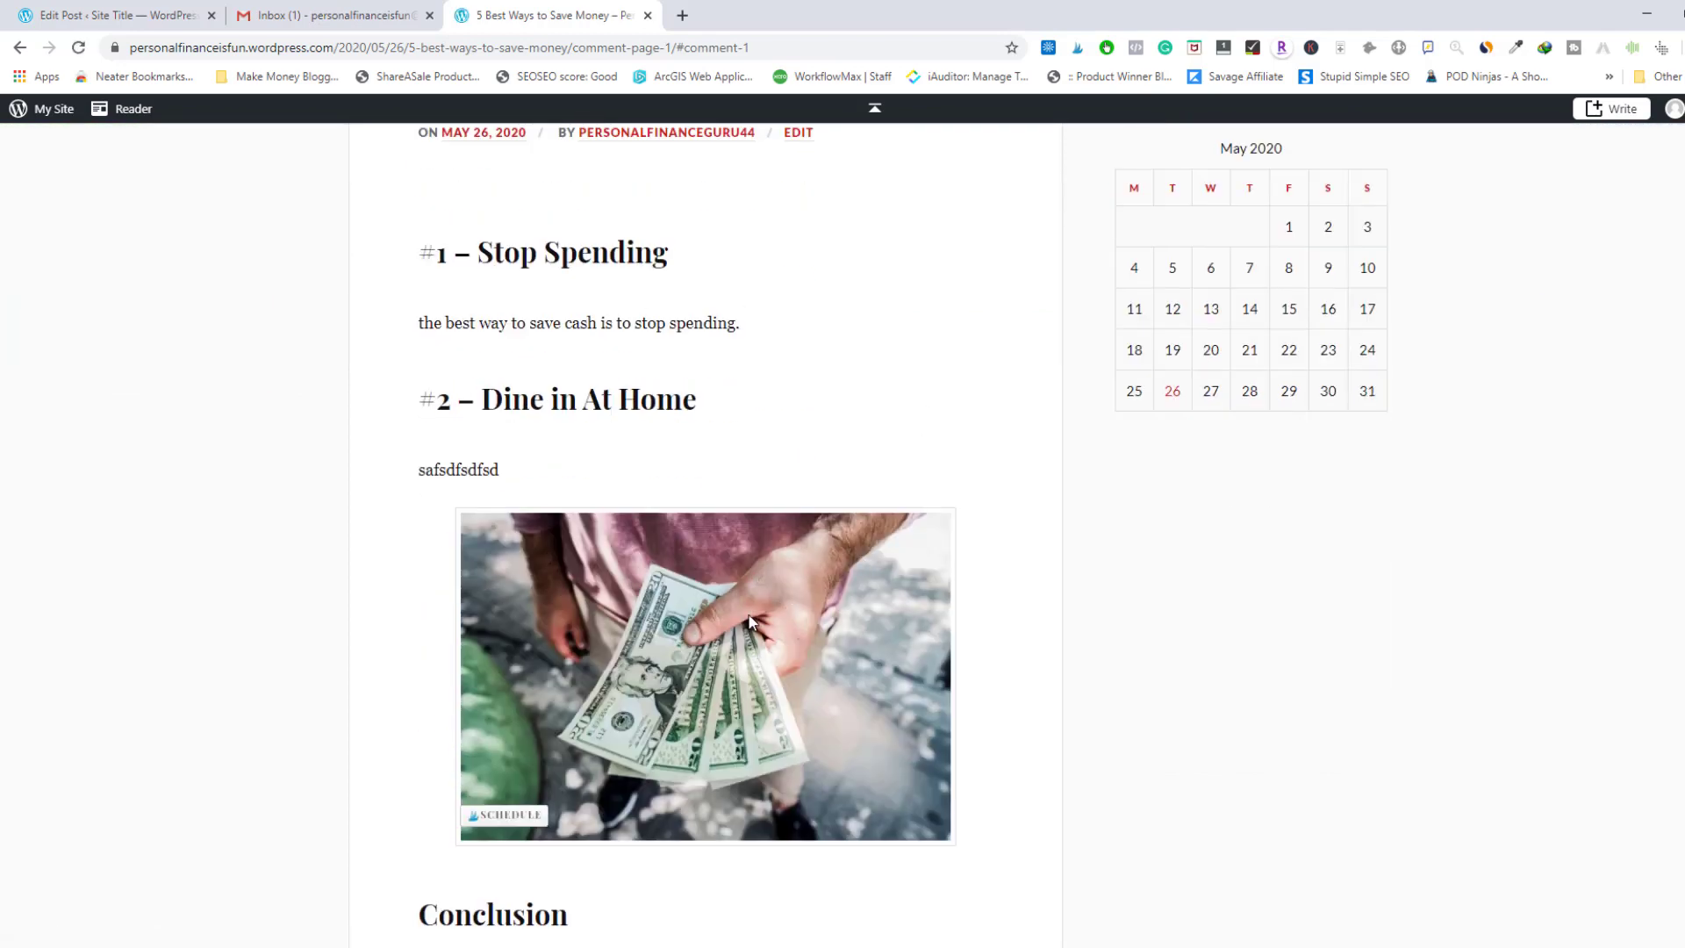
{"action": "scroll", "coordinate": [772, 539], "scroll_direction": "down", "scroll_amount": 2}
{"action": "scroll", "coordinate": [772, 541], "scroll_direction": "up", "scroll_amount": 3}
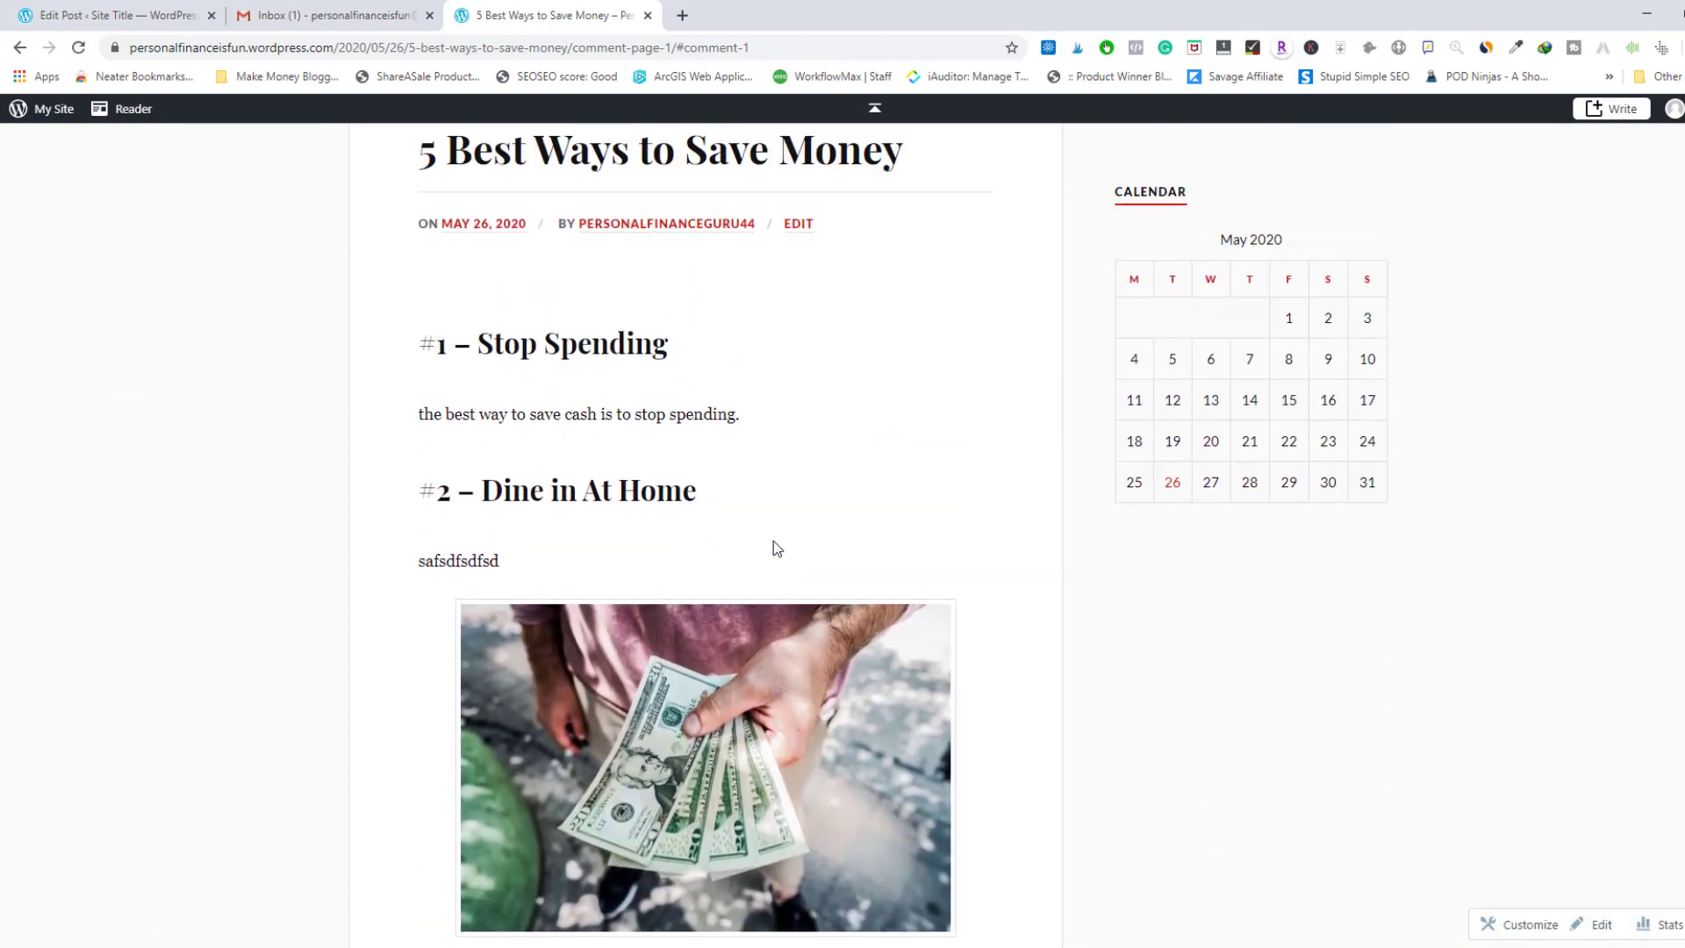
{"action": "scroll", "coordinate": [773, 539], "scroll_direction": "down", "scroll_amount": 2}
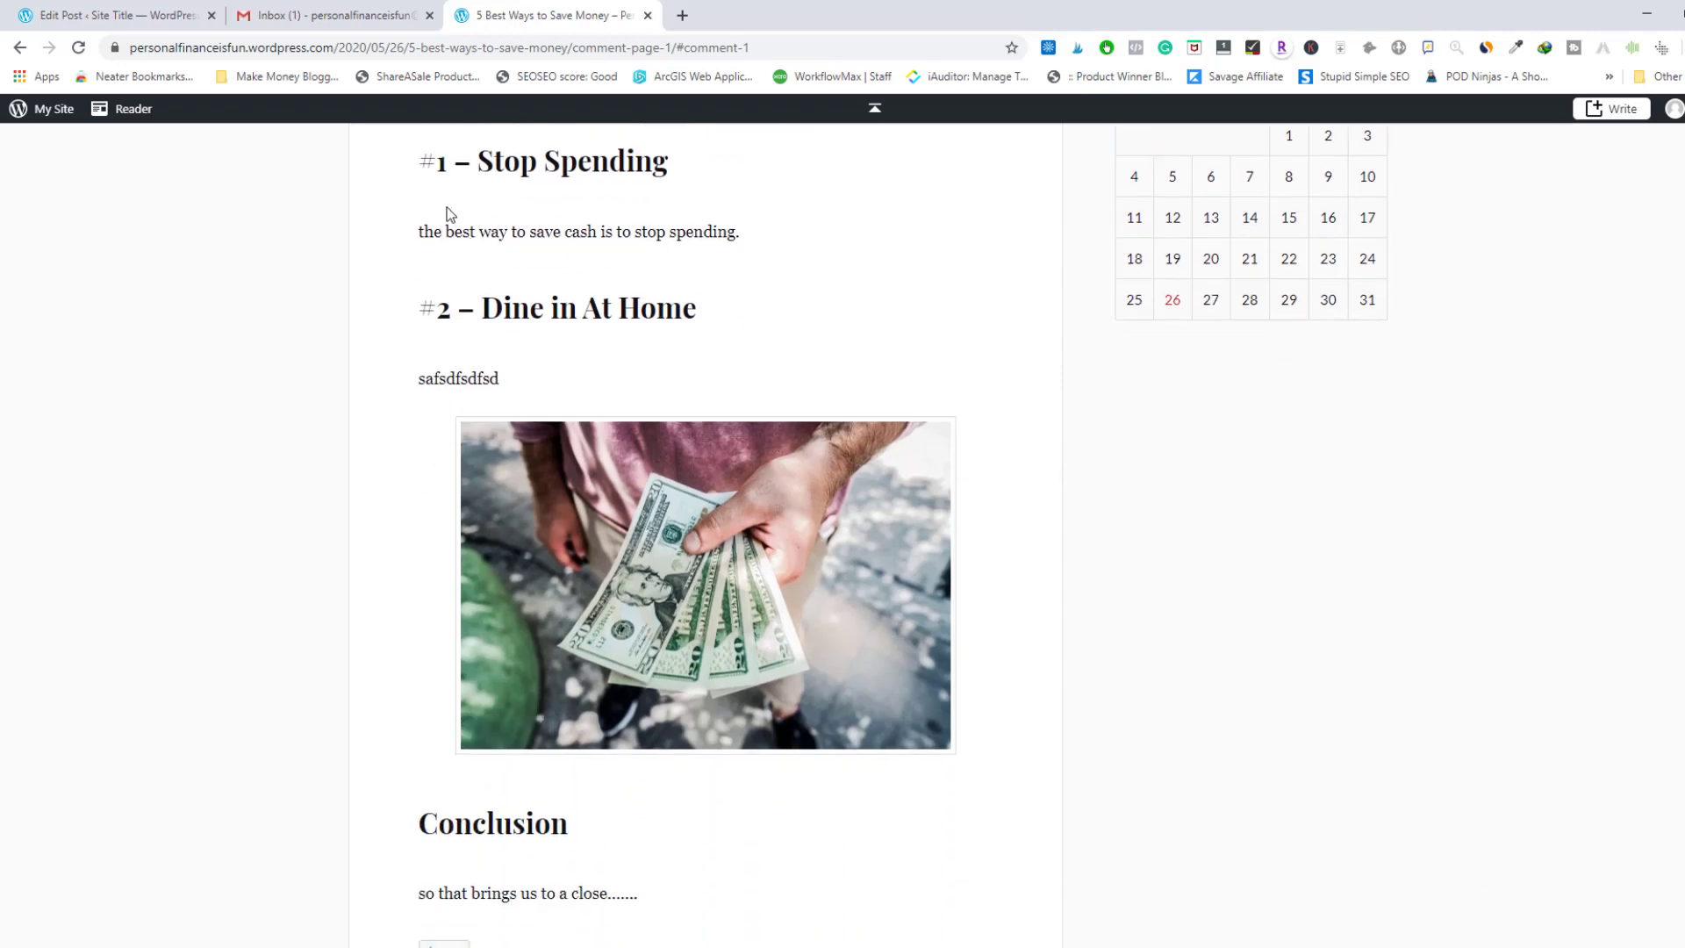
{"action": "scroll", "coordinate": [383, 308], "scroll_direction": "down", "scroll_amount": 2}
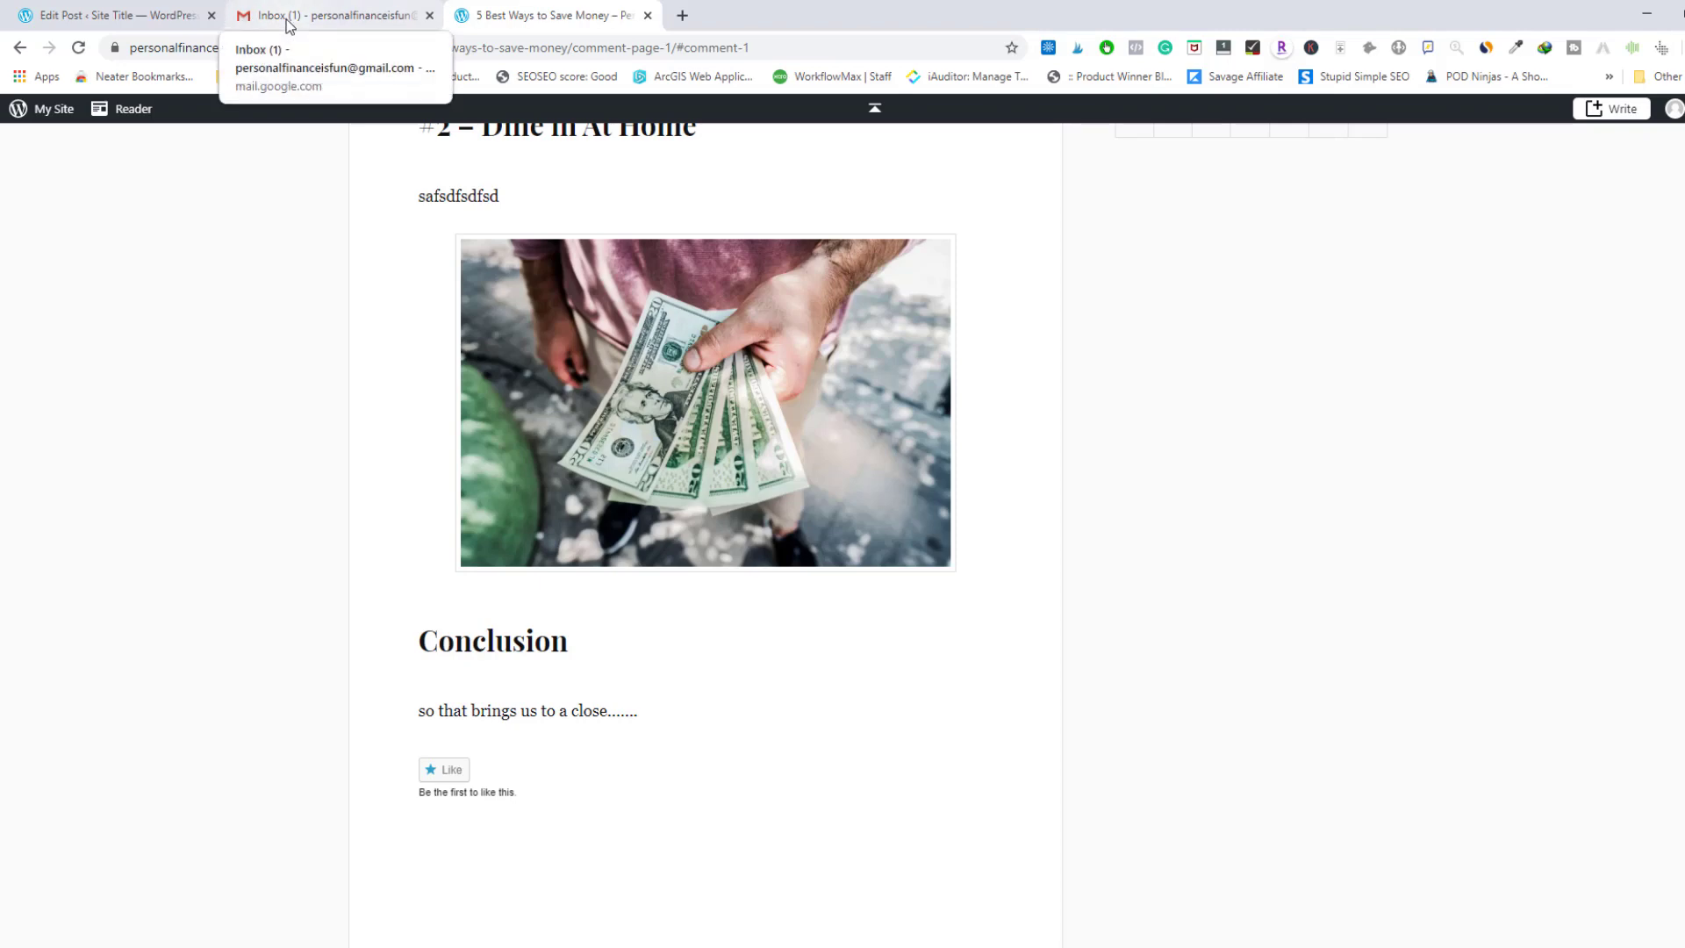
{"action": "left_click", "coordinate": [127, 22]}
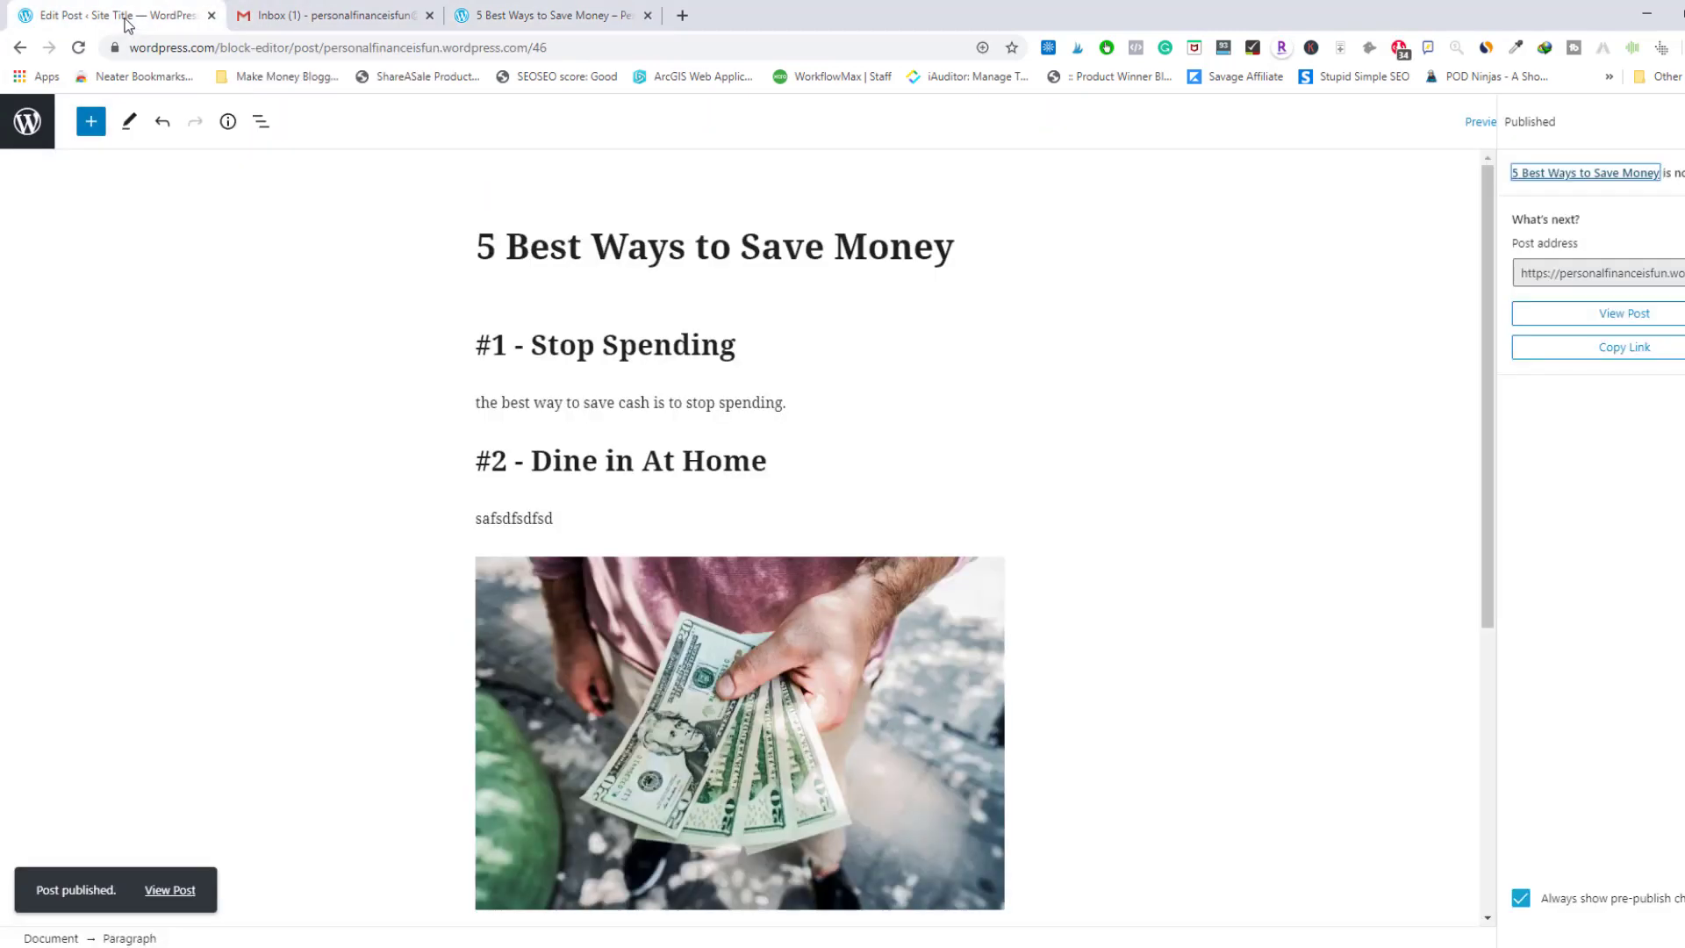
{"action": "left_click", "coordinate": [561, 22]}
{"action": "scroll", "coordinate": [726, 535], "scroll_direction": "up", "scroll_amount": 10}
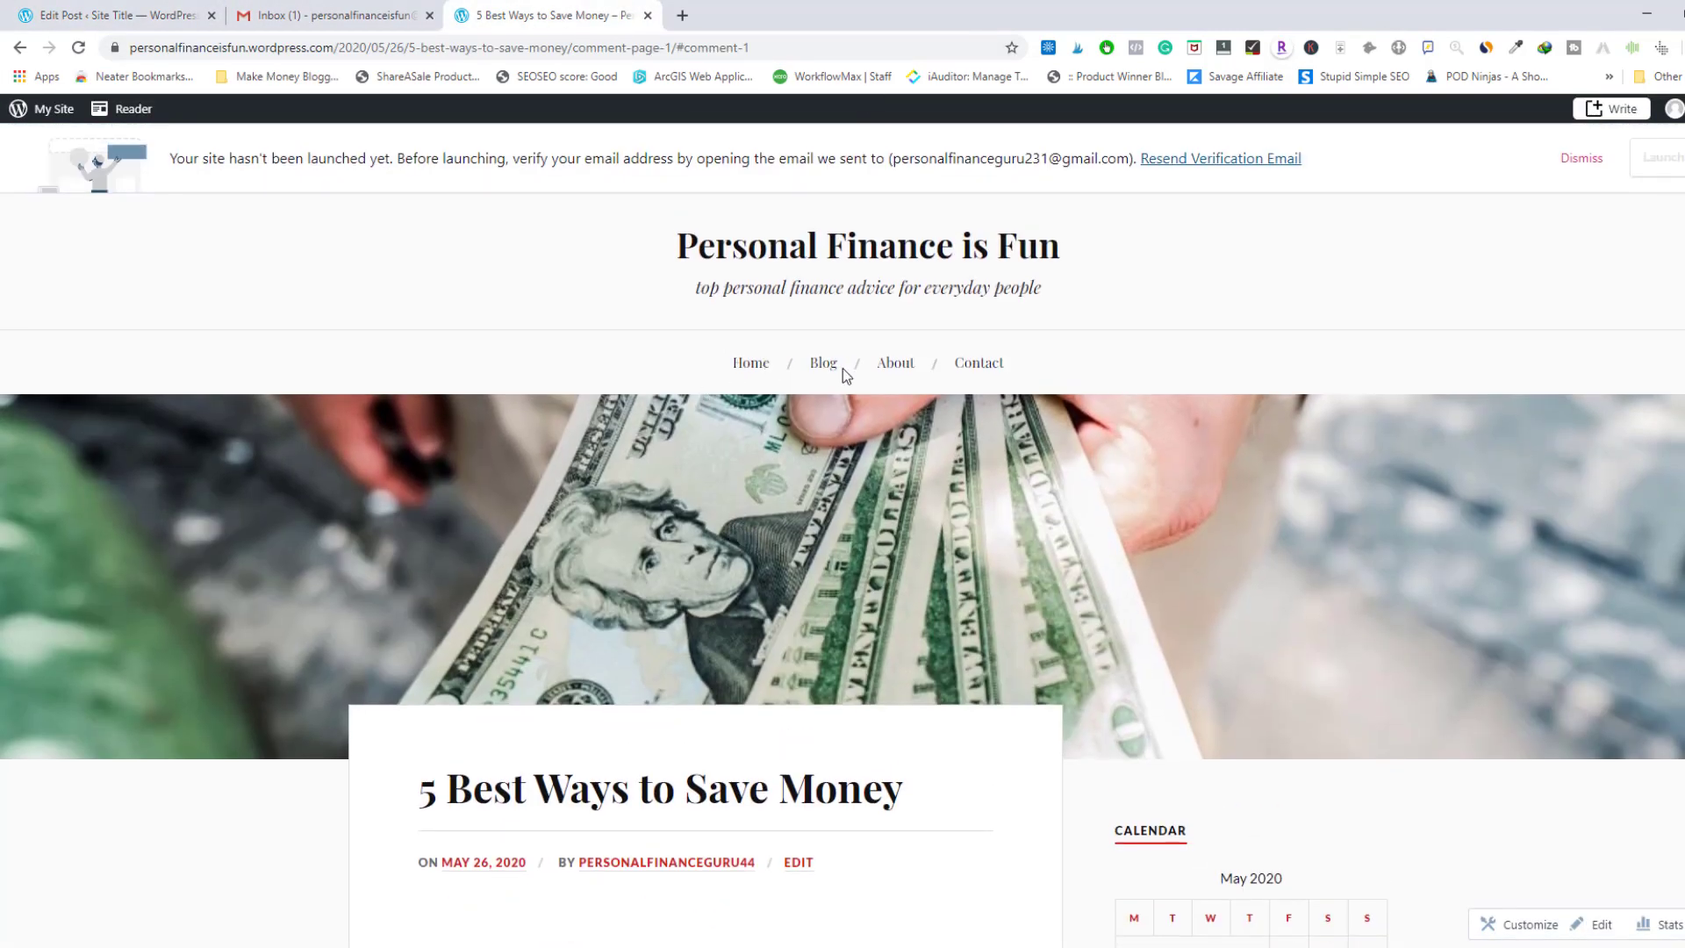
{"action": "scroll", "coordinate": [726, 365], "scroll_direction": "down", "scroll_amount": 3}
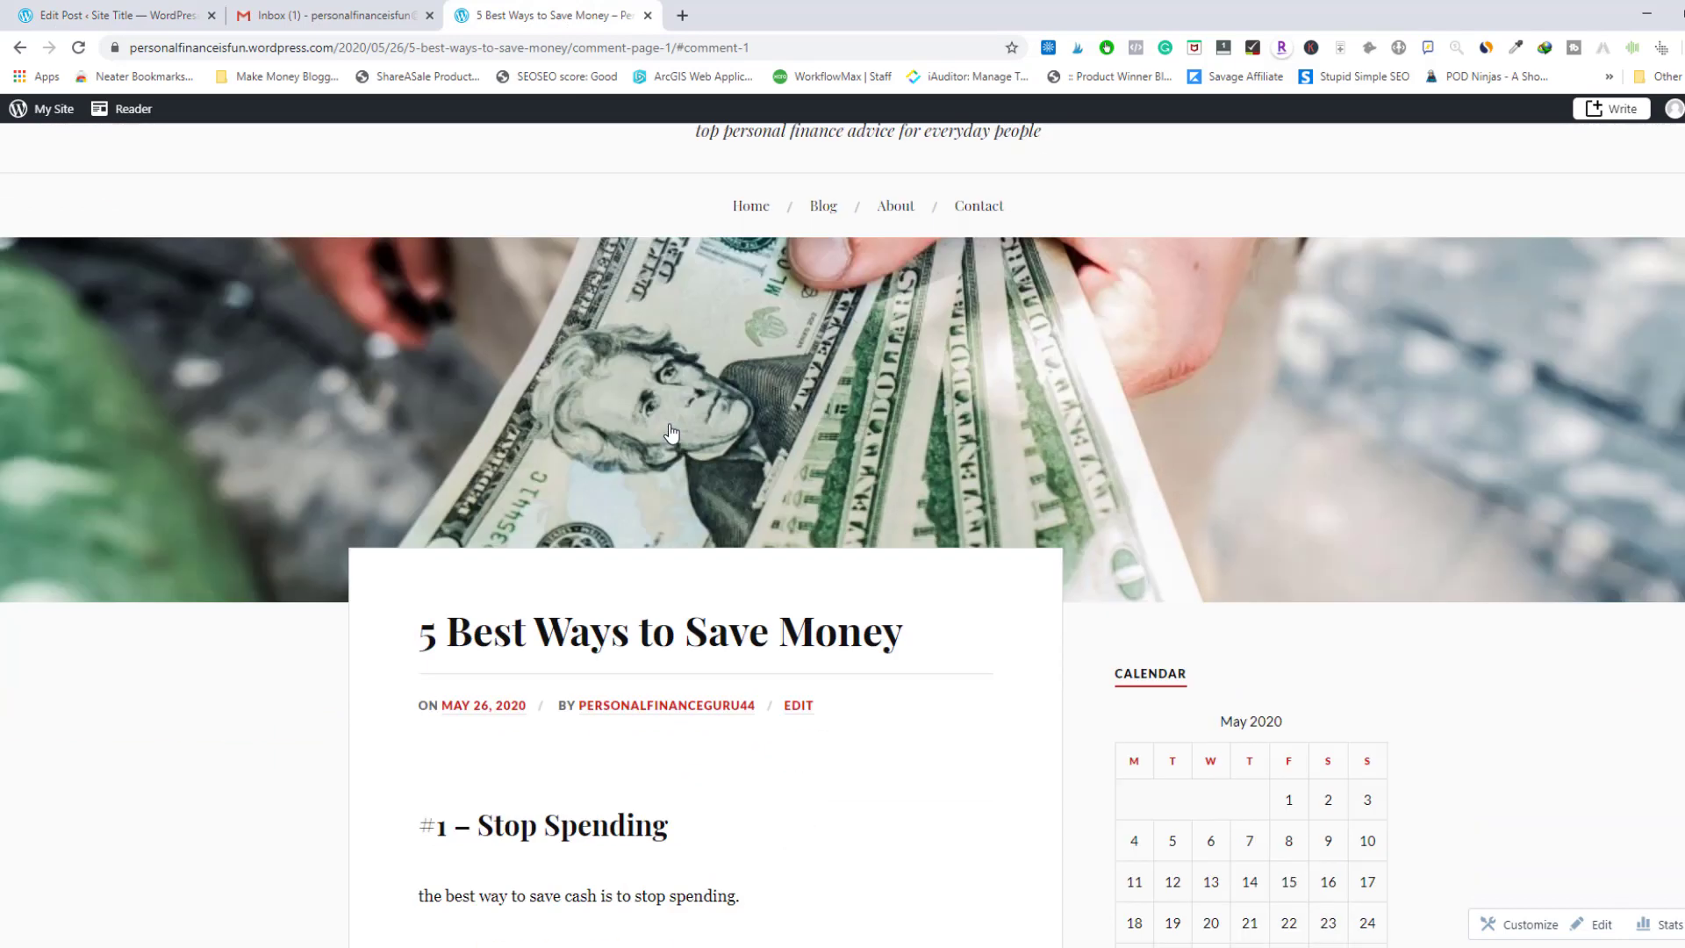
{"action": "scroll", "coordinate": [725, 334], "scroll_direction": "up", "scroll_amount": 2}
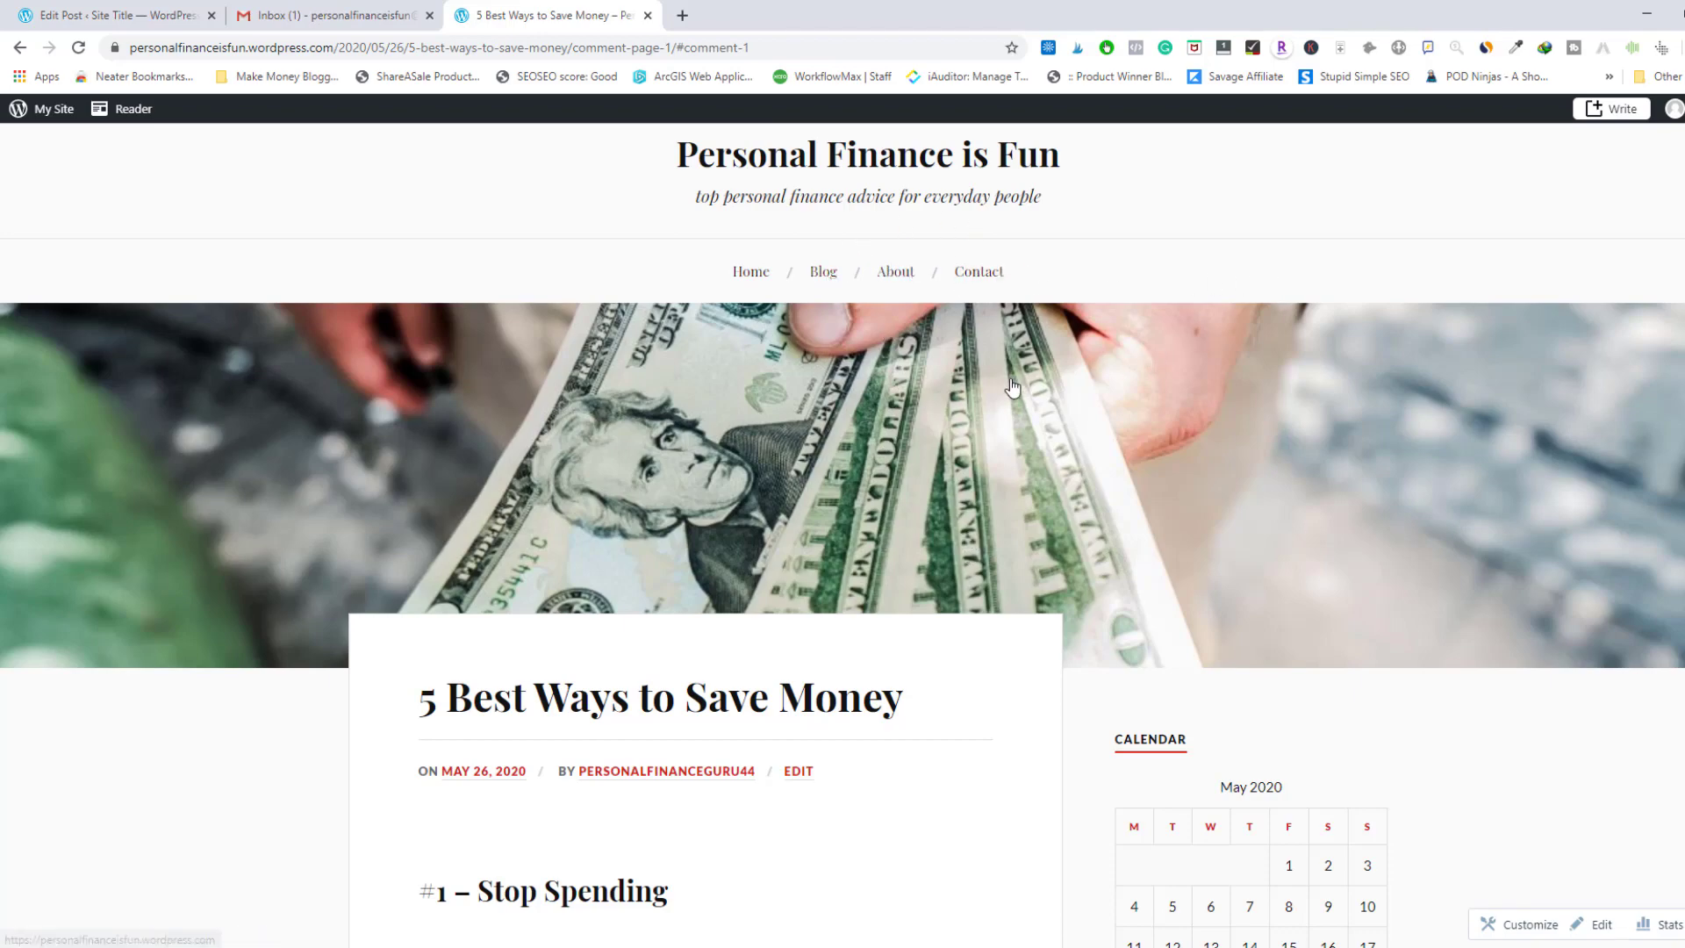
{"action": "scroll", "coordinate": [1018, 403], "scroll_direction": "down", "scroll_amount": 12}
{"action": "scroll", "coordinate": [1023, 412], "scroll_direction": "down", "scroll_amount": 5}
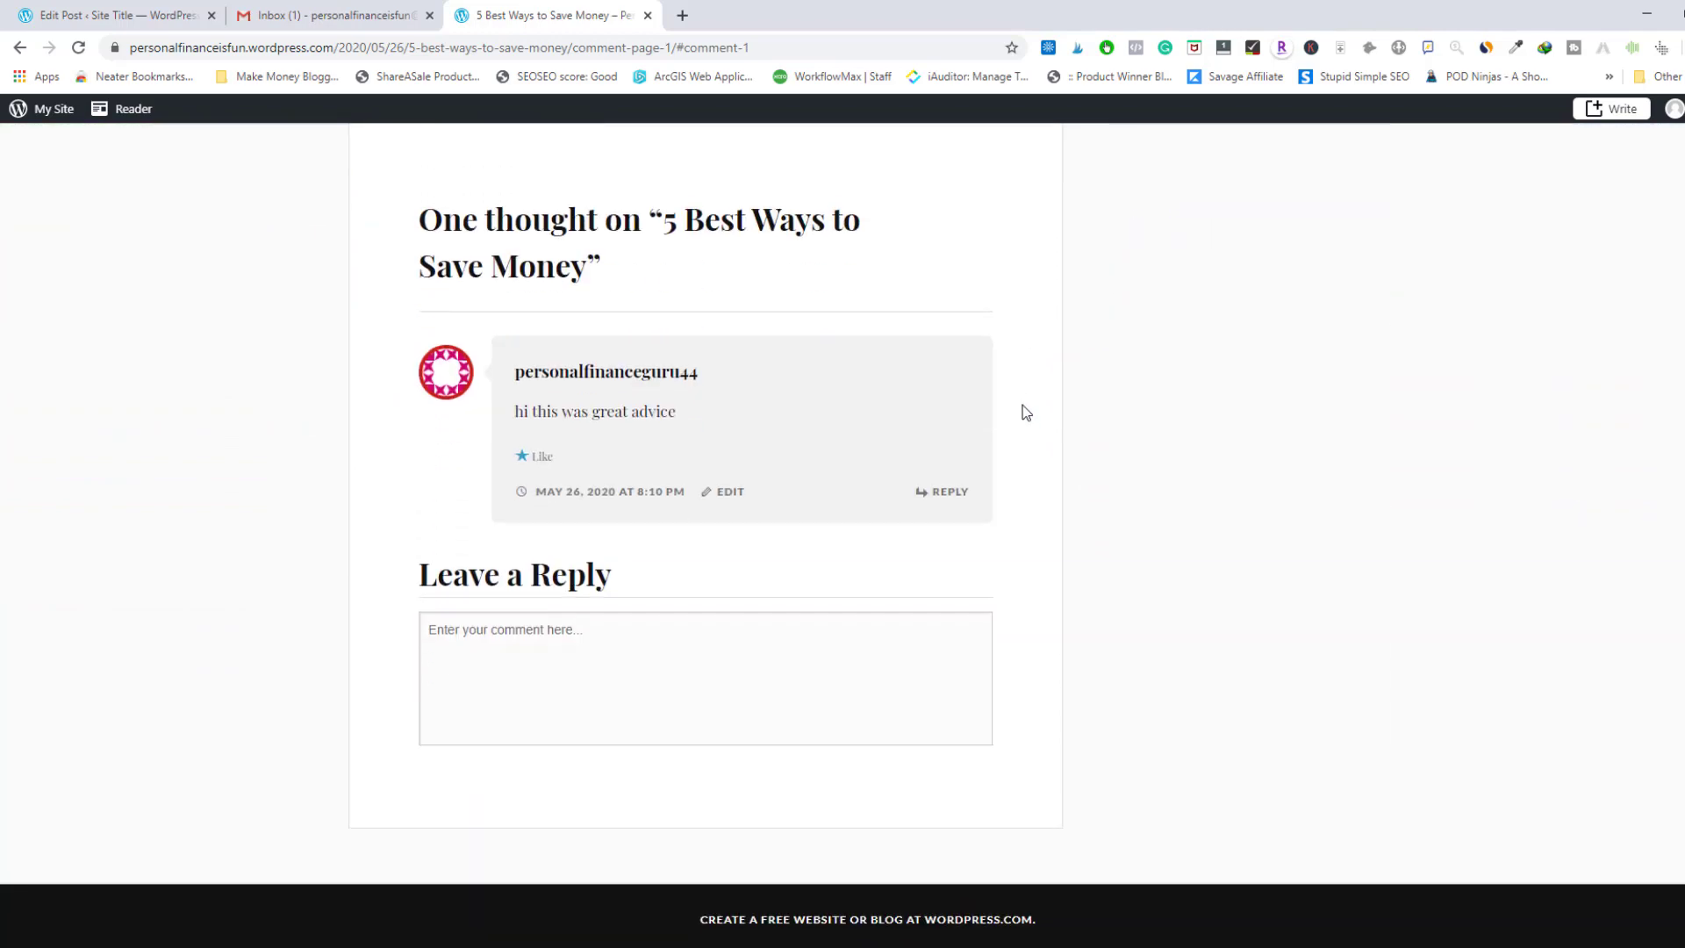
- Leave the post editor and start a new page from the site's Pages list
{"action": "scroll", "coordinate": [1098, 379], "scroll_direction": "up", "scroll_amount": 20}
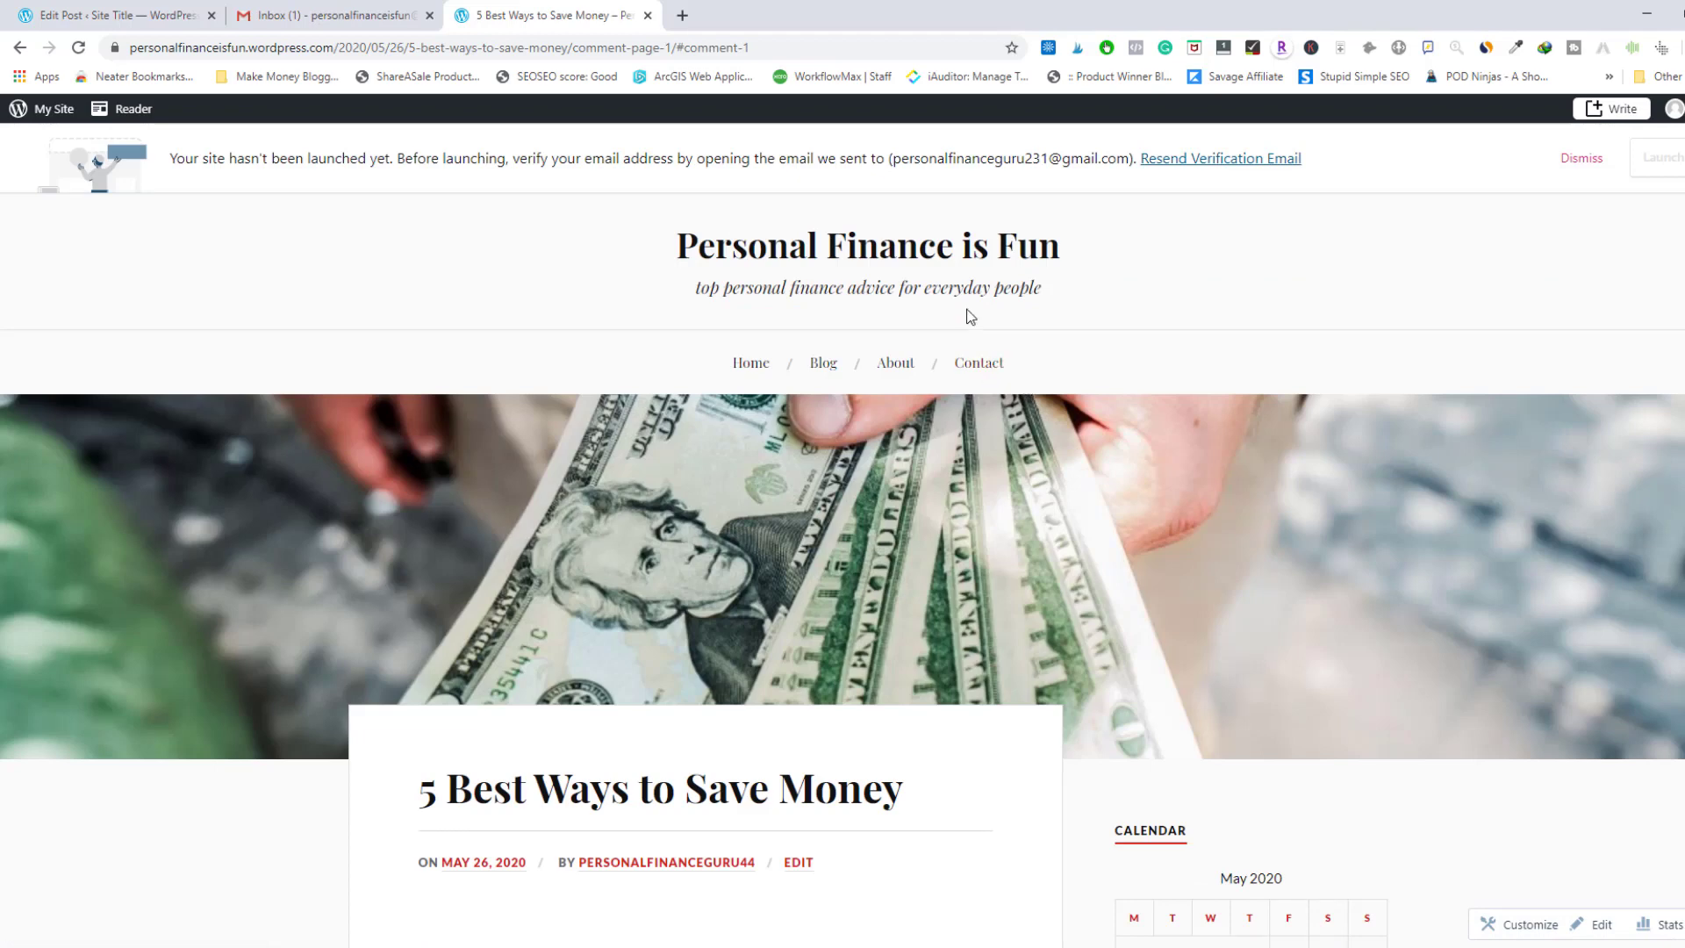
{"action": "left_click", "coordinate": [176, 19]}
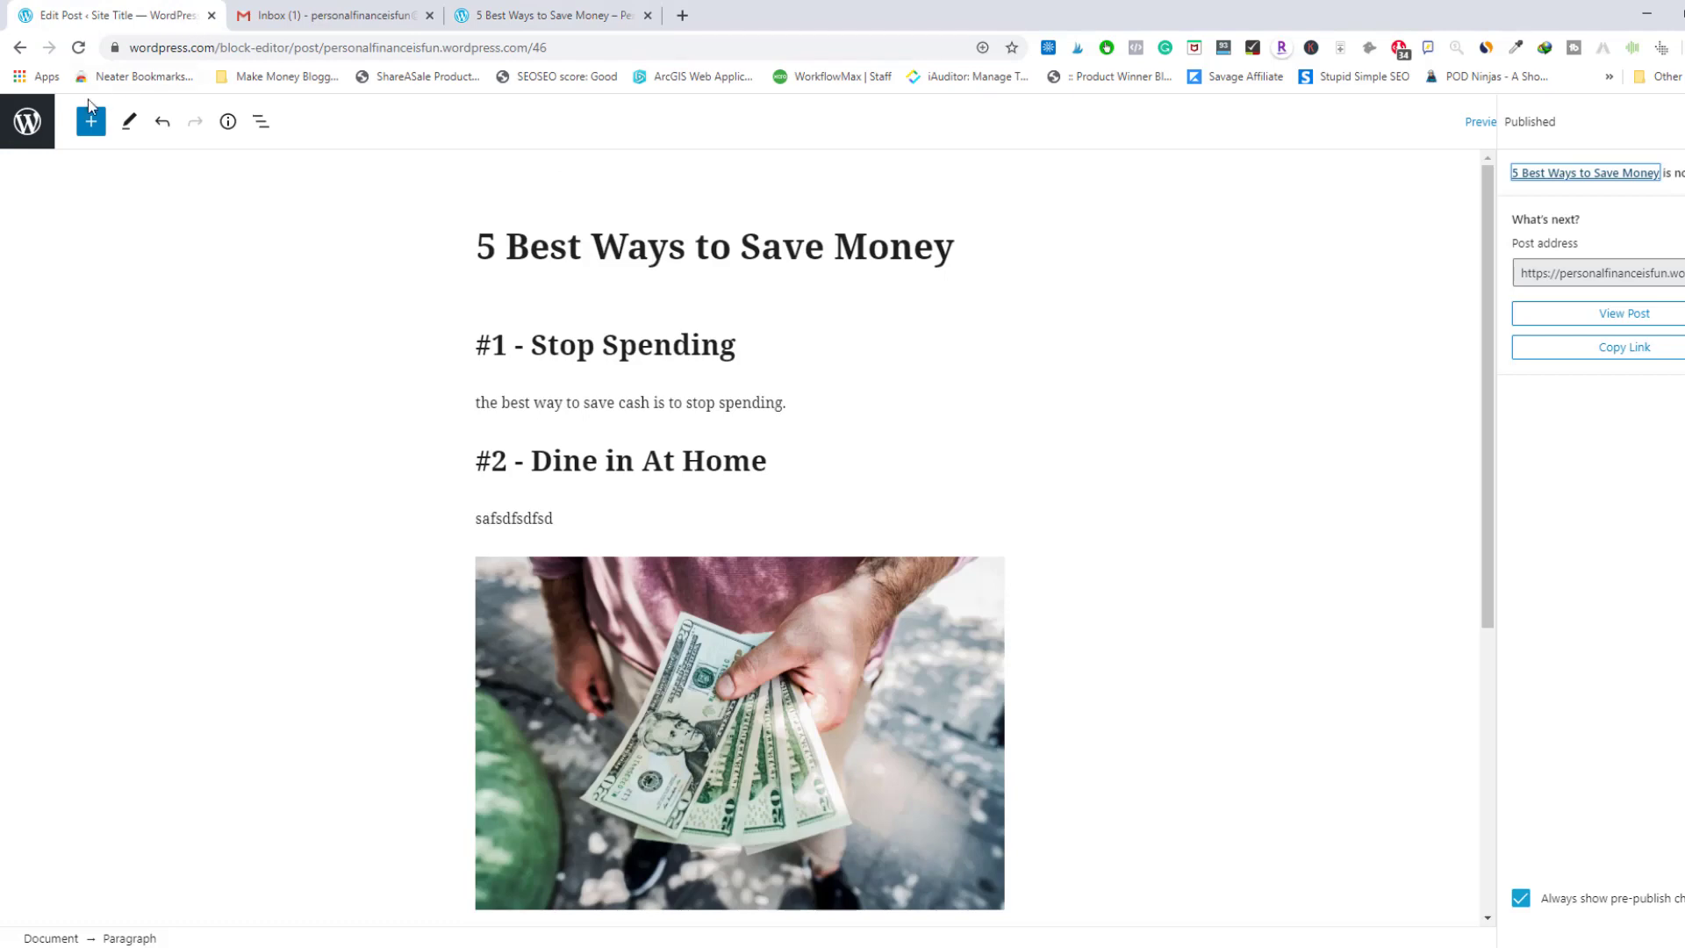
{"action": "left_click", "coordinate": [27, 123]}
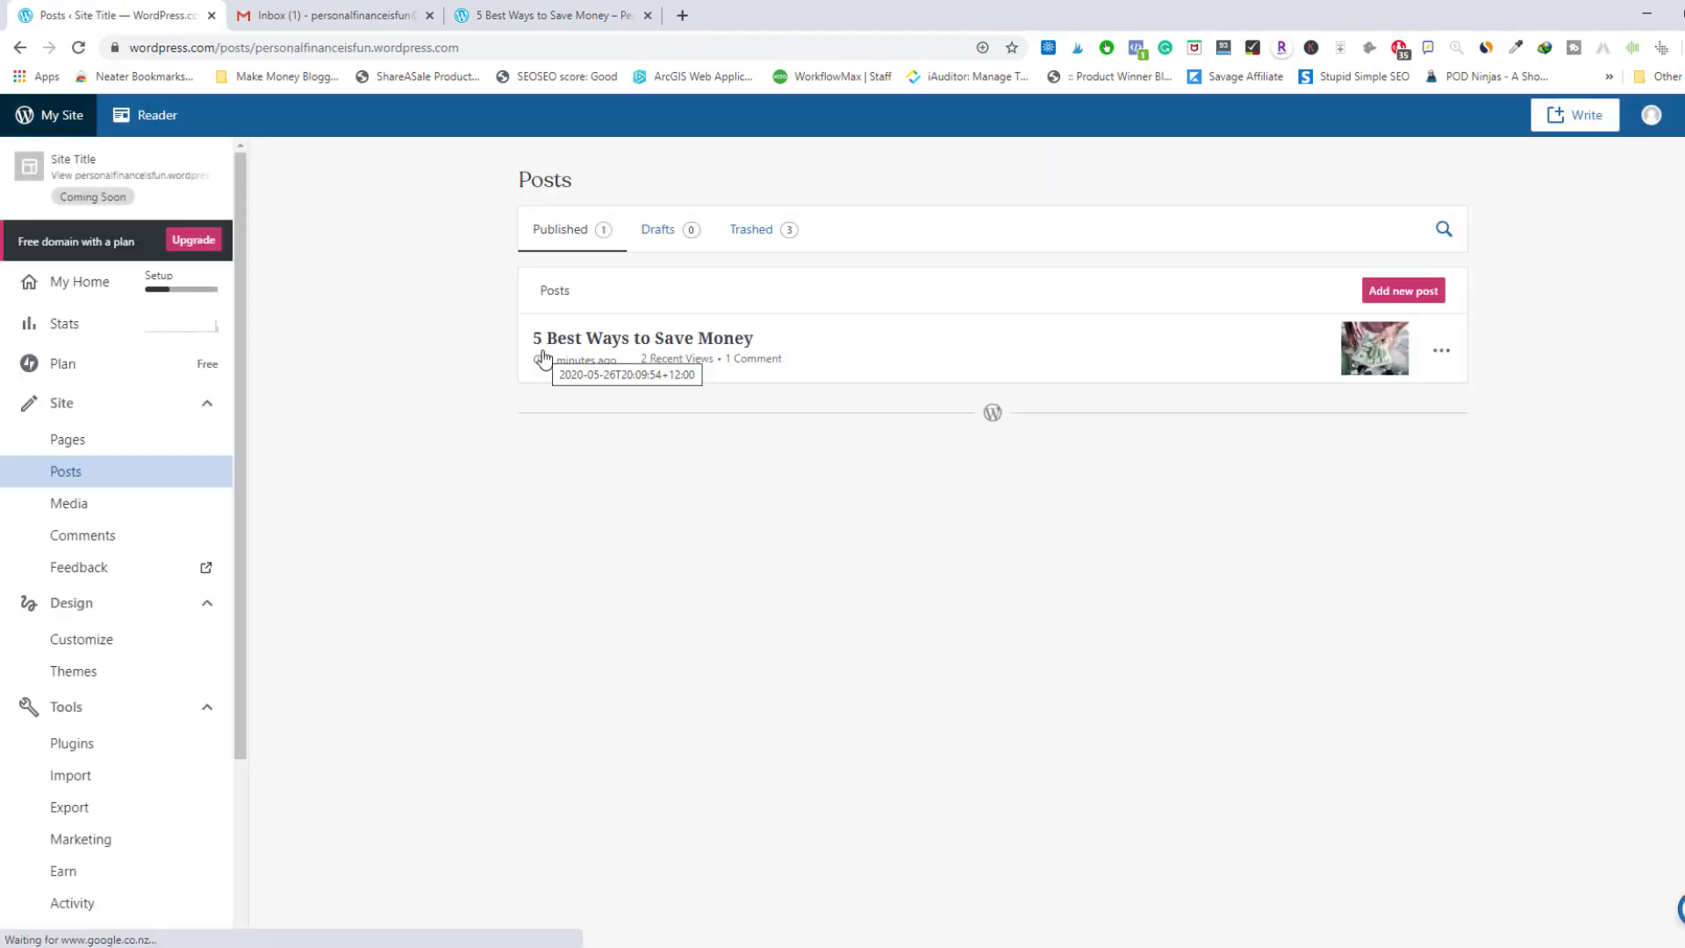
{"action": "left_click", "coordinate": [110, 443]}
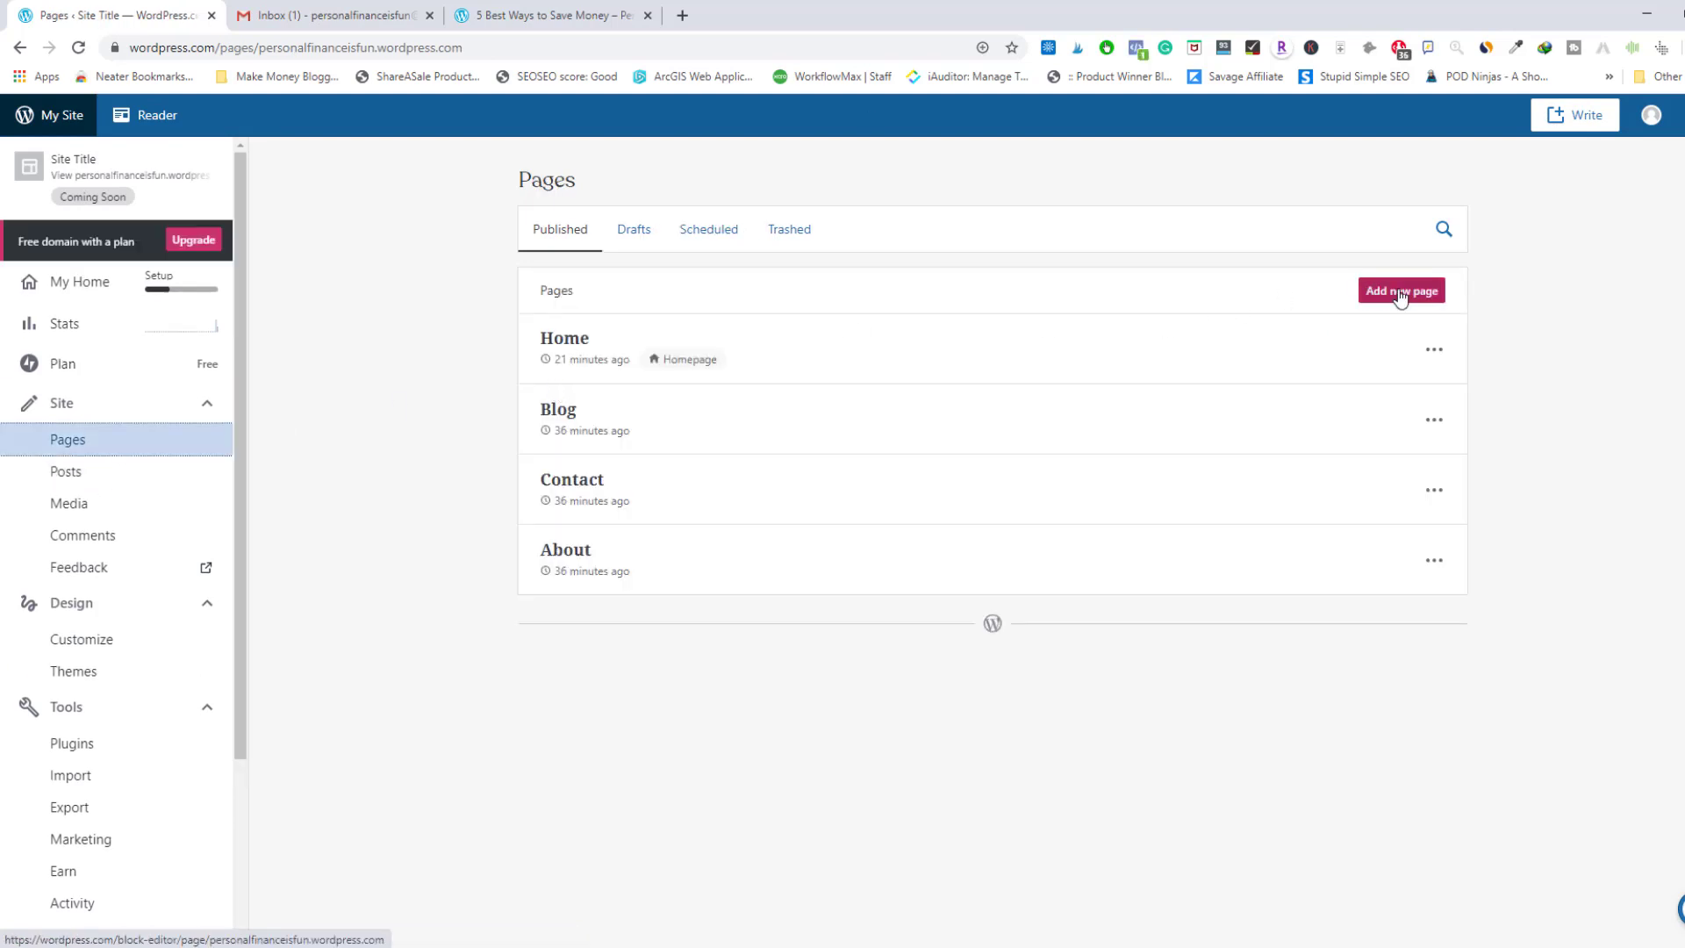
{"action": "left_click", "coordinate": [1400, 294]}
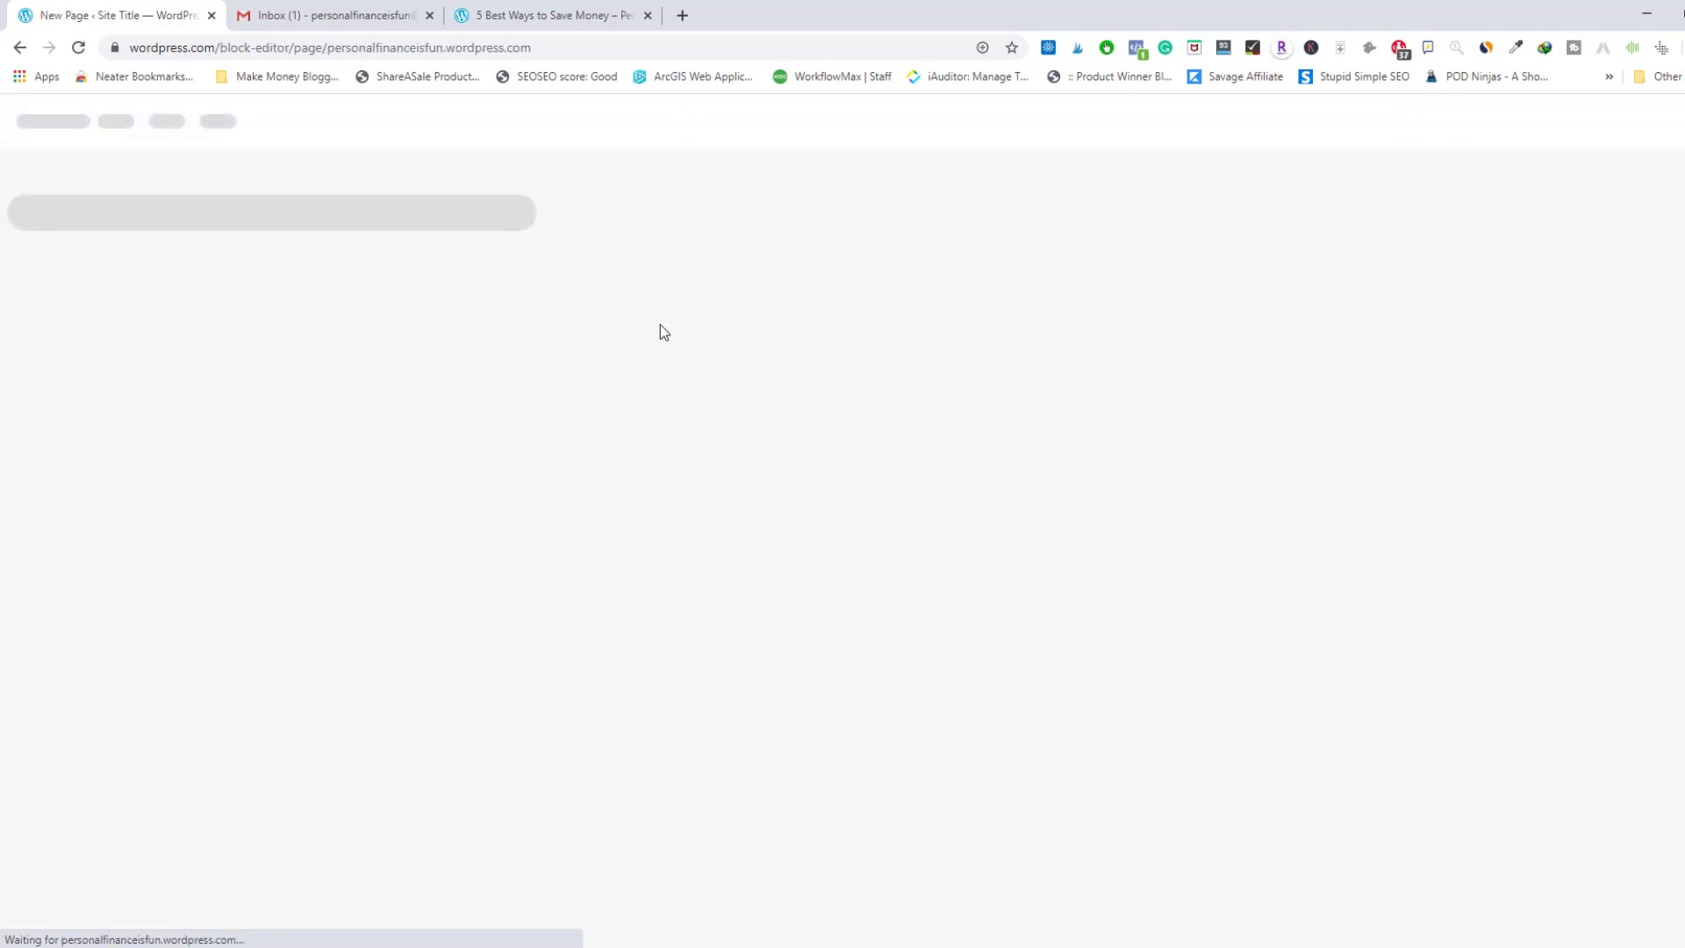
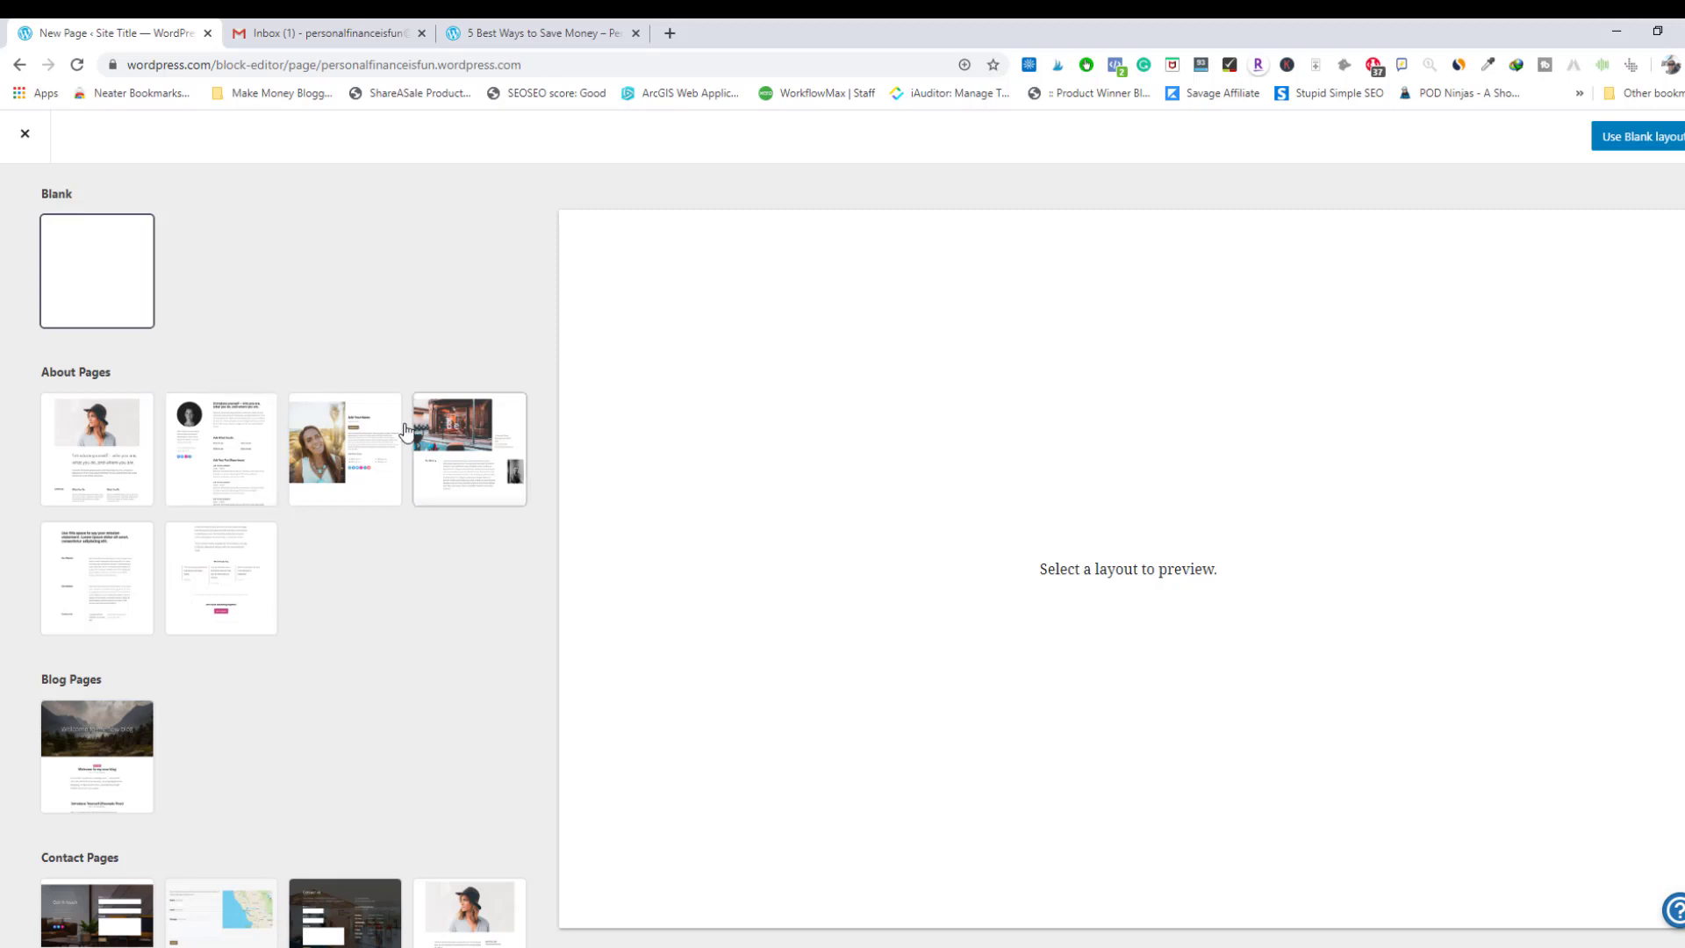
- Browse the page layouts, preview the Services layout with the round portrait photo, and apply it to the new page
{"action": "scroll", "coordinate": [367, 432], "scroll_direction": "down", "scroll_amount": 2}
{"action": "scroll", "coordinate": [367, 432], "scroll_direction": "down", "scroll_amount": 4}
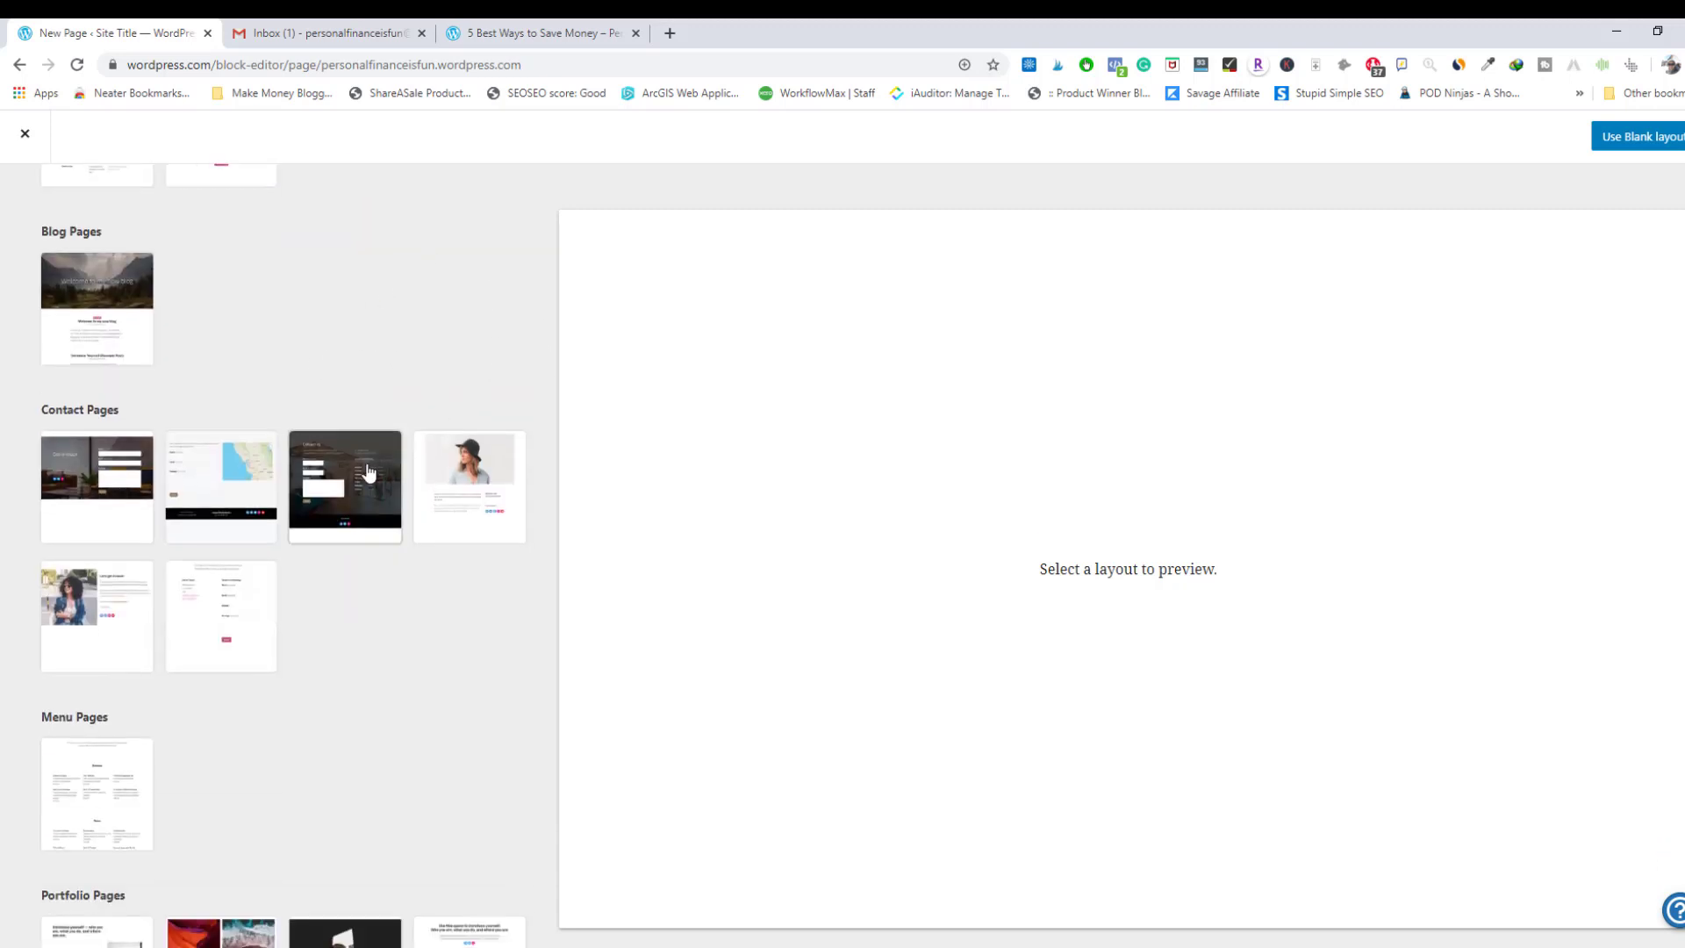
{"action": "scroll", "coordinate": [370, 451], "scroll_direction": "down", "scroll_amount": 1}
{"action": "scroll", "coordinate": [366, 442], "scroll_direction": "down", "scroll_amount": 2}
{"action": "scroll", "coordinate": [368, 436], "scroll_direction": "down", "scroll_amount": 3}
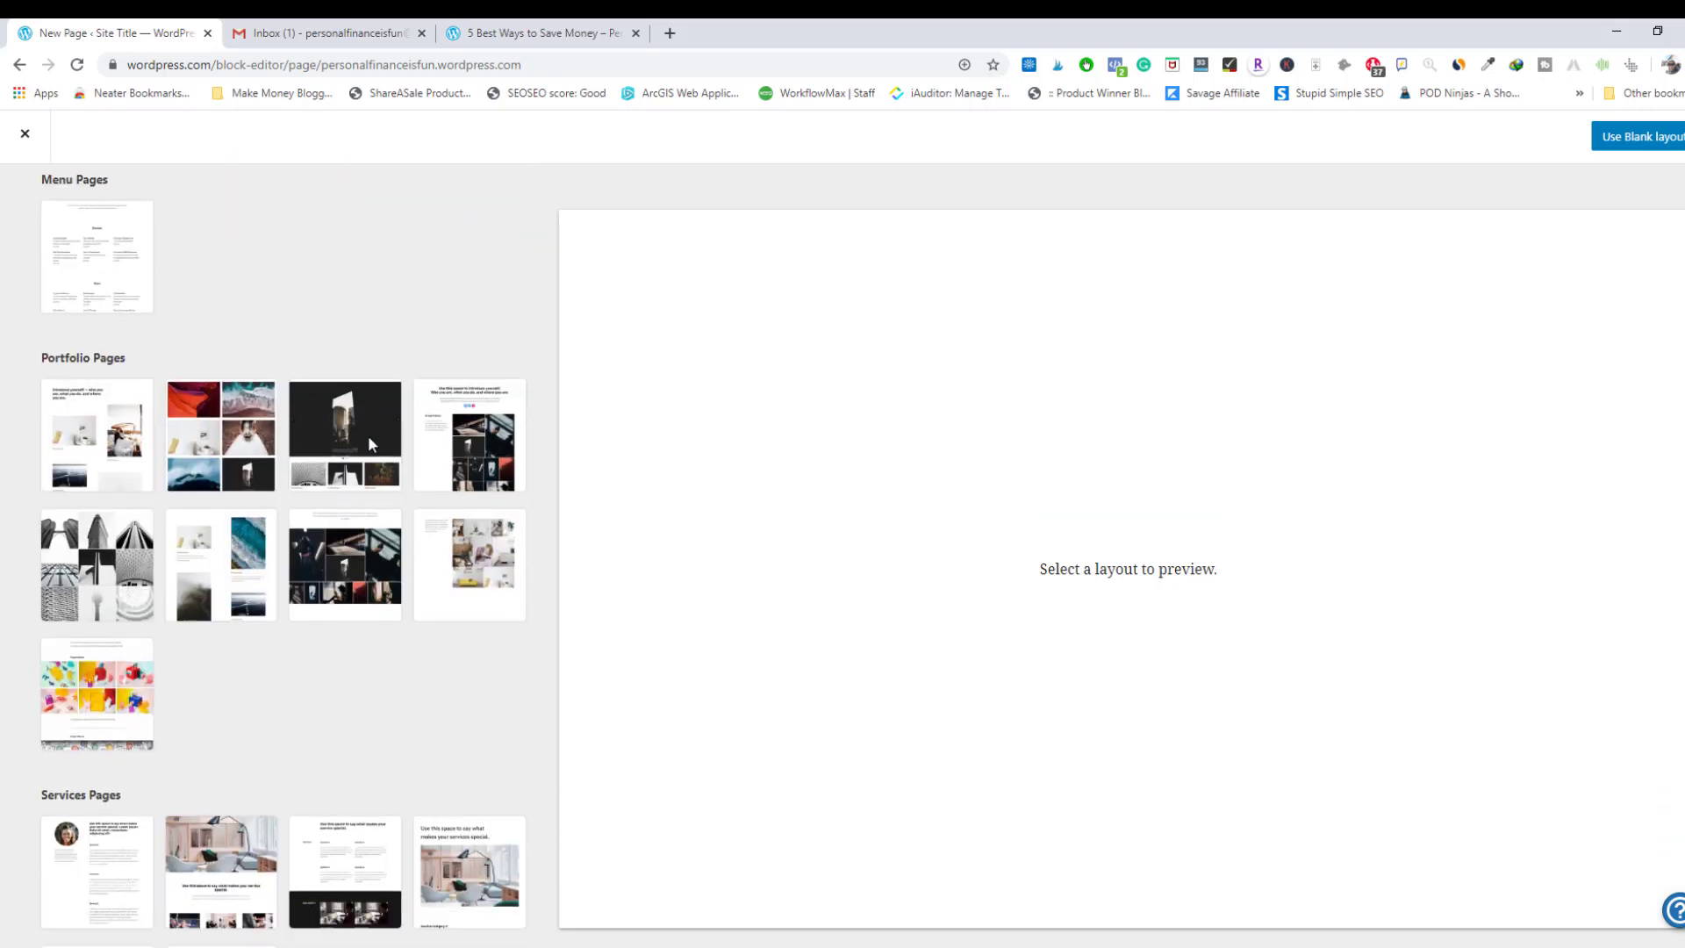
{"action": "scroll", "coordinate": [367, 438], "scroll_direction": "down", "scroll_amount": 2}
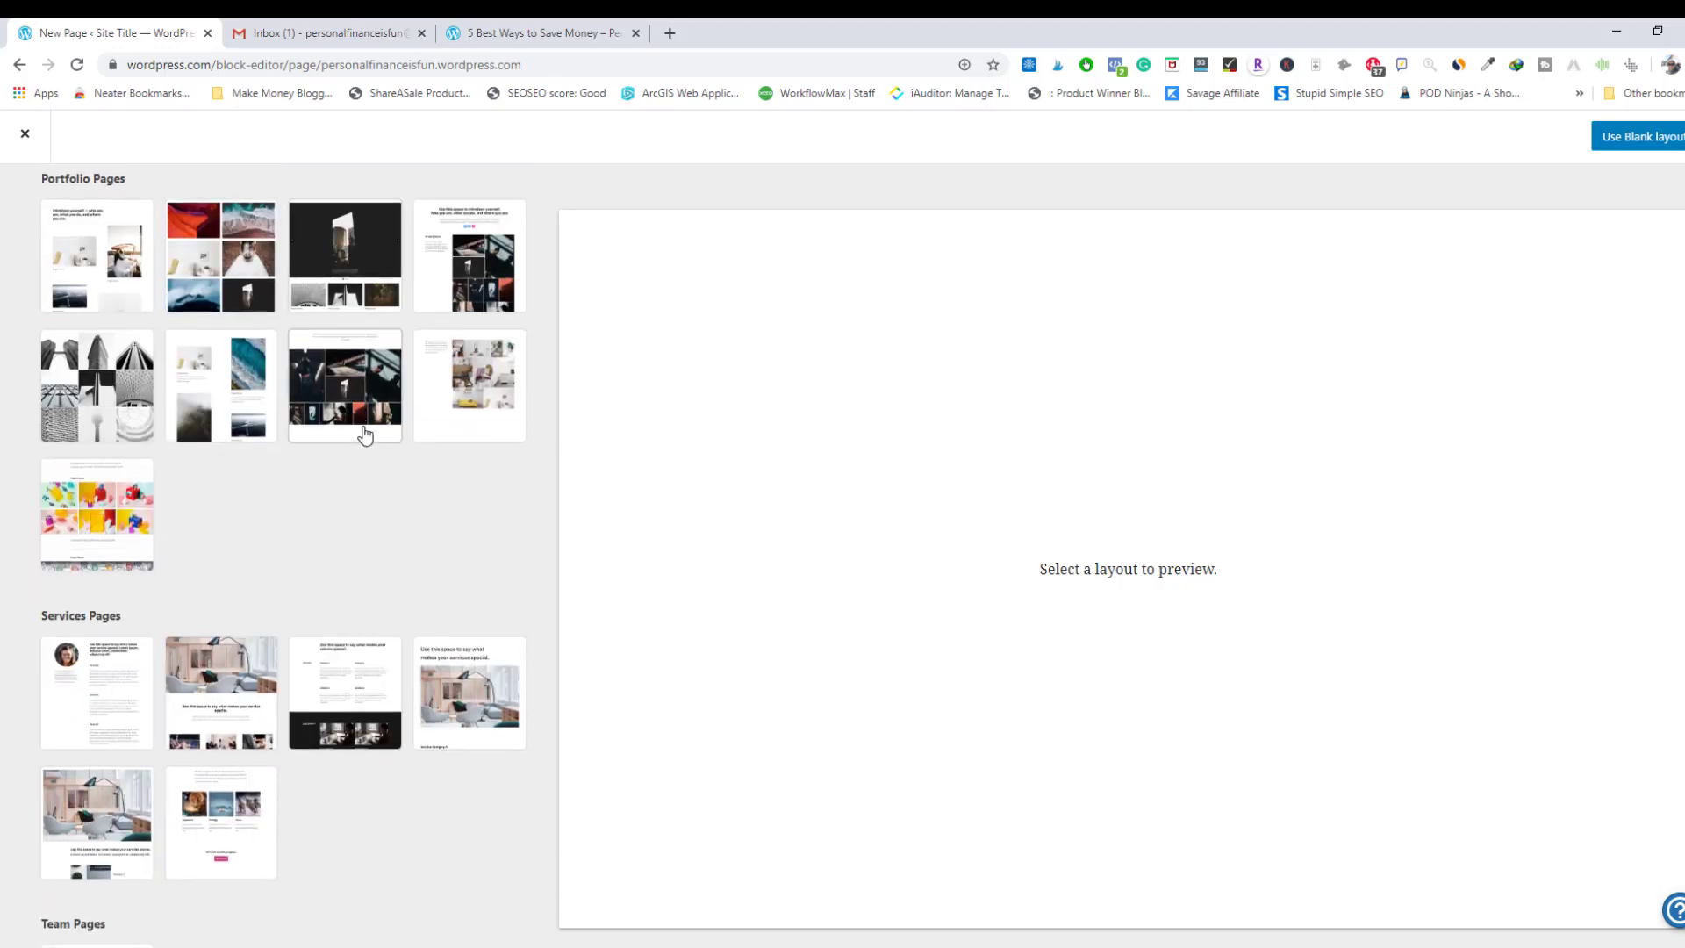
{"action": "left_click", "coordinate": [125, 658]}
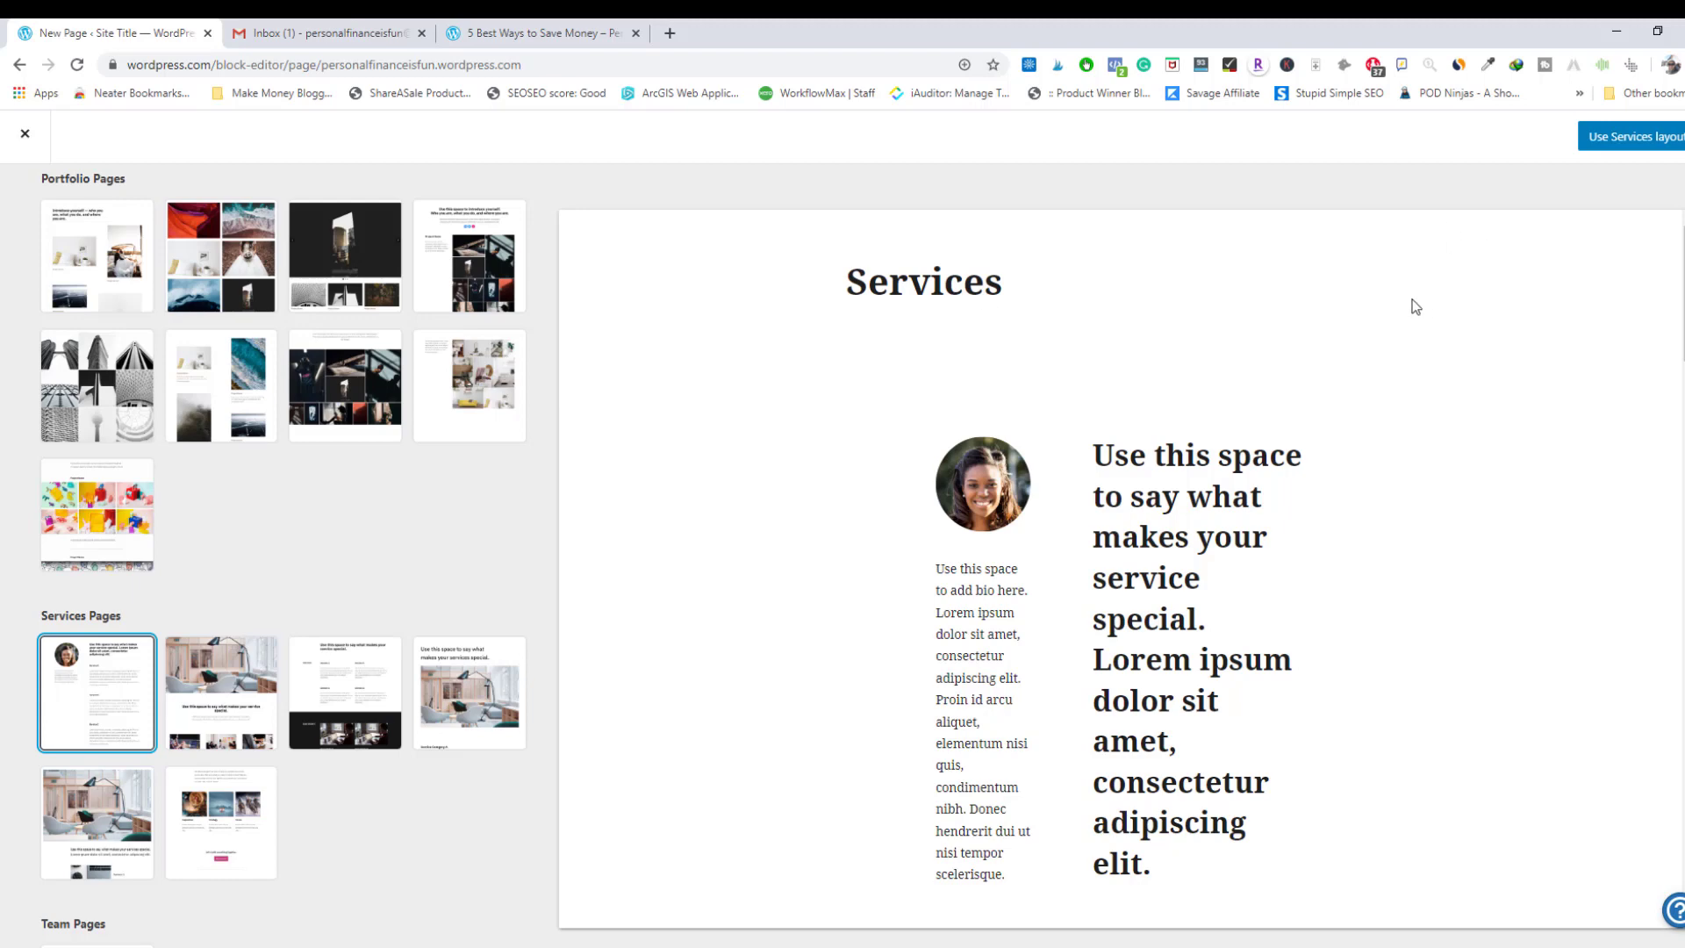
{"action": "scroll", "coordinate": [1404, 311], "scroll_direction": "down", "scroll_amount": 5}
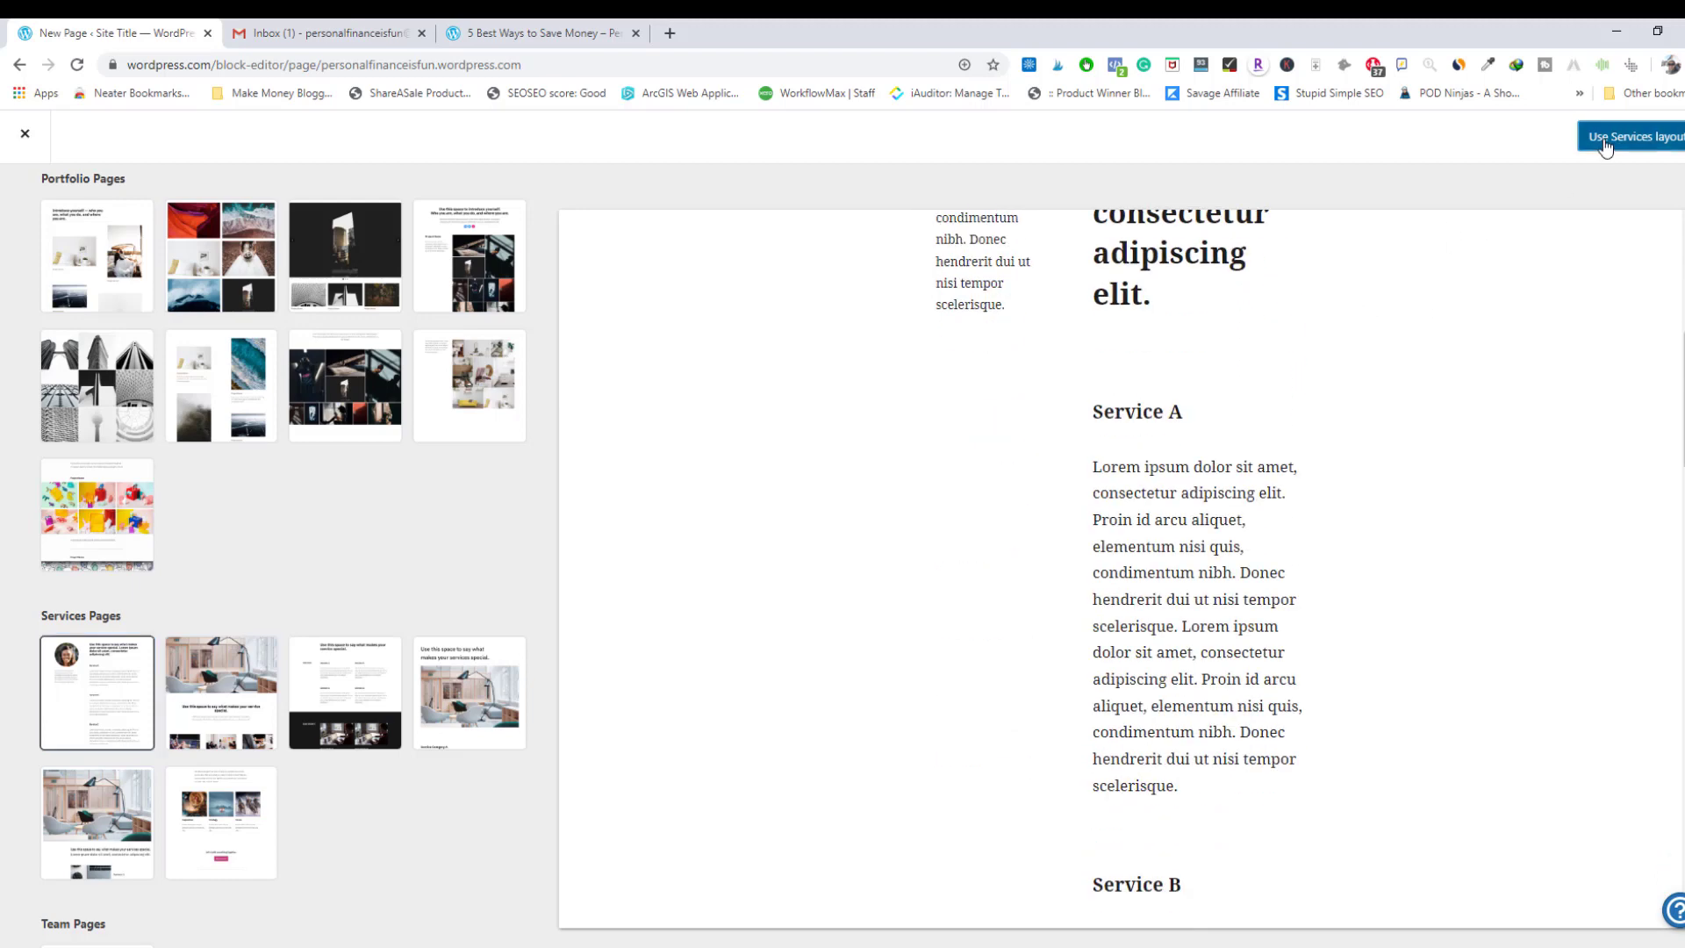
{"action": "left_click", "coordinate": [1578, 160]}
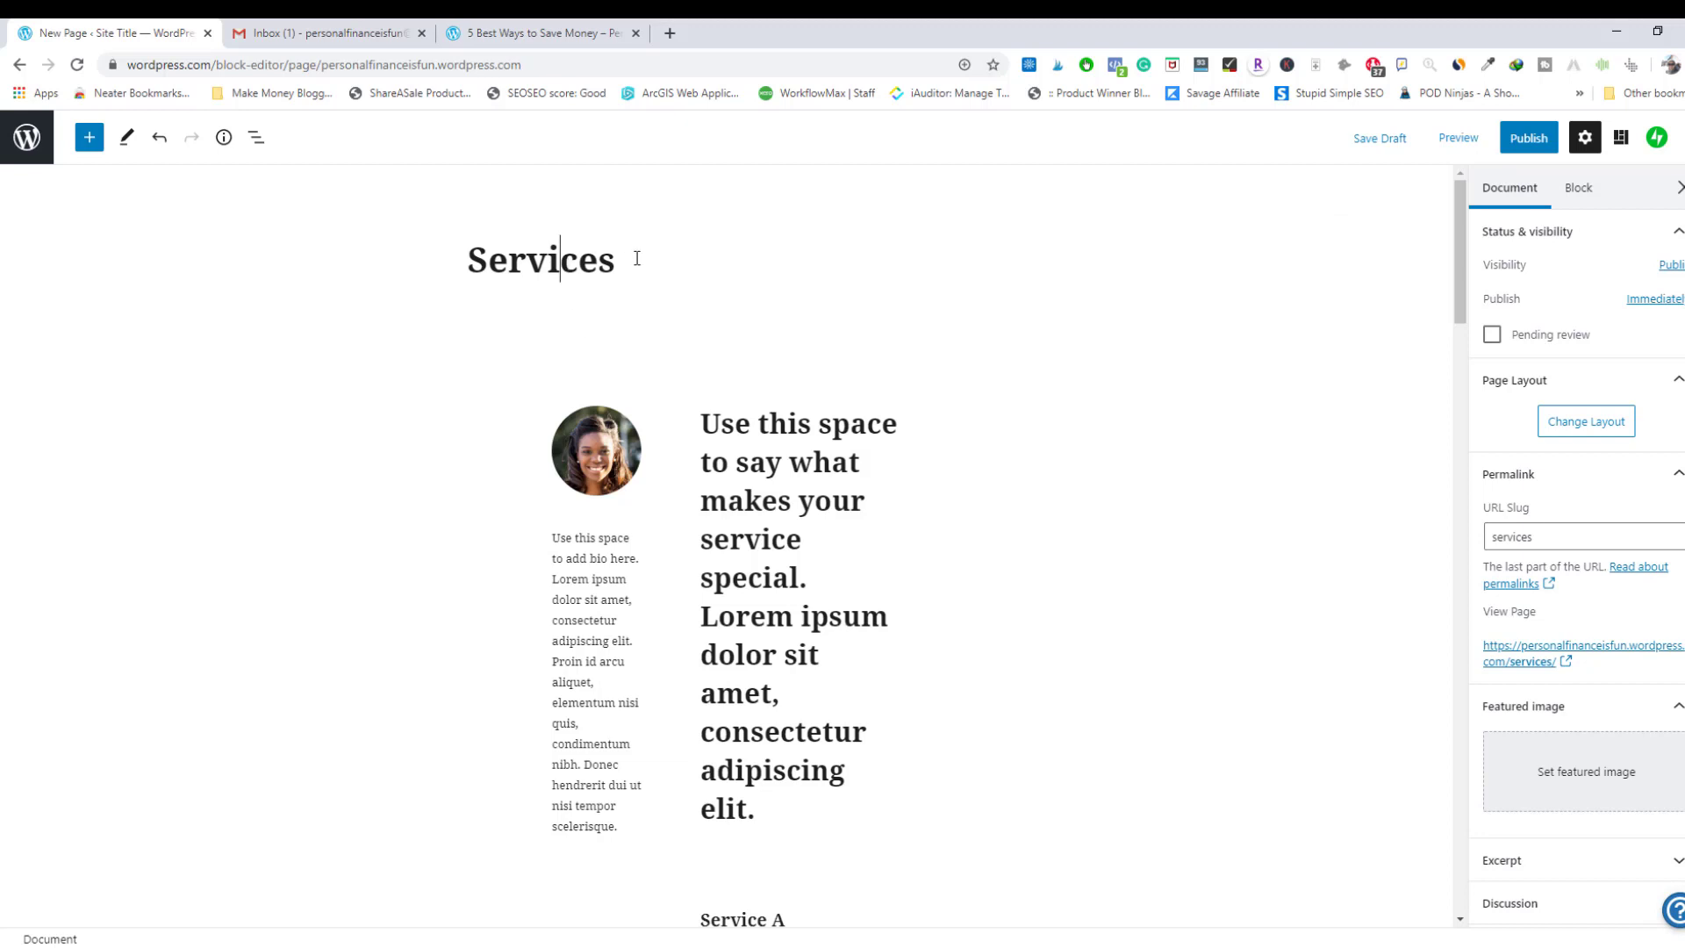
- Replace the page title "Services" with "Advertise with use"
{"action": "left_click_drag", "start_coordinate": [637, 258], "coordinate": [454, 255]}
{"action": "type", "text": "Adversti"}
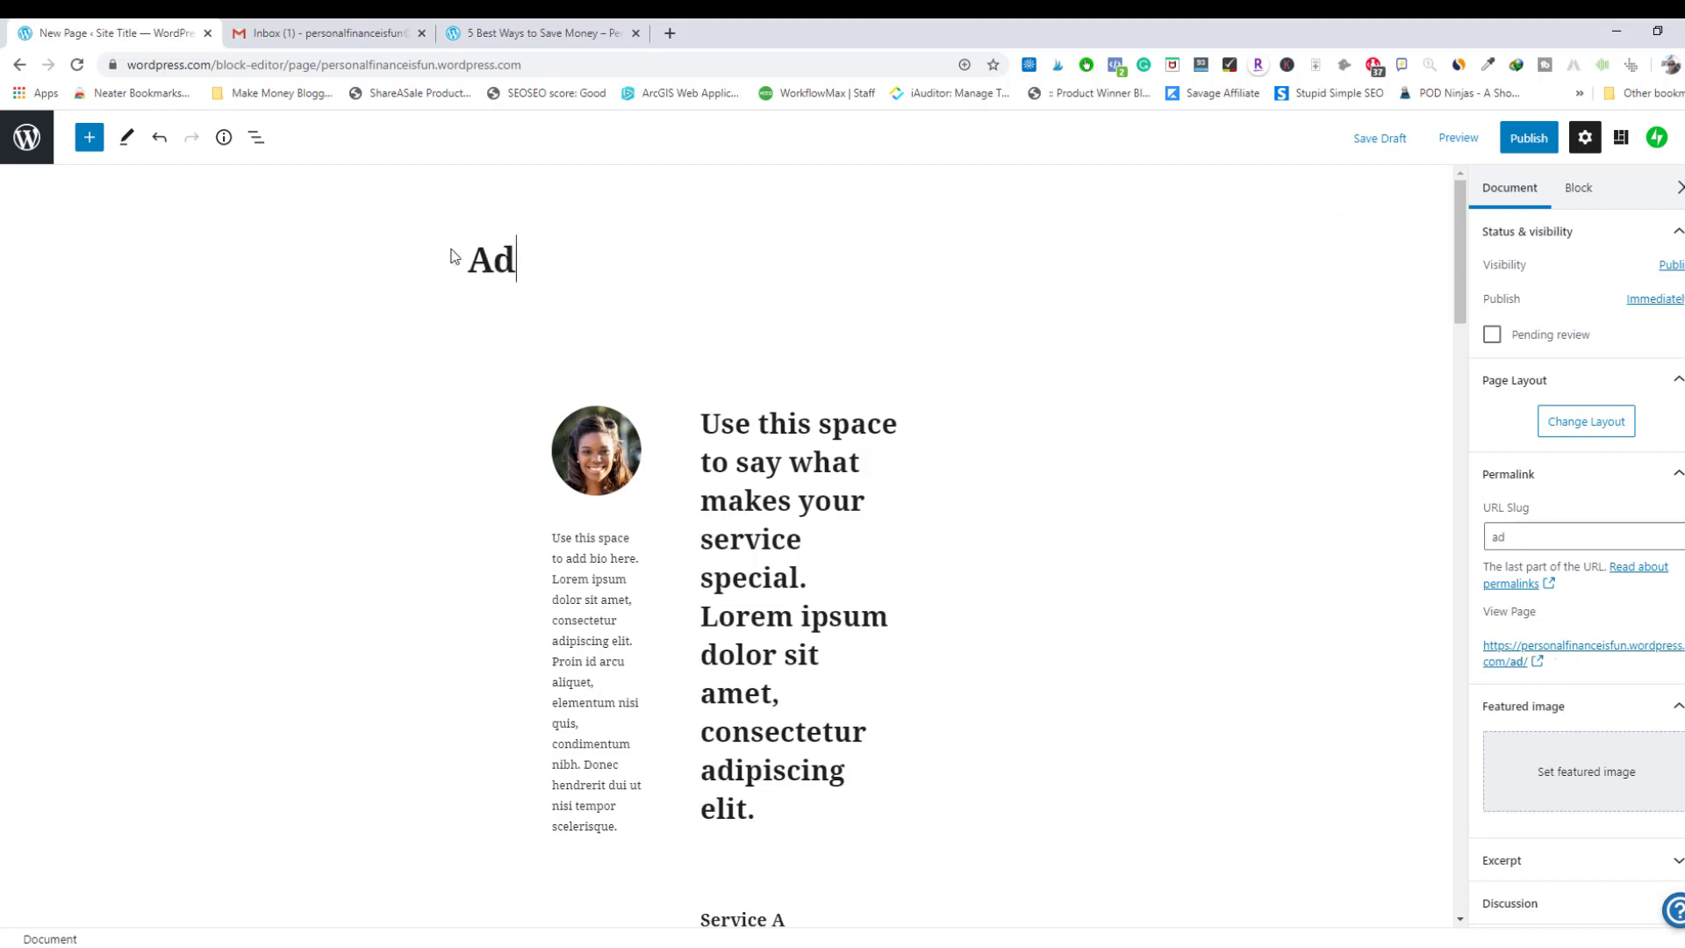
{"action": "key", "text": "BackSpace"}
{"action": "key", "text": "BackSpace"}
{"action": "key", "text": "BackSpace"}
{"action": "type", "text": "tise with use"}
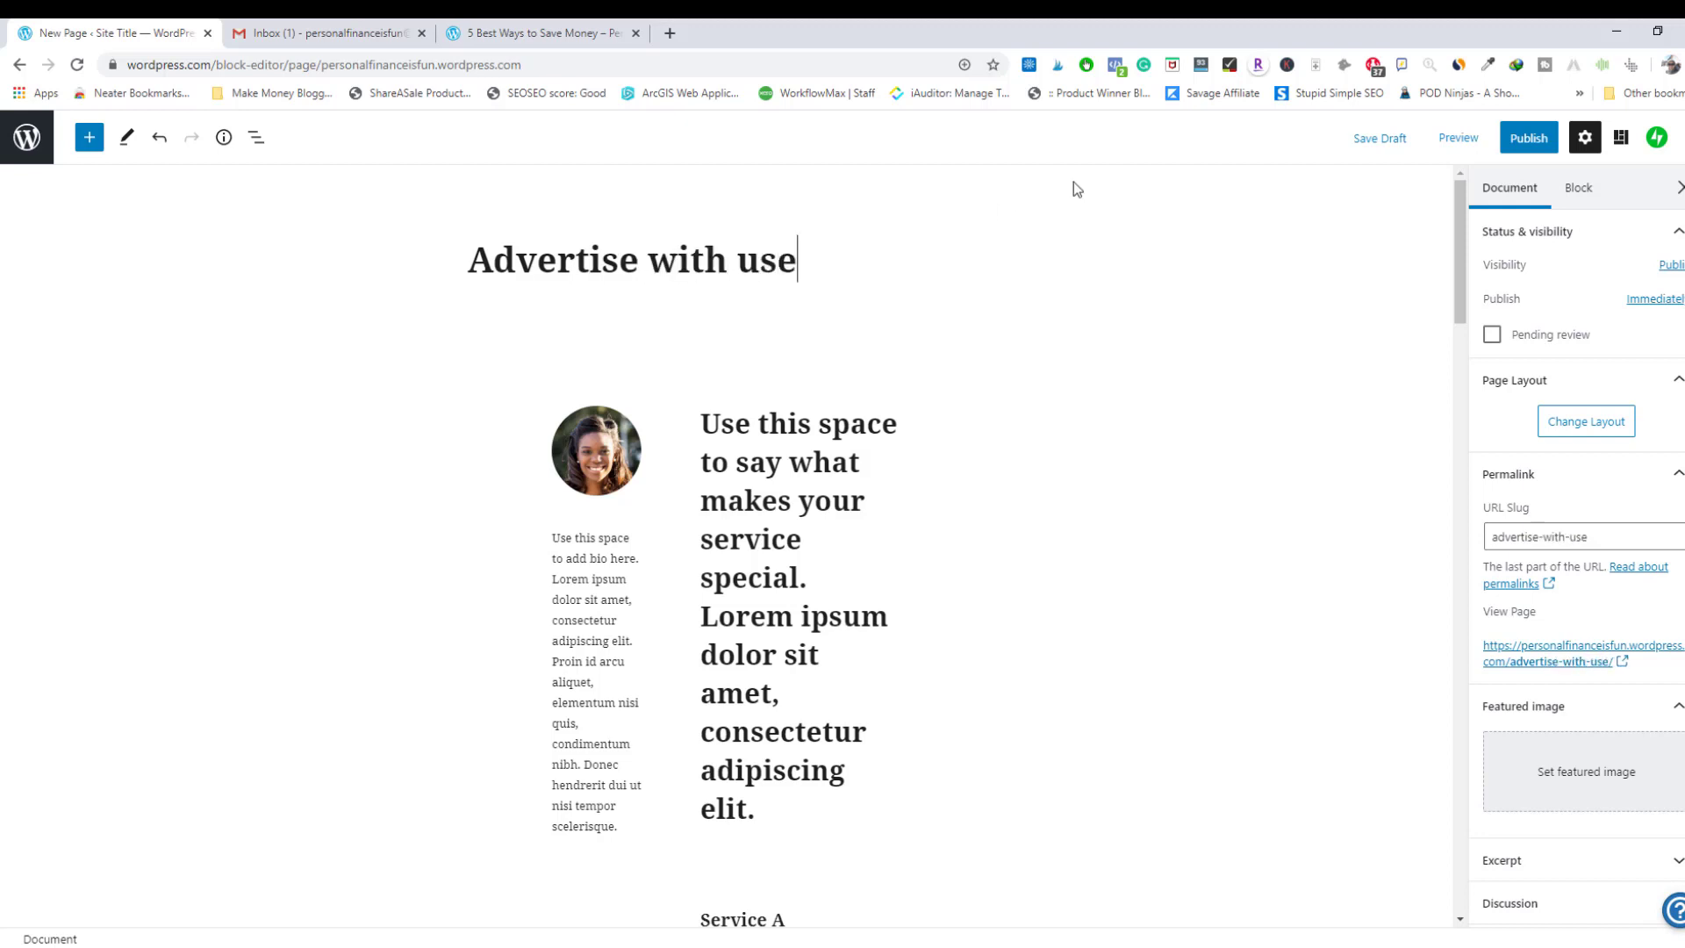
- Publish the "Advertise with use" page and return to the Pages list
{"action": "left_click", "coordinate": [1528, 138]}
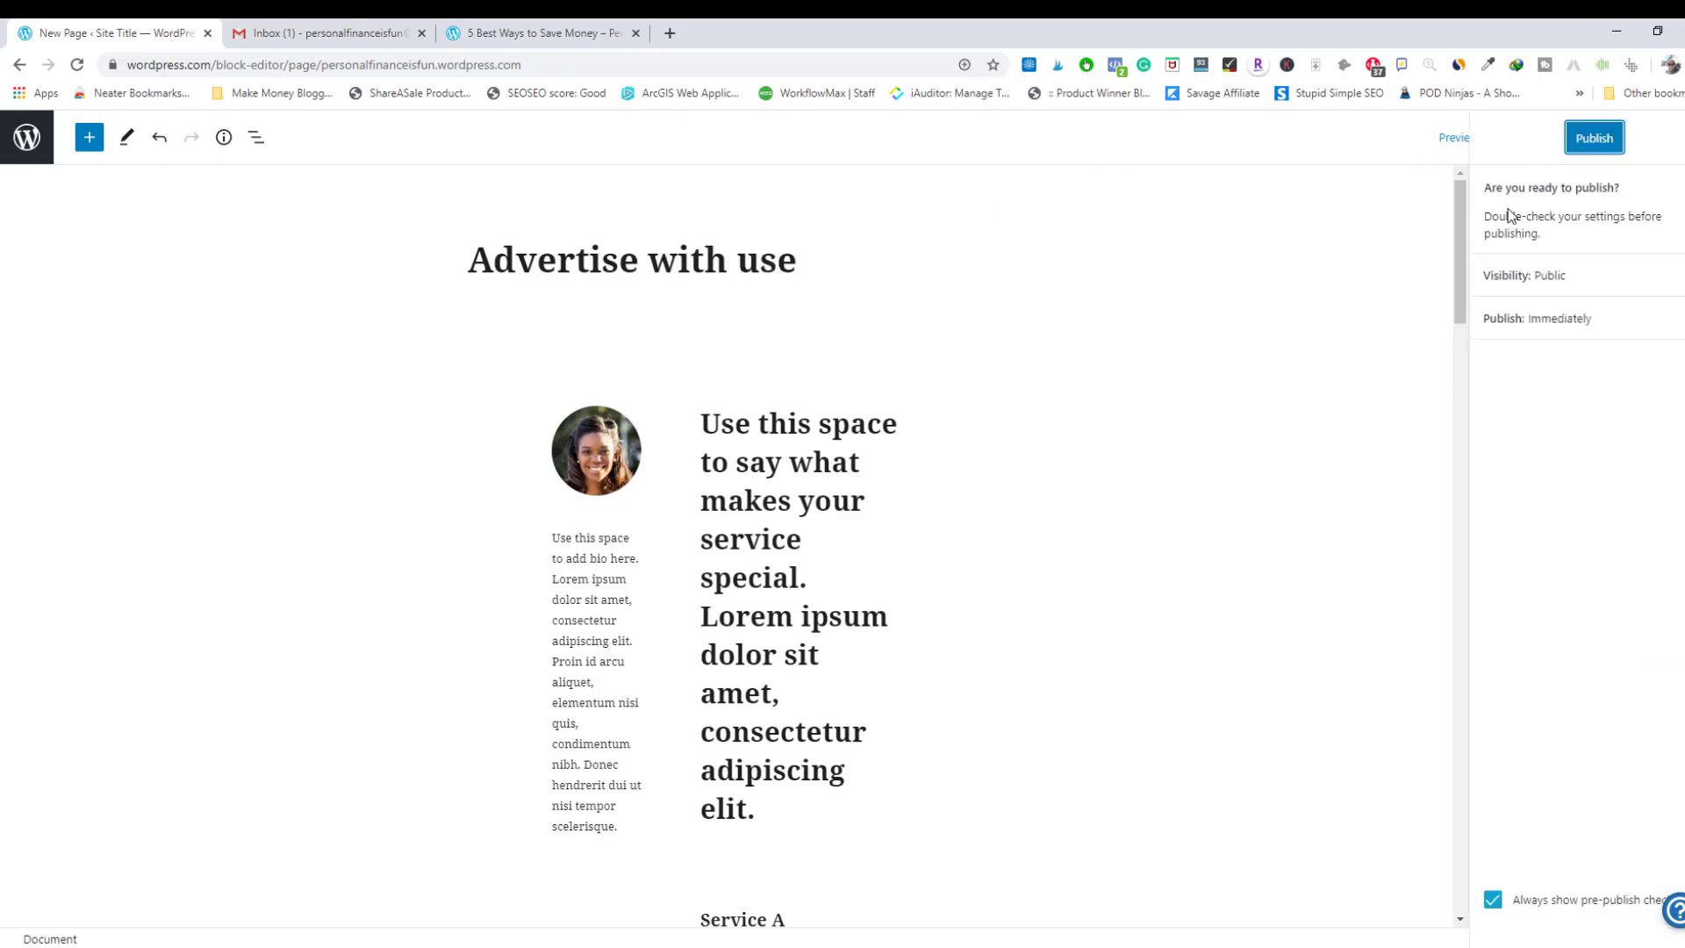
{"action": "left_click", "coordinate": [1606, 153]}
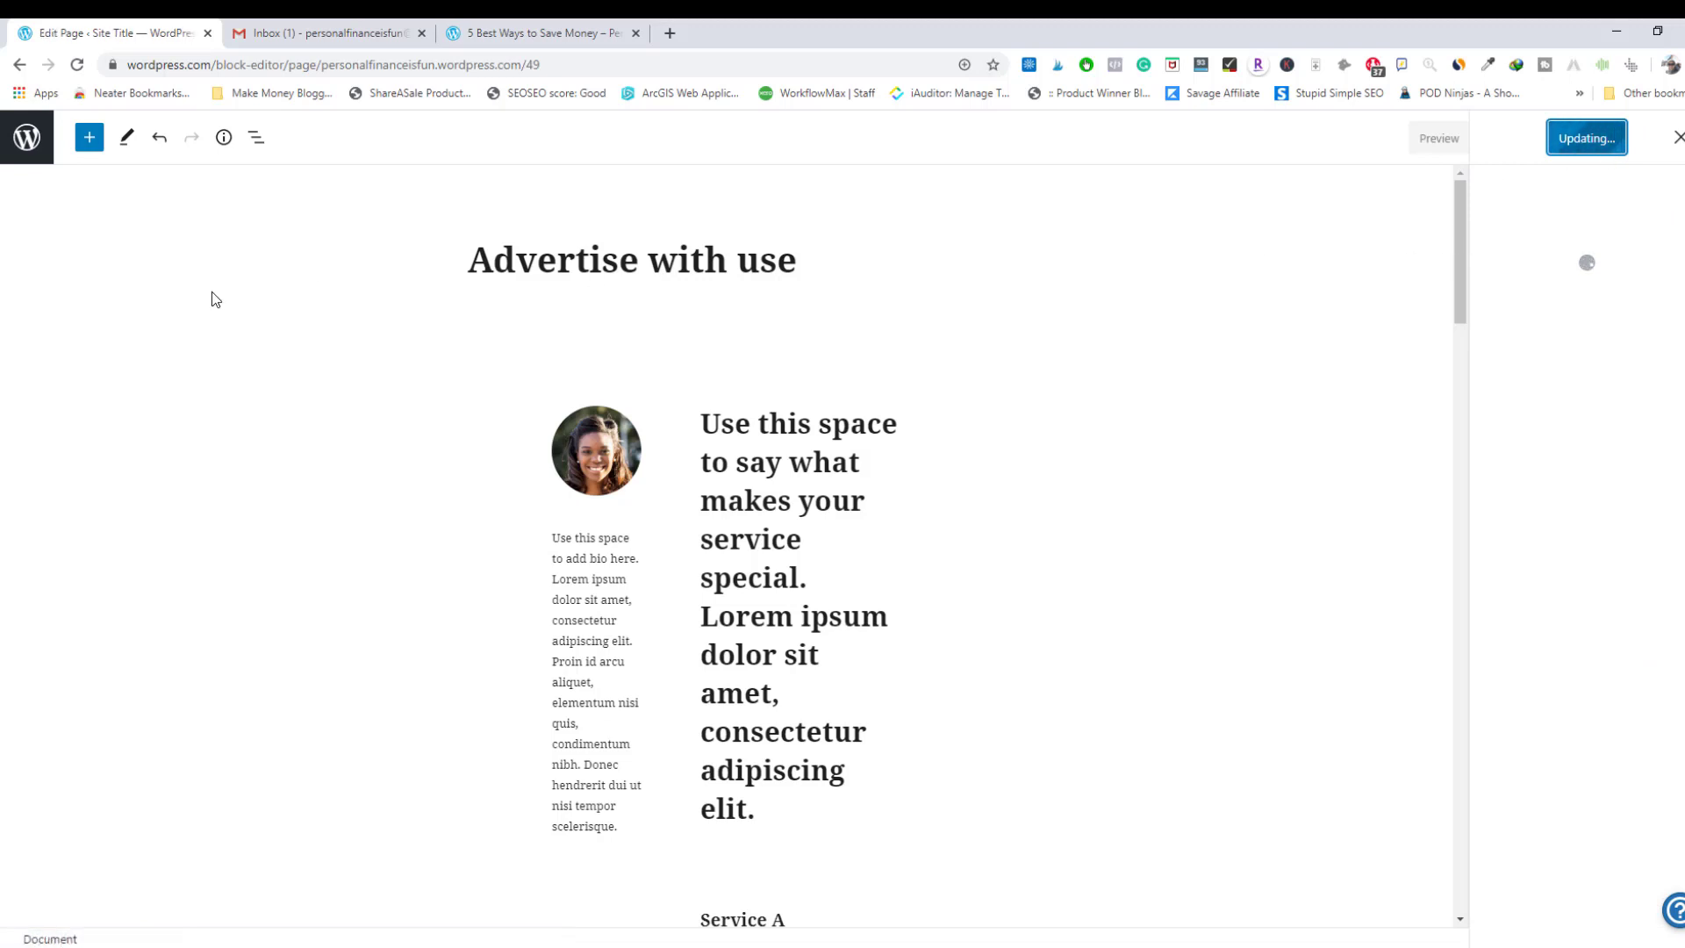
{"action": "scroll", "coordinate": [237, 312], "scroll_direction": "down", "scroll_amount": 3}
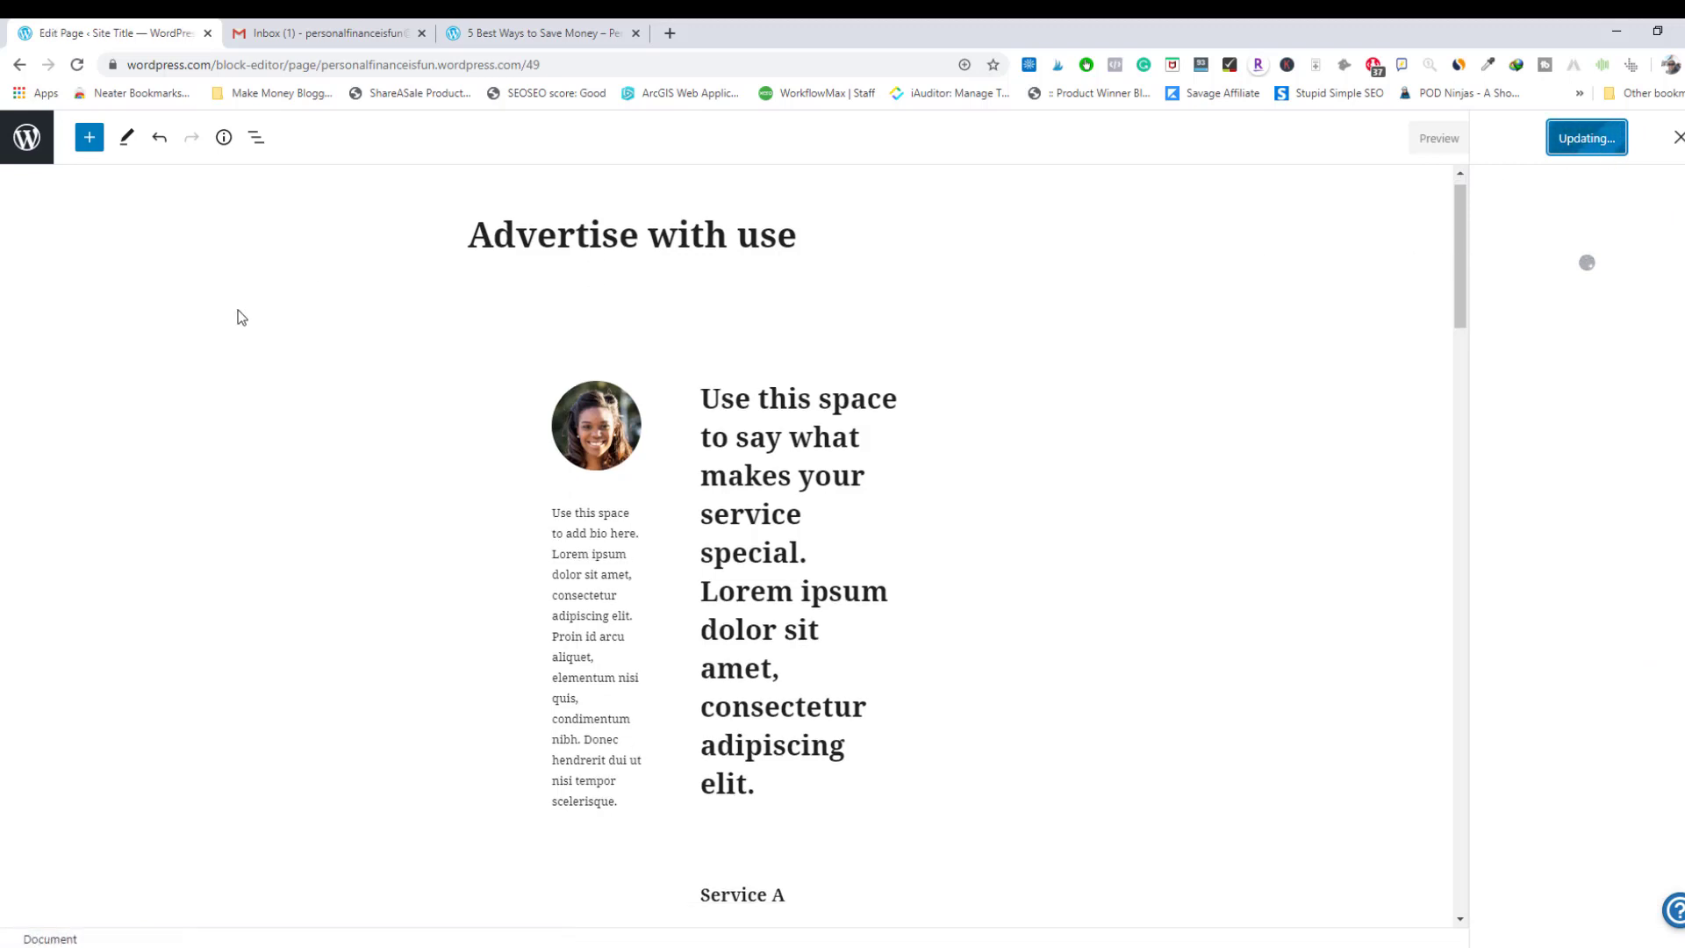
{"action": "left_click", "coordinate": [26, 137]}
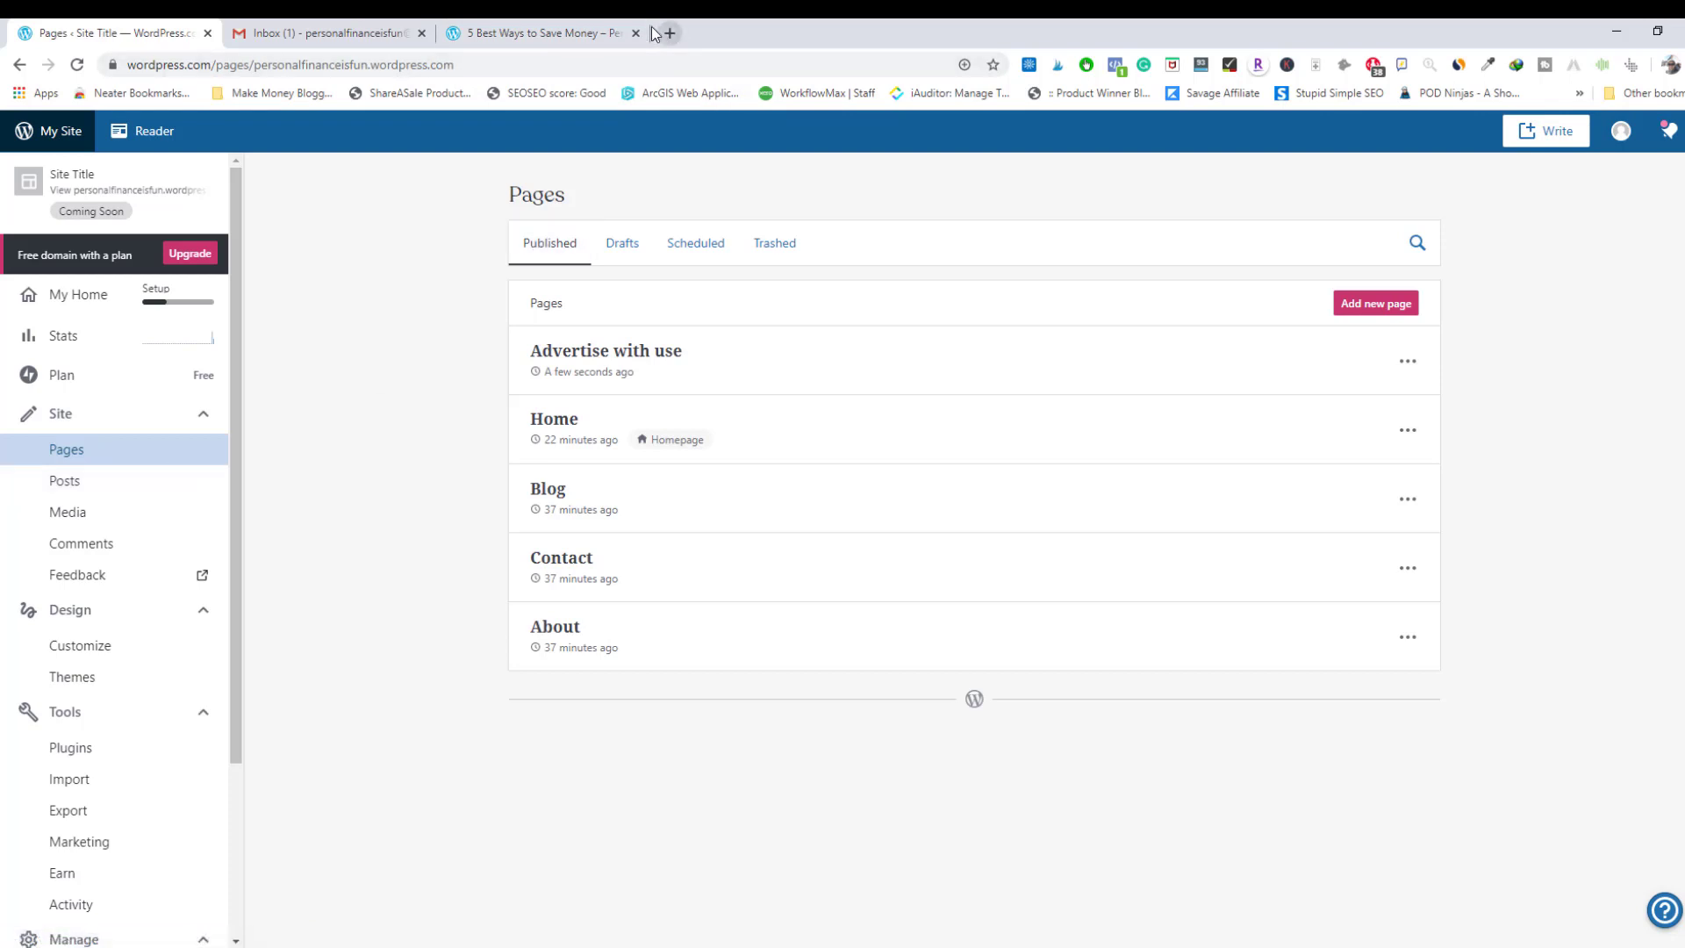
- Reload the live post to check the site menu for the new page, and go back to the Pages list
{"action": "left_click", "coordinate": [578, 27]}
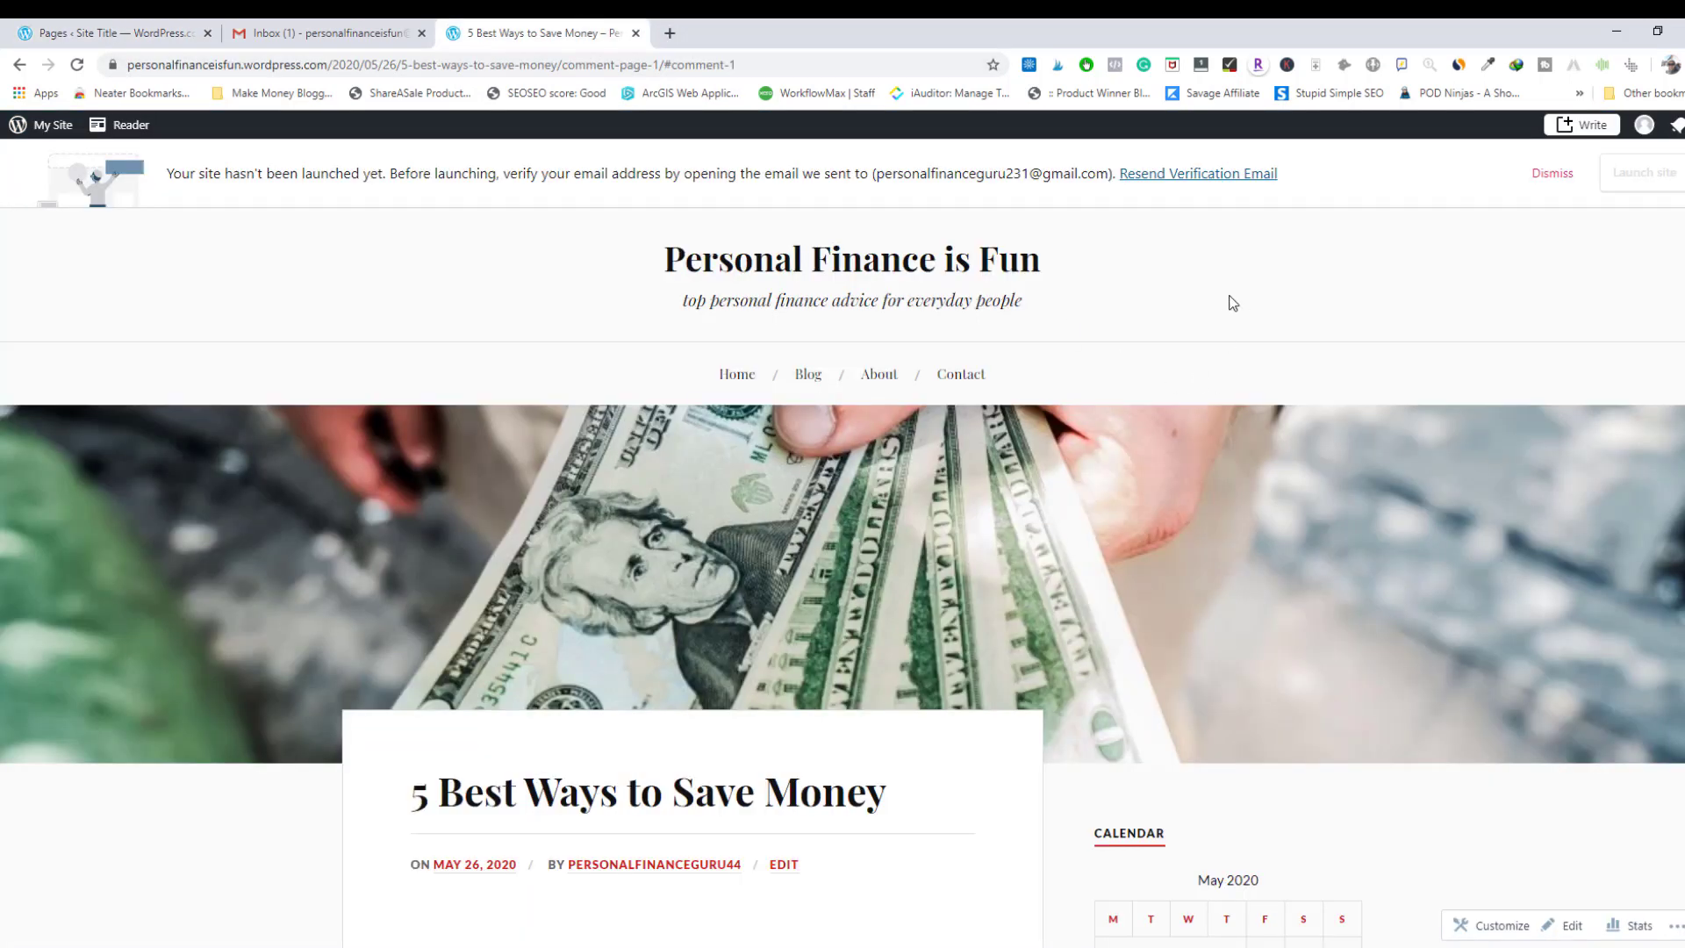
{"action": "key", "text": "F5"}
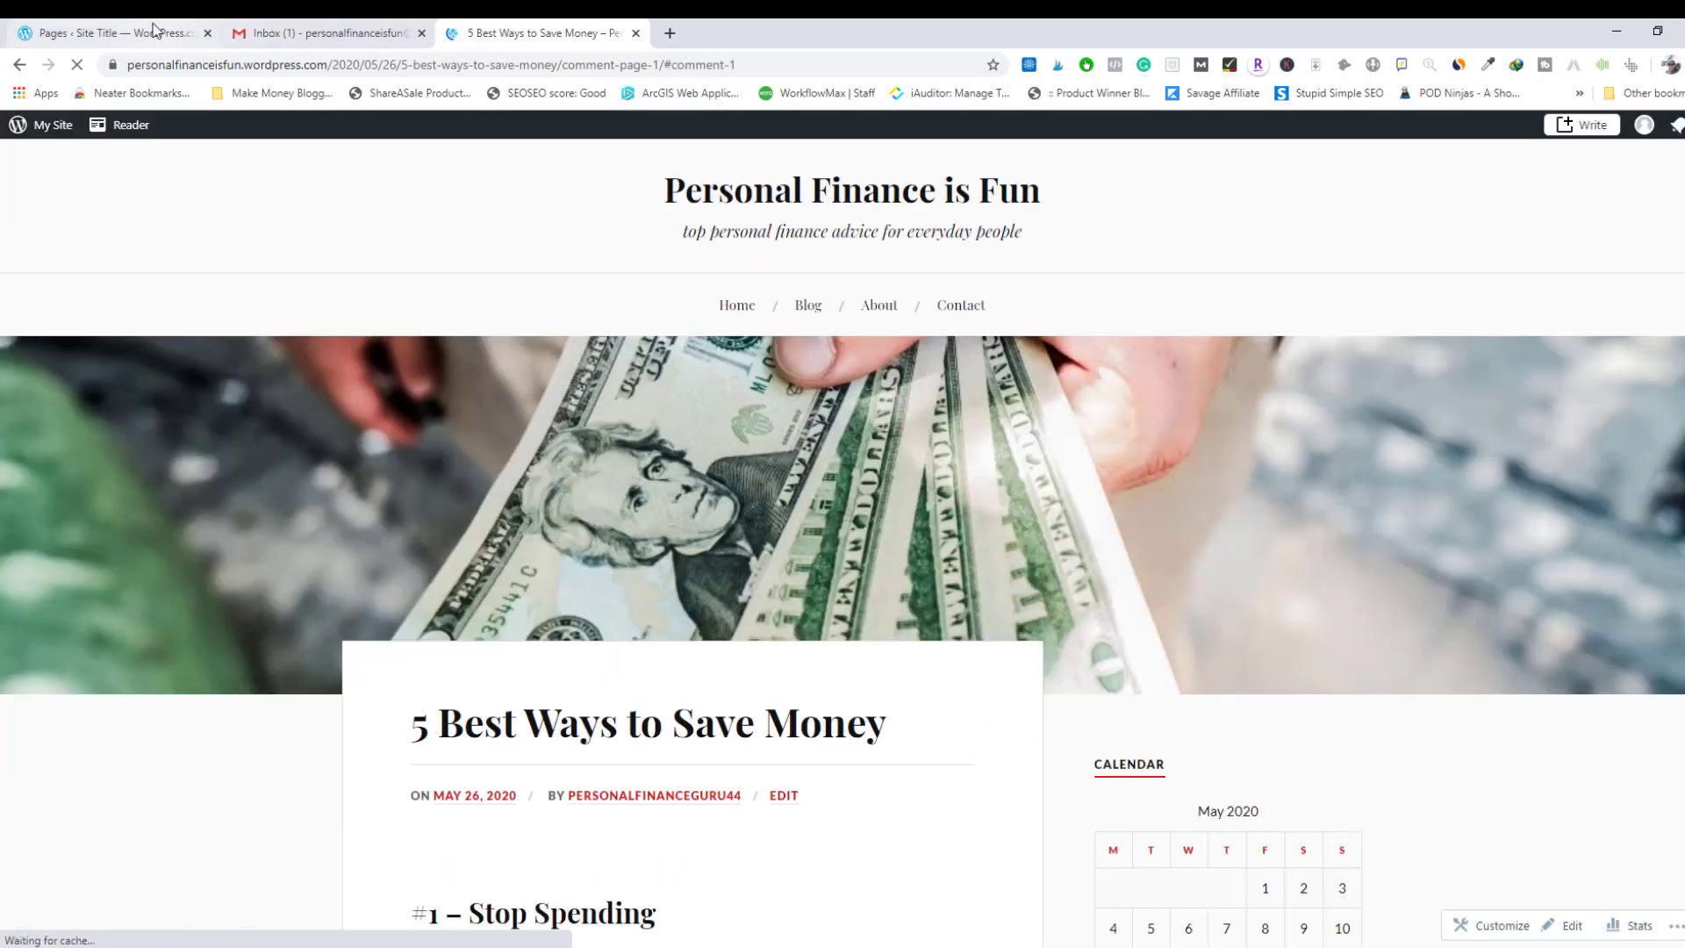
{"action": "left_click", "coordinate": [153, 29]}
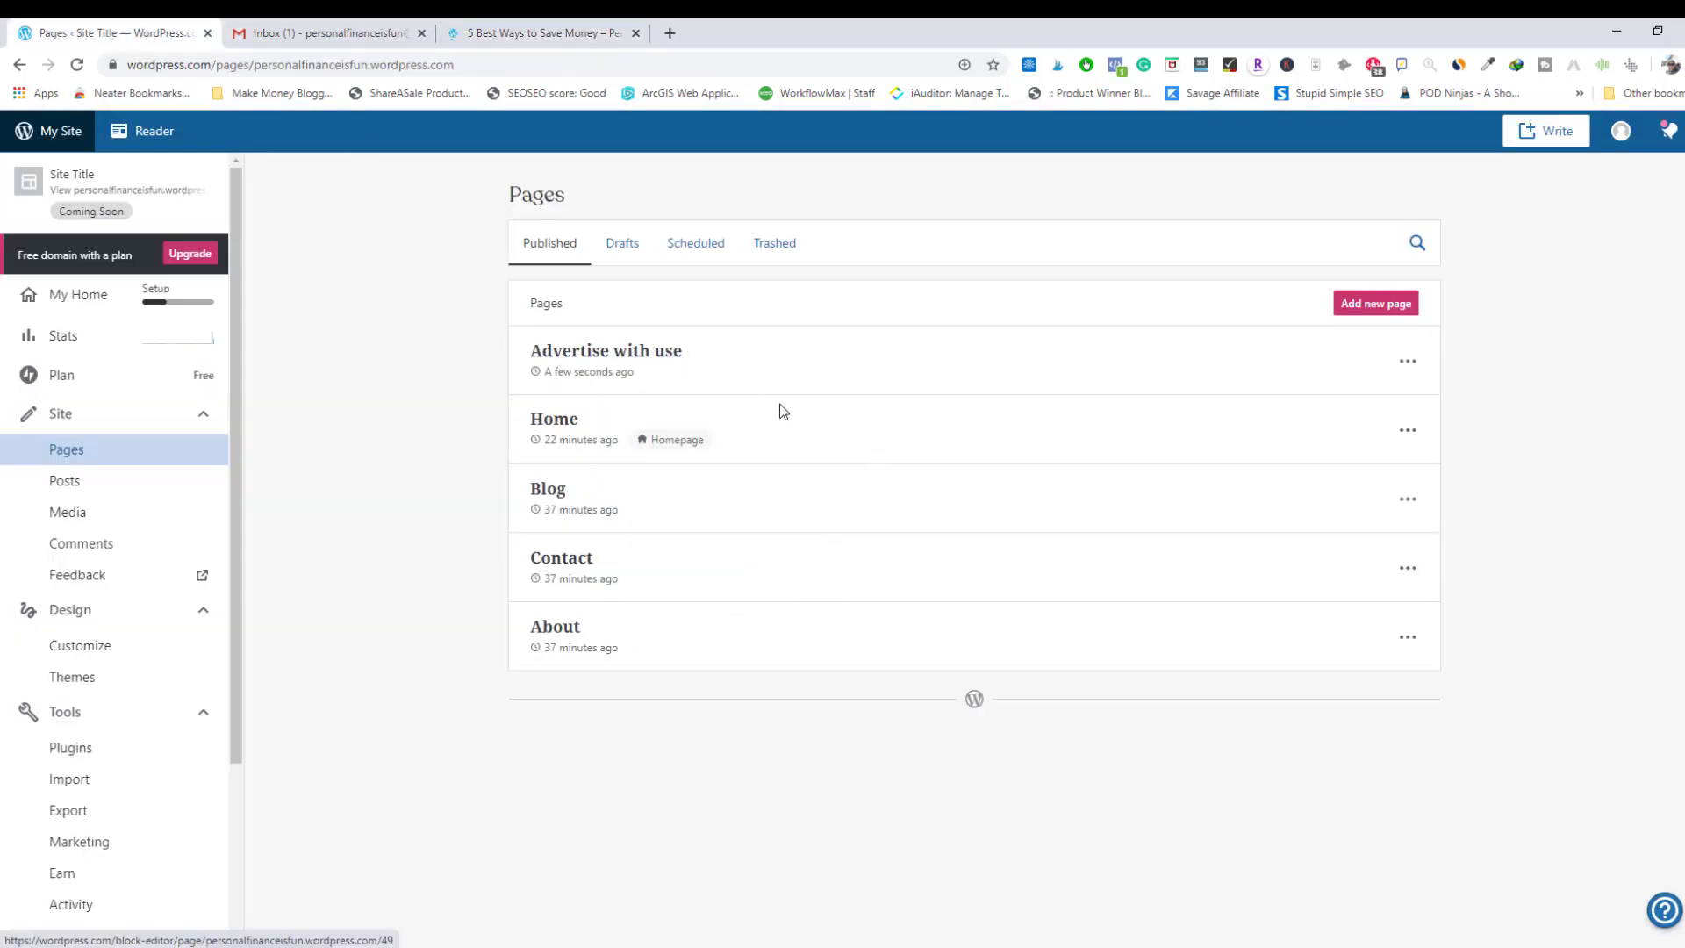
- Look through the site management options and open menu editing from the quick links on My Home
{"action": "scroll", "coordinate": [157, 456], "scroll_direction": "down", "scroll_amount": 2}
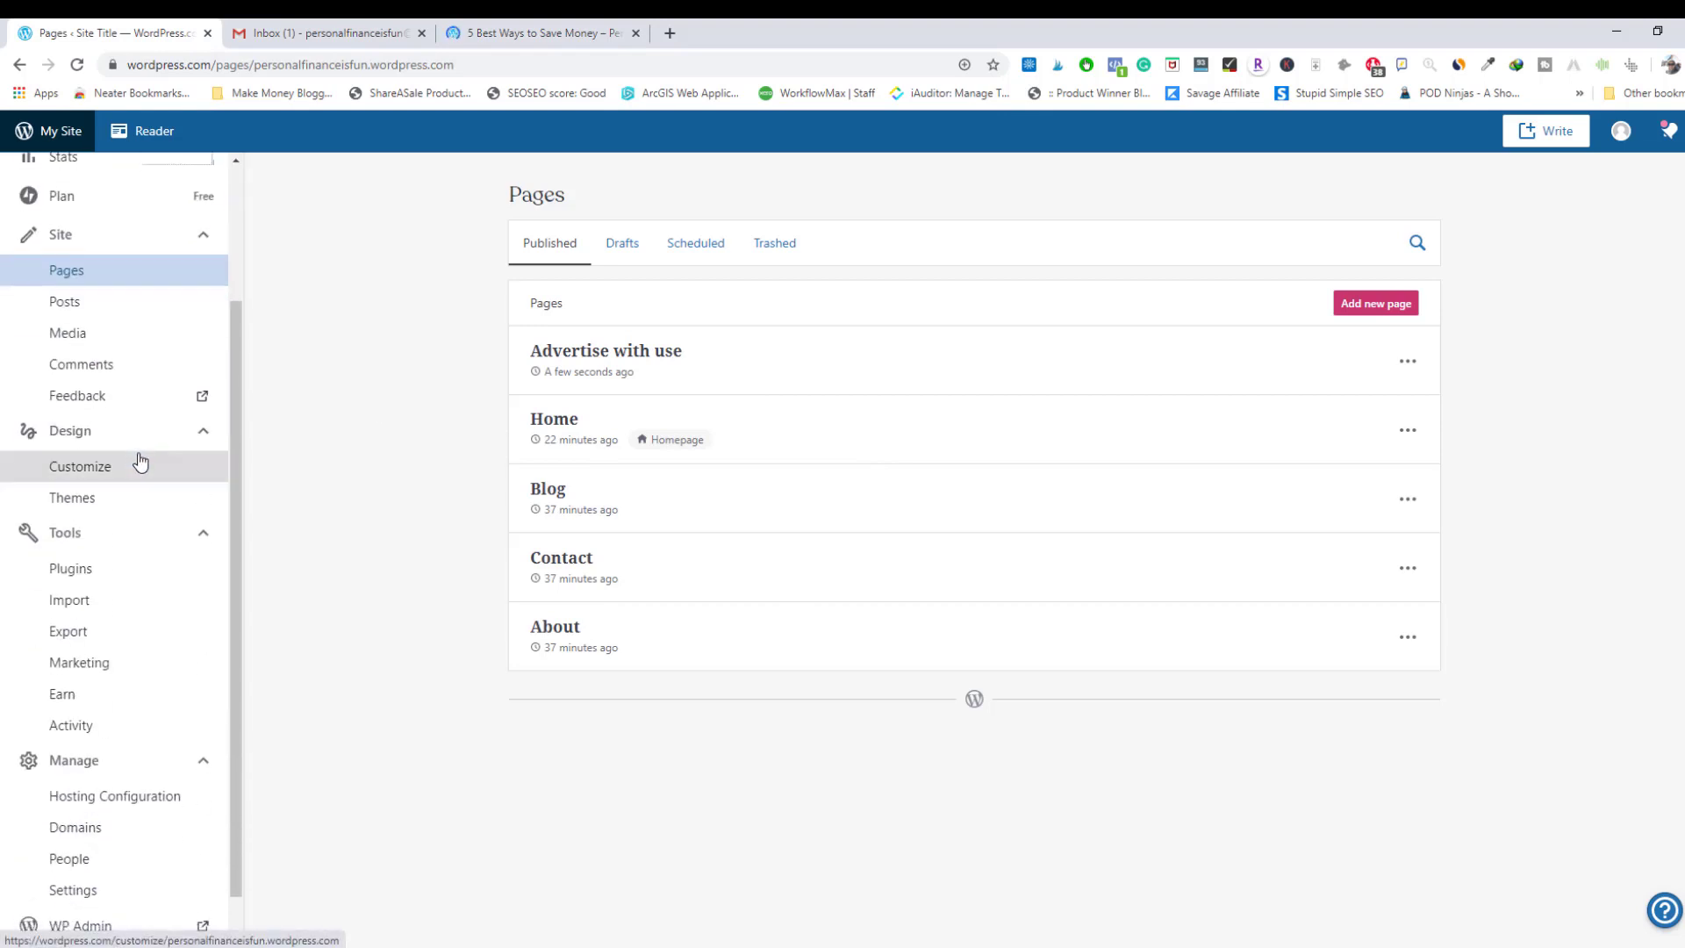
{"action": "scroll", "coordinate": [163, 474], "scroll_direction": "down", "scroll_amount": 1}
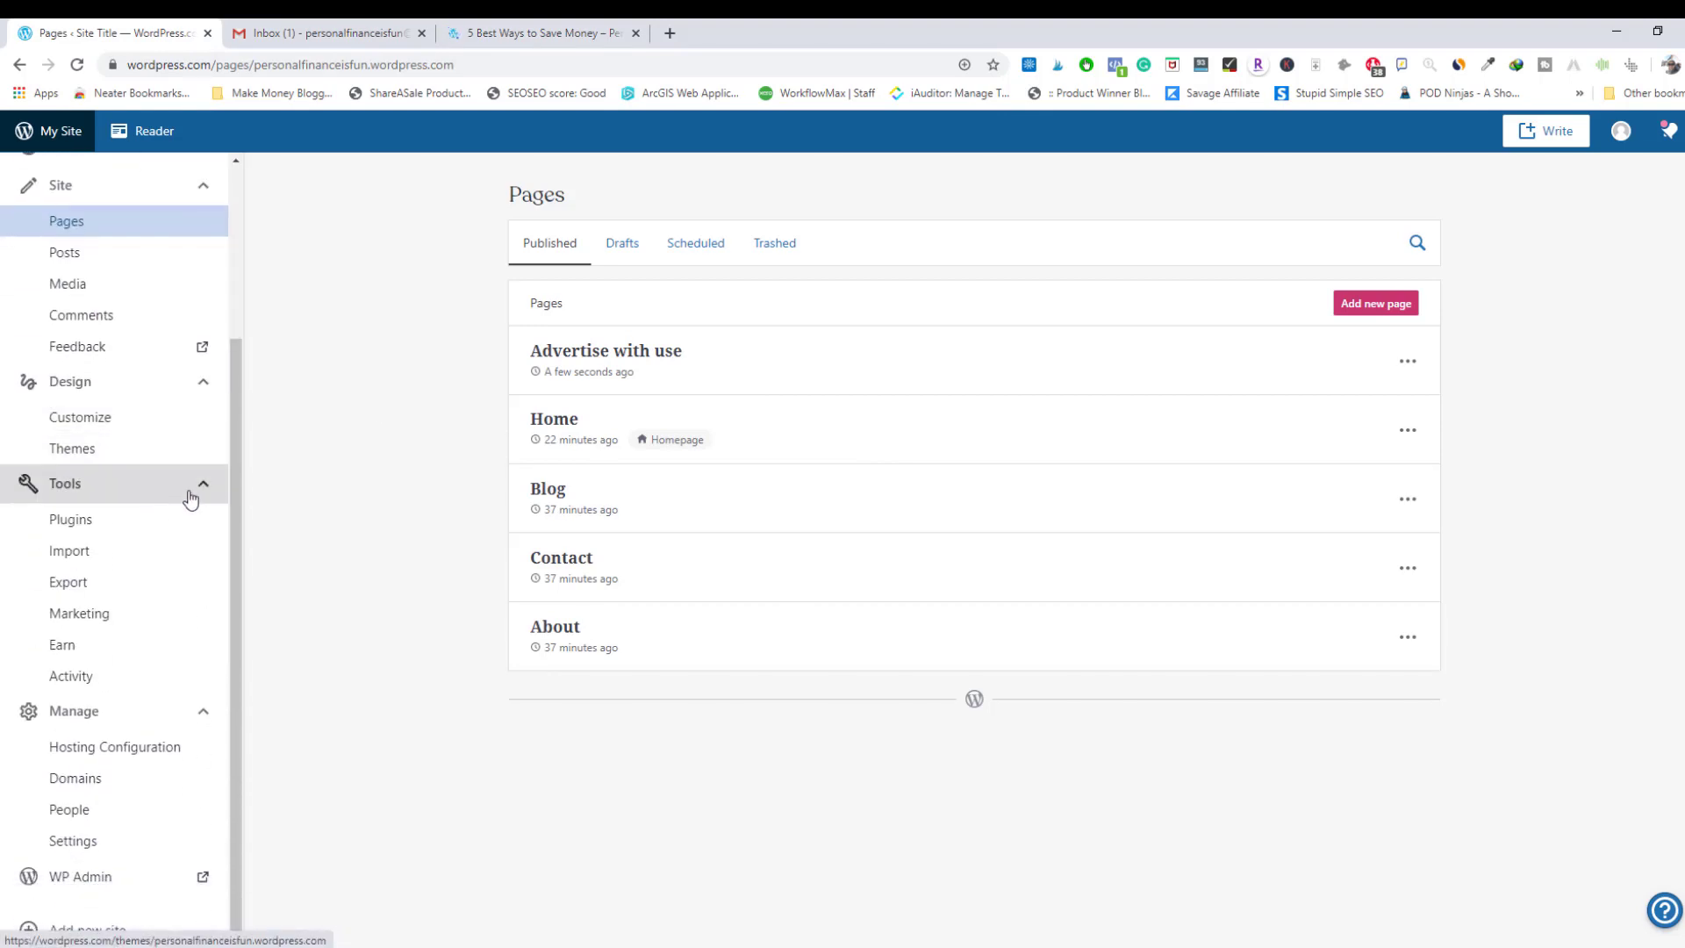
{"action": "scroll", "coordinate": [158, 563], "scroll_direction": "up", "scroll_amount": 3}
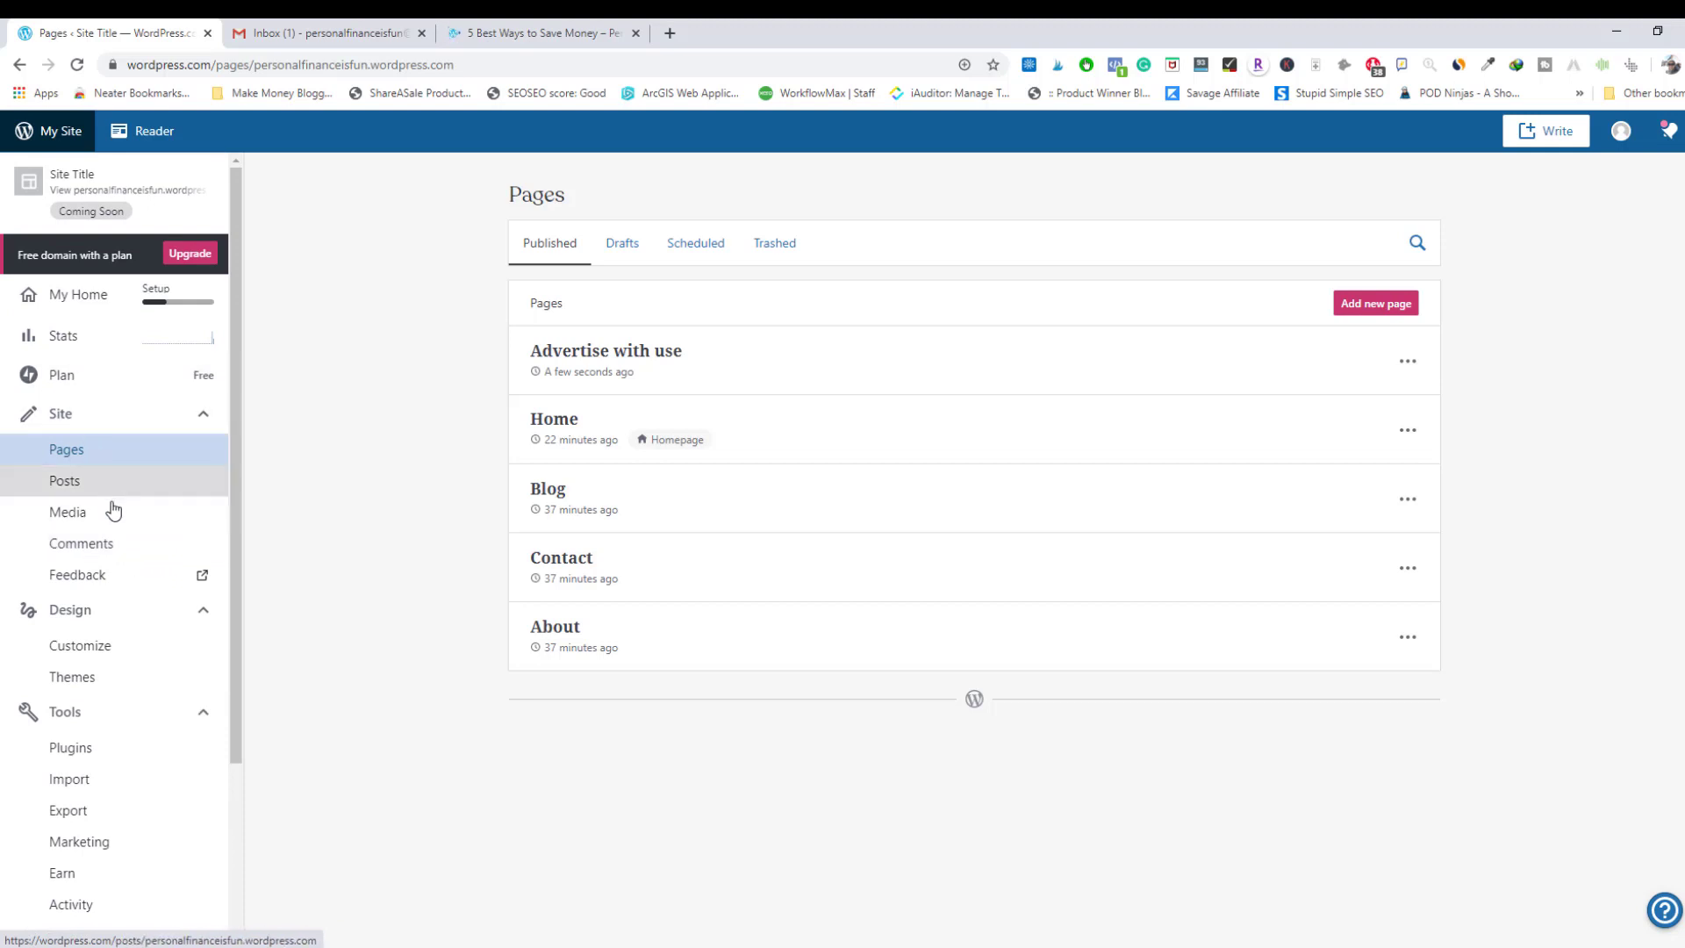
{"action": "scroll", "coordinate": [155, 645], "scroll_direction": "down", "scroll_amount": 2}
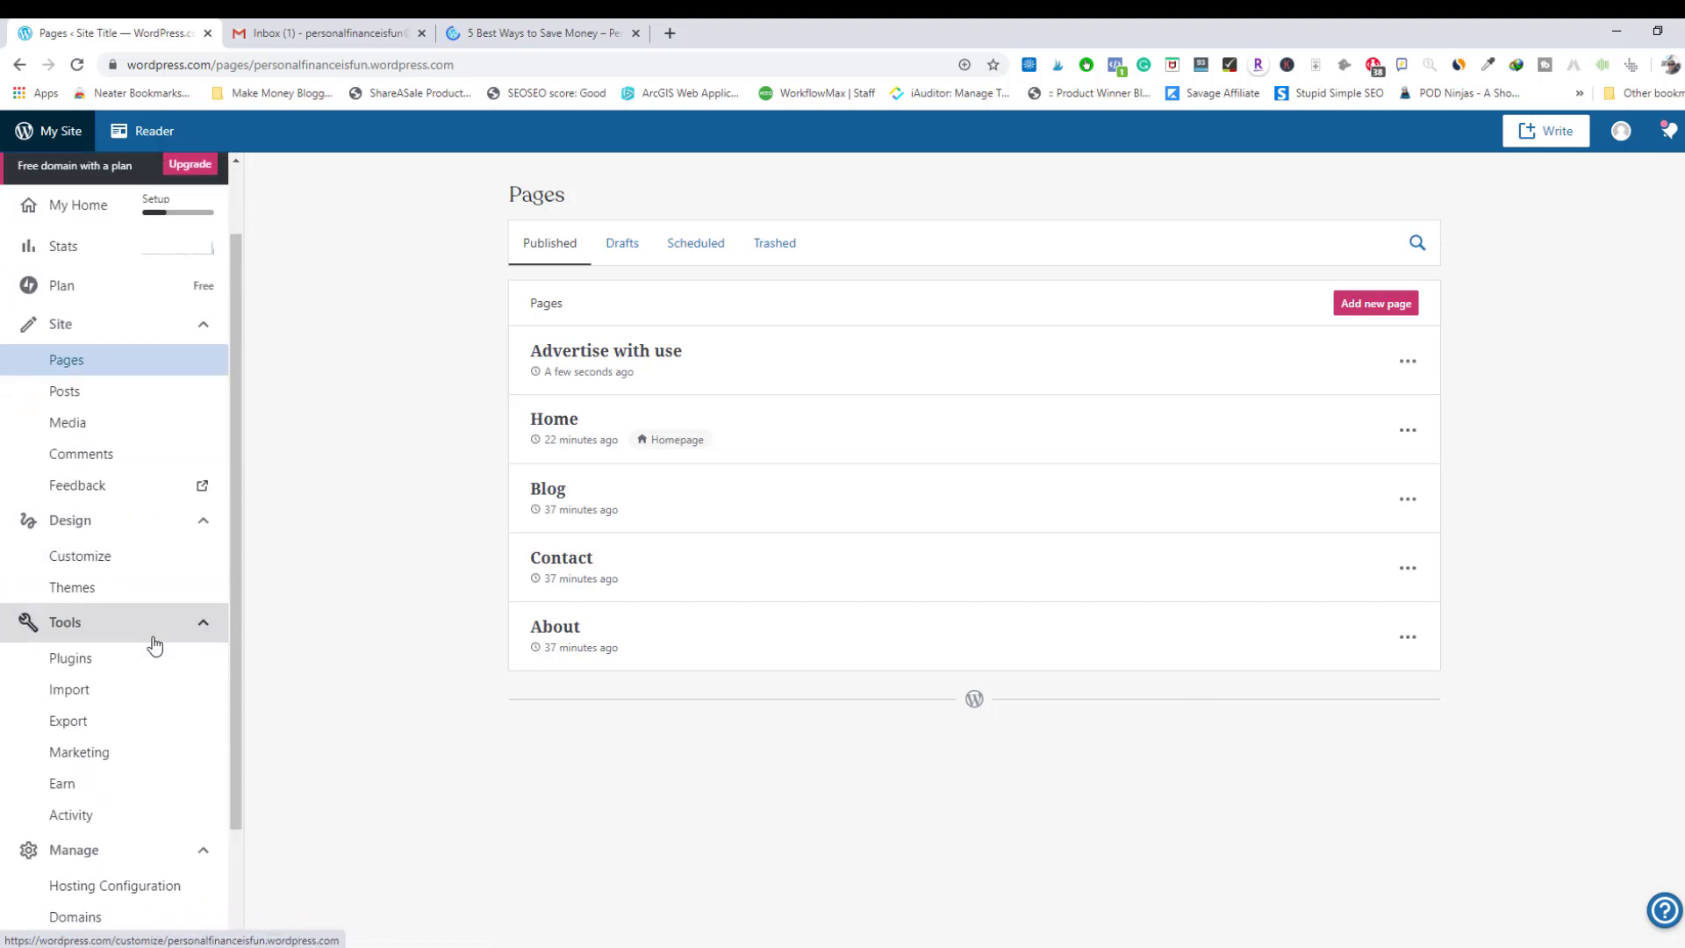
{"action": "scroll", "coordinate": [154, 645], "scroll_direction": "down", "scroll_amount": 1}
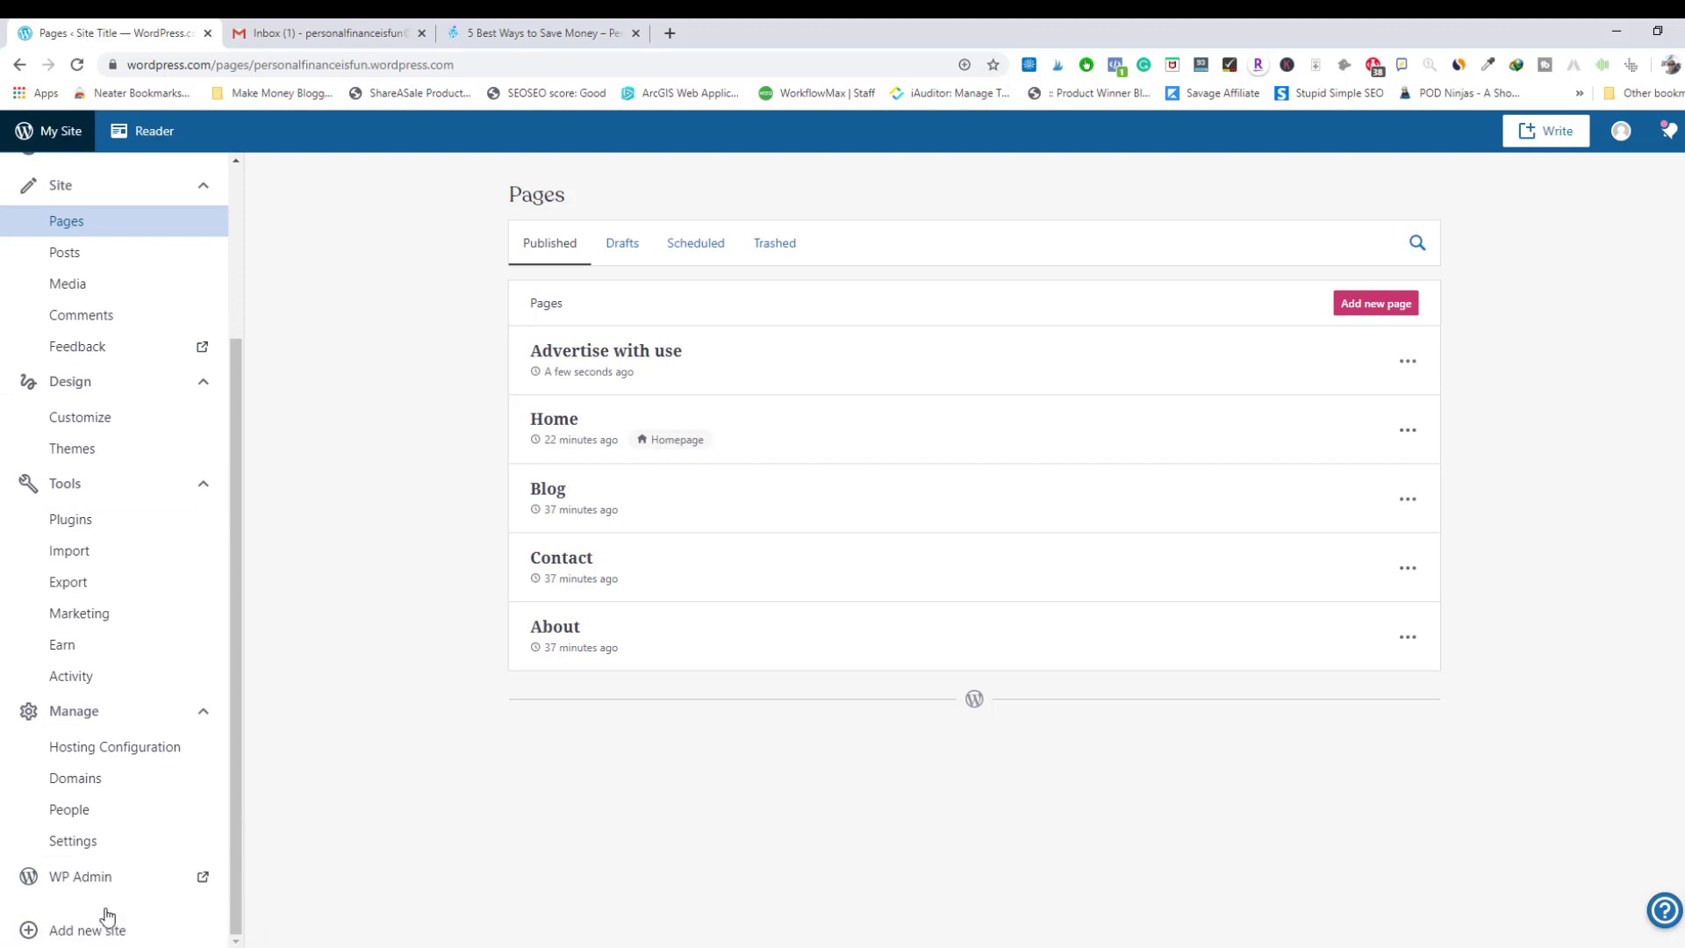
{"action": "scroll", "coordinate": [114, 715], "scroll_direction": "up", "scroll_amount": 3}
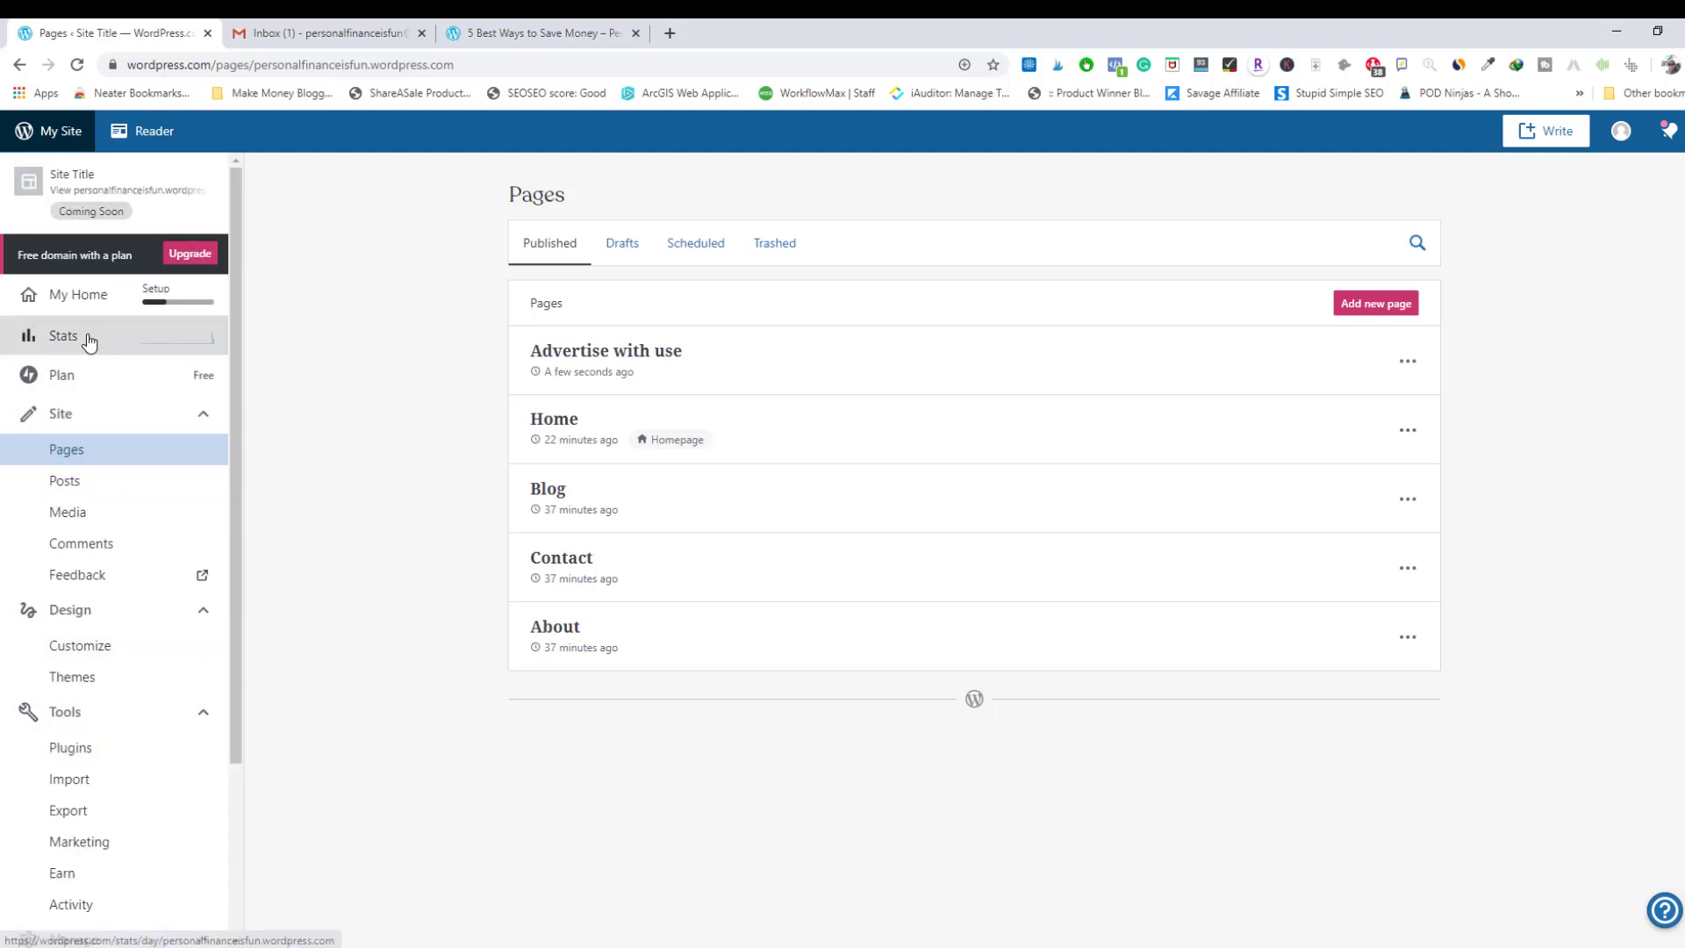
{"action": "left_click", "coordinate": [73, 305]}
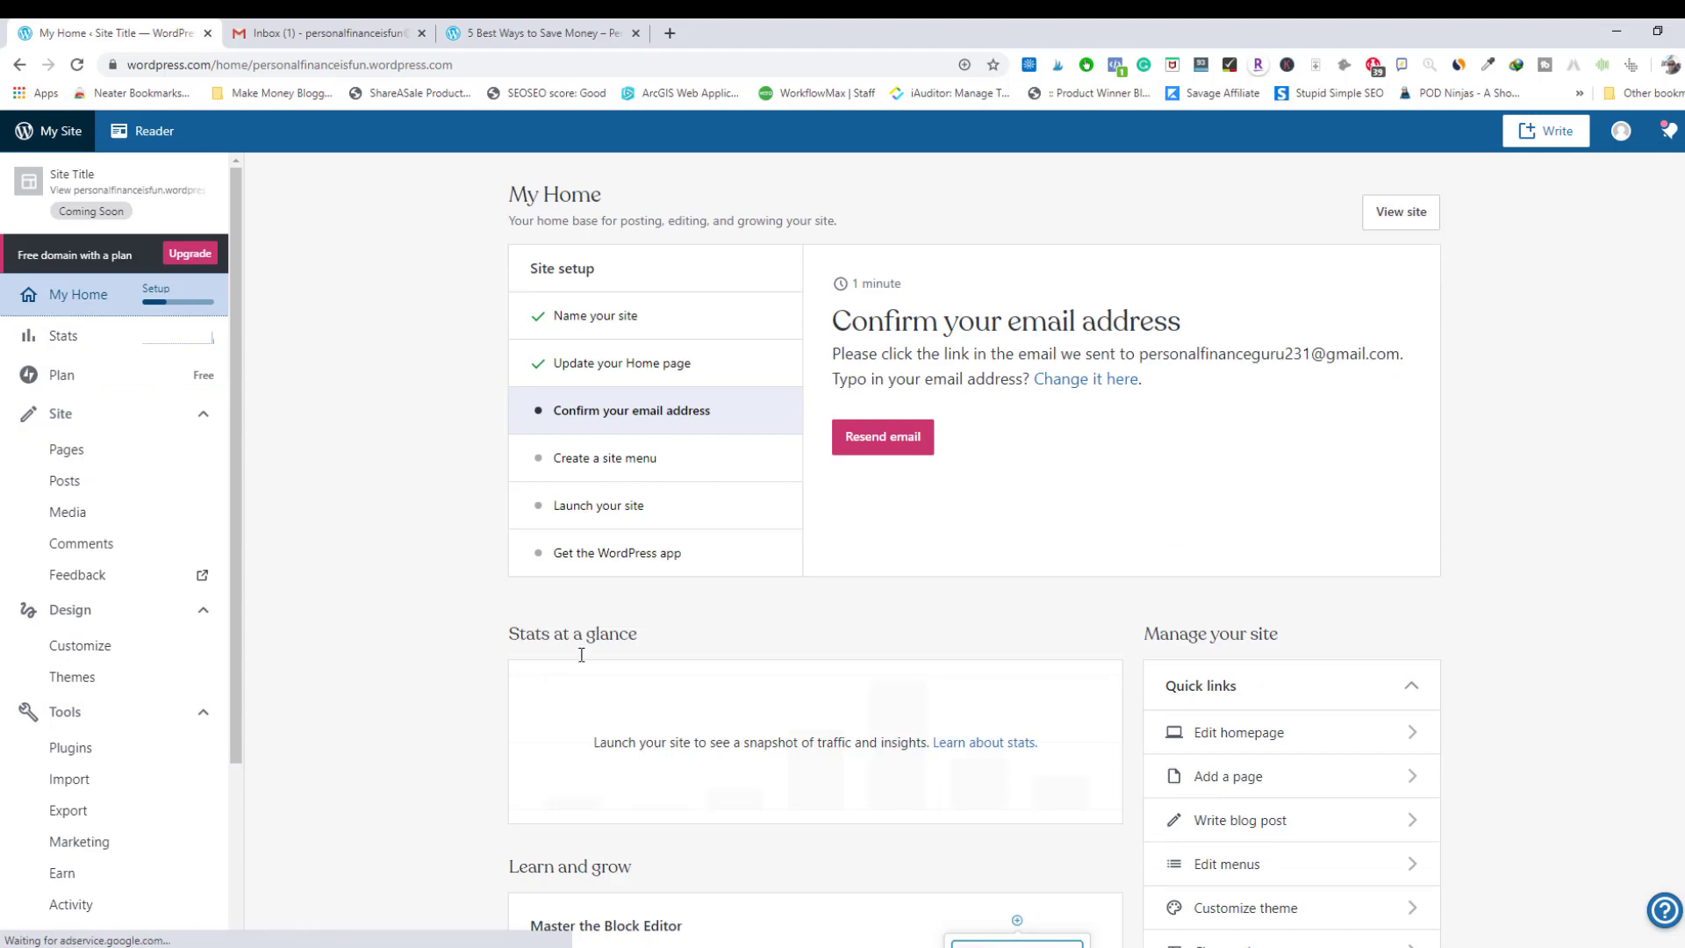
{"action": "left_click", "coordinate": [1281, 869]}
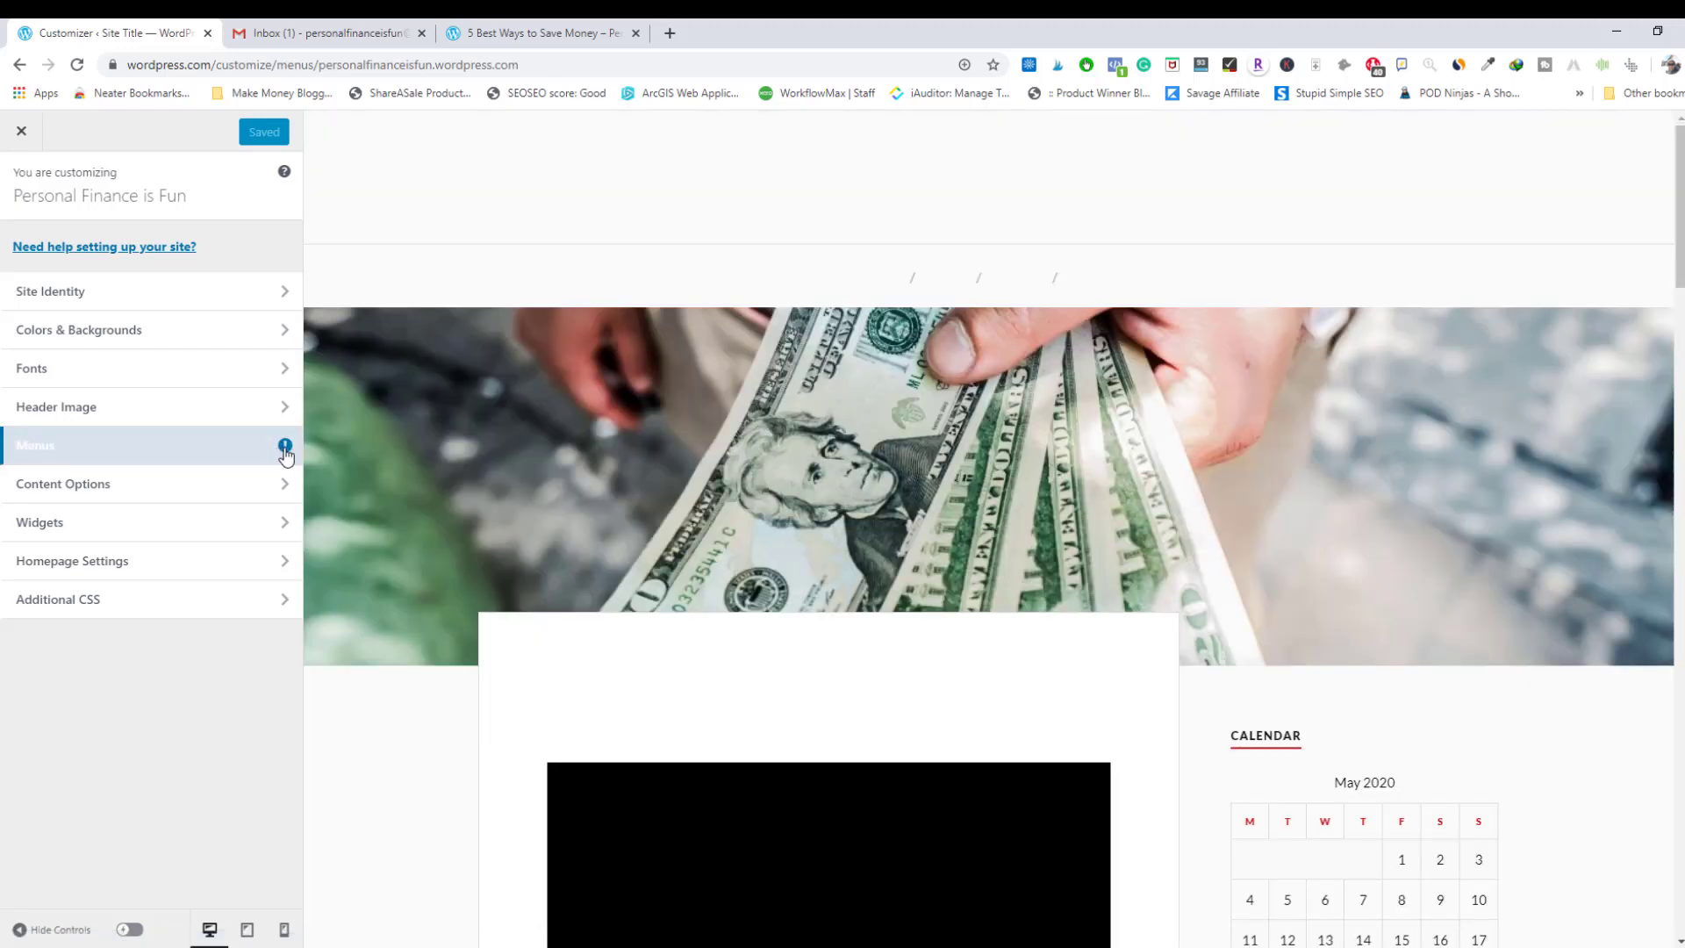
{"action": "mouse_move", "coordinate": [286, 452]}
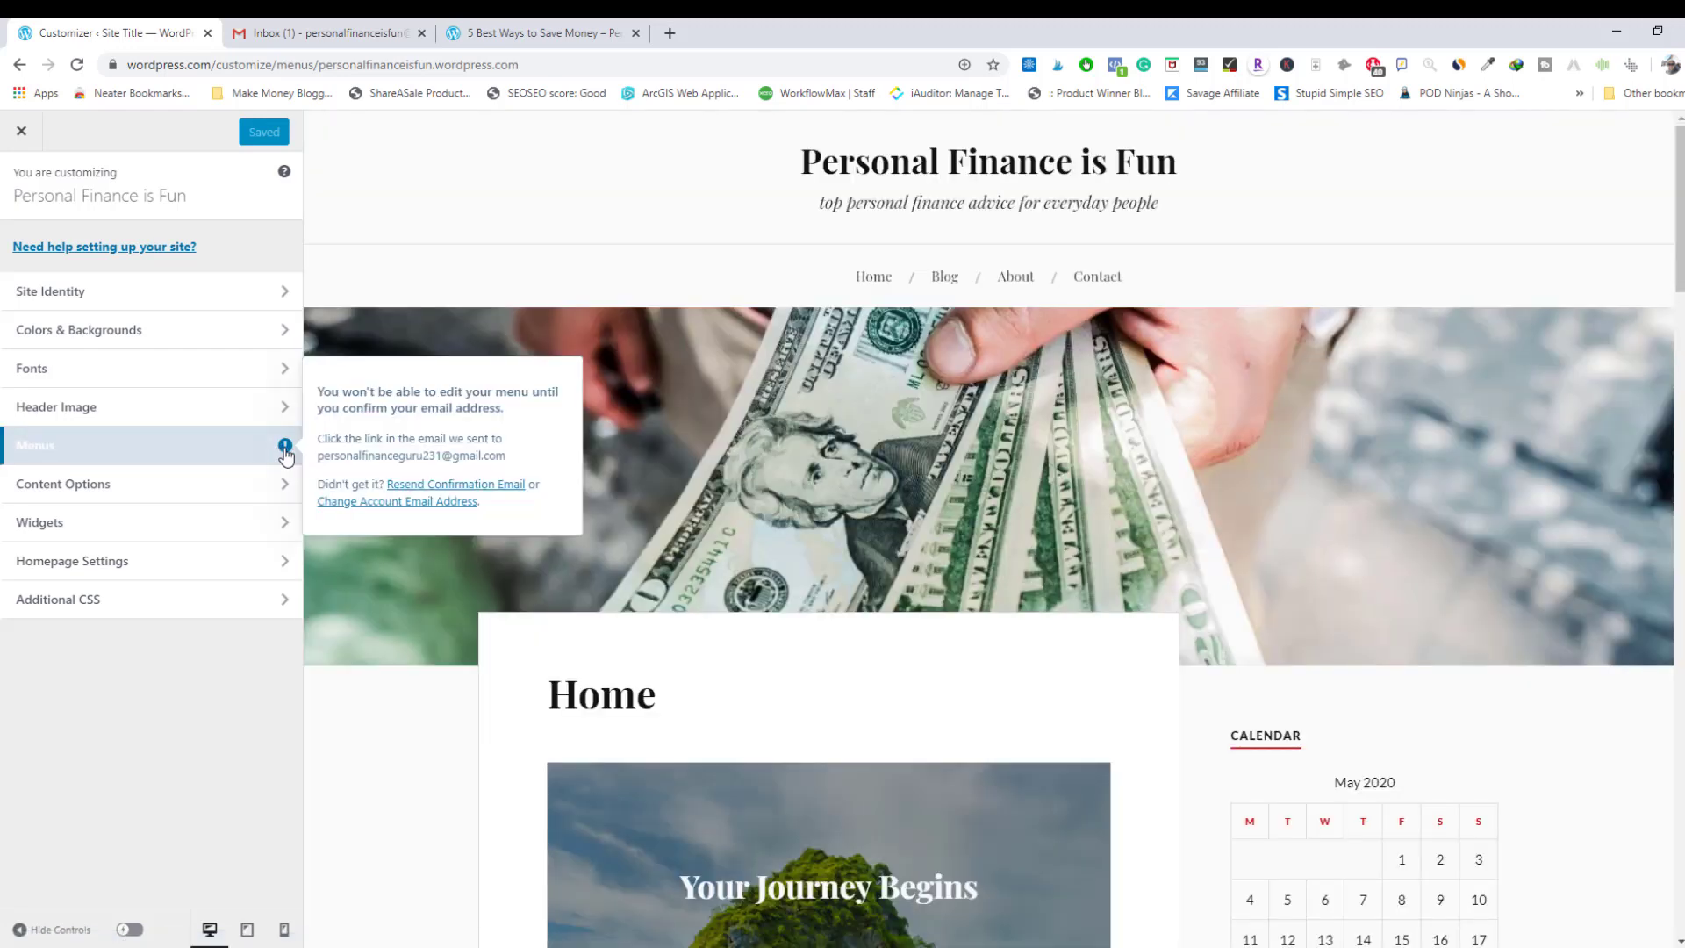
- Resend the account confirmation email from the Menus notice, refresh the Gmail inbox, and return to the Customizer
{"action": "left_click", "coordinate": [442, 491]}
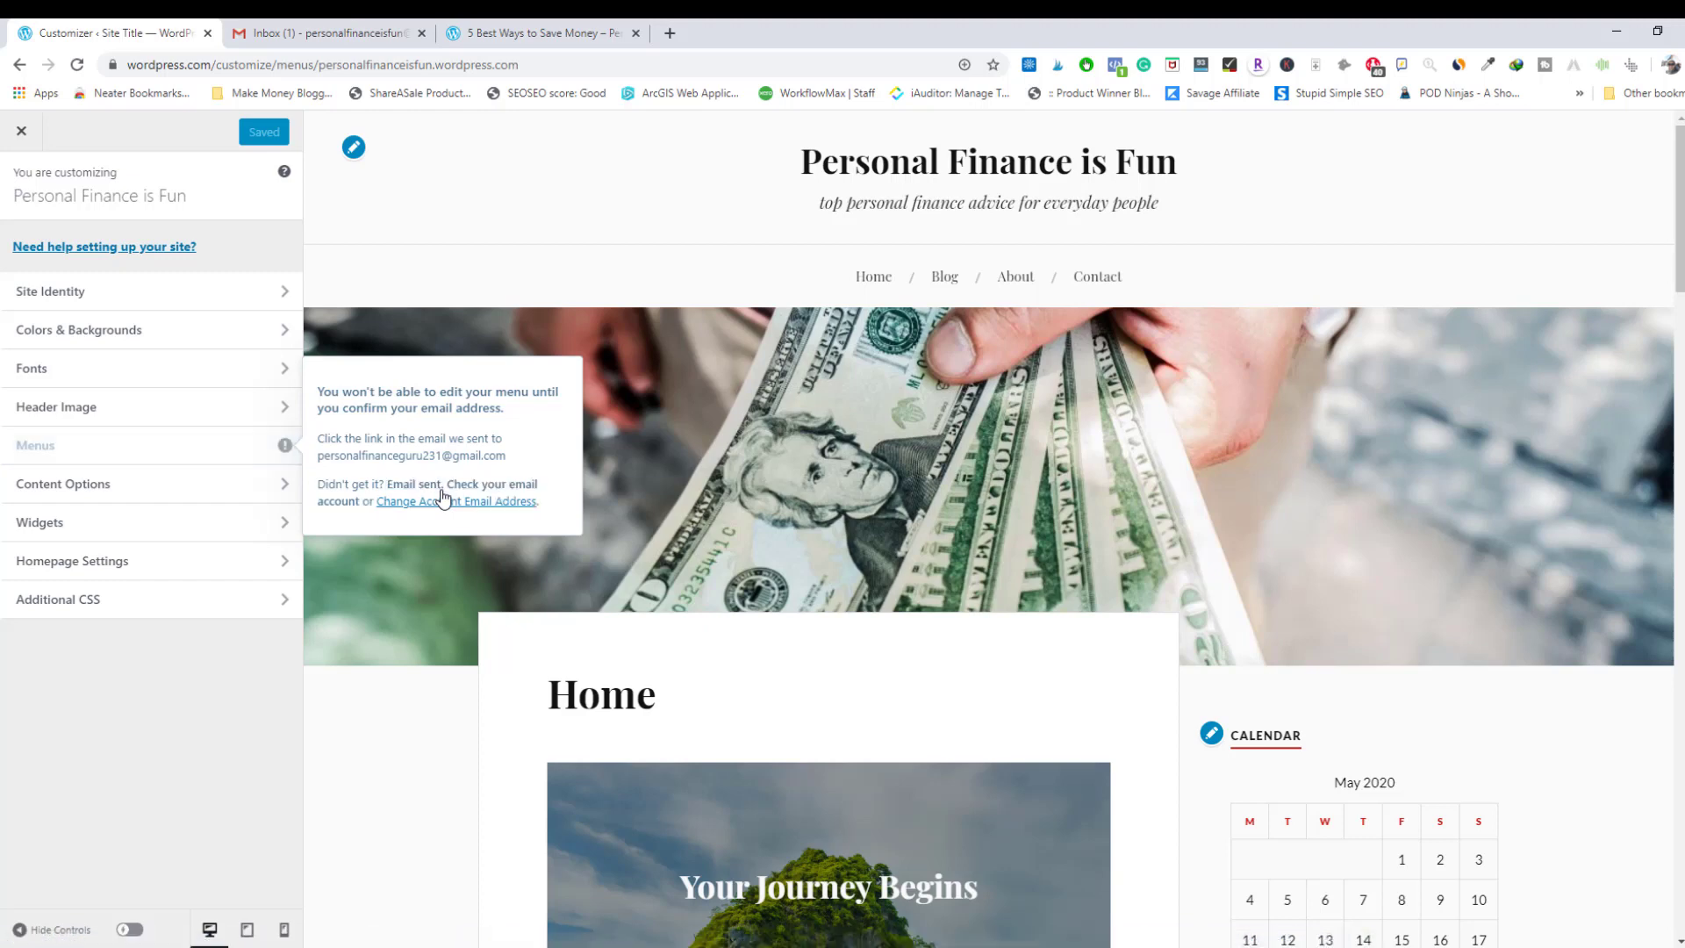
{"action": "left_click", "coordinate": [355, 38]}
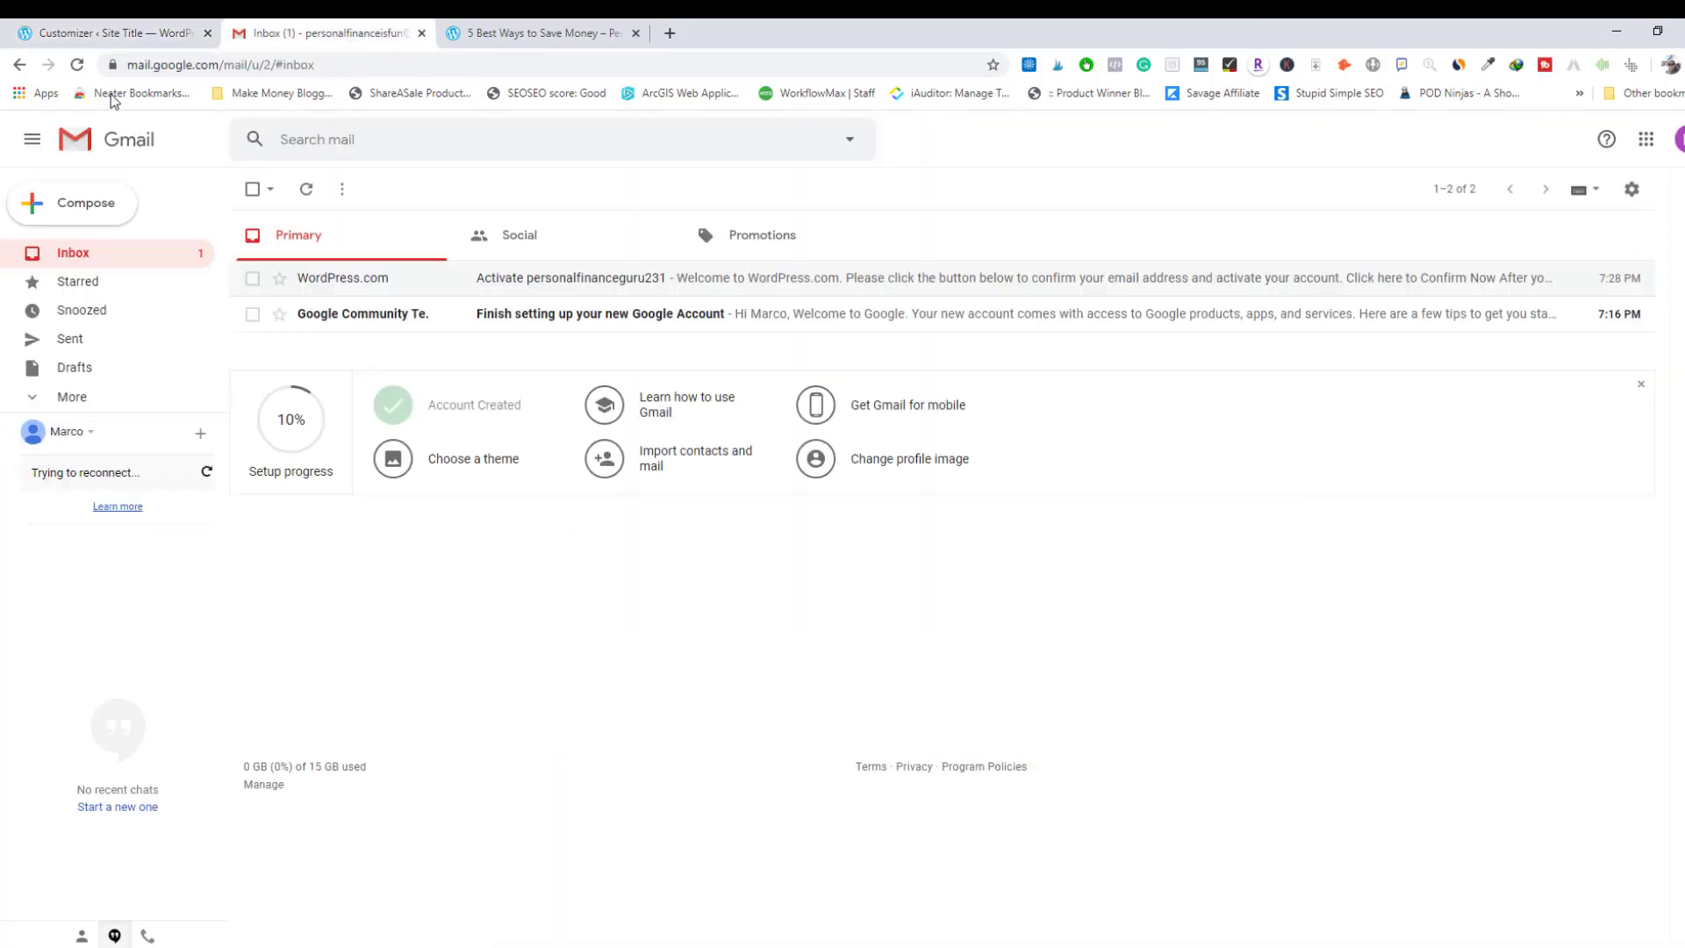
{"action": "left_click", "coordinate": [78, 65]}
{"action": "left_click", "coordinate": [101, 35]}
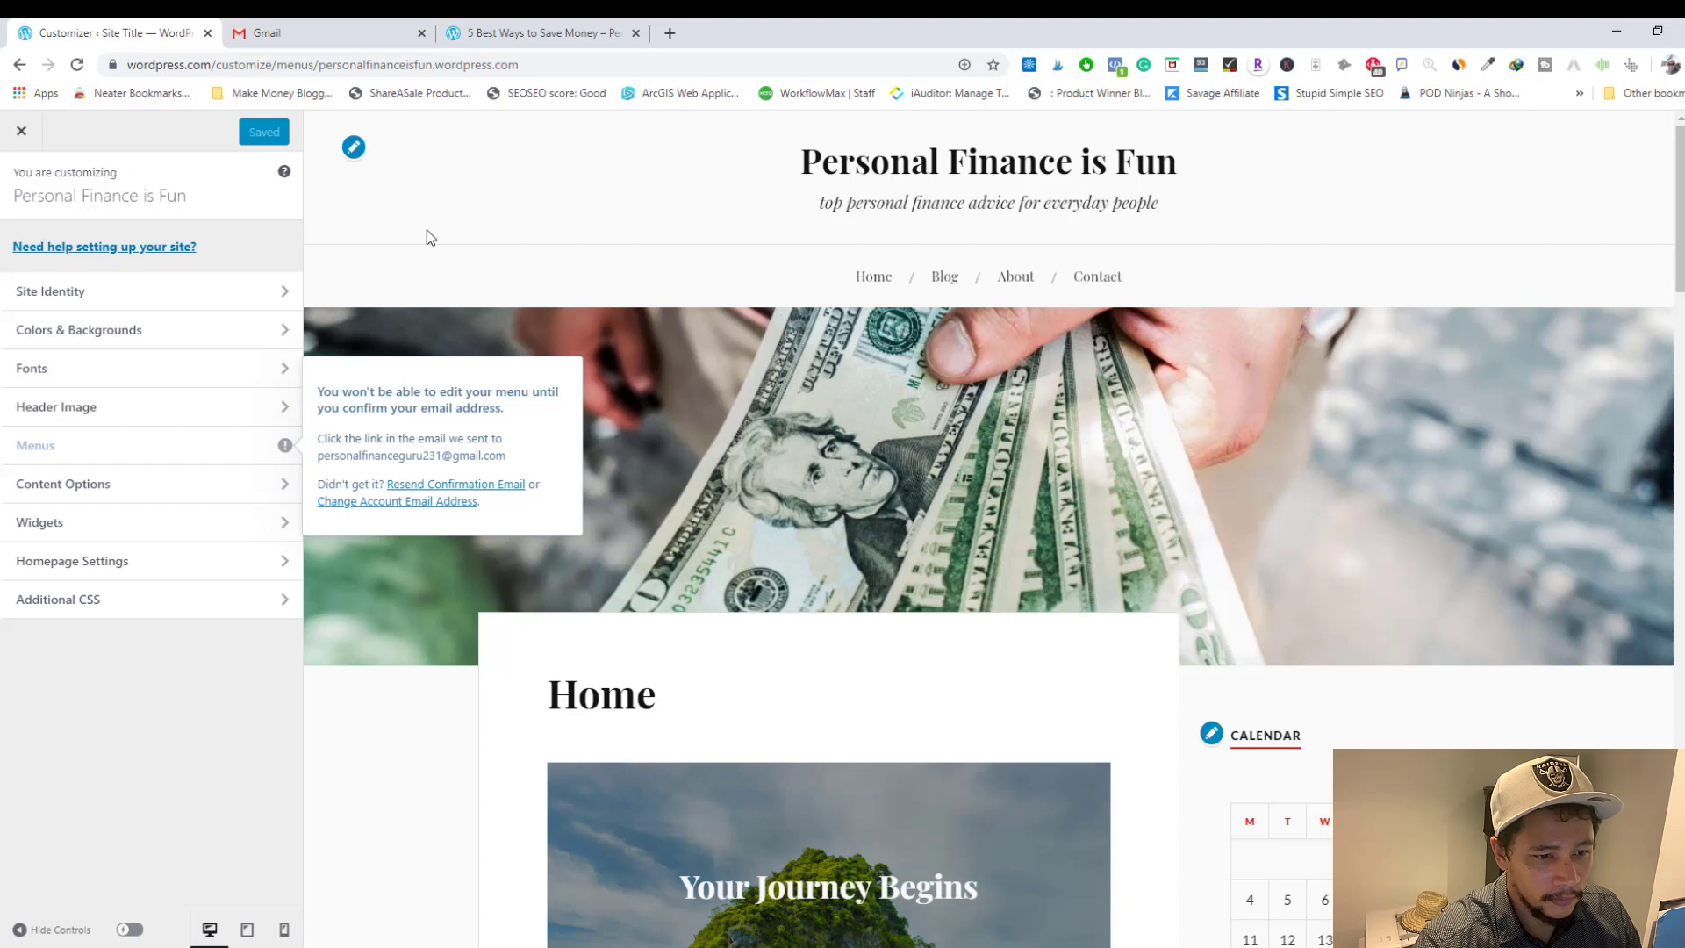
- Confirm the account's email address through the WordPress.com activation message in Gmail, and return to the Customizer
{"action": "left_click", "coordinate": [335, 29]}
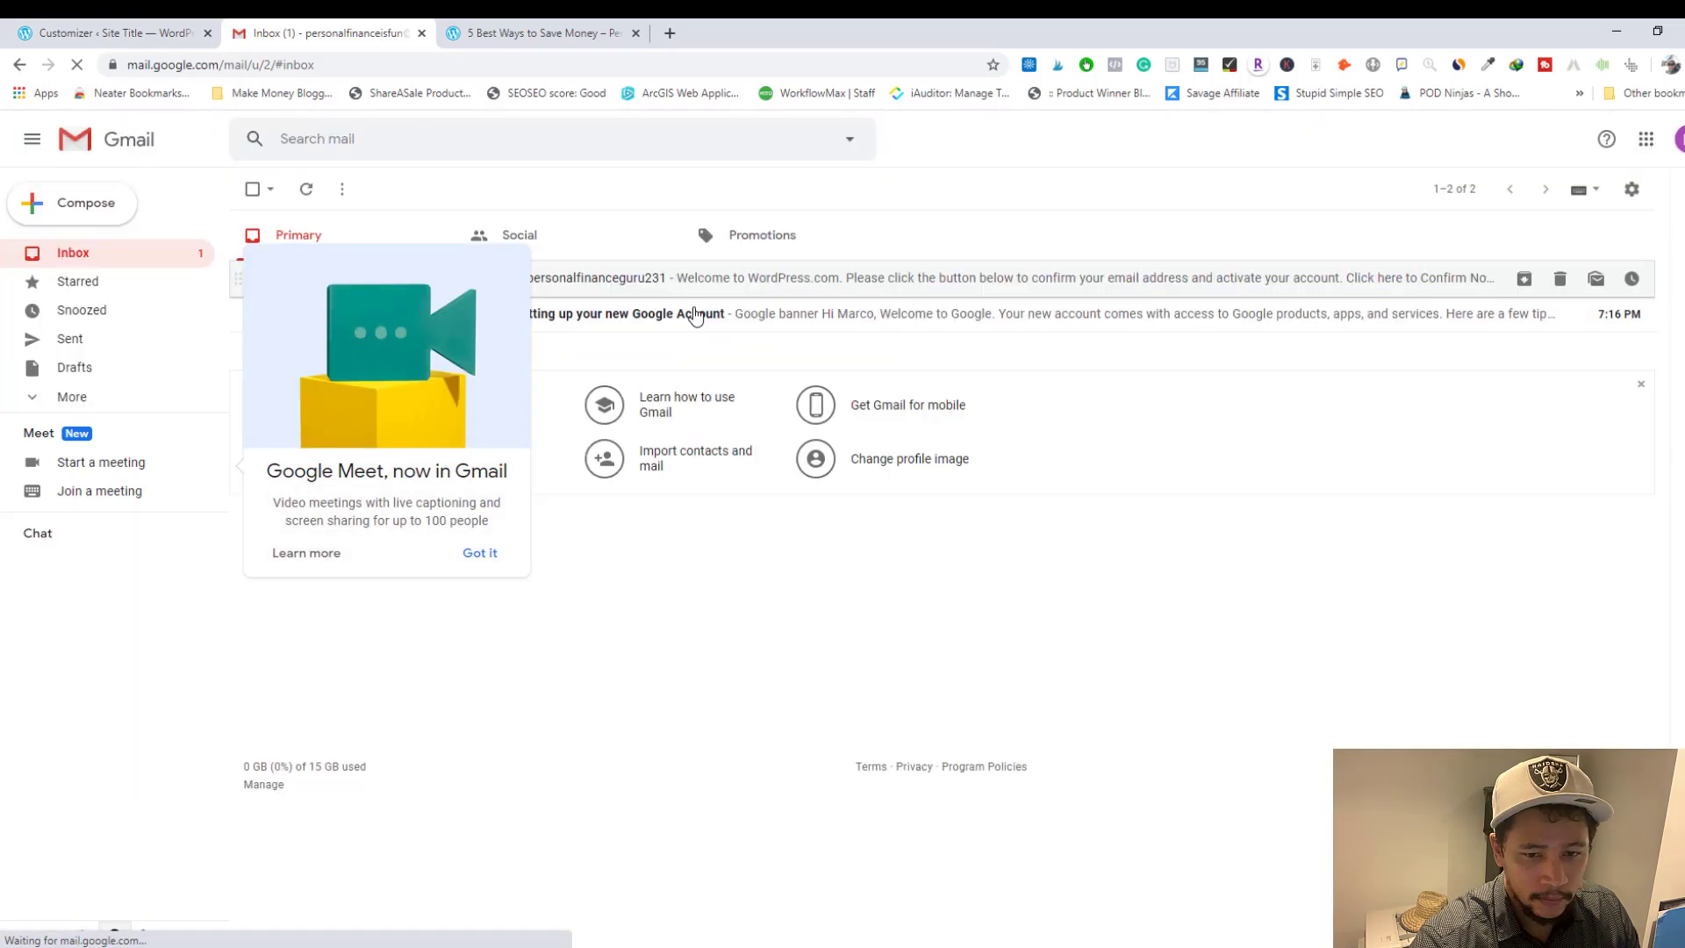
{"action": "left_click", "coordinate": [694, 292]}
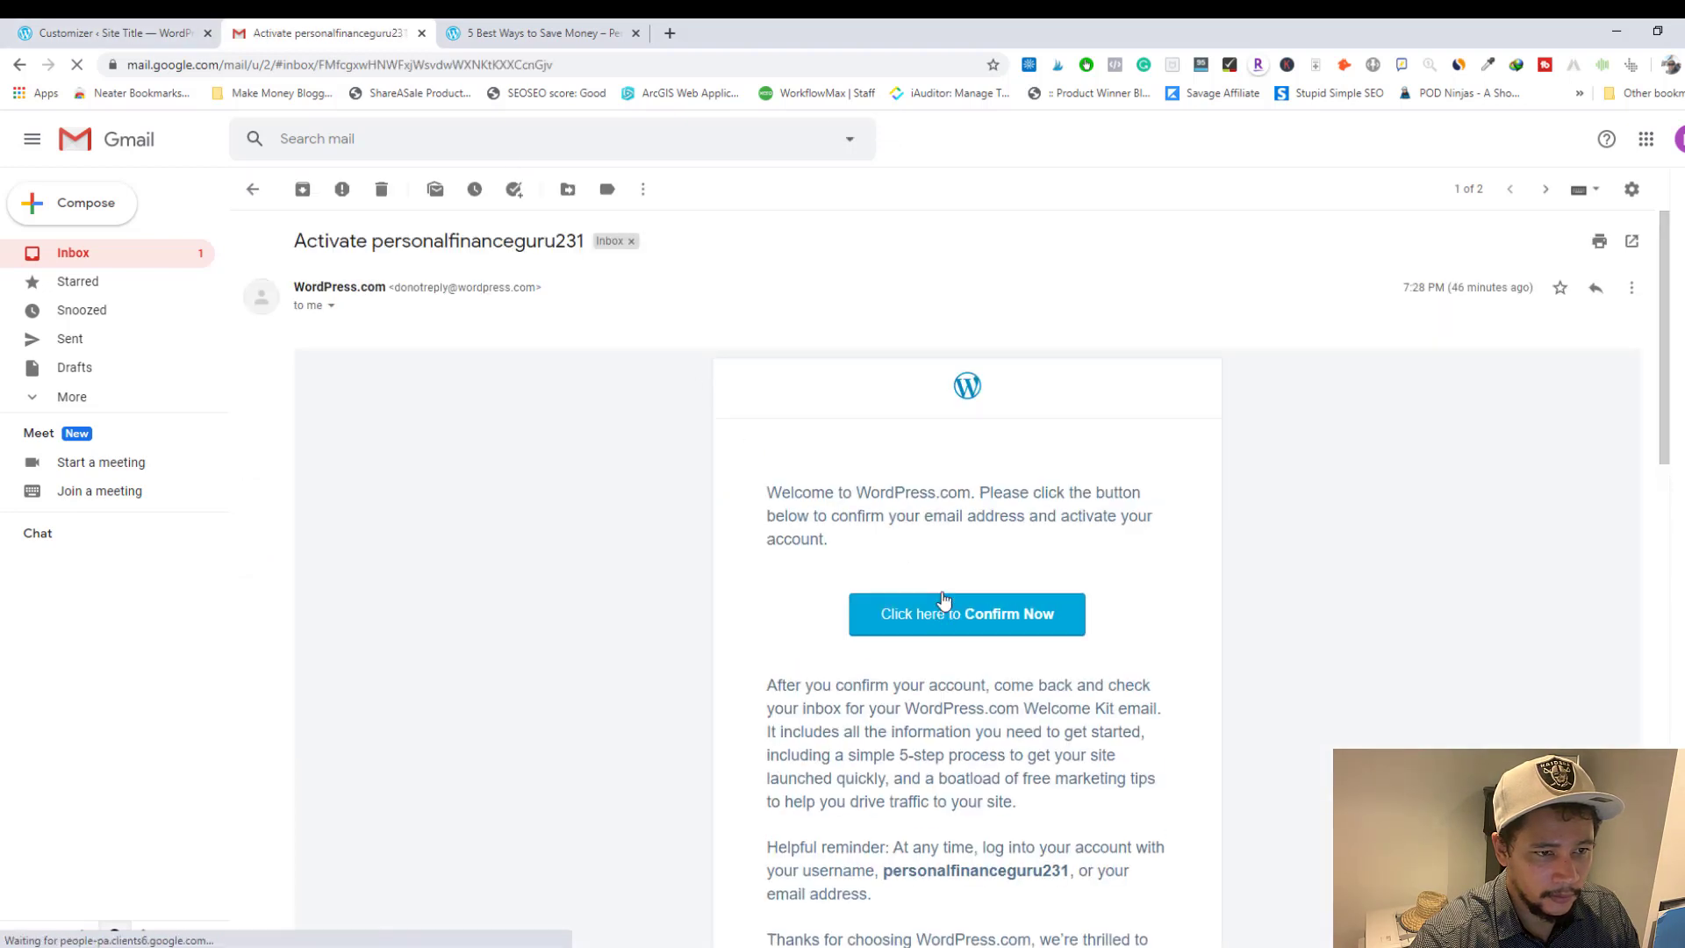
{"action": "left_click", "coordinate": [949, 612]}
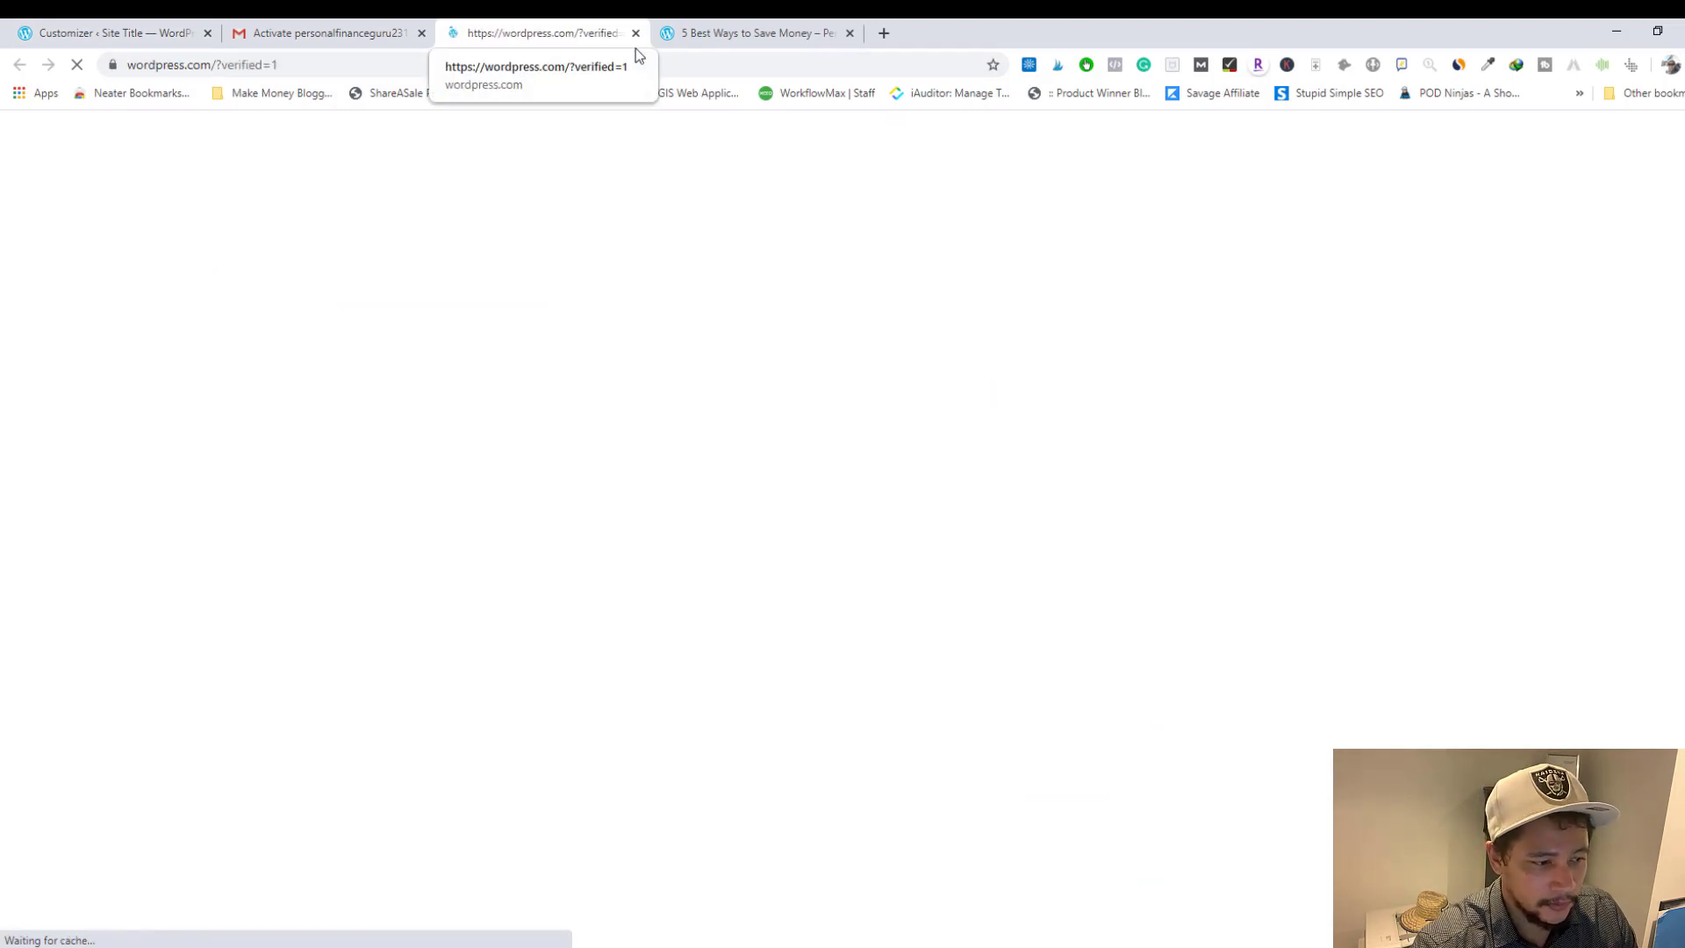
{"action": "left_click", "coordinate": [131, 34]}
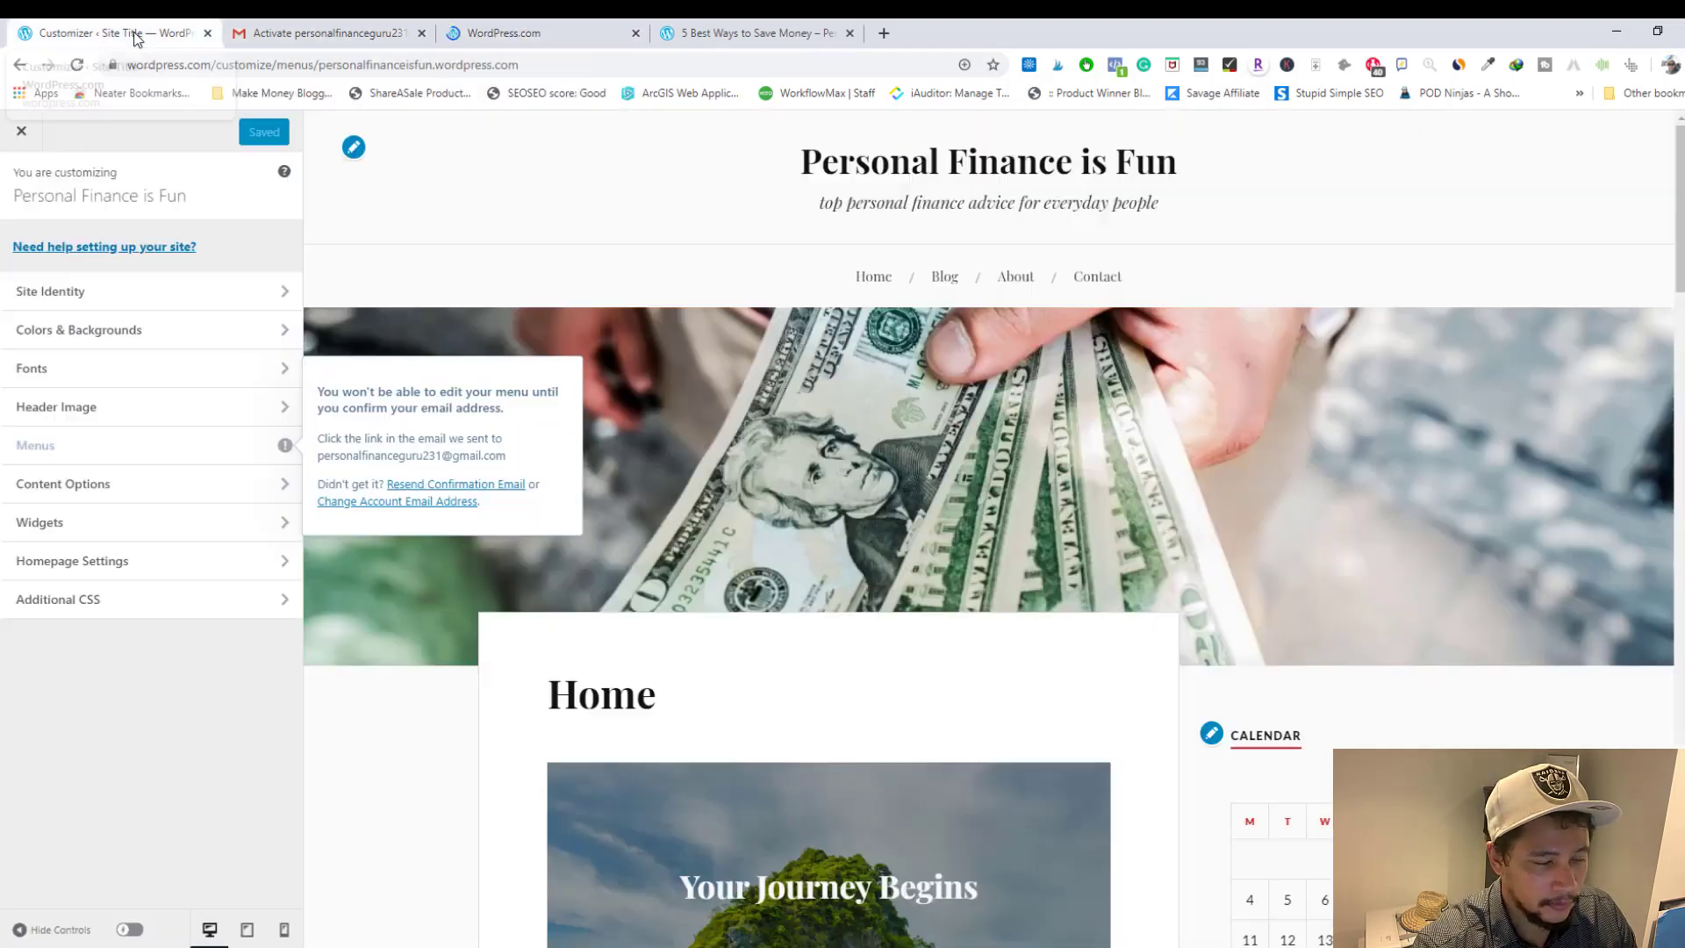
{"action": "left_click", "coordinate": [526, 35]}
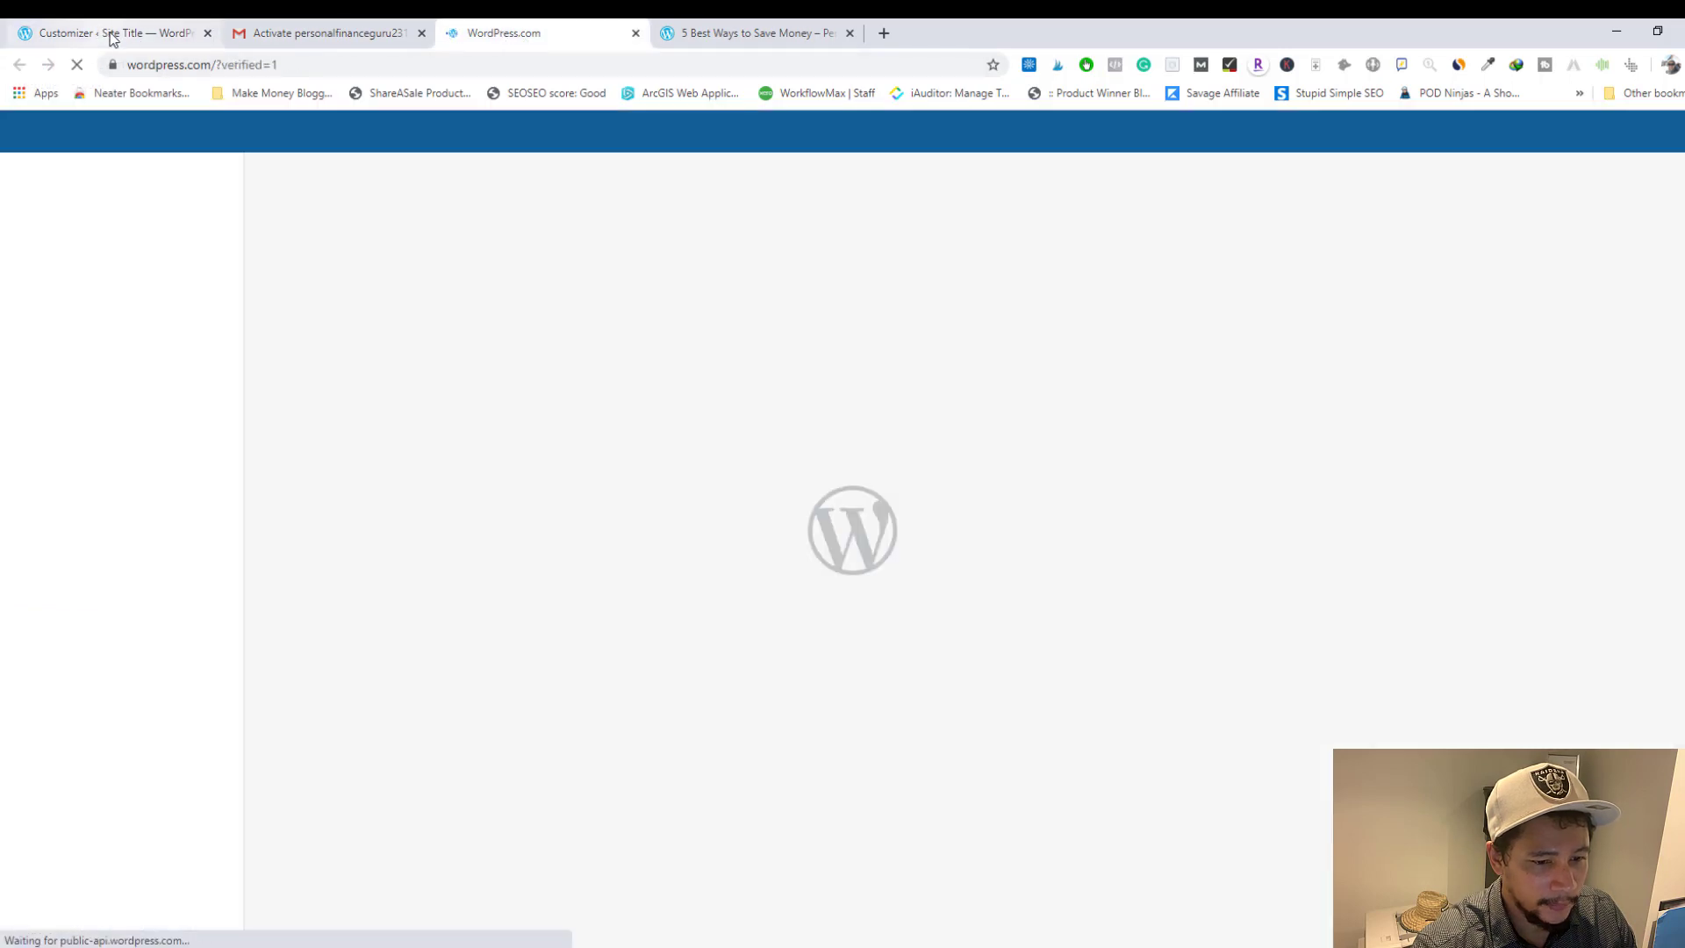
{"action": "left_click", "coordinate": [132, 35]}
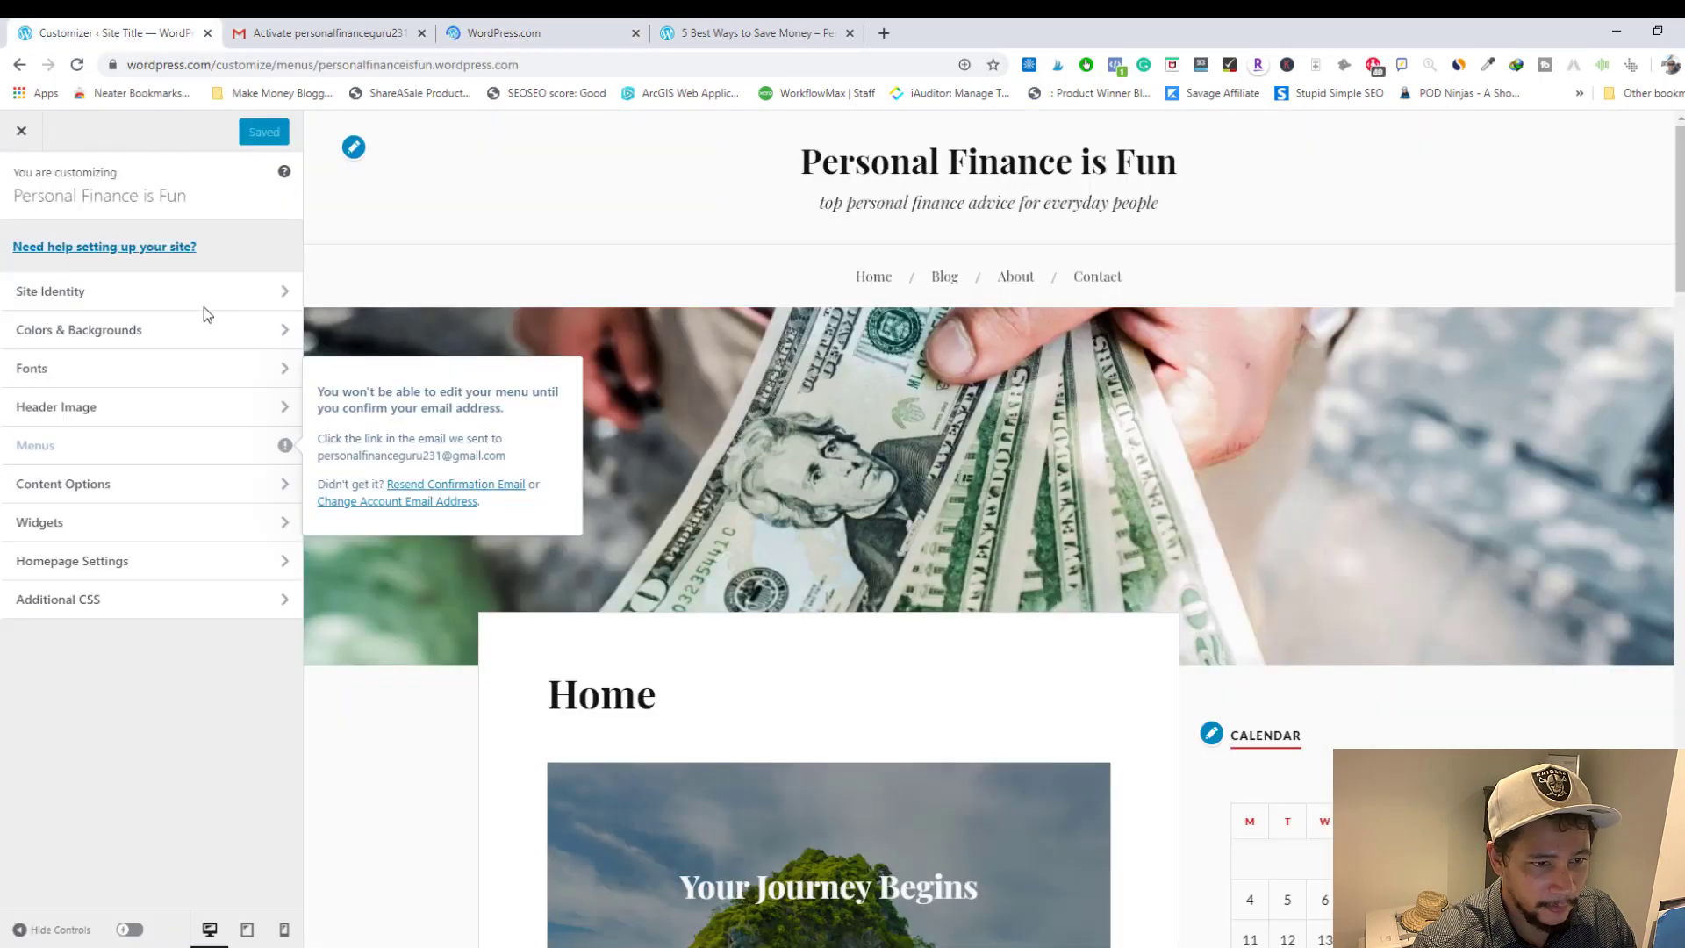